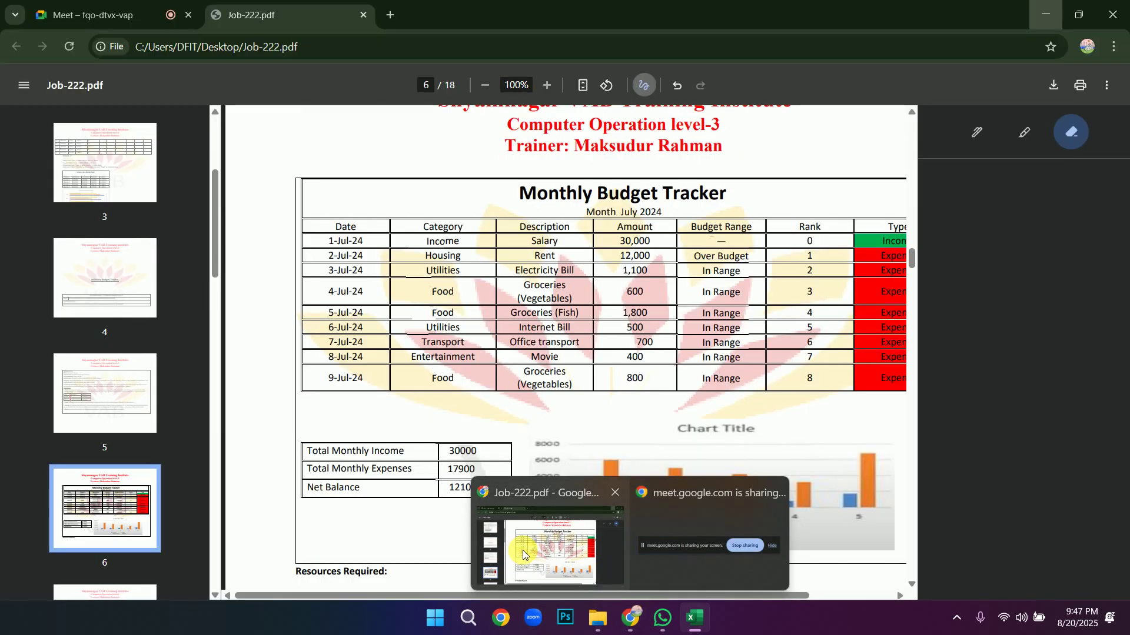
# On page 5 of Job-222.pdf, circle the Arial title font and underline the title font size 15 with the red pen.
pyautogui.click(523, 549)
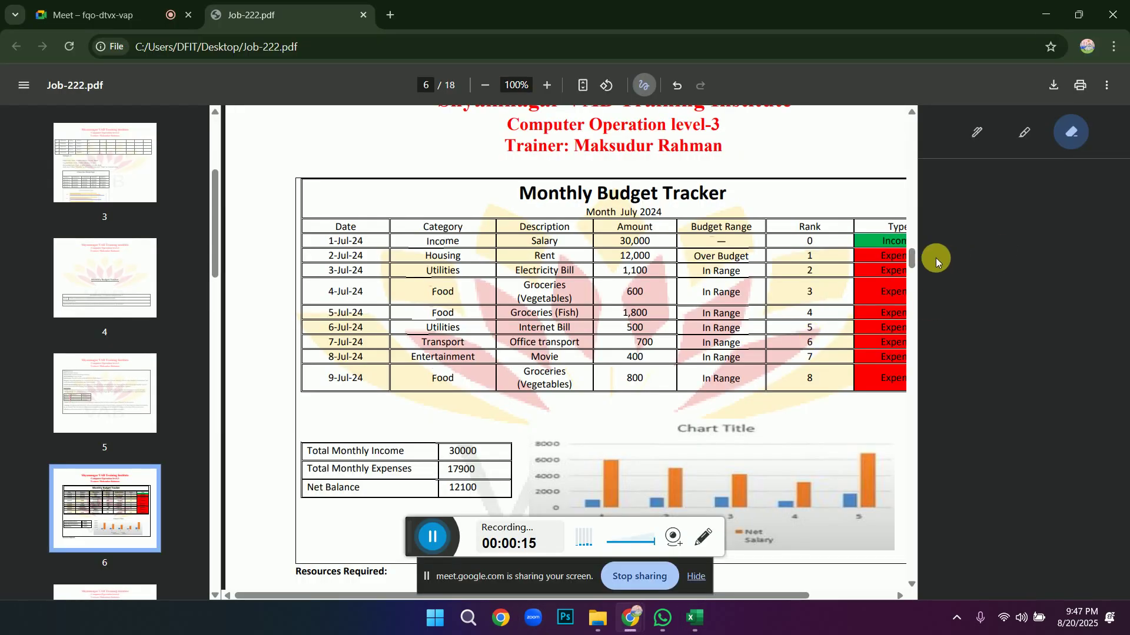
pyautogui.moveTo(910, 256); pyautogui.dragTo(909, 231)
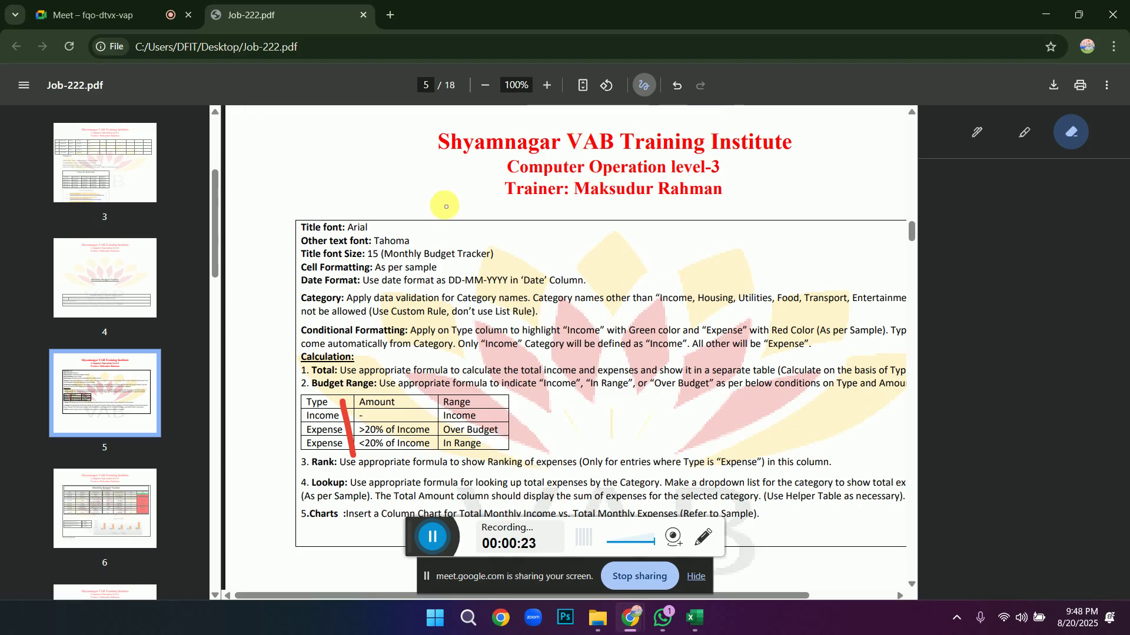
pyautogui.click(993, 130)
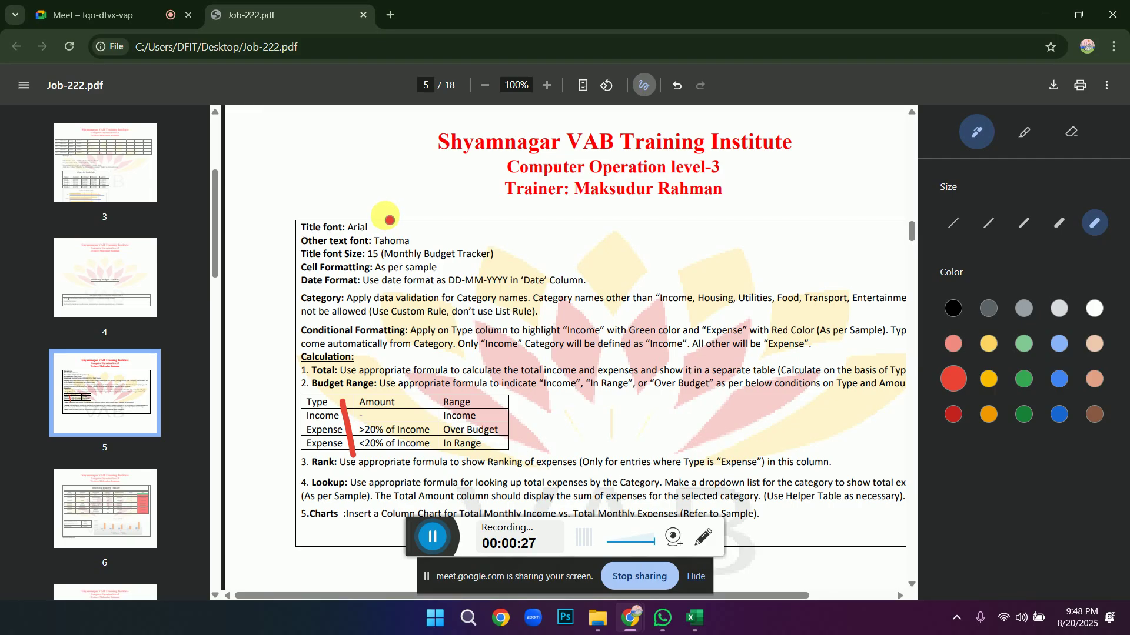
pyautogui.moveTo(357, 214)
pyautogui.mouseDown()
pyautogui.moveTo(283, 222)
pyautogui.moveTo(345, 238)
pyautogui.moveTo(383, 229)
pyautogui.moveTo(379, 210)
pyautogui.moveTo(369, 240)
pyautogui.mouseUp()
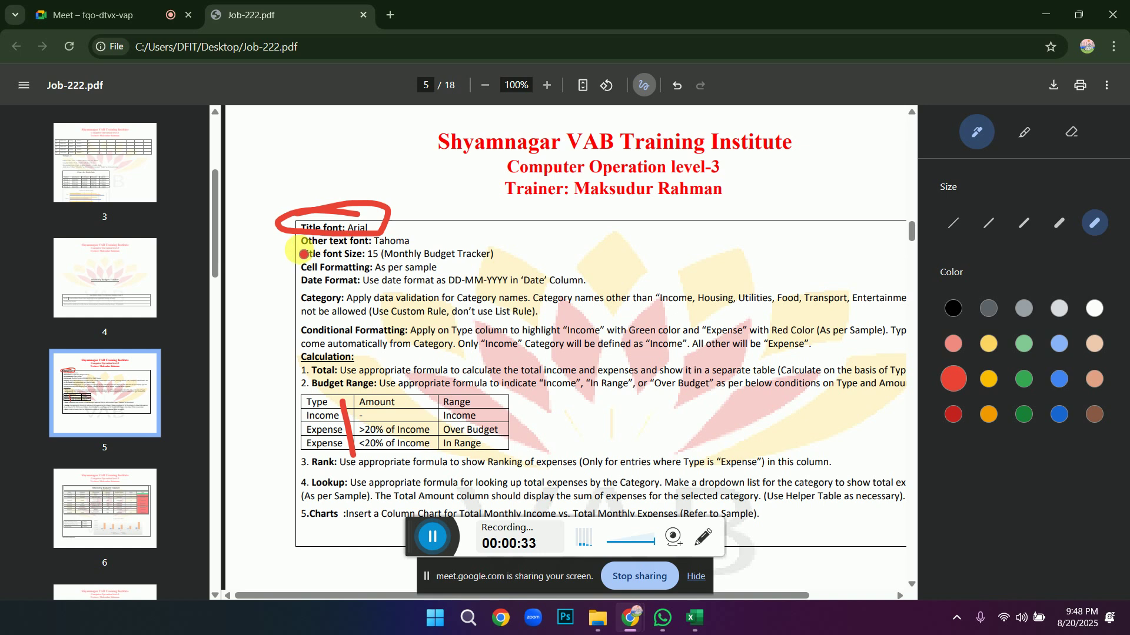
pyautogui.moveTo(366, 258); pyautogui.dragTo(510, 271)
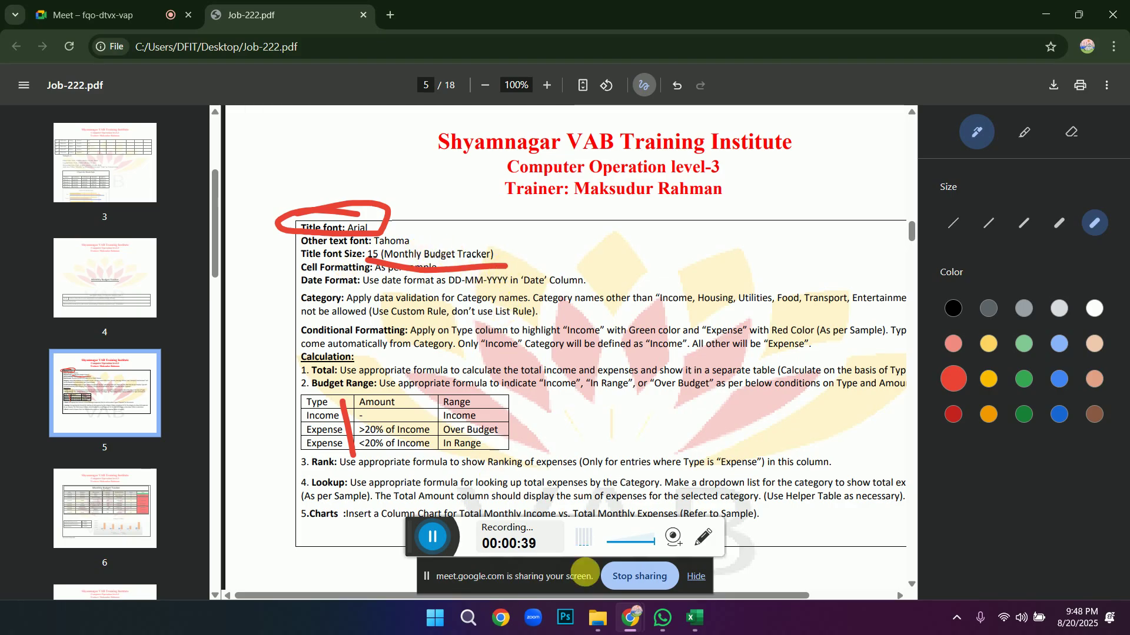
# On page 6, circle the Monthly Budget Tracker heading and draw a red line down the sample table's Date column.
pyautogui.moveTo(911, 234); pyautogui.dragTo(916, 260)
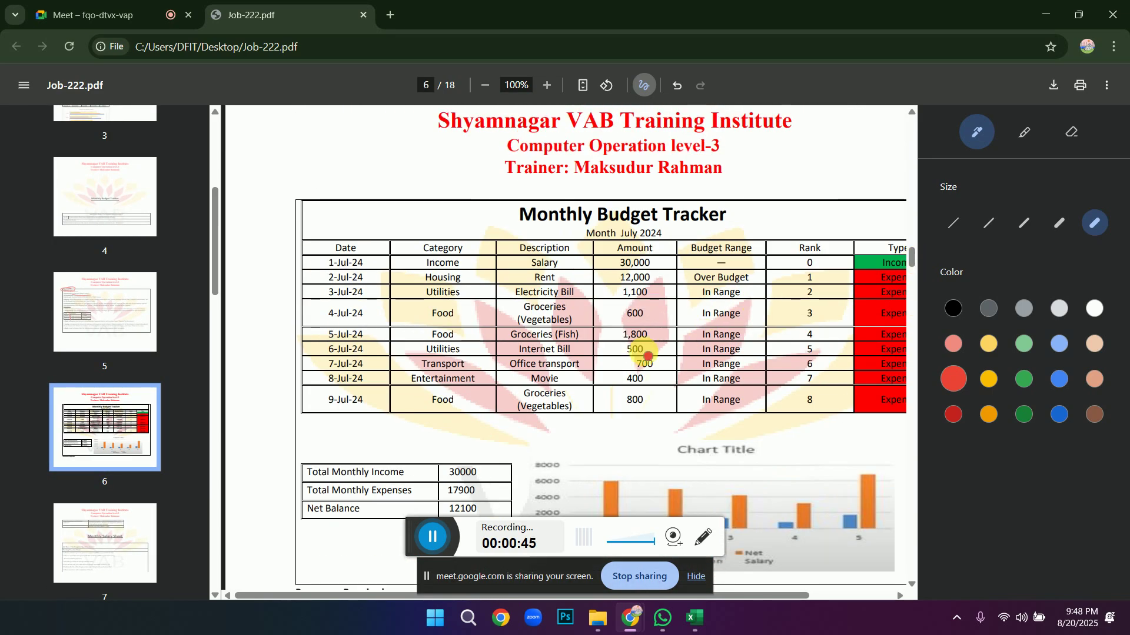
pyautogui.moveTo(528, 232)
pyautogui.mouseDown()
pyautogui.moveTo(617, 236)
pyautogui.moveTo(736, 214)
pyautogui.moveTo(612, 191)
pyautogui.moveTo(511, 232)
pyautogui.moveTo(550, 231)
pyautogui.mouseUp()
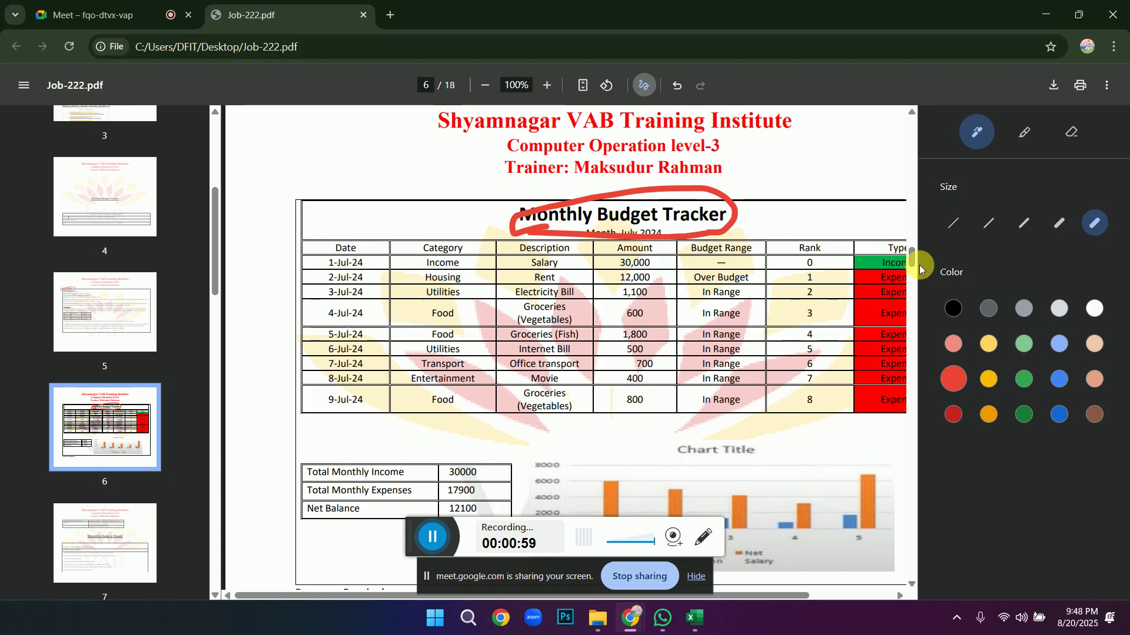
pyautogui.moveTo(912, 257)
pyautogui.mouseDown()
pyautogui.moveTo(903, 195)
pyautogui.moveTo(909, 240)
pyautogui.mouseUp()
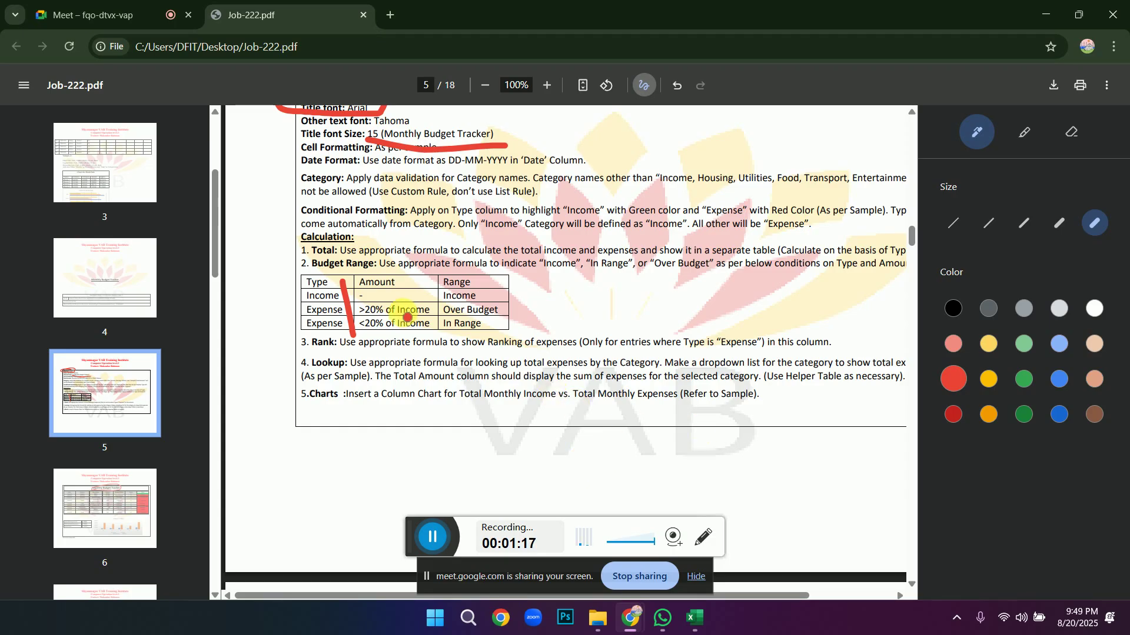
pyautogui.moveTo(914, 236)
pyautogui.mouseDown()
pyautogui.moveTo(911, 262)
pyautogui.moveTo(912, 252)
pyautogui.mouseUp()
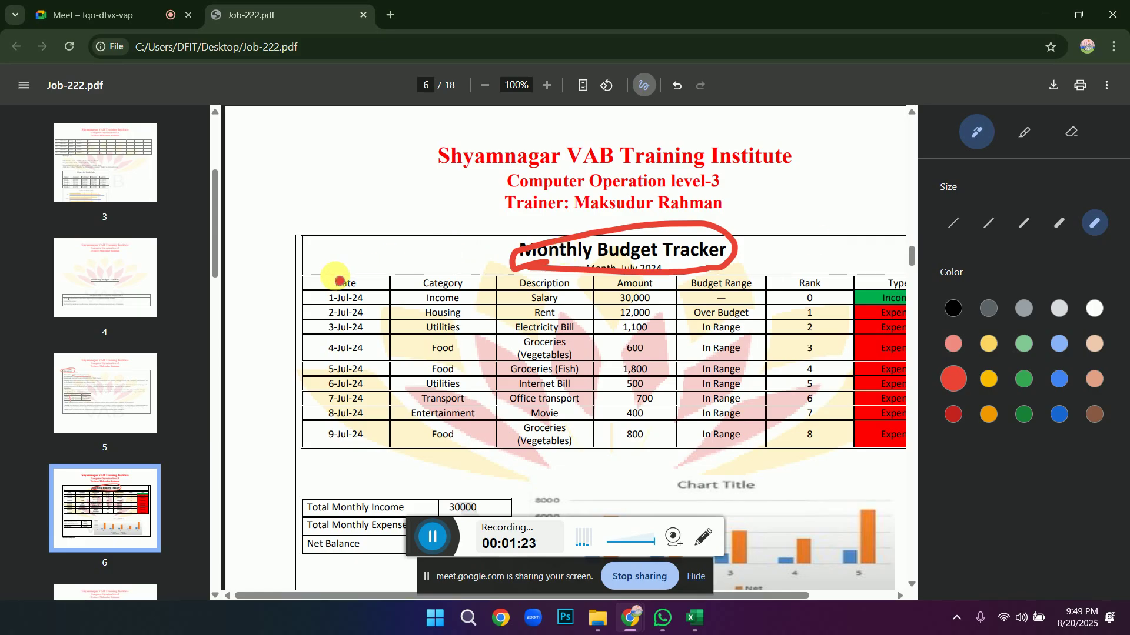
pyautogui.moveTo(313, 281); pyautogui.dragTo(327, 431)
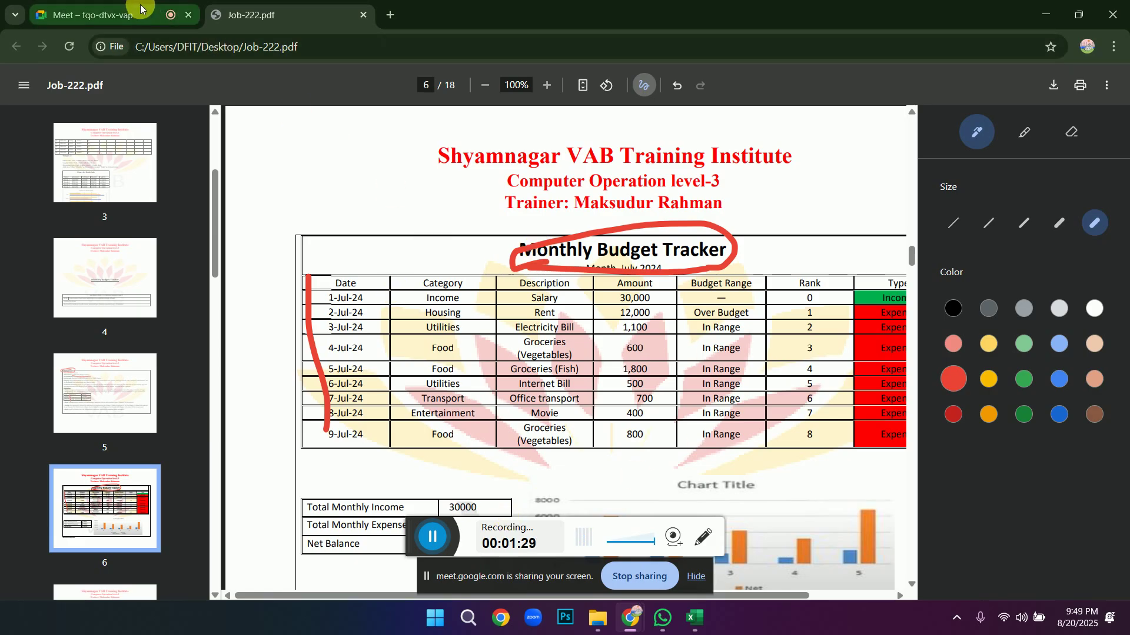
# Switch to the Monthly Budget Traker workbook in Excel and merge and center the title across A1:G1.
pyautogui.click(434, 537)
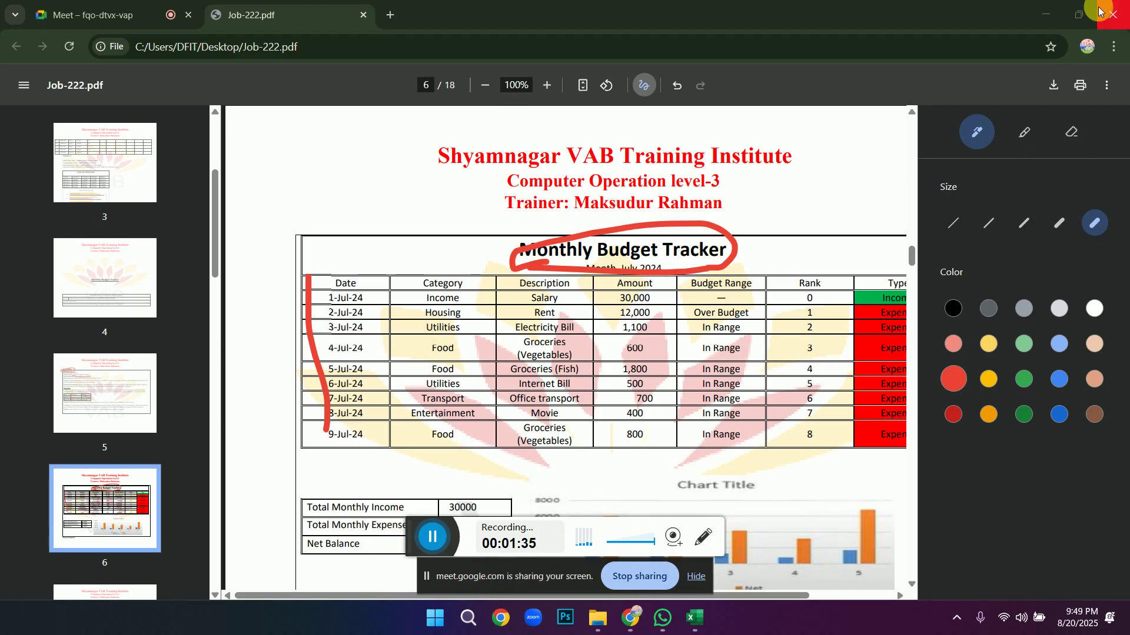
pyautogui.click(1045, 13)
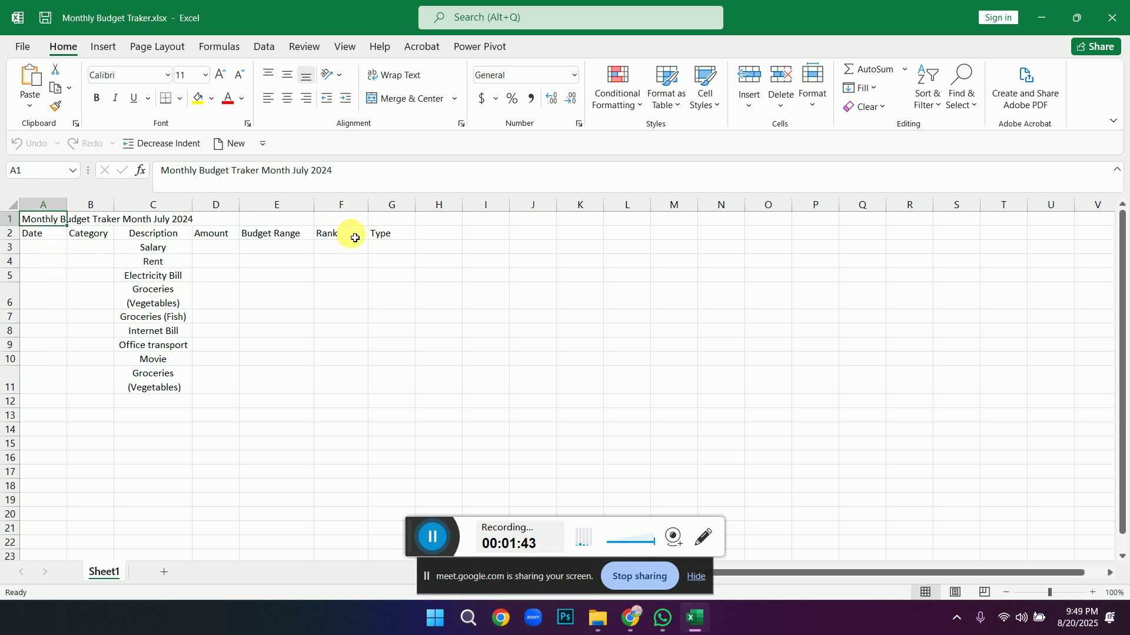
pyautogui.moveTo(390, 225); pyautogui.dragTo(63, 225)
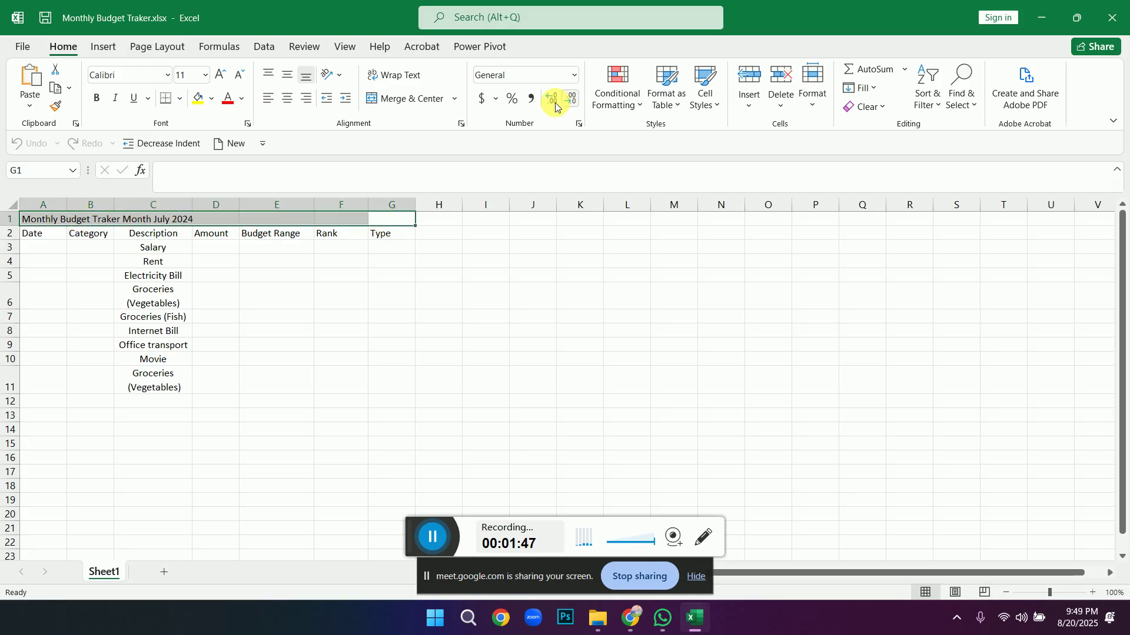
pyautogui.click(409, 100)
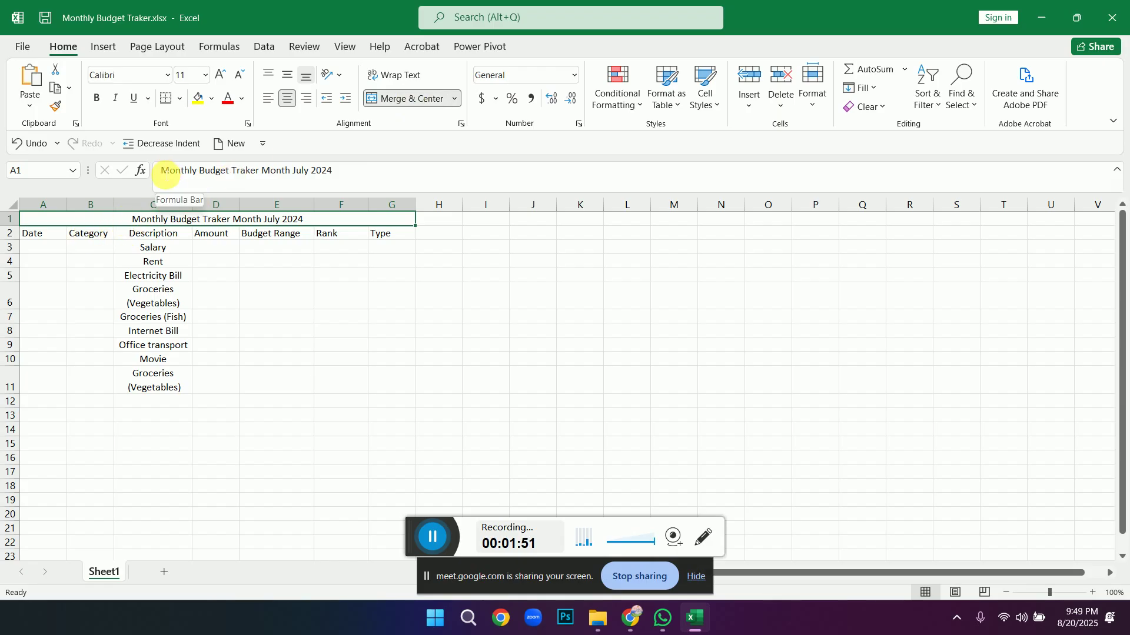
# Format the whole title text in cell A1 as Arial, size 15, and make row 1 taller.
pyautogui.moveTo(162, 171); pyautogui.dragTo(373, 164)
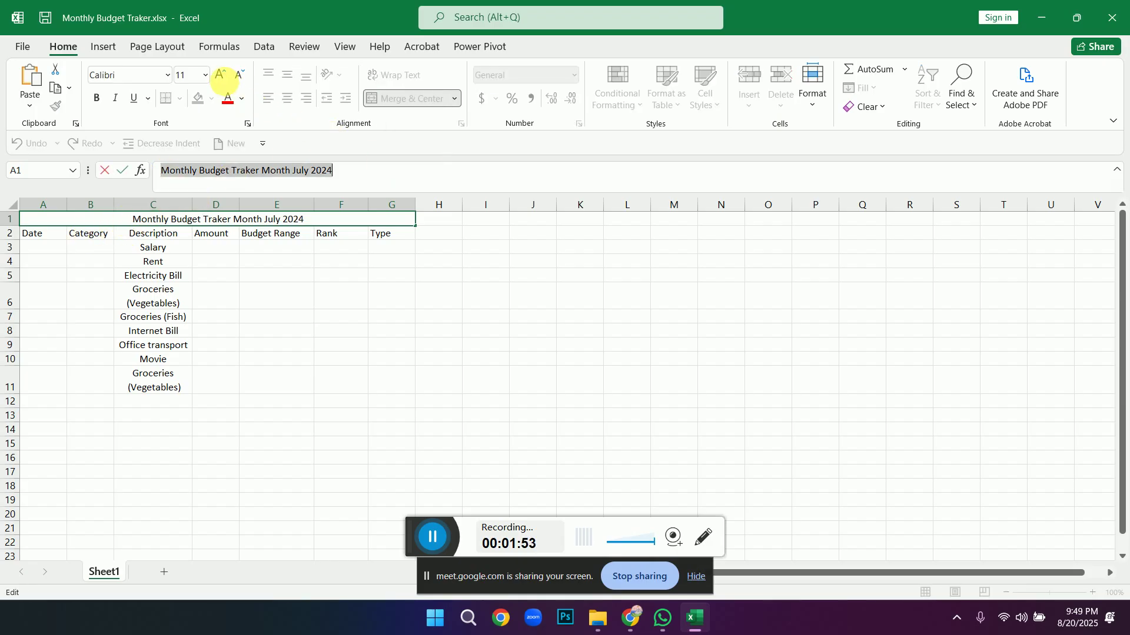
pyautogui.click(220, 76)
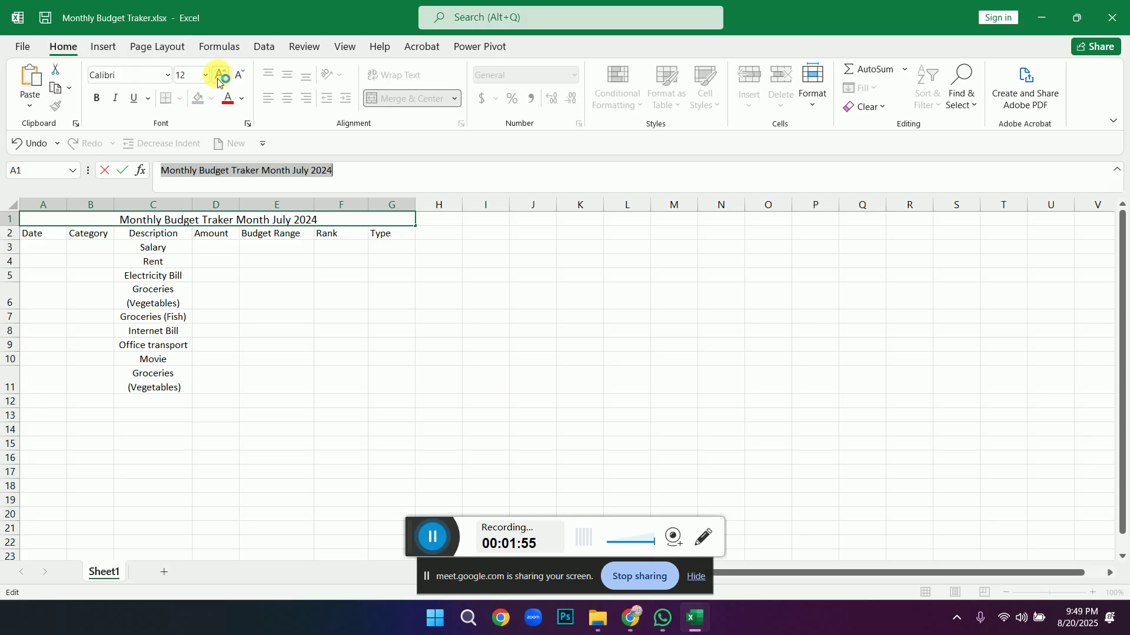
pyautogui.click(220, 74)
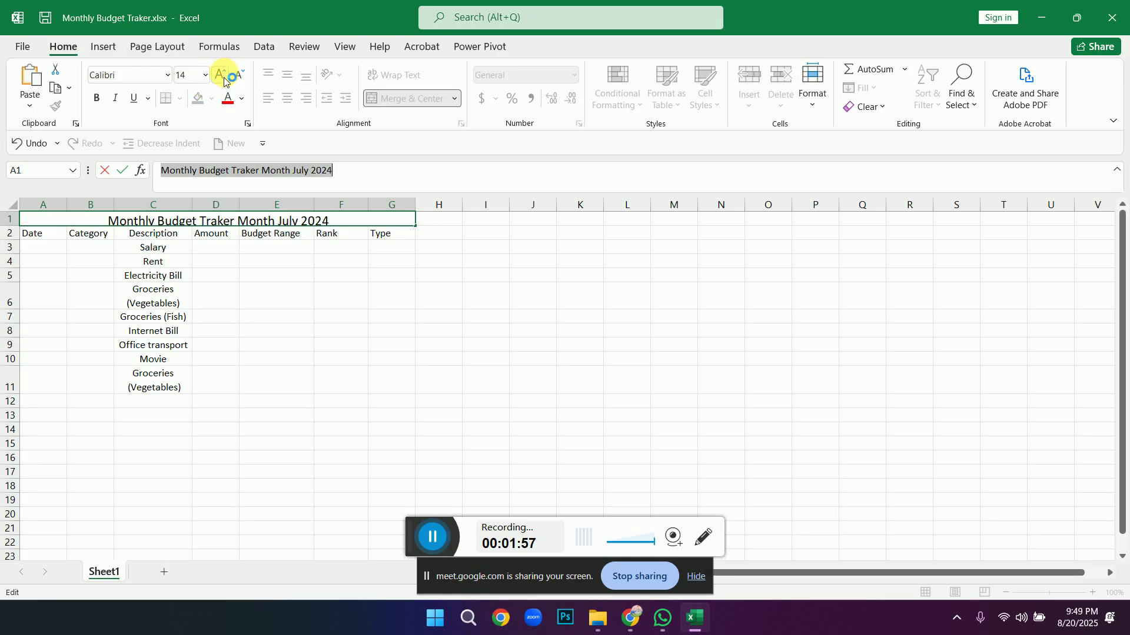
pyautogui.click(223, 76)
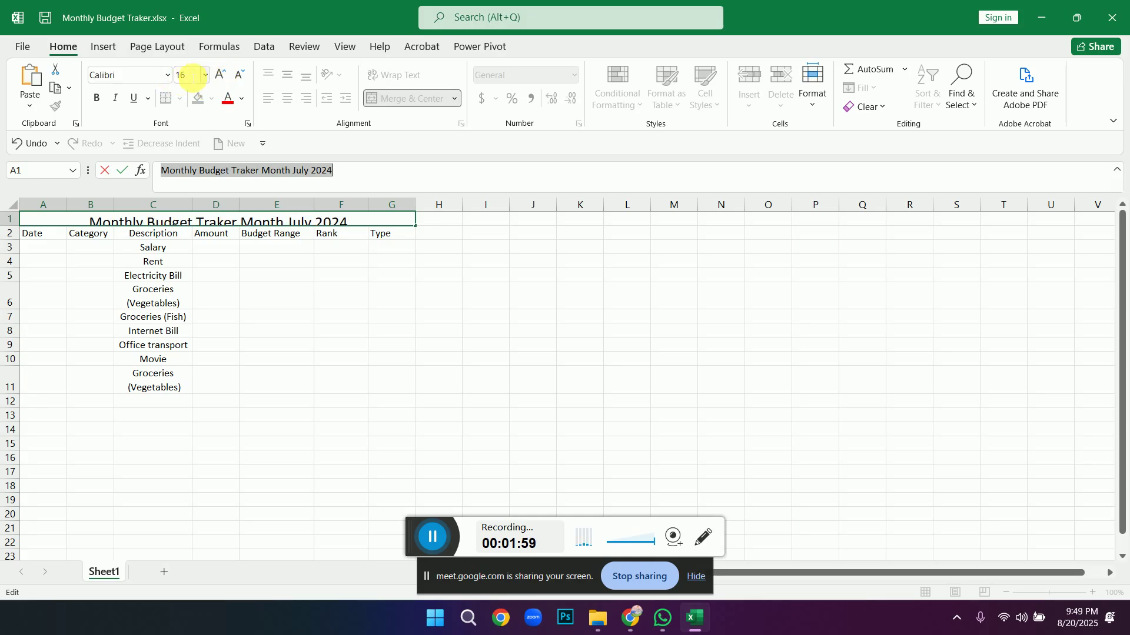
pyautogui.click(183, 76)
pyautogui.write('15')
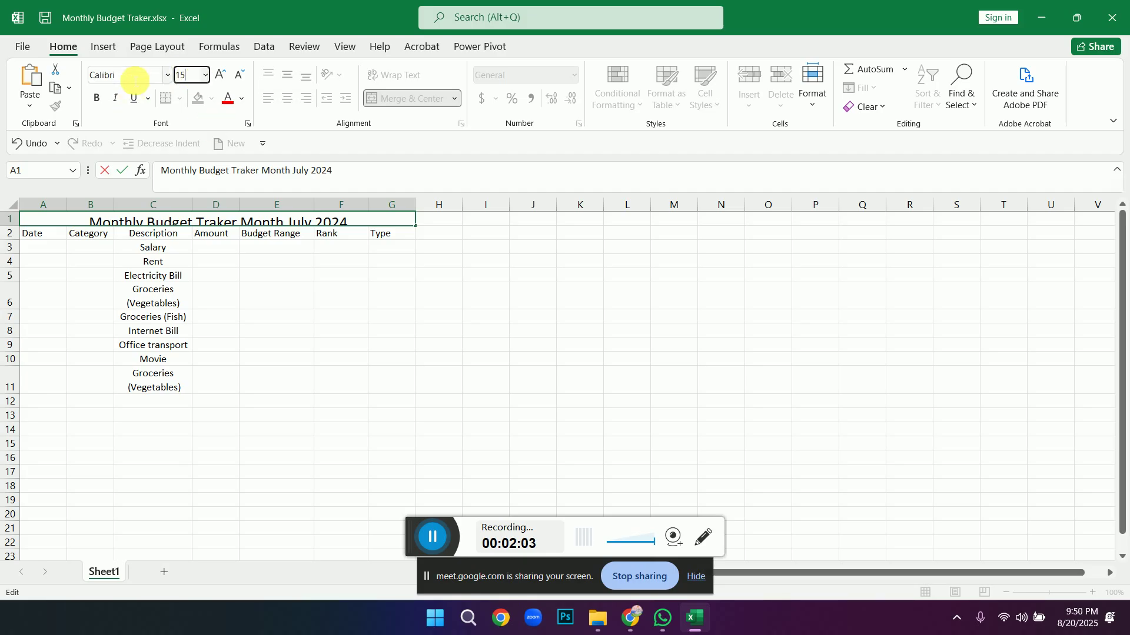
pyautogui.press('Return')
pyautogui.click(167, 79)
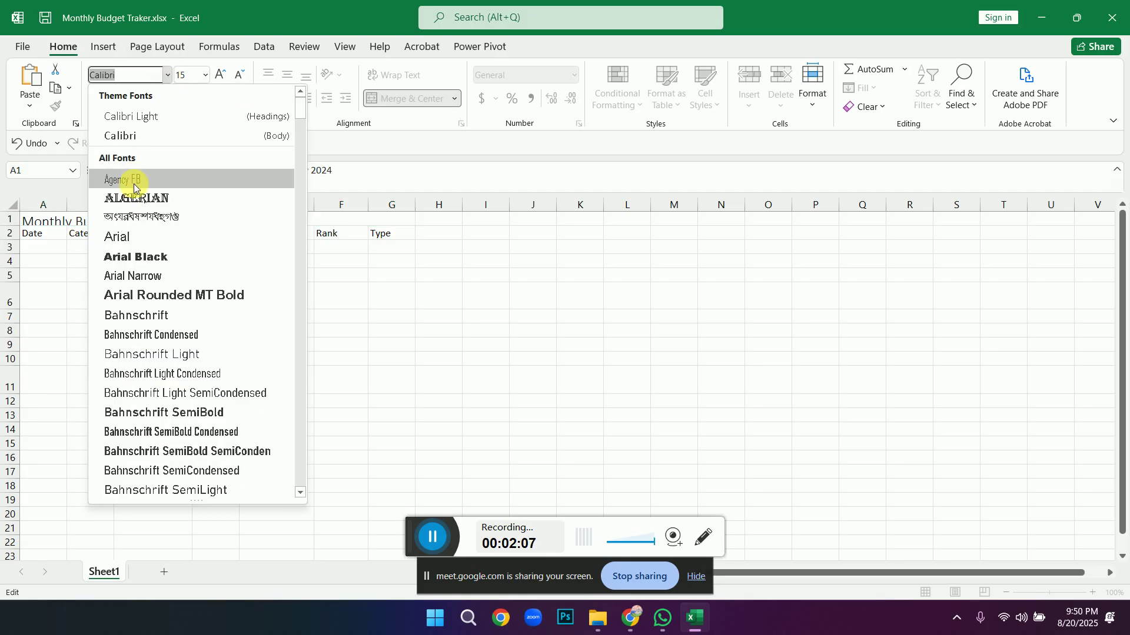
pyautogui.click(120, 235)
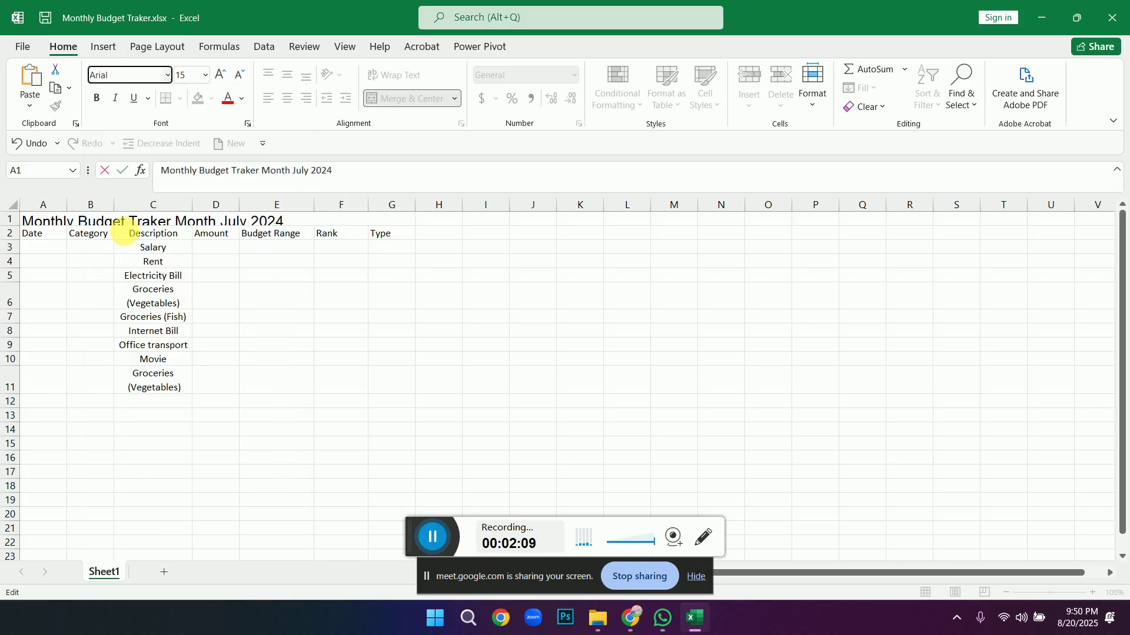
pyautogui.click(333, 304)
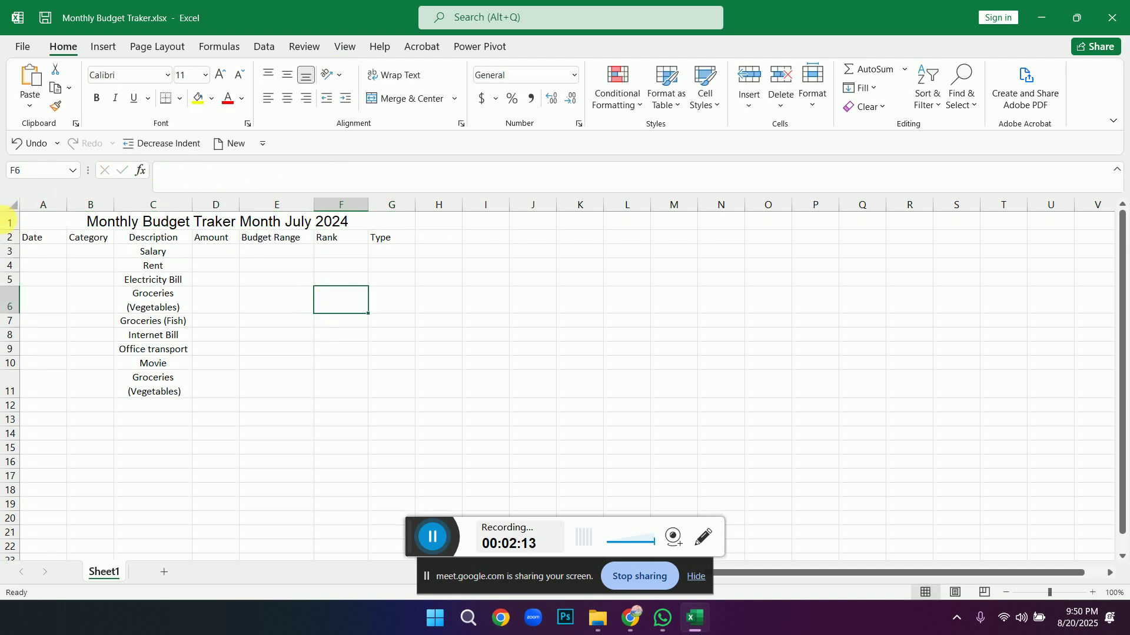
pyautogui.moveTo(19, 237); pyautogui.dragTo(18, 264)
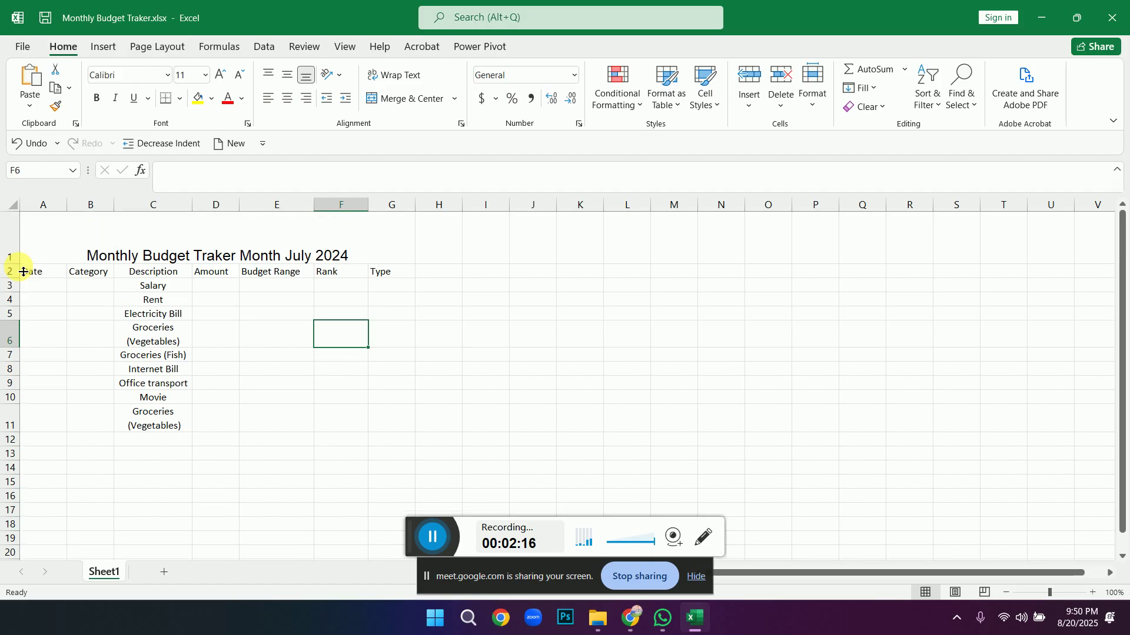
# Format only the words "Month July 2024" in the title cell as Tahoma, size 12.
pyautogui.click(253, 259)
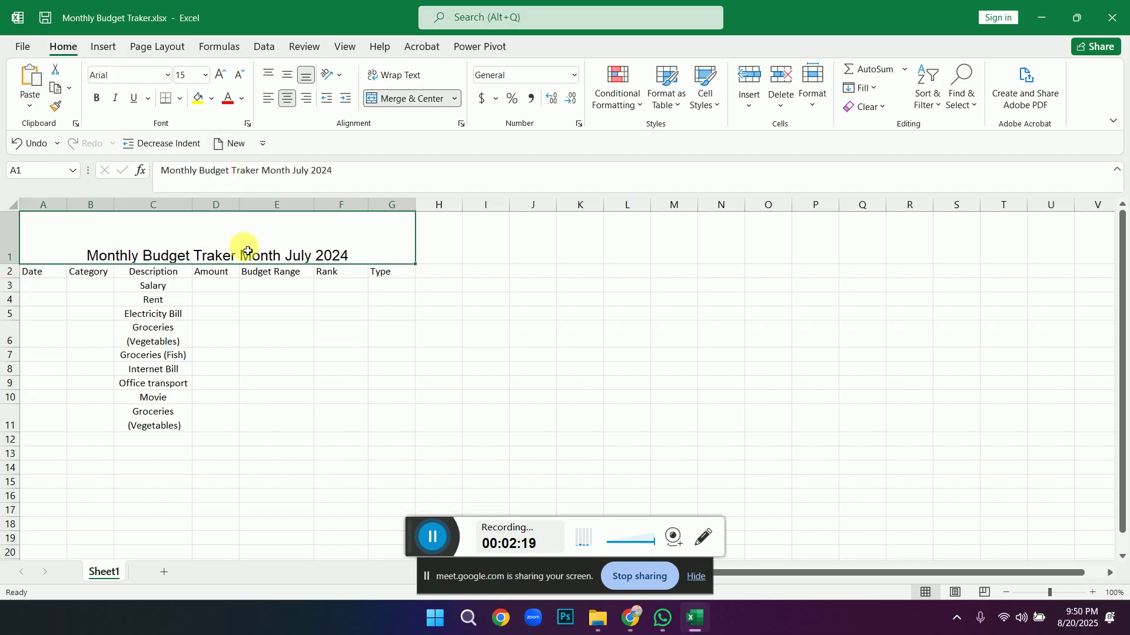
pyautogui.click(252, 258)
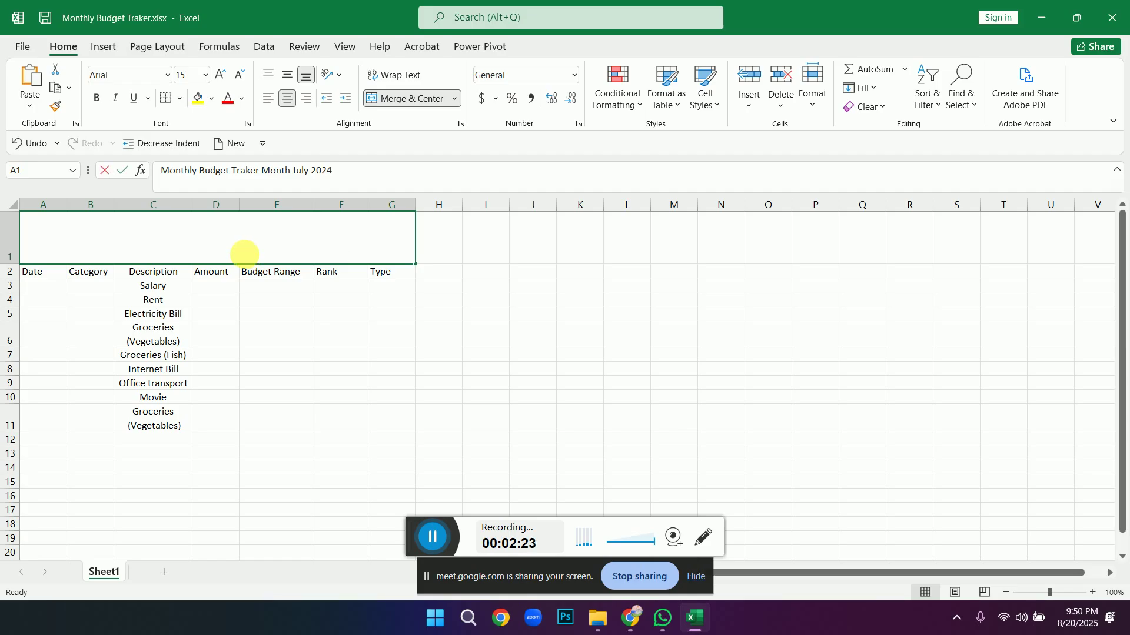
pyautogui.doubleClick(247, 258)
pyautogui.moveTo(247, 257); pyautogui.dragTo(351, 255)
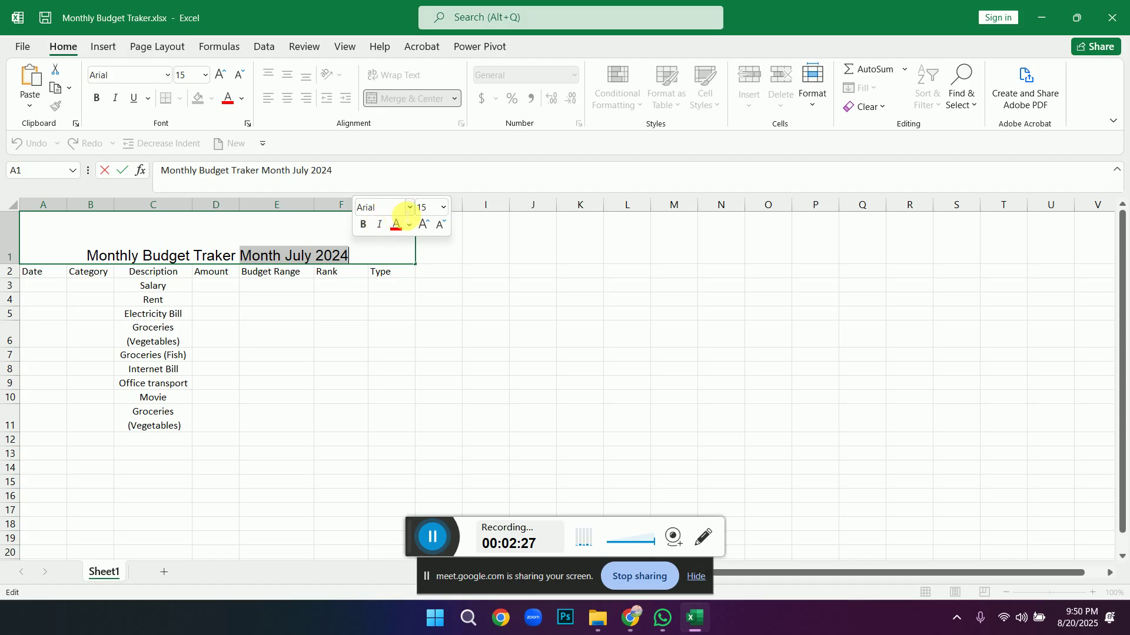
pyautogui.click(409, 208)
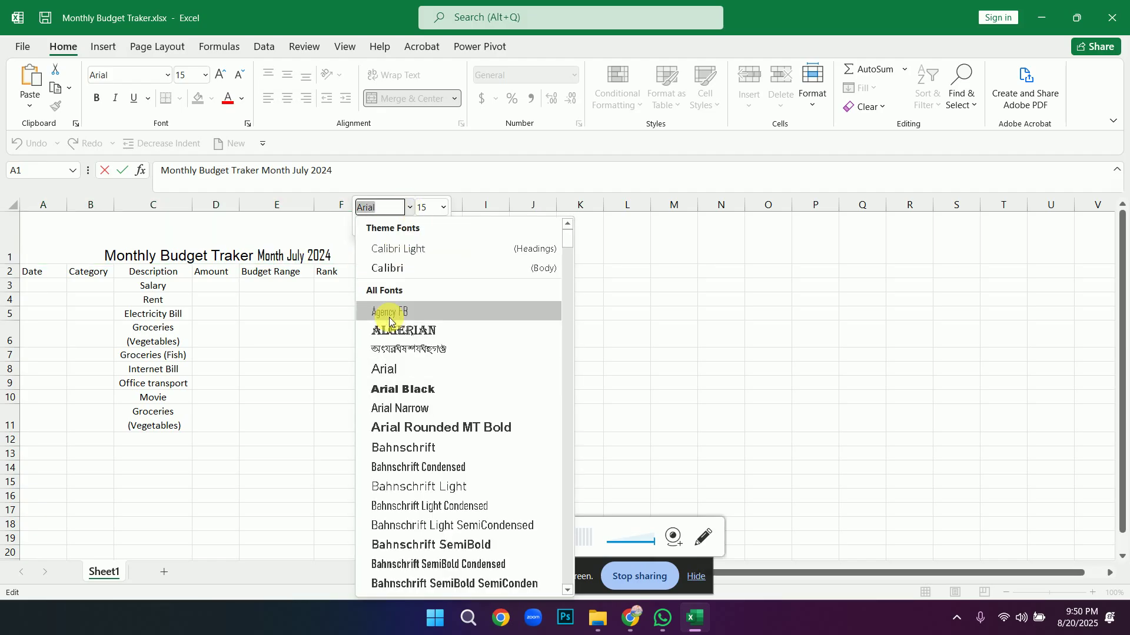
pyautogui.write('Tahoma')
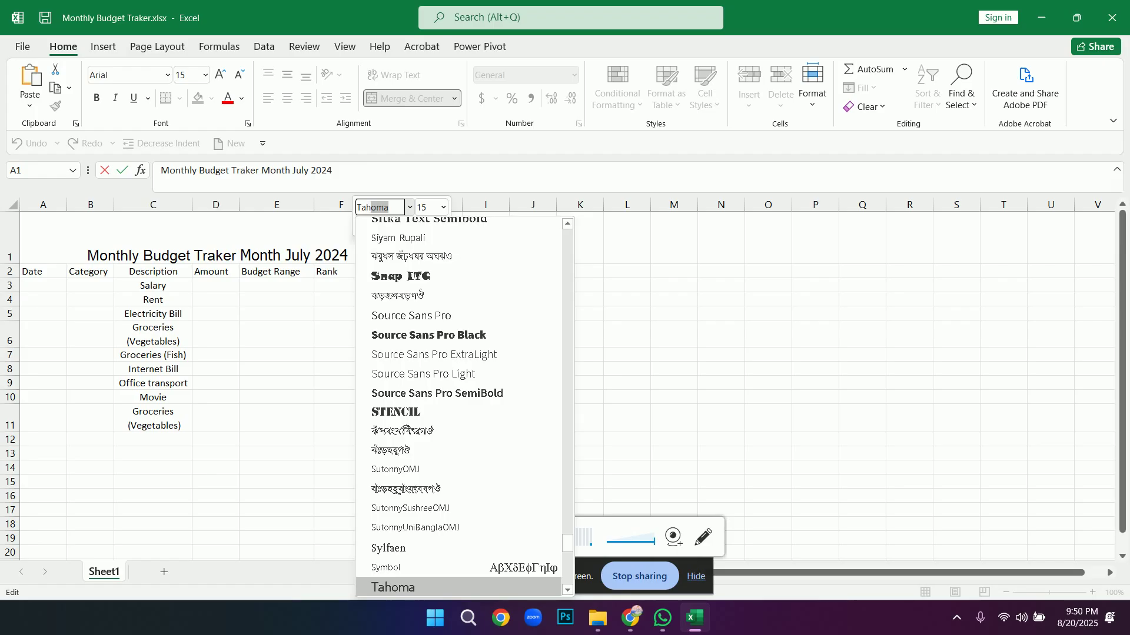
pyautogui.press('Tab')
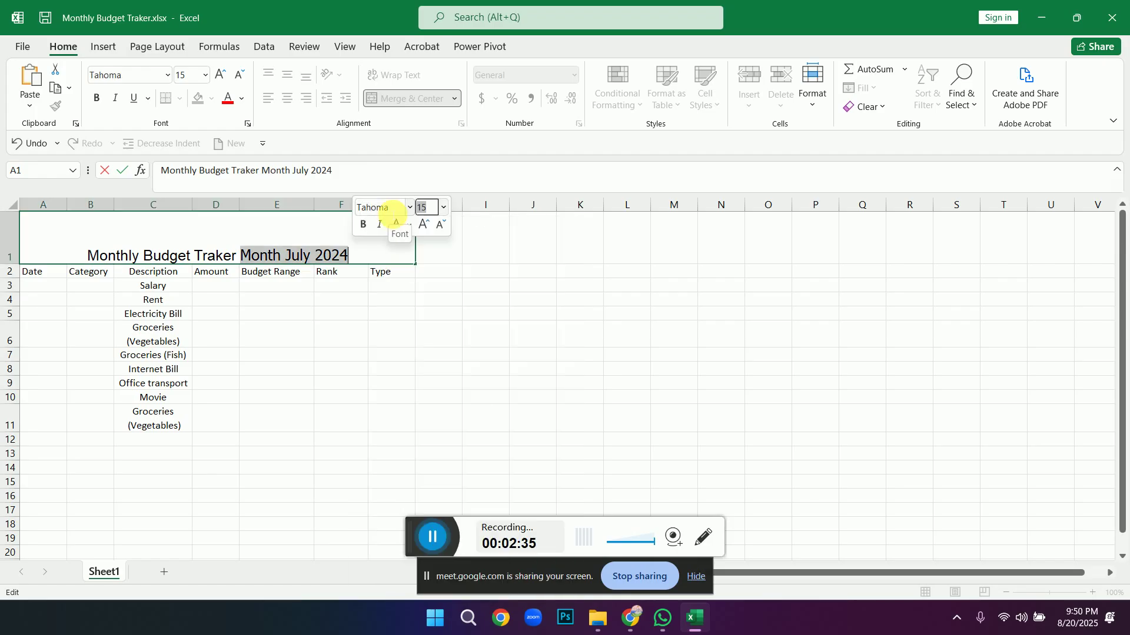
pyautogui.click(439, 227)
pyautogui.click(438, 227)
pyautogui.click(438, 227)
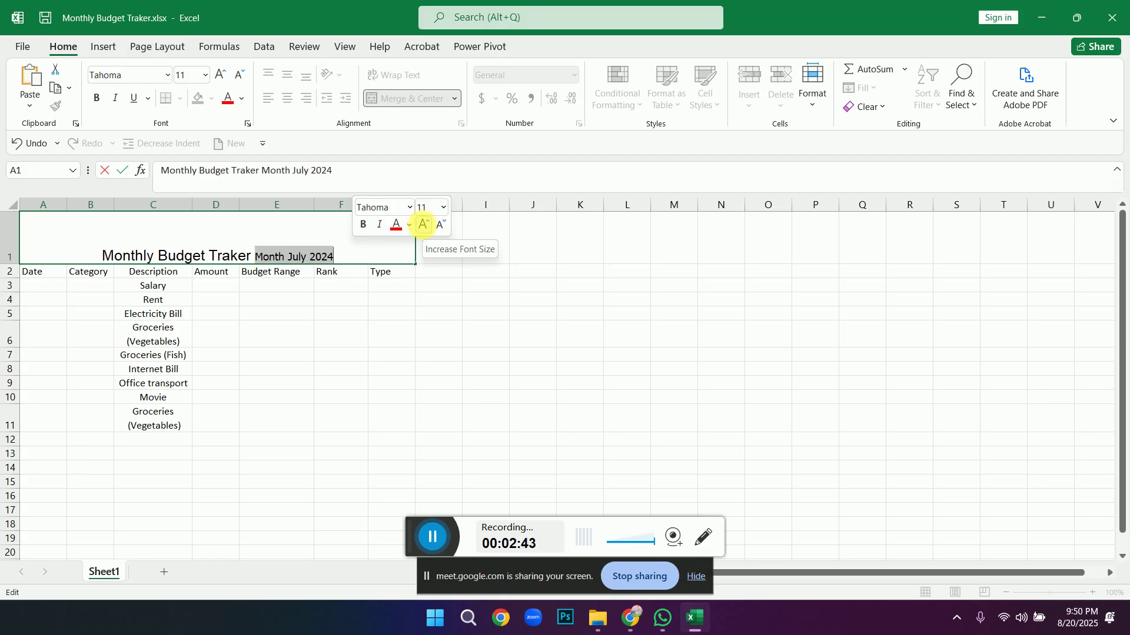
pyautogui.click(423, 226)
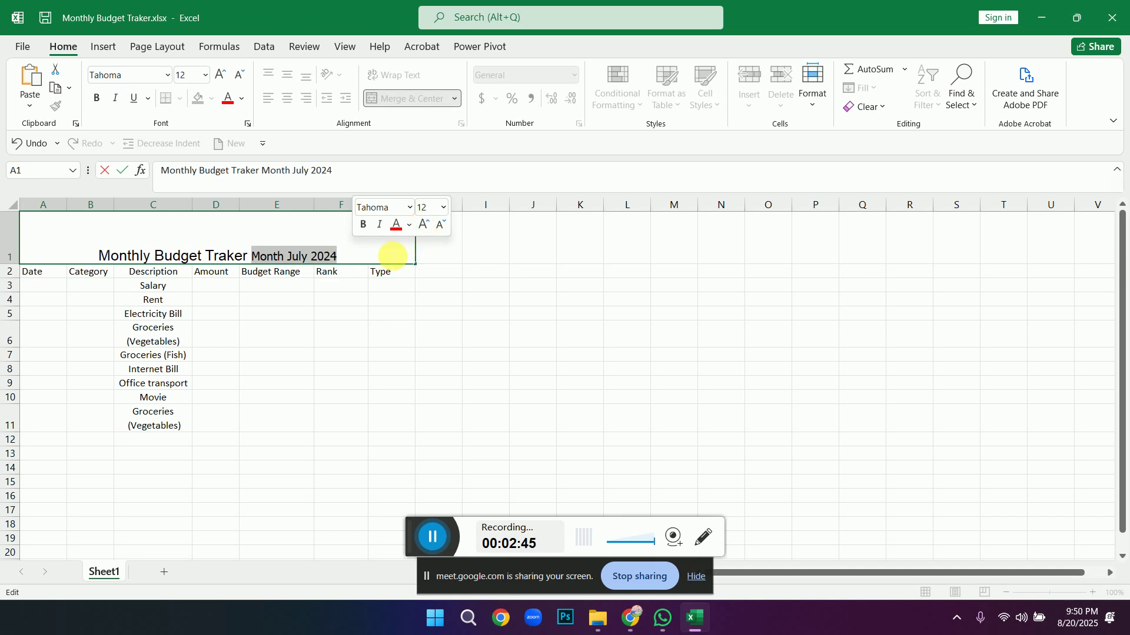
# Insert a line break before "Month July 2024" so the title in A1 spans two lines.
pyautogui.click(253, 258)
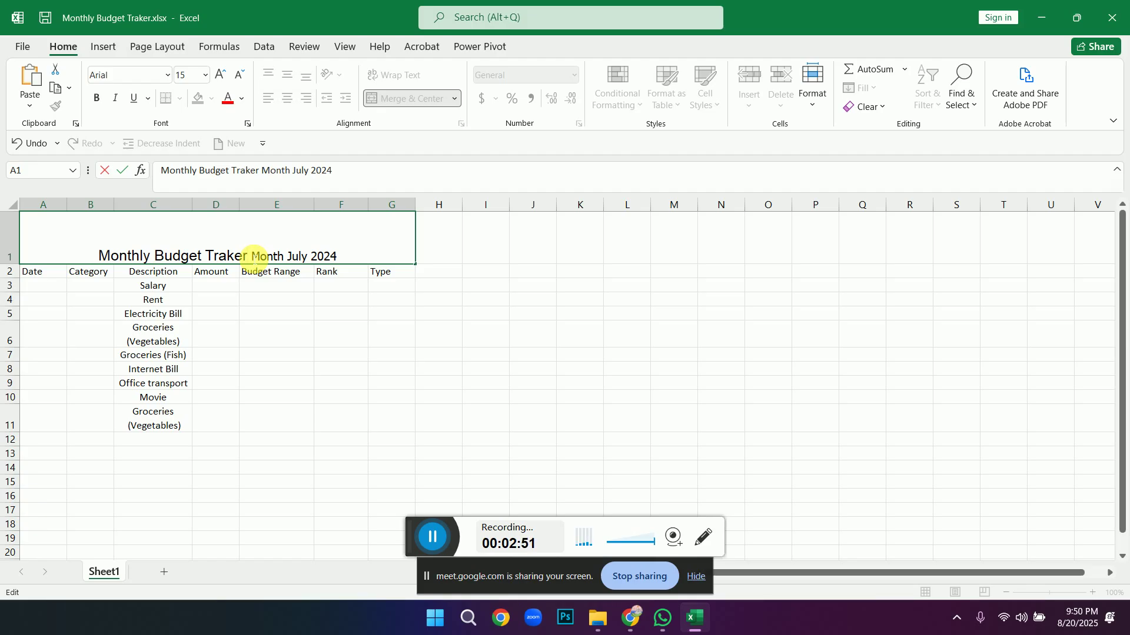
pyautogui.hotkey('alt', 'Return')
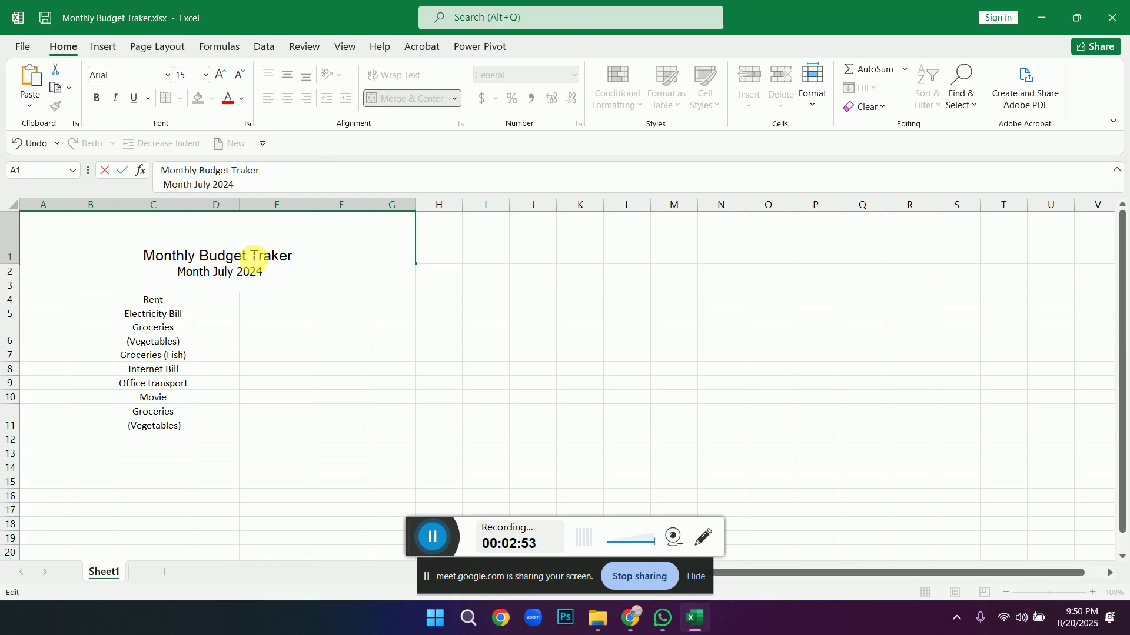
pyautogui.click(502, 298)
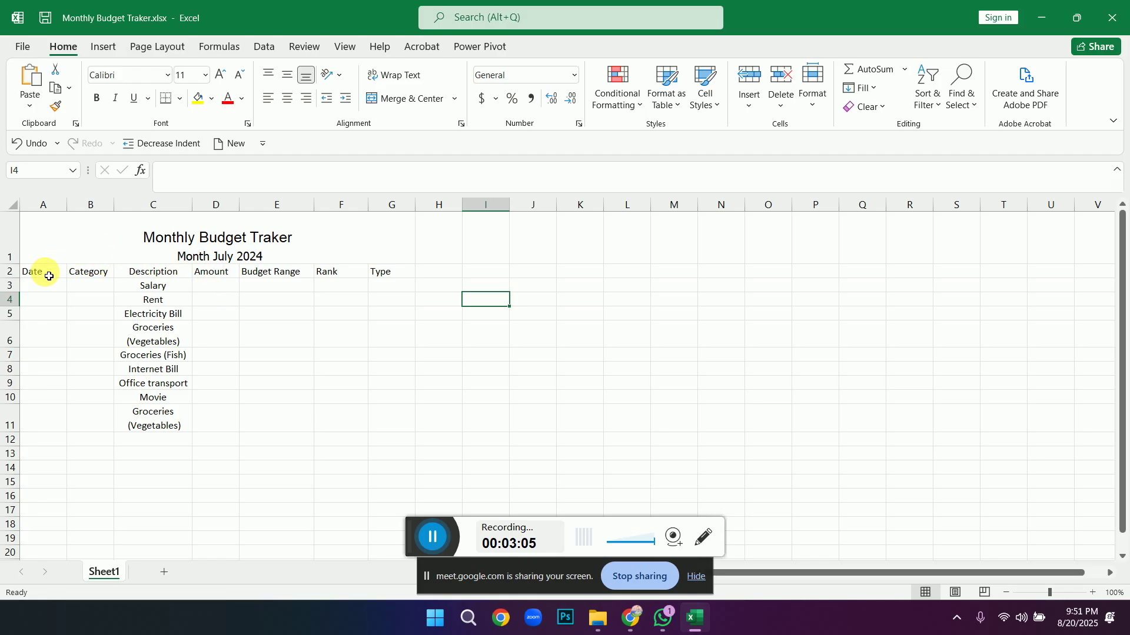
# Apply all borders to the whole budget table, range A1:G11.
pyautogui.moveTo(50, 242)
pyautogui.mouseDown()
pyautogui.moveTo(96, 263)
pyautogui.moveTo(209, 369)
pyautogui.moveTo(227, 417)
pyautogui.mouseUp()
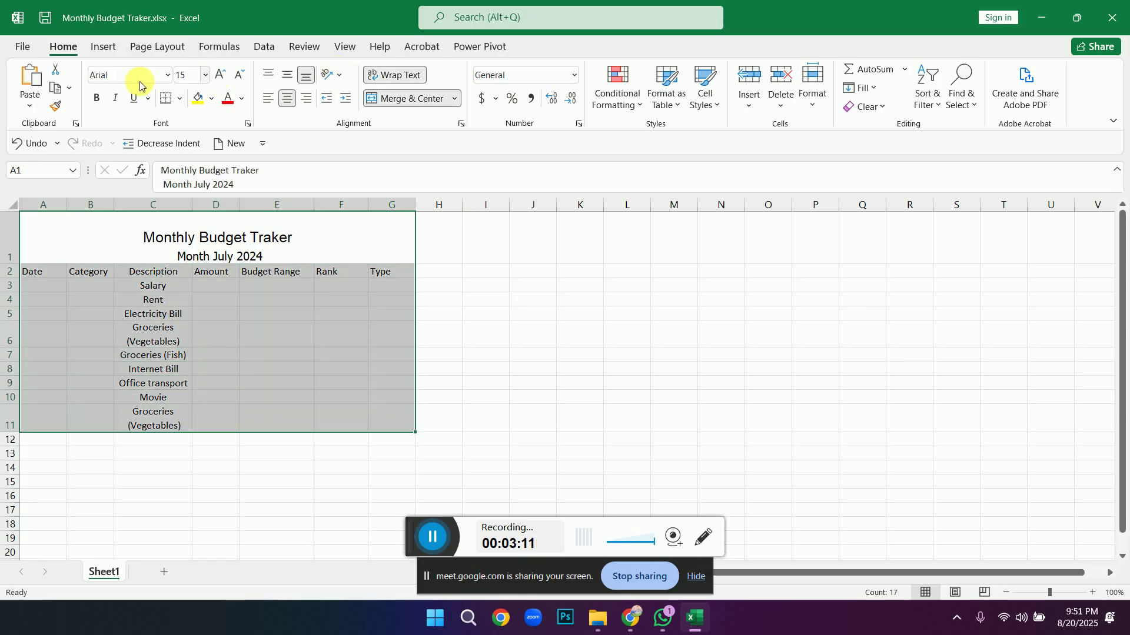
pyautogui.click(180, 100)
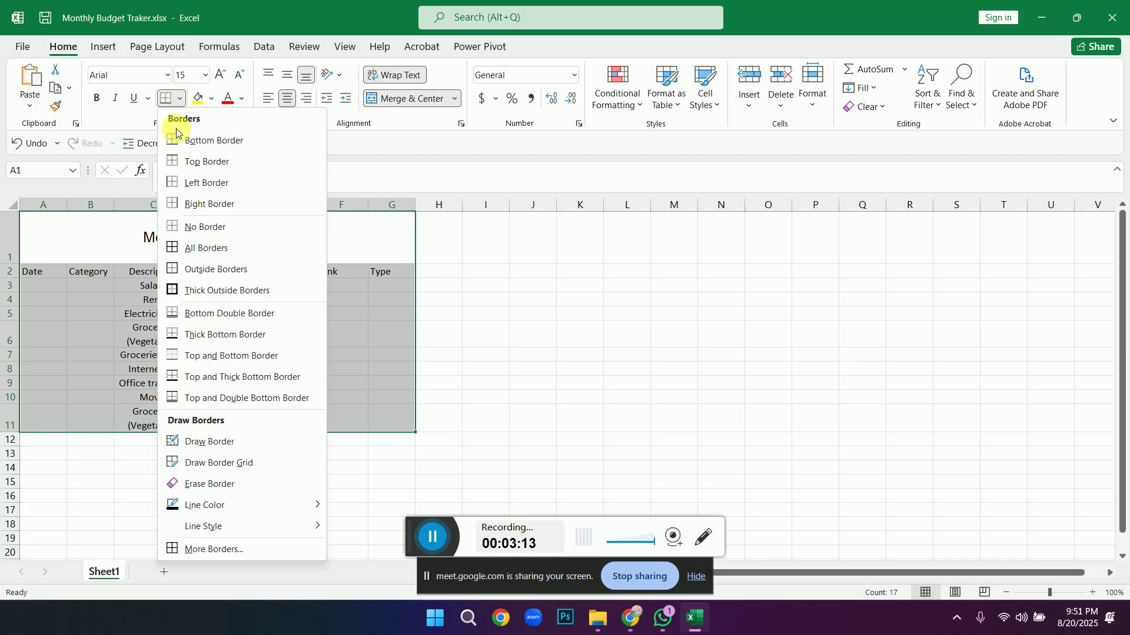
pyautogui.click(202, 249)
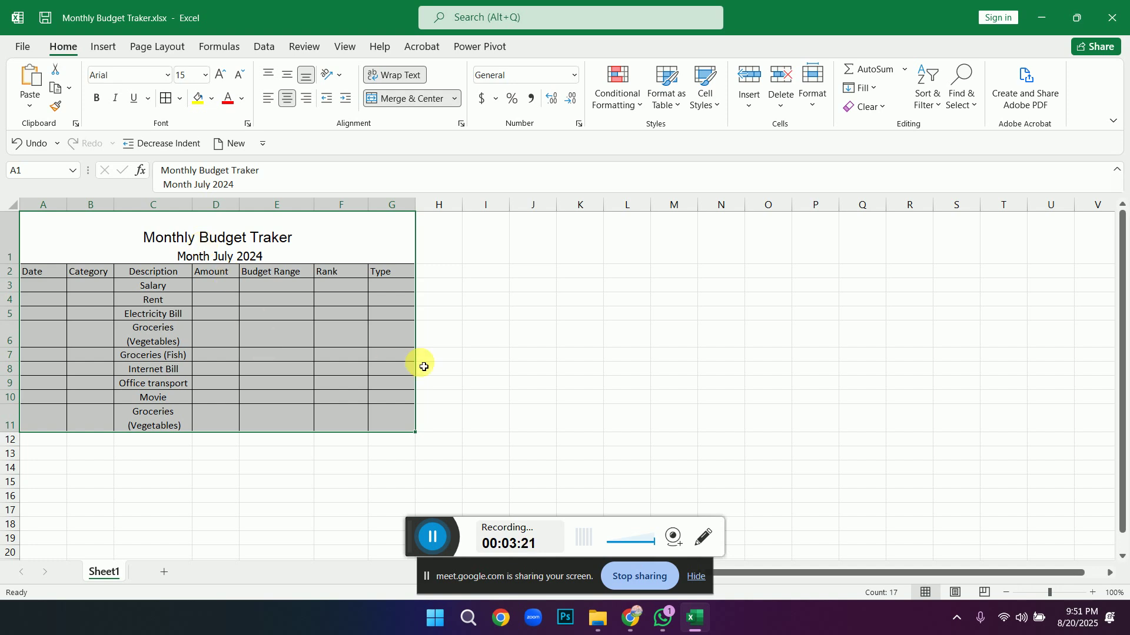
pyautogui.click(457, 385)
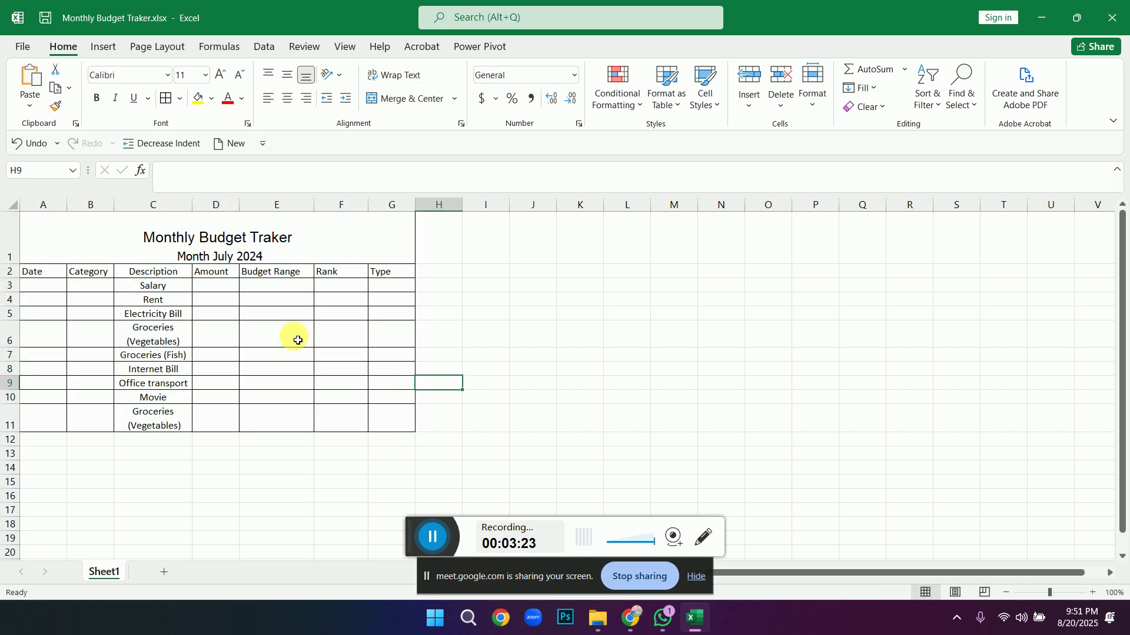
# Switch to Job-222.pdf in Chrome and mark the Cell Formatting and Date Format instructions, including DD-MM-YYYY, with red ink.
pyautogui.click(46, 290)
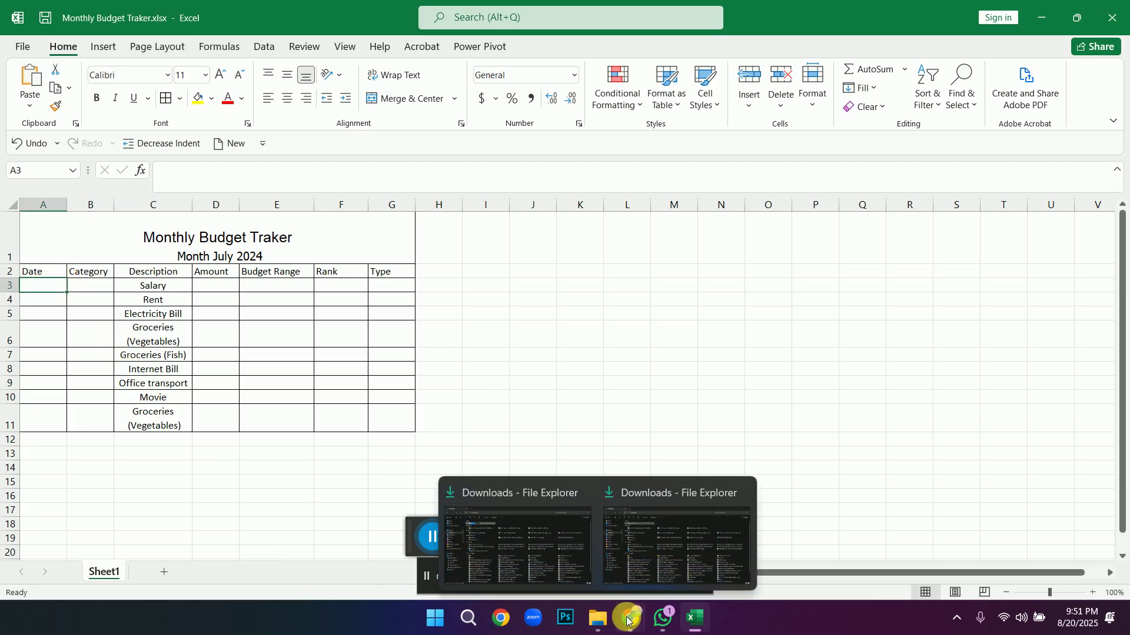
pyautogui.moveTo(629, 620)
pyautogui.click(550, 550)
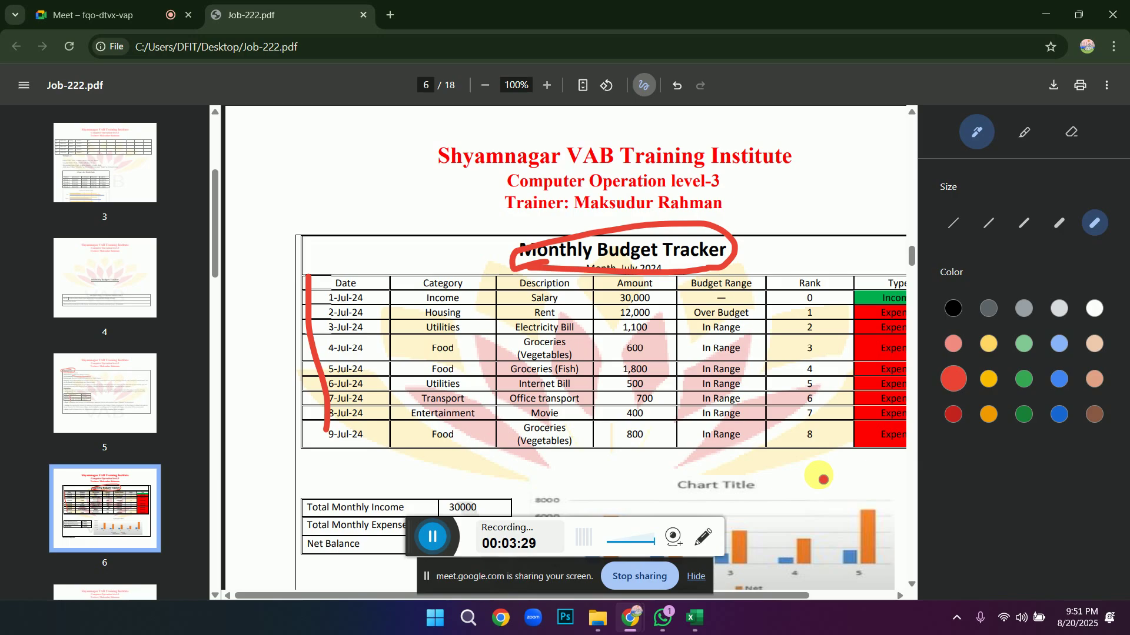
pyautogui.moveTo(911, 253); pyautogui.dragTo(911, 229)
pyautogui.scroll(-2, 910, 230)
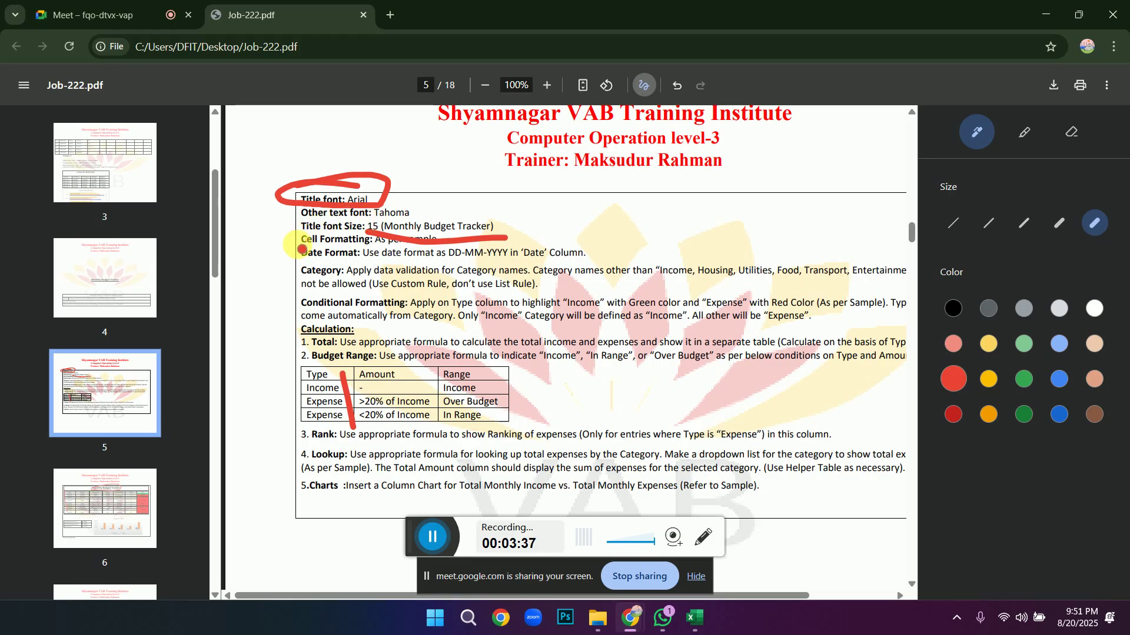
pyautogui.moveTo(297, 241); pyautogui.dragTo(450, 237)
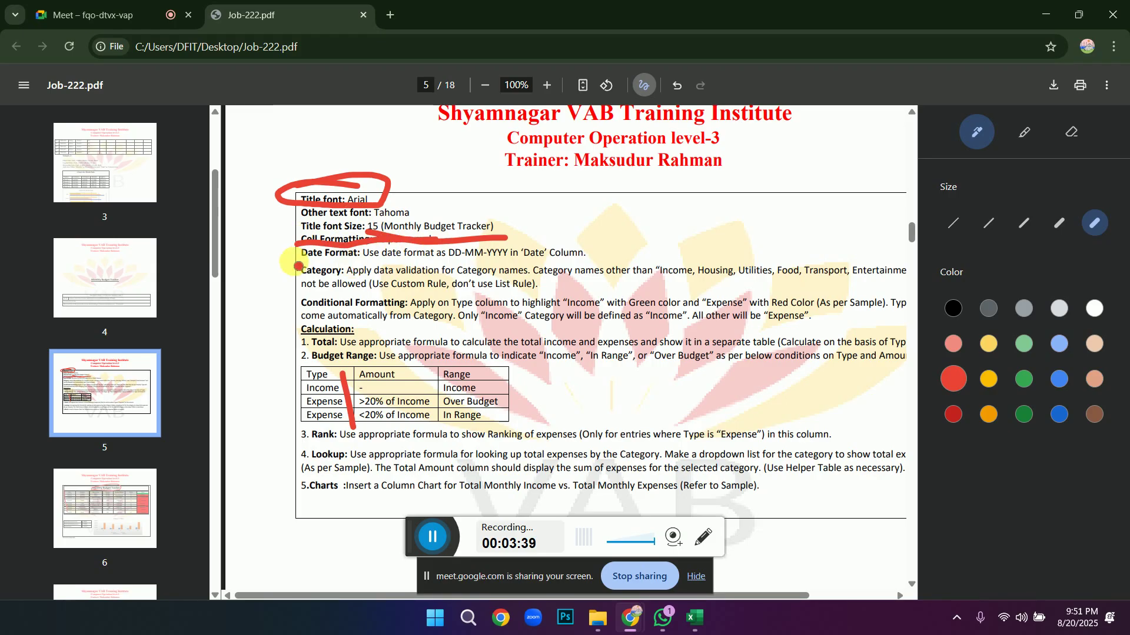
pyautogui.moveTo(299, 265); pyautogui.dragTo(338, 267)
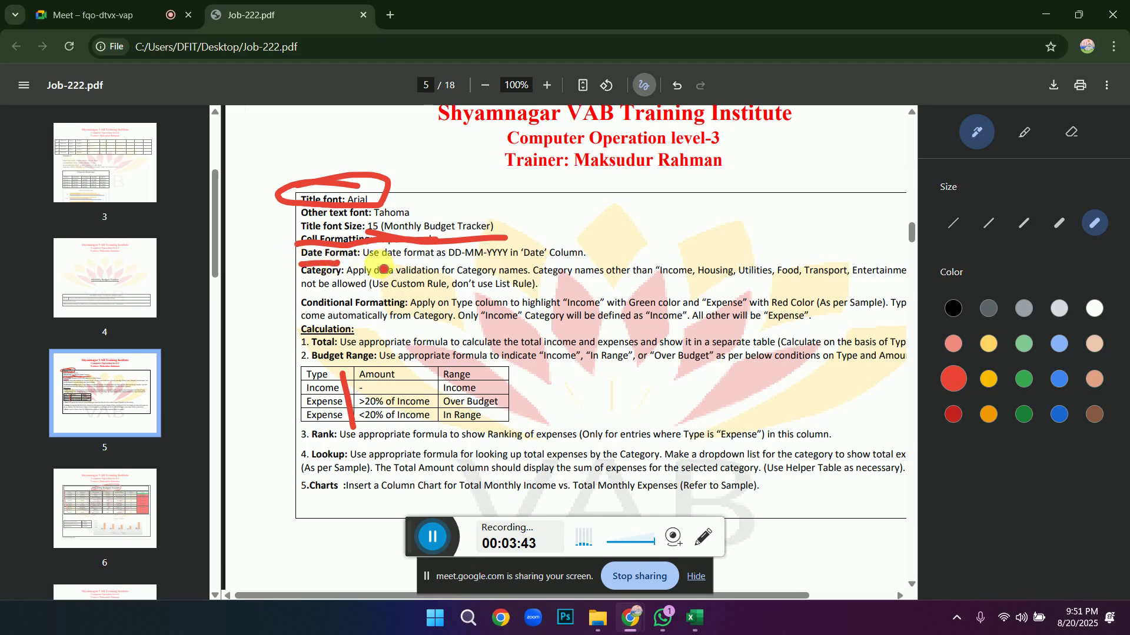
pyautogui.moveTo(390, 263); pyautogui.dragTo(427, 266)
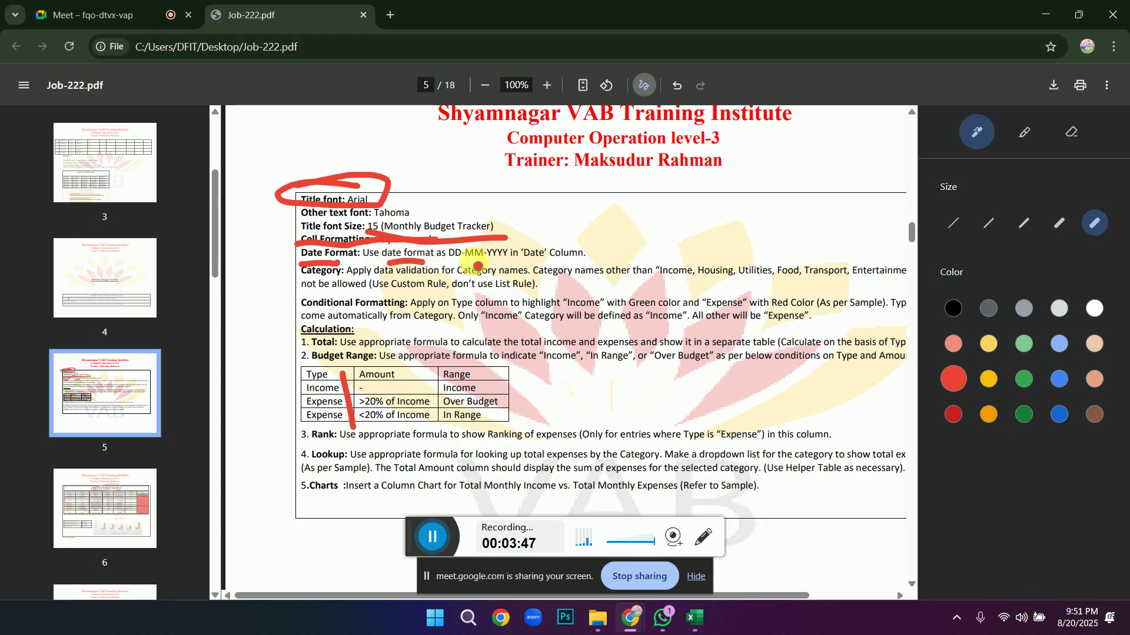
pyautogui.moveTo(454, 261); pyautogui.dragTo(494, 263)
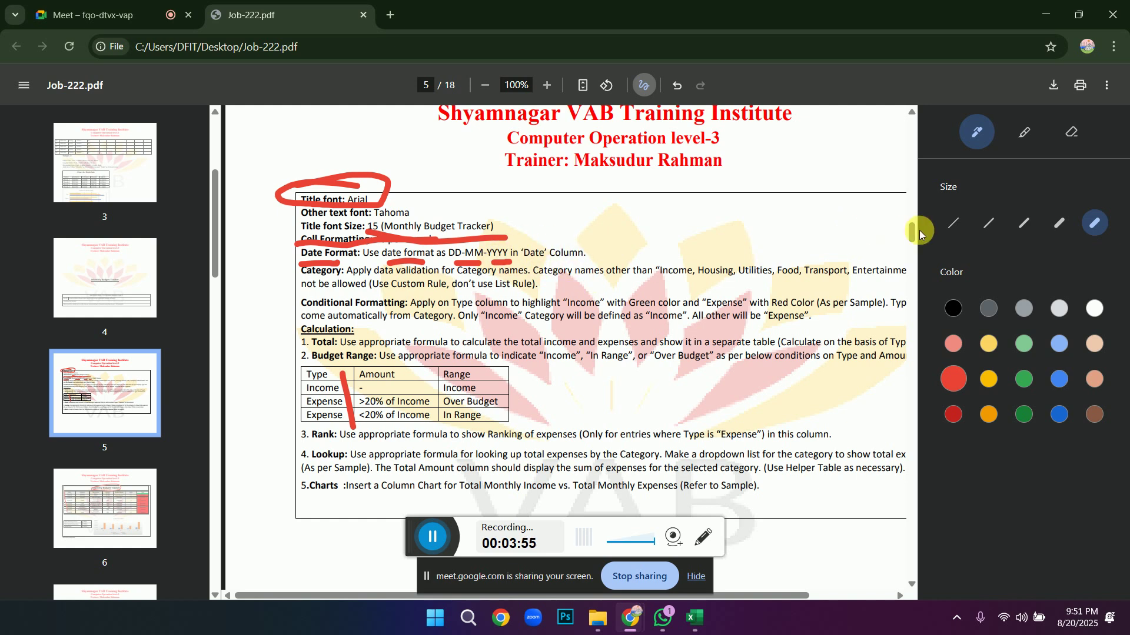
# Mark the sample table's Date column with a vertical red stroke and underline the 4-Jul-24 entry.
pyautogui.moveTo(911, 236); pyautogui.dragTo(910, 259)
pyautogui.moveTo(373, 275); pyautogui.dragTo(380, 435)
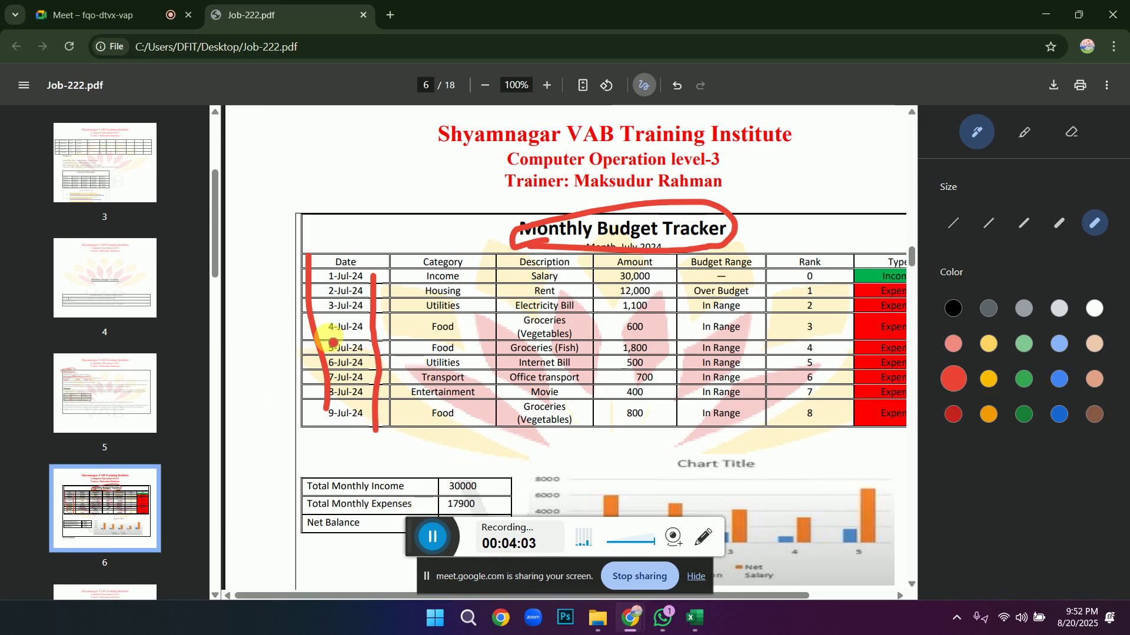
pyautogui.moveTo(338, 341); pyautogui.dragTo(369, 340)
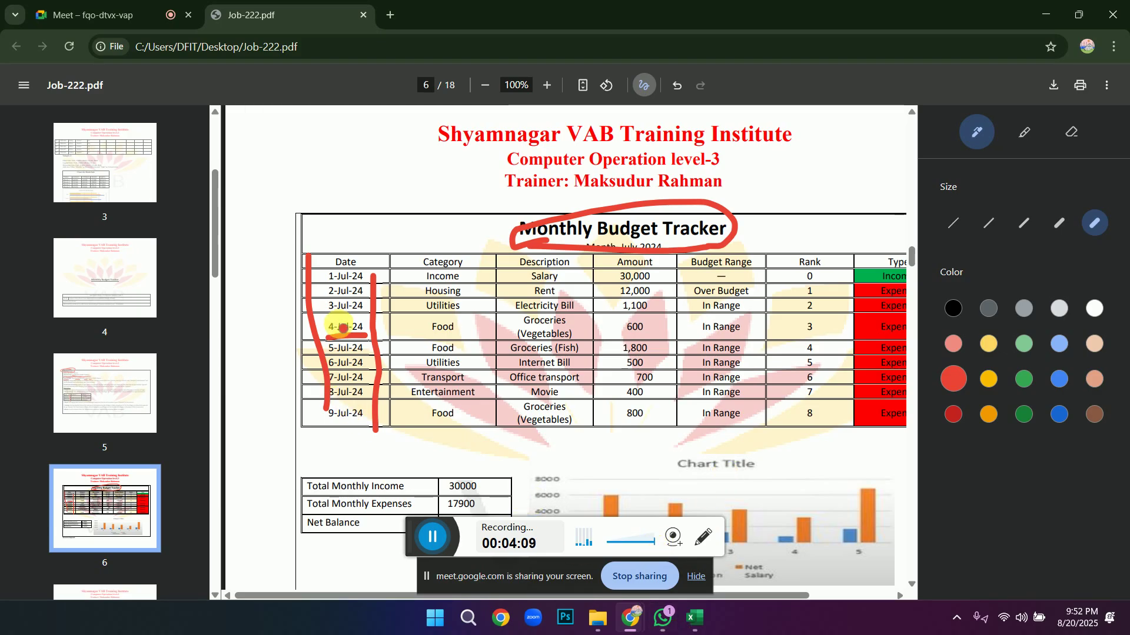
# Switch back to the Excel workbook, enter the date 8/20/2025 in A3, and widen columns A and B.
pyautogui.click(697, 617)
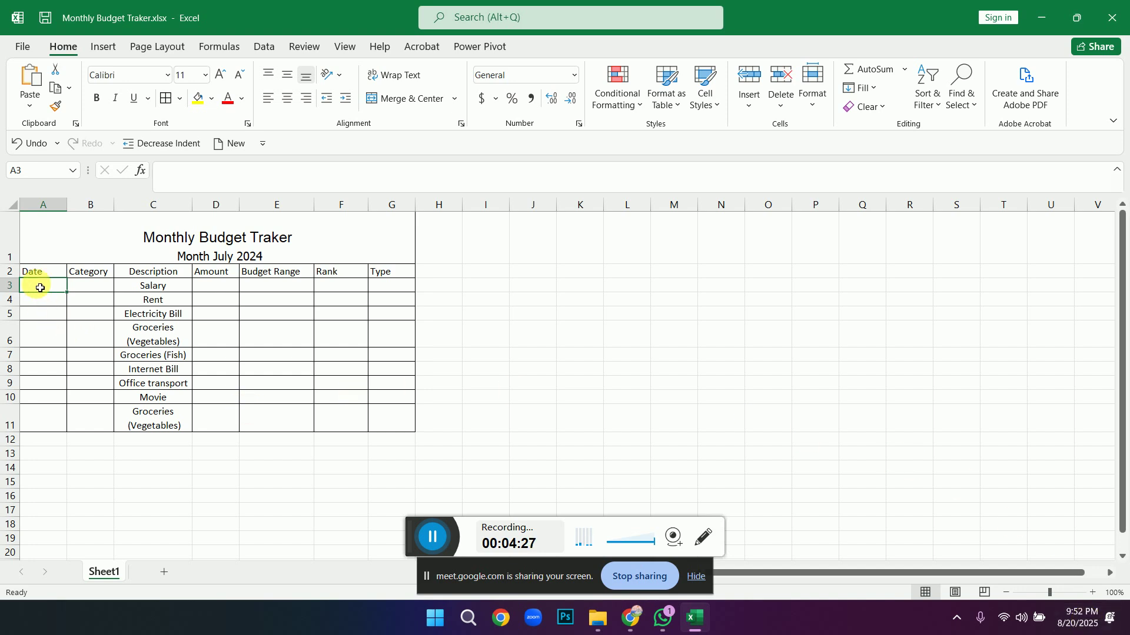
pyautogui.write('8/')
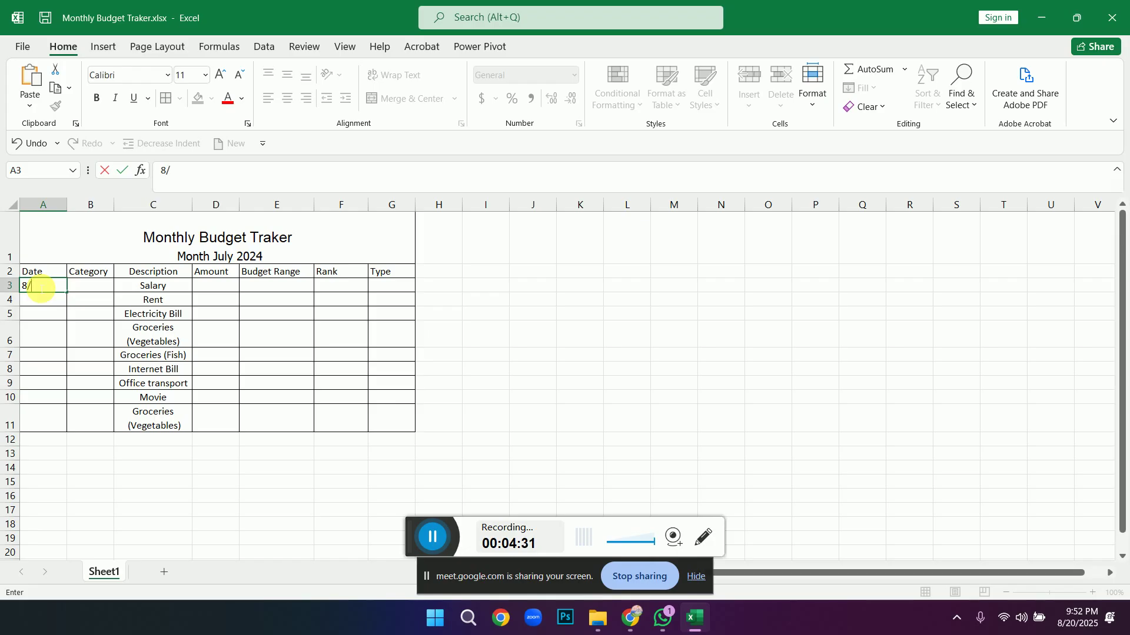
pyautogui.write('20/2025')
pyautogui.click(525, 313)
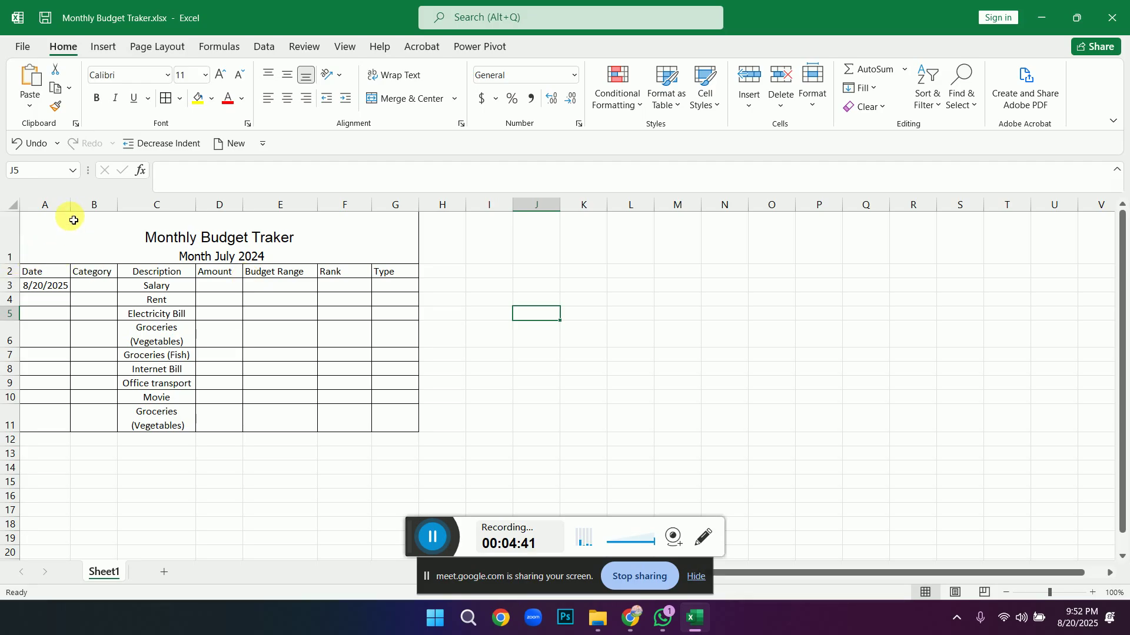
pyautogui.moveTo(74, 208); pyautogui.dragTo(163, 207)
# Consult the PDF's Date Format instruction and enter dd-mm-yyyy as the custom number format code for A3.
pyautogui.click(63, 292)
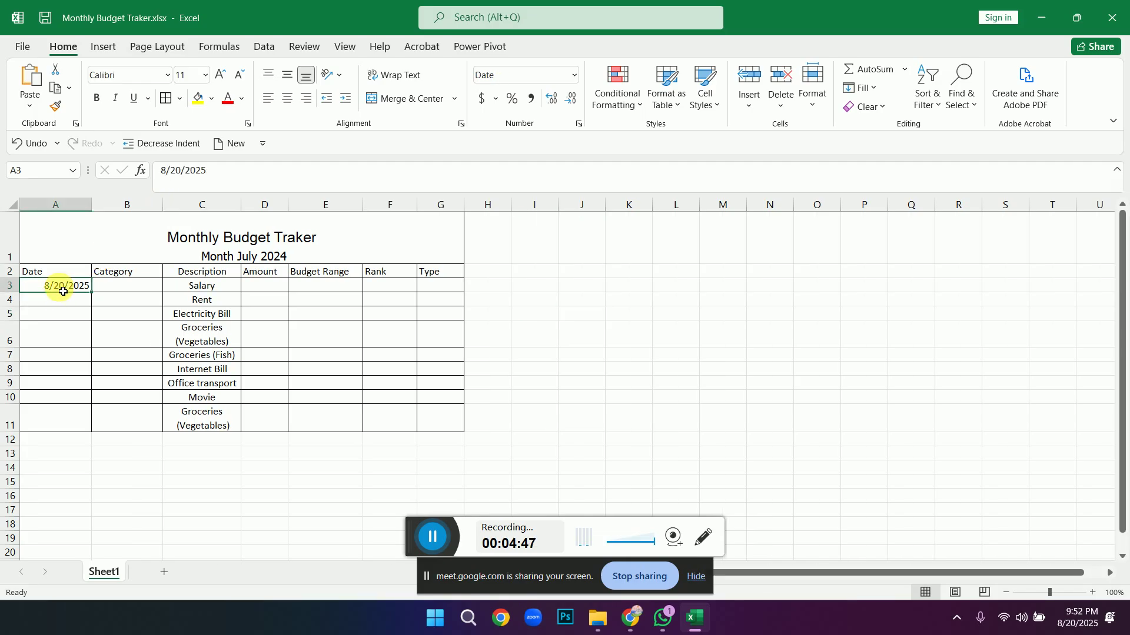
pyautogui.click(577, 126)
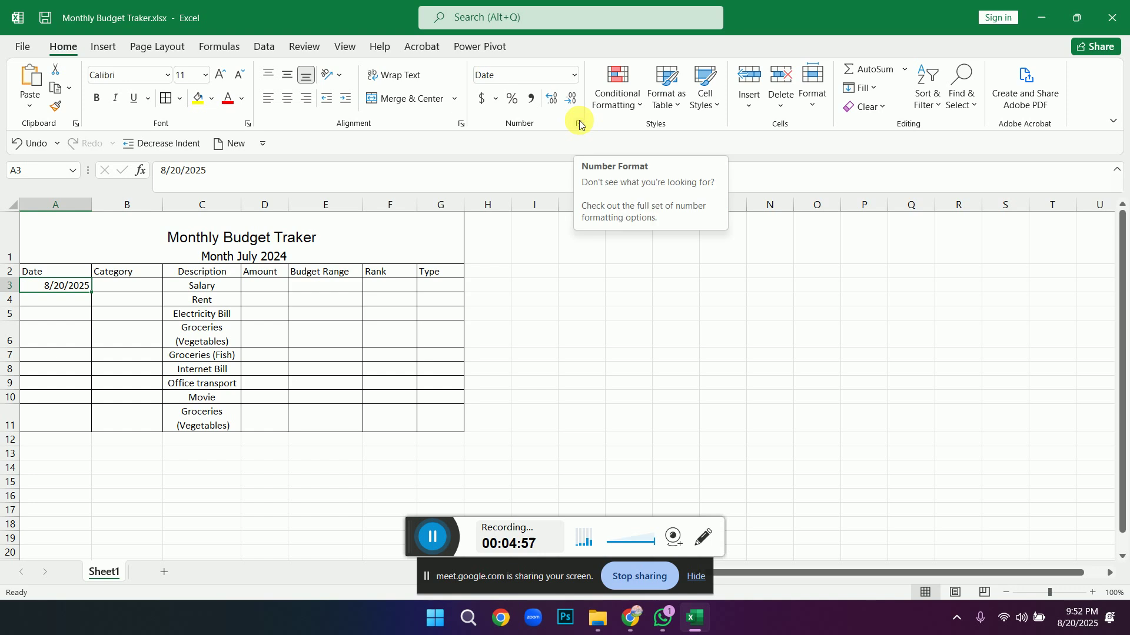
pyautogui.click(580, 124)
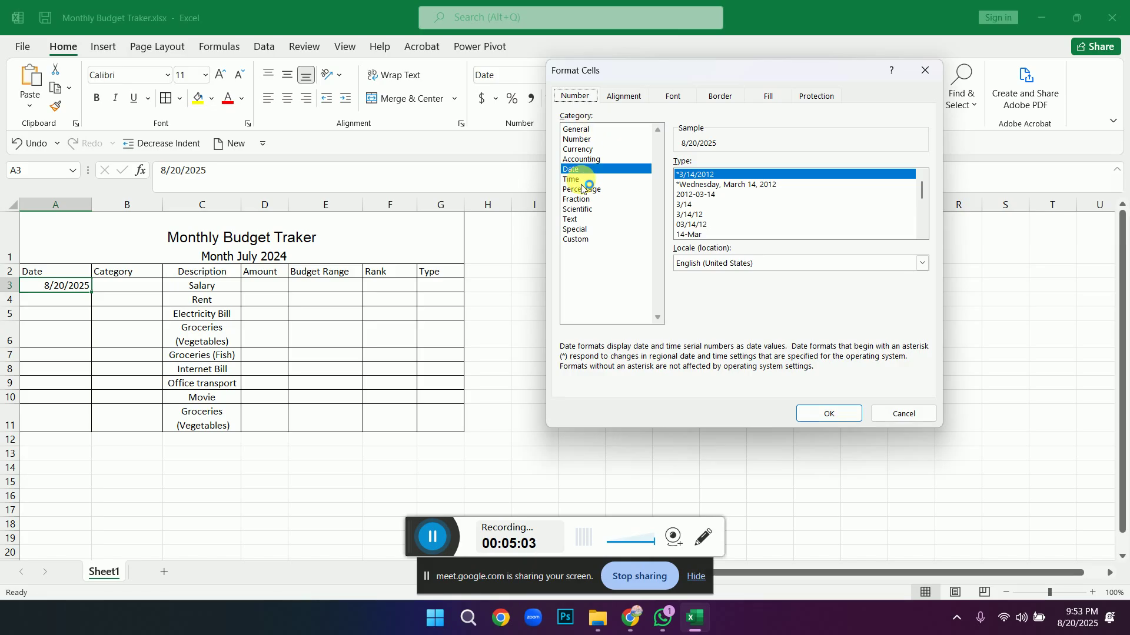
pyautogui.click(575, 239)
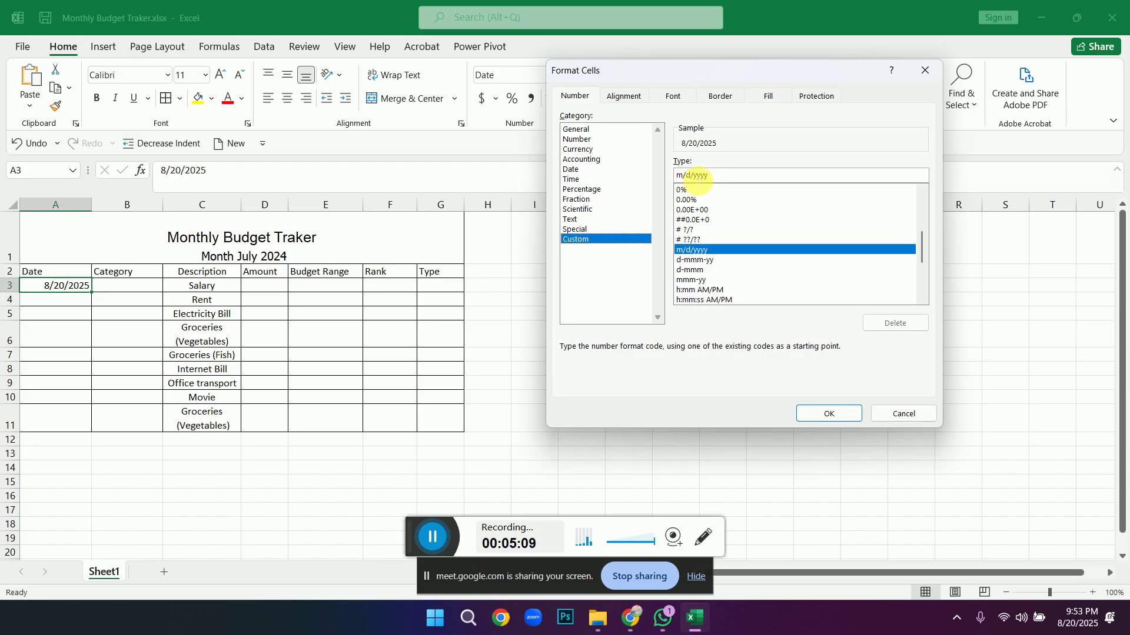
pyautogui.moveTo(726, 177); pyautogui.dragTo(676, 176)
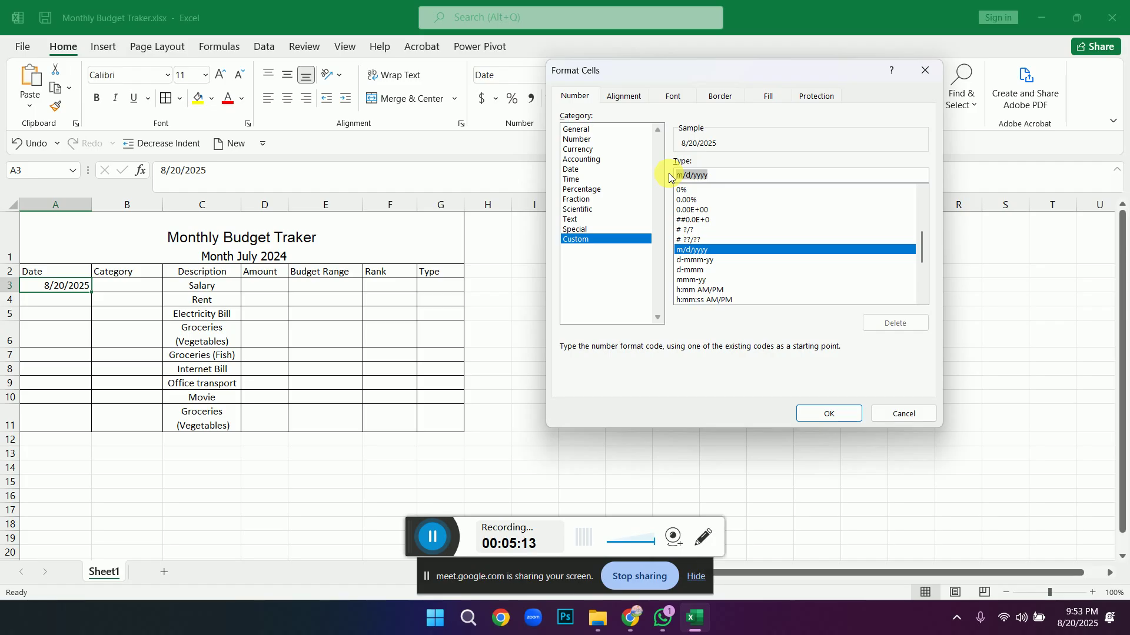
pyautogui.press('BackSpace')
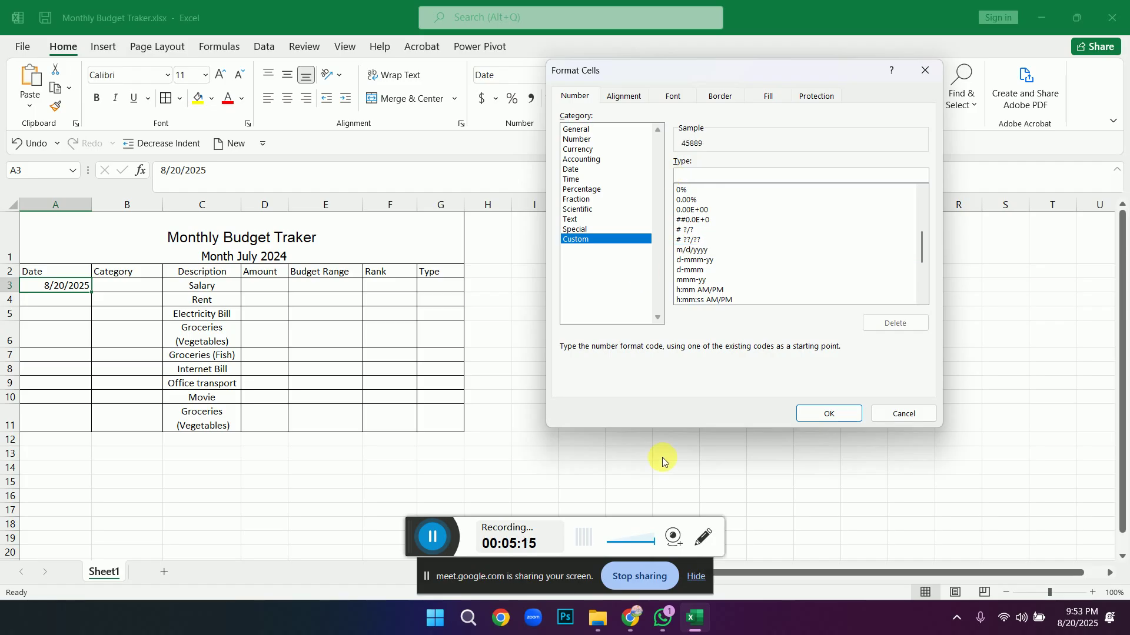
pyautogui.moveTo(630, 630)
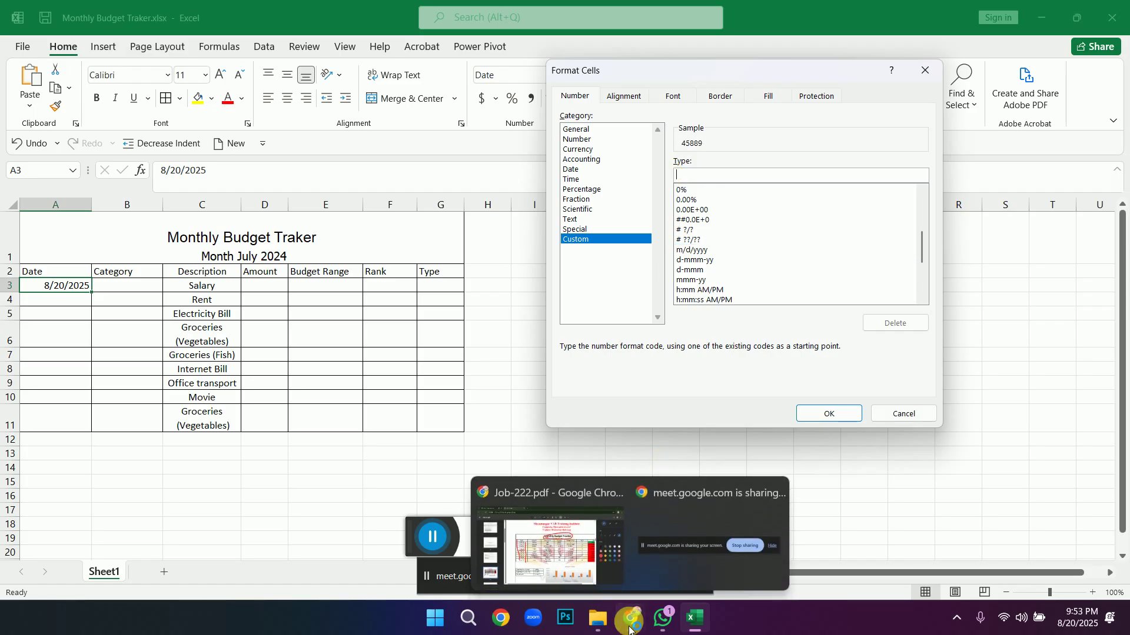
pyautogui.click(563, 556)
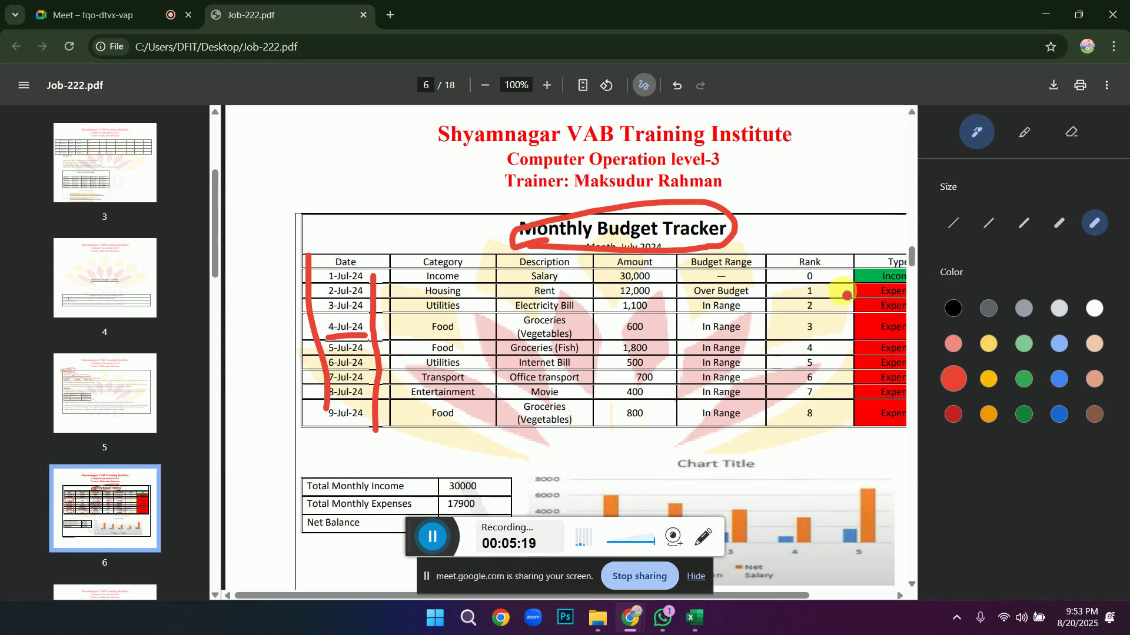
pyautogui.moveTo(909, 256); pyautogui.dragTo(911, 229)
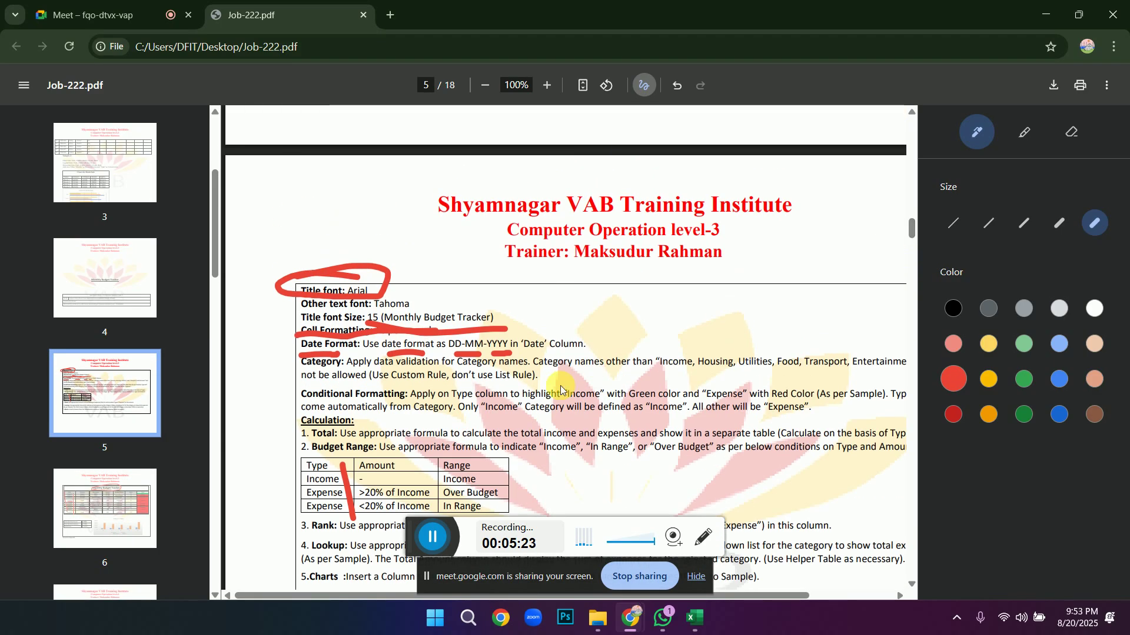
pyautogui.click(694, 618)
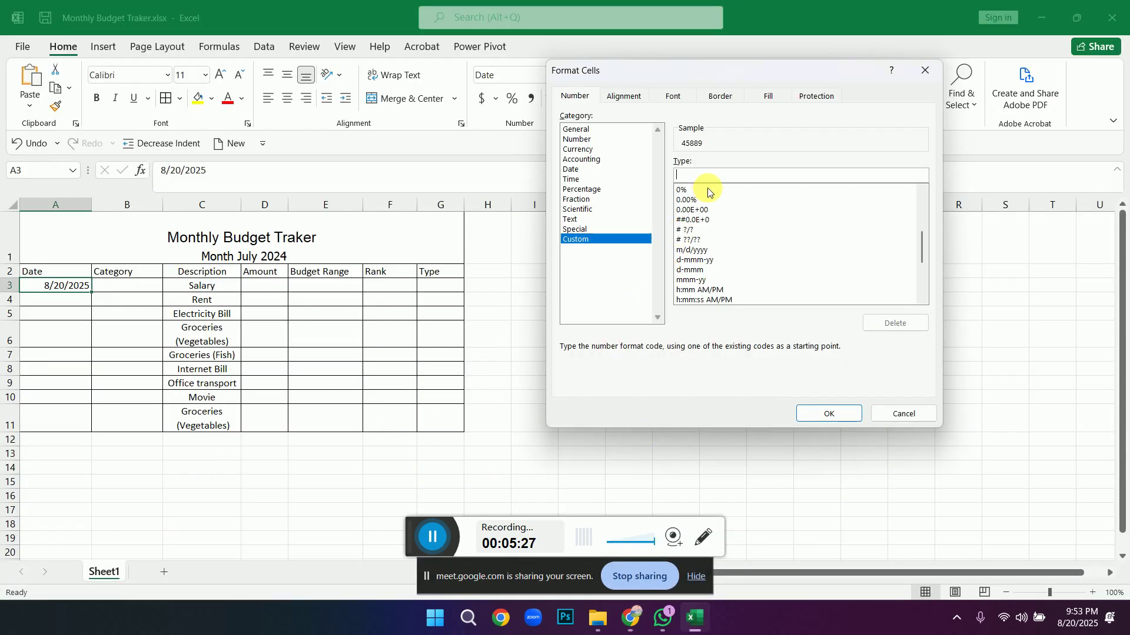
pyautogui.write('dd-mm')
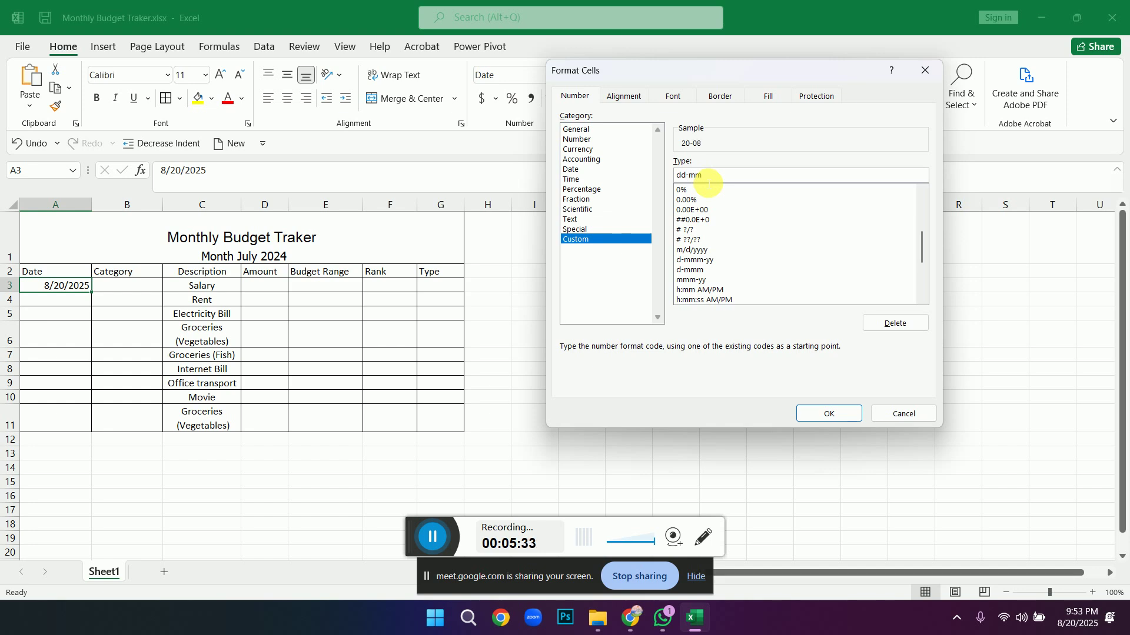
pyautogui.write('-yyyy')
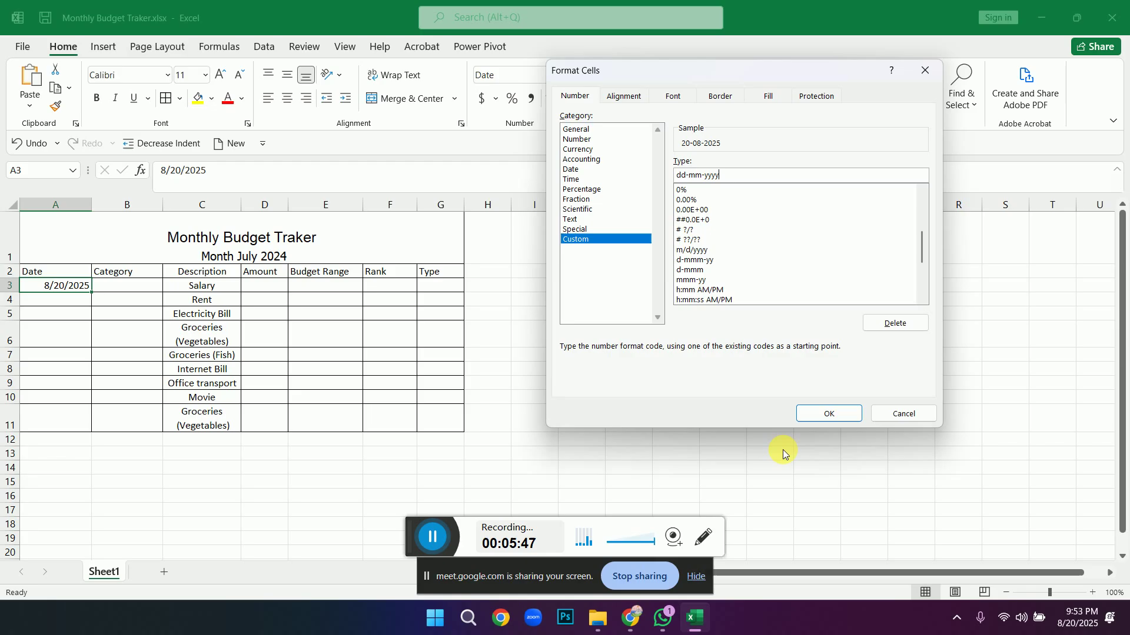
# Check the sample Date column in Job-222.pdf, then change A3's custom format code to dd-mmm-yyyy and apply it.
pyautogui.moveTo(696, 630)
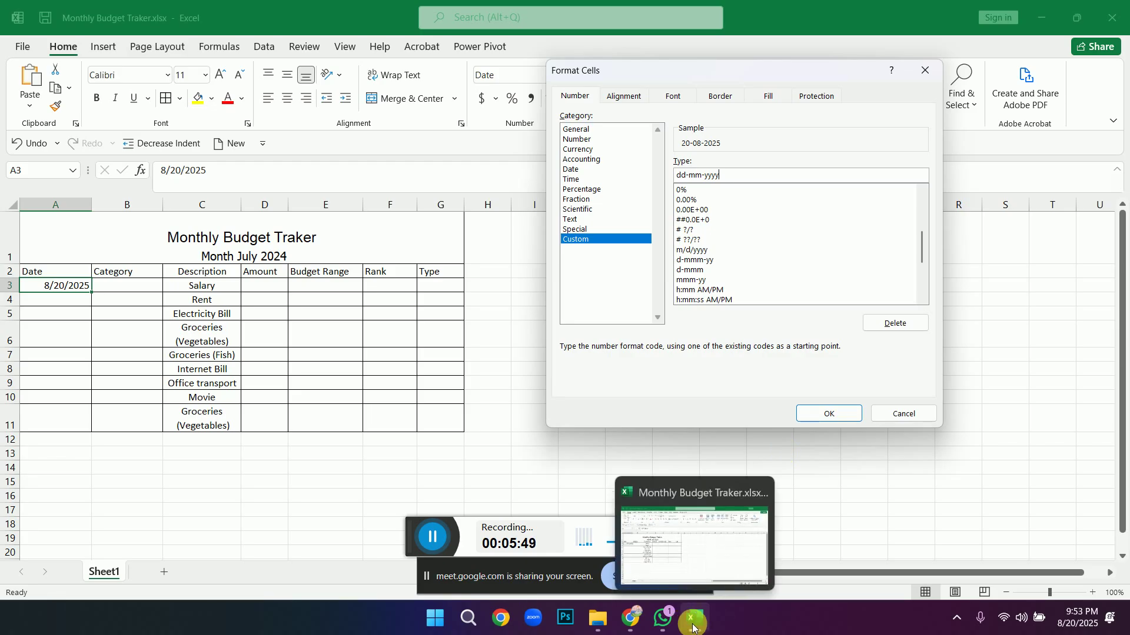
pyautogui.moveTo(630, 619)
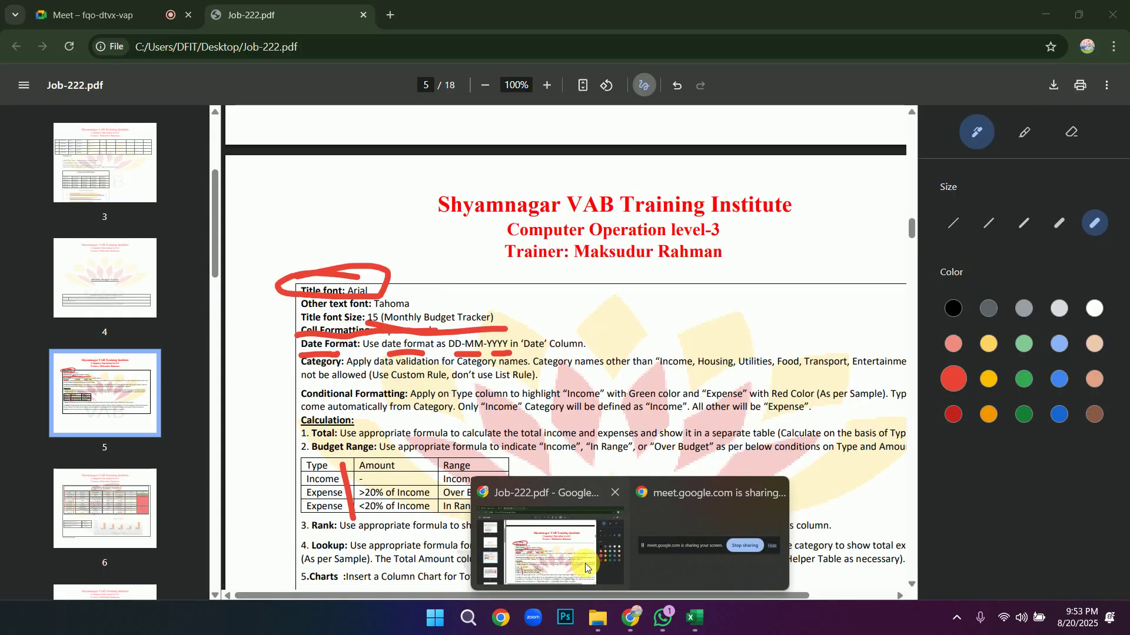
pyautogui.click(586, 568)
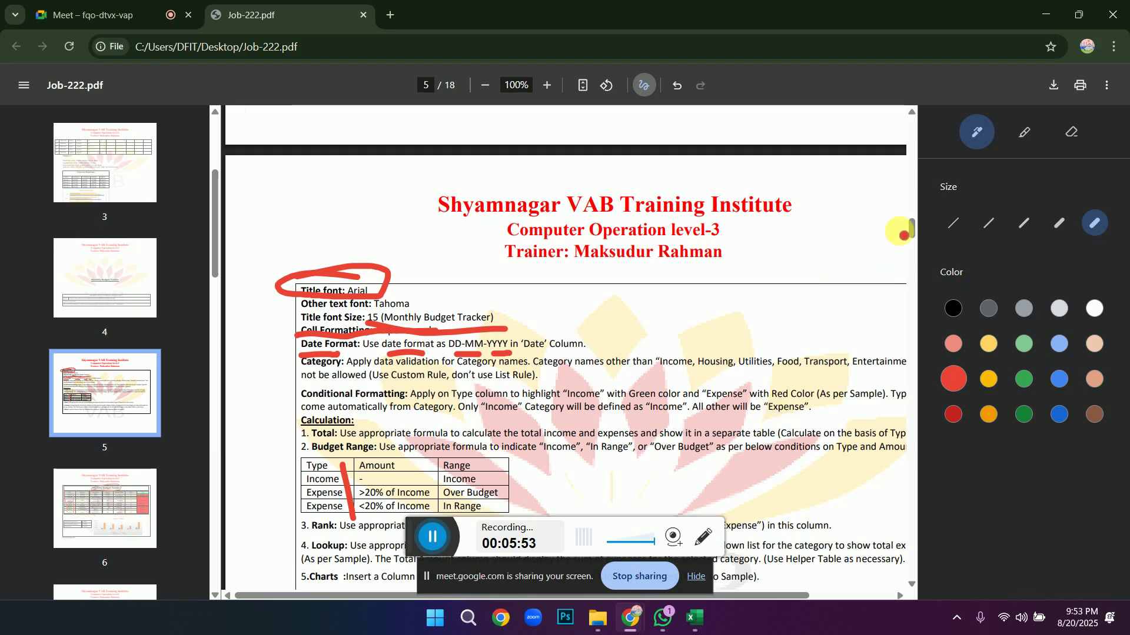
pyautogui.moveTo(913, 228); pyautogui.dragTo(912, 263)
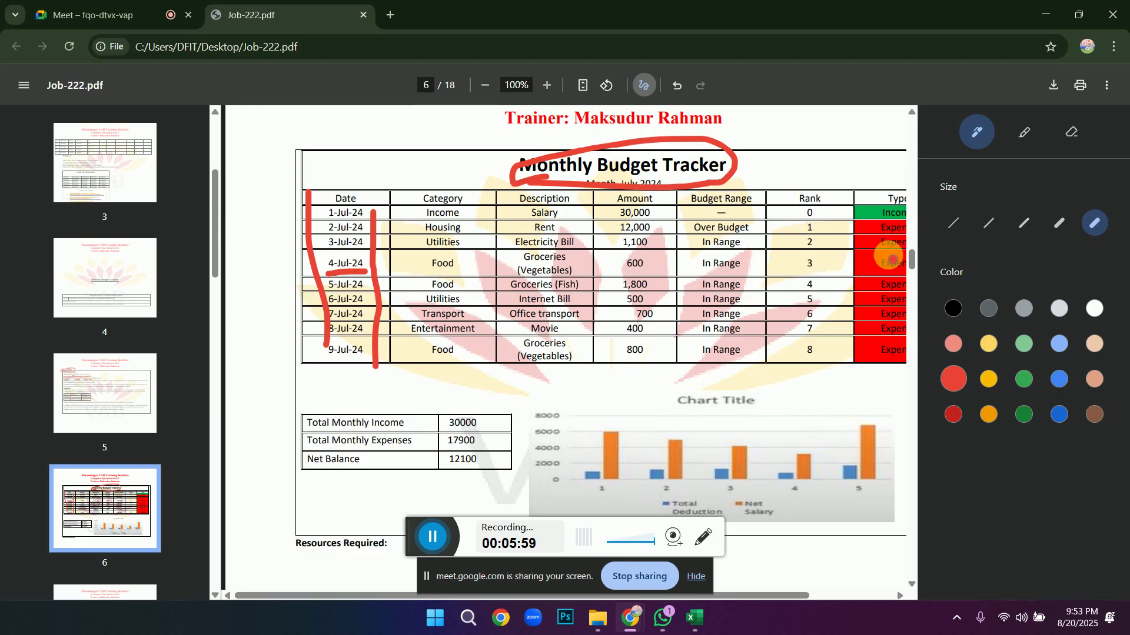
pyautogui.click(695, 618)
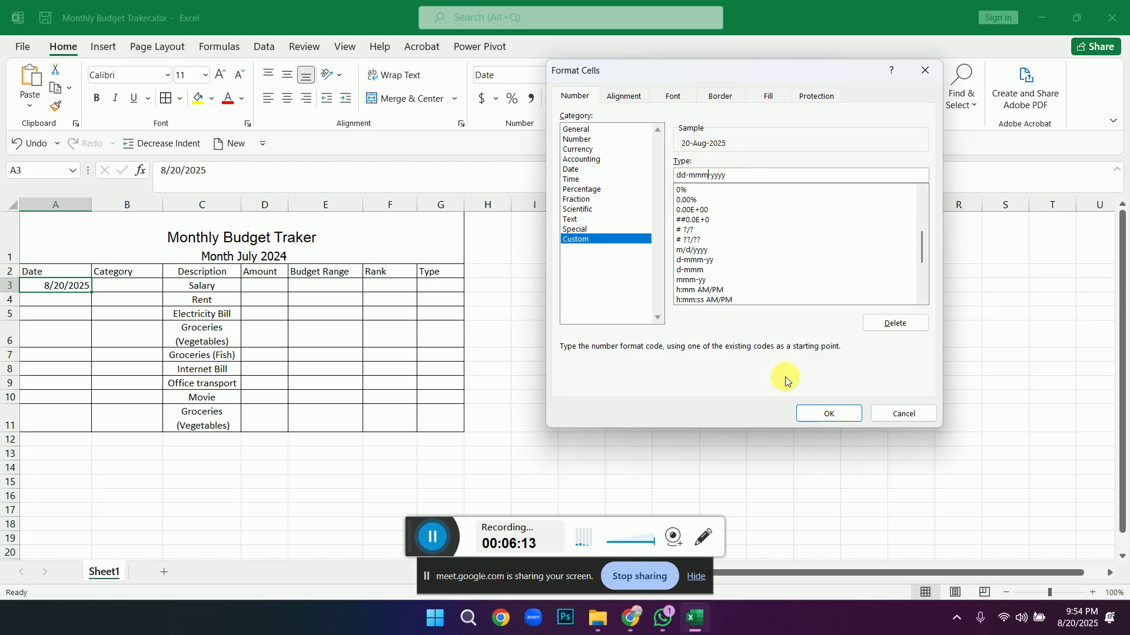
pyautogui.click(814, 414)
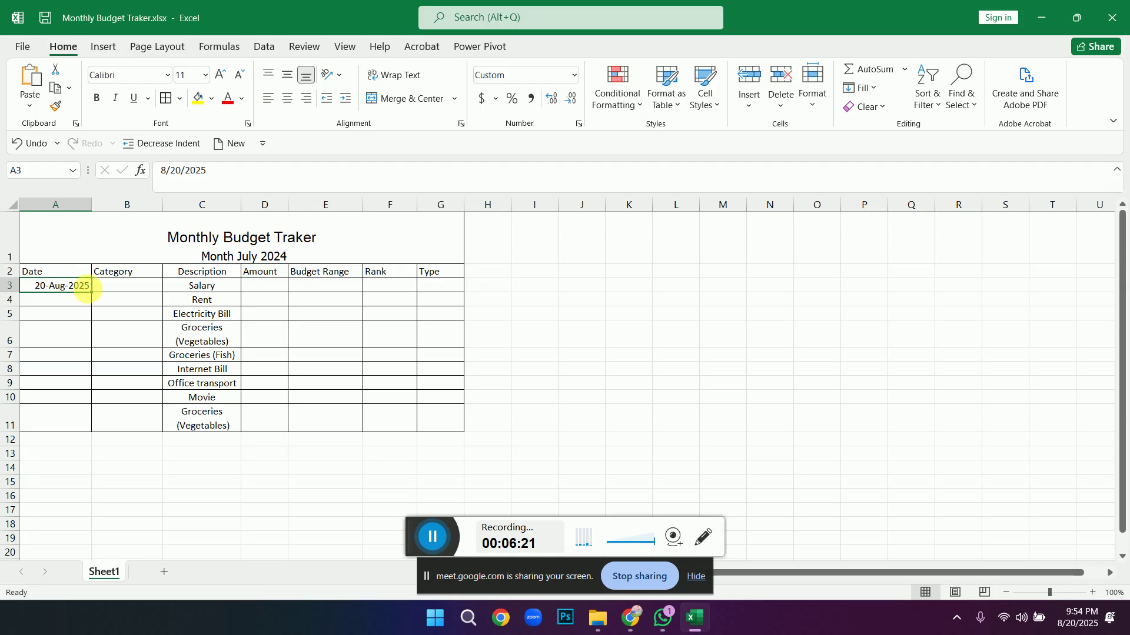
# Switch to Job-222.pdf in Chrome and examine the dates in the sample table's Date column.
pyautogui.click(628, 615)
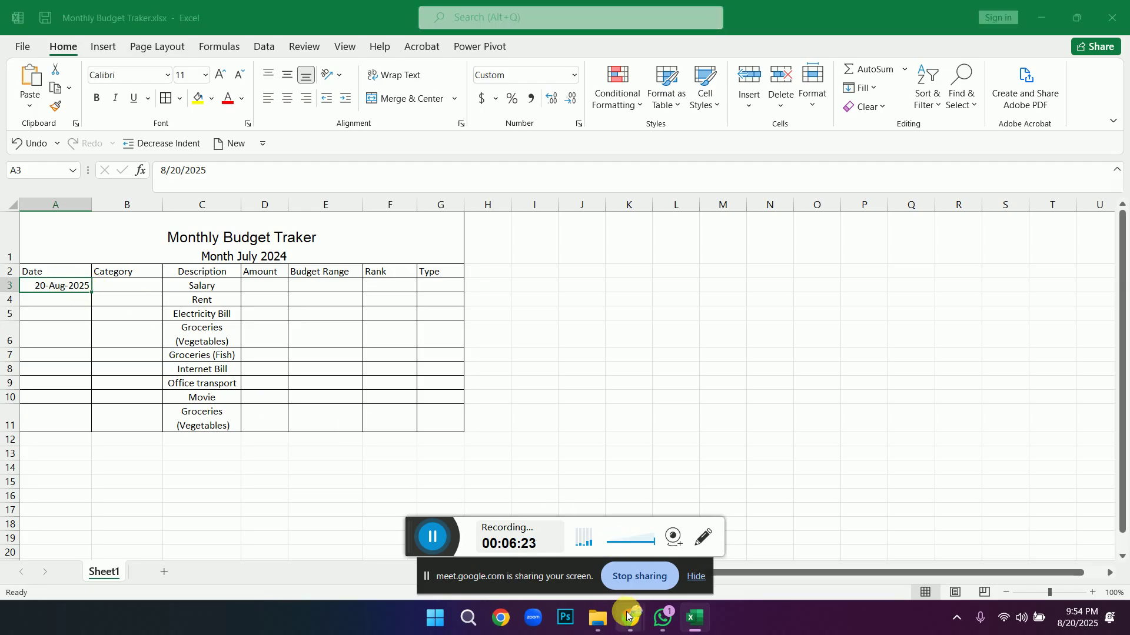
pyautogui.click(632, 620)
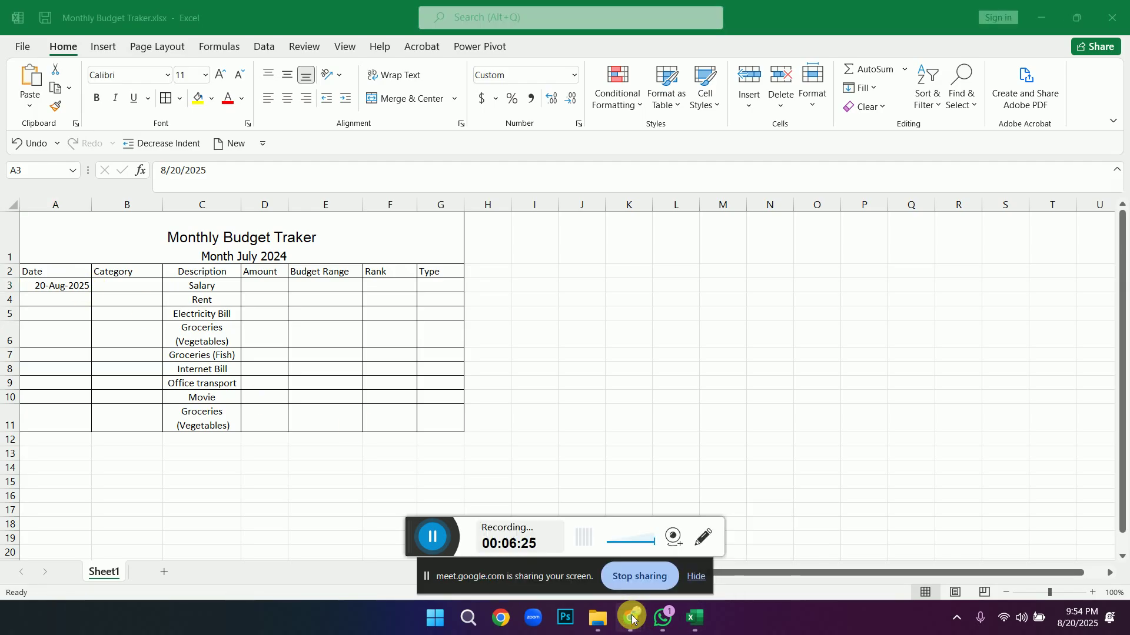
pyautogui.click(635, 621)
pyautogui.click(640, 624)
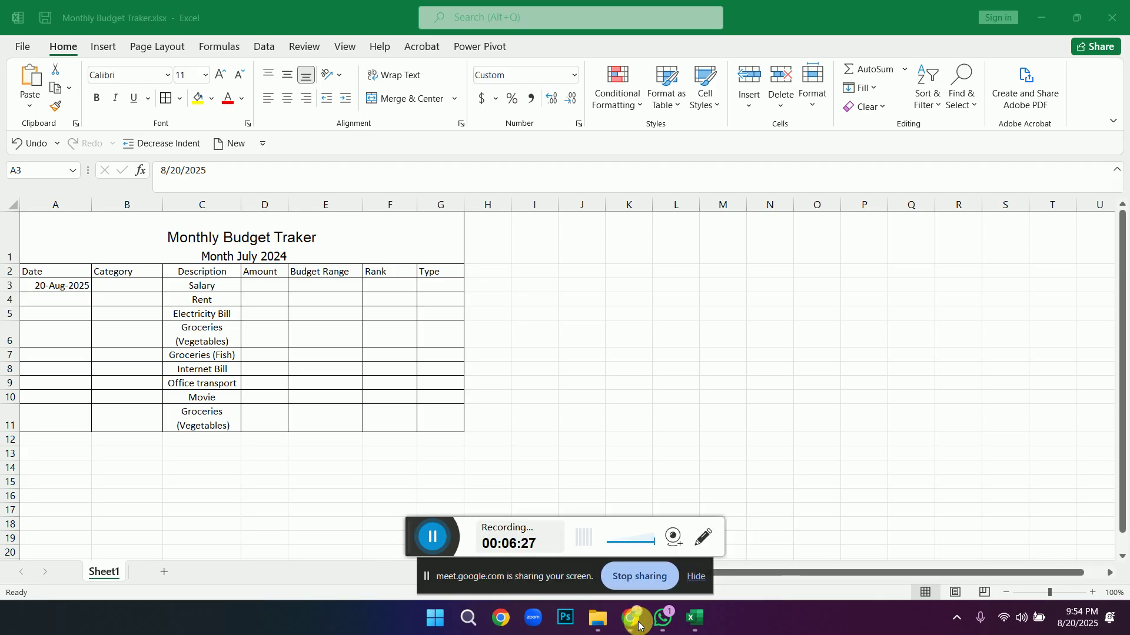
pyautogui.click(640, 624)
pyautogui.click(532, 528)
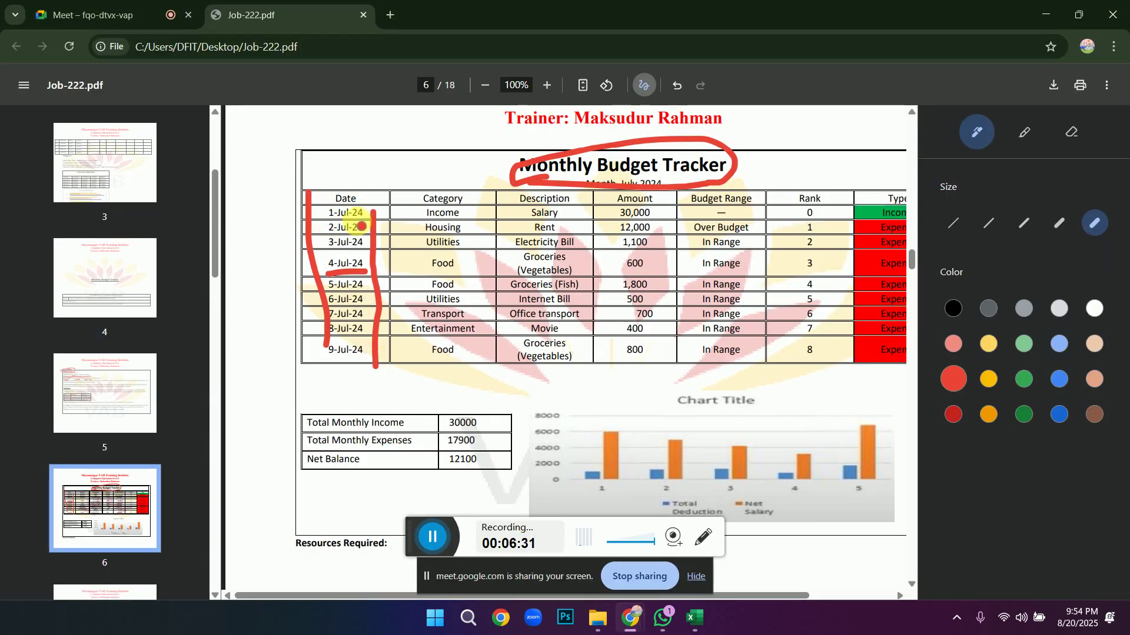
pyautogui.click(631, 617)
pyautogui.click(528, 567)
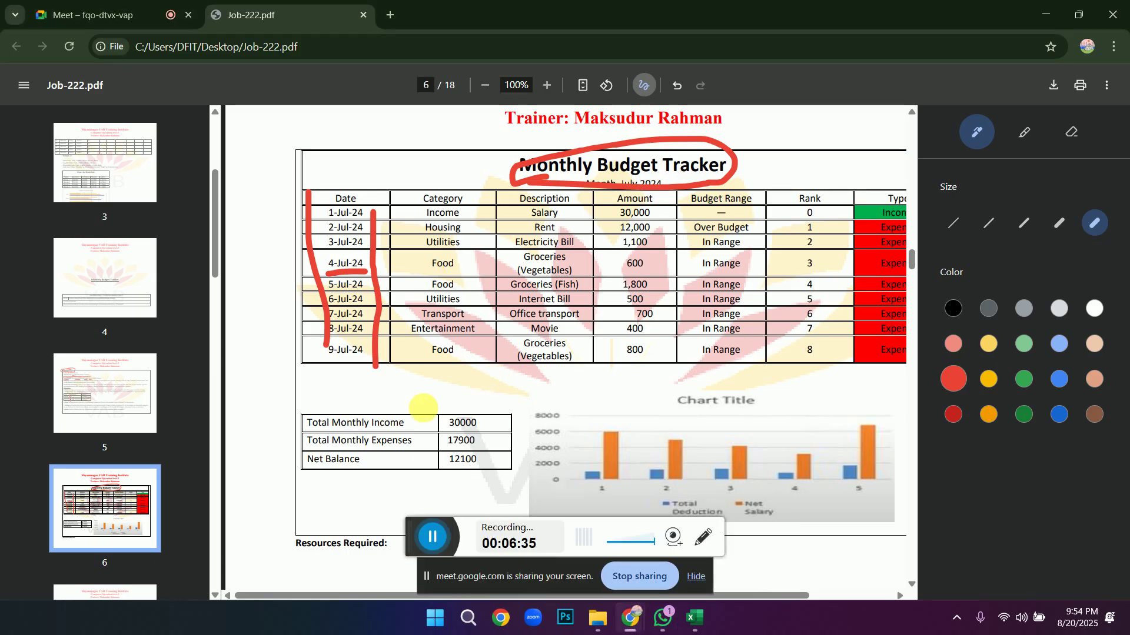
# Return to the Excel workbook and change the date in A3 to 7/01/2024.
pyautogui.click(687, 622)
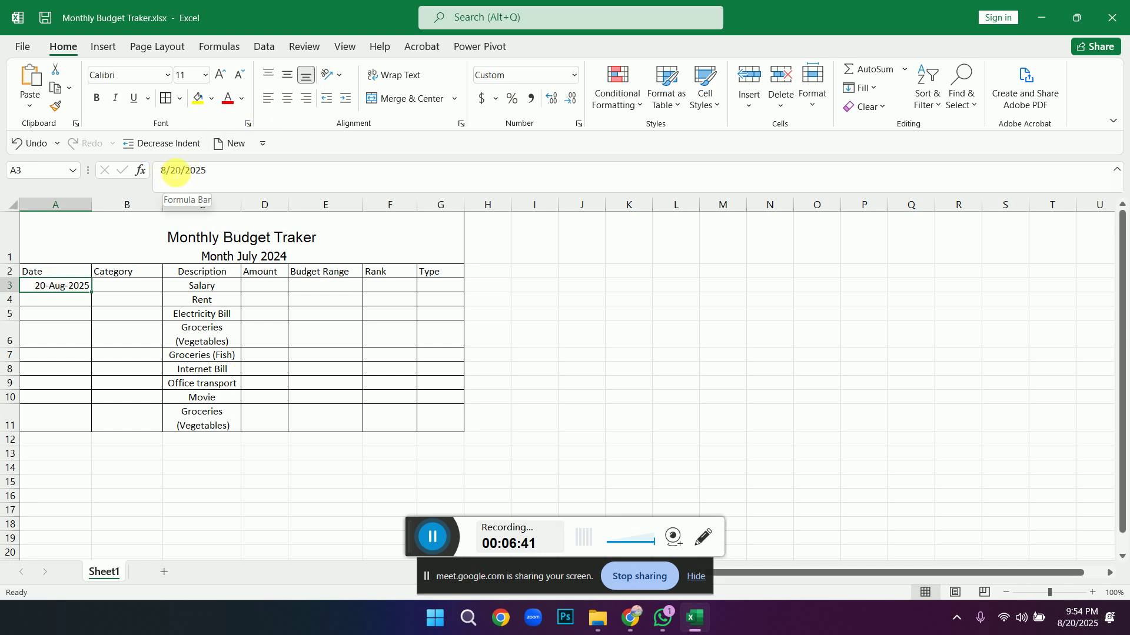
pyautogui.click(170, 172)
pyautogui.press('BackSpace')
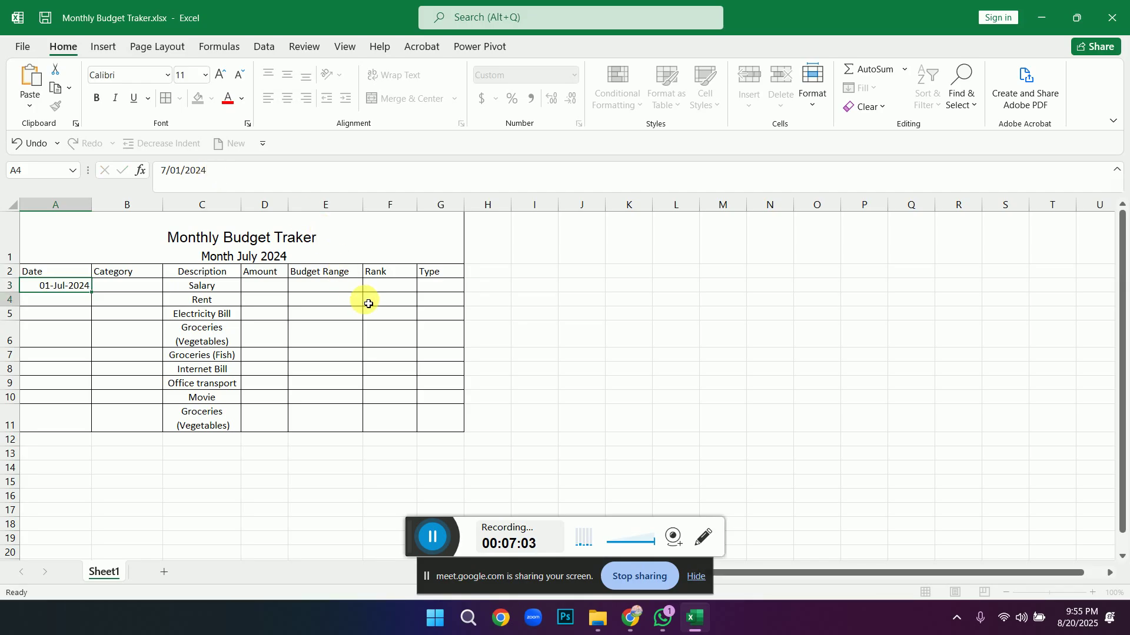
pyautogui.press('Return')
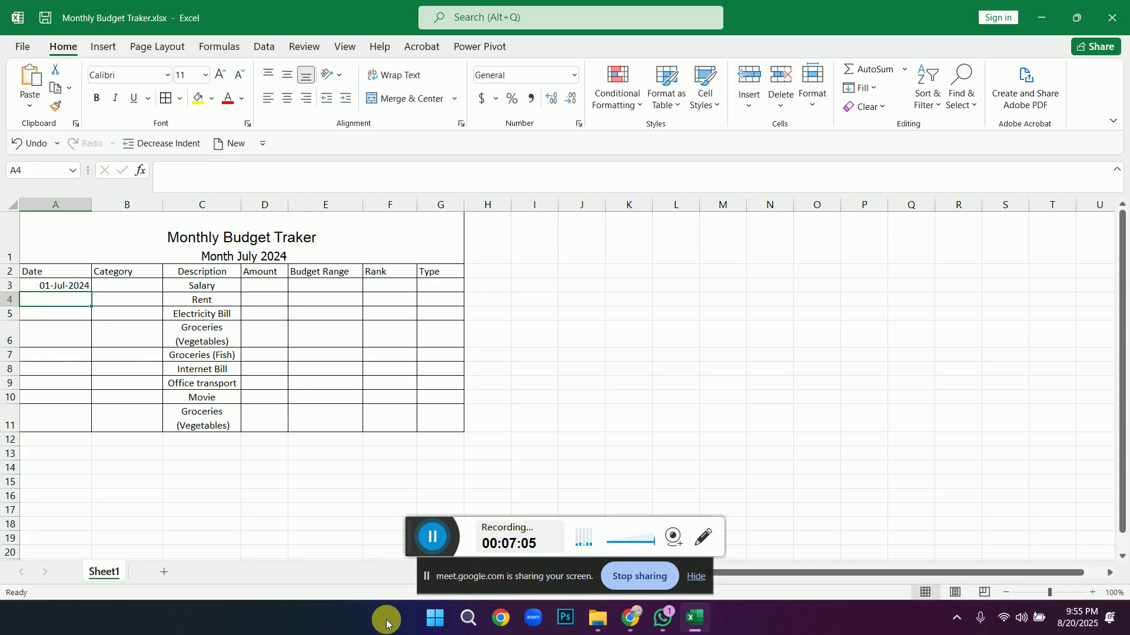
# Recheck the sample dates in Job-222.pdf, and fill the Date column in Excel from A3 down to A11 as consecutive days.
pyautogui.moveTo(630, 618)
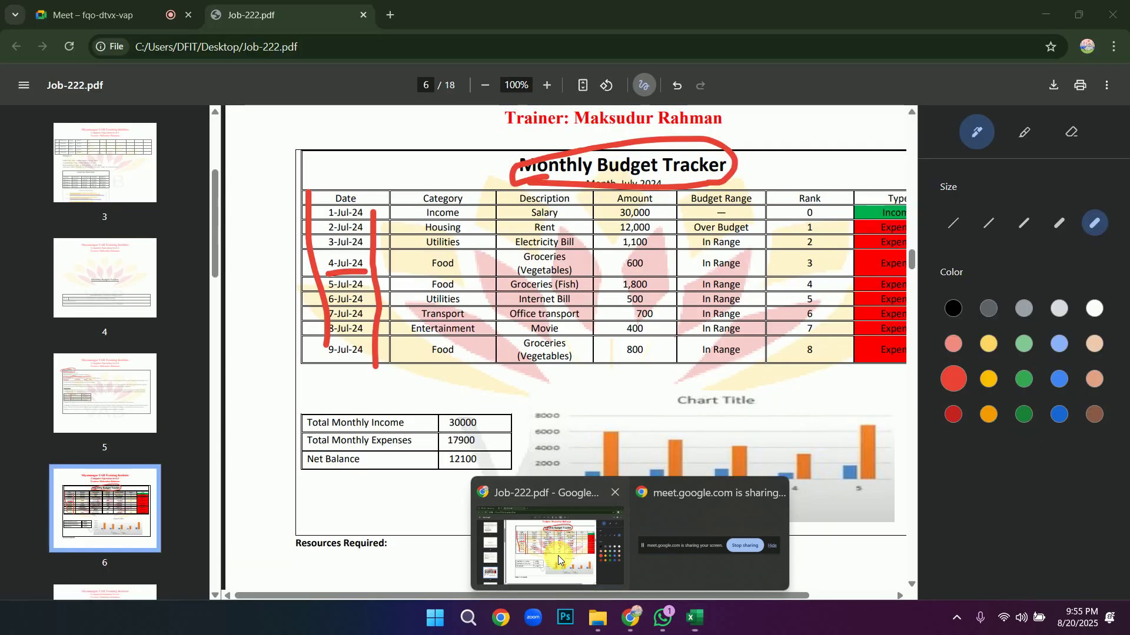
pyautogui.click(557, 560)
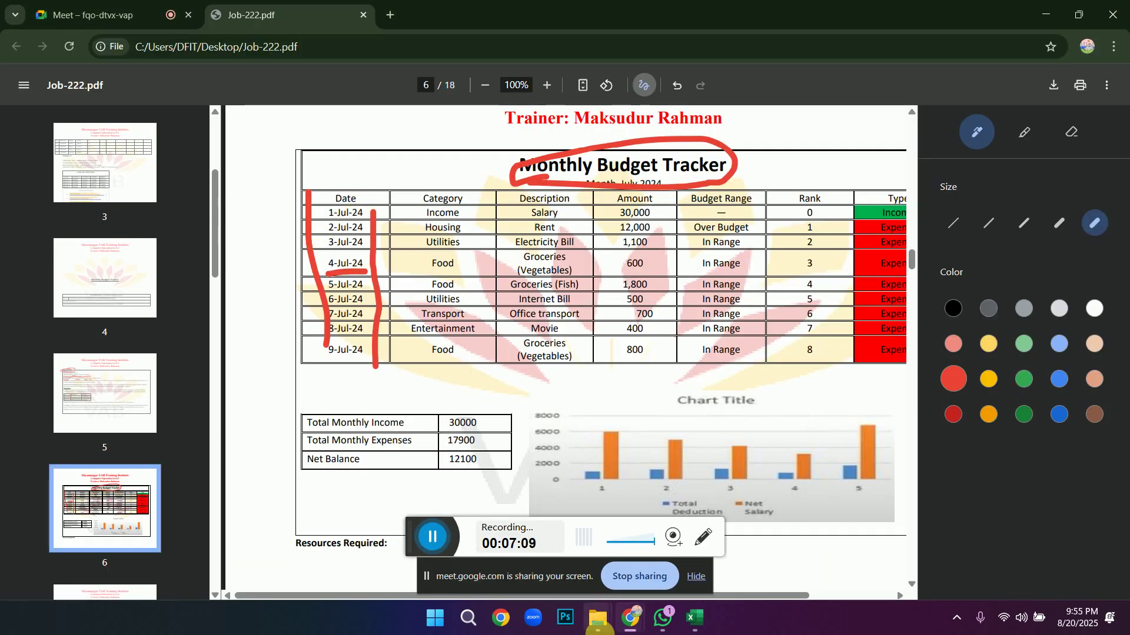
pyautogui.moveTo(694, 618)
pyautogui.click(675, 566)
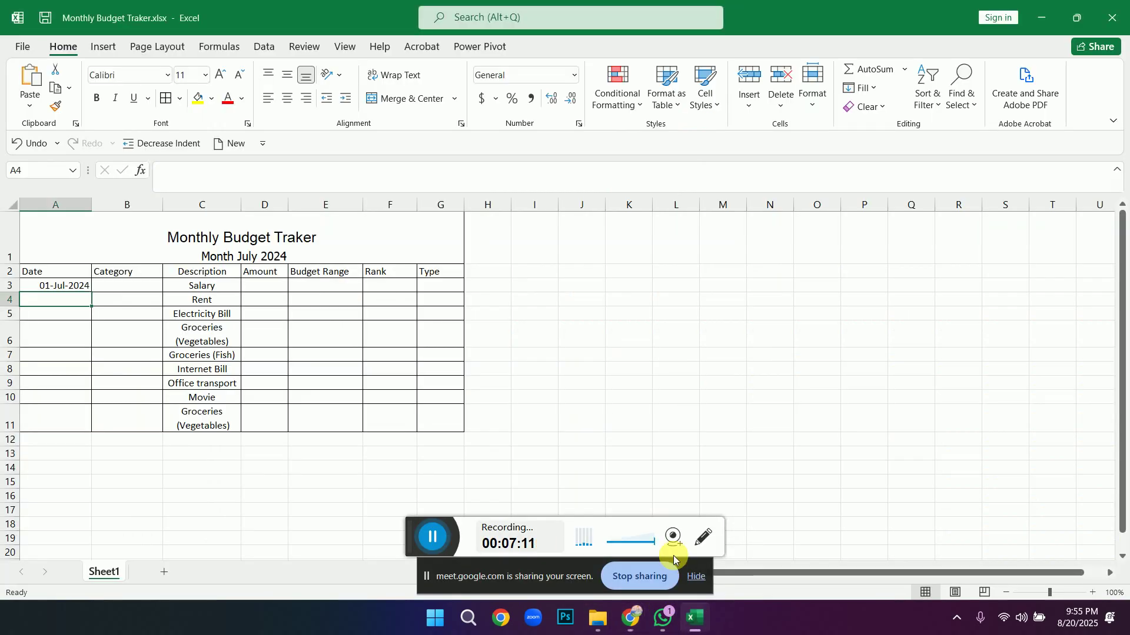
pyautogui.click(68, 287)
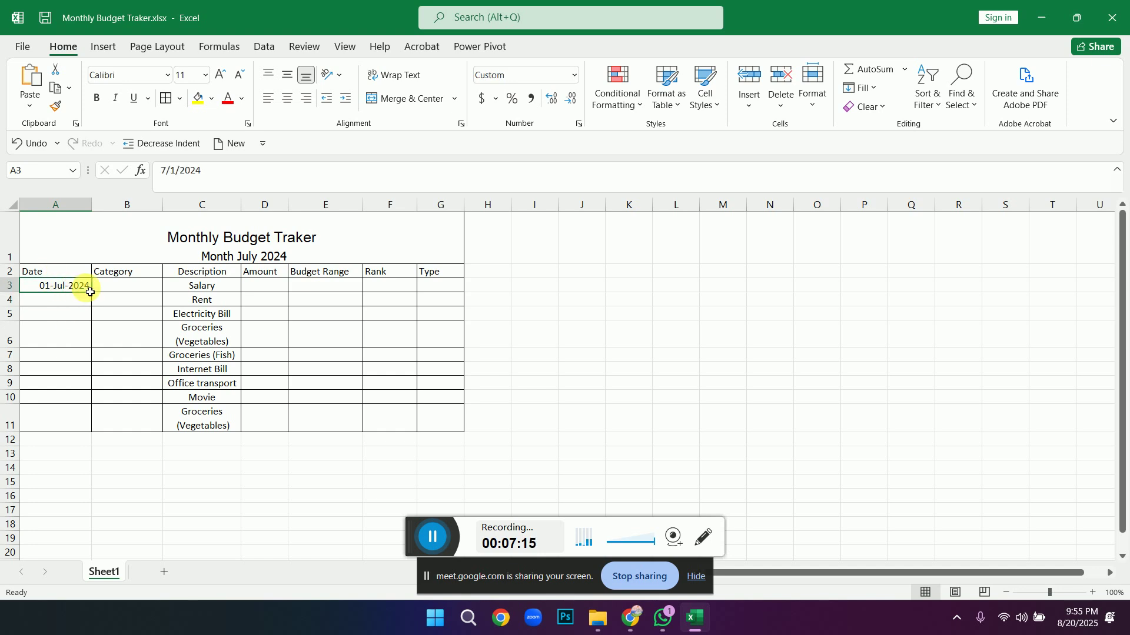
pyautogui.moveTo(92, 294); pyautogui.dragTo(105, 433)
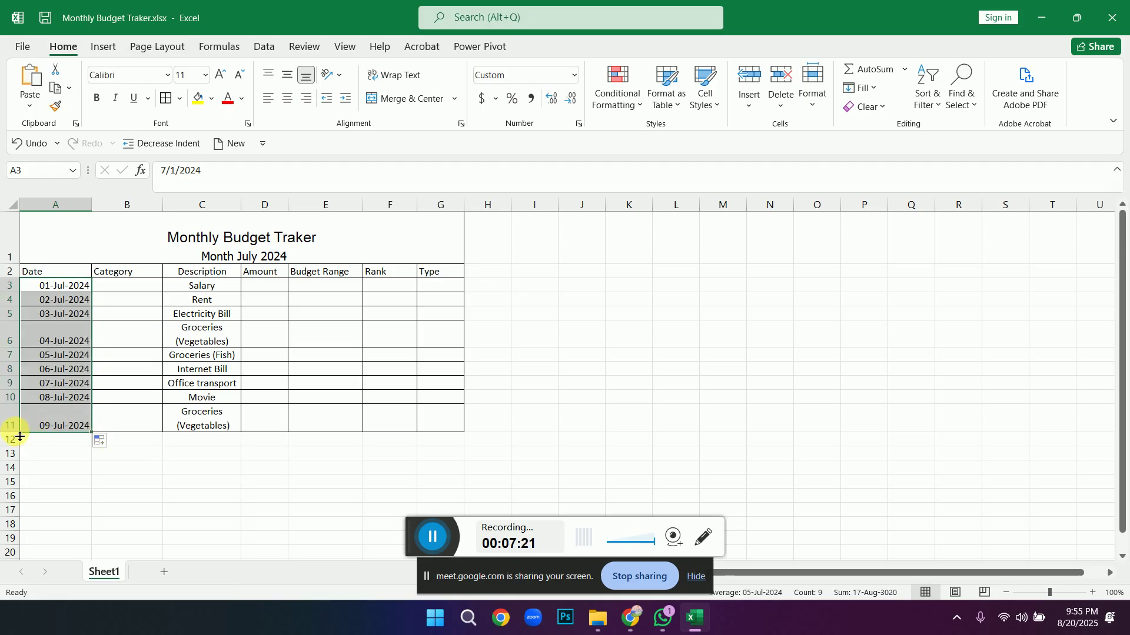
# Increase the height of rows 3 to 11 to one uniform size.
pyautogui.moveTo(19, 437); pyautogui.dragTo(19, 428)
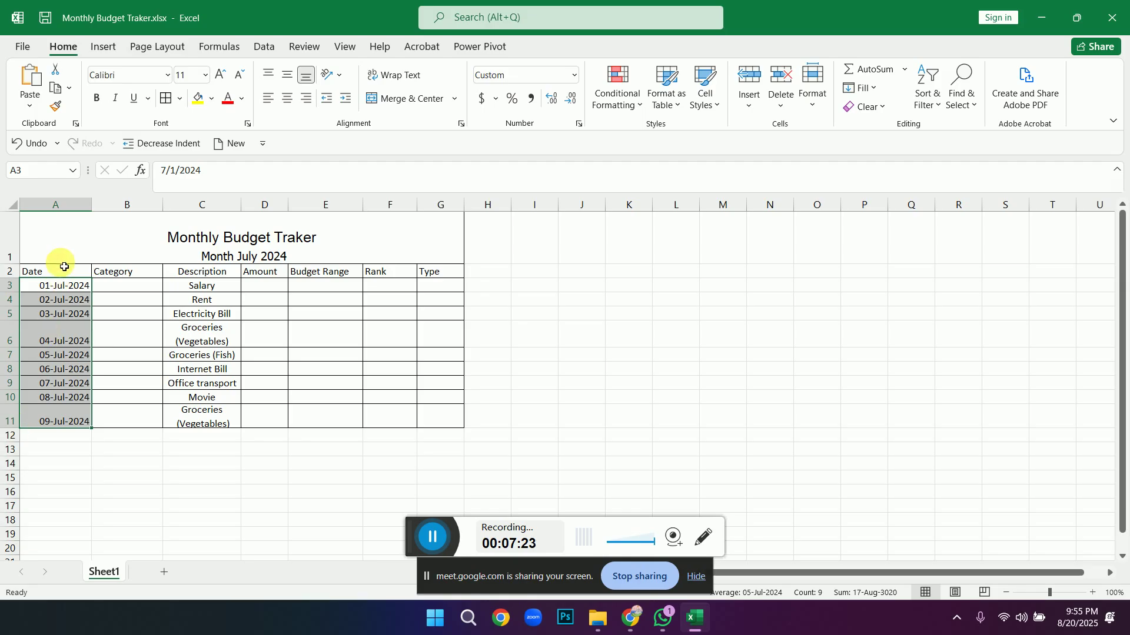
pyautogui.moveTo(19, 294); pyautogui.dragTo(13, 414)
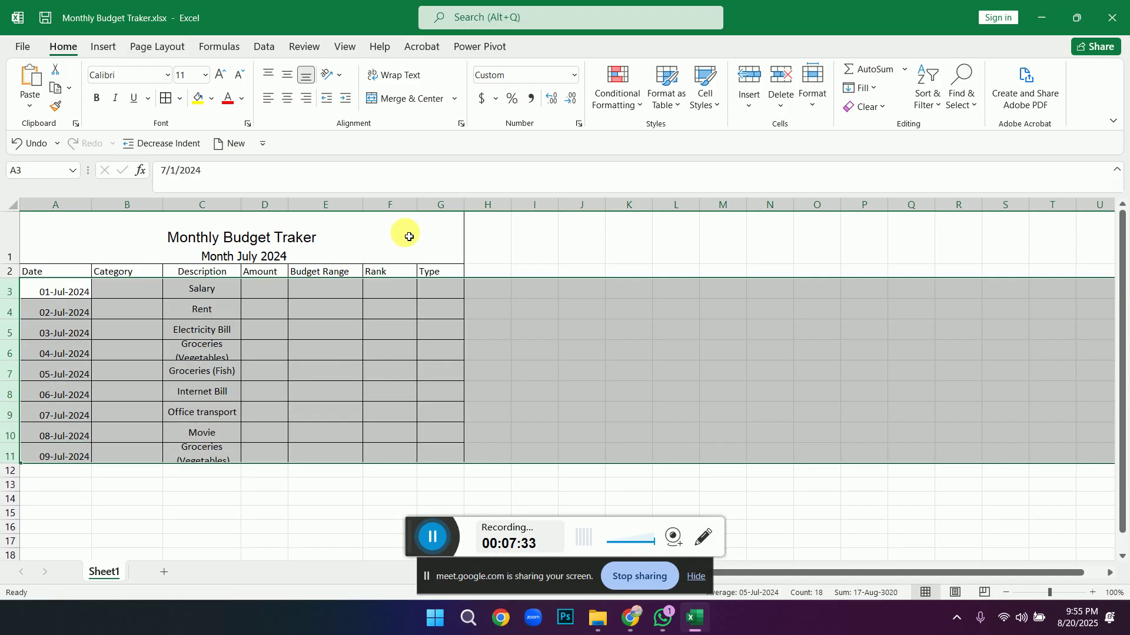
pyautogui.click(562, 261)
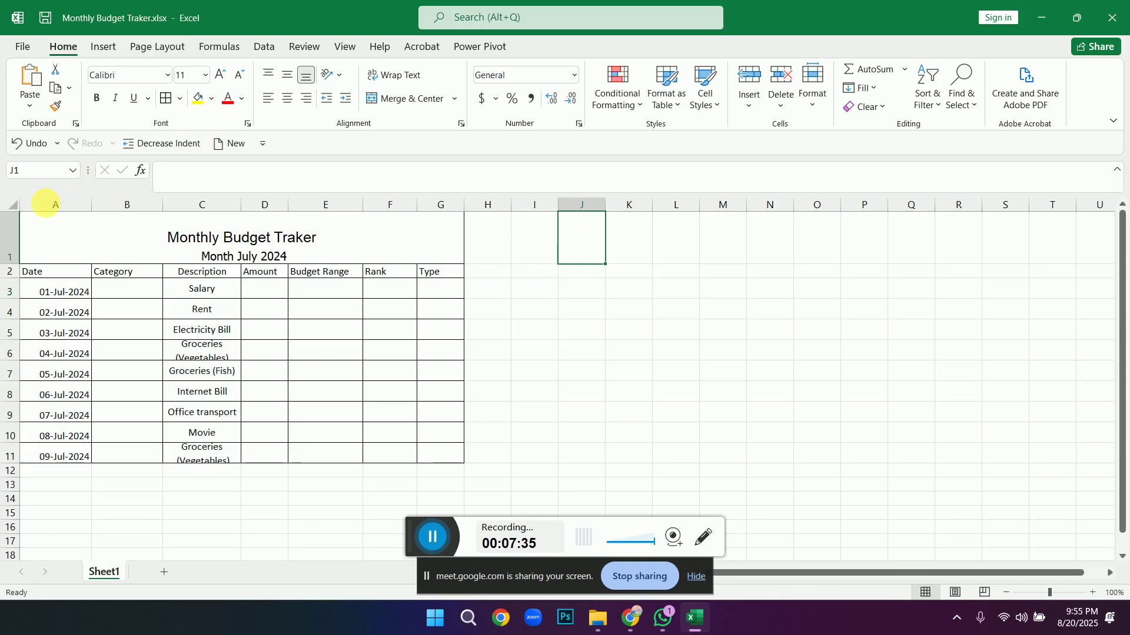
# Widen columns A through H to one equal width.
pyautogui.moveTo(50, 209); pyautogui.dragTo(492, 210)
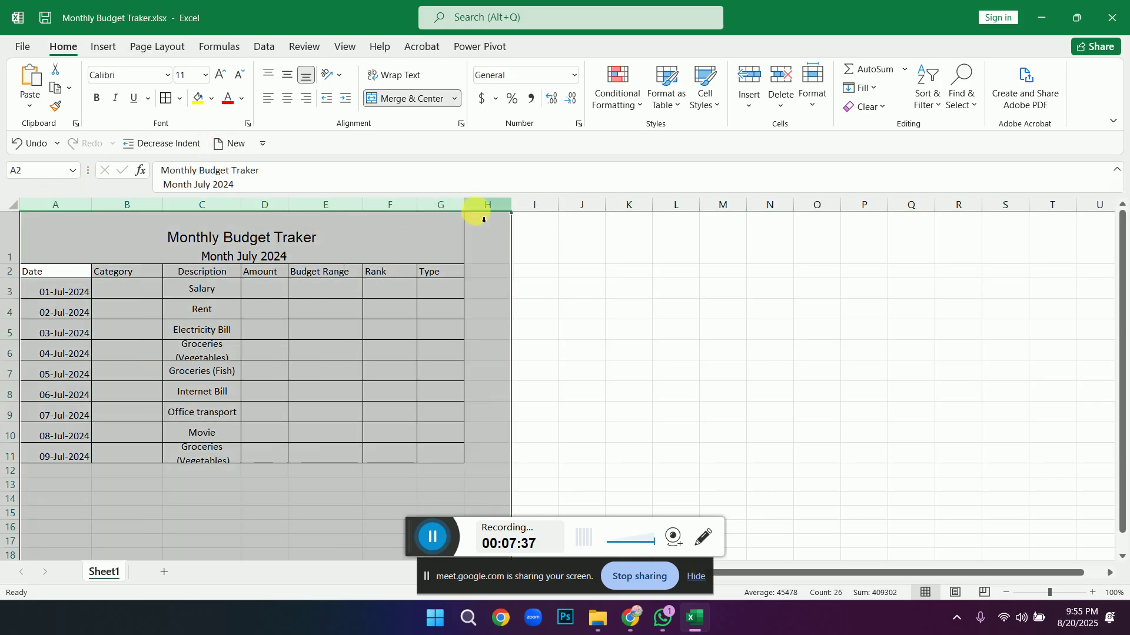
pyautogui.moveTo(422, 210); pyautogui.dragTo(441, 209)
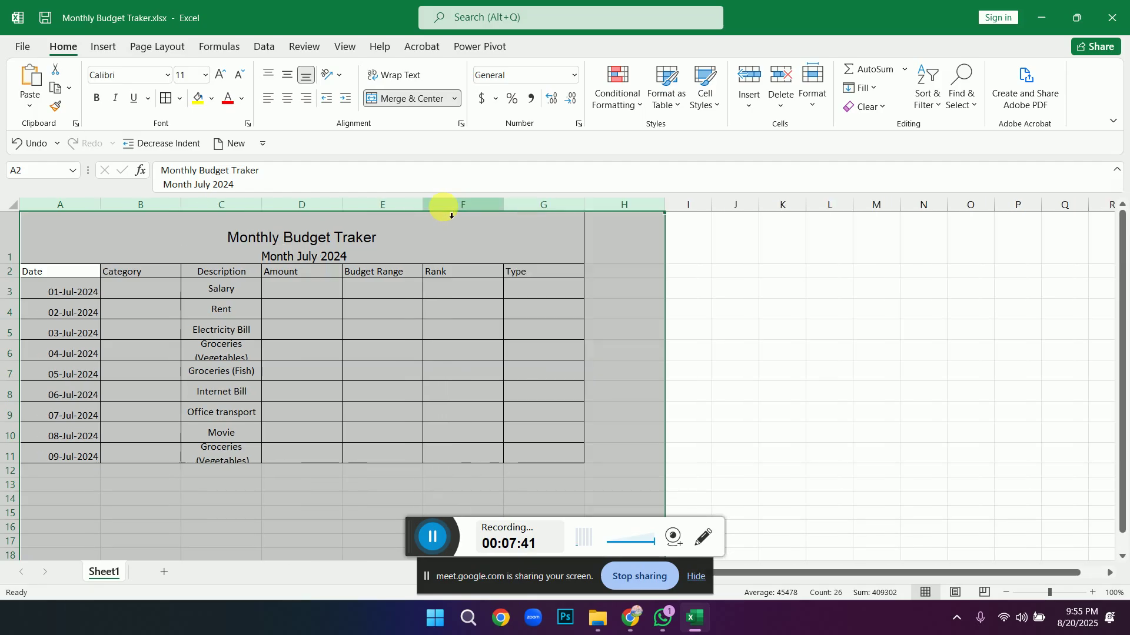
pyautogui.click(739, 345)
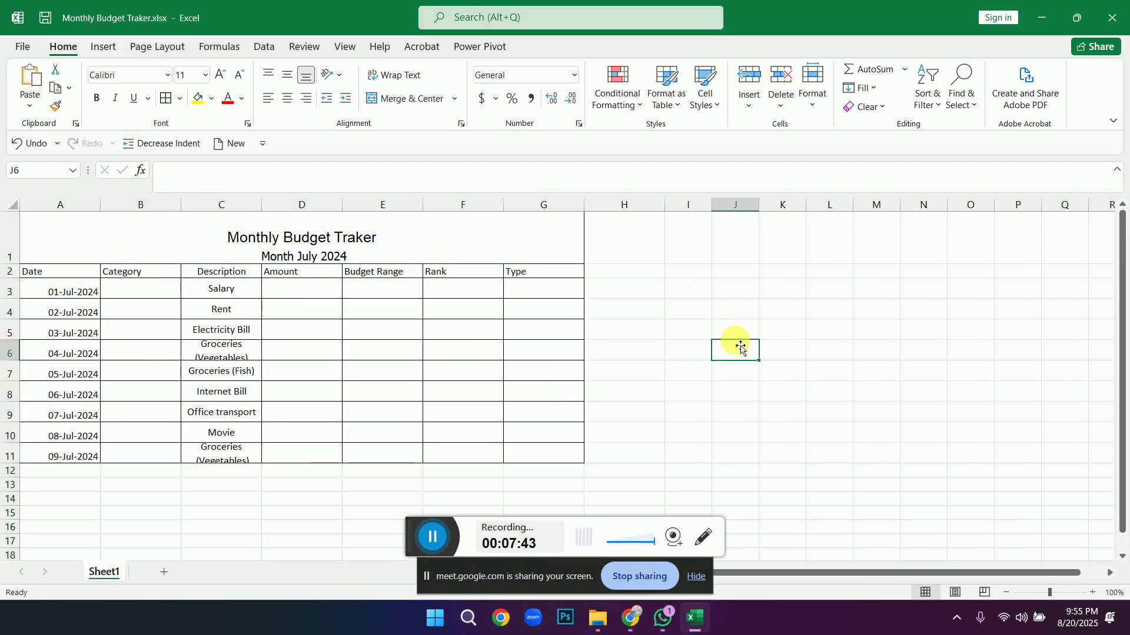
pyautogui.click(176, 286)
pyautogui.moveTo(140, 298); pyautogui.dragTo(152, 456)
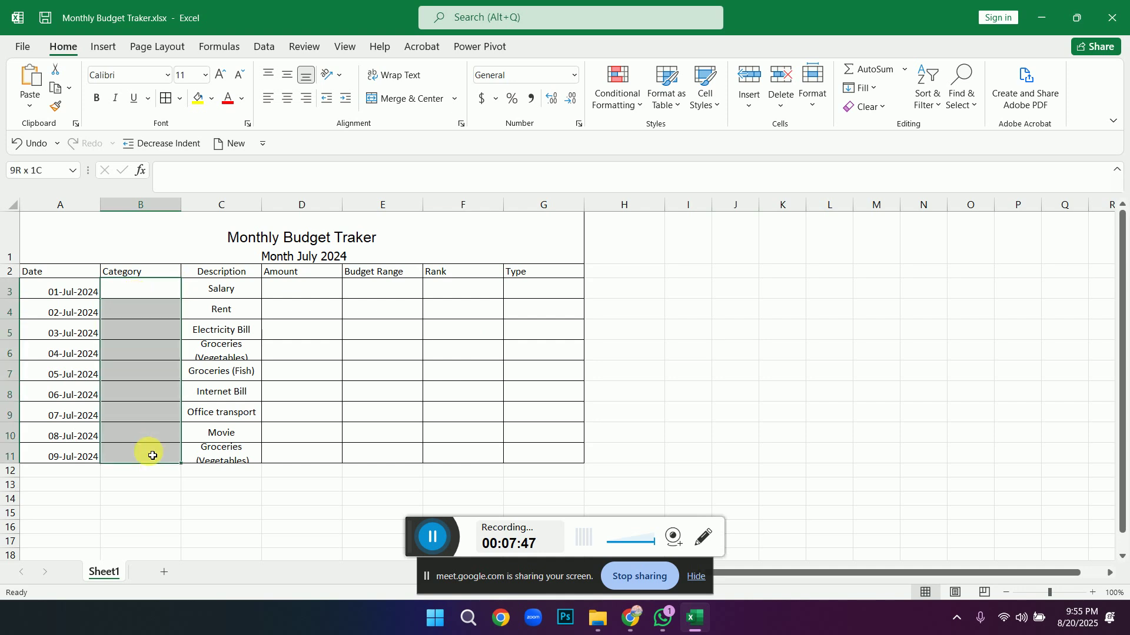
pyautogui.click(639, 394)
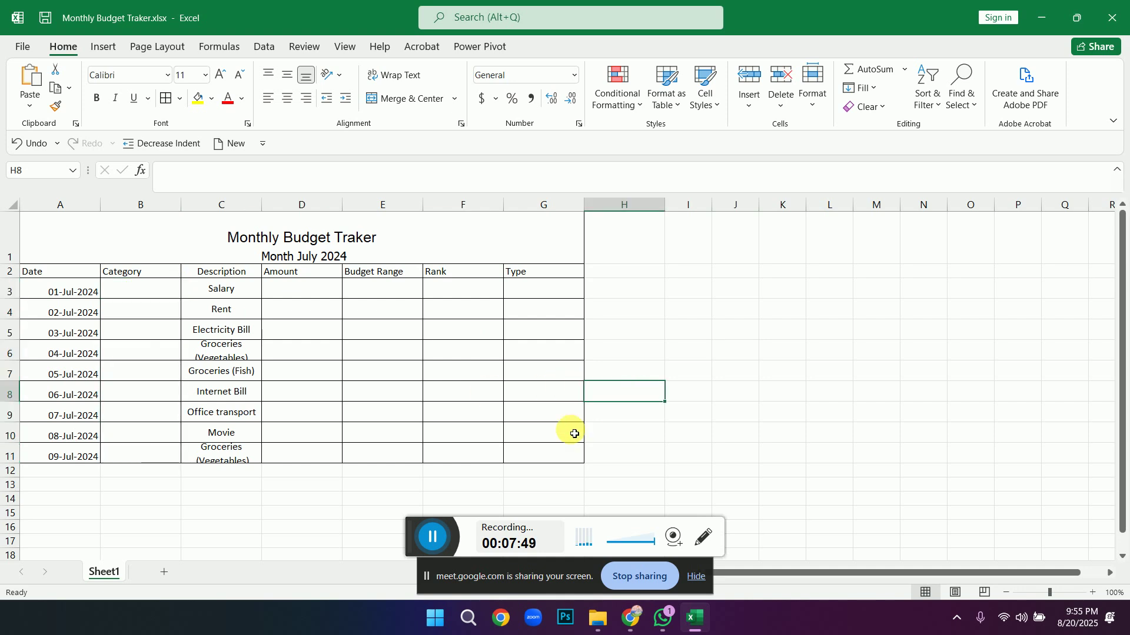
# Switch to Job-222.pdf and underline "data validation" and "Category names" in red in the Category instruction on page 5.
pyautogui.moveTo(631, 618)
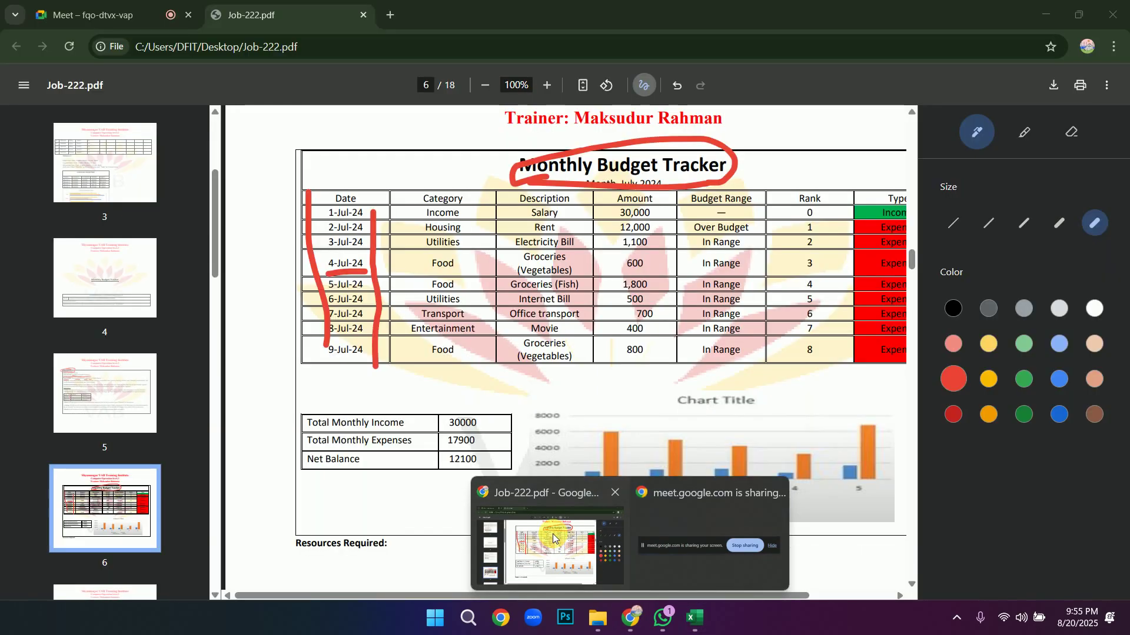
pyautogui.click(553, 538)
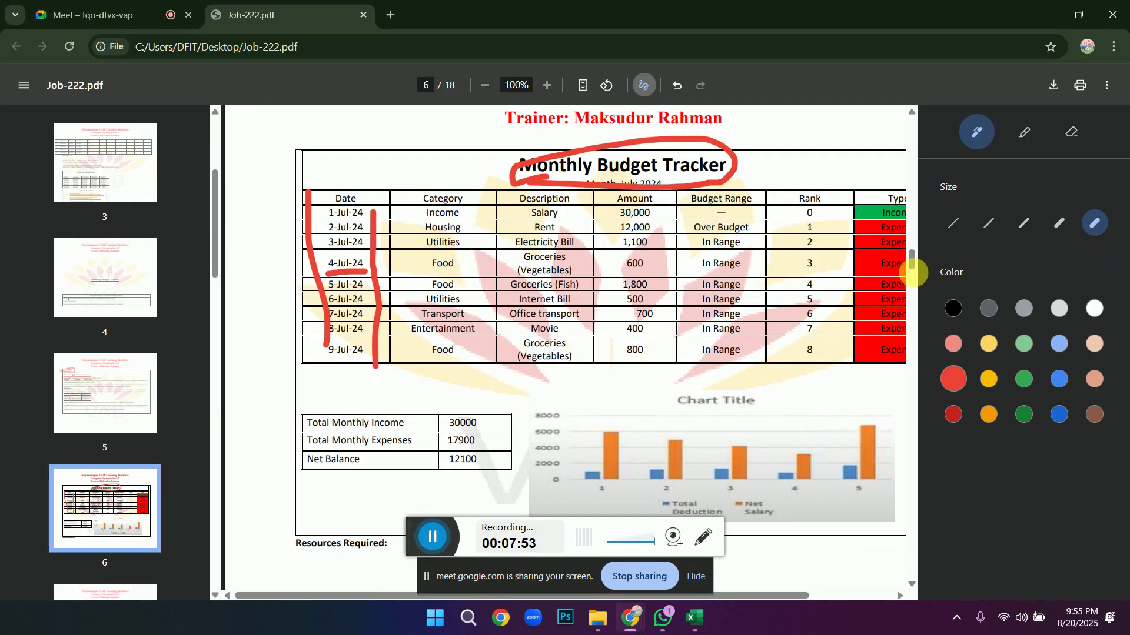
pyautogui.moveTo(913, 262); pyautogui.dragTo(914, 232)
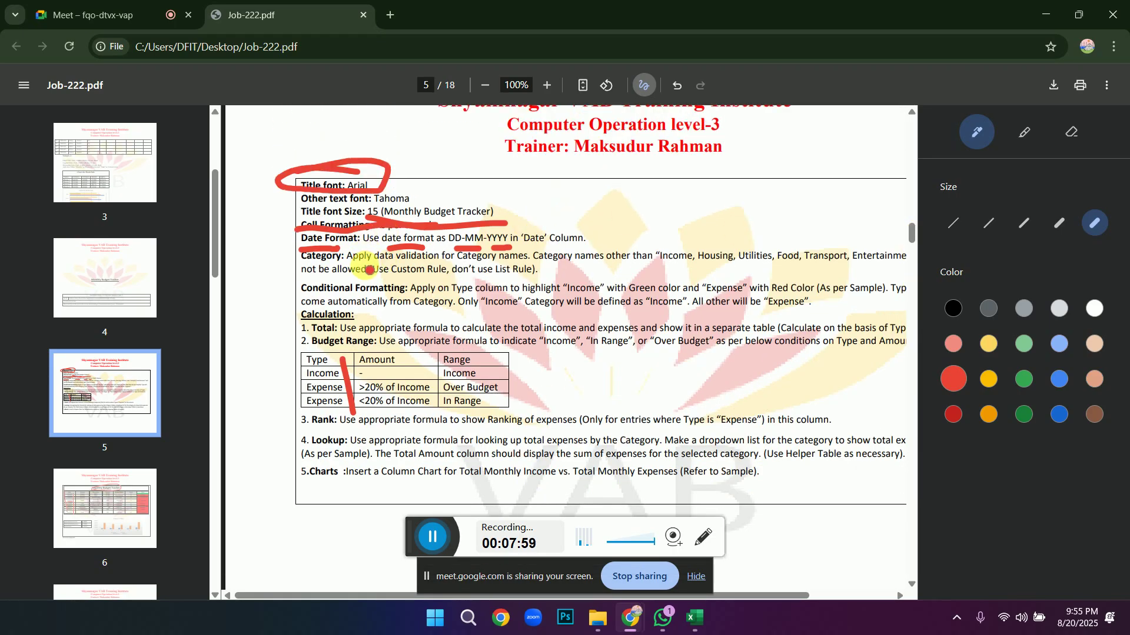
pyautogui.moveTo(372, 270); pyautogui.dragTo(424, 265)
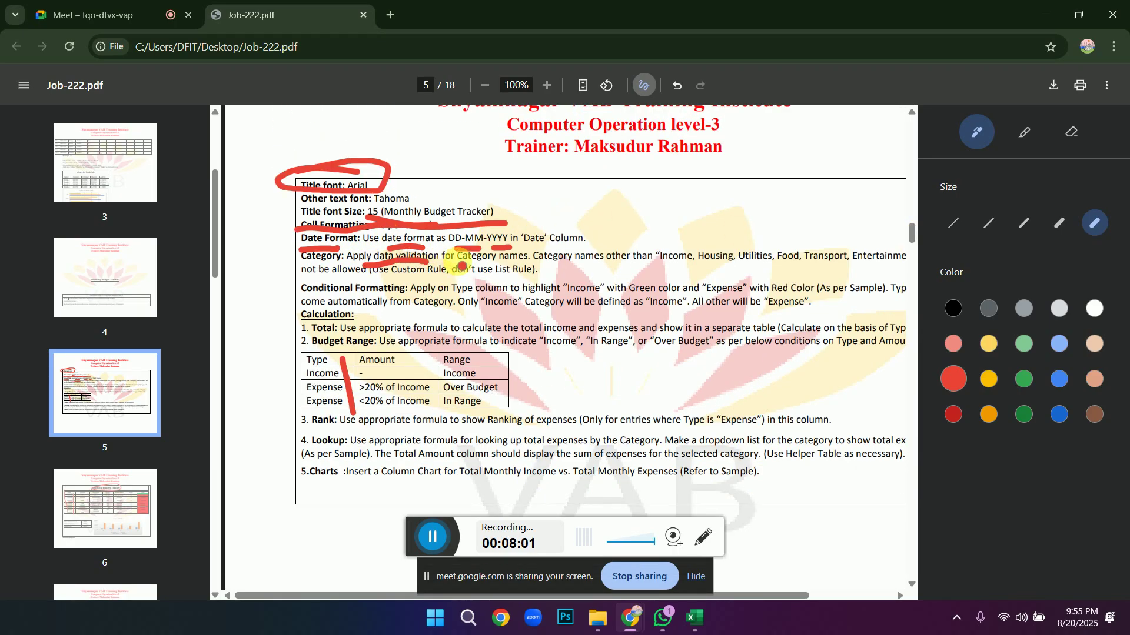
pyautogui.moveTo(462, 264); pyautogui.dragTo(497, 264)
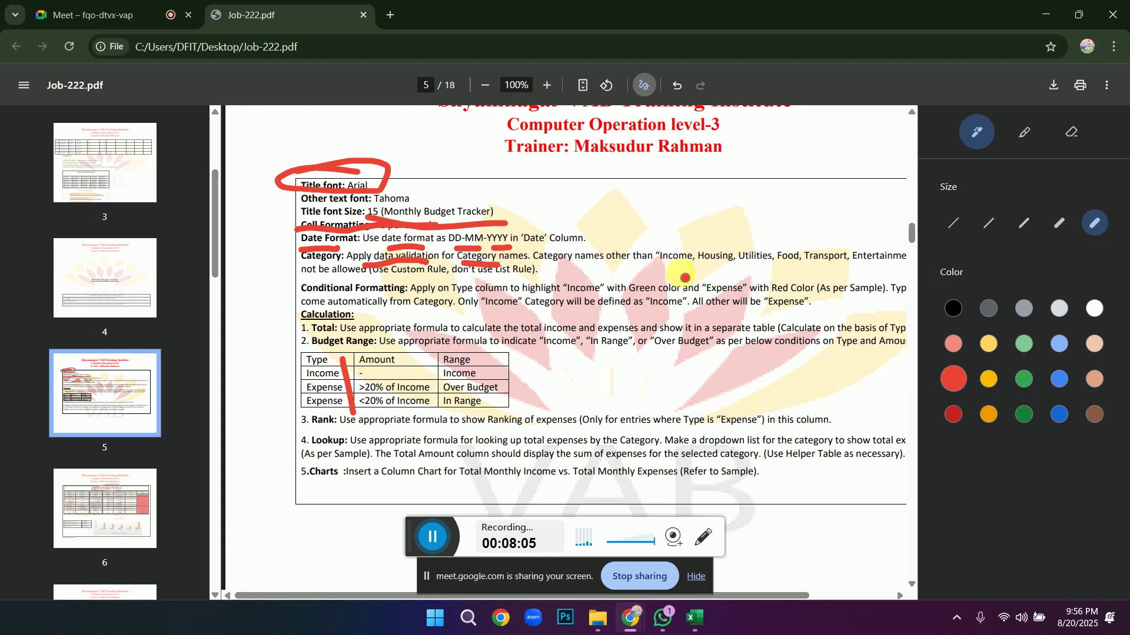
# Underline the allowed categories Income, Housing, Food and Transport, plus the Custom Rule and List Rule wording, in the Category instruction.
pyautogui.moveTo(663, 271); pyautogui.dragTo(824, 272)
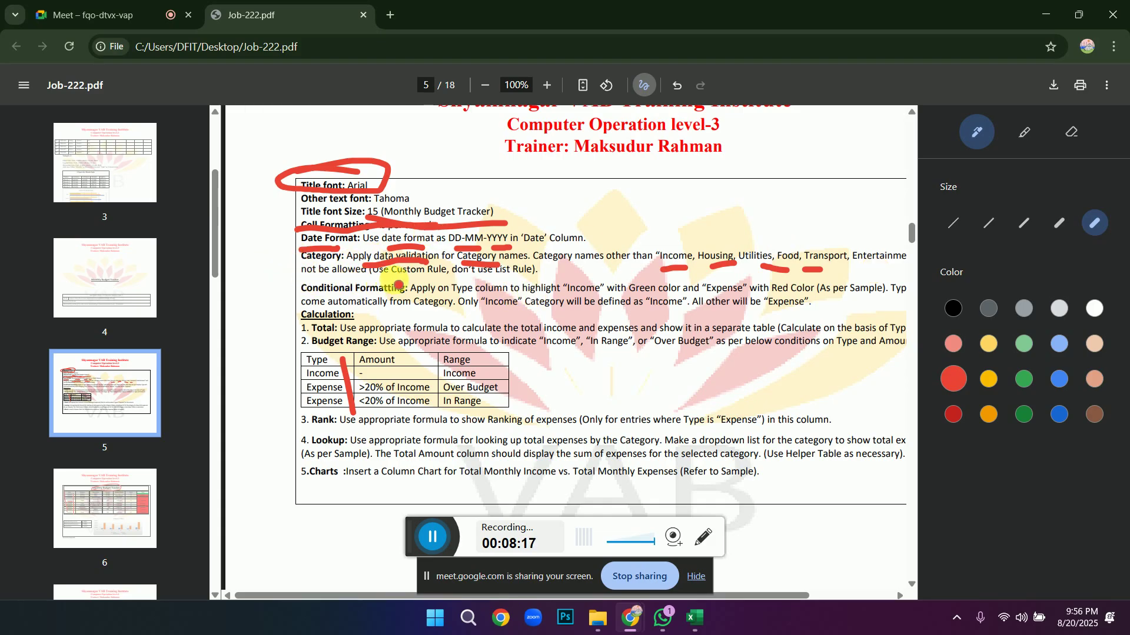
pyautogui.moveTo(396, 278); pyautogui.dragTo(431, 283)
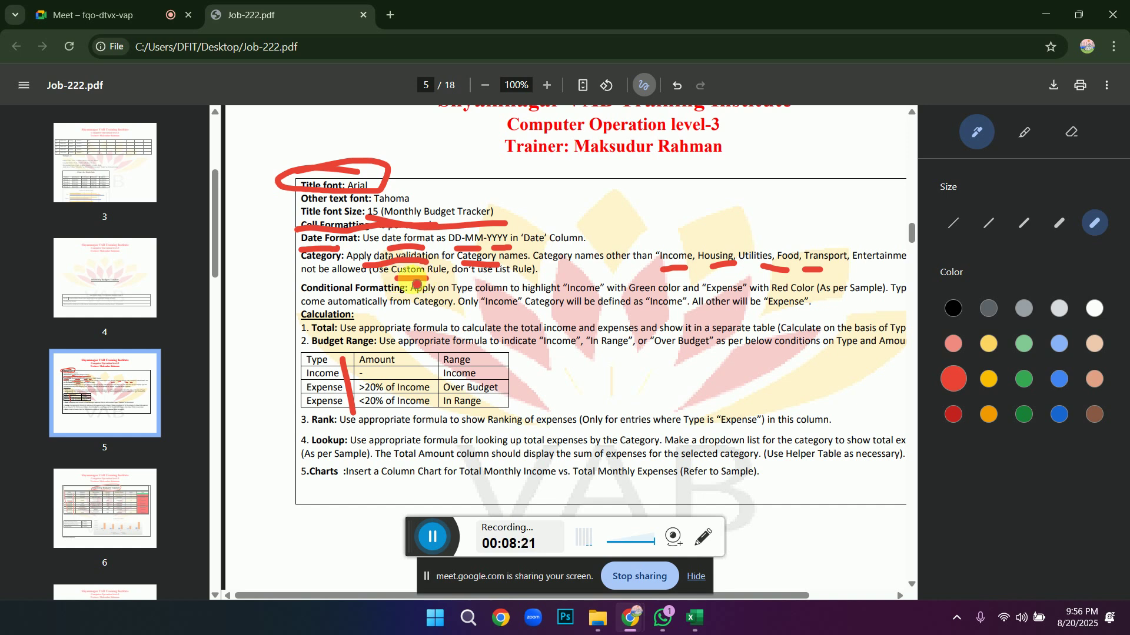
pyautogui.moveTo(391, 276); pyautogui.dragTo(532, 276)
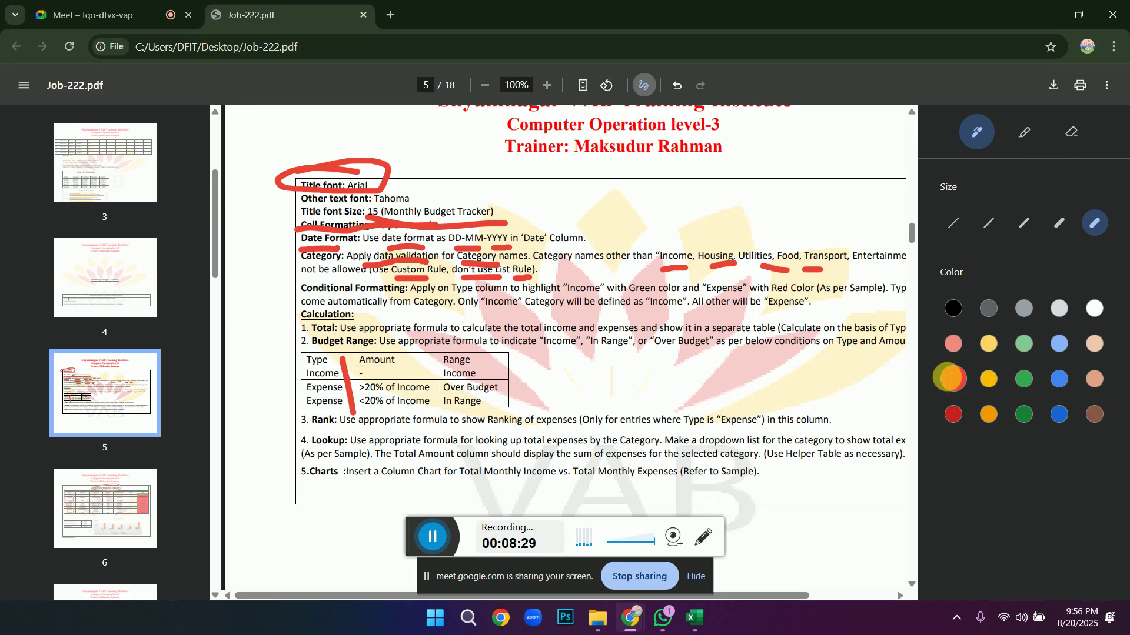
# Mark both sides of the sample table's Category column on page 6 with vertical red strokes, and return to the Excel workbook.
pyautogui.moveTo(694, 618)
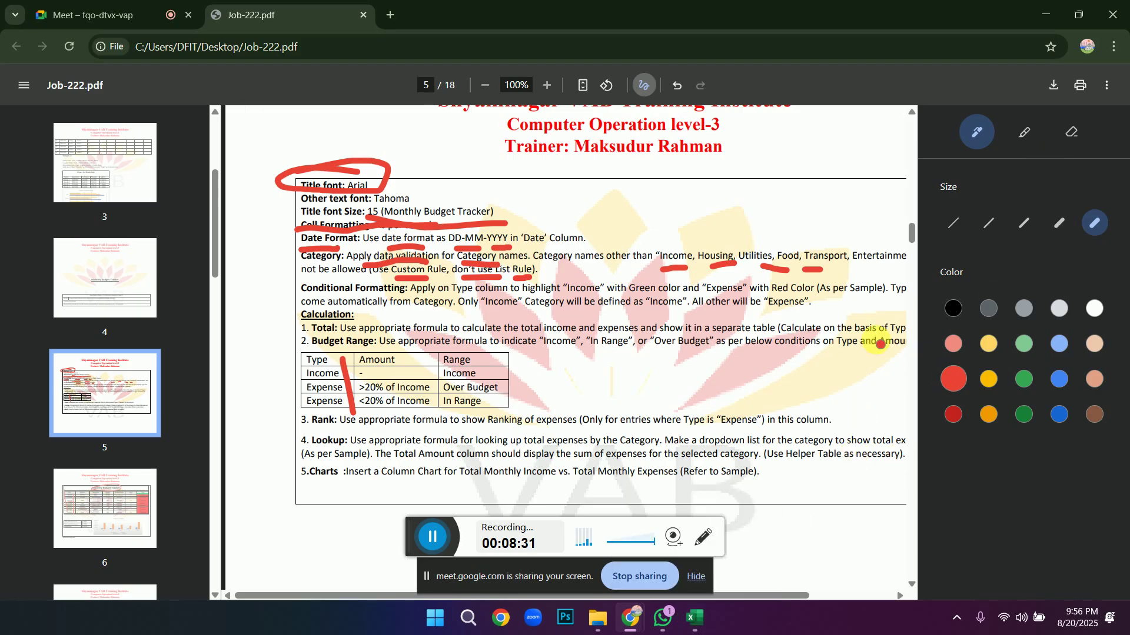
pyautogui.moveTo(911, 232); pyautogui.dragTo(916, 262)
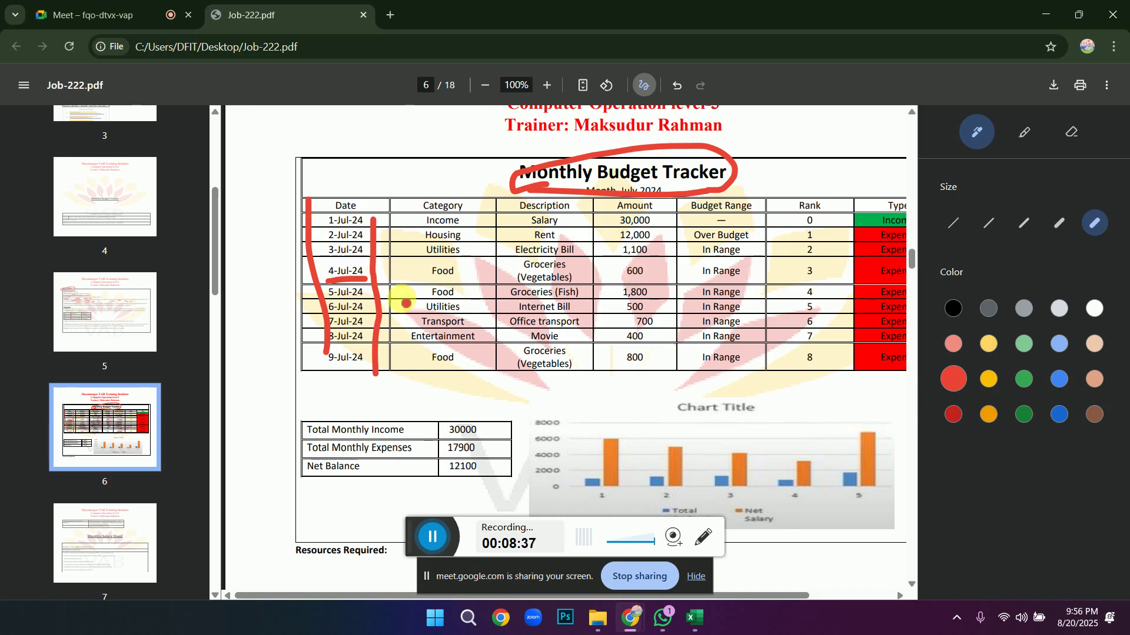
pyautogui.moveTo(406, 220); pyautogui.dragTo(401, 331)
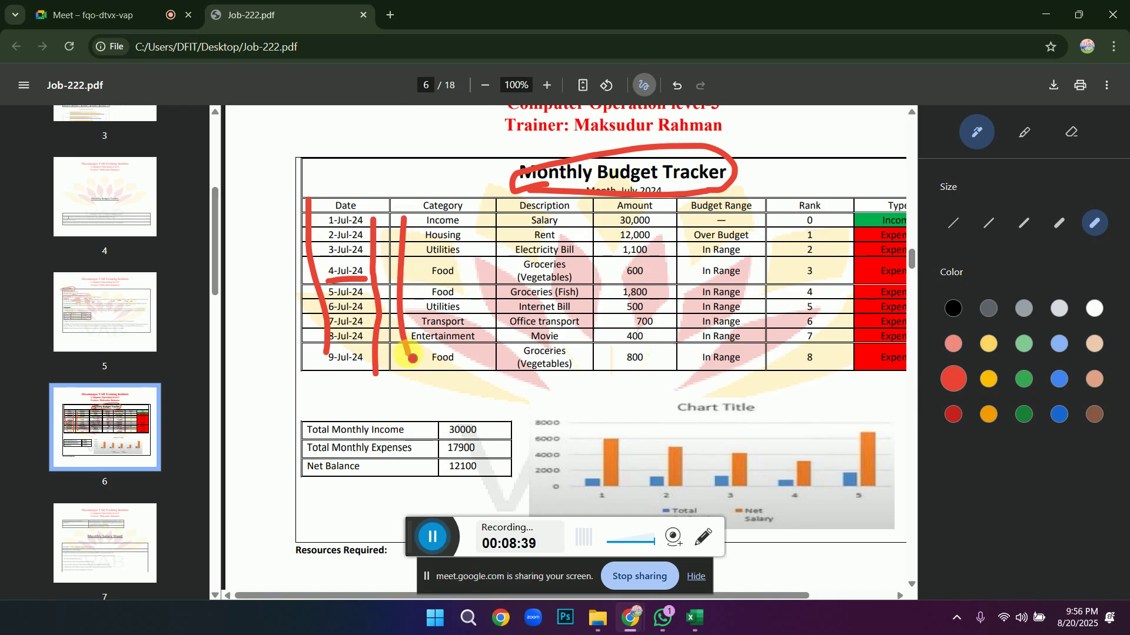
pyautogui.moveTo(491, 226); pyautogui.dragTo(491, 365)
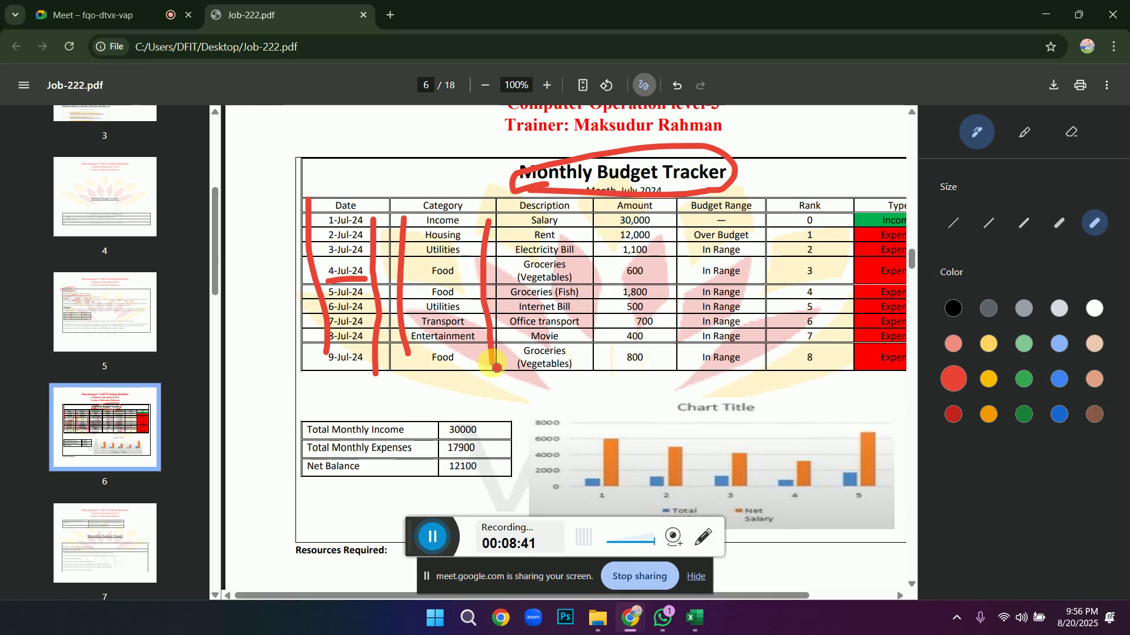
pyautogui.click(1072, 134)
pyautogui.moveTo(630, 617)
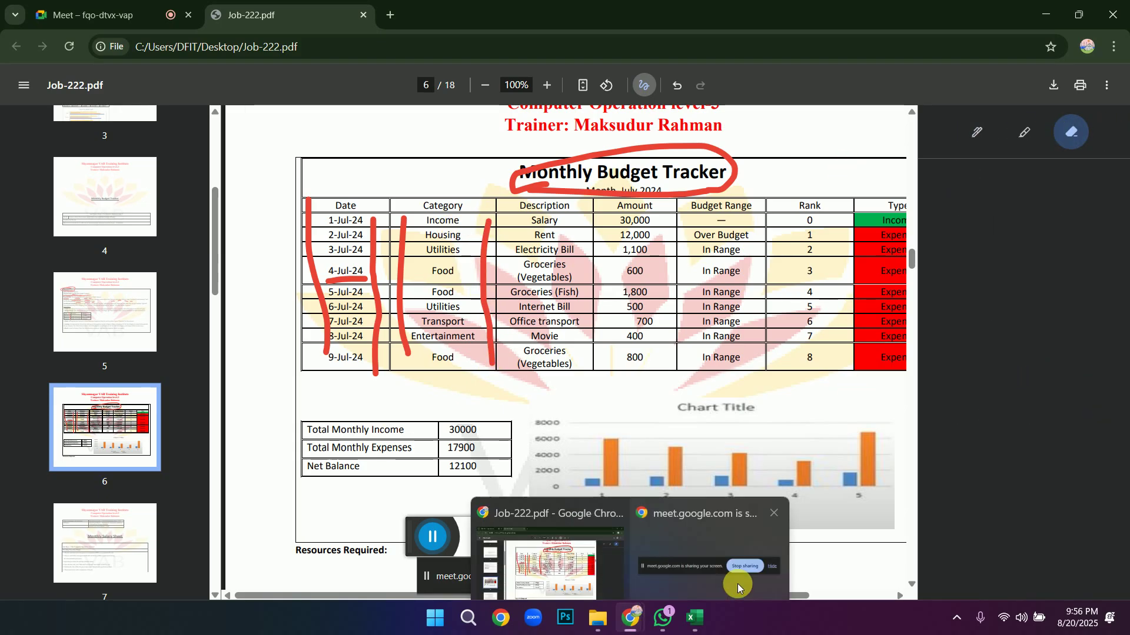
pyautogui.click(692, 628)
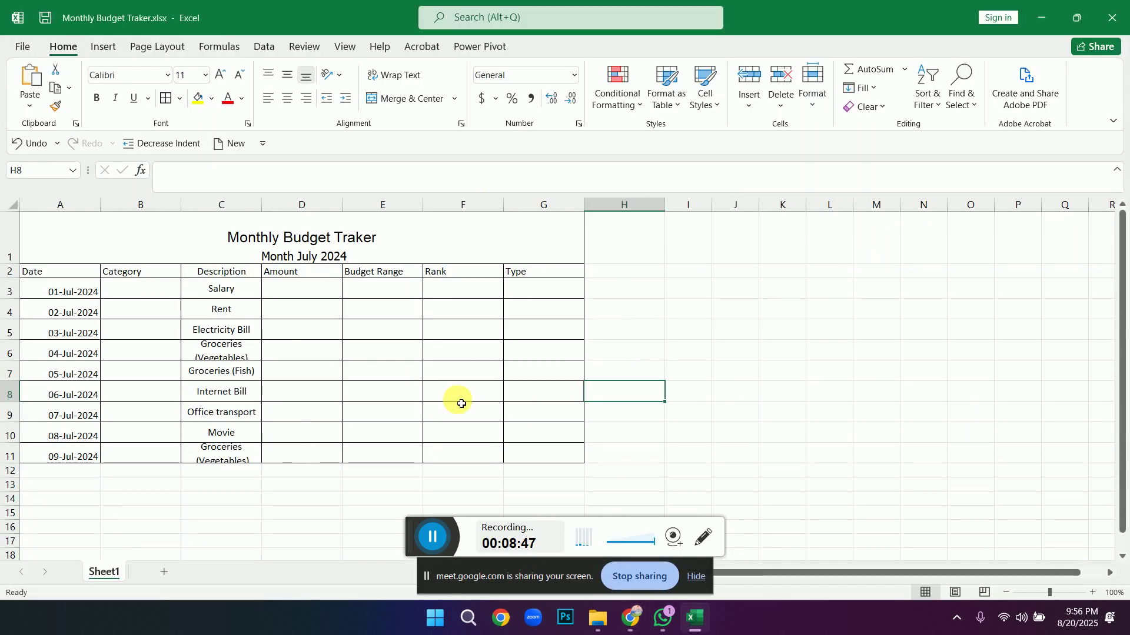
# Apply all borders to cell D14 and begin an OR formula there that compares B3 with a text value.
pyautogui.click(267, 499)
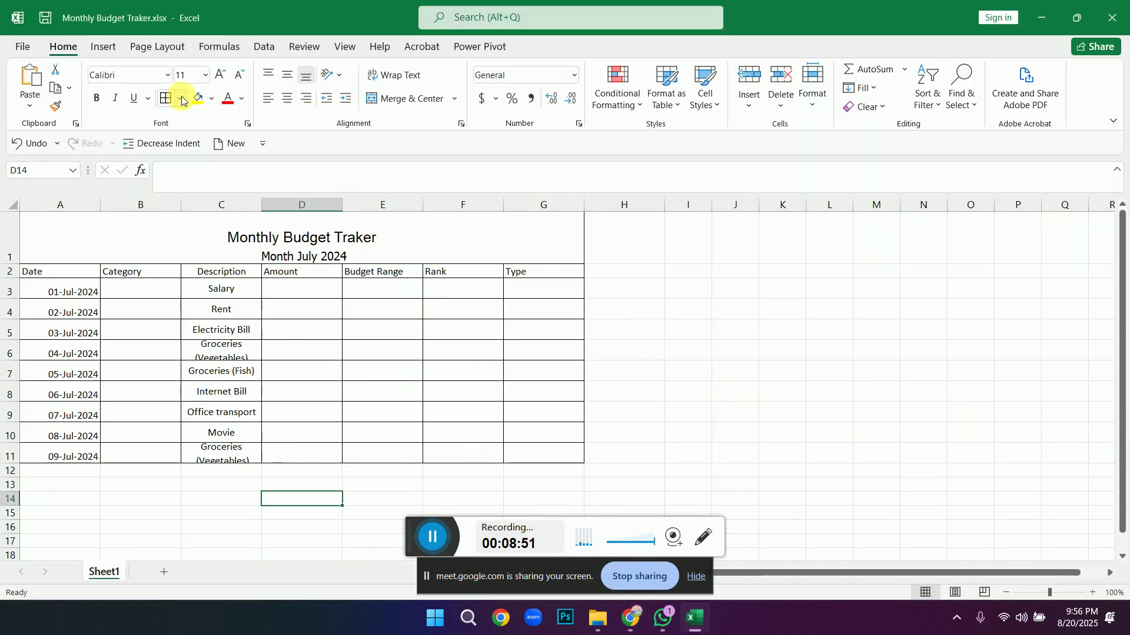
pyautogui.click(163, 100)
pyautogui.click(340, 517)
pyautogui.click(298, 498)
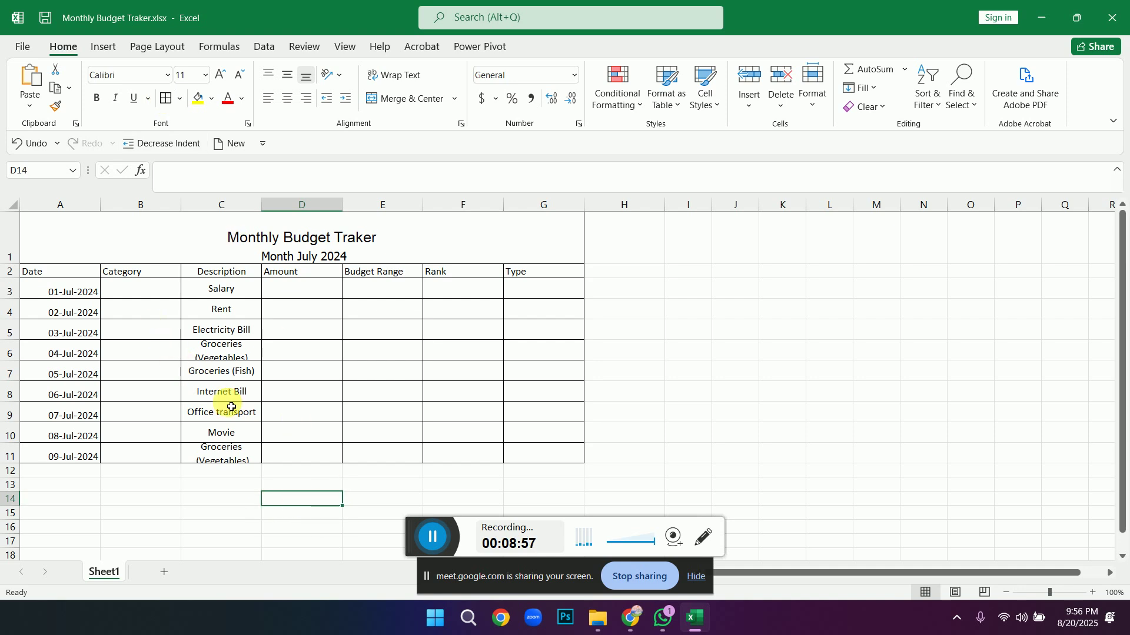
pyautogui.write('=or')
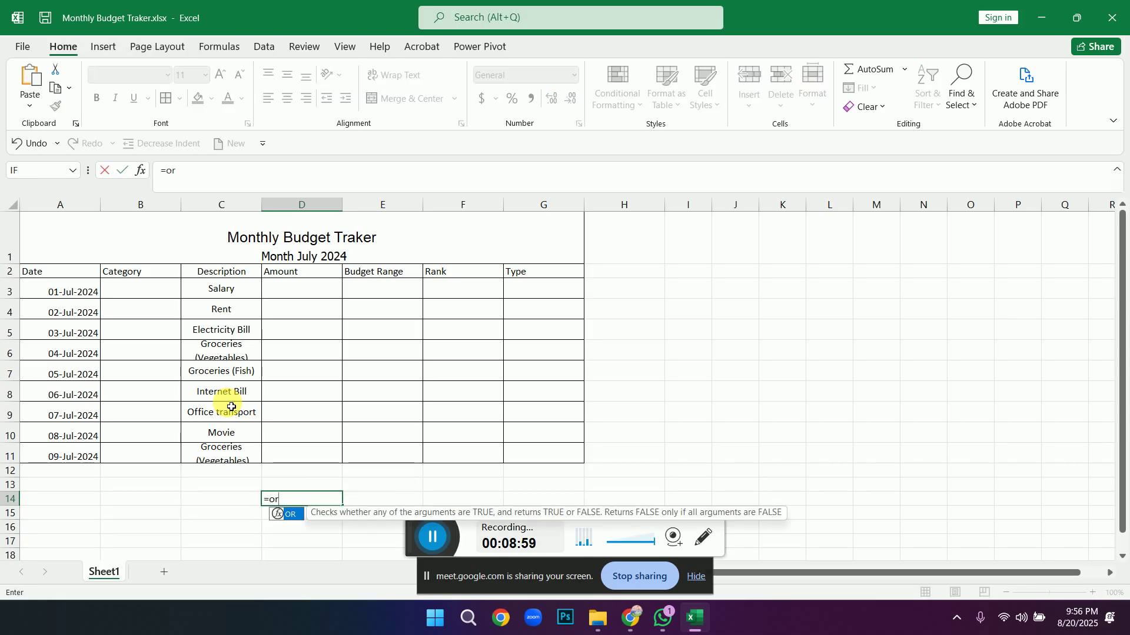
pyautogui.write('(')
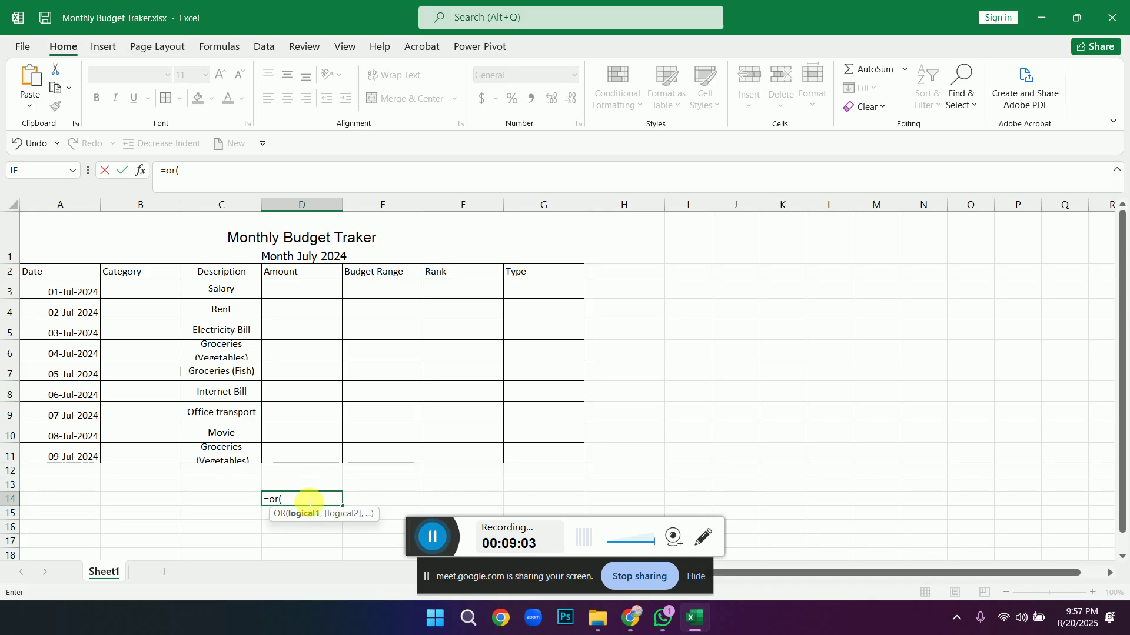
pyautogui.click(143, 296)
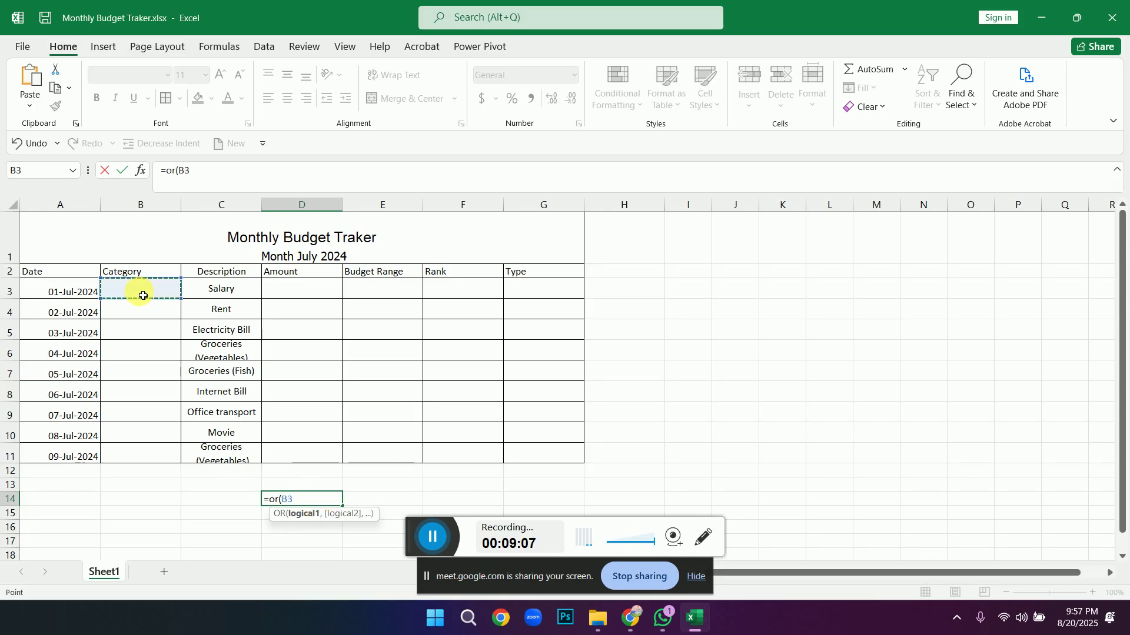
pyautogui.write('=')
# Switch to Job-222.pdf and copy the allowed category names, Income through Entertainment, from the Category instruction on page 5.
pyautogui.moveTo(635, 625)
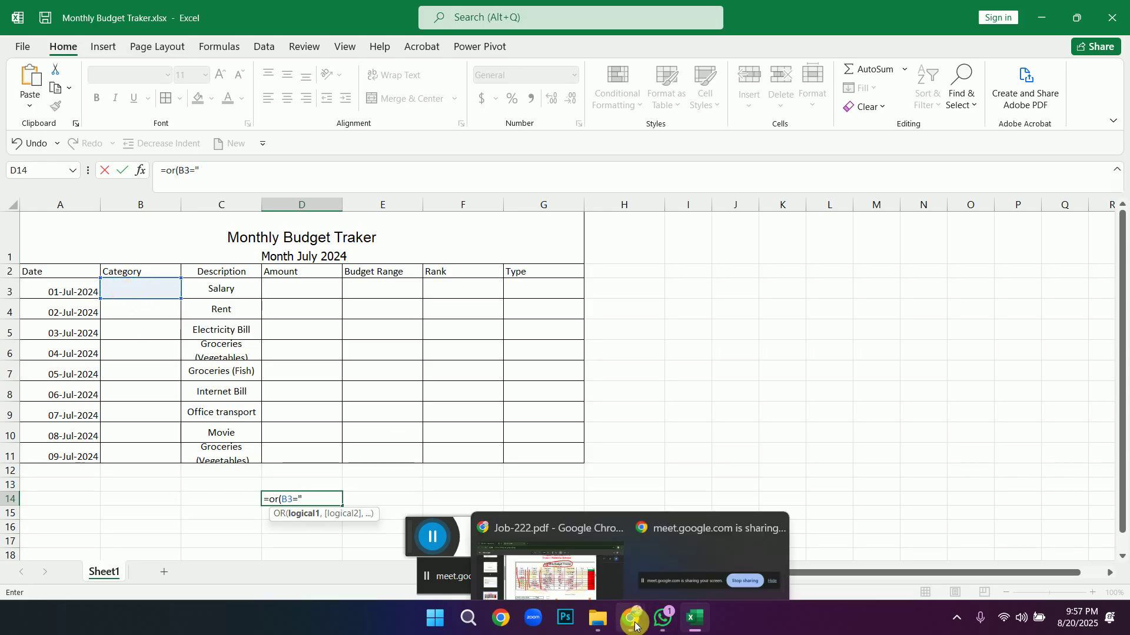
pyautogui.click(565, 582)
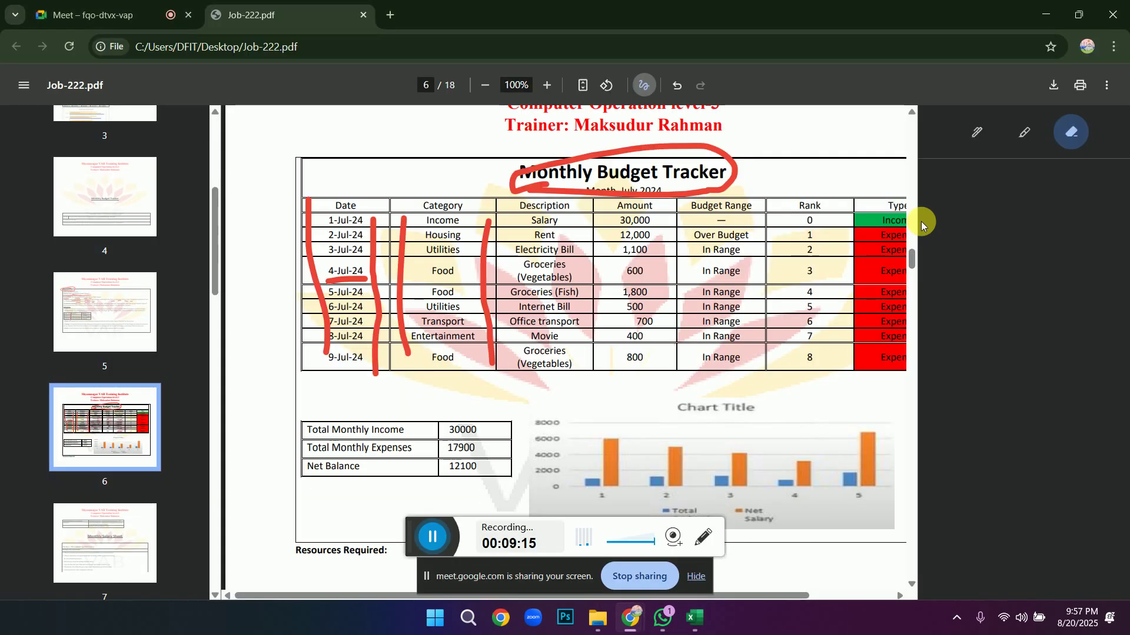
pyautogui.moveTo(912, 260); pyautogui.dragTo(910, 239)
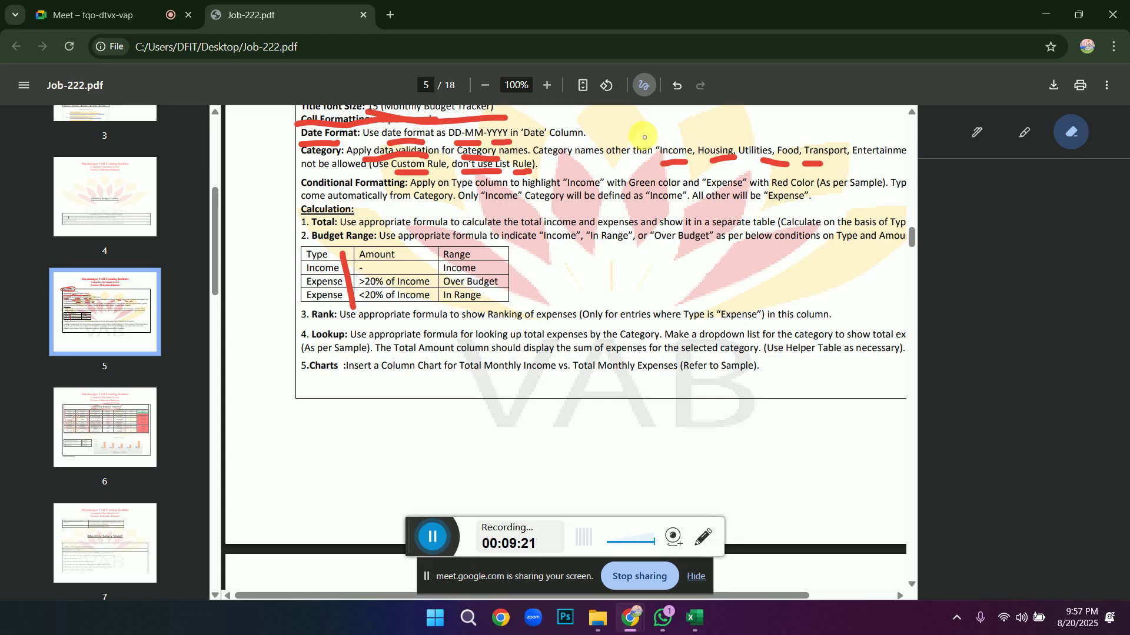
pyautogui.click(974, 131)
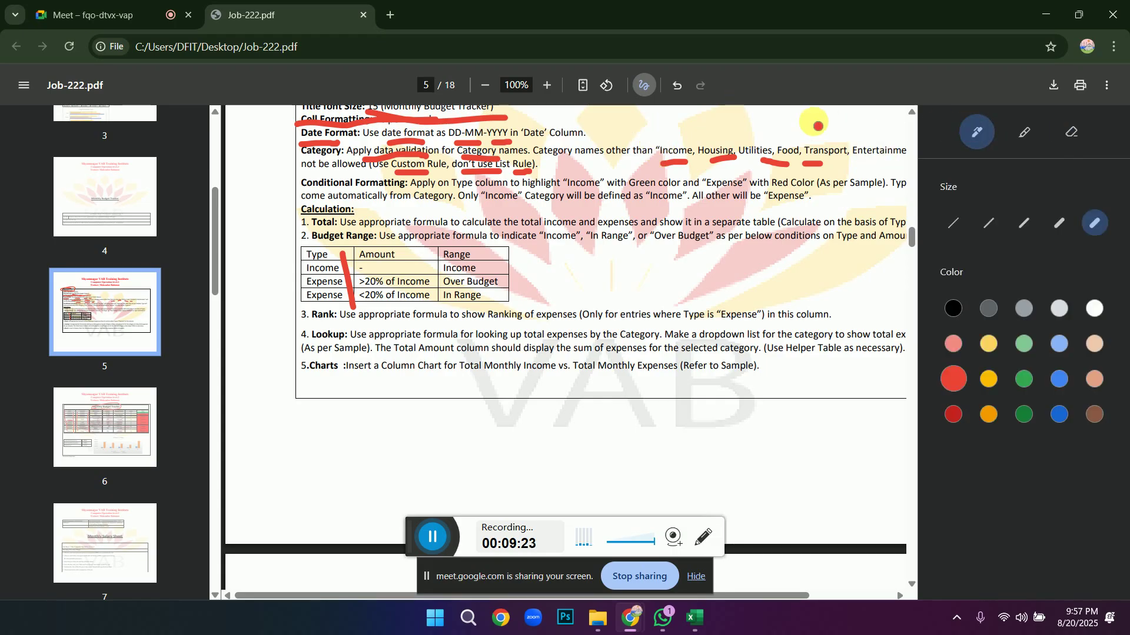
pyautogui.click(643, 86)
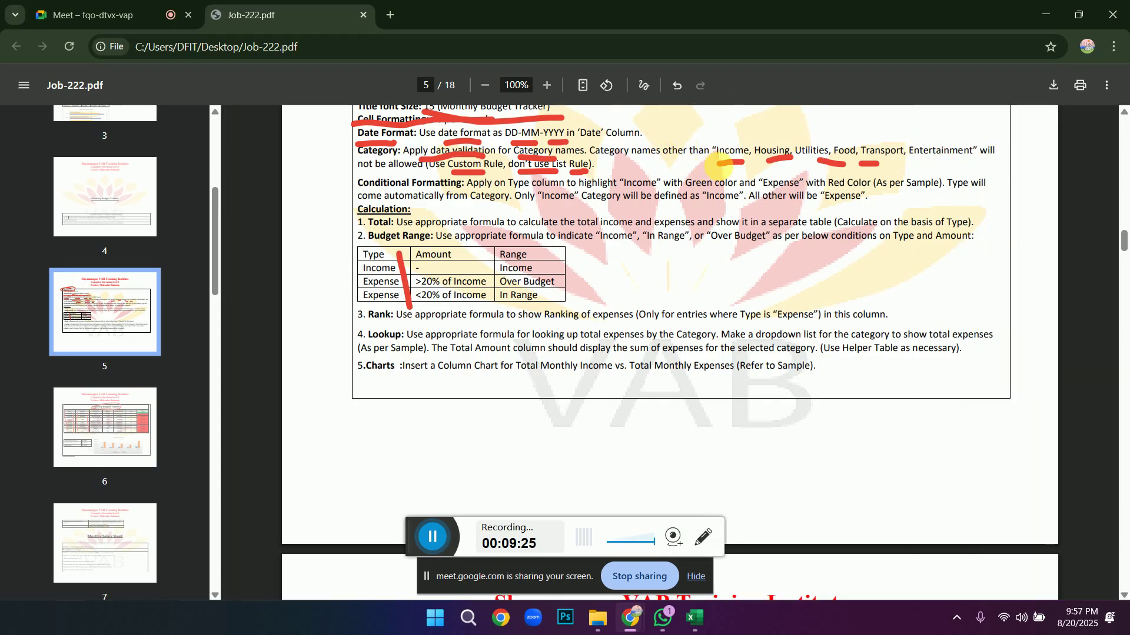
pyautogui.moveTo(719, 155); pyautogui.dragTo(979, 159)
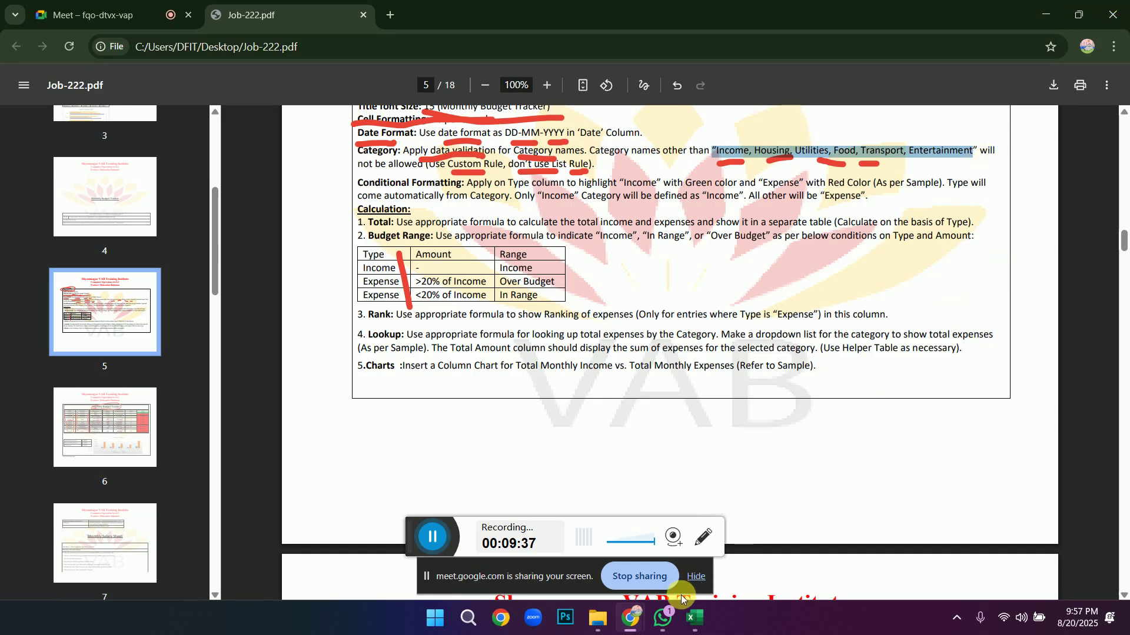
# Return to the Excel workbook and commit the formula in D14 as =OR(B3="").
pyautogui.click(695, 618)
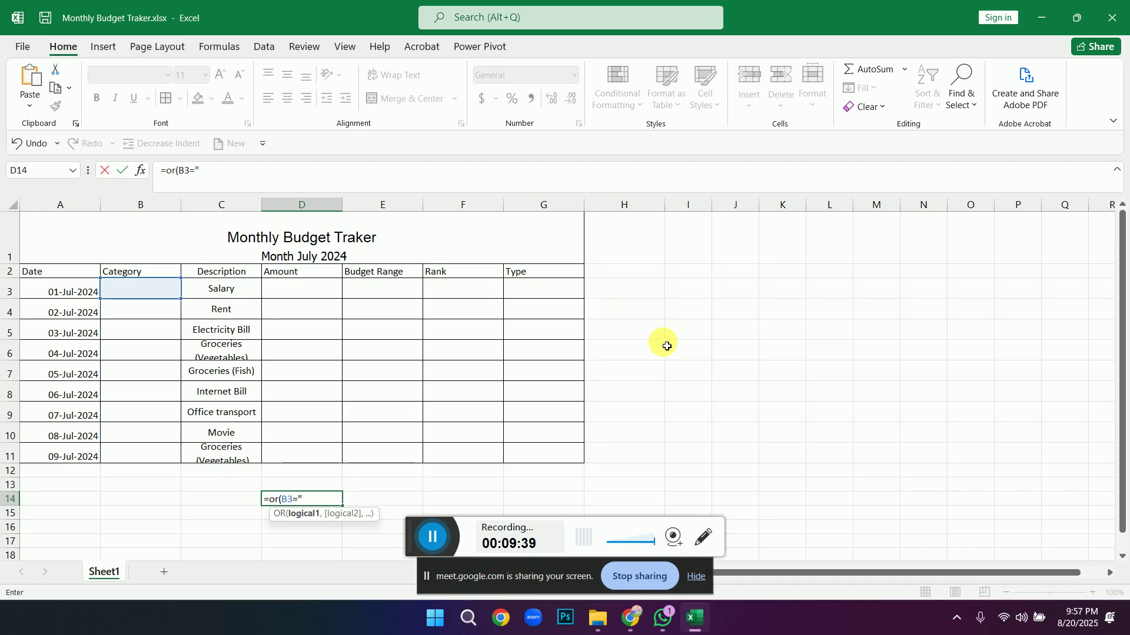
pyautogui.press('Return')
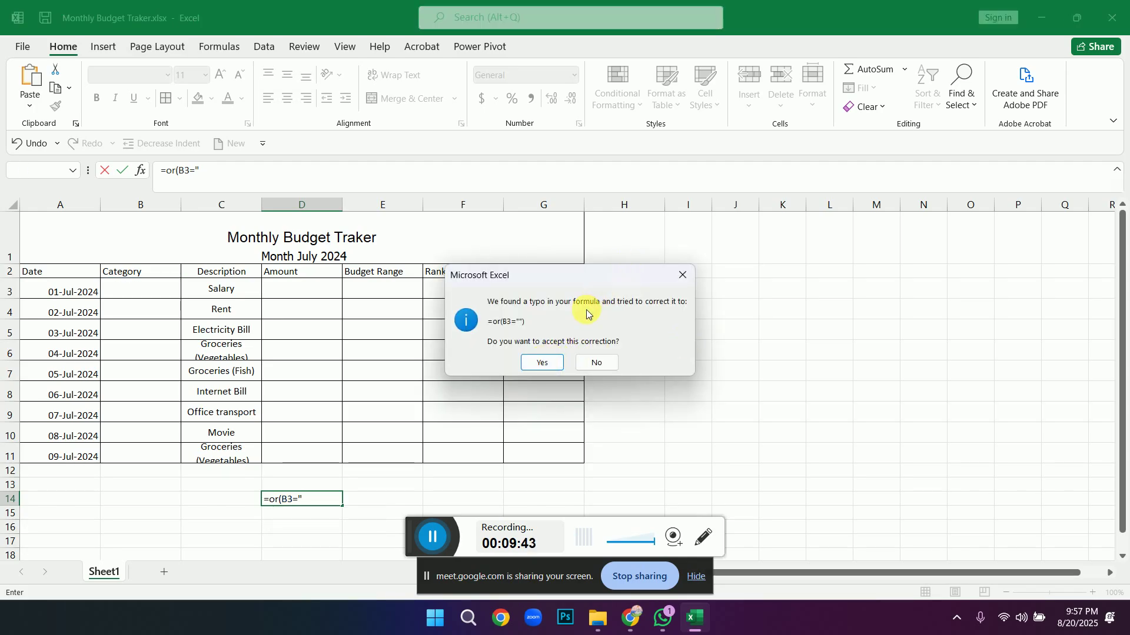
pyautogui.click(543, 363)
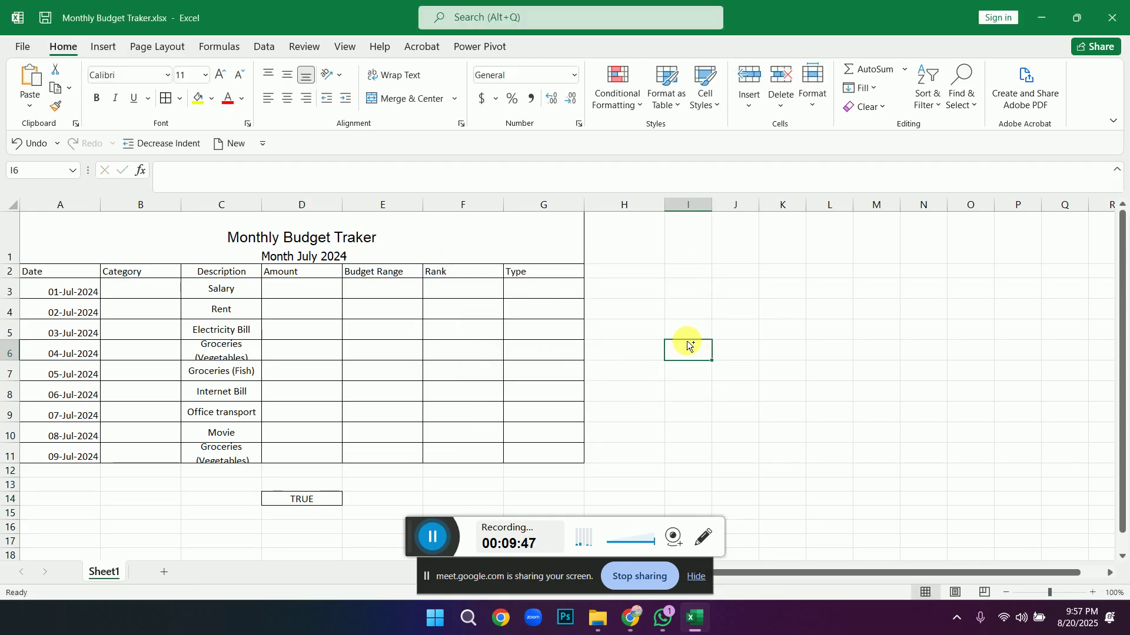
# Paste the copied list of category names into cell I6.
pyautogui.hotkey('ctrl', 'v')
pyautogui.click(865, 350)
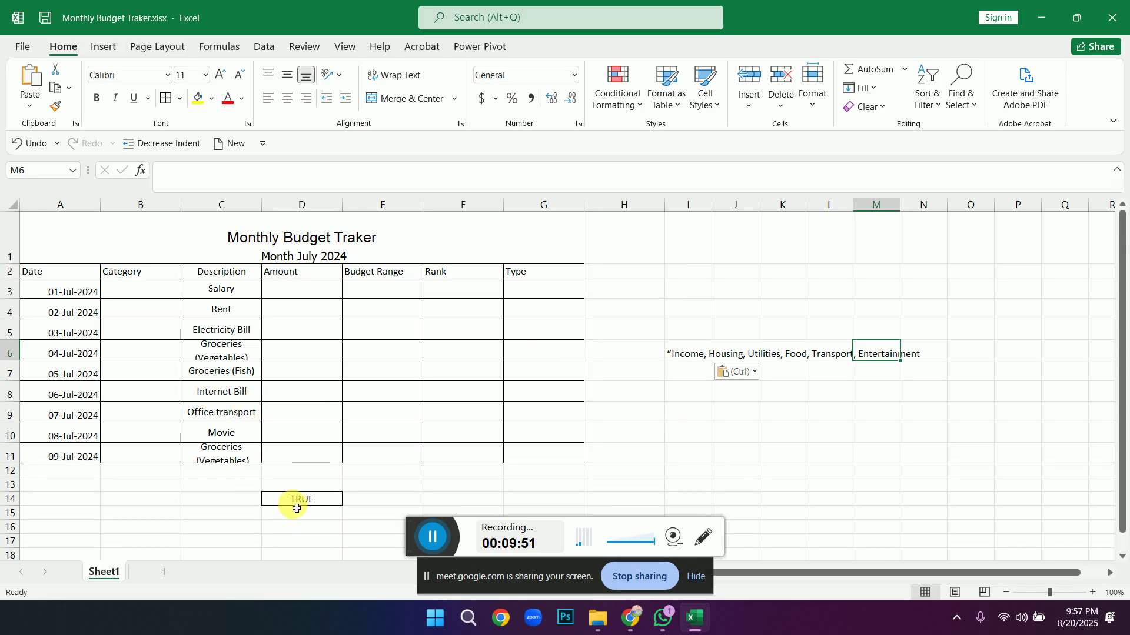
pyautogui.click(299, 509)
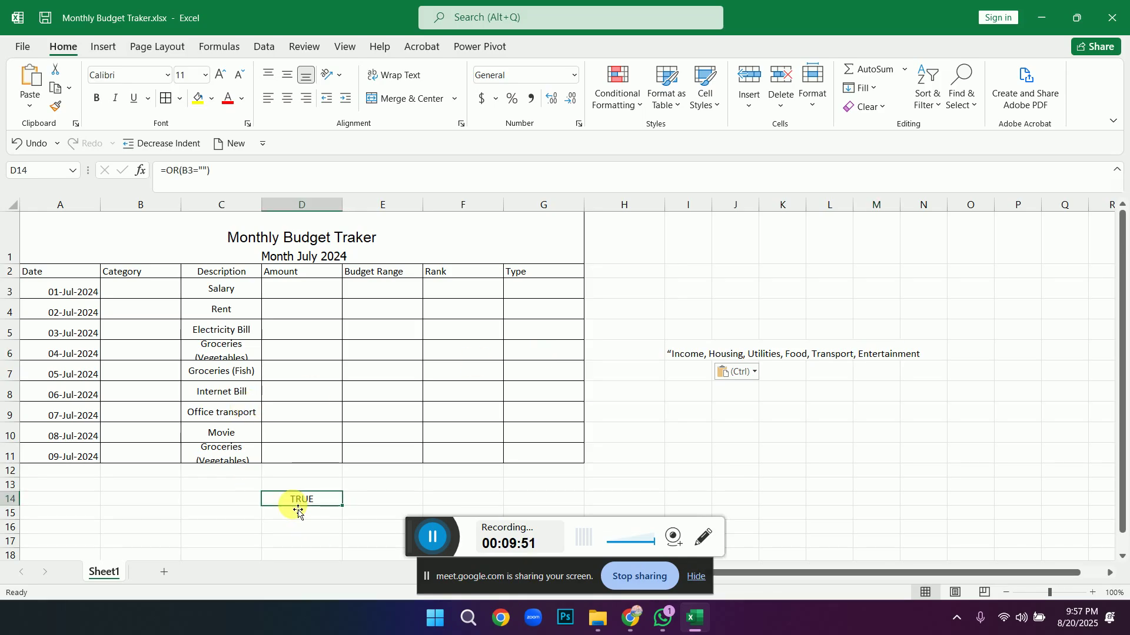
# Delete the letters "ncome" from the word Income in the category list in I6.
pyautogui.click(679, 357)
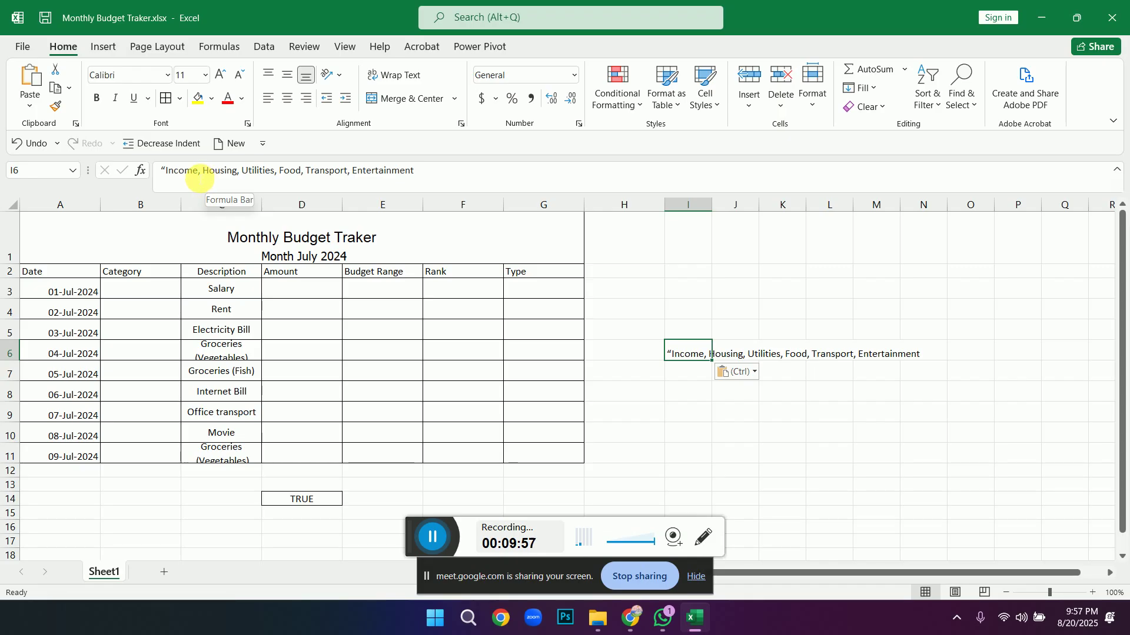
pyautogui.moveTo(202, 177); pyautogui.dragTo(175, 182)
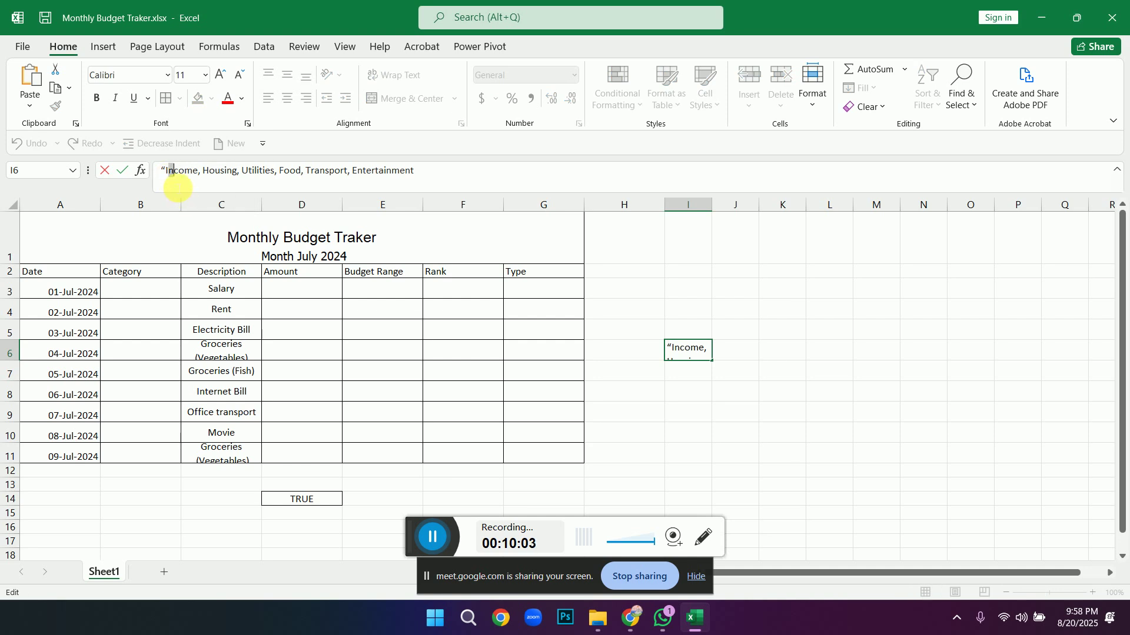
pyautogui.moveTo(176, 187); pyautogui.dragTo(198, 188)
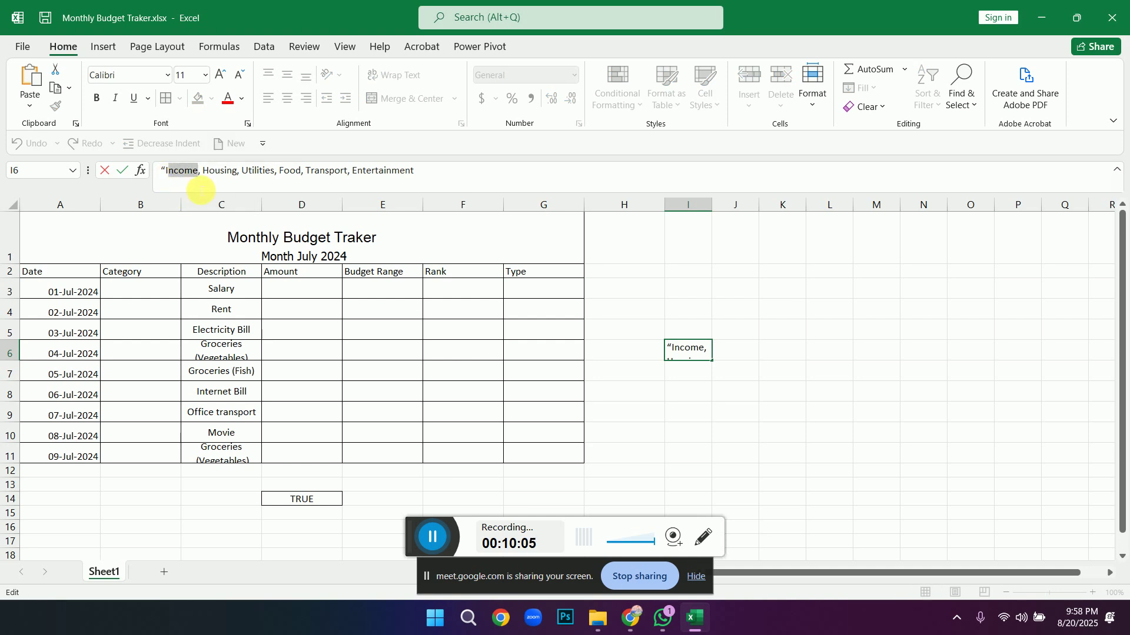
pyautogui.press('BackSpace')
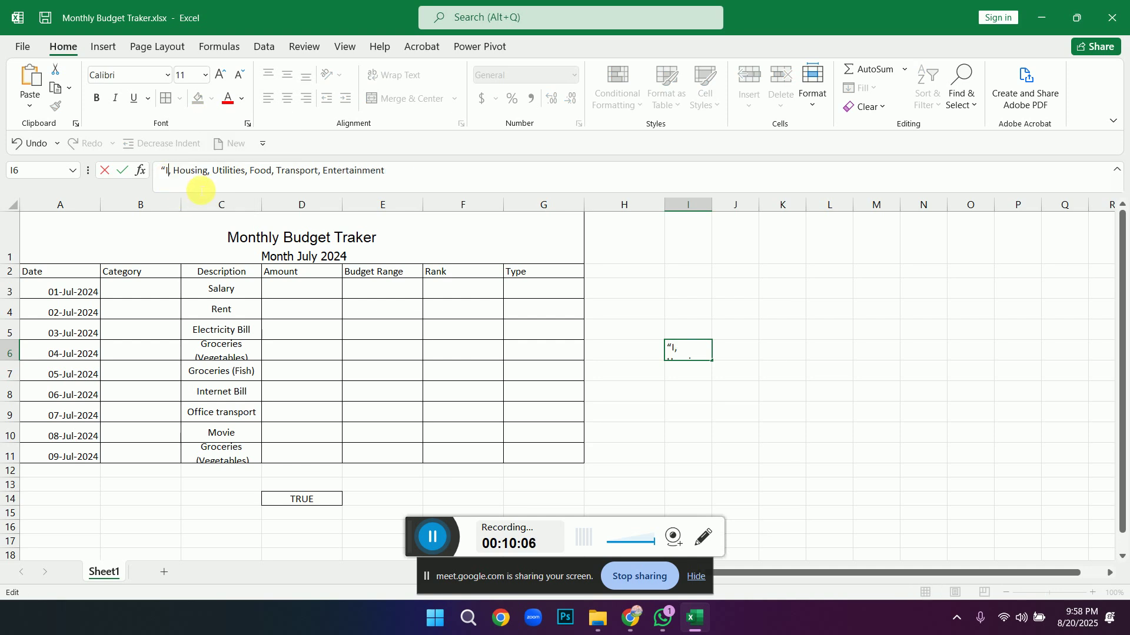
pyautogui.click(325, 500)
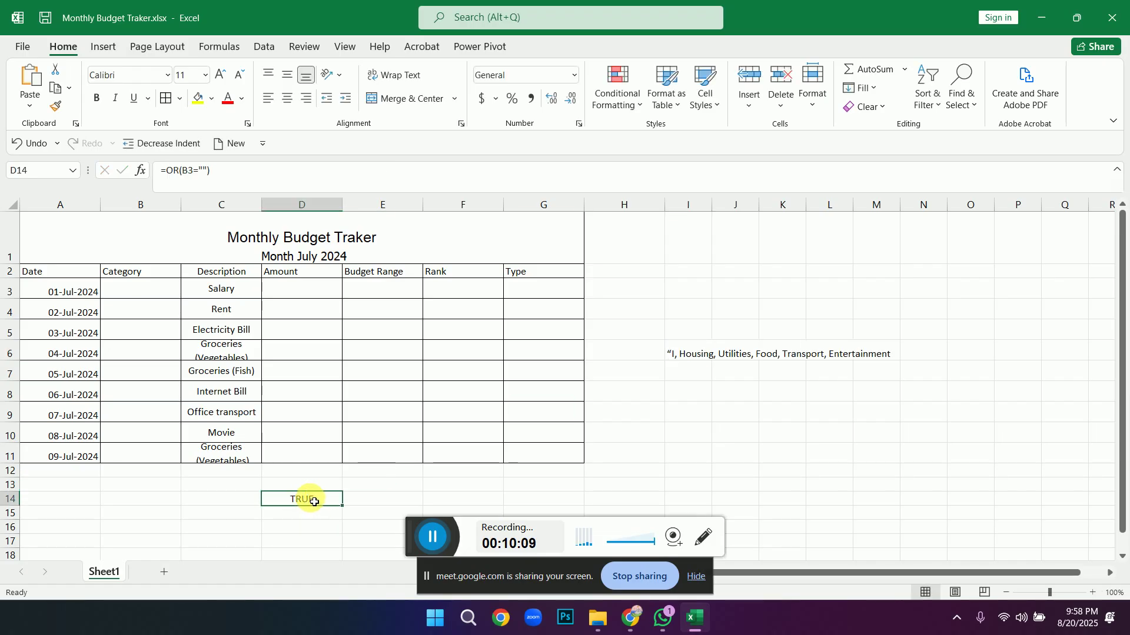
# Edit the D14 formula so its first condition is B3="Income", leaving it open for a second condition.
pyautogui.click(207, 175)
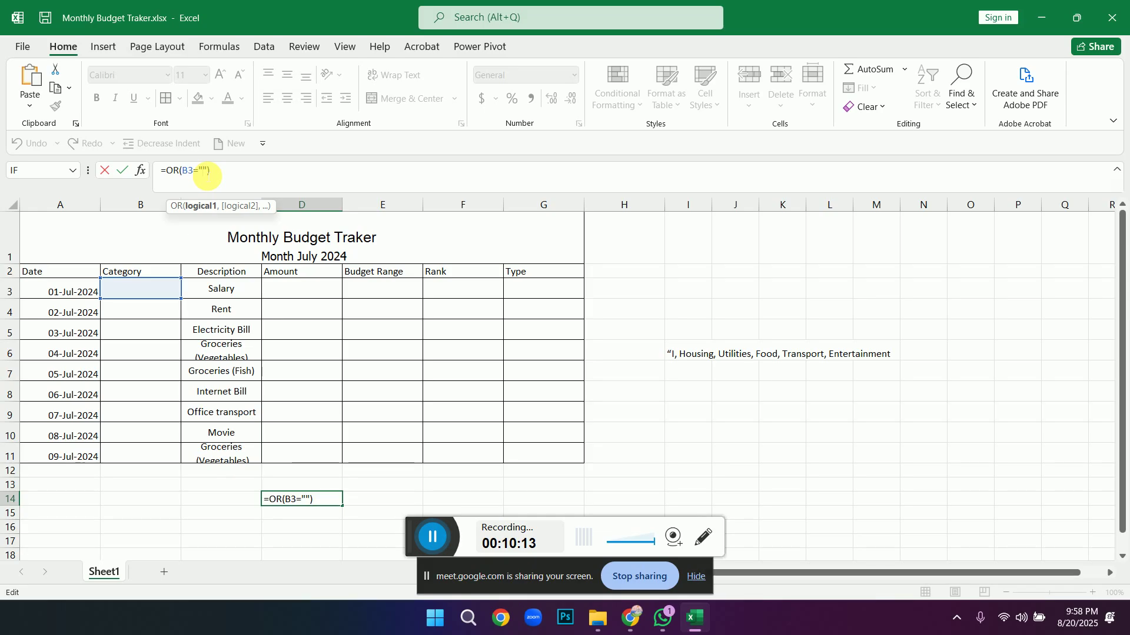
pyautogui.write('Inco')
pyautogui.write('me')
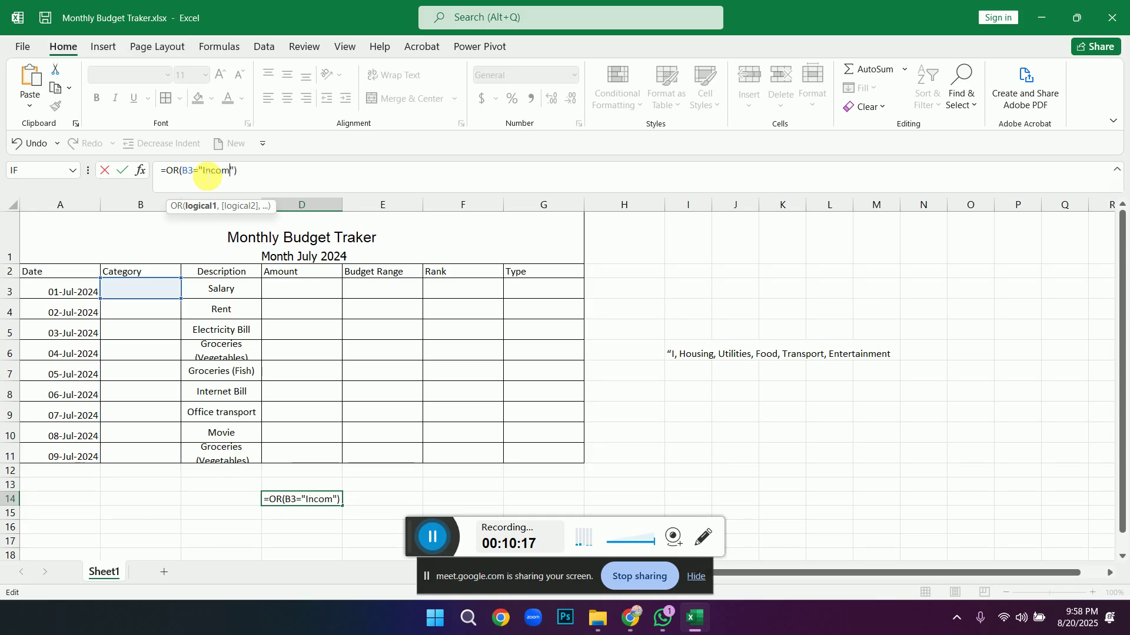
pyautogui.click(250, 176)
pyautogui.press('BackSpace')
pyautogui.write(',')
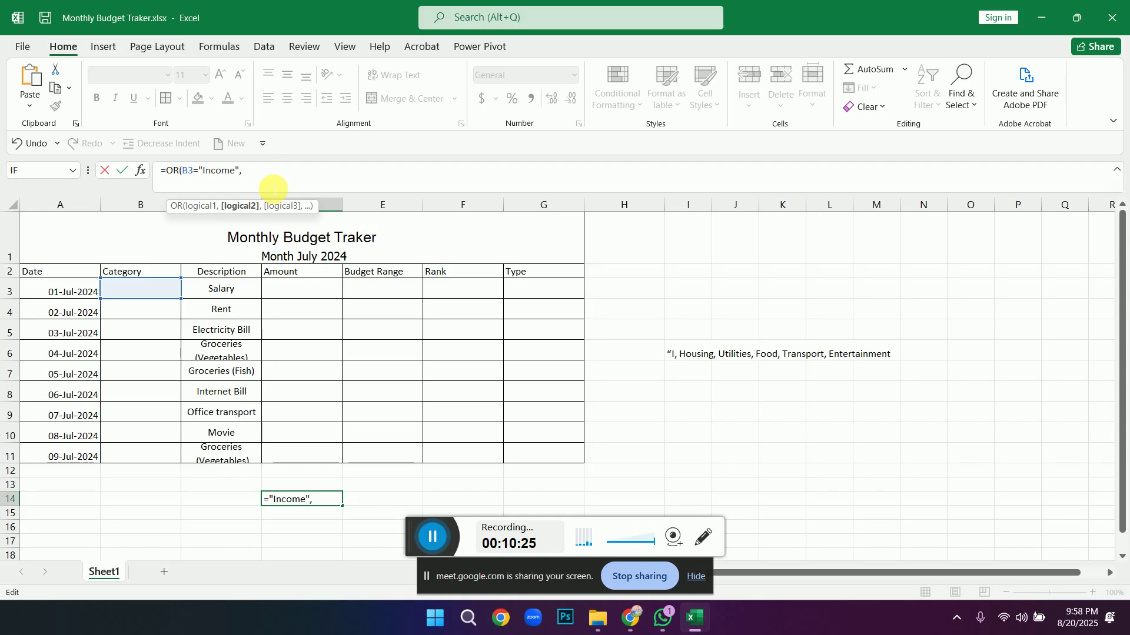
pyautogui.write('o')
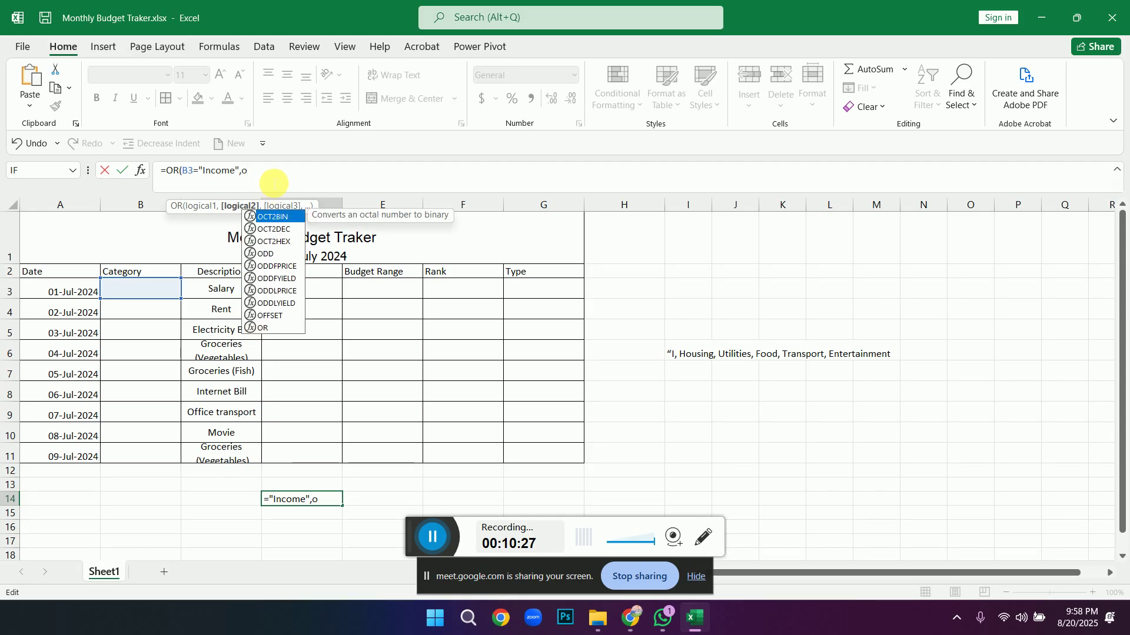
pyautogui.write('r')
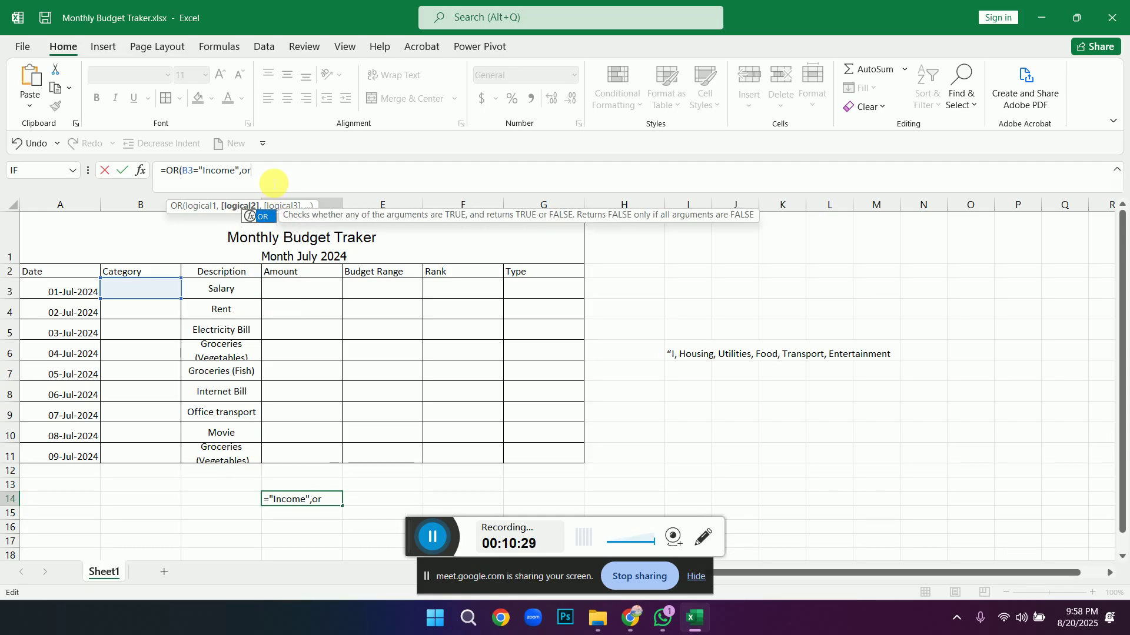
pyautogui.press('Tab')
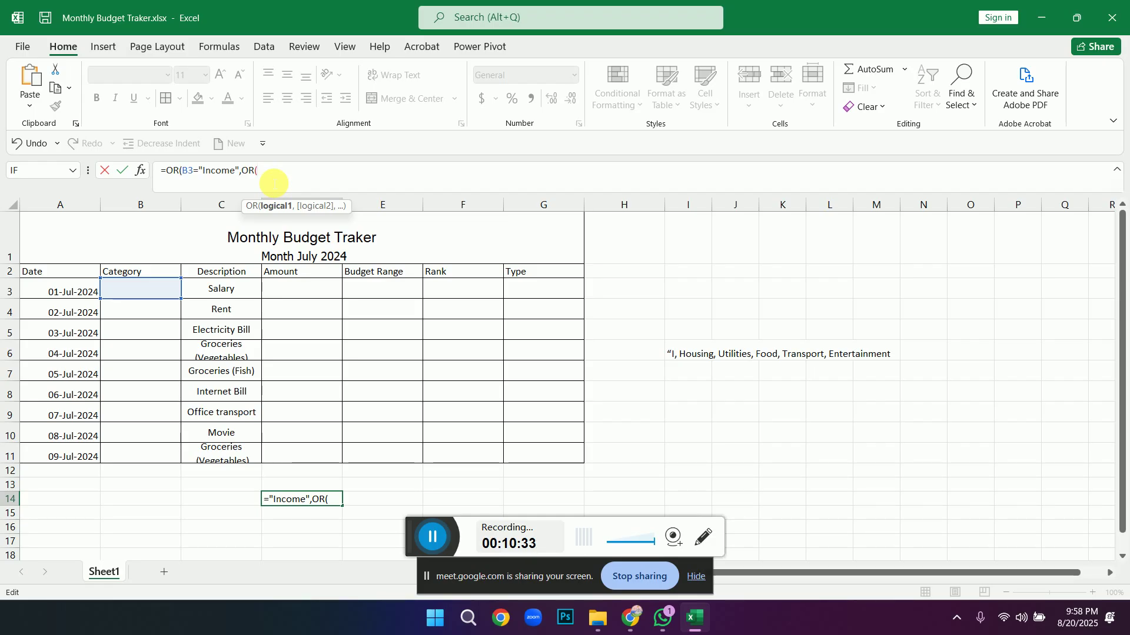
pyautogui.press('BackSpace')
pyautogui.press('BackSpace')
pyautogui.press('BackSpace')
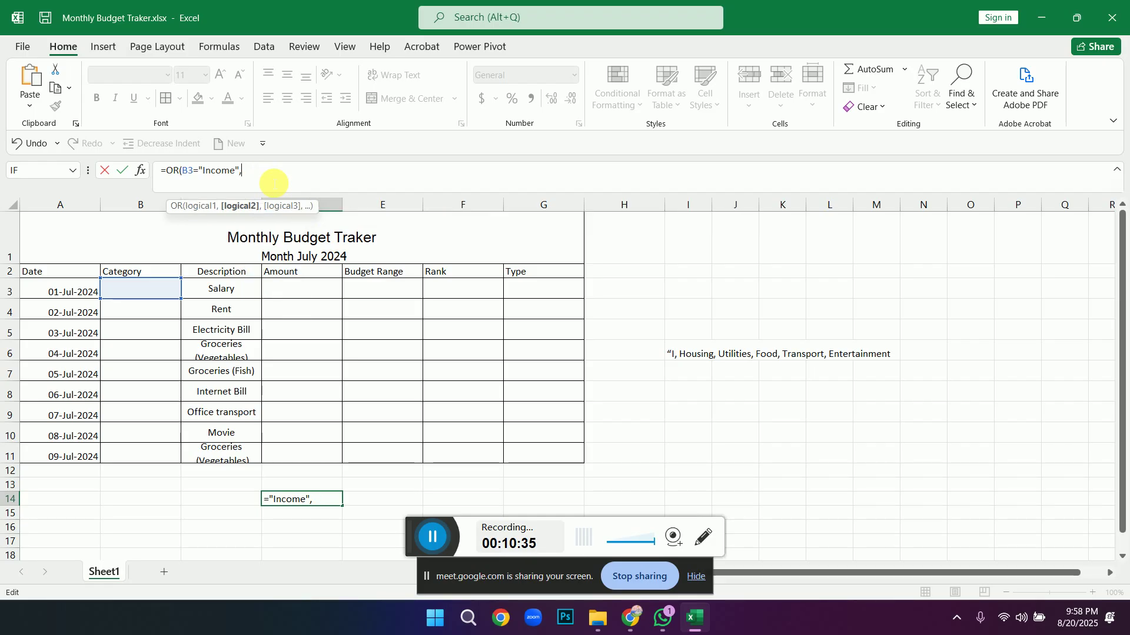
# Add B3="Housing" as the second condition of the OR formula in D14.
pyautogui.click(129, 292)
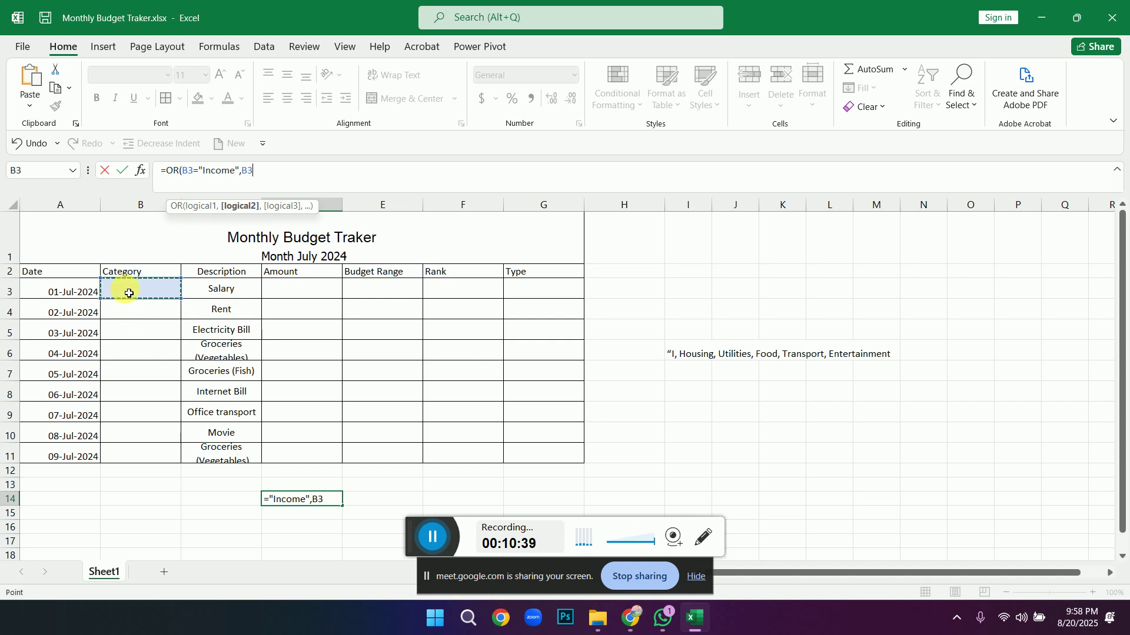
pyautogui.write('="')
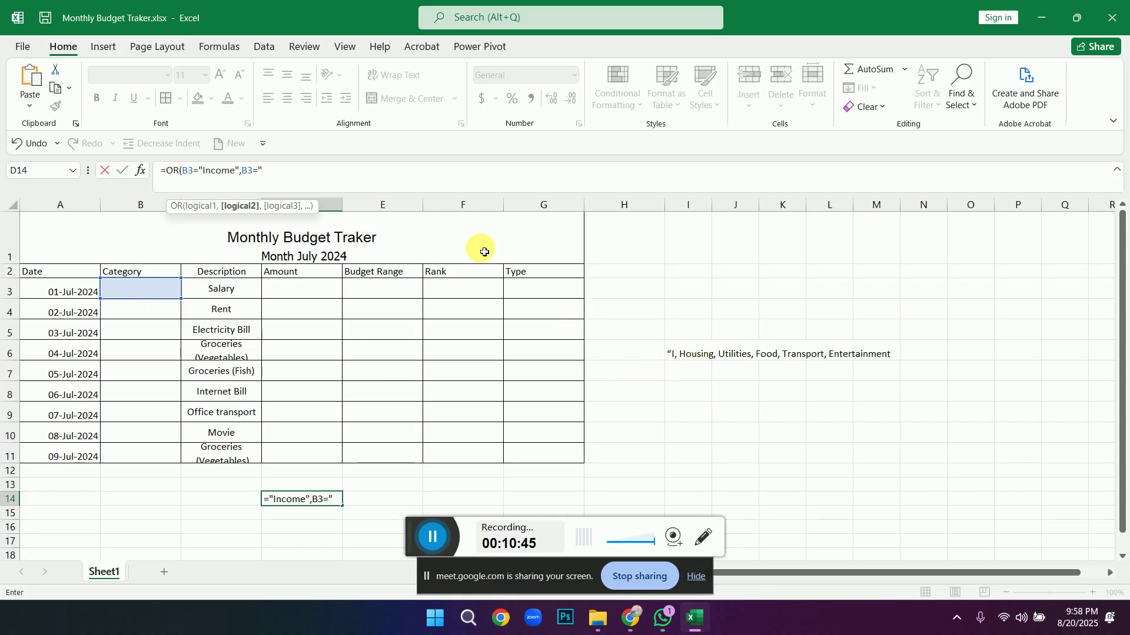
pyautogui.write('Housing')
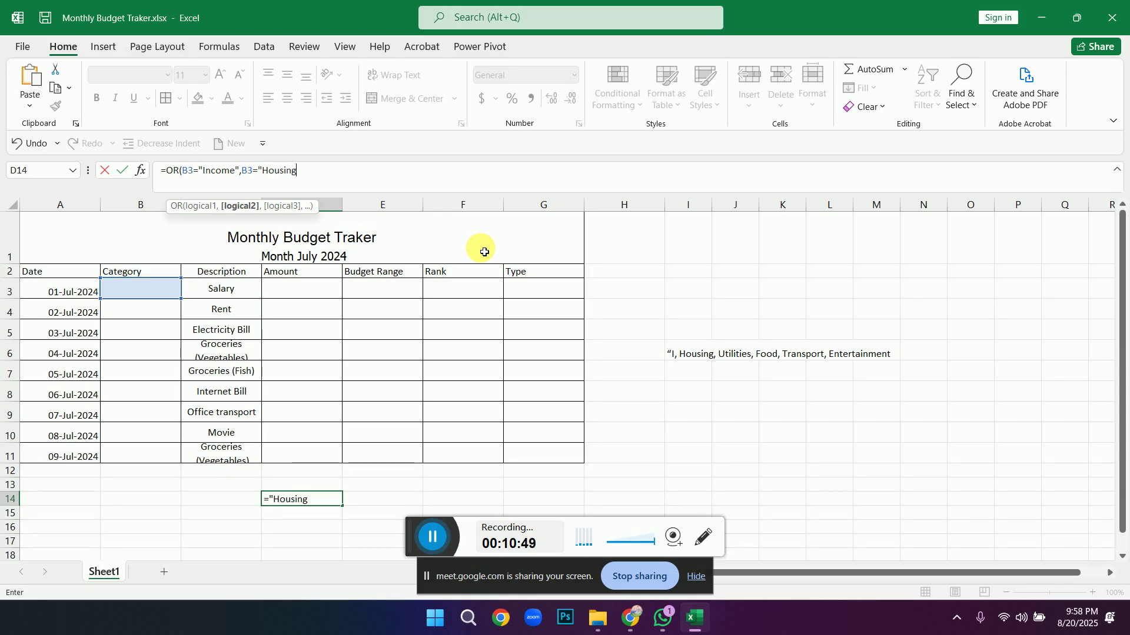
pyautogui.write('",')
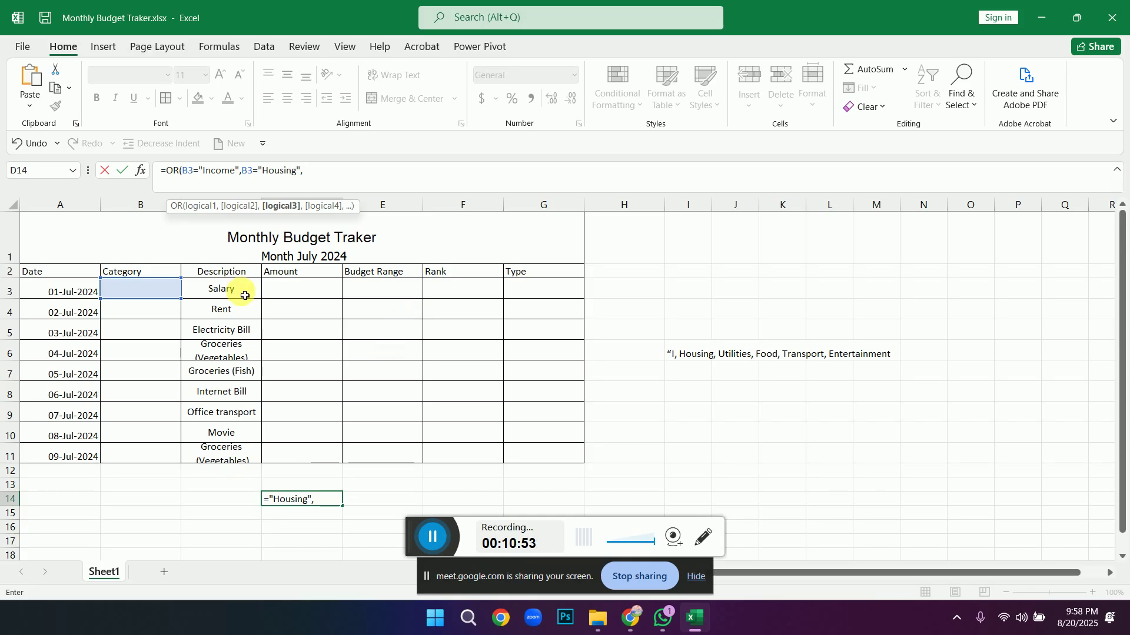
# Add B3="Utilities" as the third condition of the OR formula in D14.
pyautogui.click(158, 288)
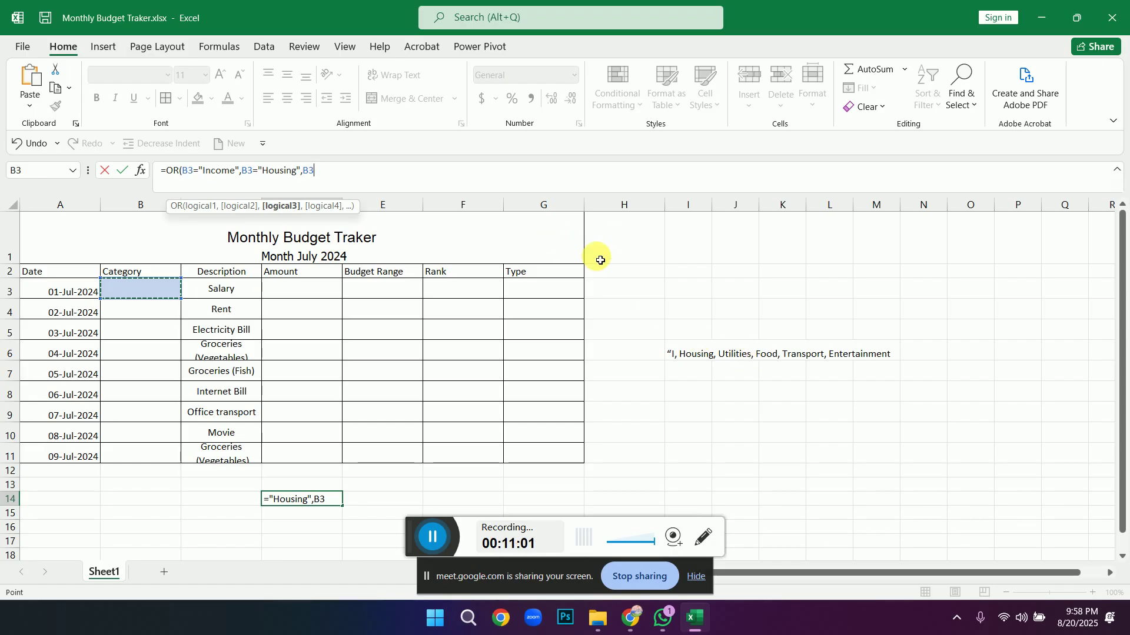
pyautogui.write('=')
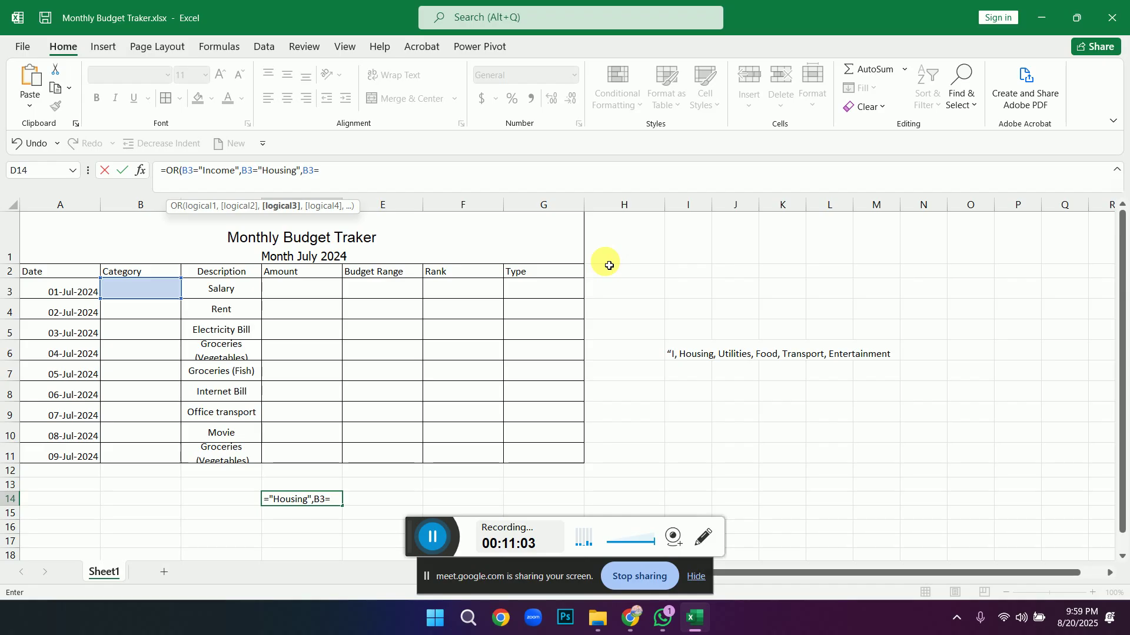
pyautogui.write('"')
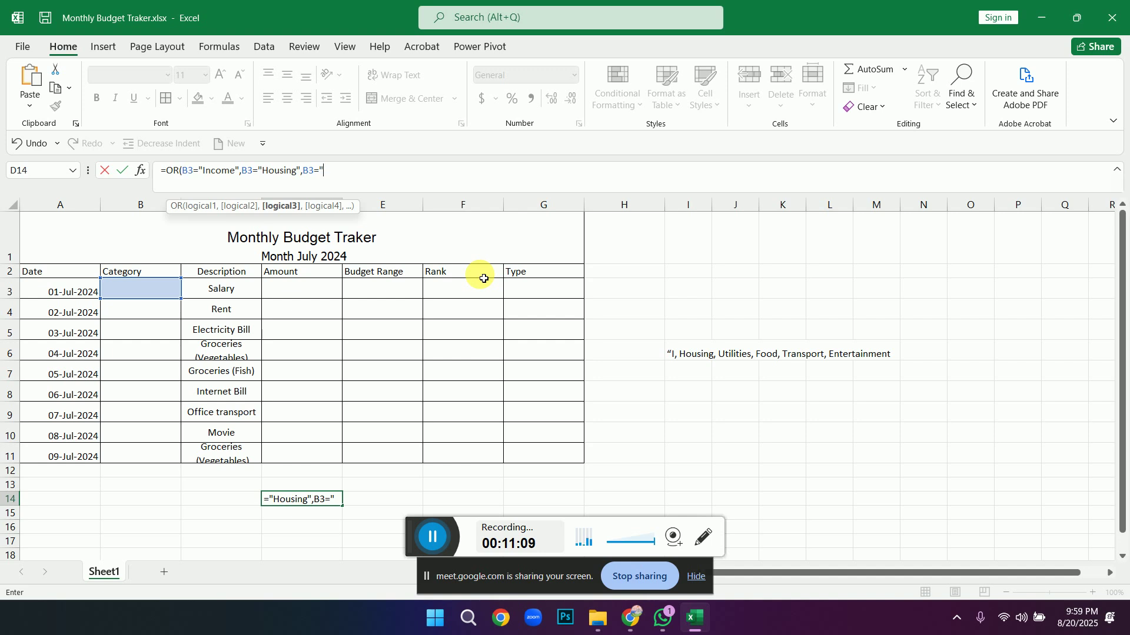
pyautogui.write('U')
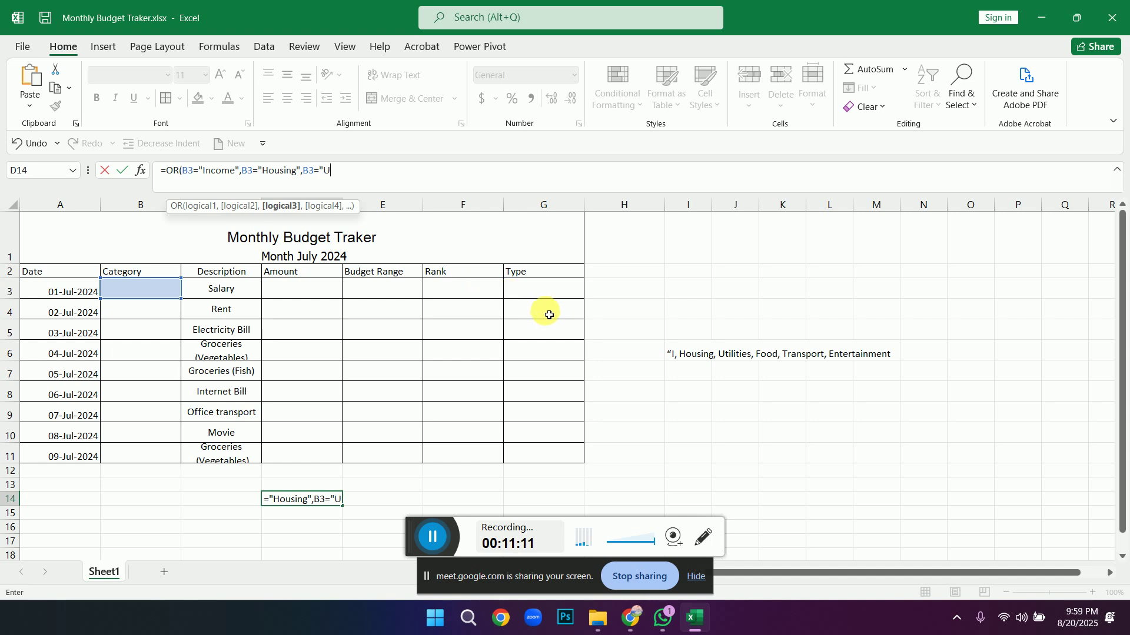
pyautogui.write('tilites')
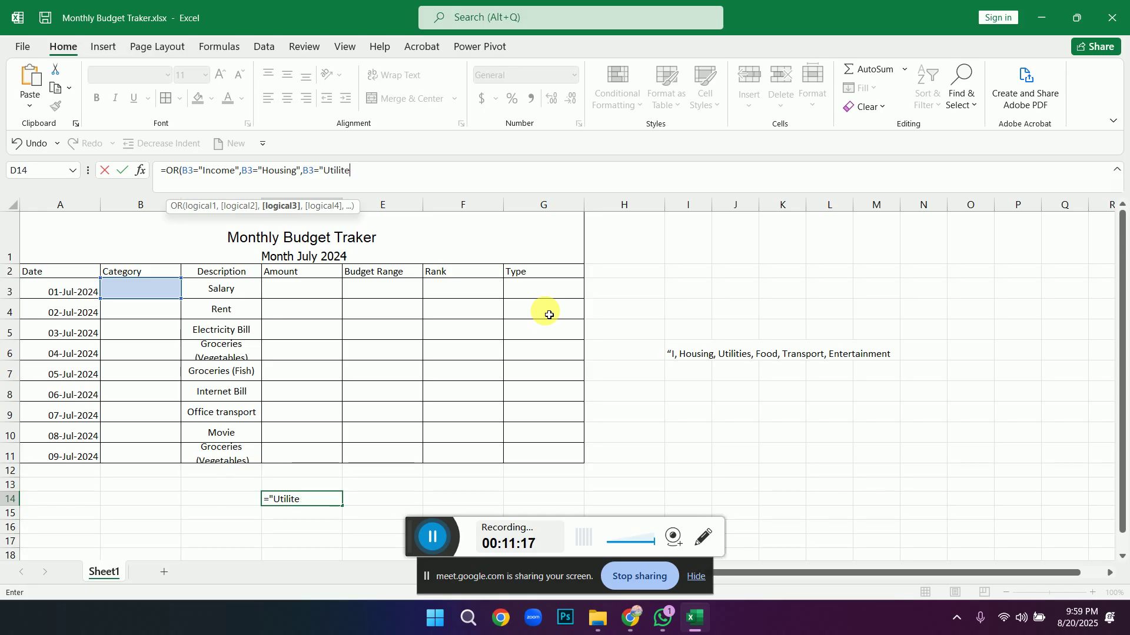
pyautogui.write('ies",')
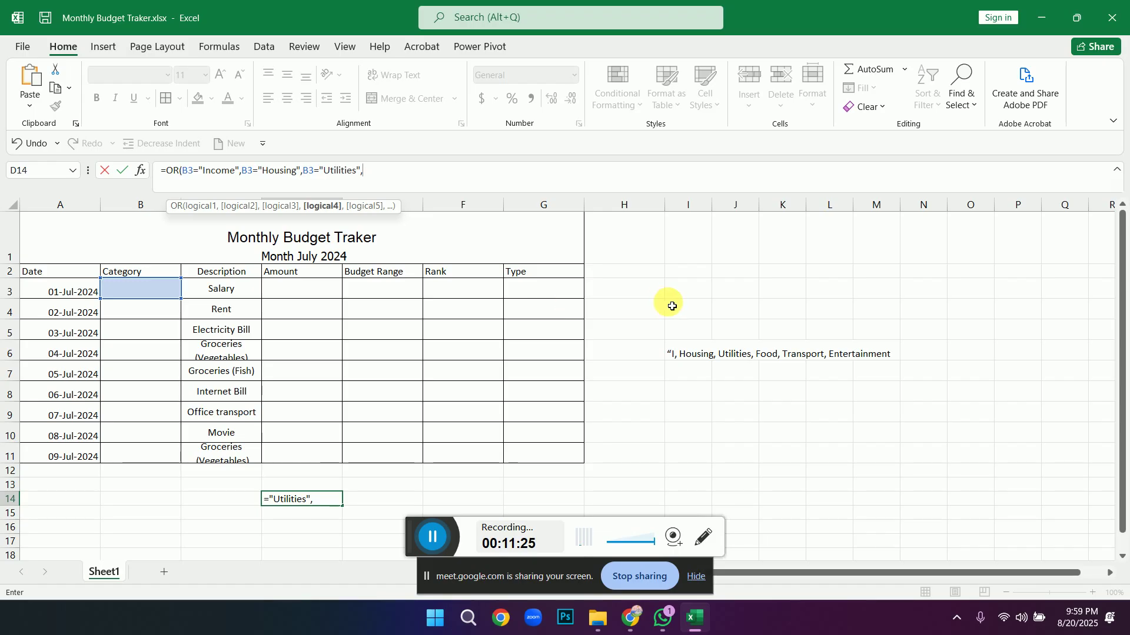
# Add B3="Food" as the fourth condition of the OR formula in D14.
pyautogui.click(136, 292)
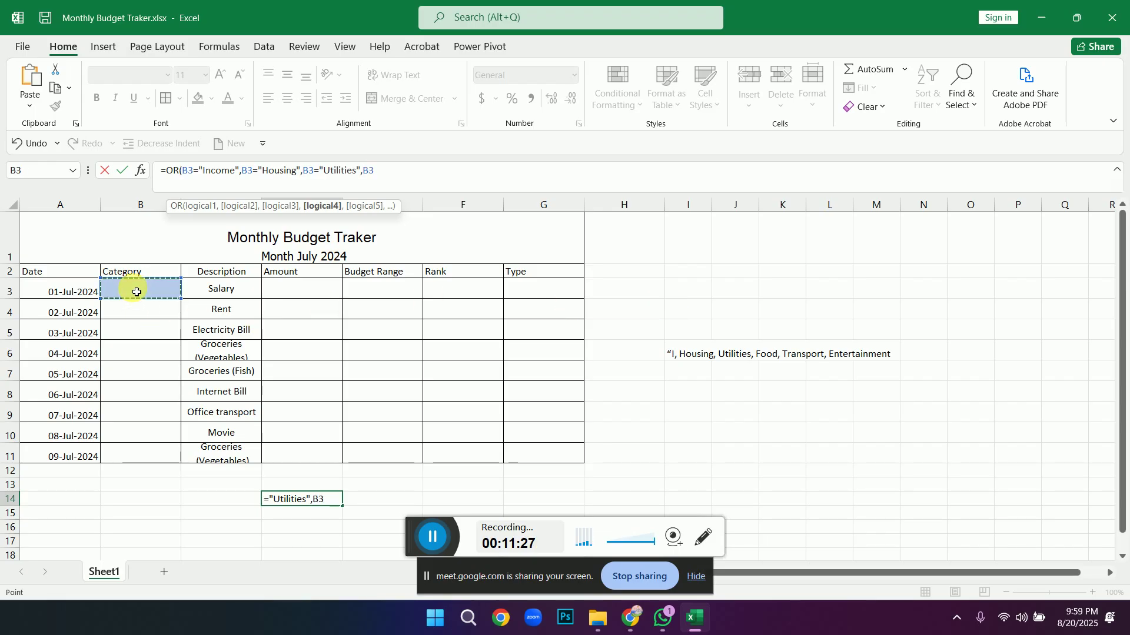
pyautogui.write('="')
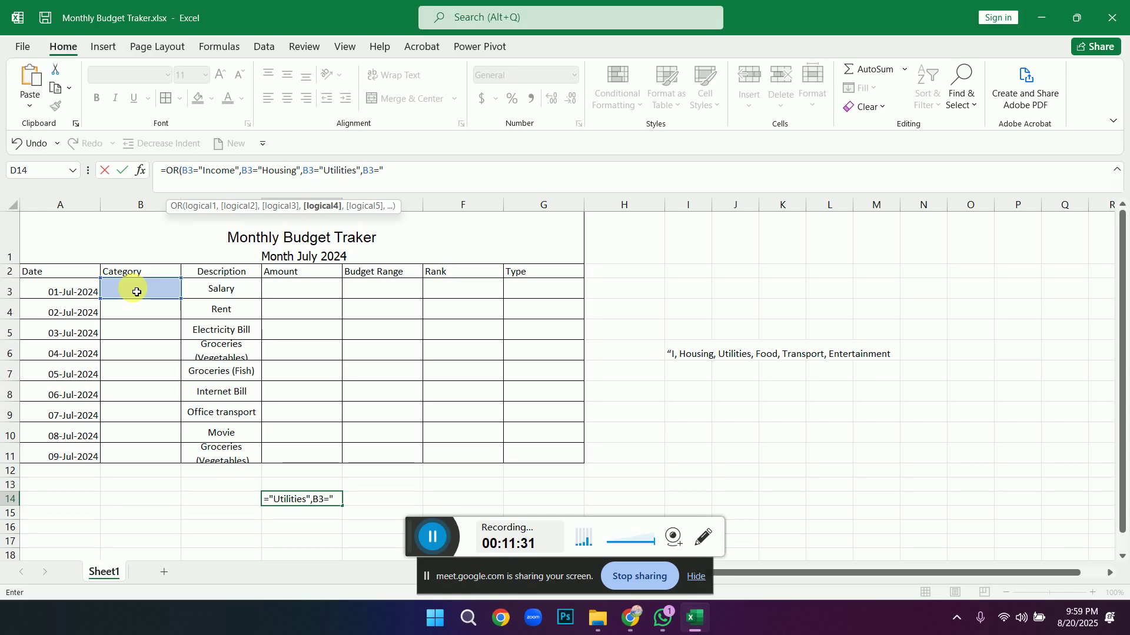
pyautogui.write('Food')
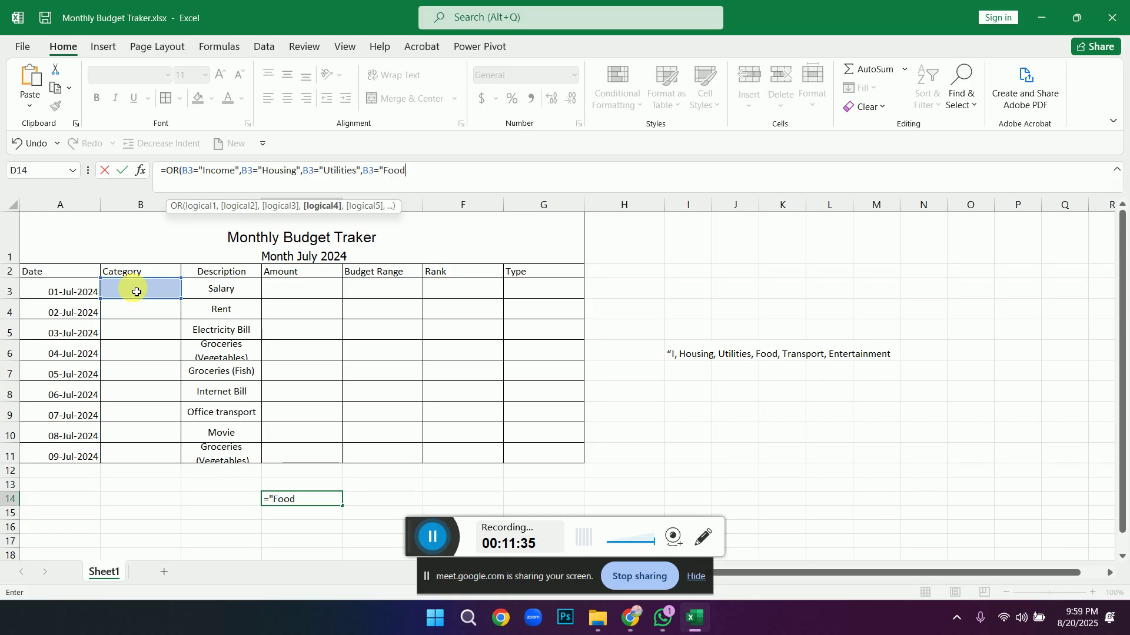
pyautogui.write('",')
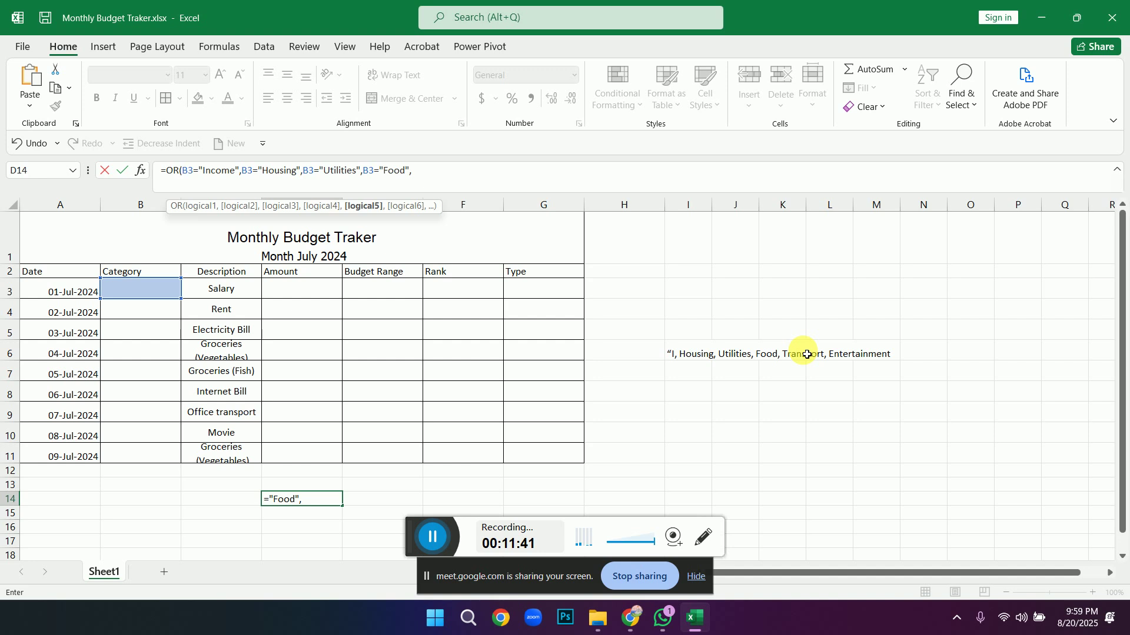
# Add B3="Transport" as the fifth condition of the OR formula in D14.
pyautogui.click(147, 292)
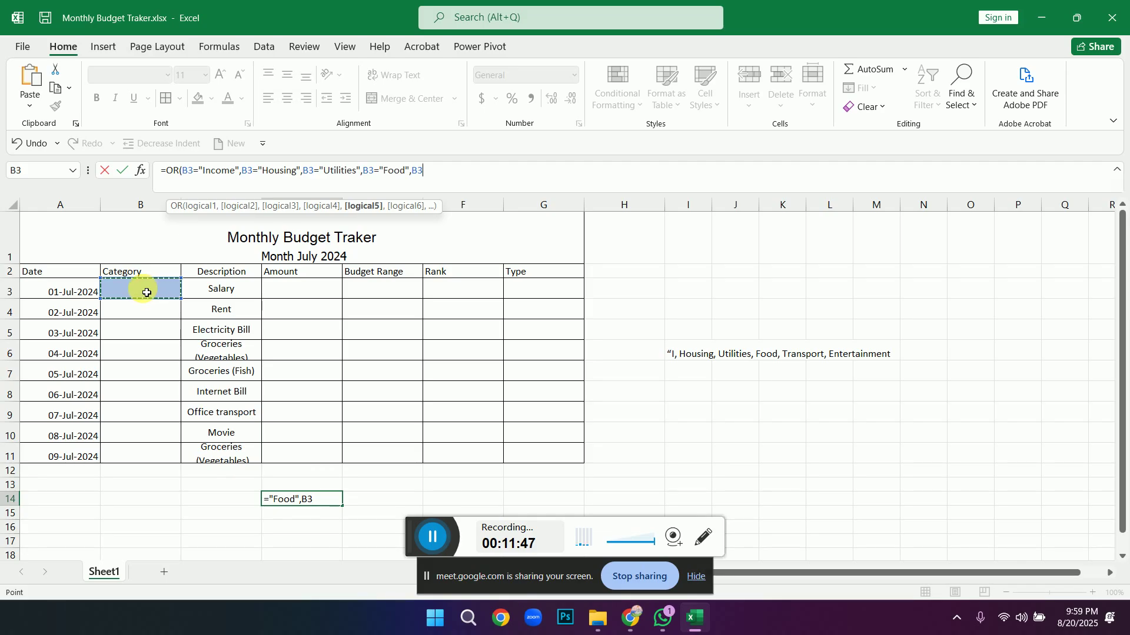
pyautogui.write('=')
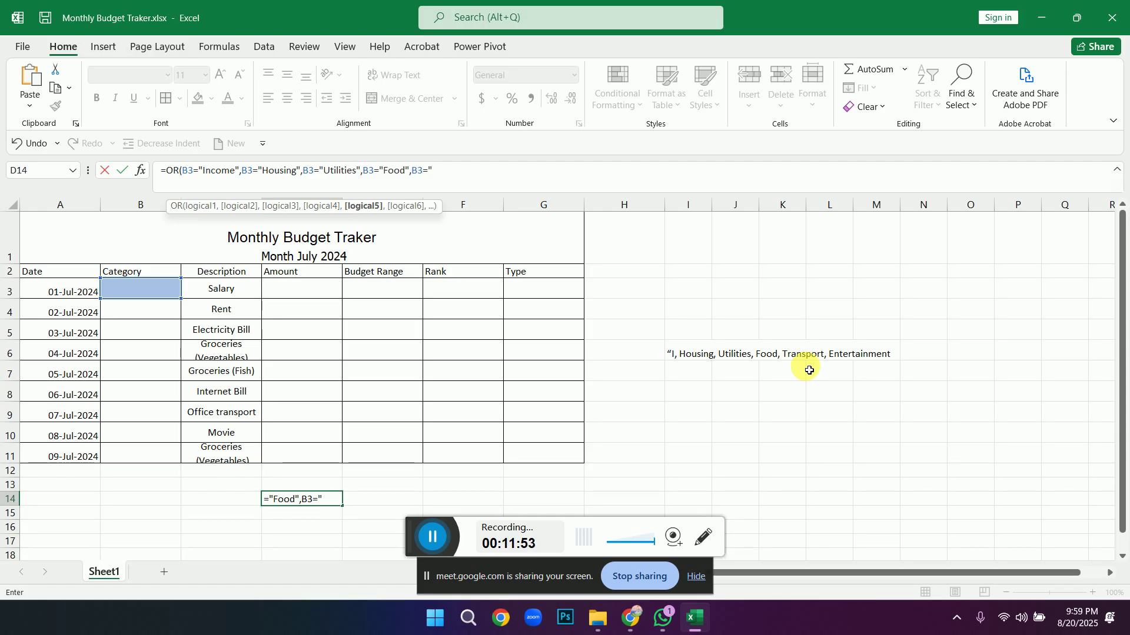
pyautogui.write('"Transpor')
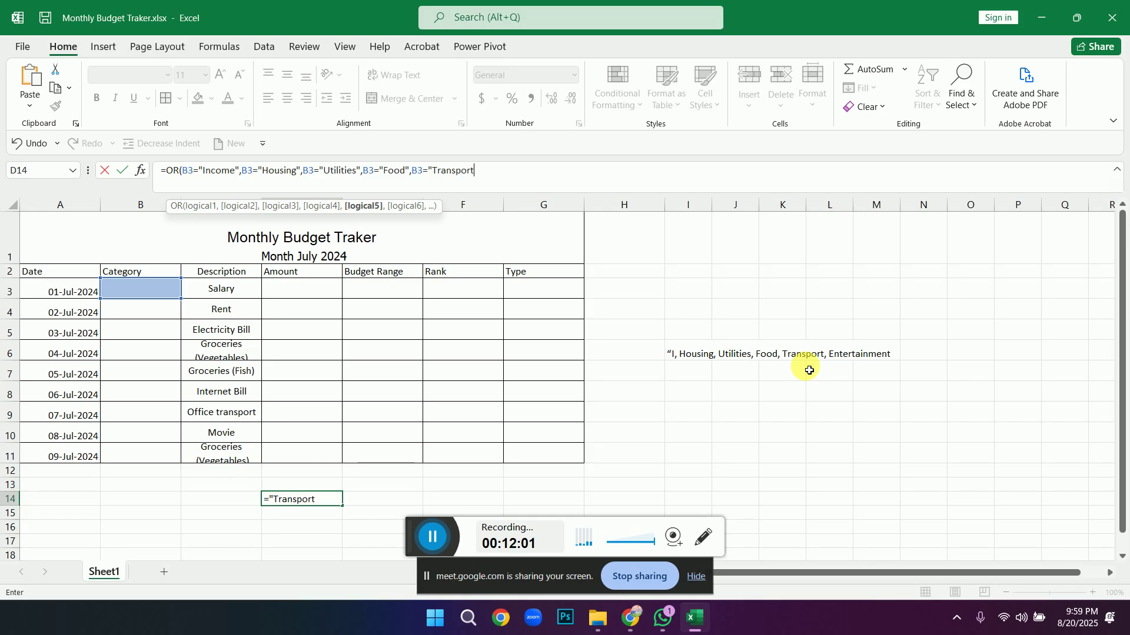
pyautogui.write('t"')
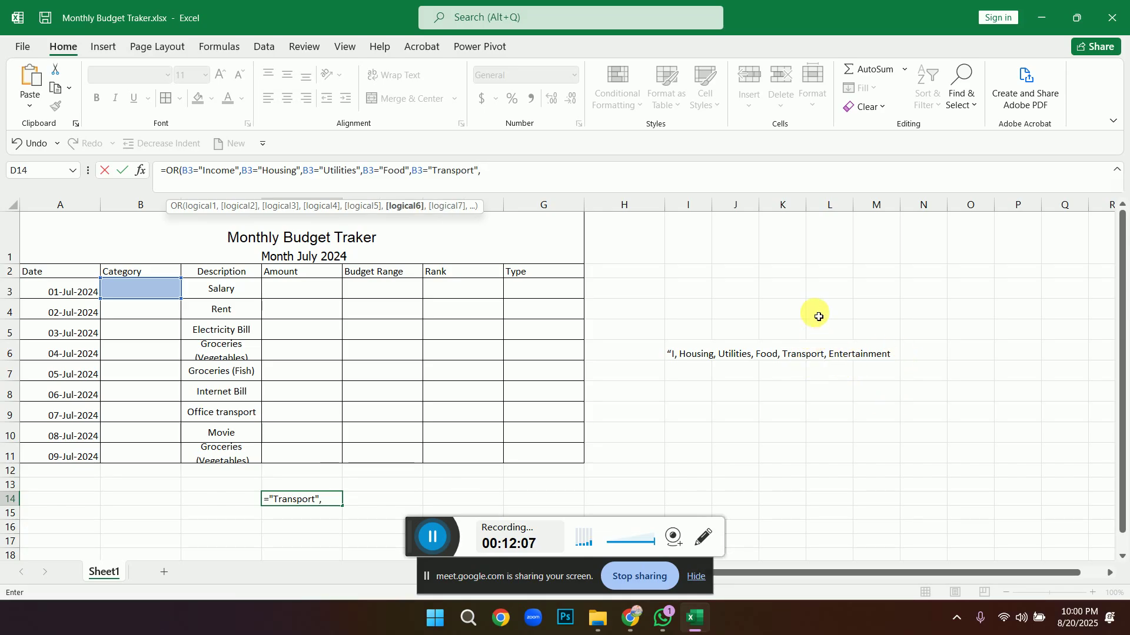
pyautogui.write(',')
# Add B3="Entertainment" as the sixth condition of the OR formula in D14 and enter the formula.
pyautogui.click(148, 296)
pyautogui.write('=')
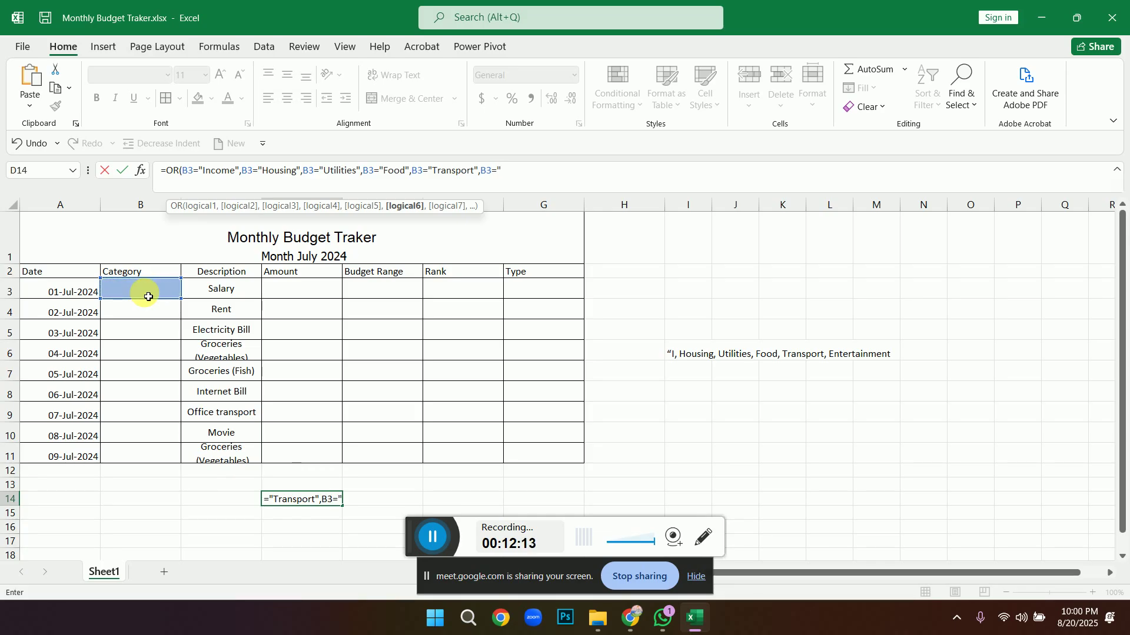
pyautogui.write('"Em')
pyautogui.press('BackSpace')
pyautogui.write('nter')
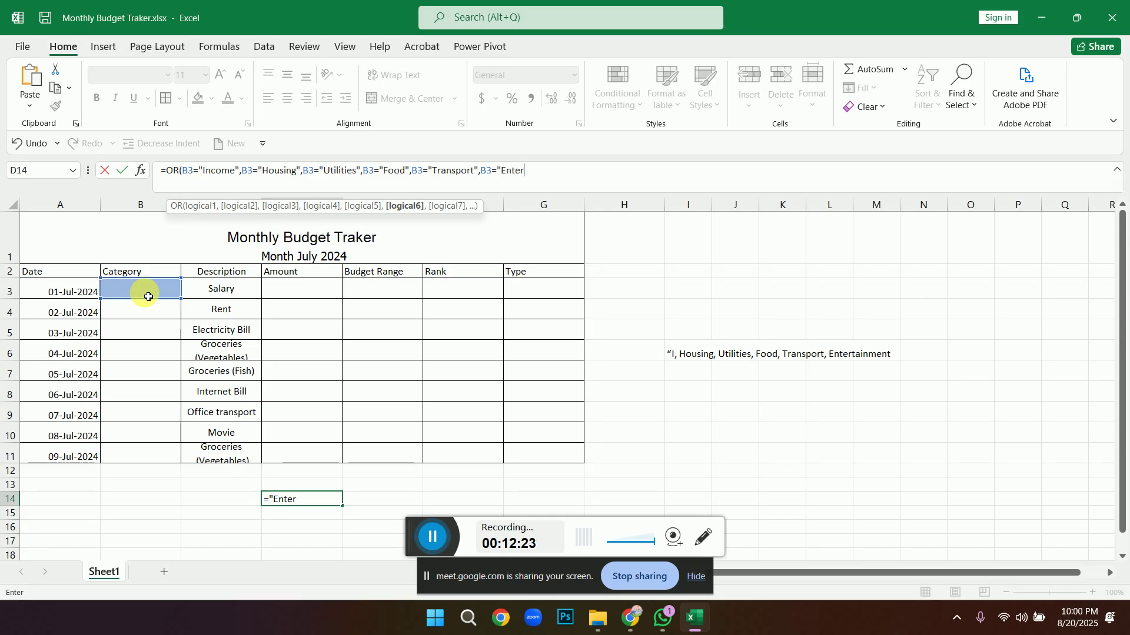
pyautogui.write('tainment')
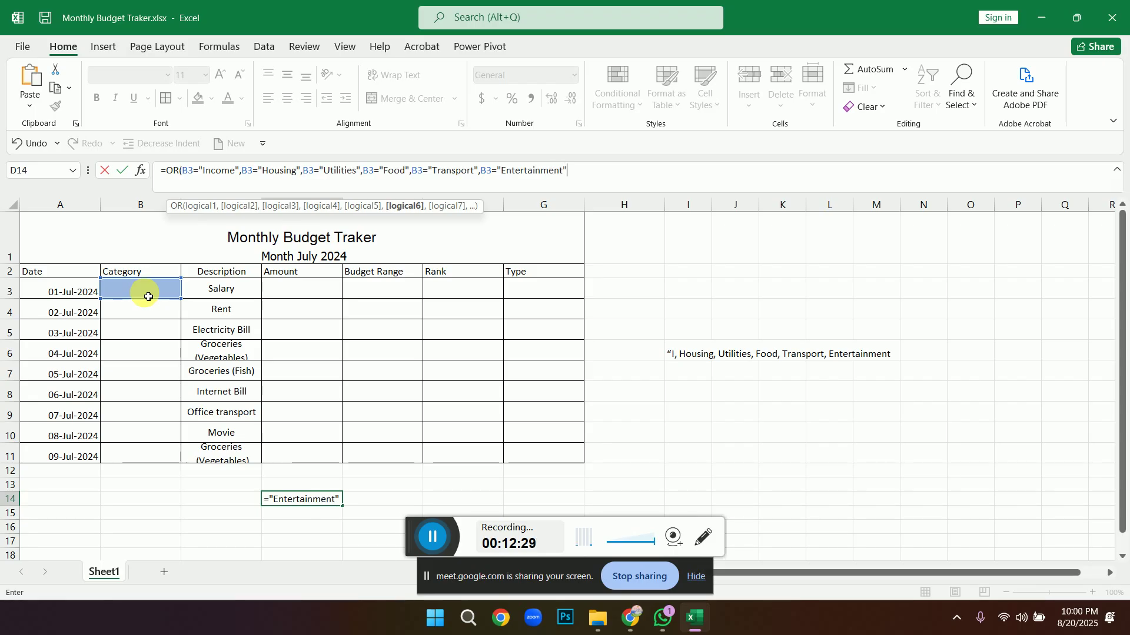
pyautogui.press('Return')
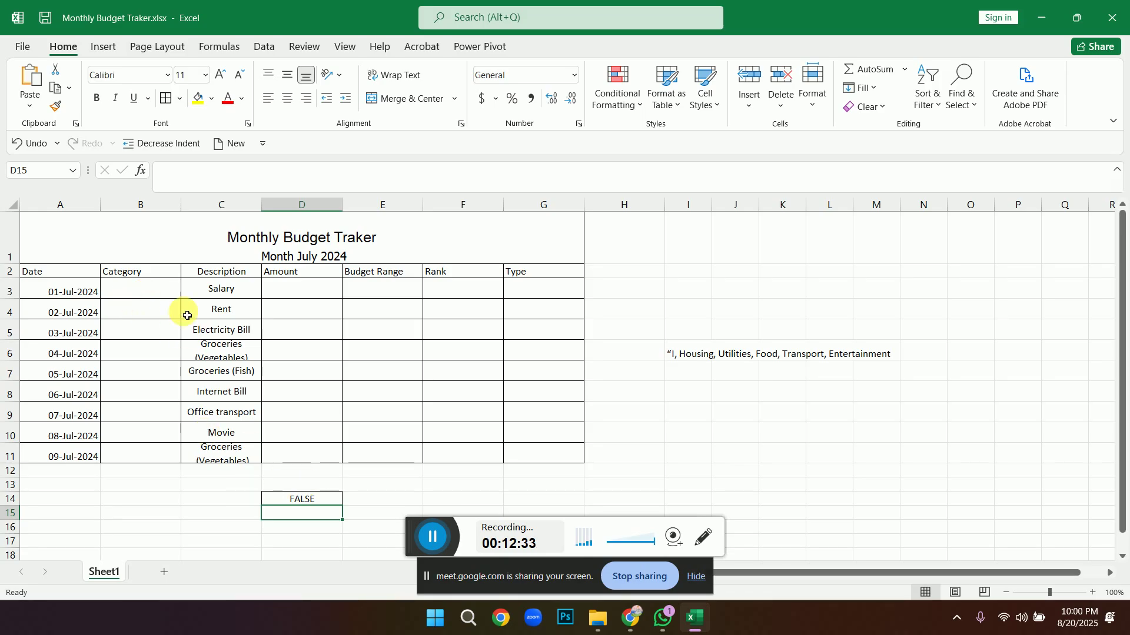
# Enter Income as the category in B3 to test the OR formula.
pyautogui.click(325, 504)
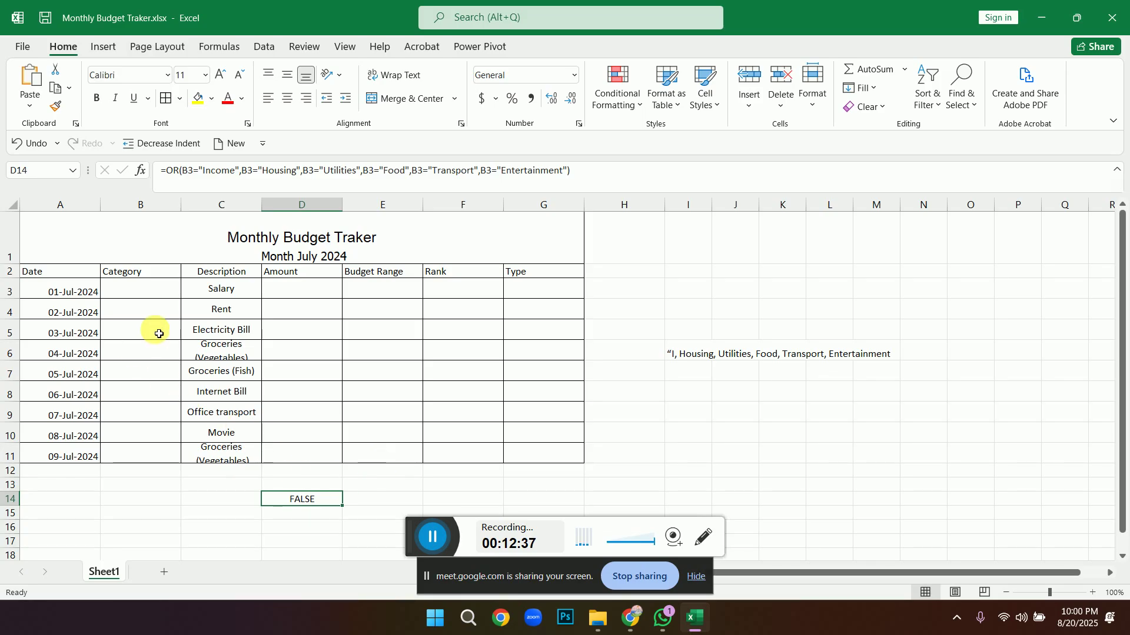
pyautogui.click(131, 297)
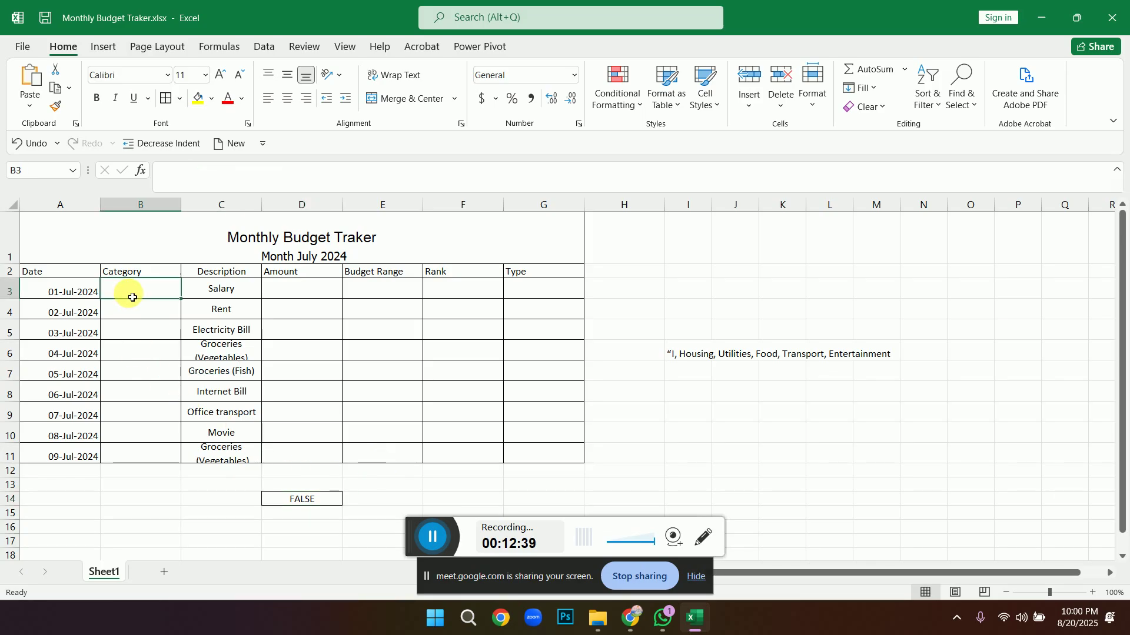
pyautogui.write('Income')
pyautogui.press('Return')
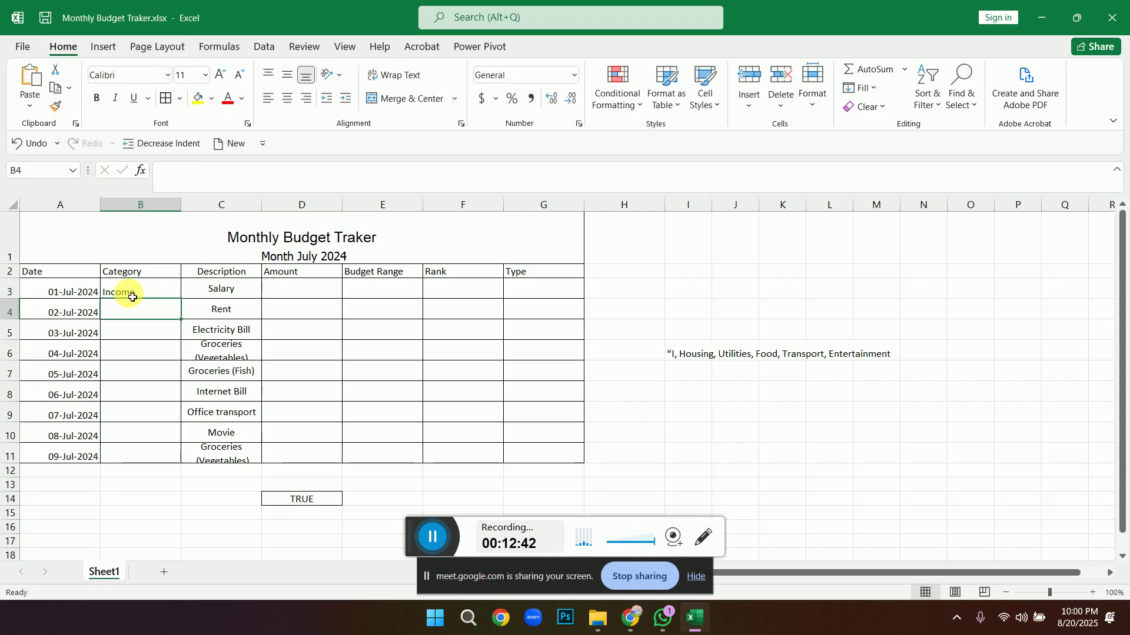
# Copy the complete OR formula text from D14, leaving the cell's formula as it is.
pyautogui.click(305, 498)
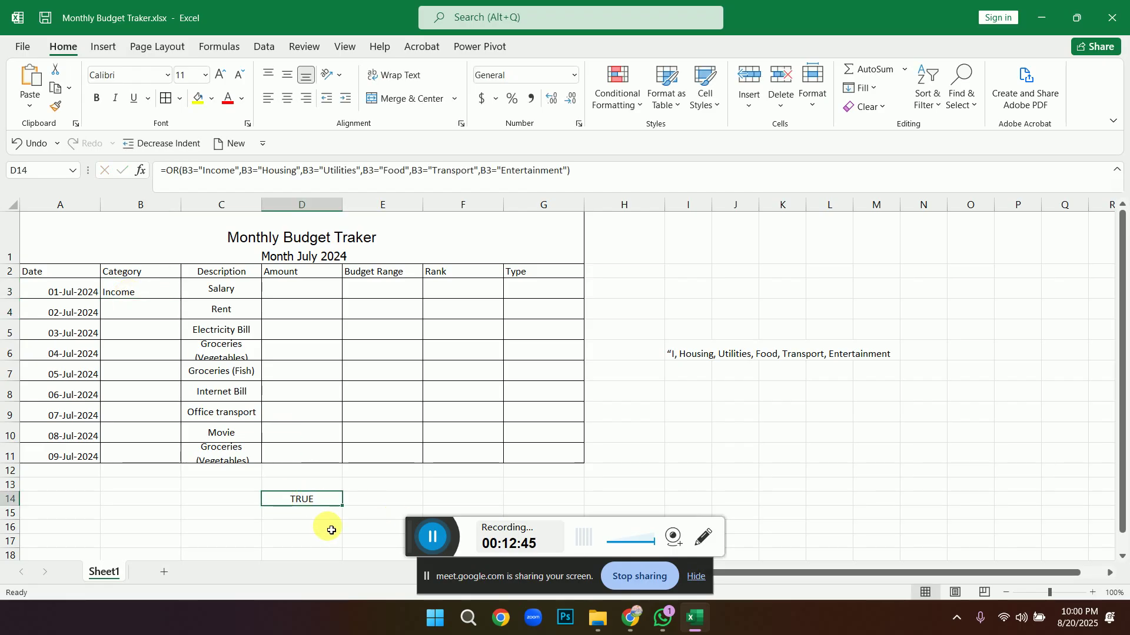
pyautogui.moveTo(329, 527); pyautogui.dragTo(298, 494)
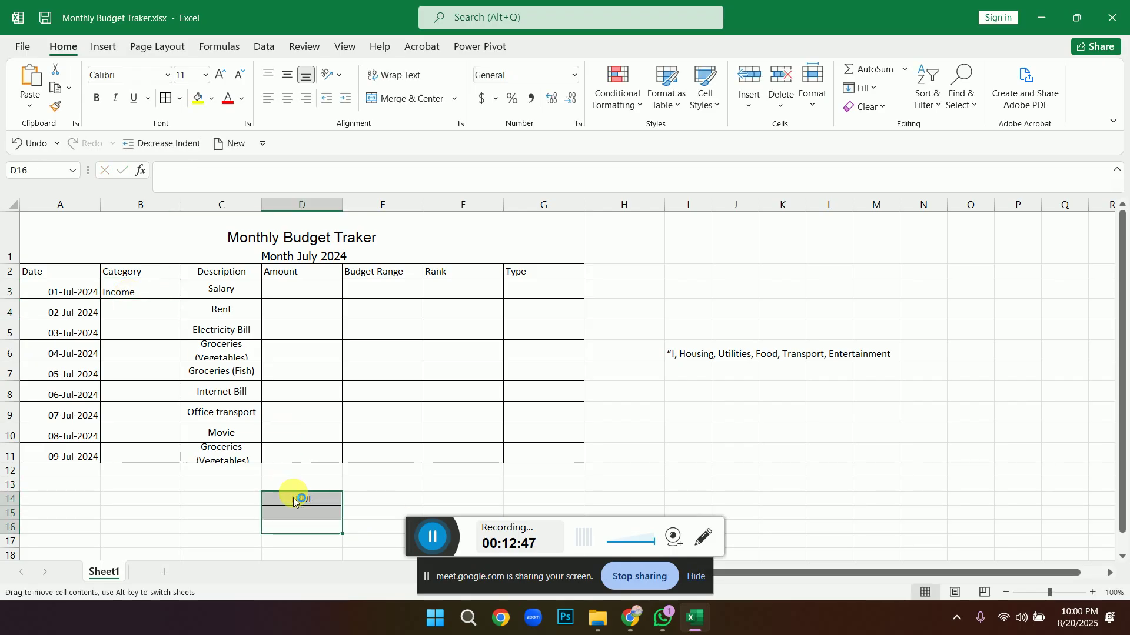
pyautogui.click(302, 502)
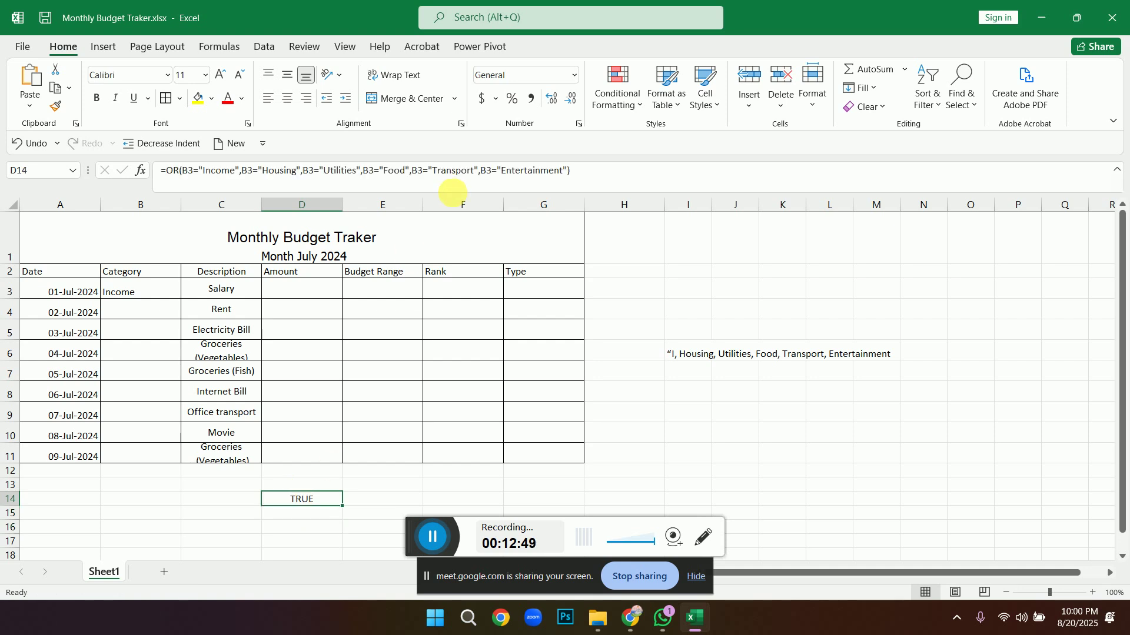
pyautogui.moveTo(569, 171); pyautogui.dragTo(139, 188)
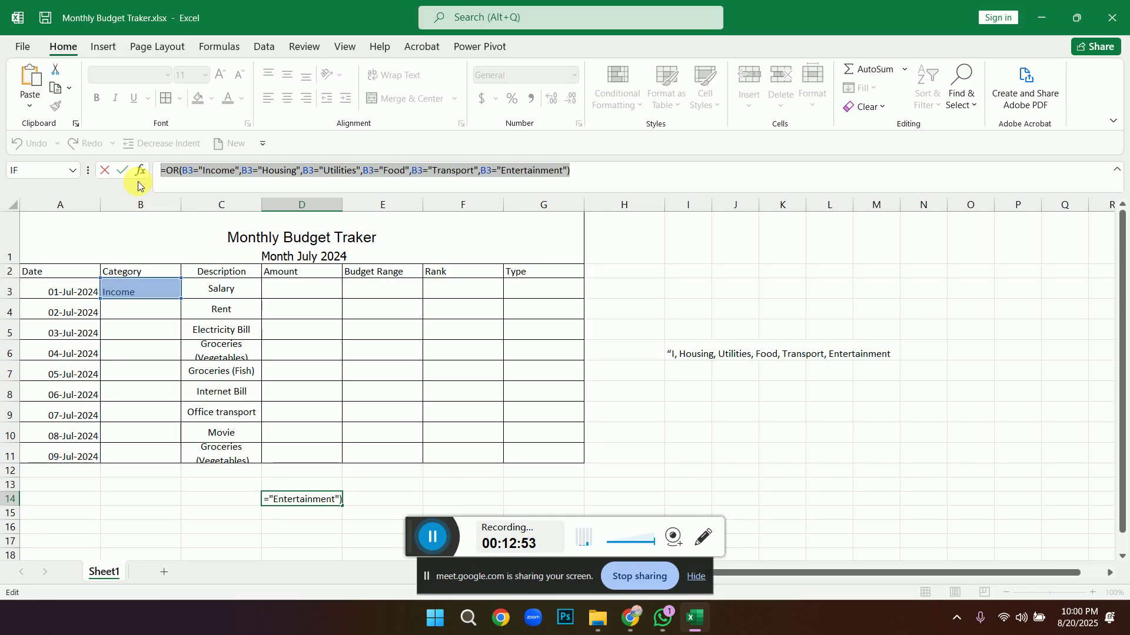
pyautogui.press('Return')
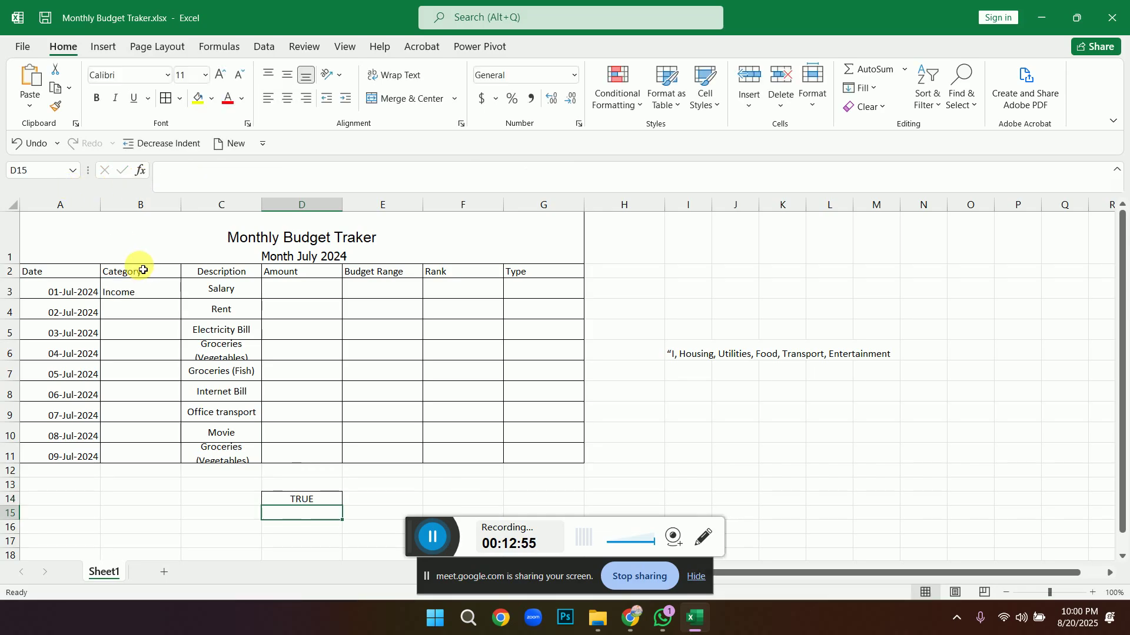
# Apply custom data validation to the Category cells B3:B11, using the copied OR formula as the validation formula.
pyautogui.moveTo(146, 288); pyautogui.dragTo(146, 459)
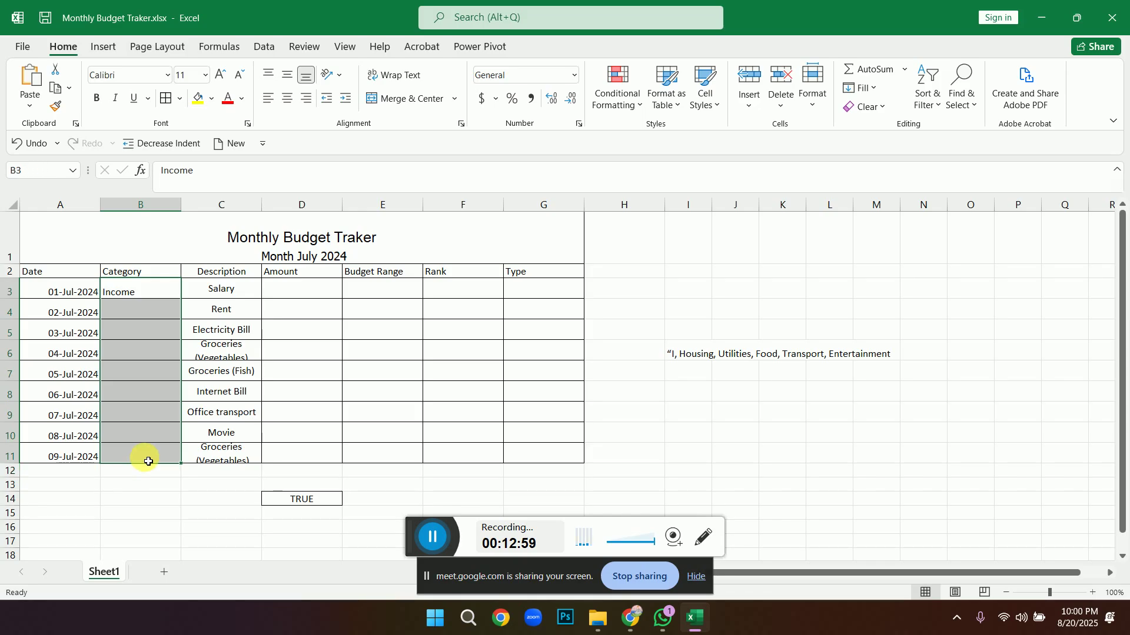
pyautogui.click(264, 47)
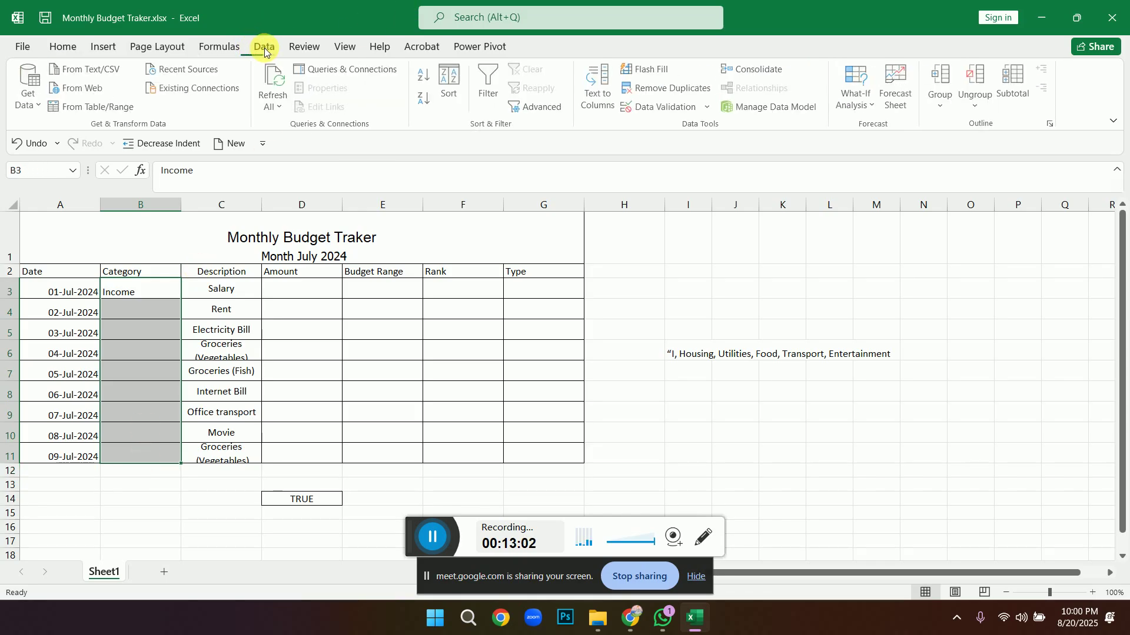
pyautogui.click(709, 108)
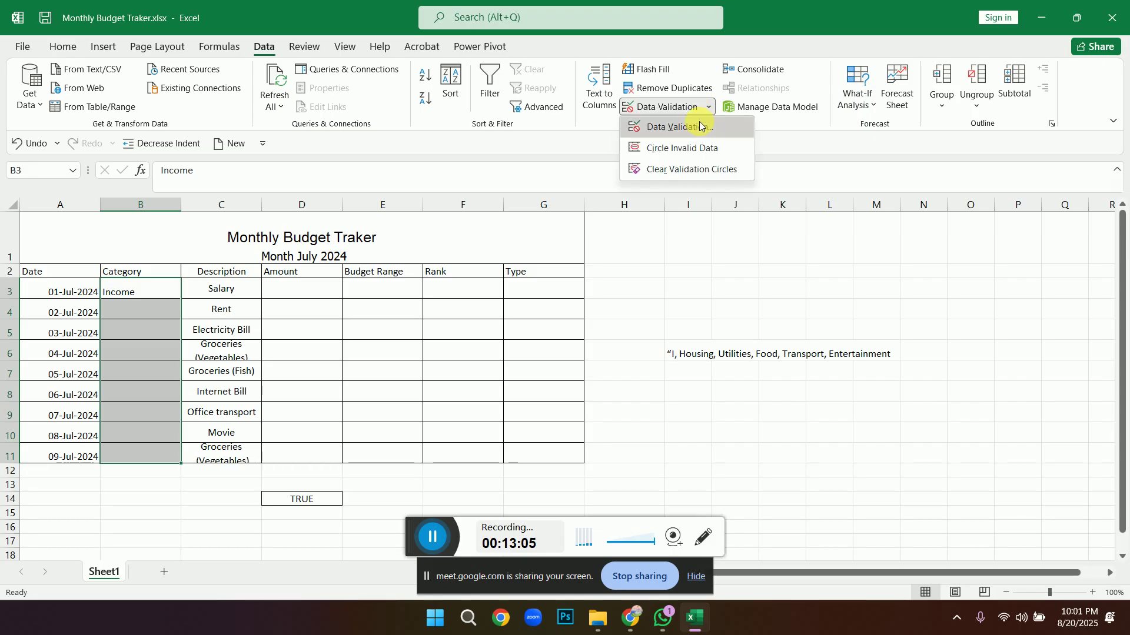
pyautogui.click(699, 126)
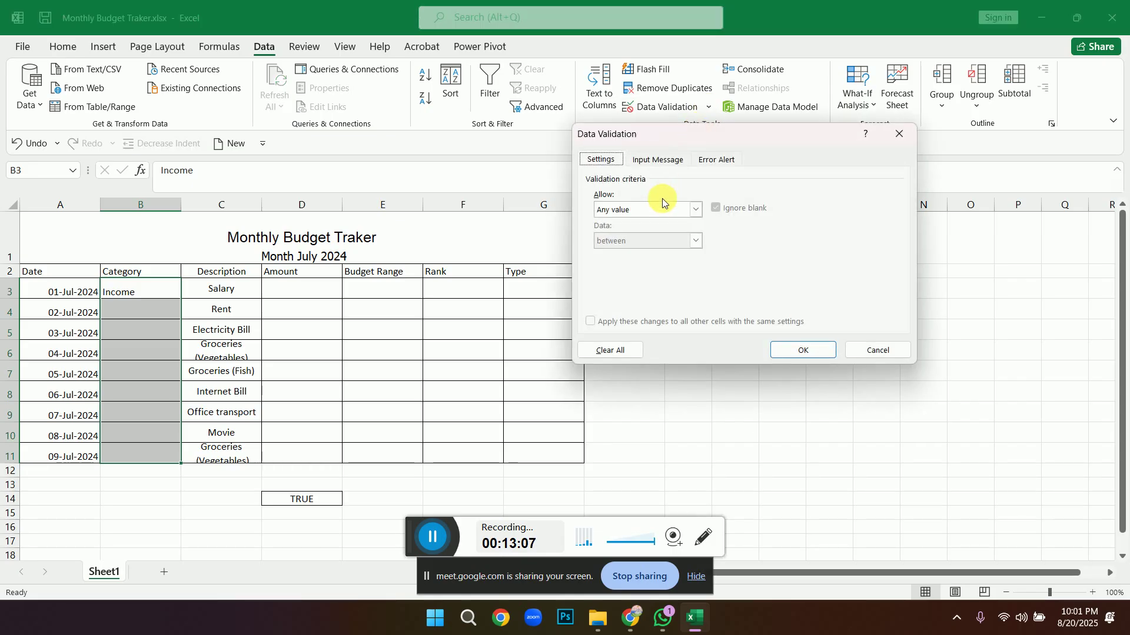
pyautogui.click(695, 211)
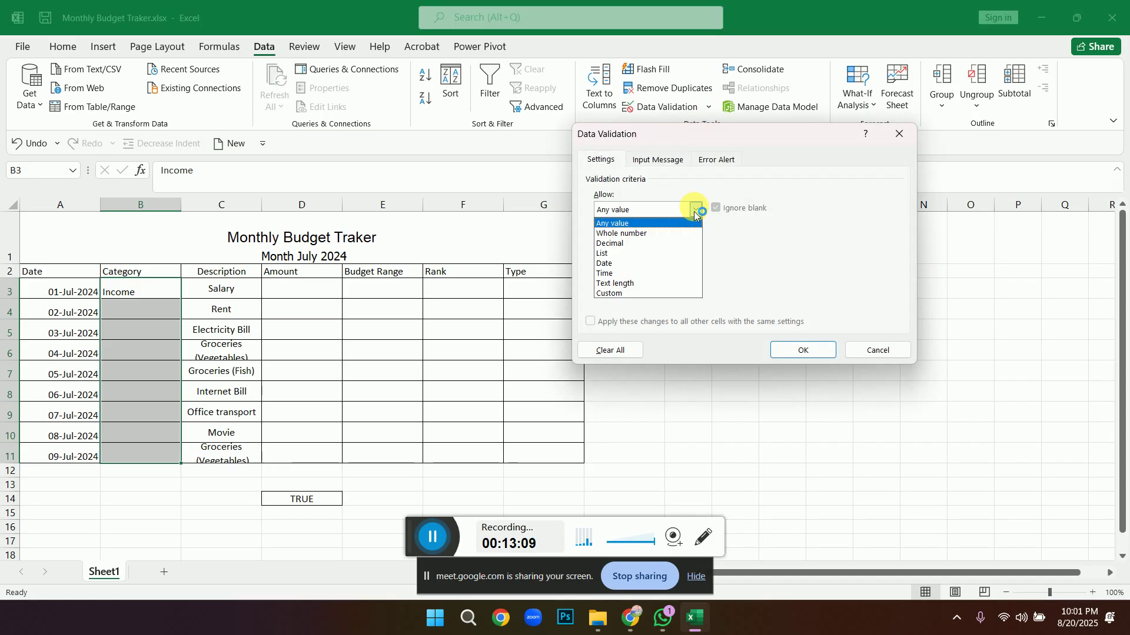
pyautogui.click(655, 291)
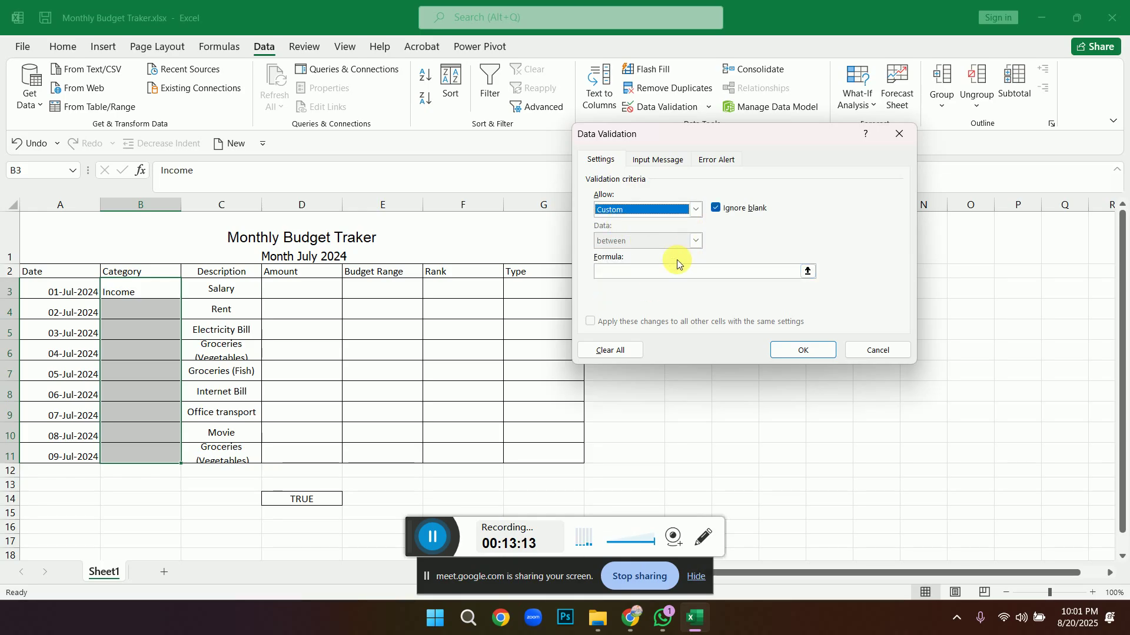
pyautogui.click(622, 275)
pyautogui.hotkey('ctrl', 'v')
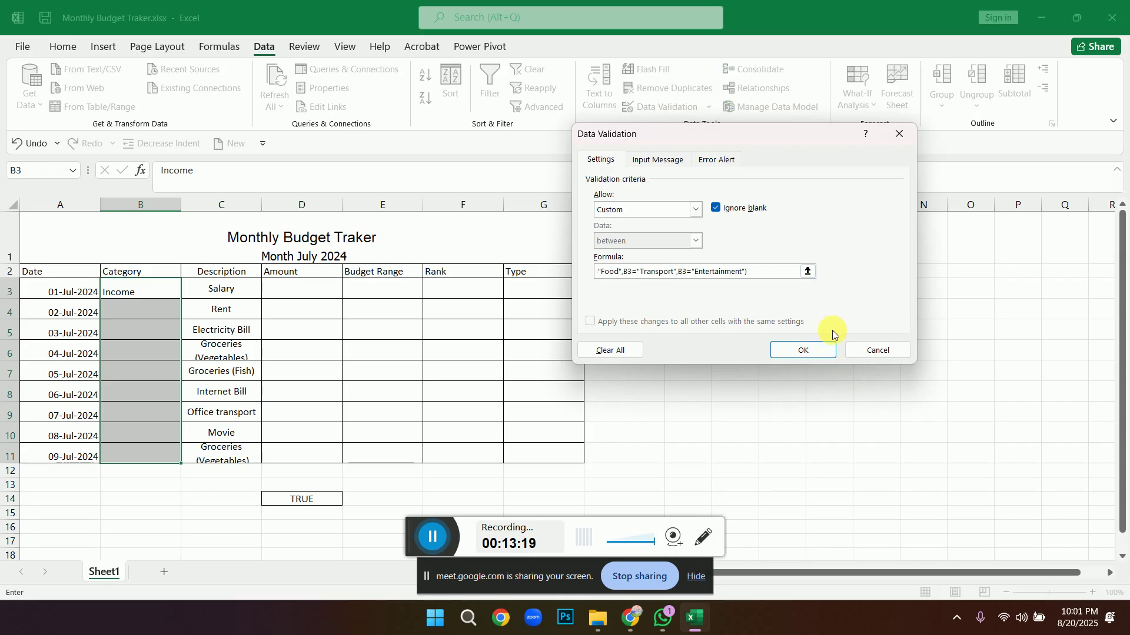
pyautogui.click(800, 351)
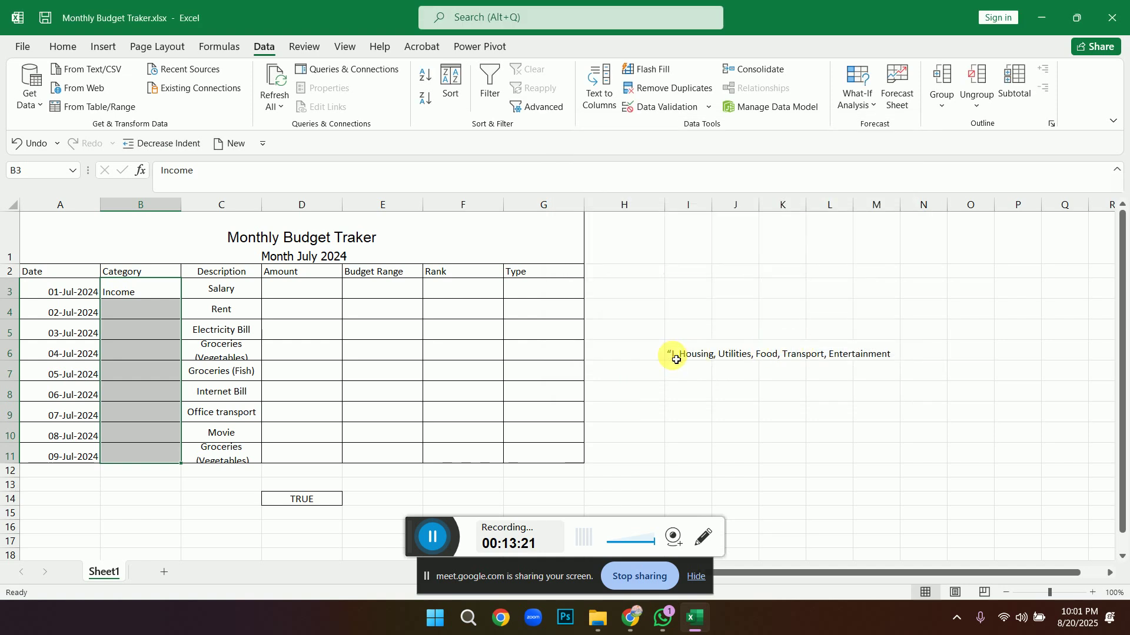
pyautogui.click(635, 359)
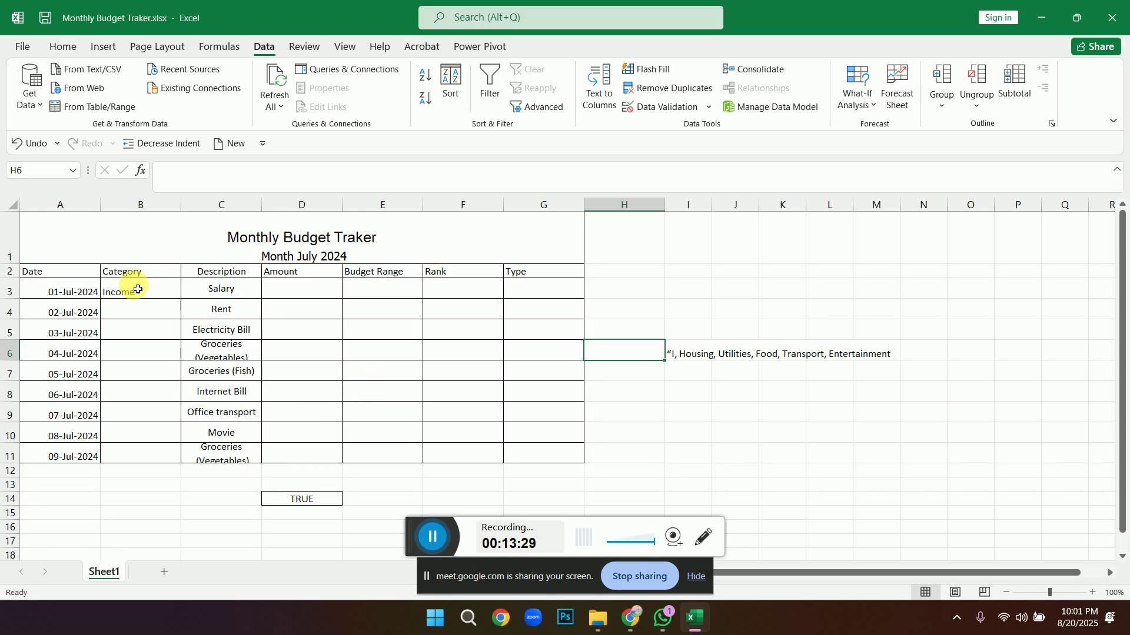
pyautogui.click(306, 498)
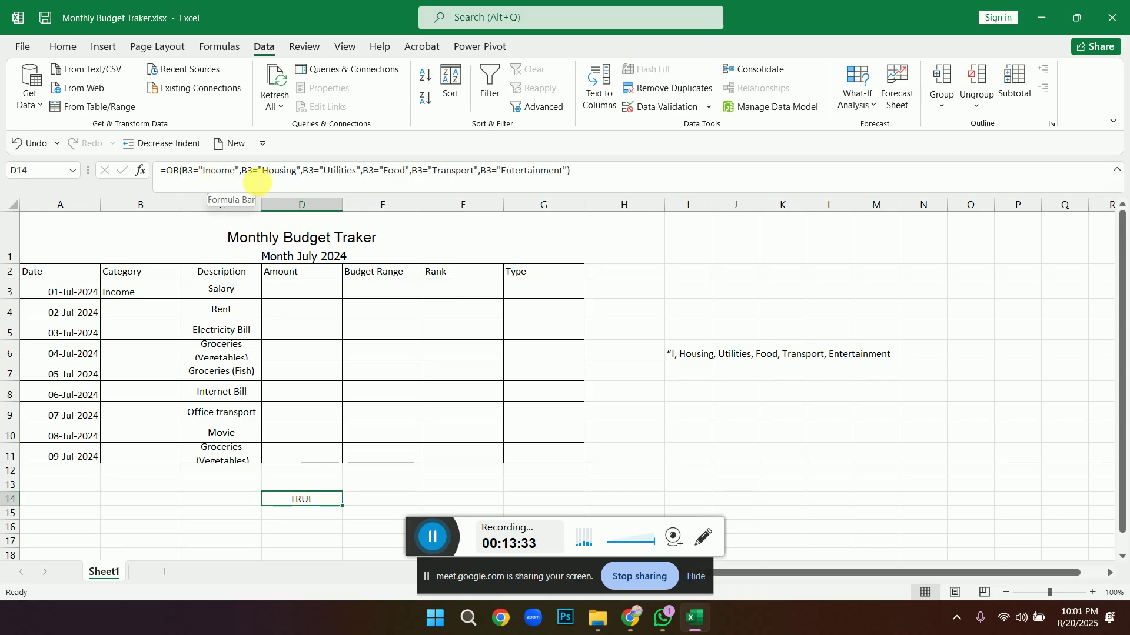
pyautogui.click(439, 537)
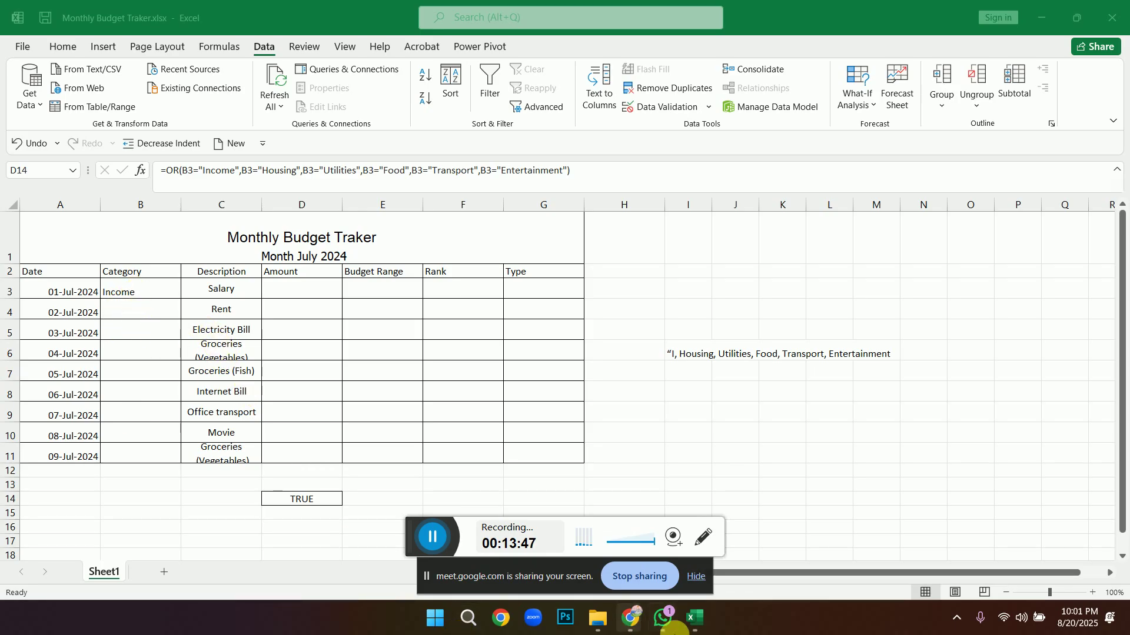
# Consult the sample budget table on page 6 of Job-222.pdf in Chrome and enter Housing as the category in B4 of the Excel sheet.
pyautogui.moveTo(629, 618)
pyautogui.click(559, 564)
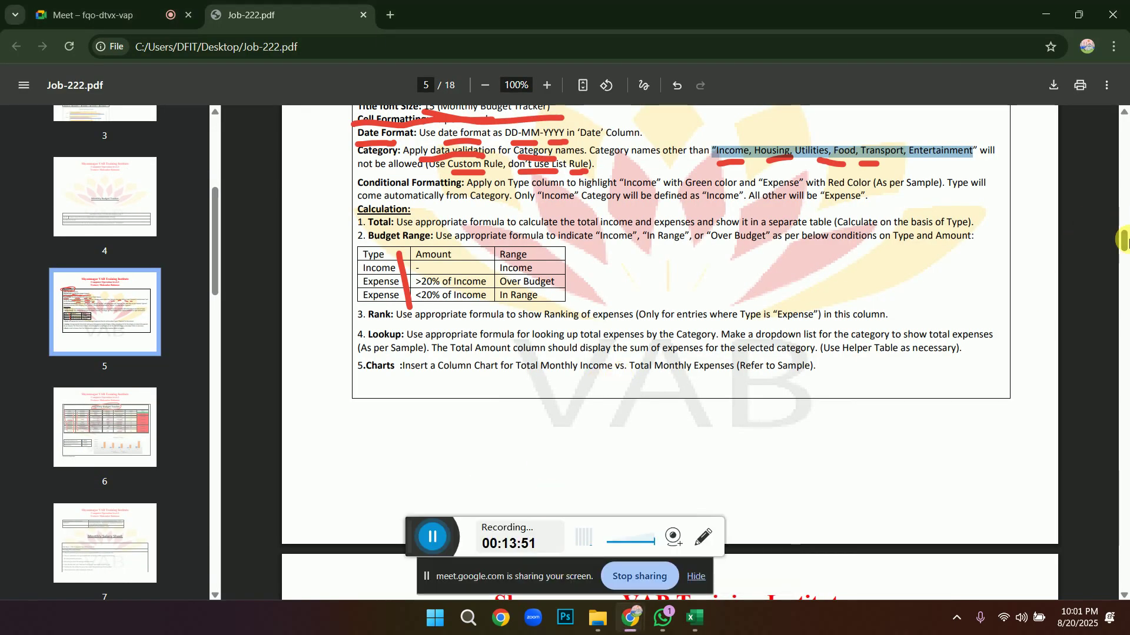
pyautogui.moveTo(1124, 241); pyautogui.dragTo(1124, 265)
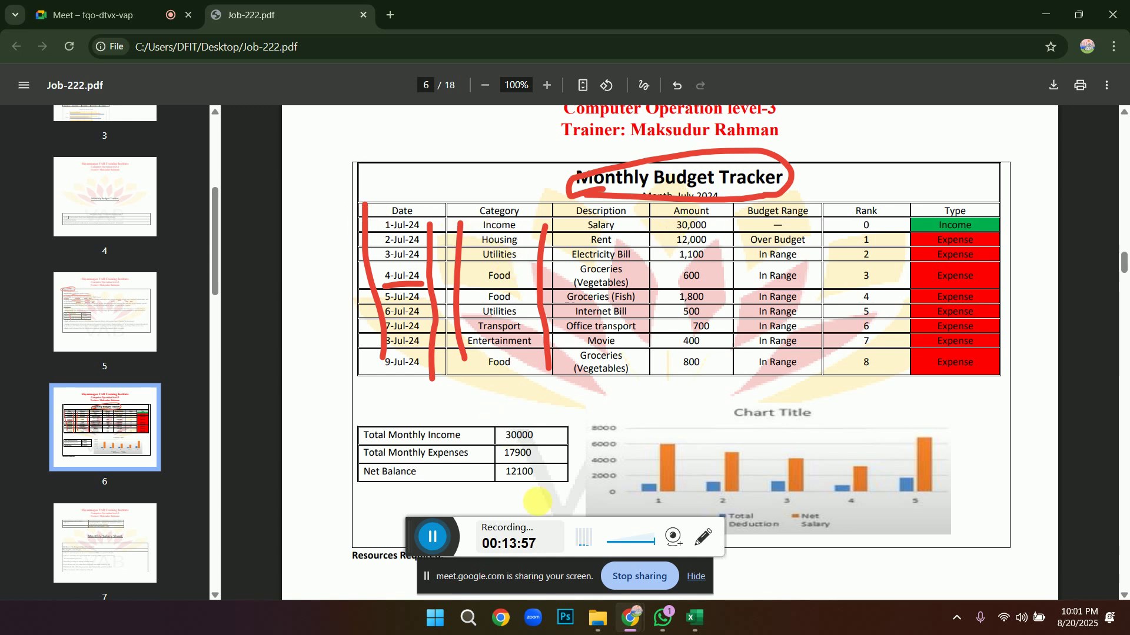
pyautogui.click(694, 619)
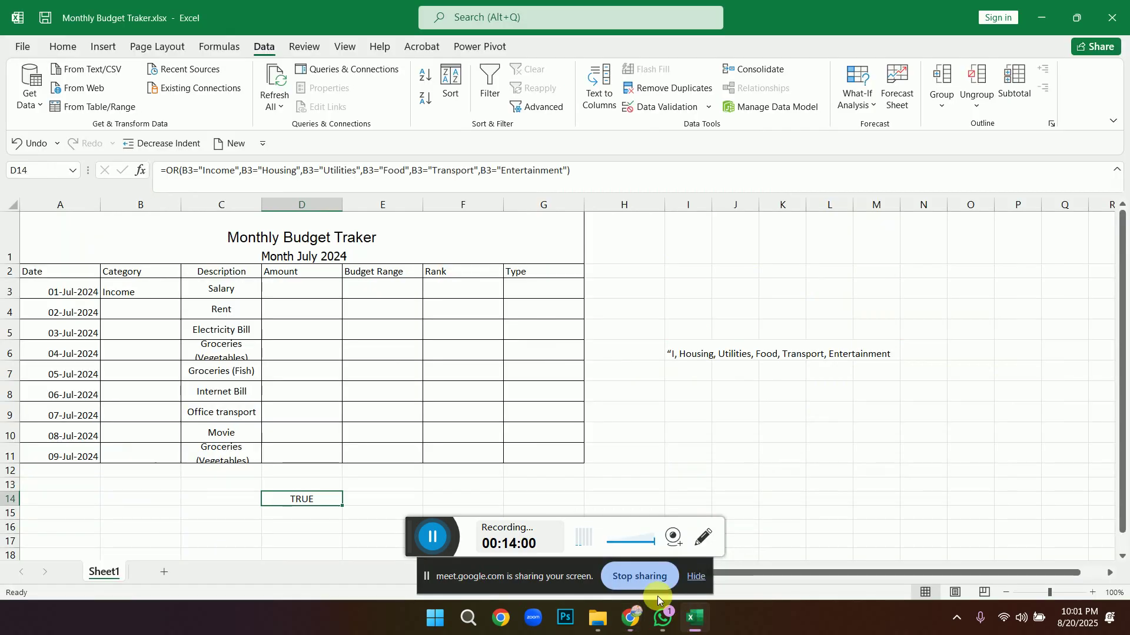
pyautogui.click(155, 310)
pyautogui.write('Housing')
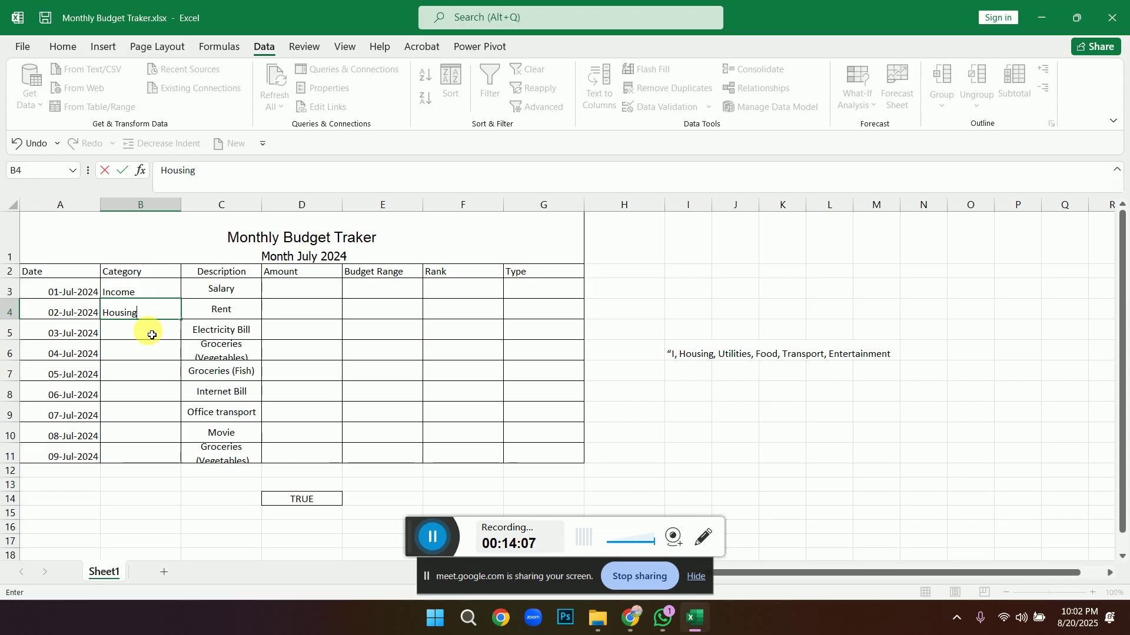
pyautogui.click(147, 336)
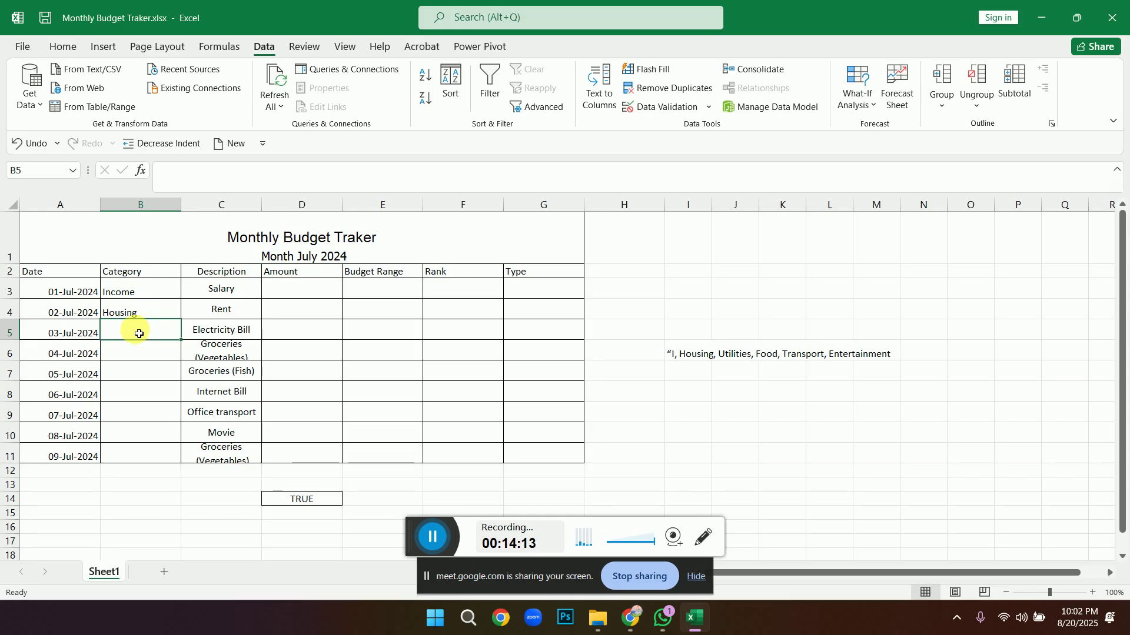
# Enter Utilities as the category for the Electricity Bill row in B5, correcting its spelling to satisfy the validation rule.
pyautogui.write('Utilites')
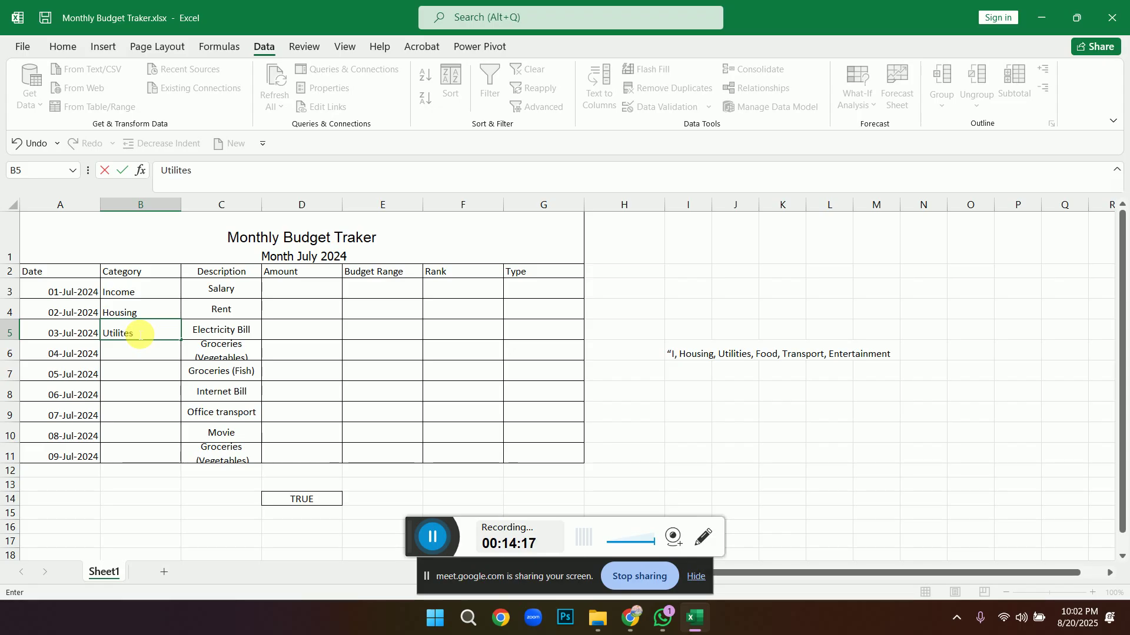
pyautogui.press('Return')
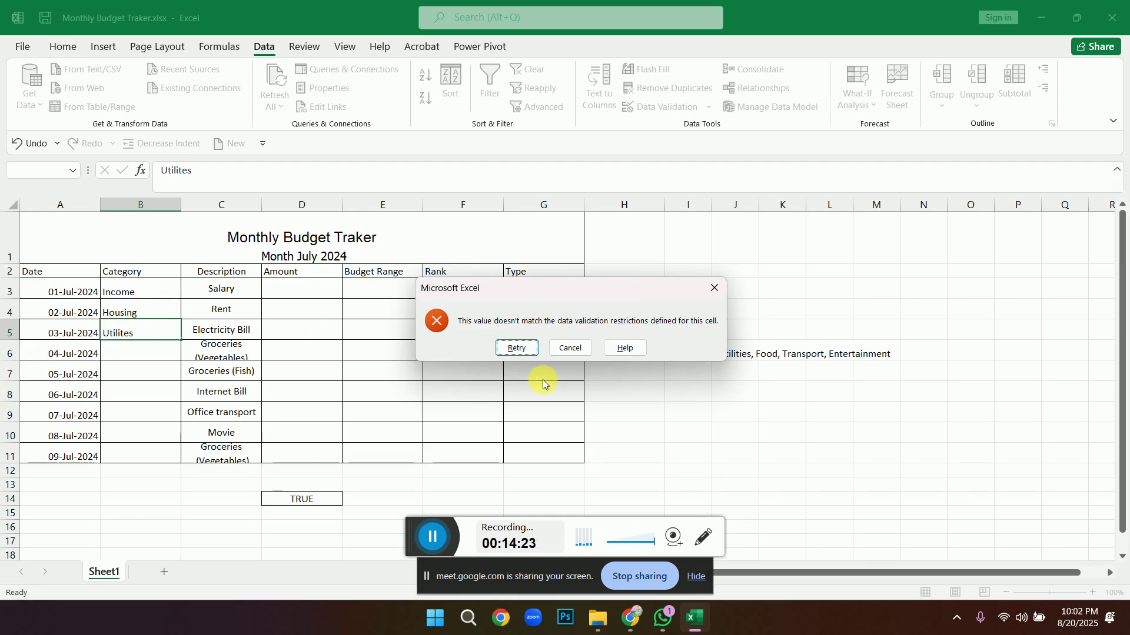
pyautogui.click(517, 347)
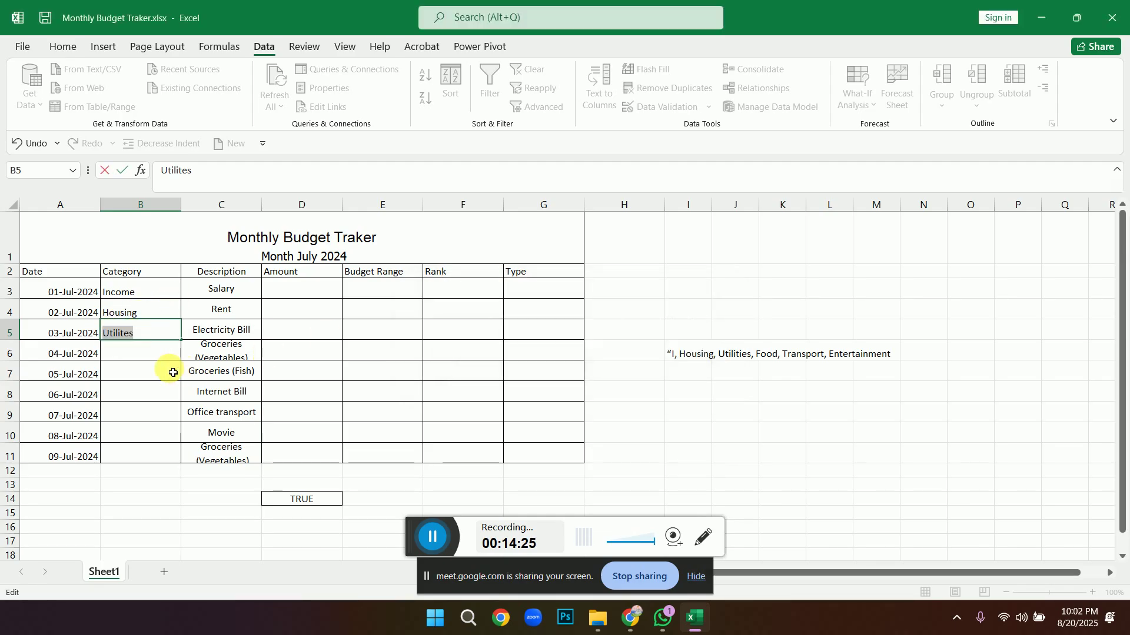
pyautogui.click(140, 339)
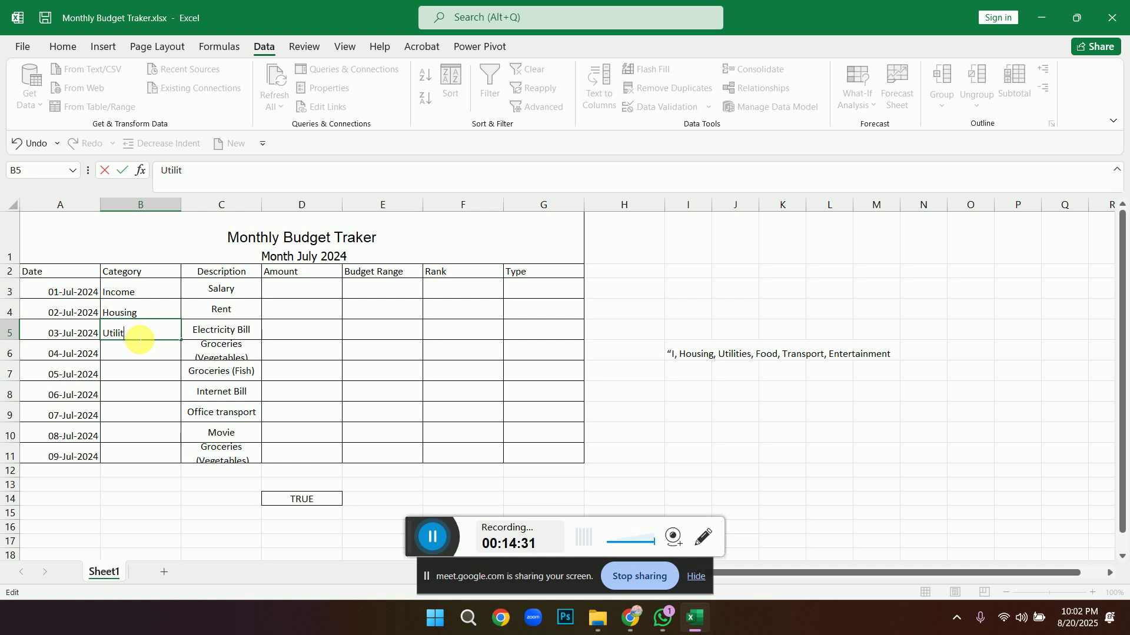
pyautogui.write('ies')
pyautogui.press('Return')
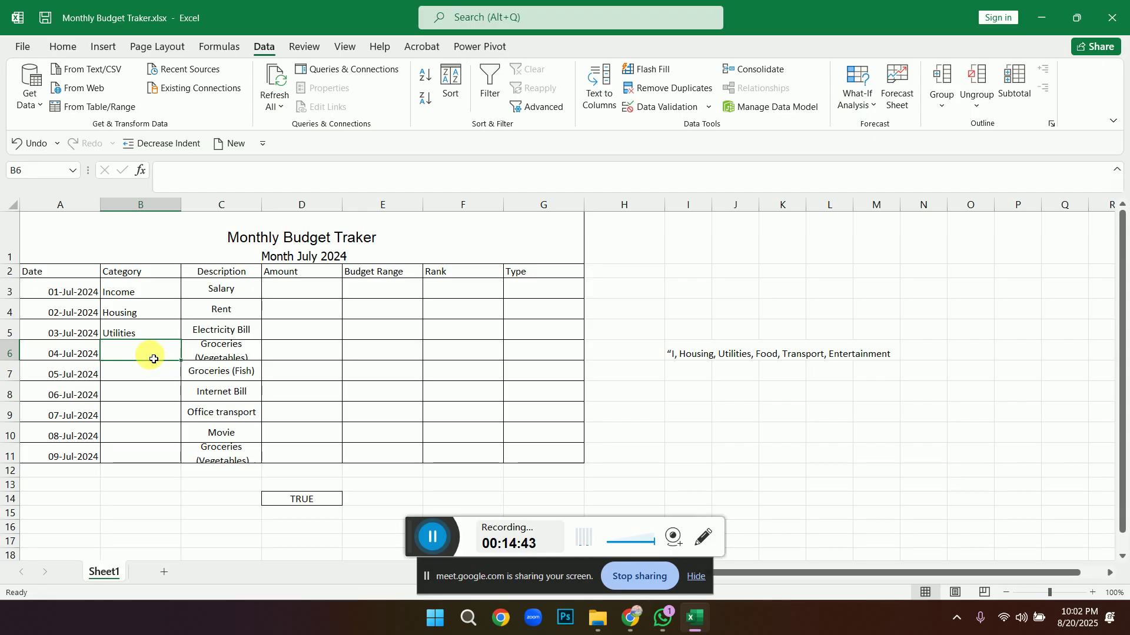
# Enter Food as the category in B6 and fill it down to B7.
pyautogui.write('Food')
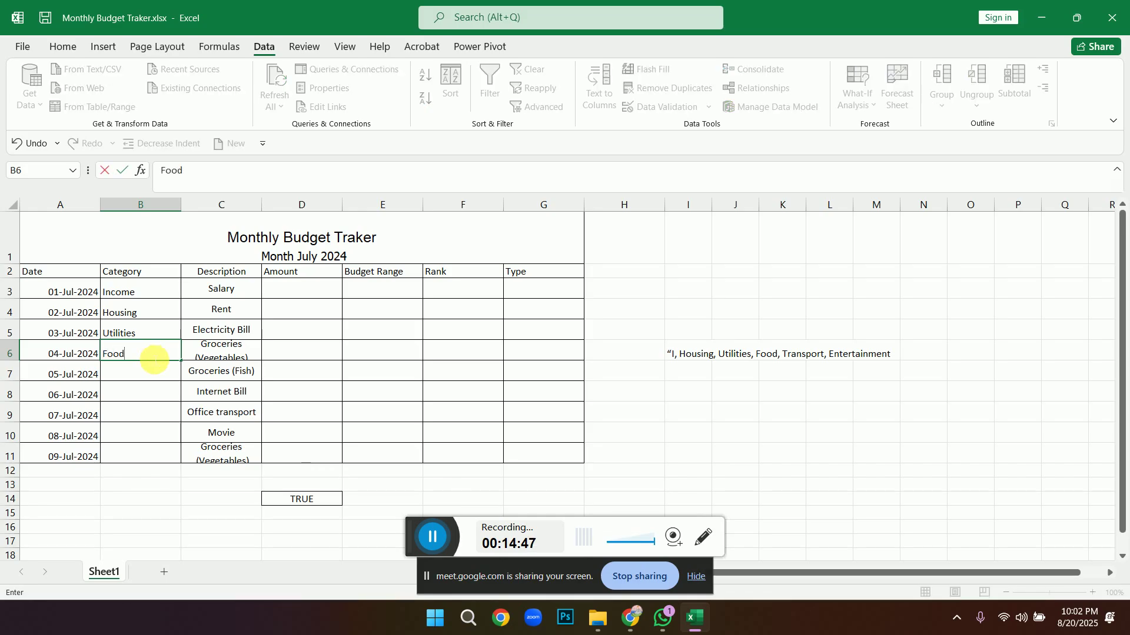
pyautogui.hotkey('ctrl', 'Return')
pyautogui.moveTo(186, 370); pyautogui.dragTo(183, 373)
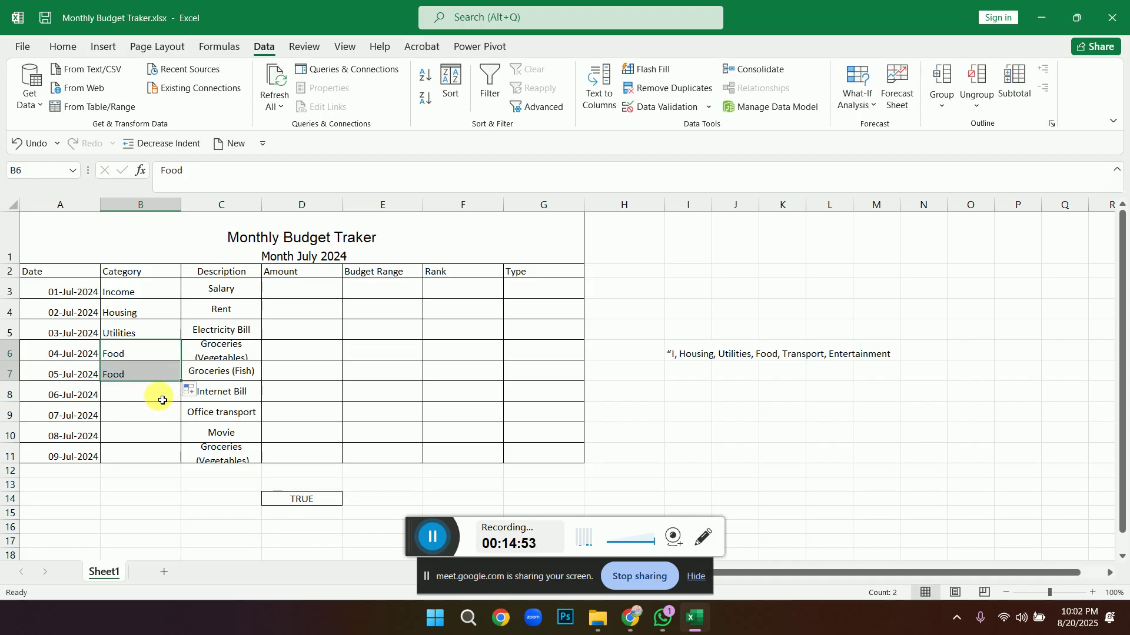
# Check the Internet Bill category in Job-222.pdf in Chrome and enter Utilities in B8 of the Excel sheet.
pyautogui.click(162, 400)
pyautogui.moveTo(627, 628)
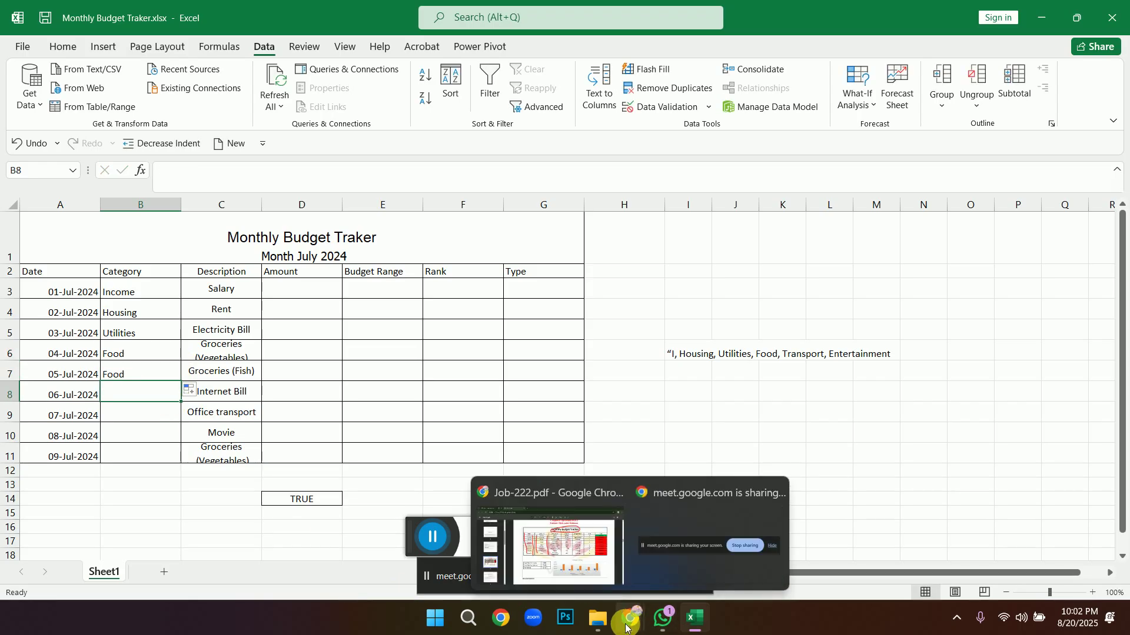
pyautogui.click(585, 574)
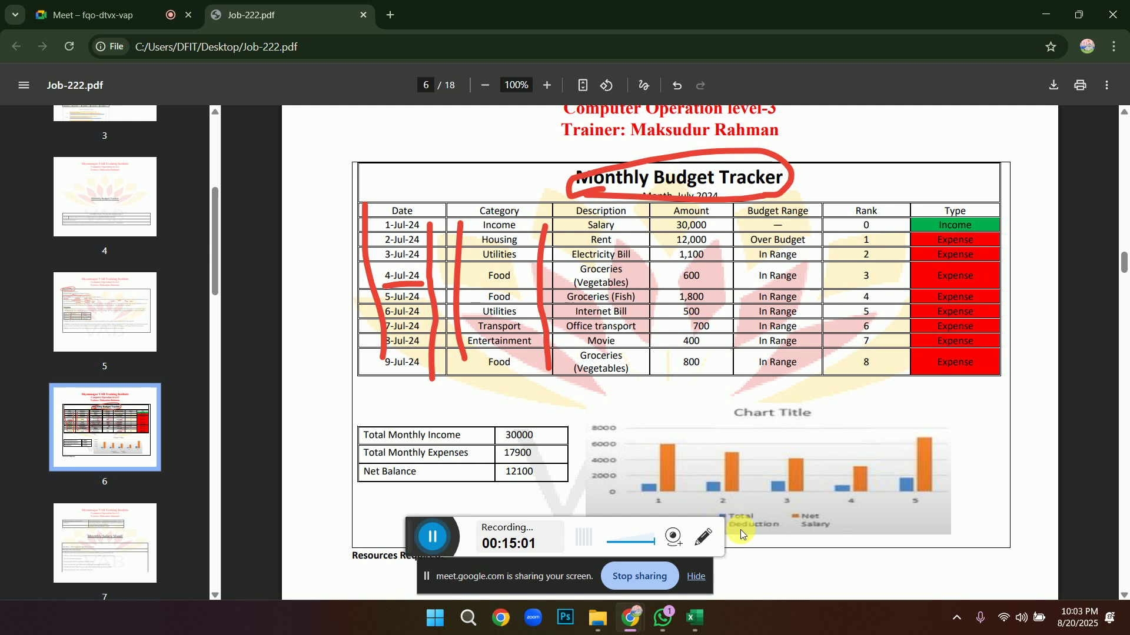
pyautogui.click(687, 618)
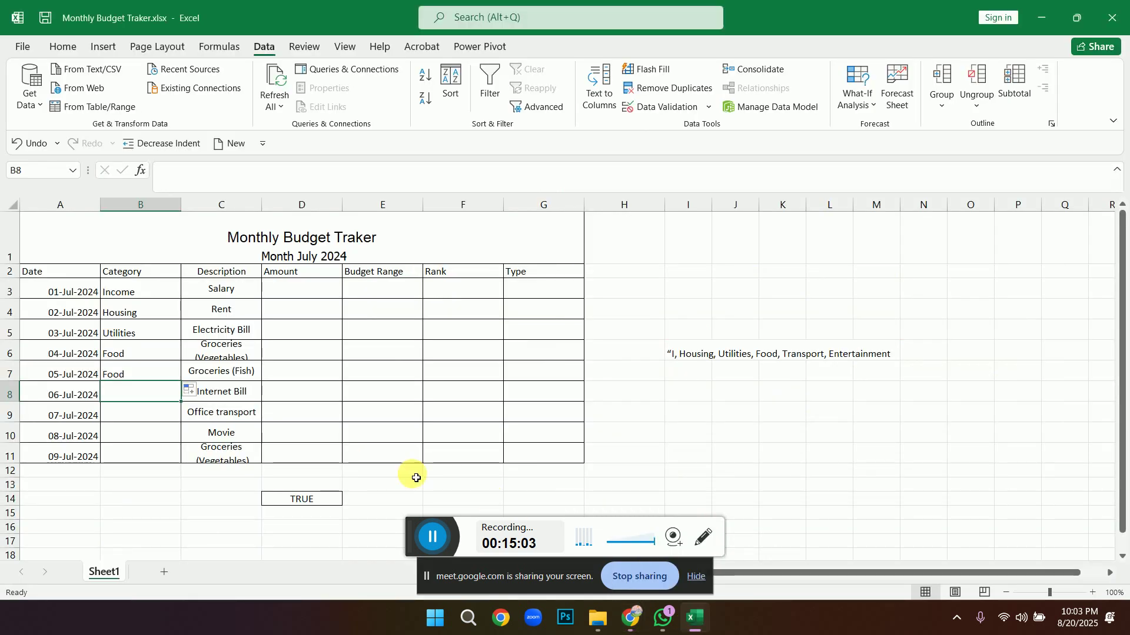
pyautogui.write('Utilities')
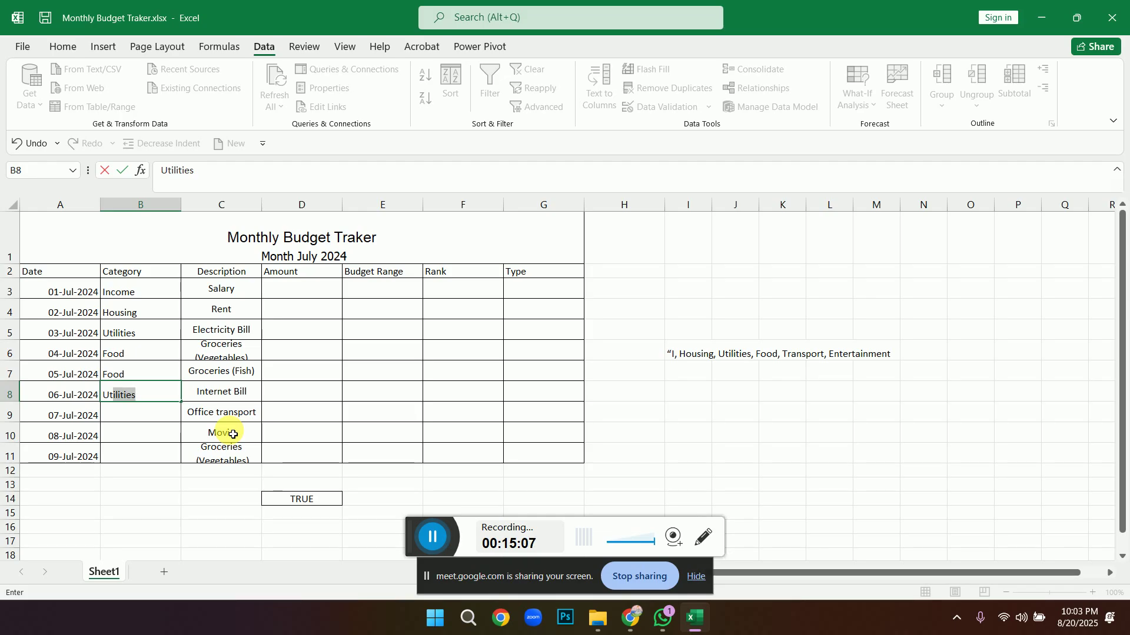
pyautogui.click(233, 434)
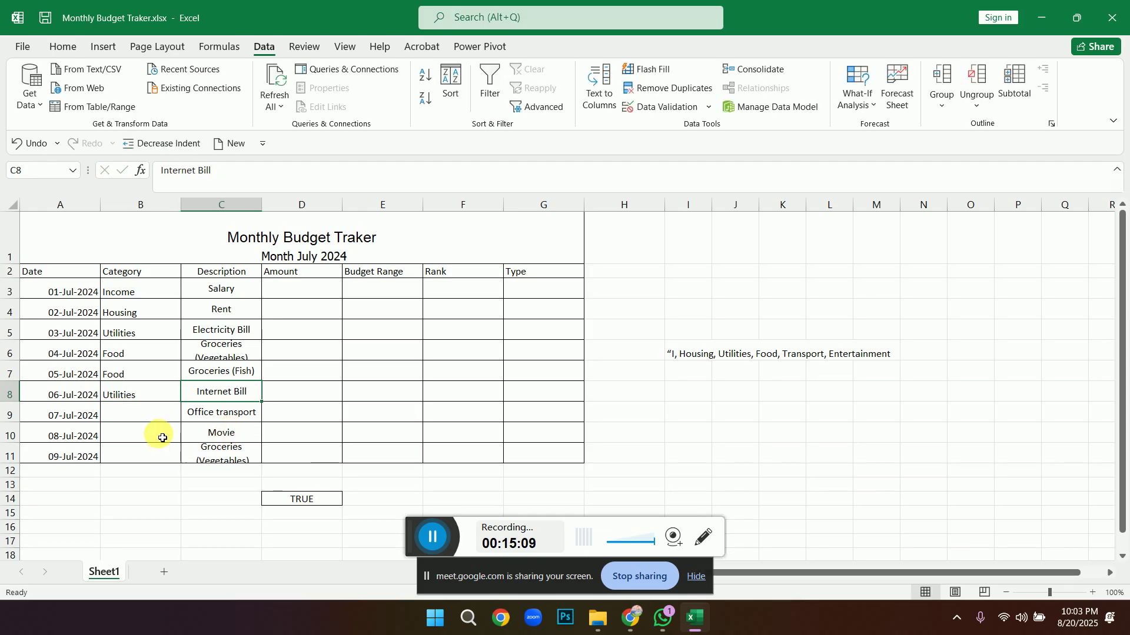
# Enter Transport as the category in B9 and Entertainment in B10.
pyautogui.click(139, 415)
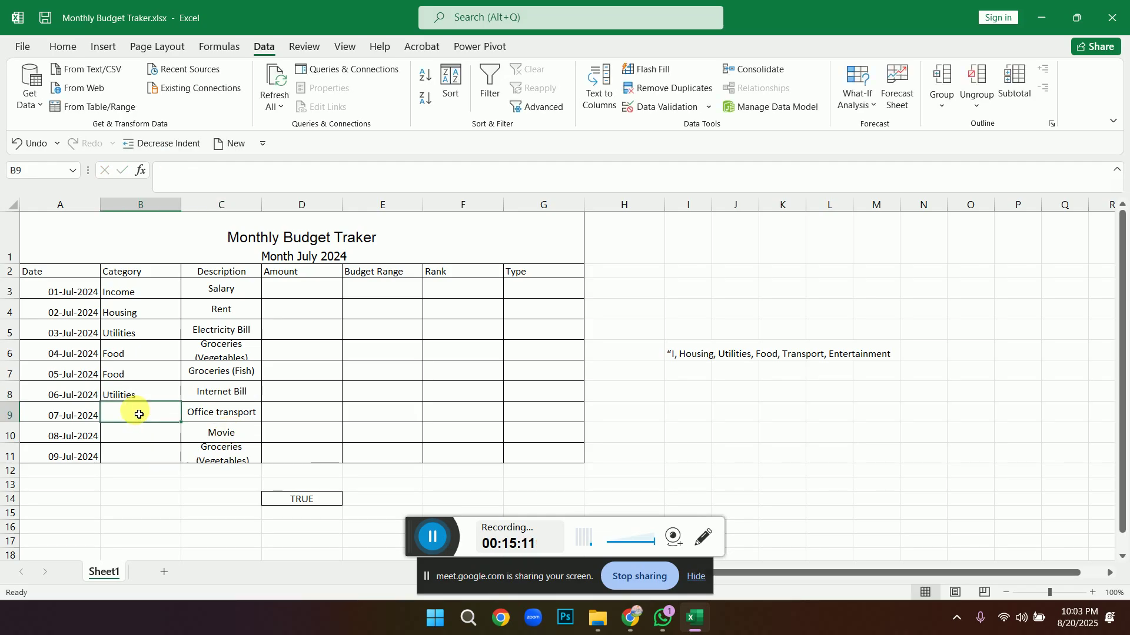
pyautogui.write('Transport')
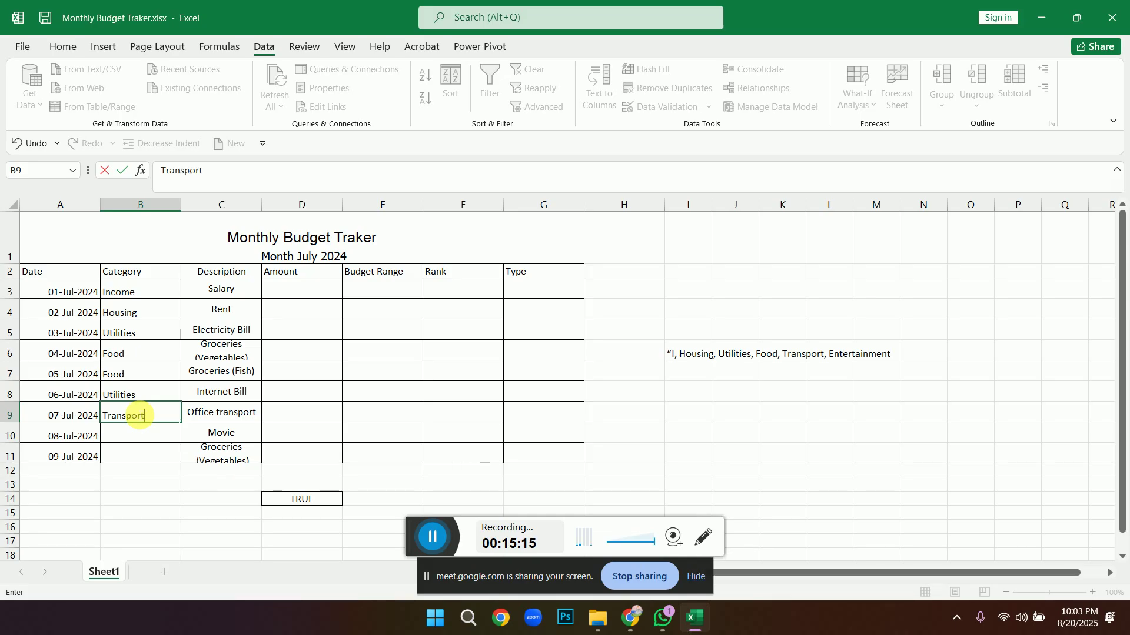
pyautogui.click(151, 435)
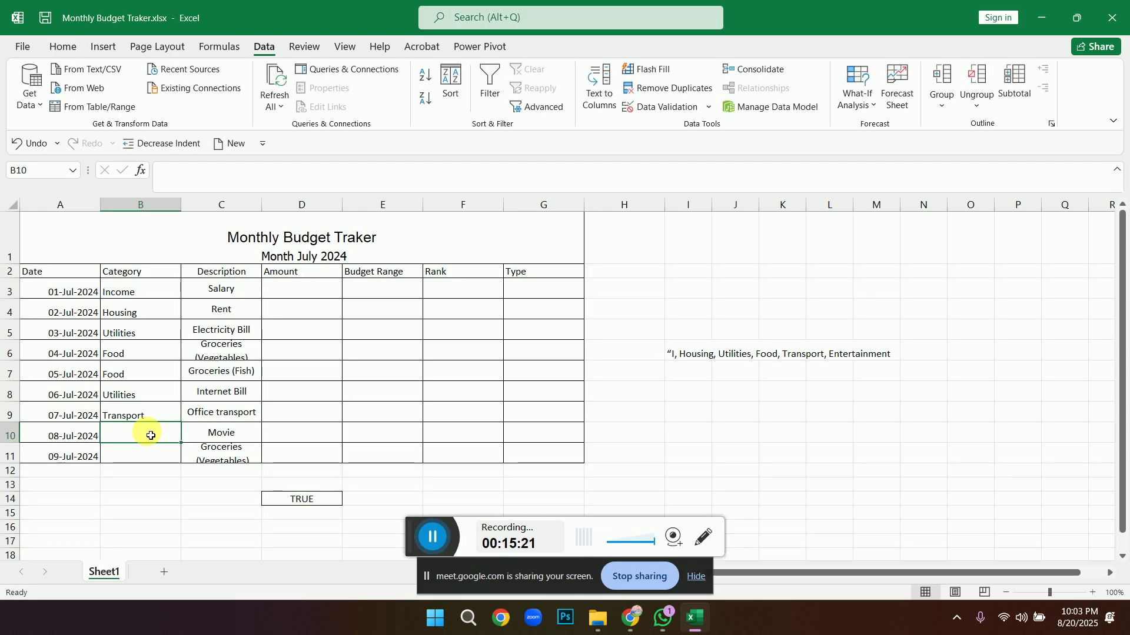
pyautogui.write('Entertai')
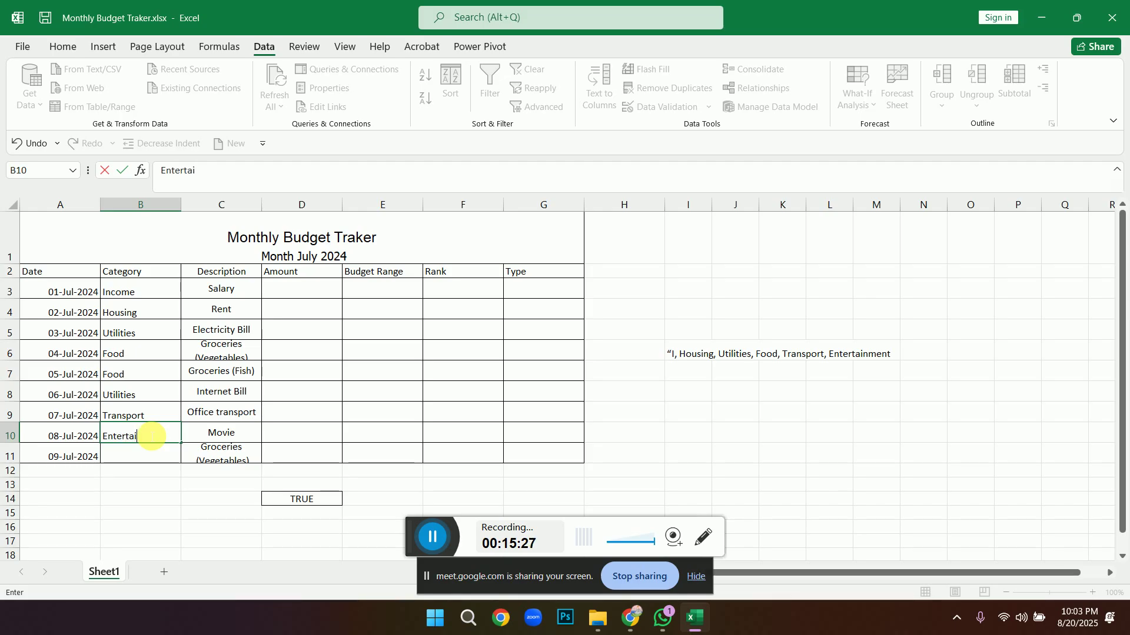
pyautogui.write('nment')
pyautogui.click(154, 486)
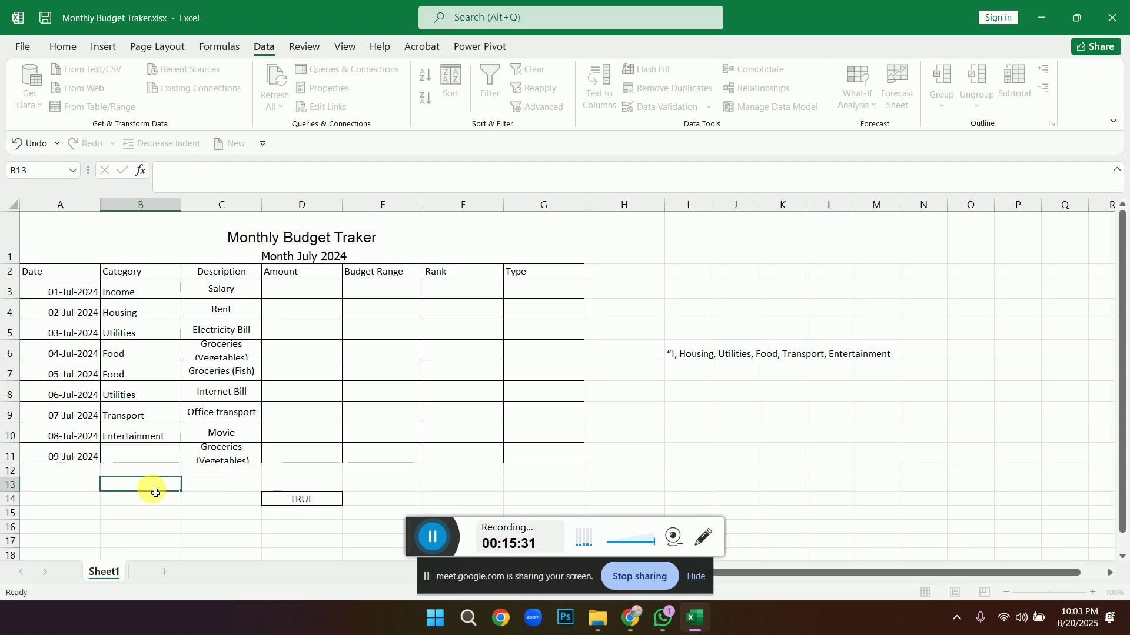
# Check the last row's category in Job-222.pdf in Chrome and enter Food in B11 of the Excel sheet.
pyautogui.click(137, 454)
pyautogui.click(659, 625)
pyautogui.moveTo(630, 617)
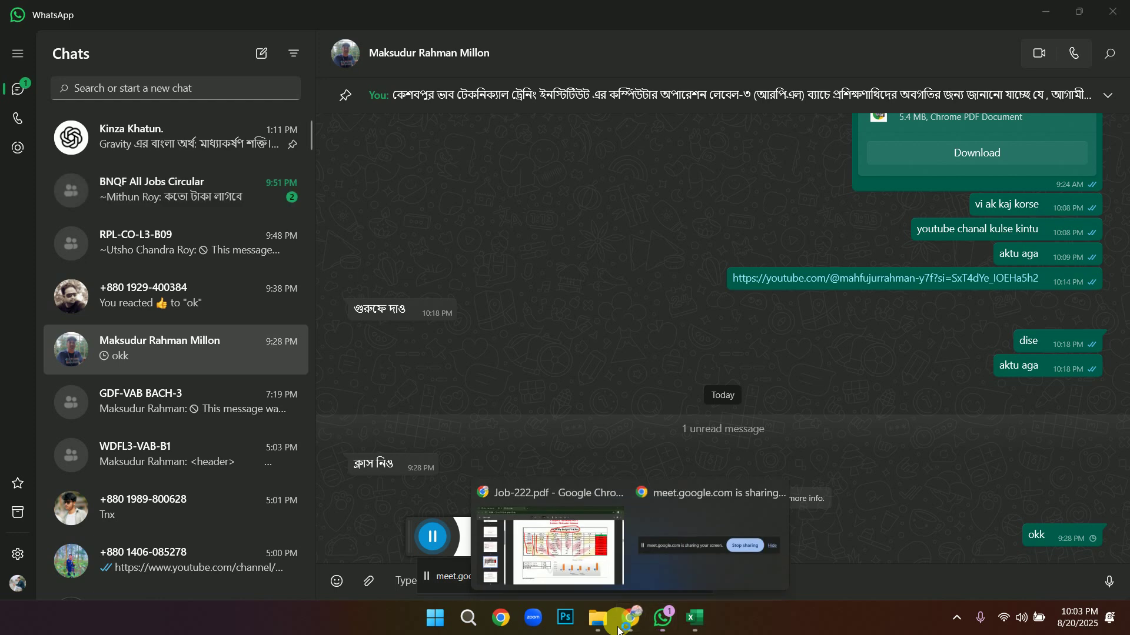
pyautogui.click(584, 566)
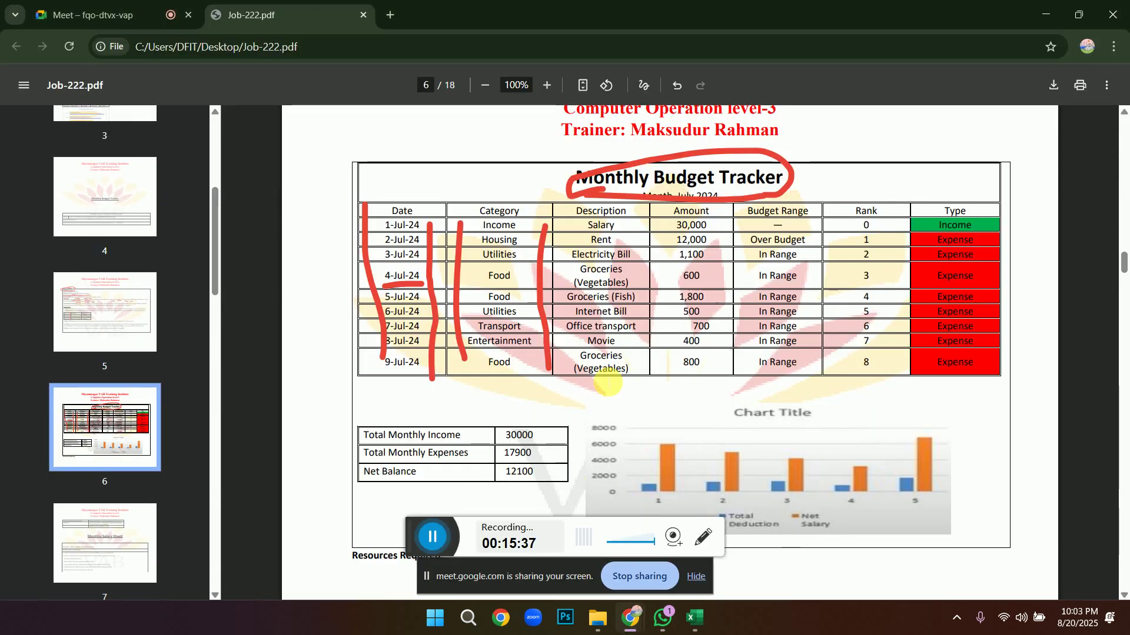
pyautogui.click(694, 618)
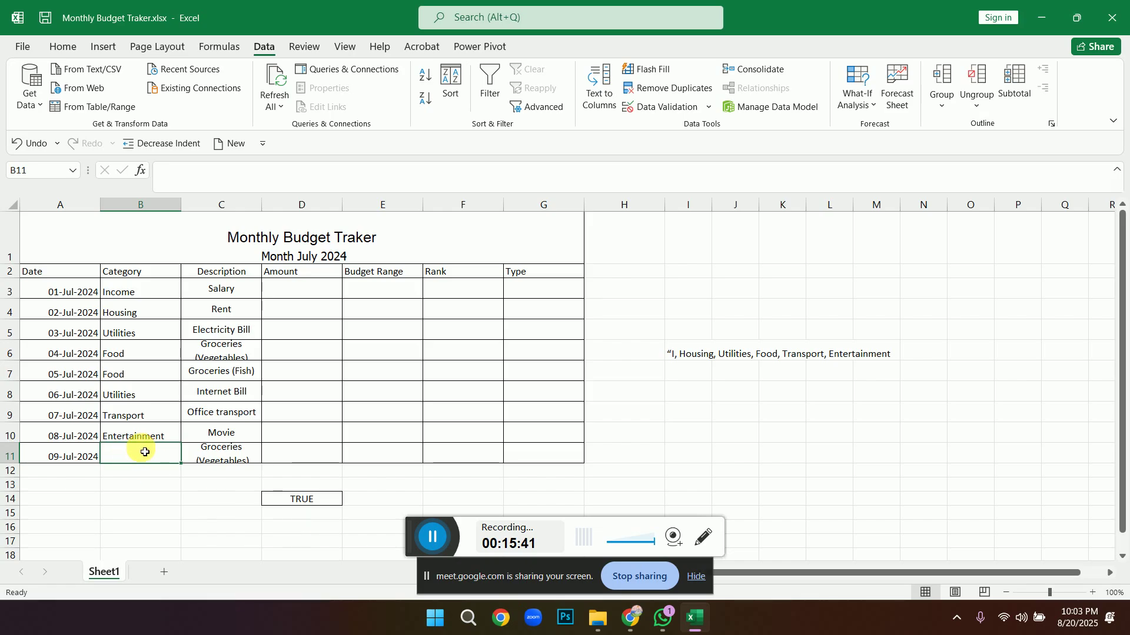
pyautogui.write('Food')
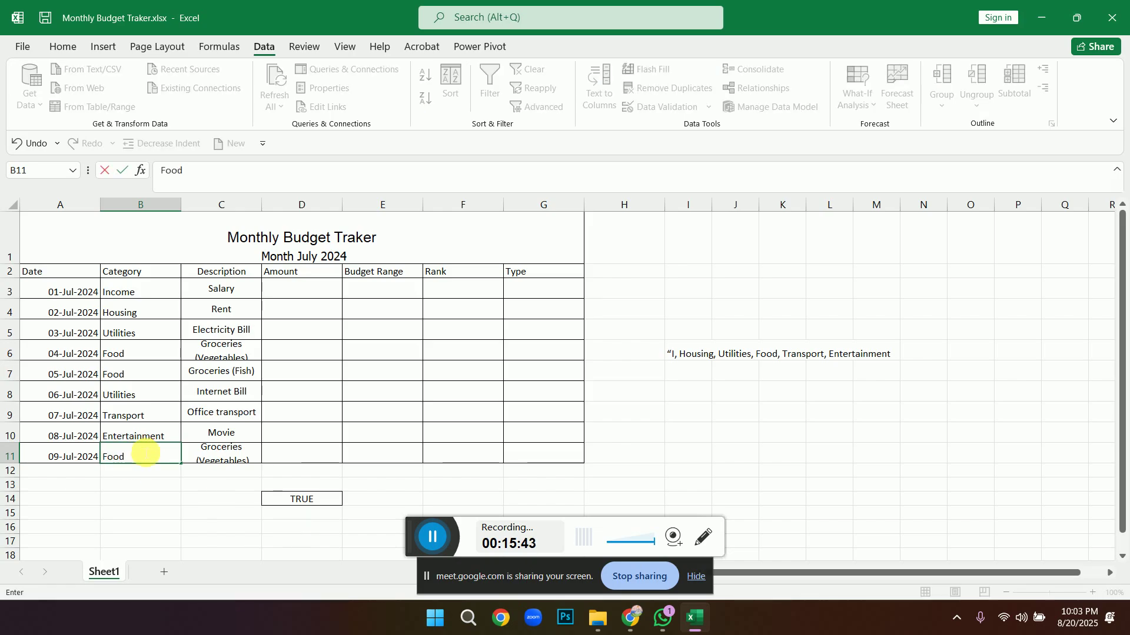
pyautogui.click(146, 485)
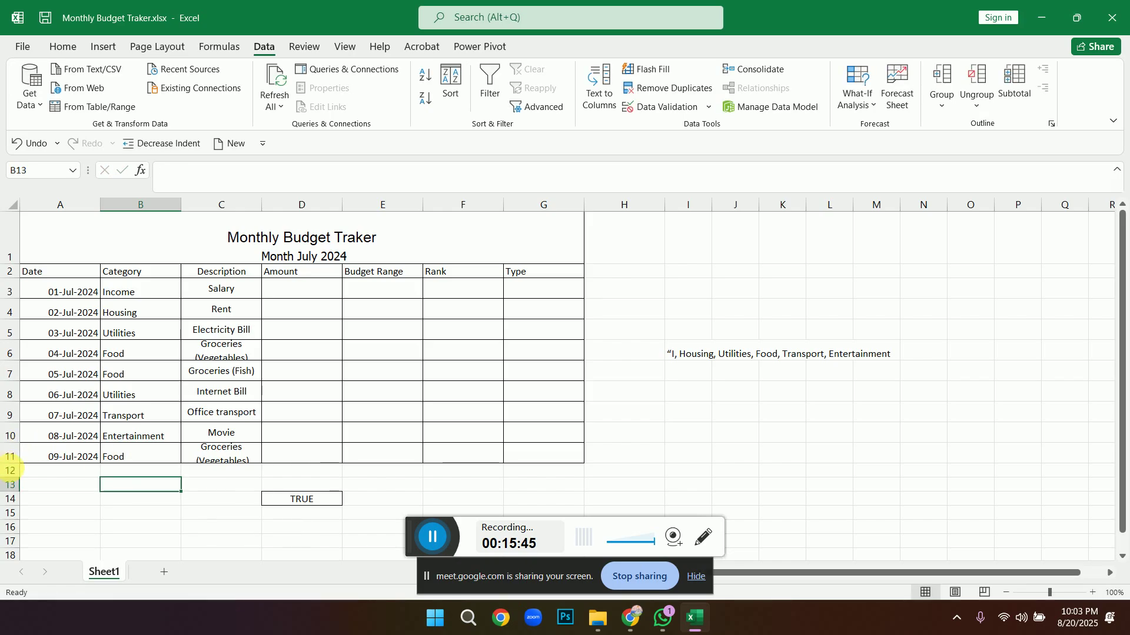
# Increase the heights of rows 11 and 6 so both lines of Groceries (Vegetables) fit in their Description cells.
pyautogui.moveTo(11, 464); pyautogui.dragTo(20, 486)
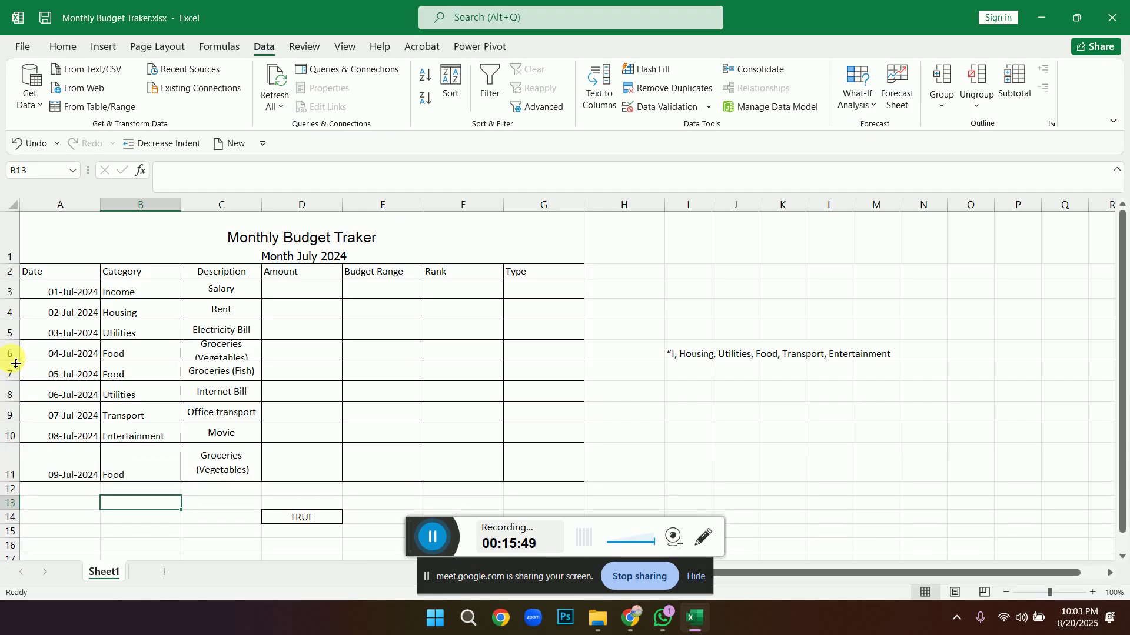
pyautogui.moveTo(16, 363); pyautogui.dragTo(12, 375)
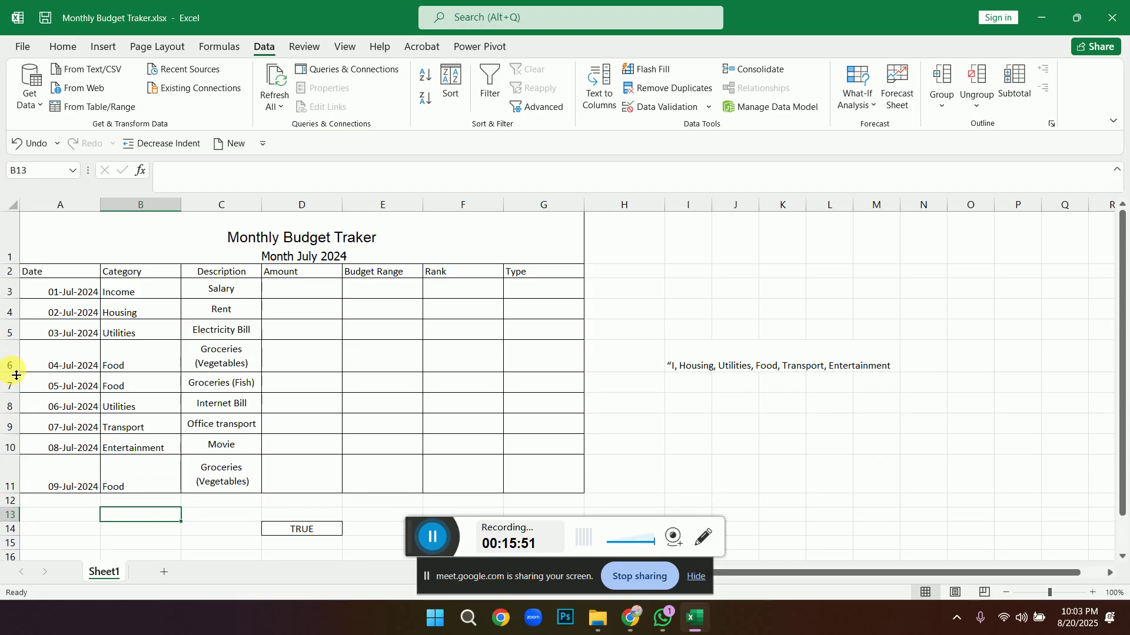
pyautogui.click(621, 327)
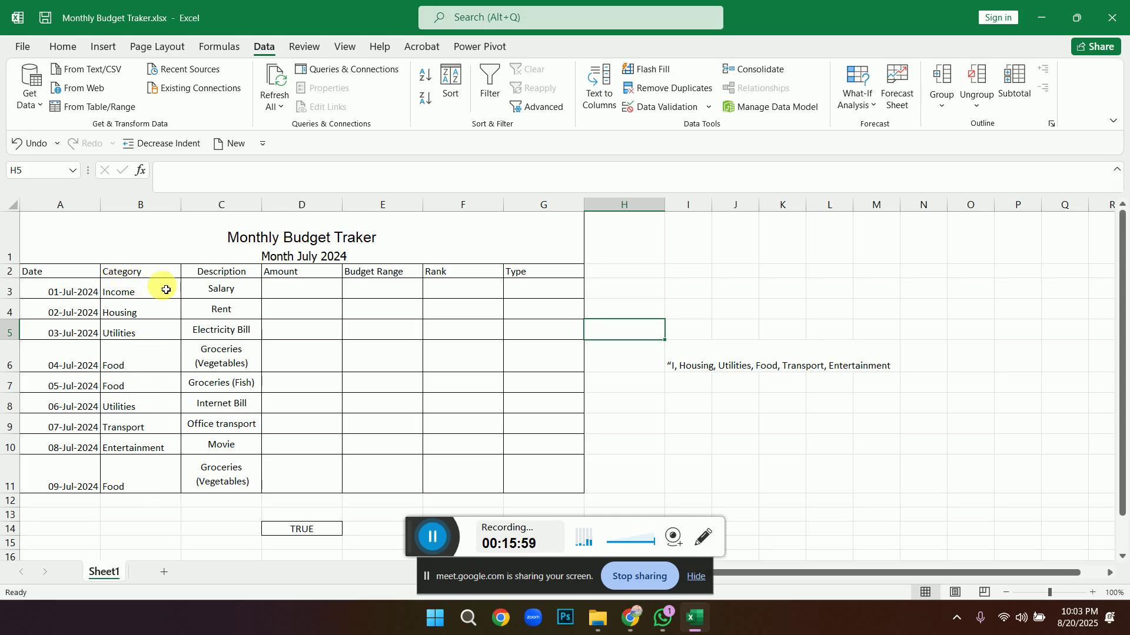
# Check the first amounts in Job-222.pdf in Chrome and enter 30000, 12000 and 1100 in D3:D5 of the Excel sheet.
pyautogui.click(317, 295)
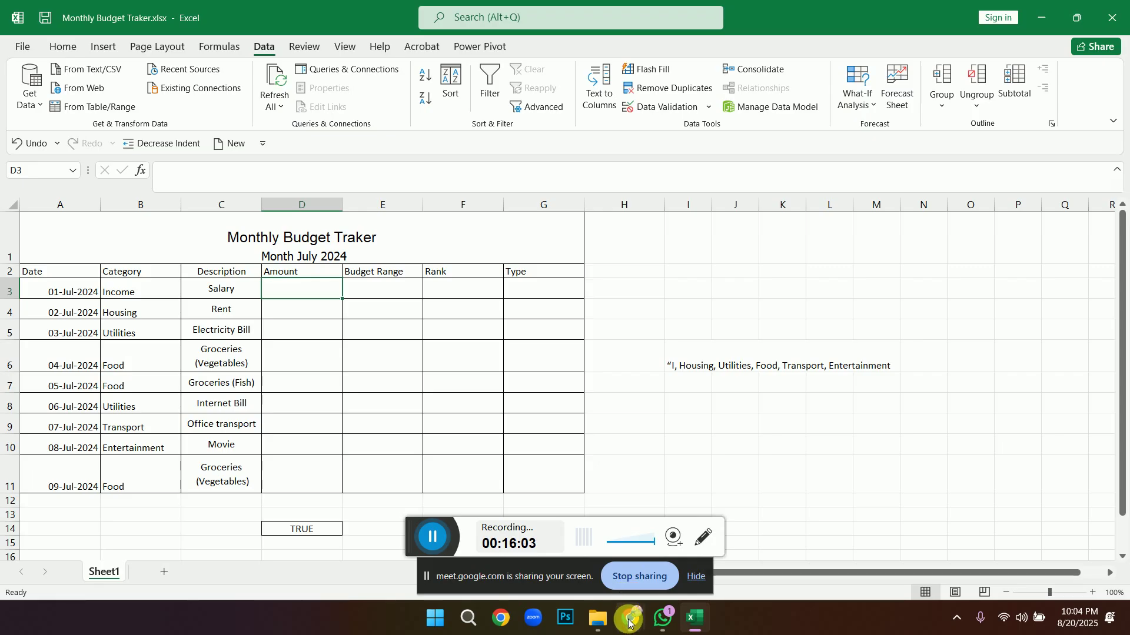
pyautogui.moveTo(630, 617)
pyautogui.click(556, 566)
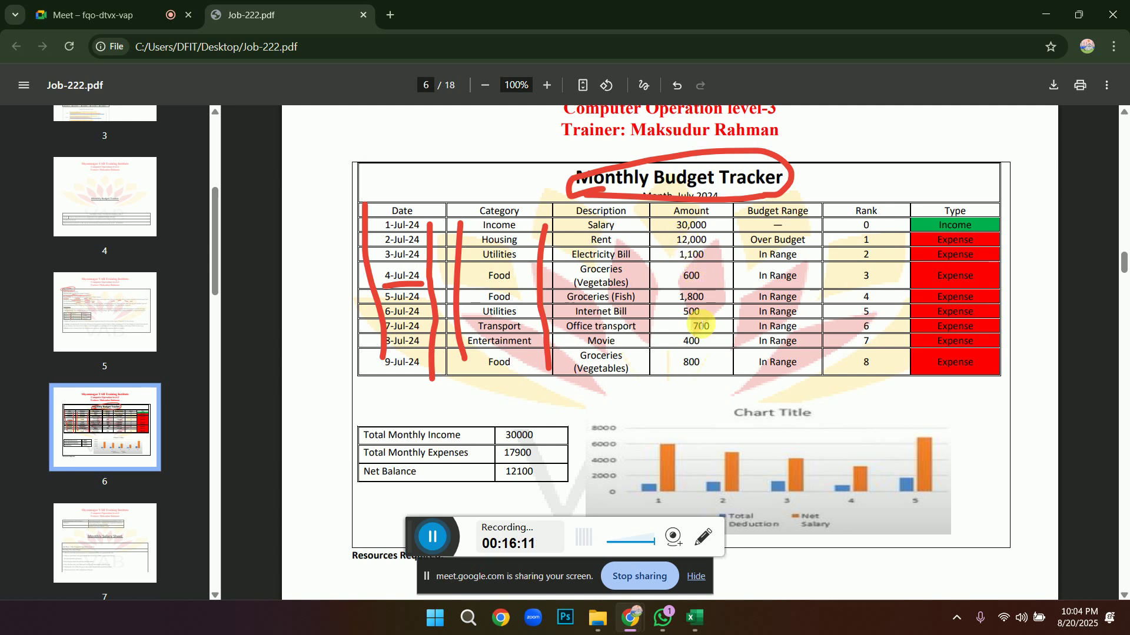
pyautogui.click(694, 618)
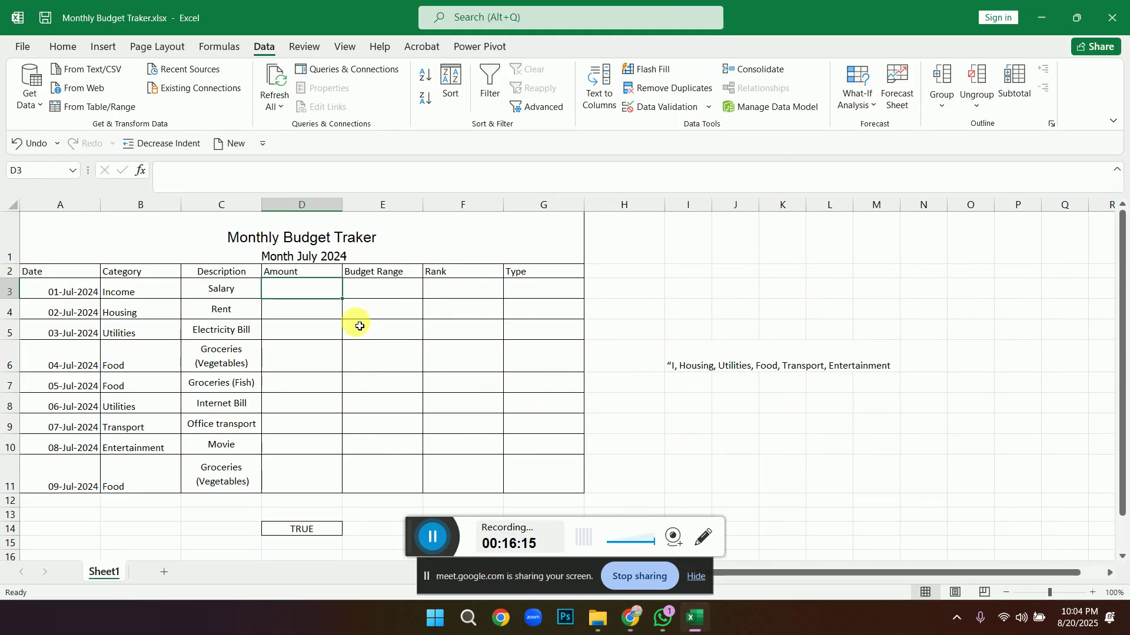
pyautogui.write('30000')
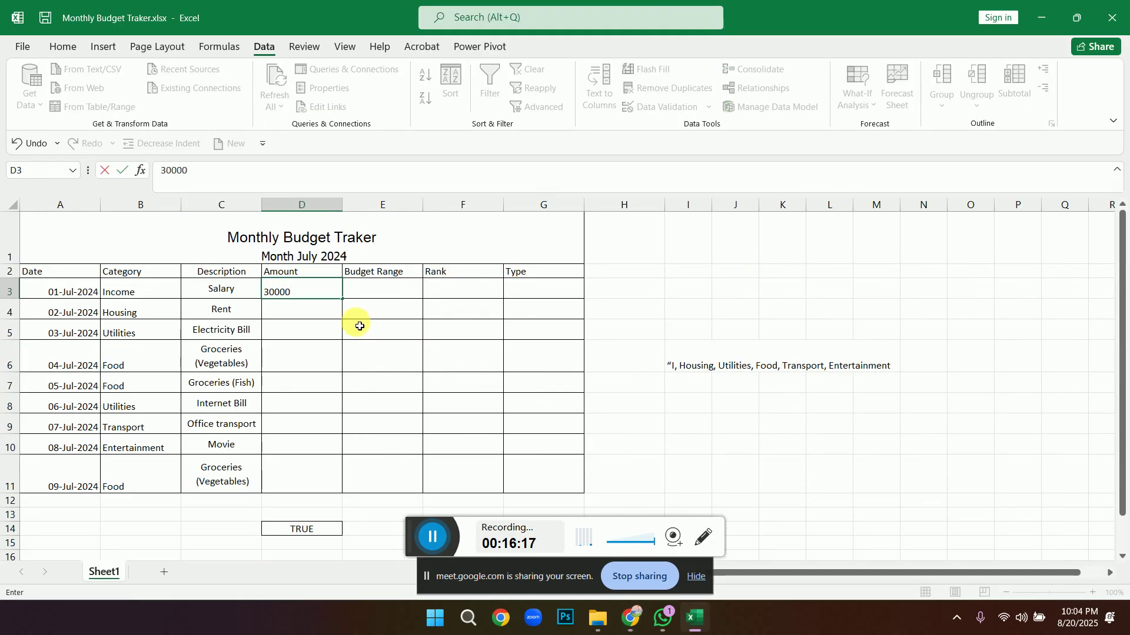
pyautogui.press('Return')
pyautogui.write('1200')
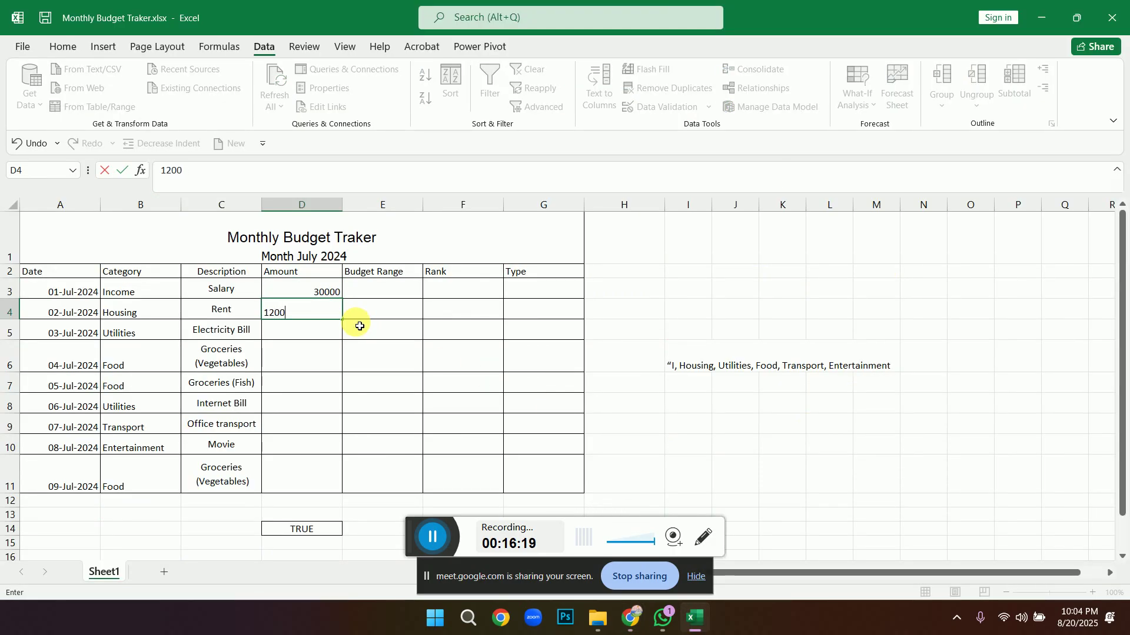
pyautogui.write('0')
pyautogui.press('Return')
pyautogui.write('1100')
pyautogui.press('Return')
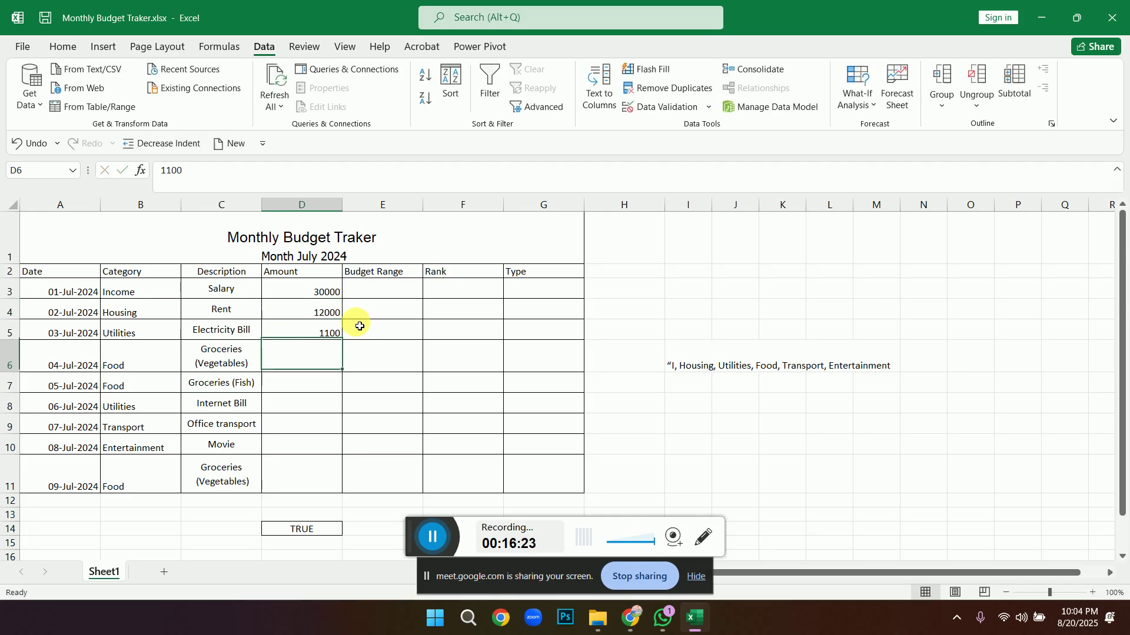
# Check the next amounts in Job-222.pdf in Chrome and enter 600, 1800 and 500 in D6:D8 of the Excel sheet.
pyautogui.moveTo(636, 619)
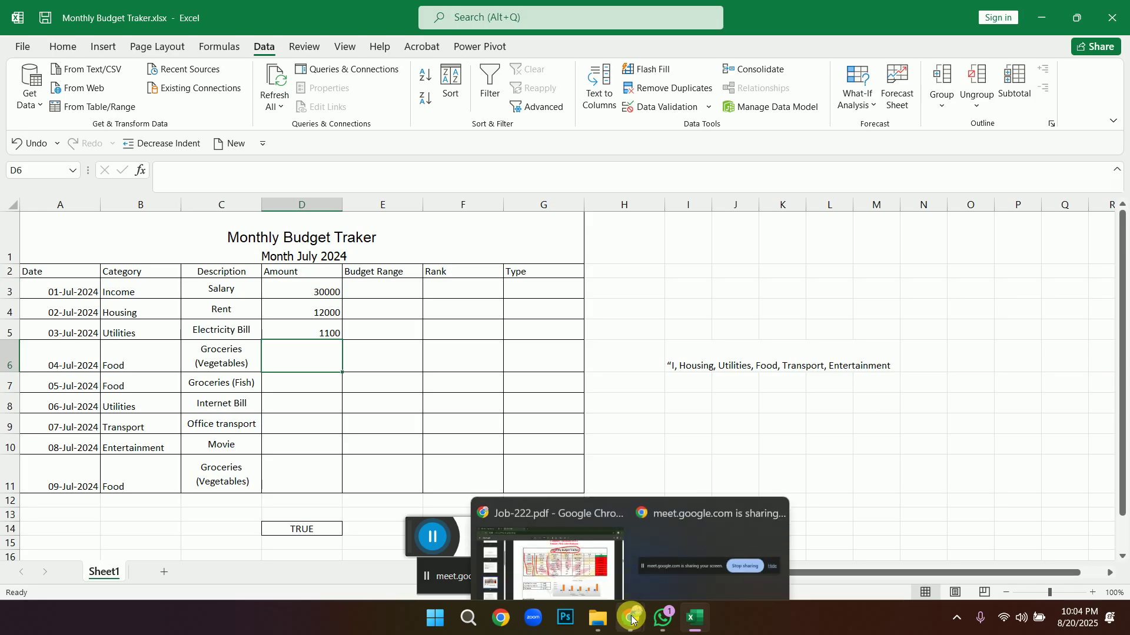
pyautogui.click(577, 559)
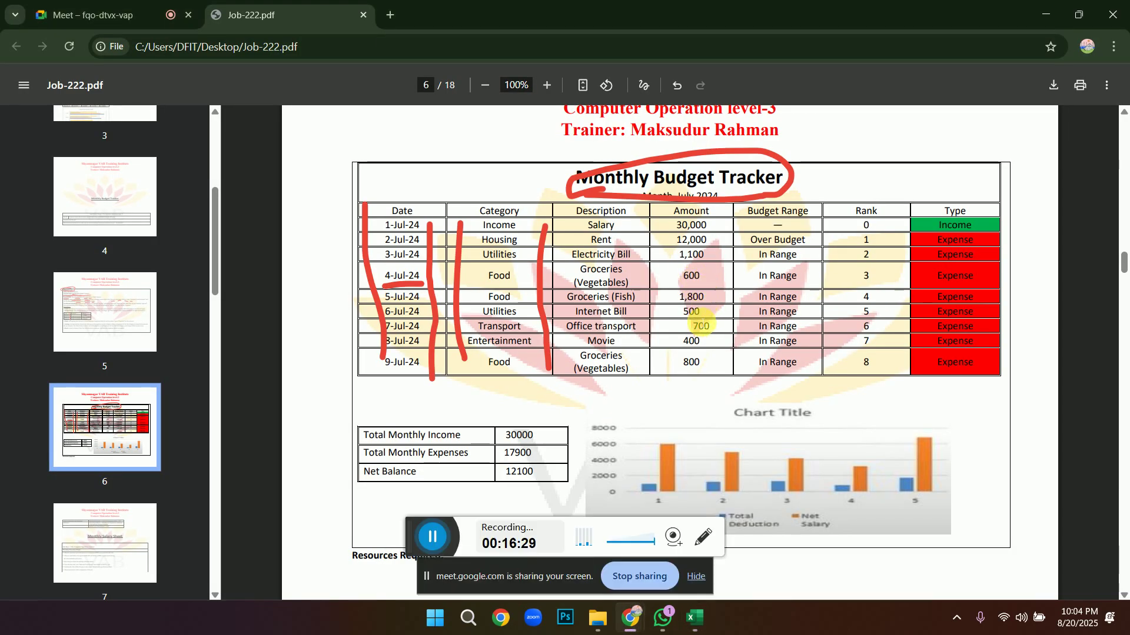
pyautogui.click(694, 623)
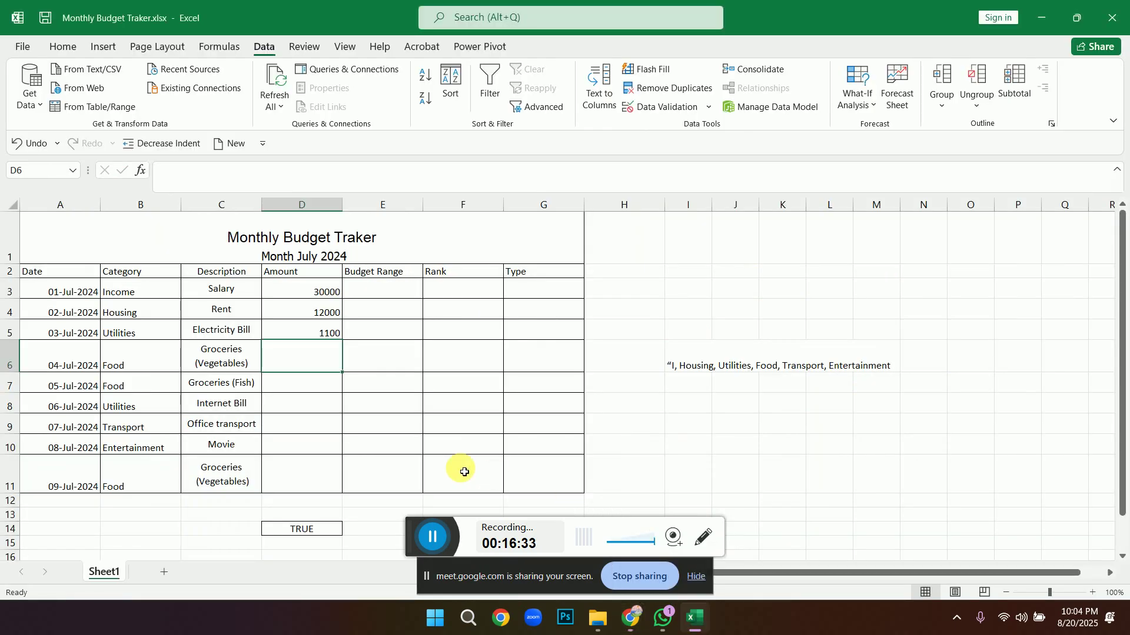
pyautogui.write('6000')
pyautogui.press('BackSpace')
pyautogui.press('Return')
pyautogui.write('180')
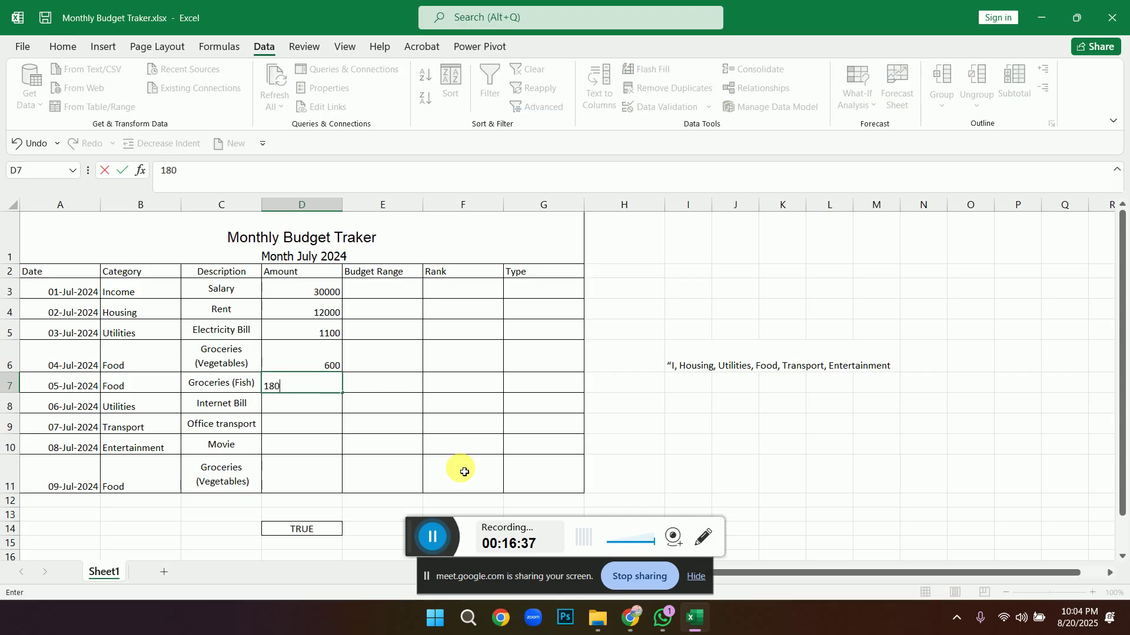
pyautogui.press('Return')
pyautogui.write('500')
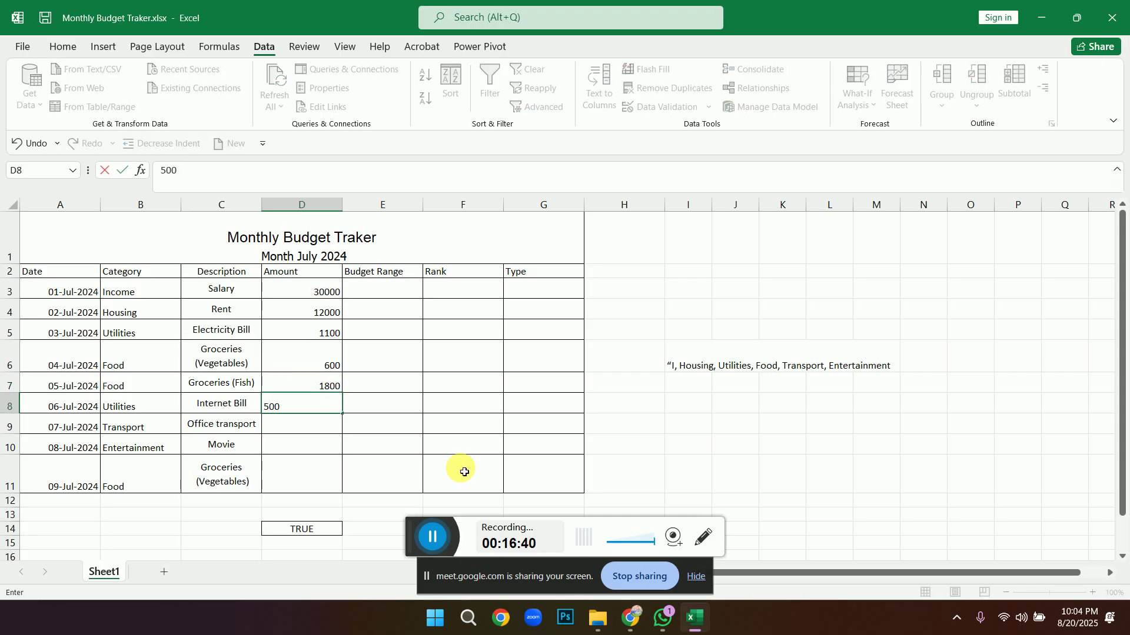
pyautogui.press('Return')
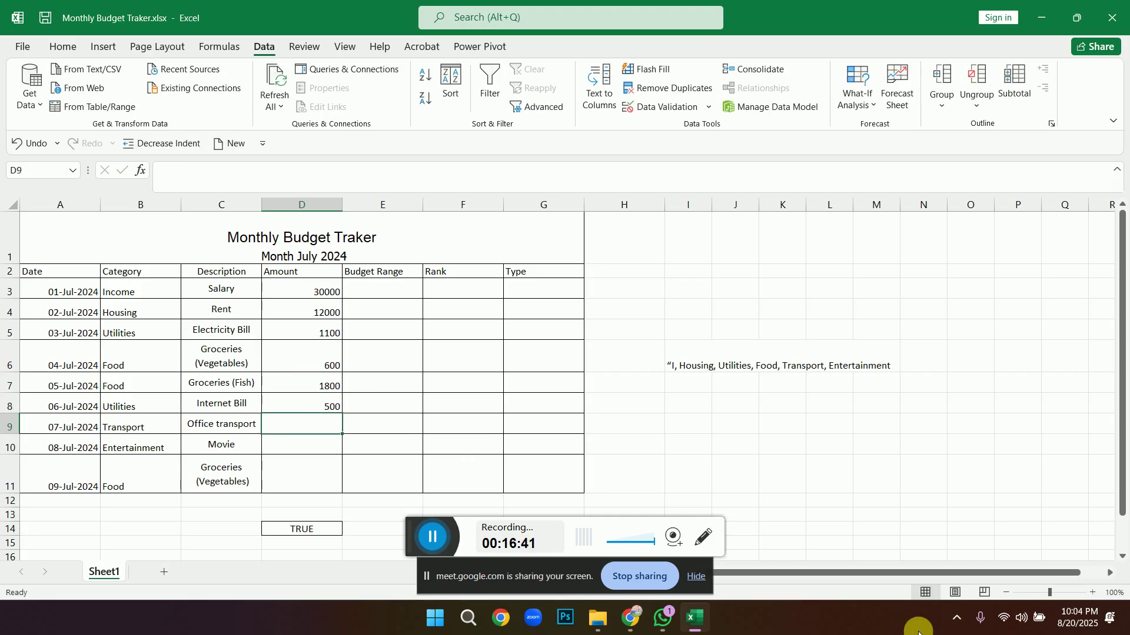
# Check the last three amounts in Job-222.pdf in Chrome and enter 700, 400 and 800 in D9:D11 of the Excel sheet.
pyautogui.moveTo(623, 626)
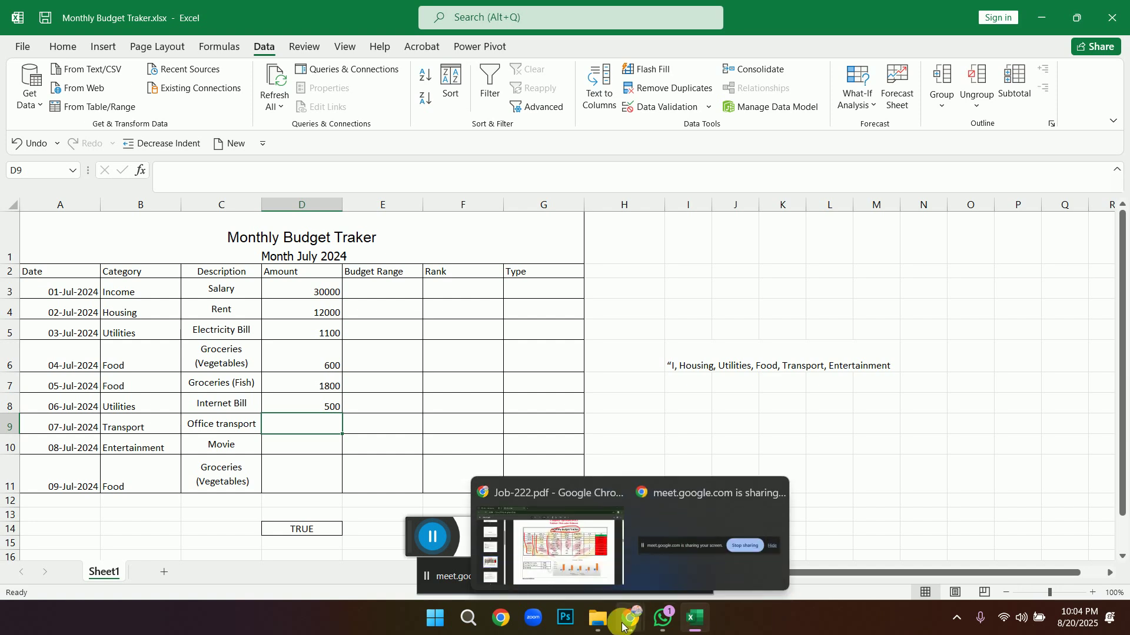
pyautogui.click(591, 572)
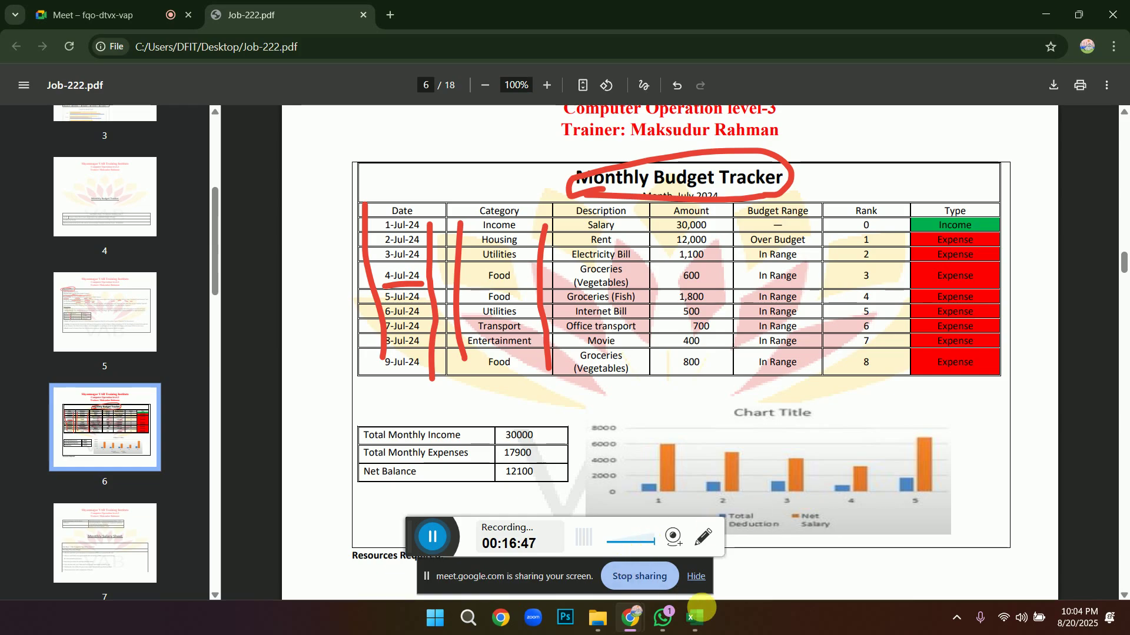
pyautogui.click(695, 625)
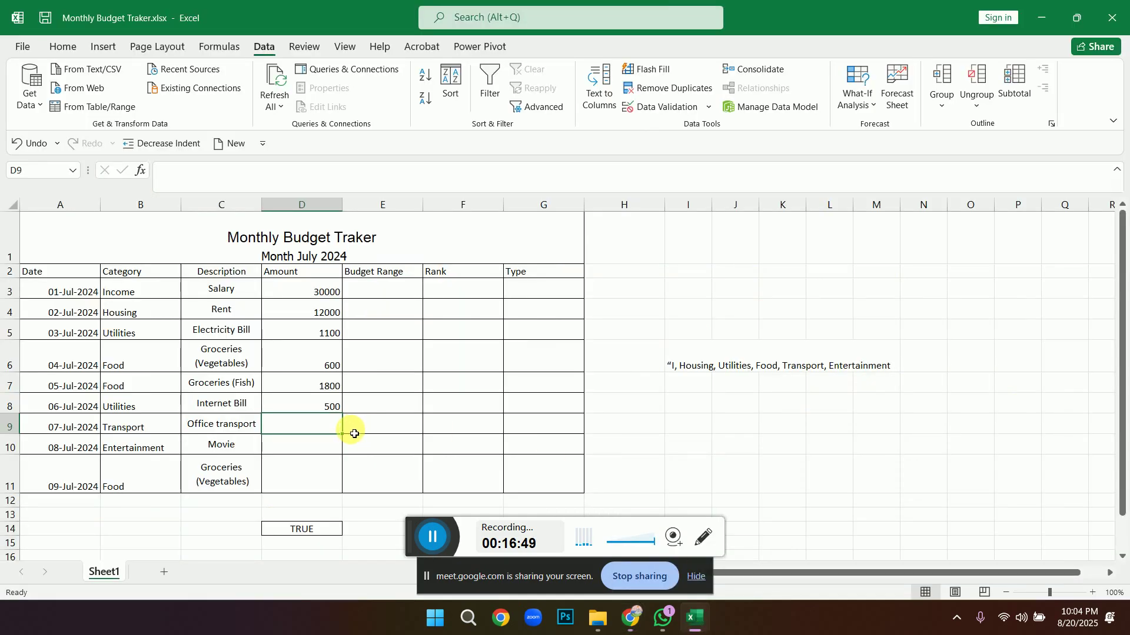
pyautogui.write('700')
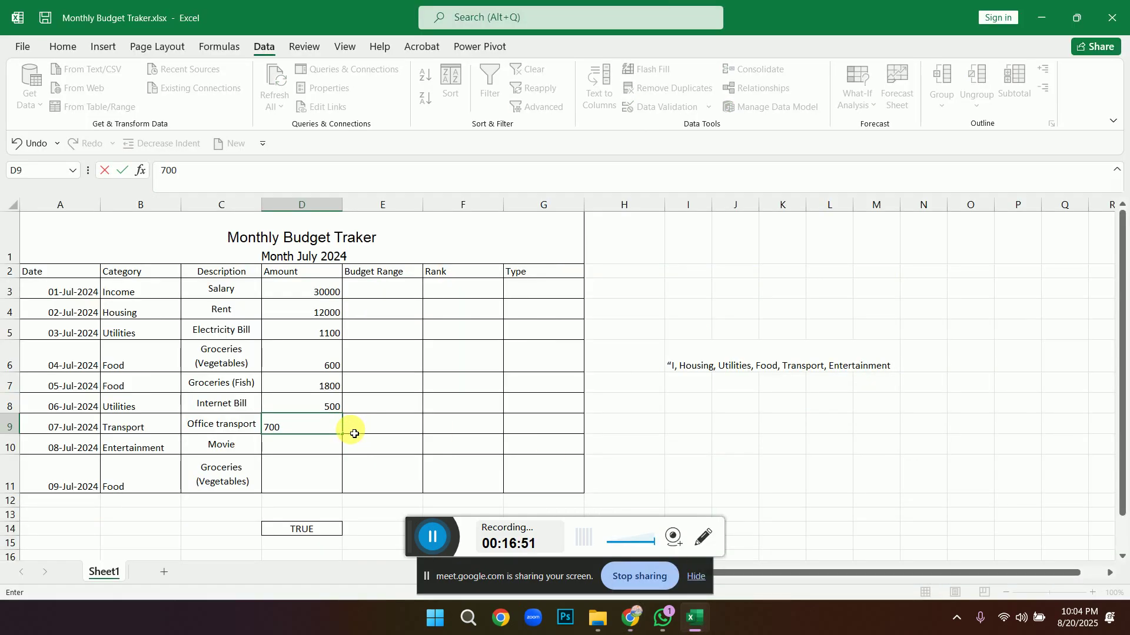
pyautogui.press('Return')
pyautogui.write('400')
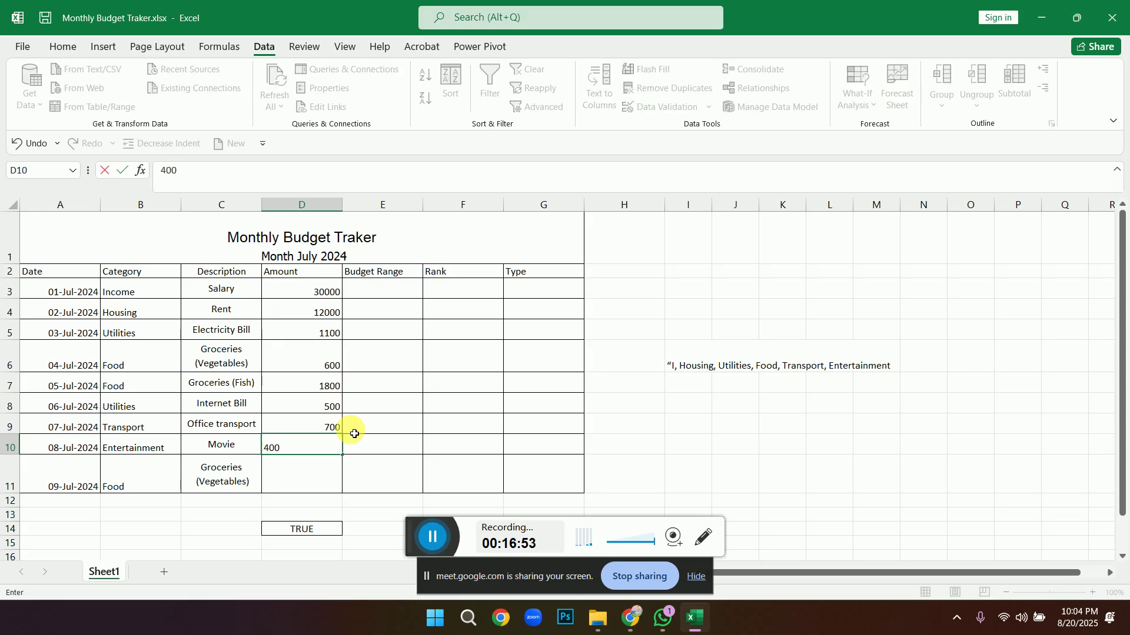
pyautogui.press('Return')
pyautogui.write('800')
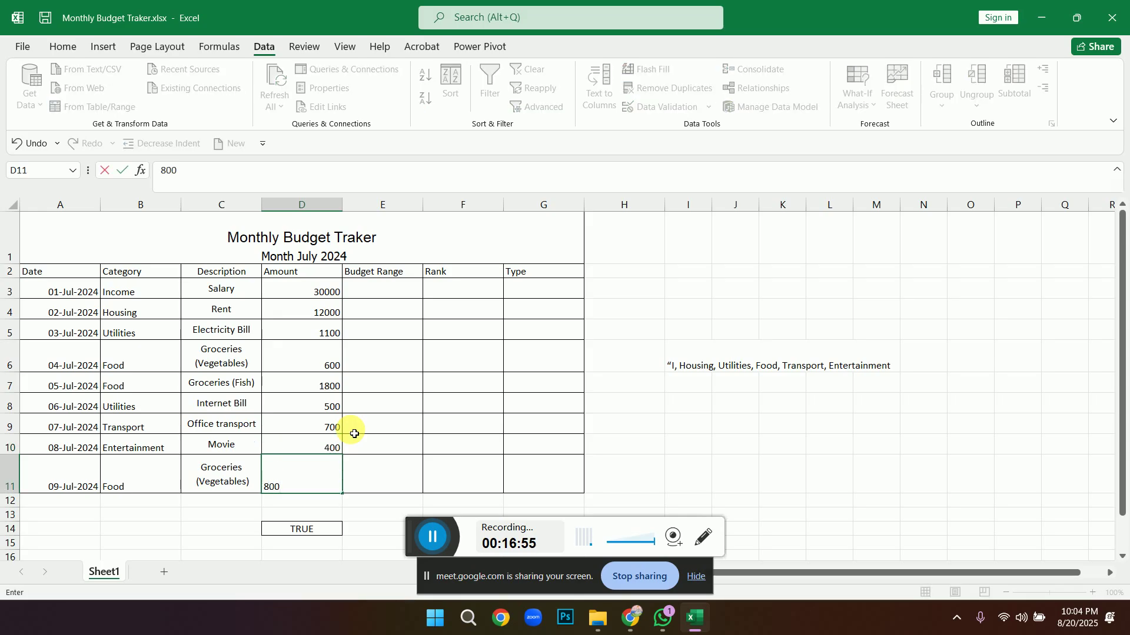
pyautogui.click(648, 452)
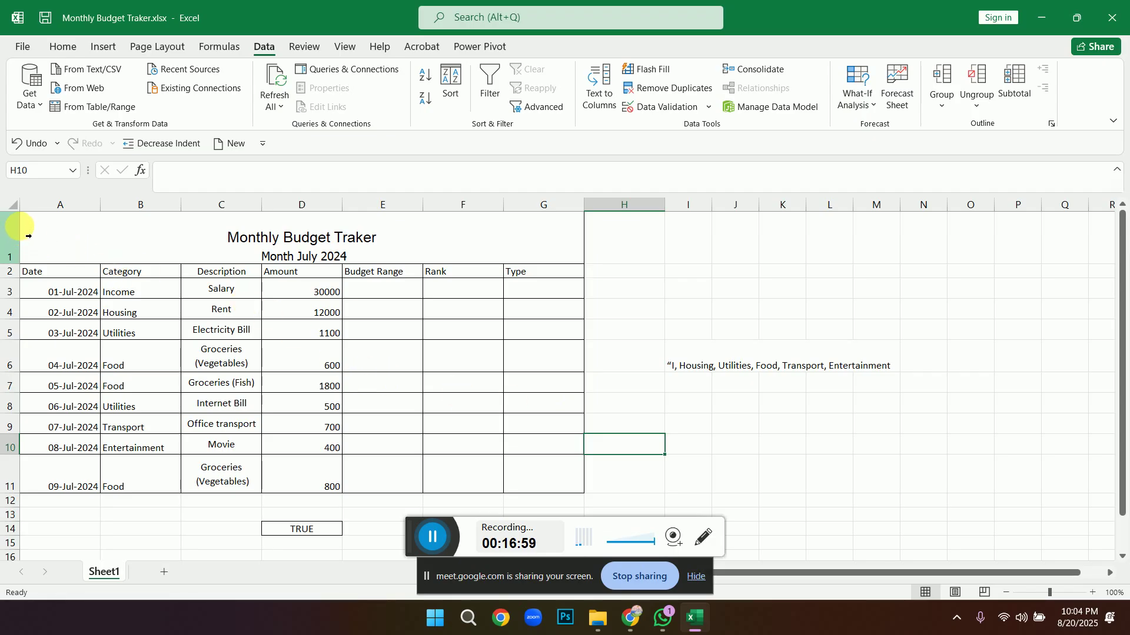
# Center the contents of the budget table's data rows A3:G11 both horizontally and vertically.
pyautogui.moveTo(45, 291); pyautogui.dragTo(539, 491)
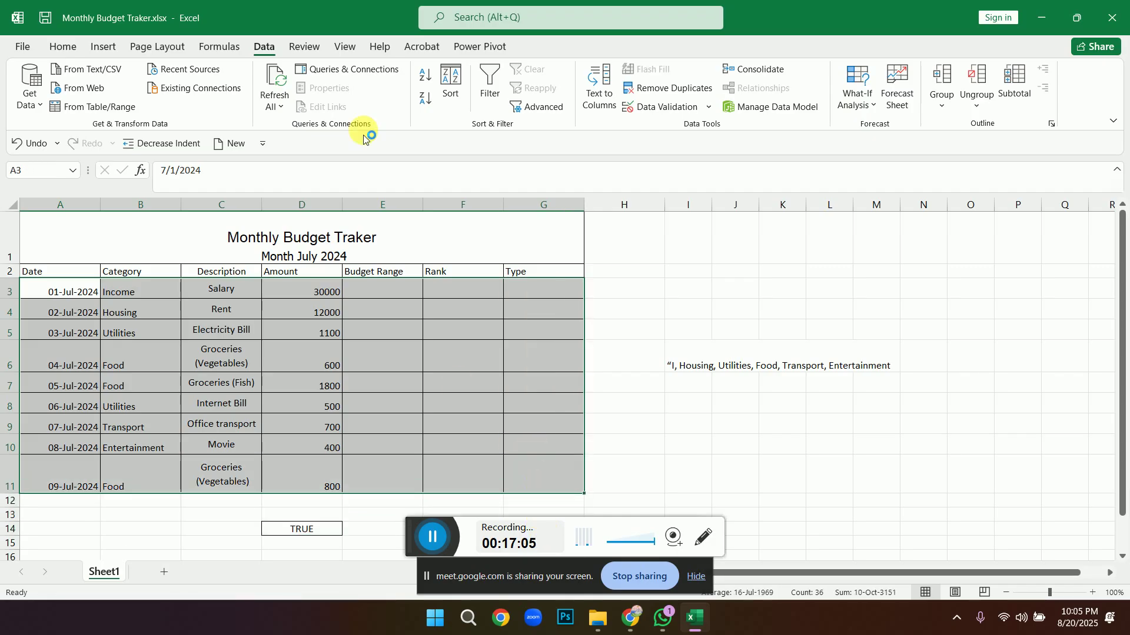
pyautogui.click(61, 47)
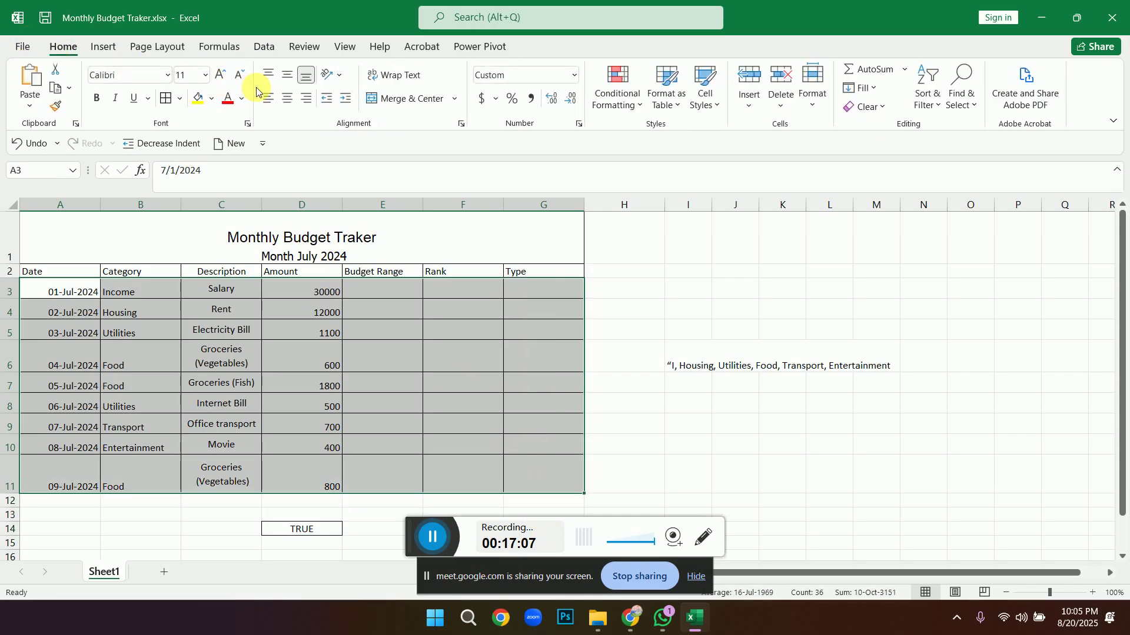
pyautogui.click(288, 98)
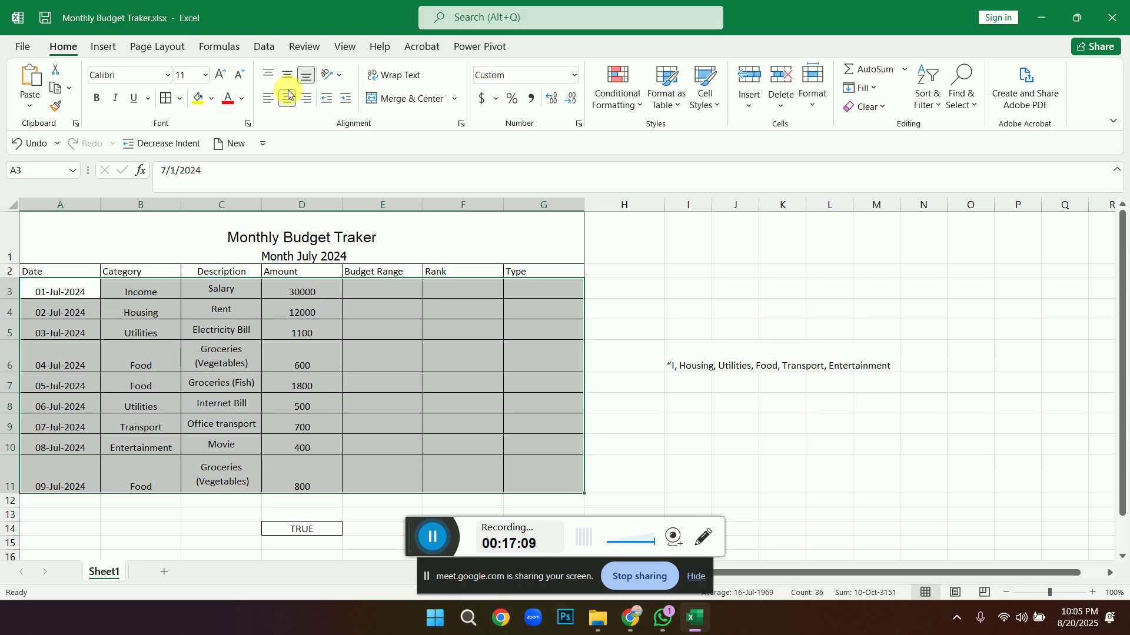
pyautogui.click(287, 74)
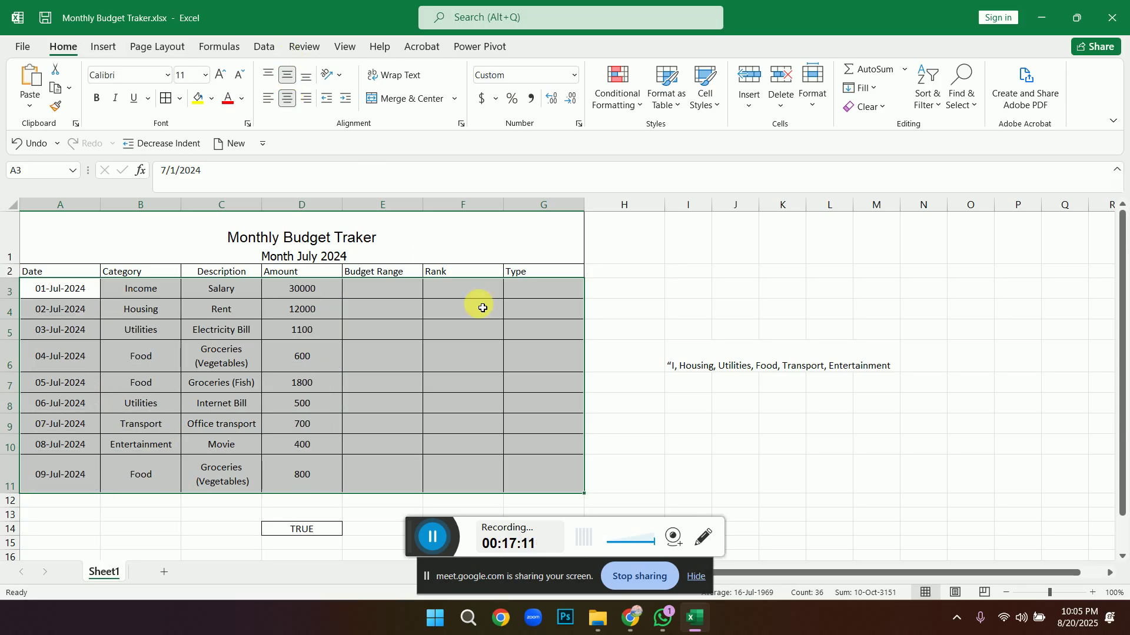
pyautogui.click(629, 326)
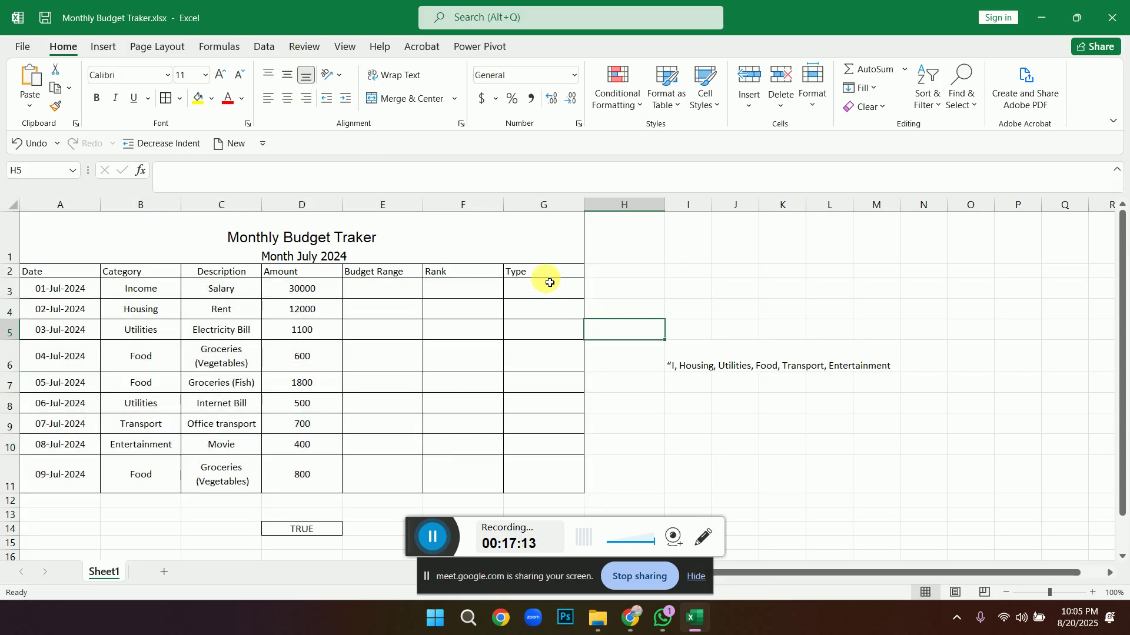
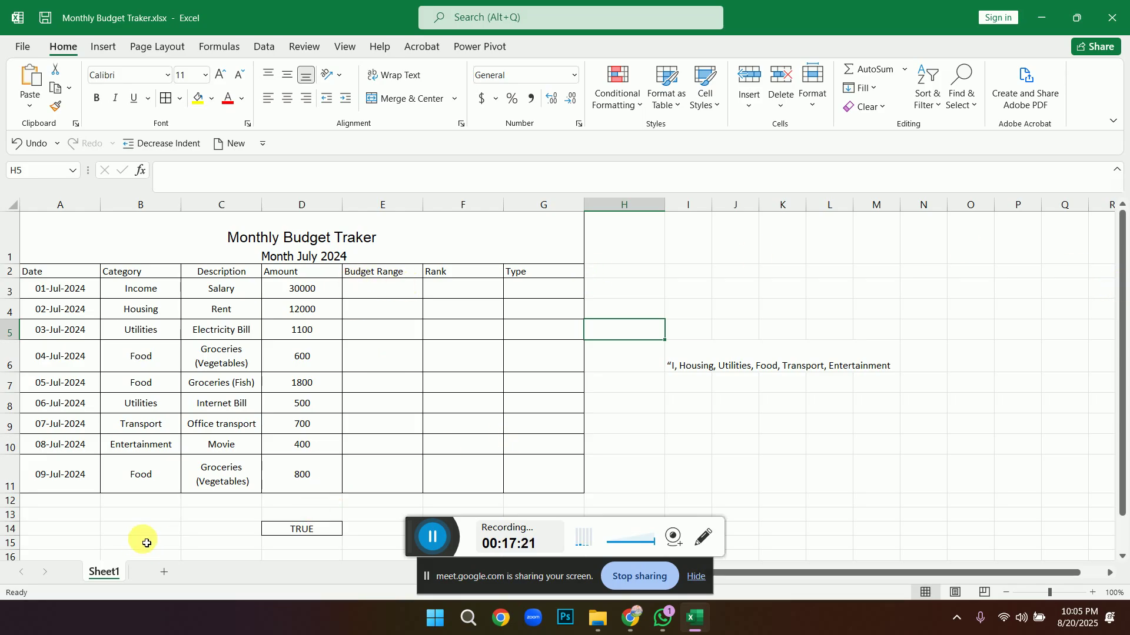
# Clear the leftover TRUE value from D14 and remove the cell's borders.
pyautogui.click(292, 540)
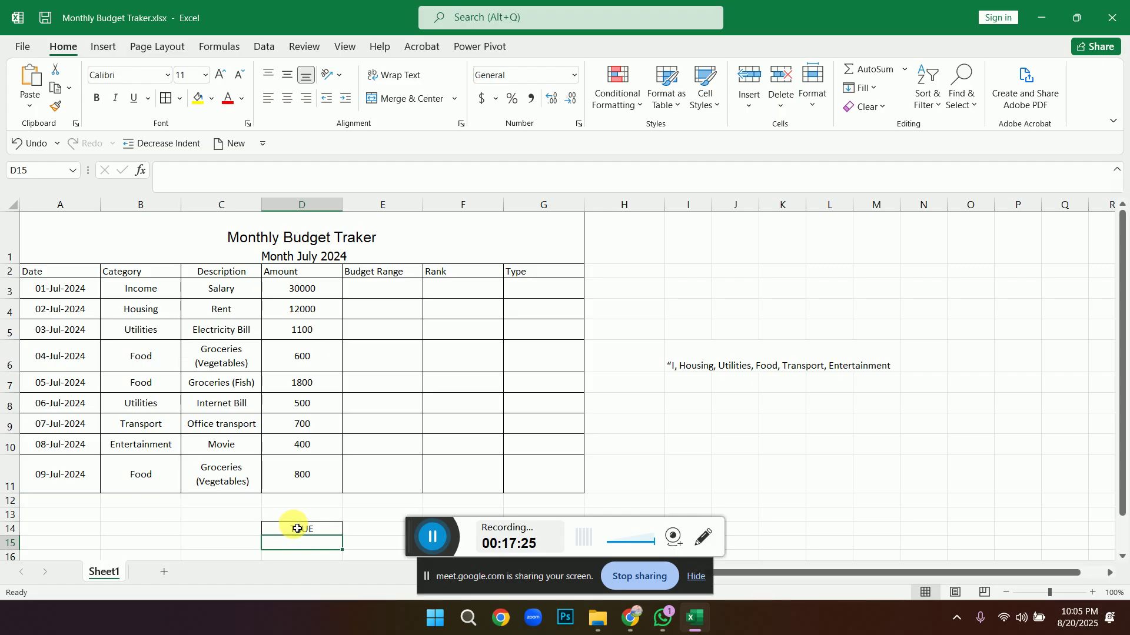
pyautogui.click(297, 528)
pyautogui.press('Delete')
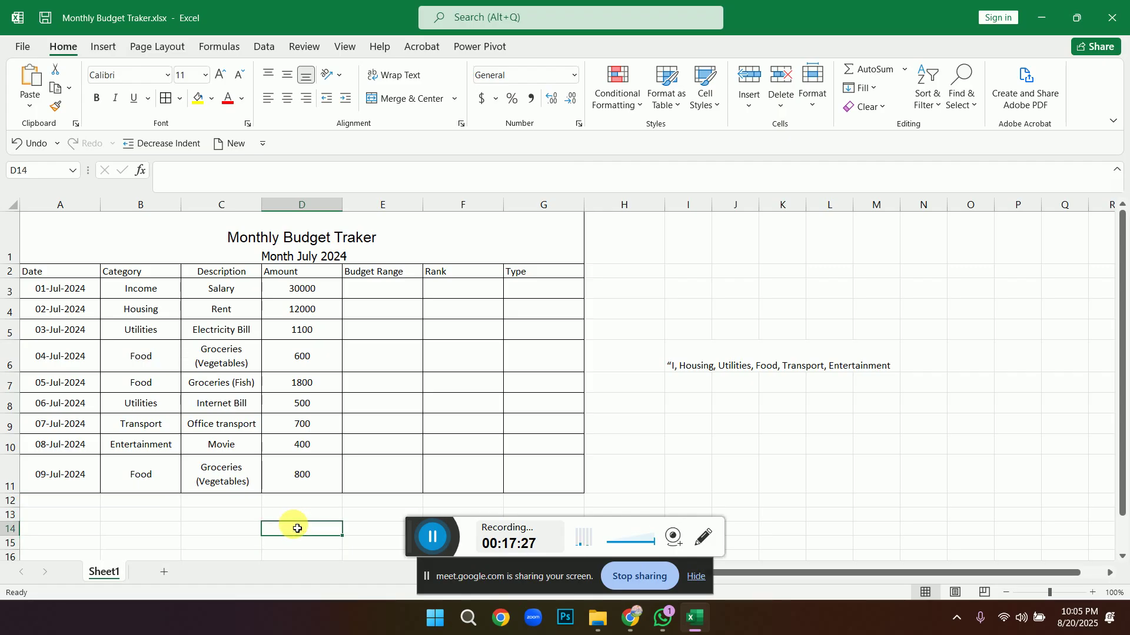
pyautogui.click(180, 100)
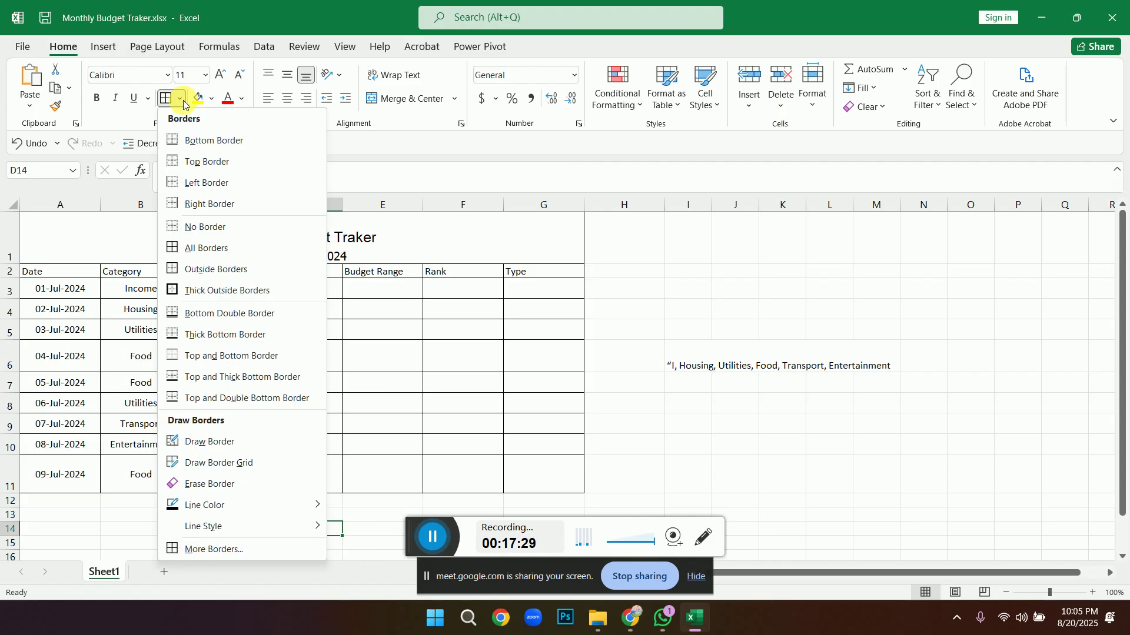
pyautogui.click(206, 227)
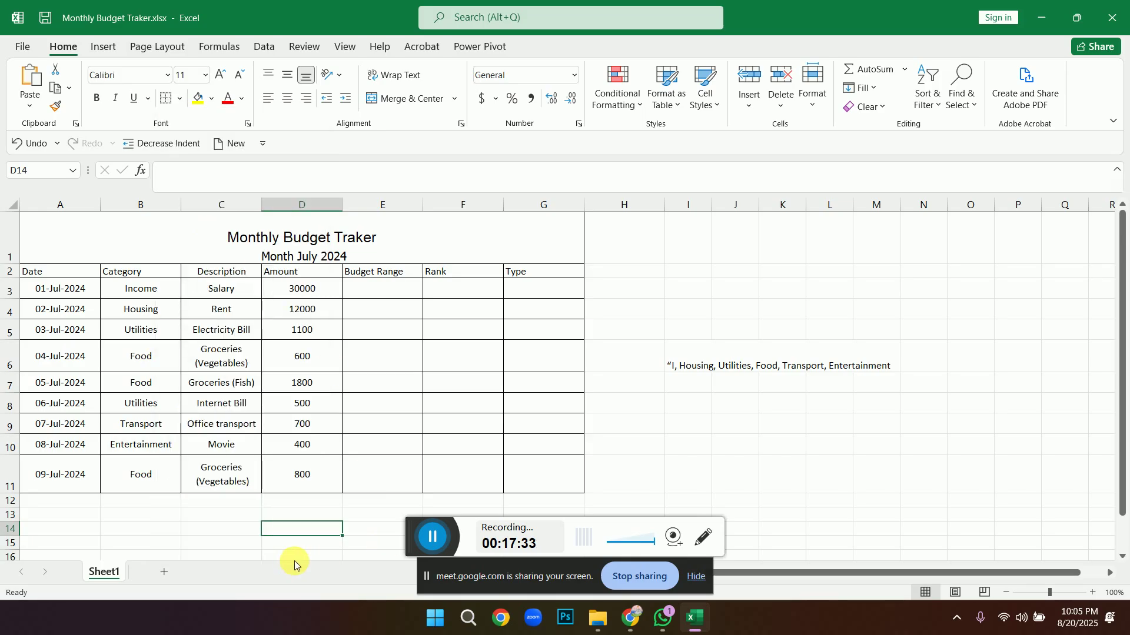
# Review the Total Monthly Income, Total Monthly Expenses and Net Balance summary table in Job-222.pdf in Chrome, and return to the Excel sheet.
pyautogui.click(176, 541)
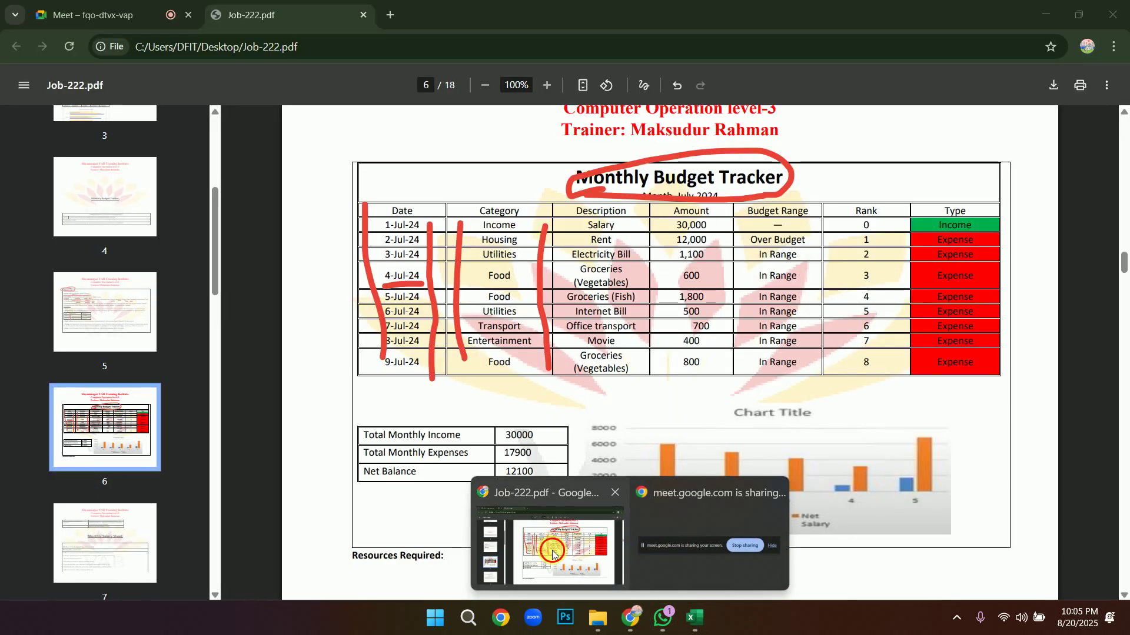
pyautogui.click(547, 547)
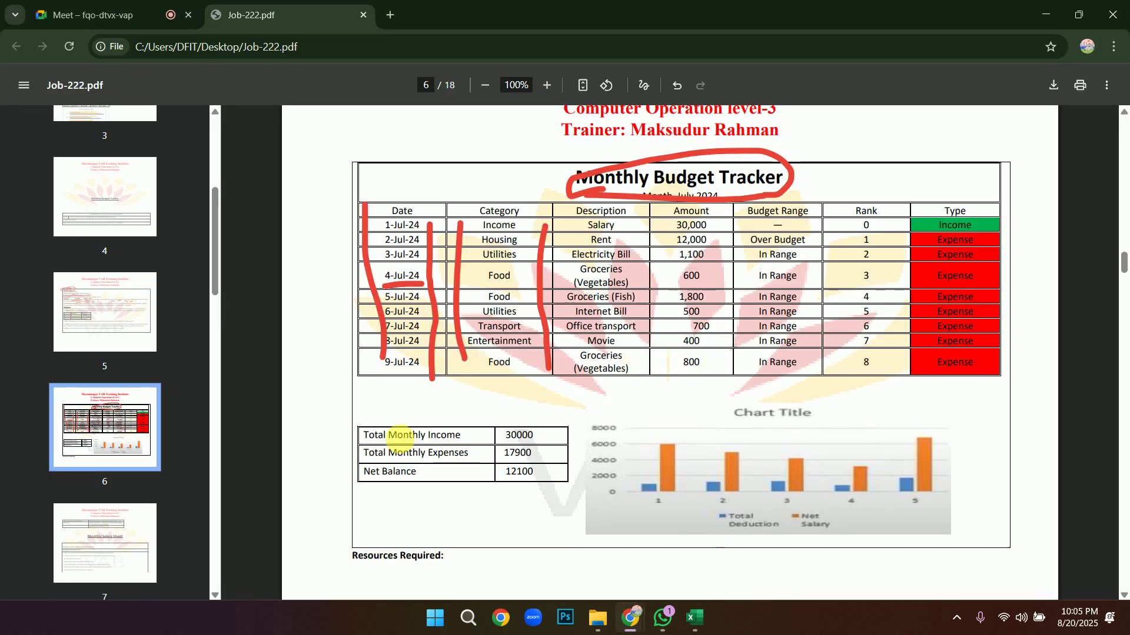
pyautogui.moveTo(375, 435); pyautogui.dragTo(507, 436)
pyautogui.moveTo(388, 453); pyautogui.dragTo(455, 454)
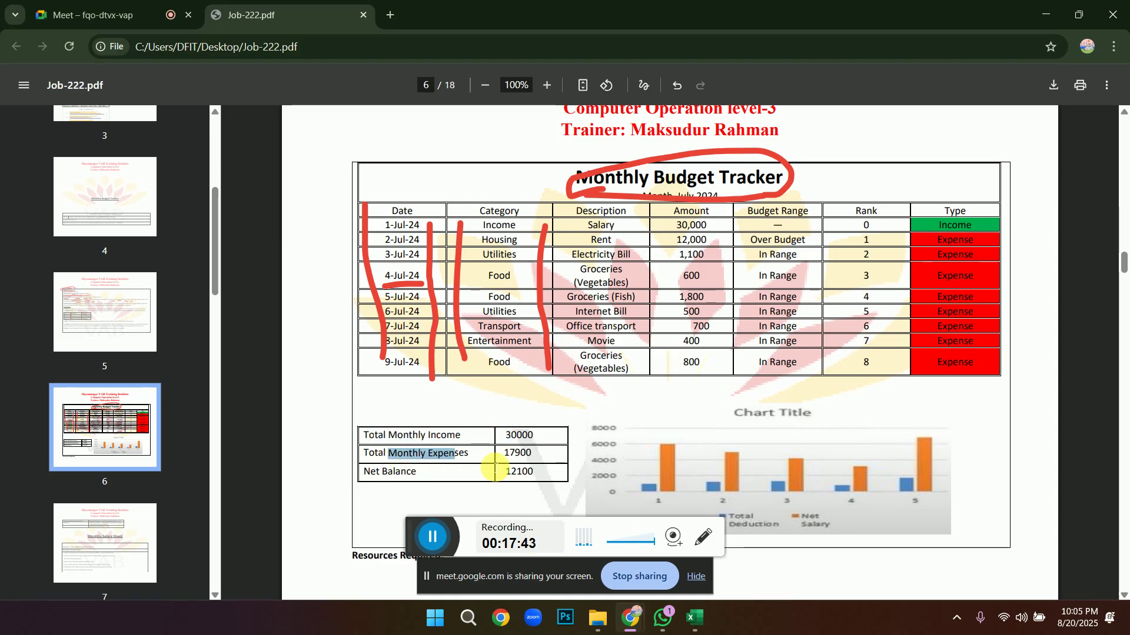
pyautogui.moveTo(390, 473); pyautogui.dragTo(533, 472)
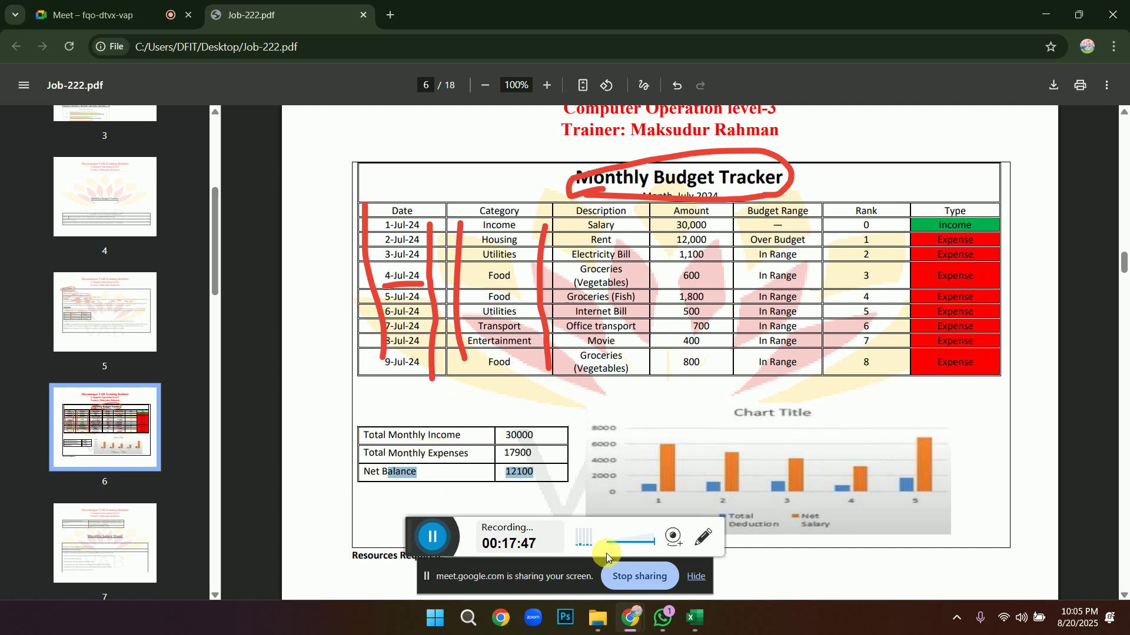
pyautogui.click(660, 616)
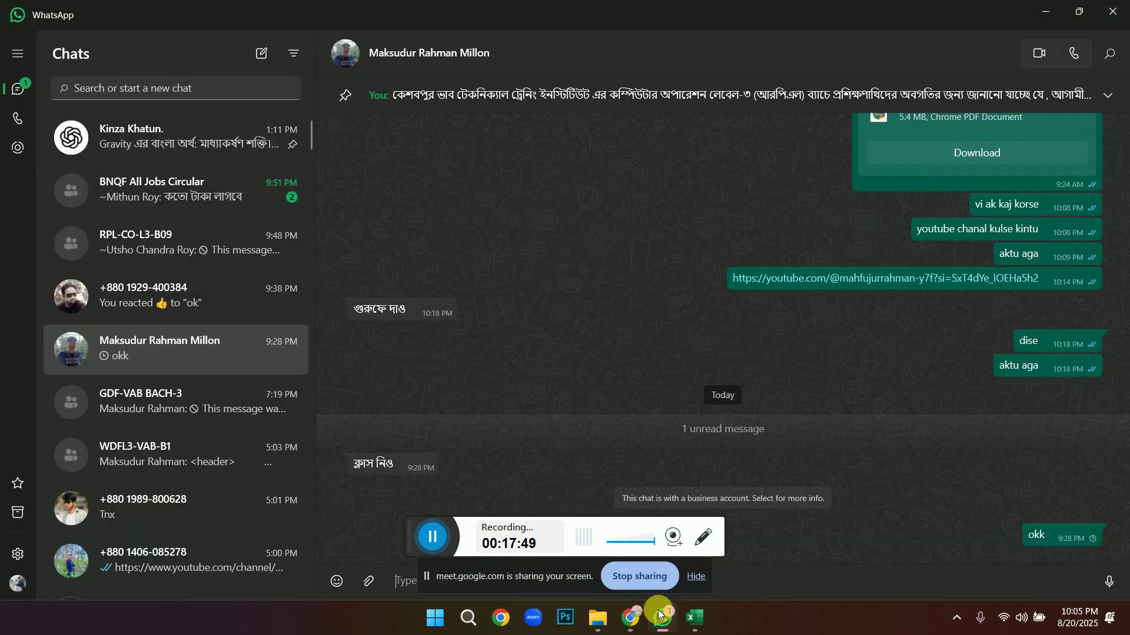
pyautogui.click(695, 618)
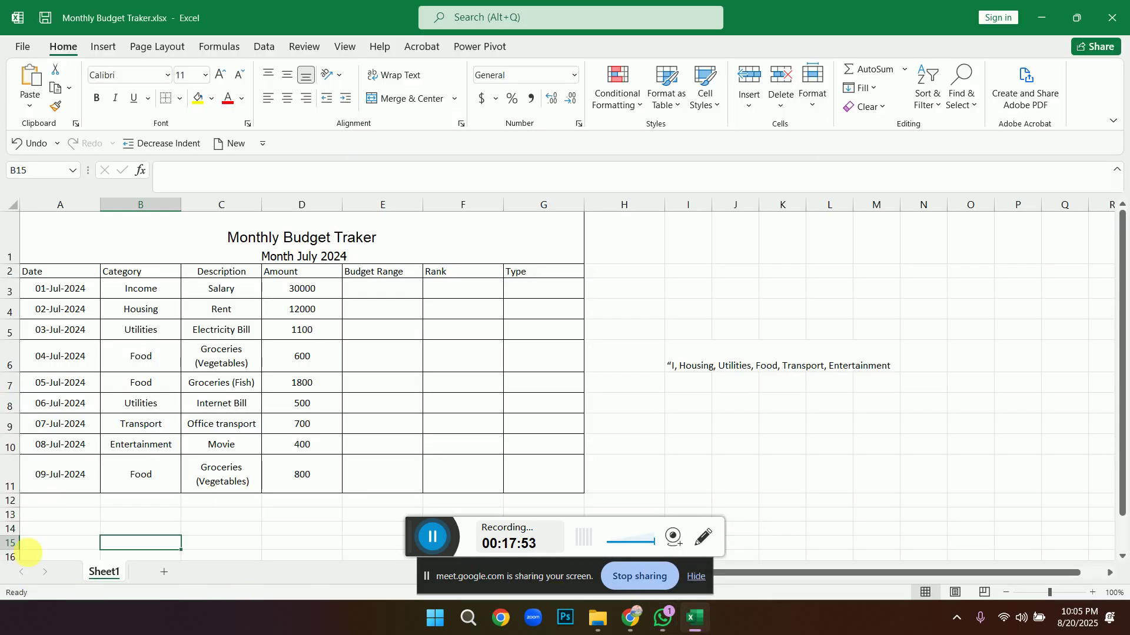
# Merge and center A13:B13 and C13:D13 below the budget table, and fill the merged layout down through row 15.
pyautogui.moveTo(44, 518); pyautogui.dragTo(133, 523)
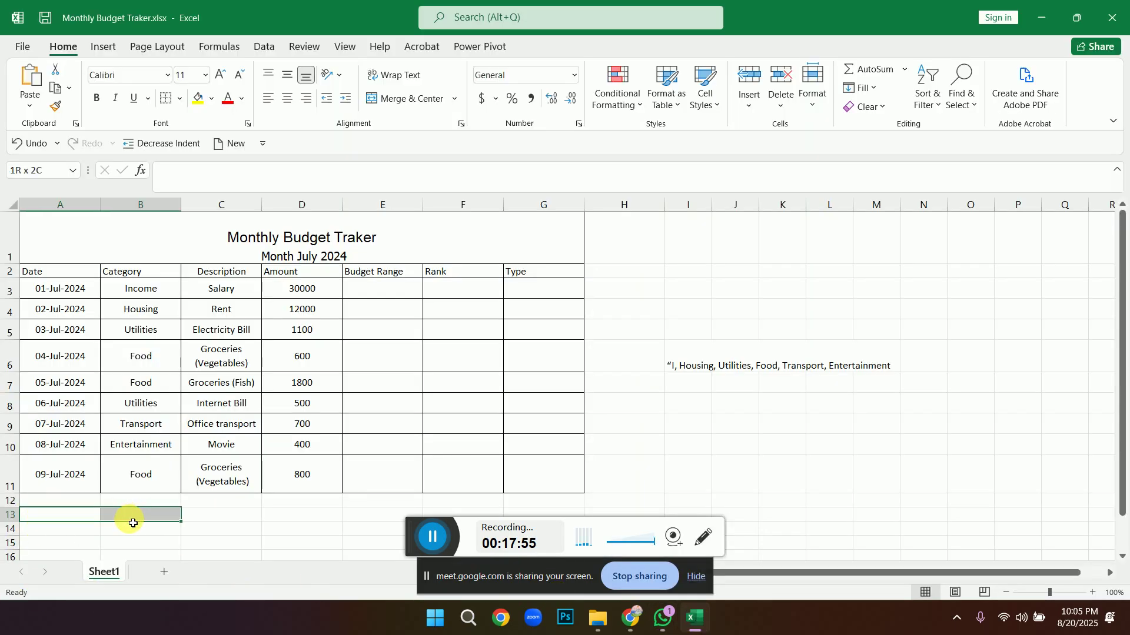
pyautogui.click(397, 102)
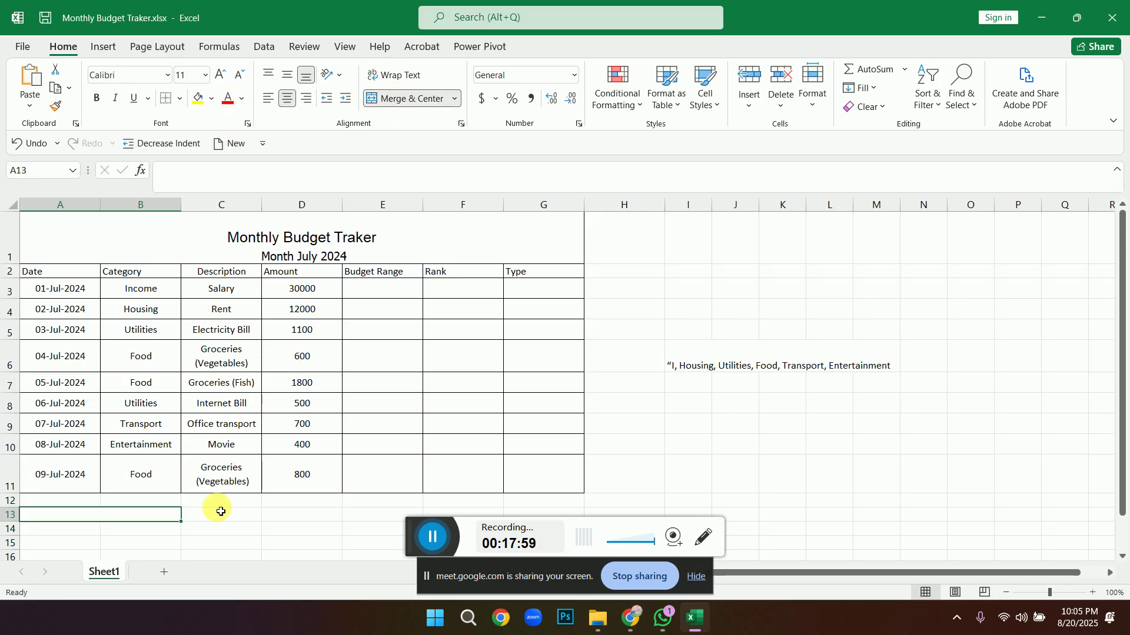
pyautogui.moveTo(184, 525); pyautogui.dragTo(336, 545)
pyautogui.click(569, 348)
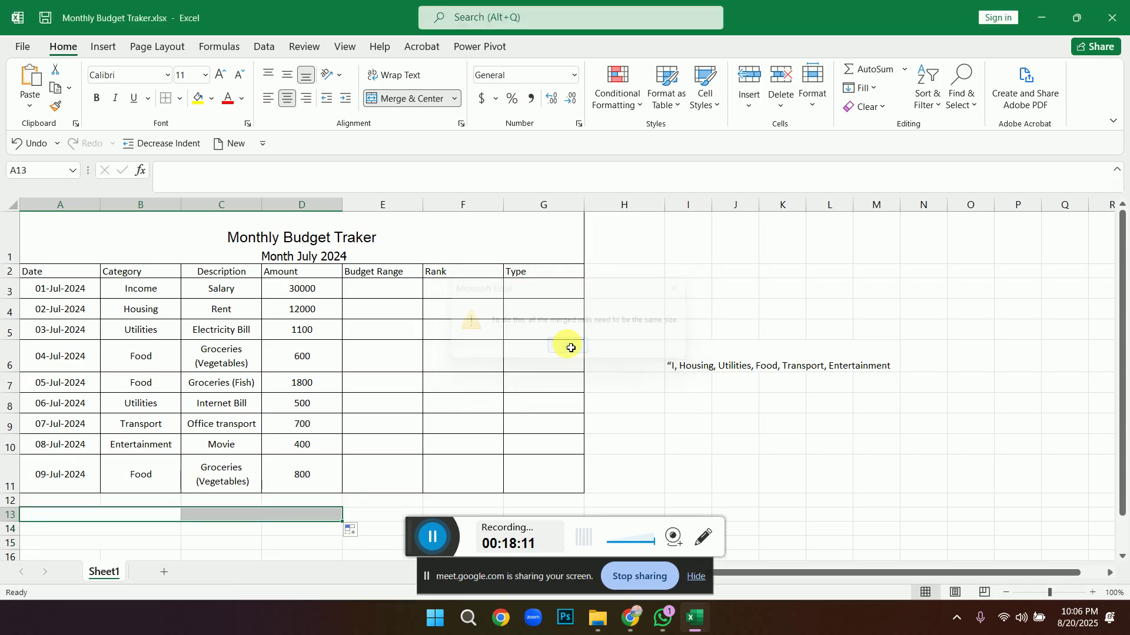
pyautogui.click(306, 539)
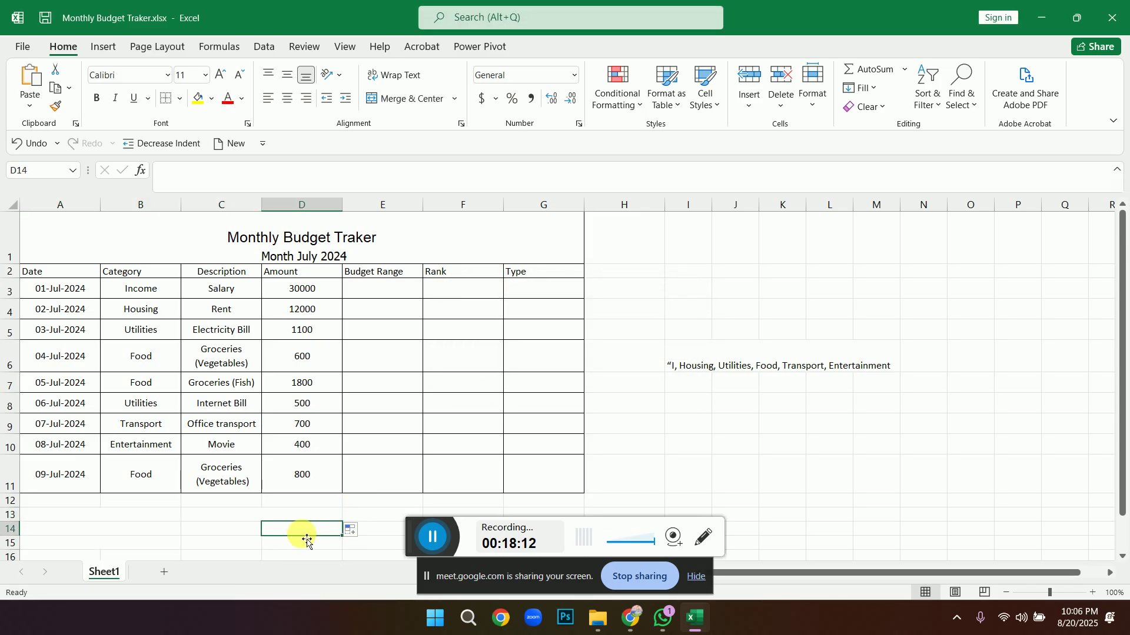
pyautogui.click(275, 519)
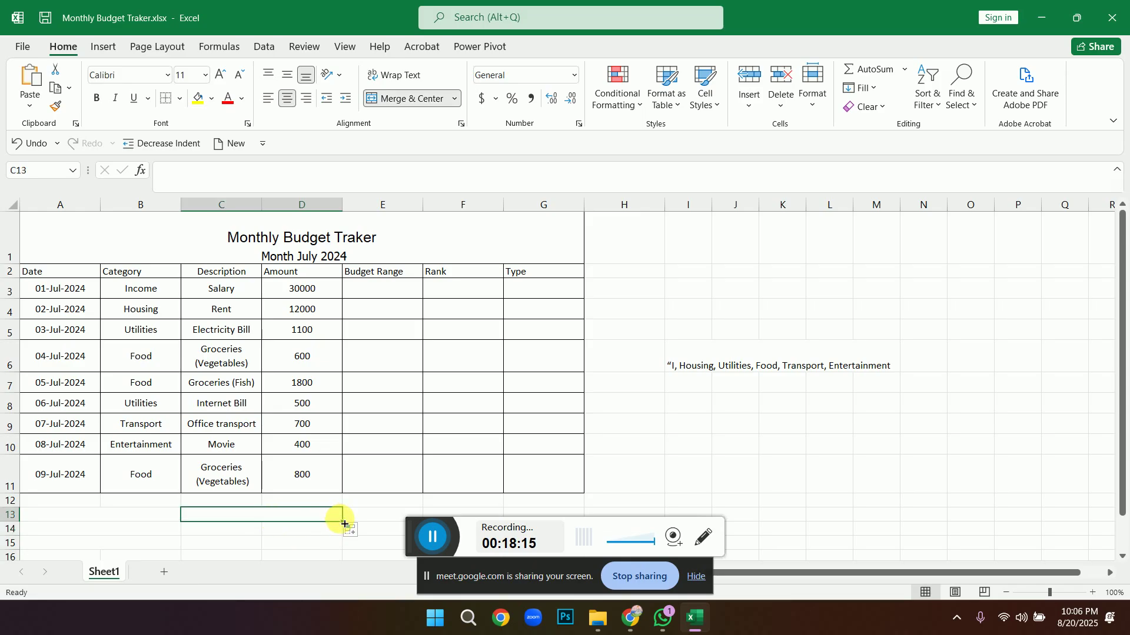
pyautogui.moveTo(345, 527); pyautogui.dragTo(251, 547)
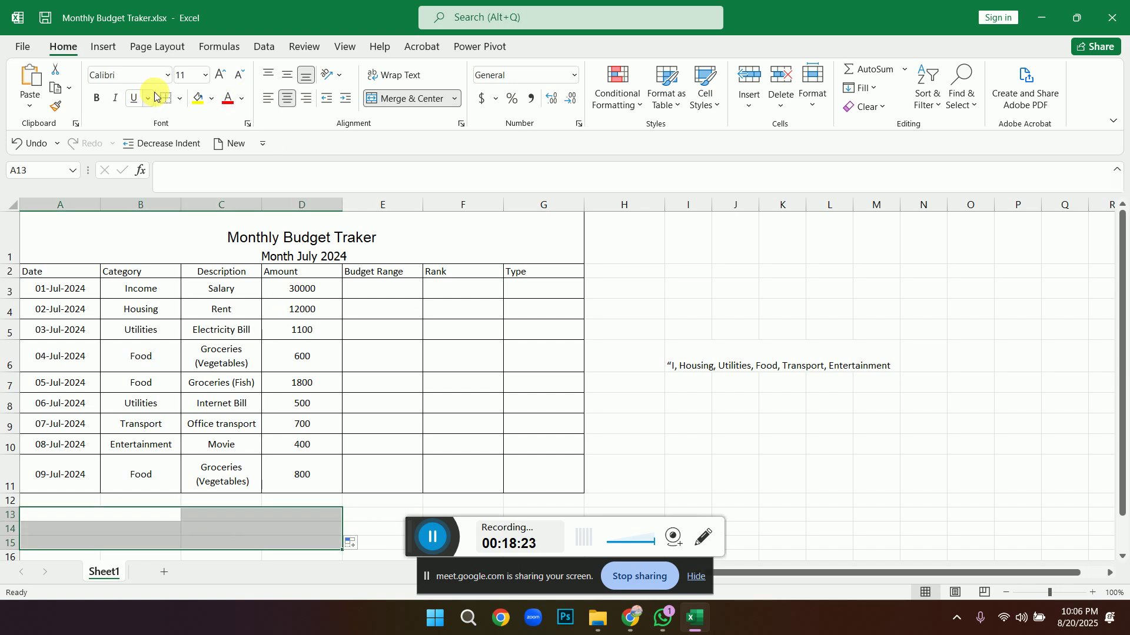
# Apply all borders to the merged summary cells A13:D15.
pyautogui.click(181, 100)
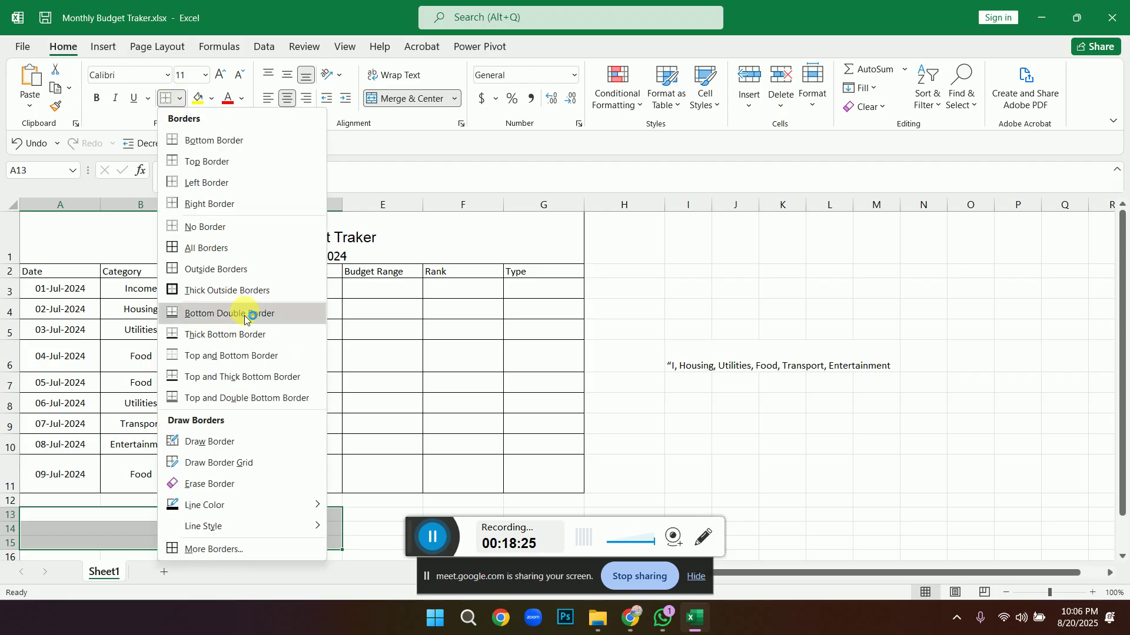
pyautogui.click(212, 249)
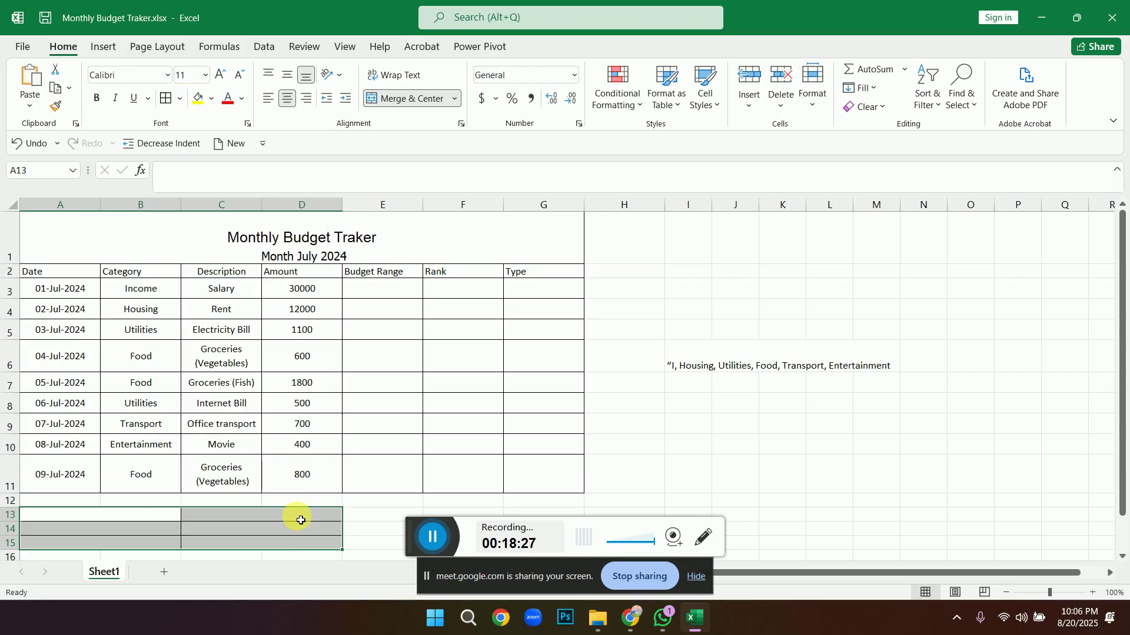
pyautogui.click(282, 514)
# Check the first summary label in Job-222.pdf in Chrome and enter "Total Monthly income" in A13 of the Excel sheet.
pyautogui.click(129, 517)
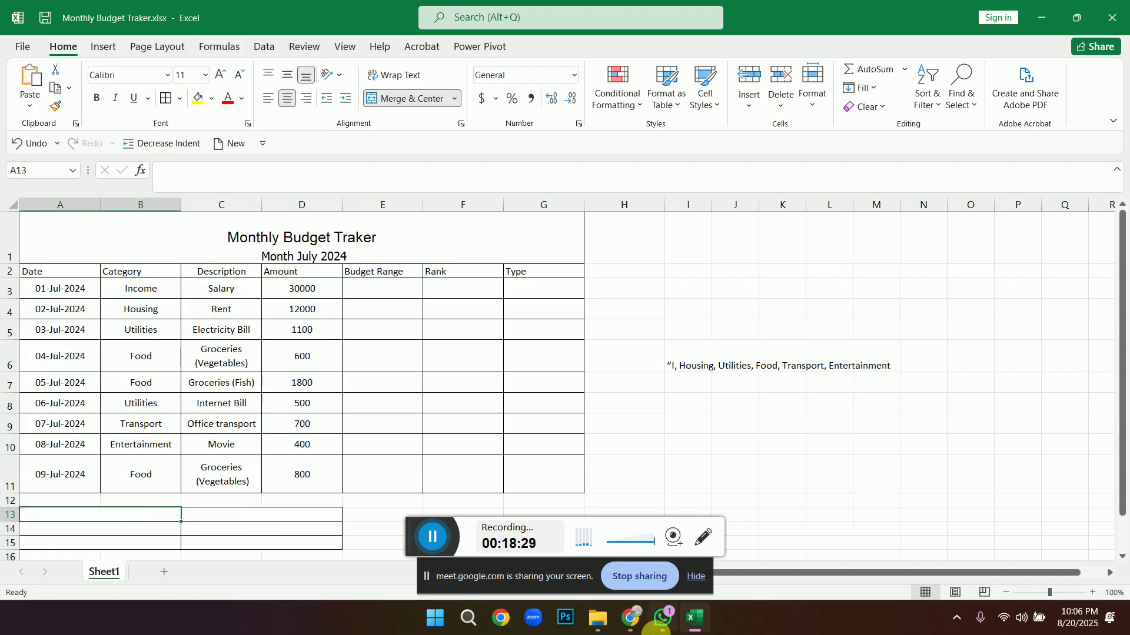
pyautogui.moveTo(622, 619)
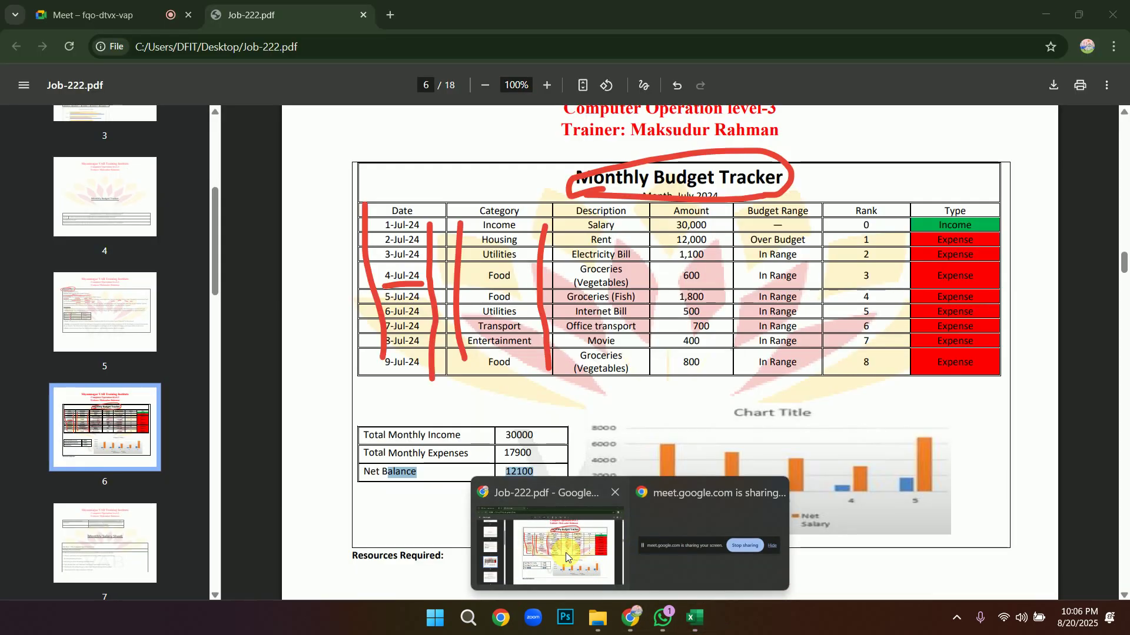
pyautogui.click(566, 553)
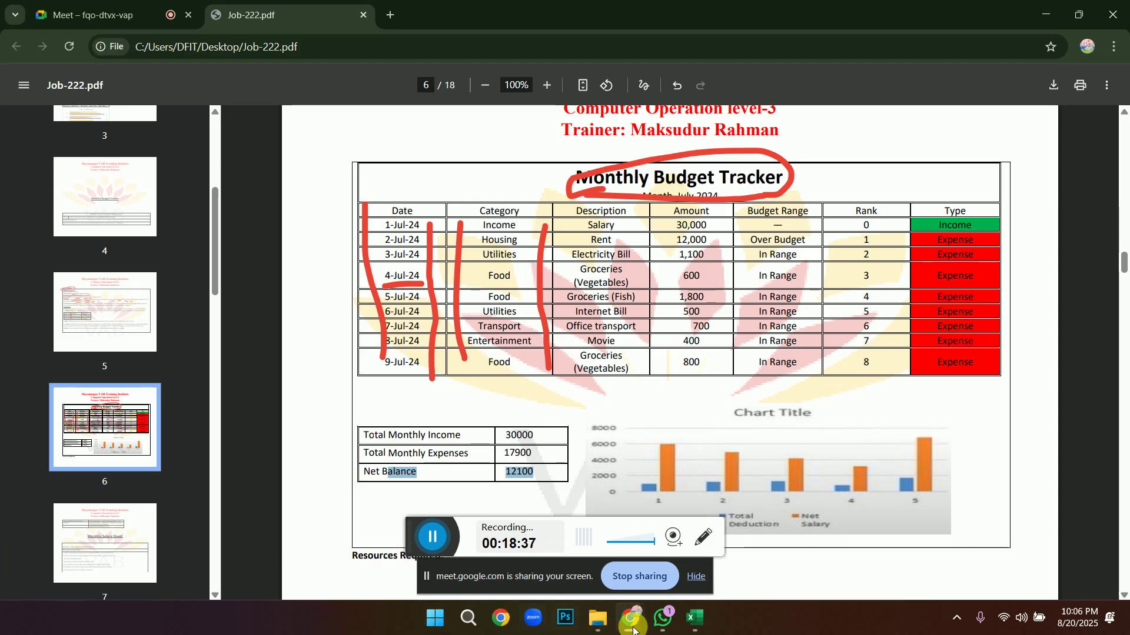
pyautogui.click(627, 562)
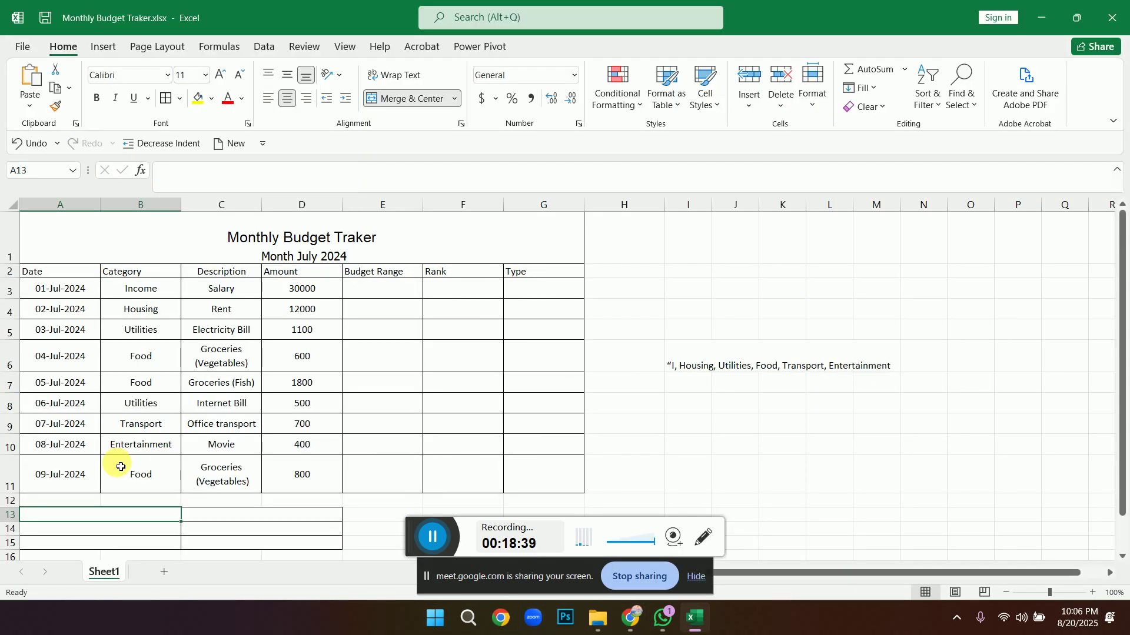
pyautogui.write('Total')
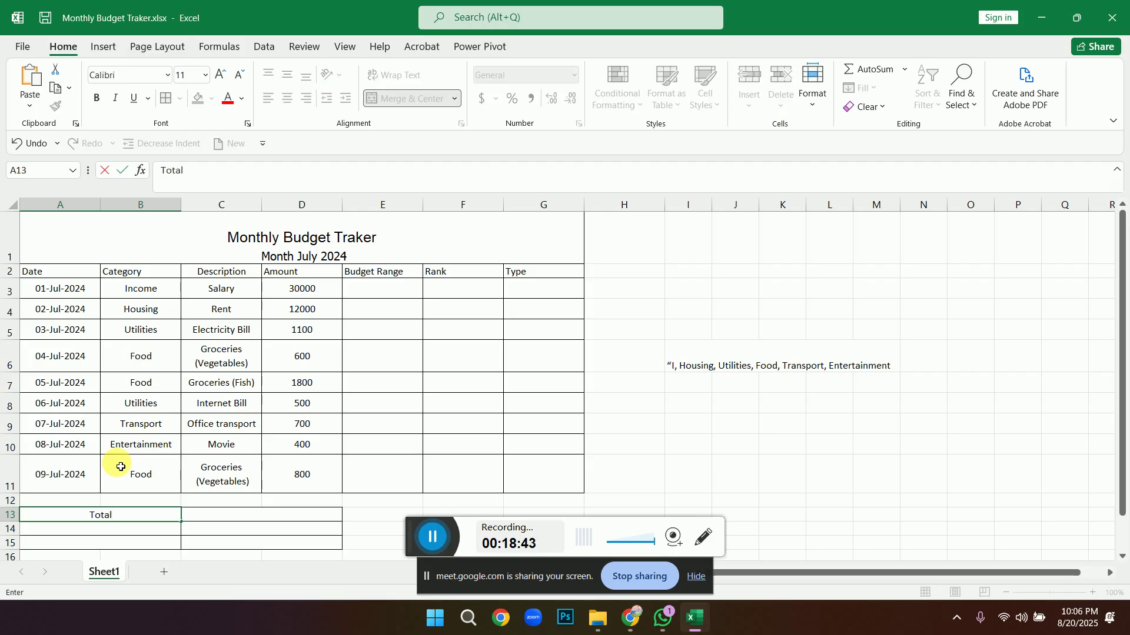
pyautogui.write(' Monthly')
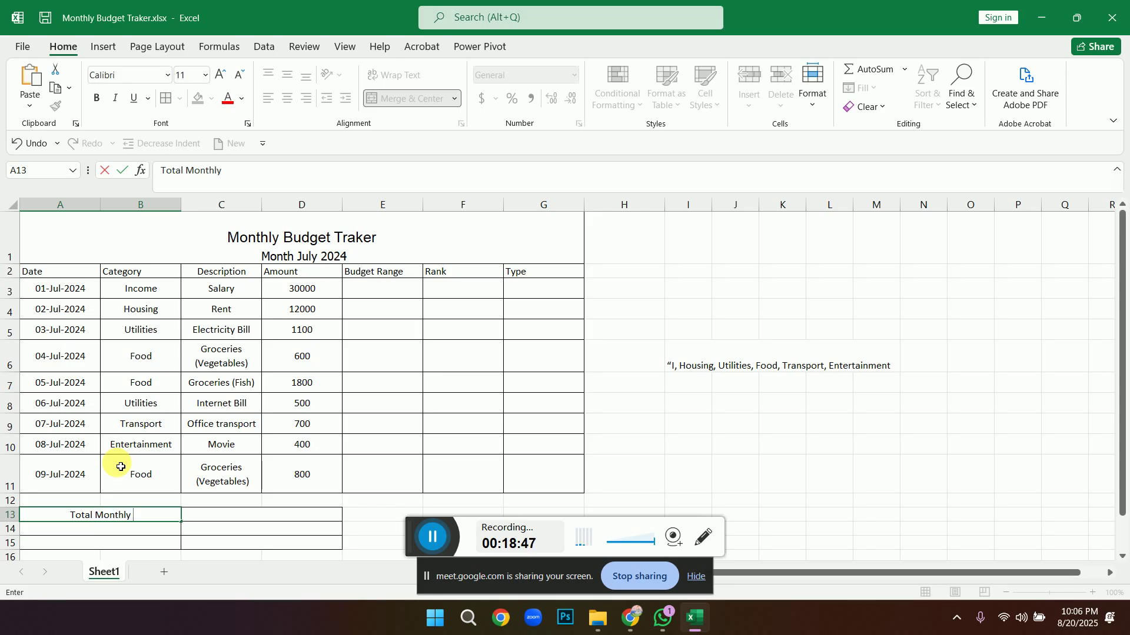
pyautogui.write(' income')
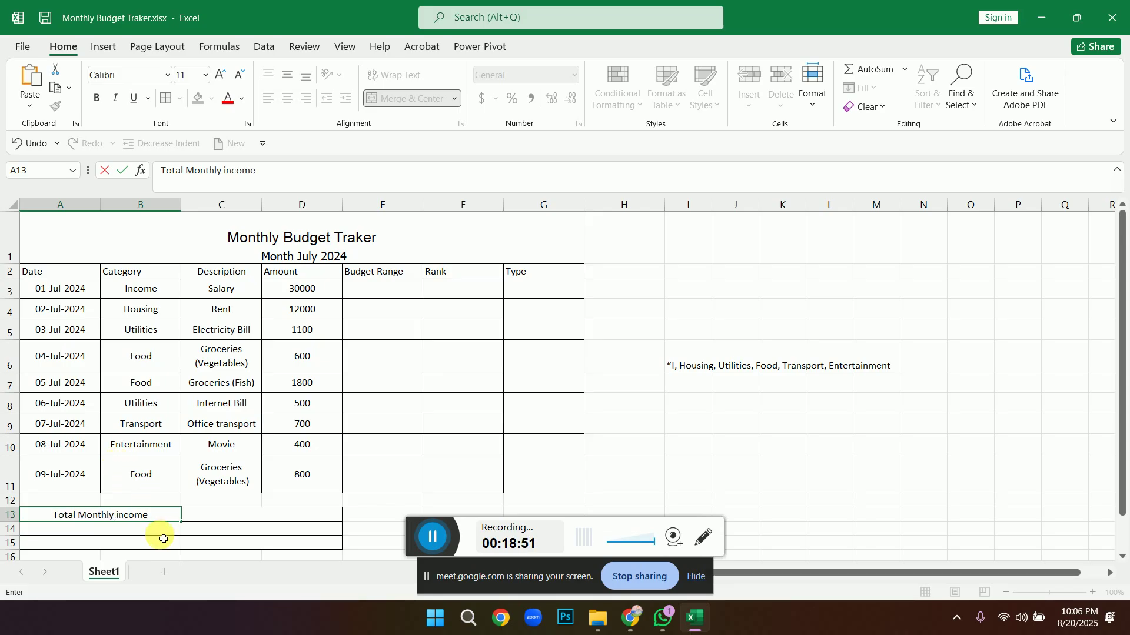
pyautogui.press('Return')
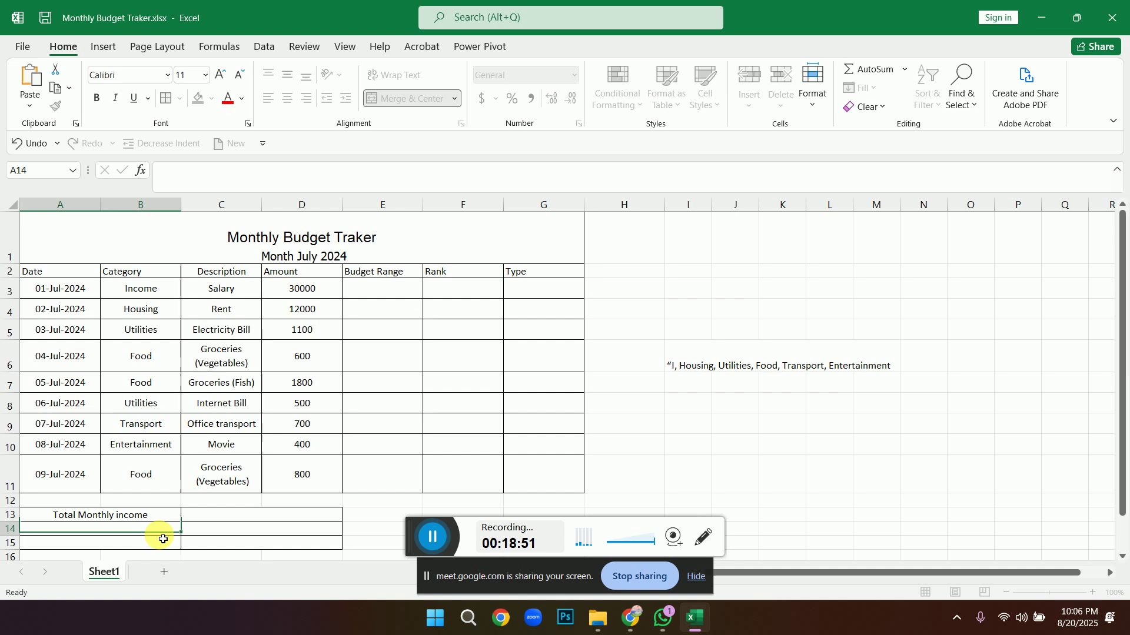
# Copy the income label down into A14 and change it to "Total Monthly Expense".
pyautogui.click(133, 516)
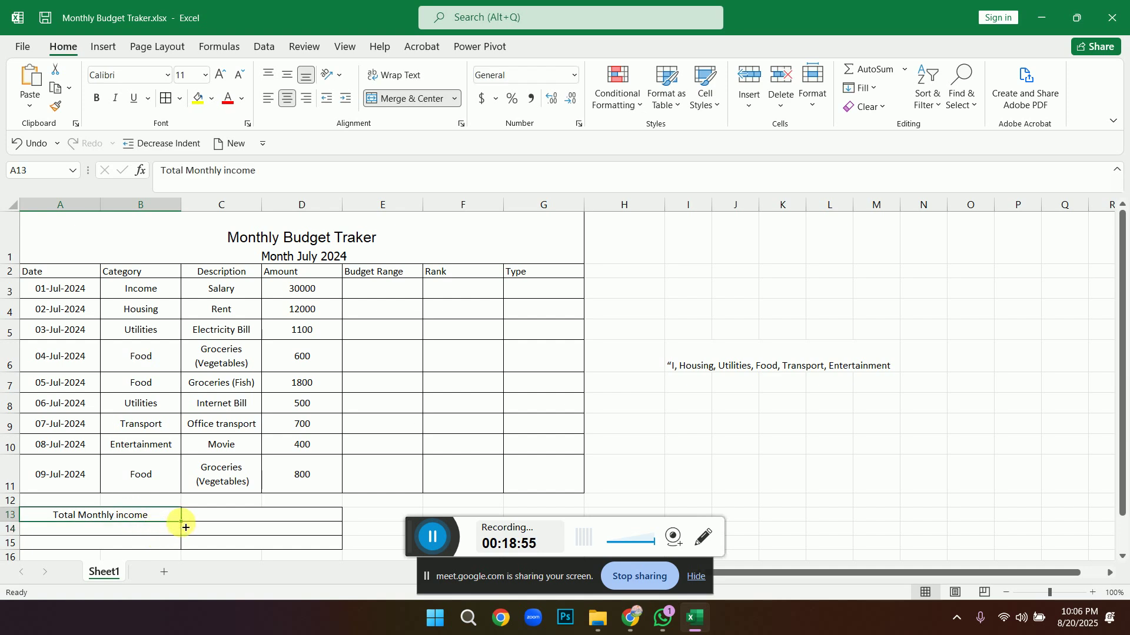
pyautogui.moveTo(184, 527); pyautogui.dragTo(182, 537)
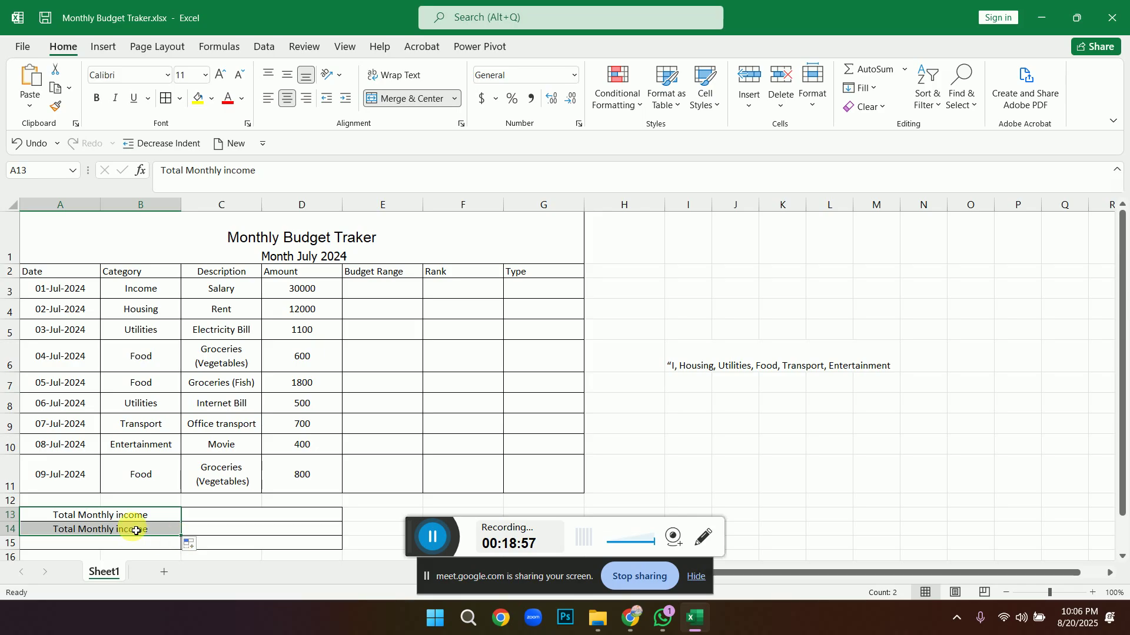
pyautogui.click(136, 530)
pyautogui.doubleClick(160, 534)
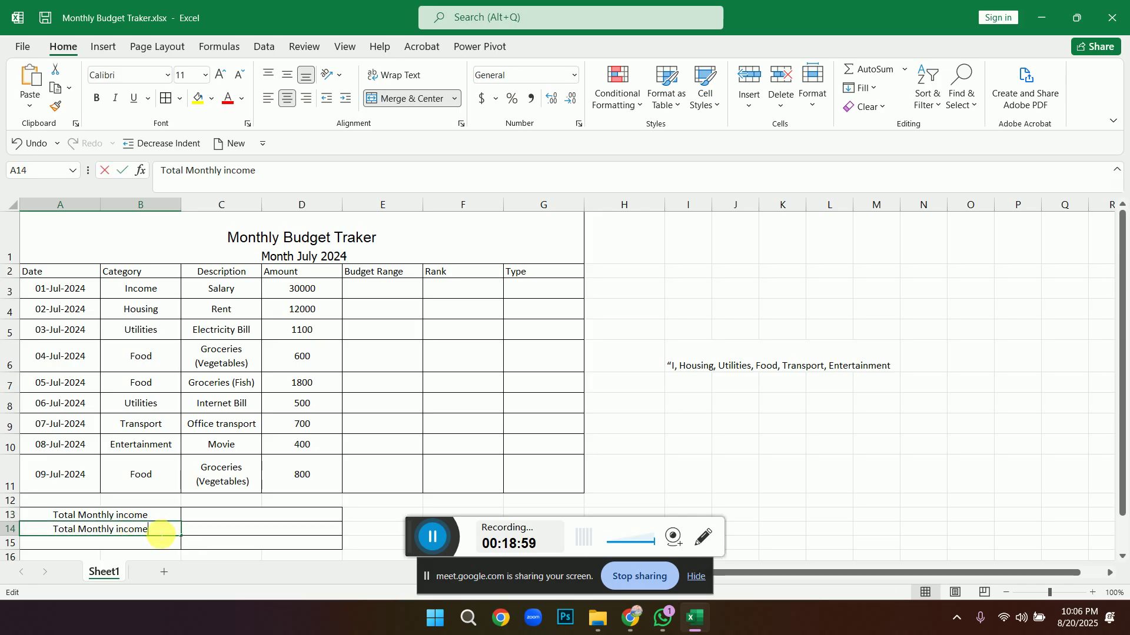
pyautogui.press('BackSpace')
pyautogui.press('BackSpace')
pyautogui.press('BackSpace')
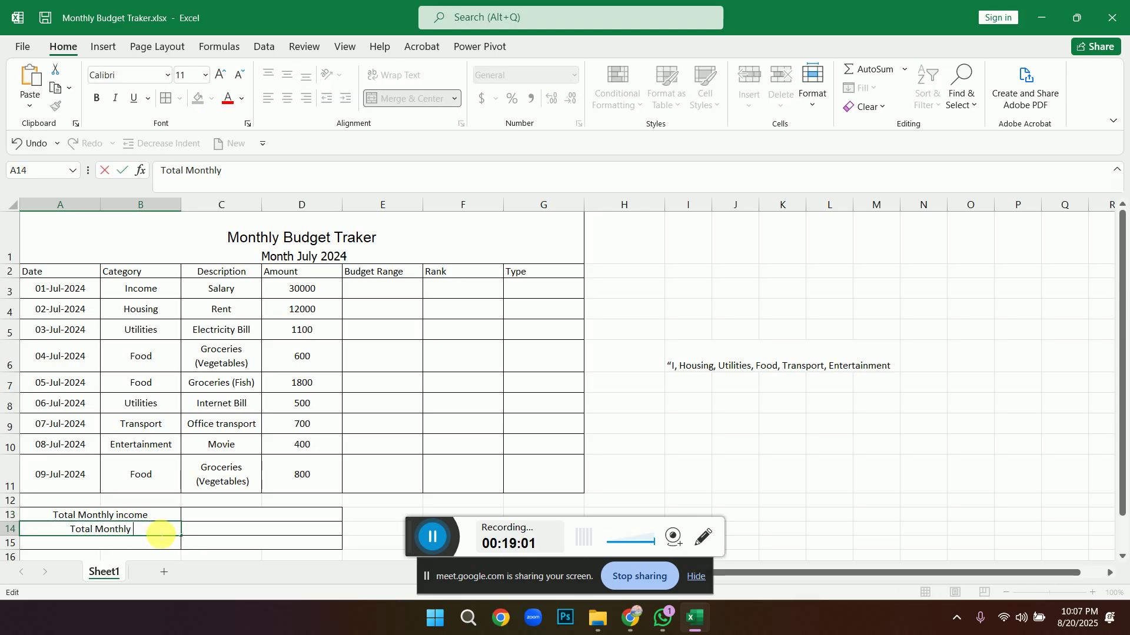
pyautogui.write('Expense')
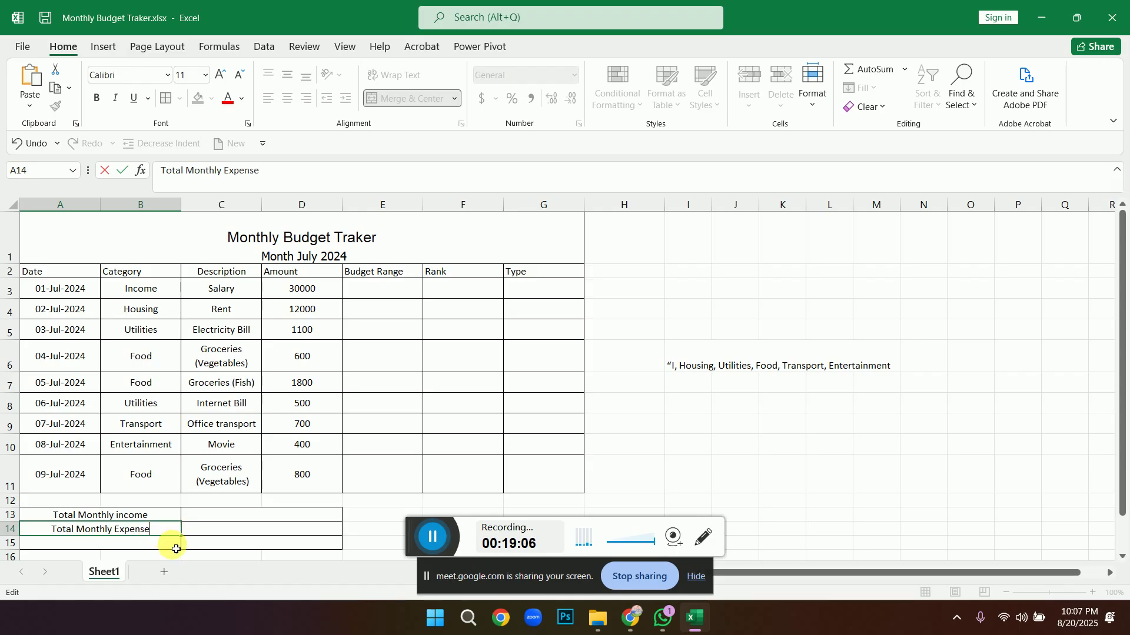
pyautogui.press('Return')
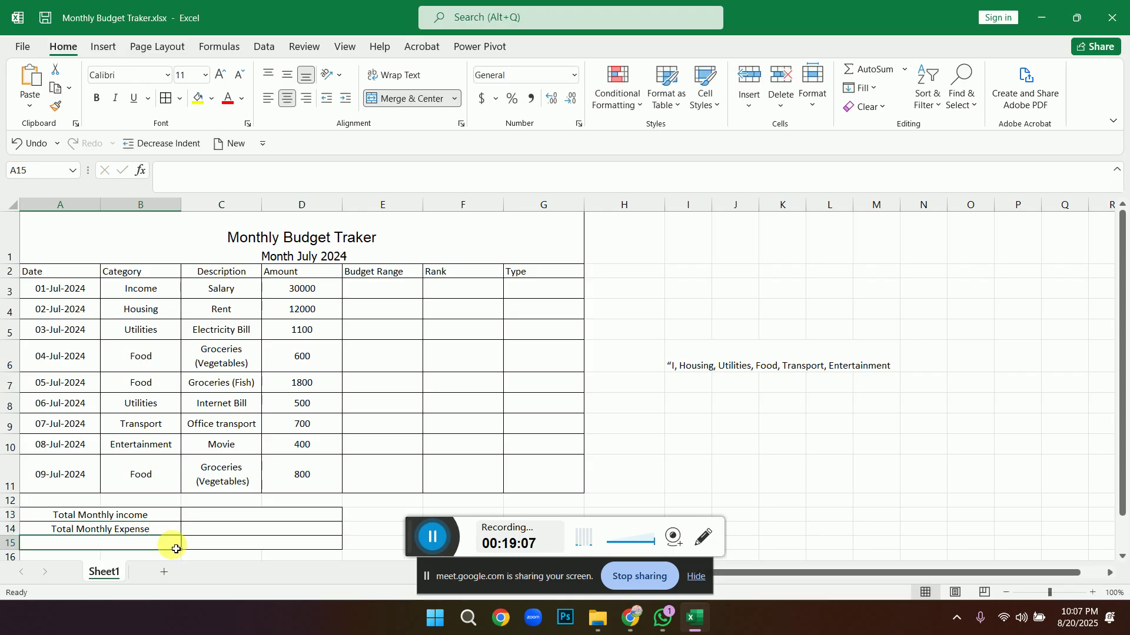
# Enter the label "Net Balance" in A15 of the summary table.
pyautogui.write('Net Balanc')
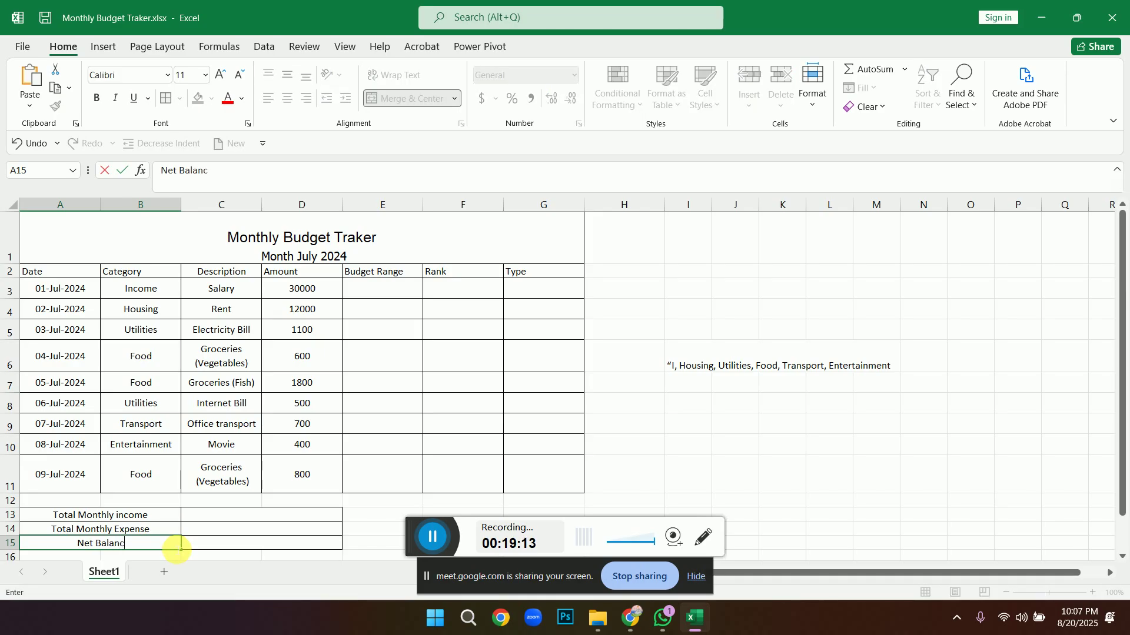
pyautogui.write('e')
pyautogui.click(377, 541)
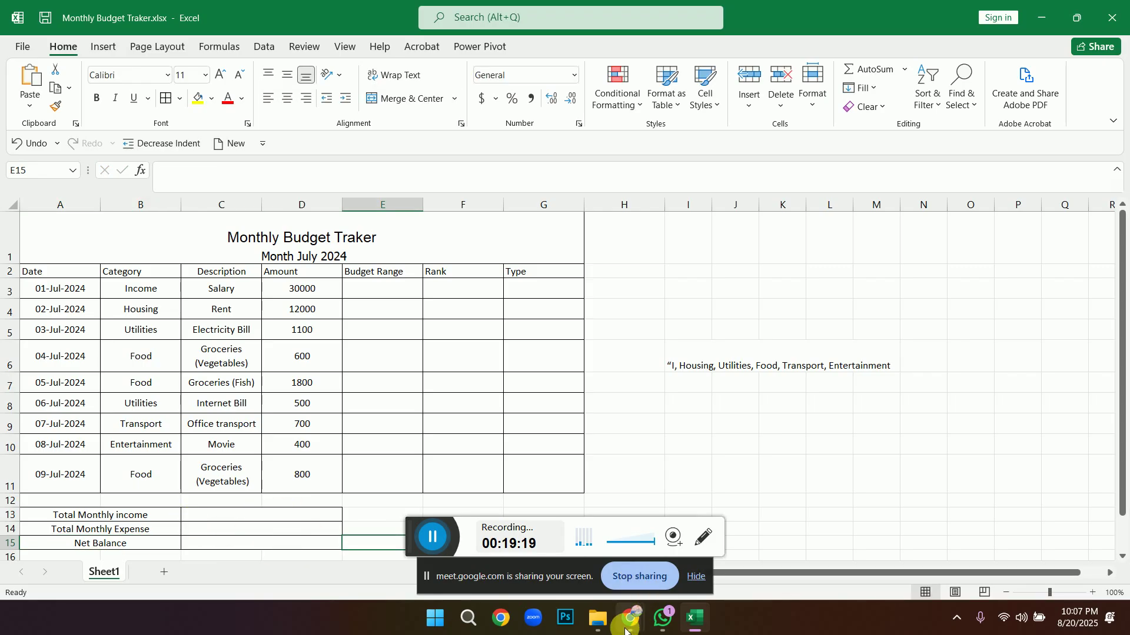
# Review the Conditional Formatting and Type rules on page 5 of Job-222.pdf in Chrome, and return to the Excel sheet.
pyautogui.moveTo(630, 622)
pyautogui.click(566, 566)
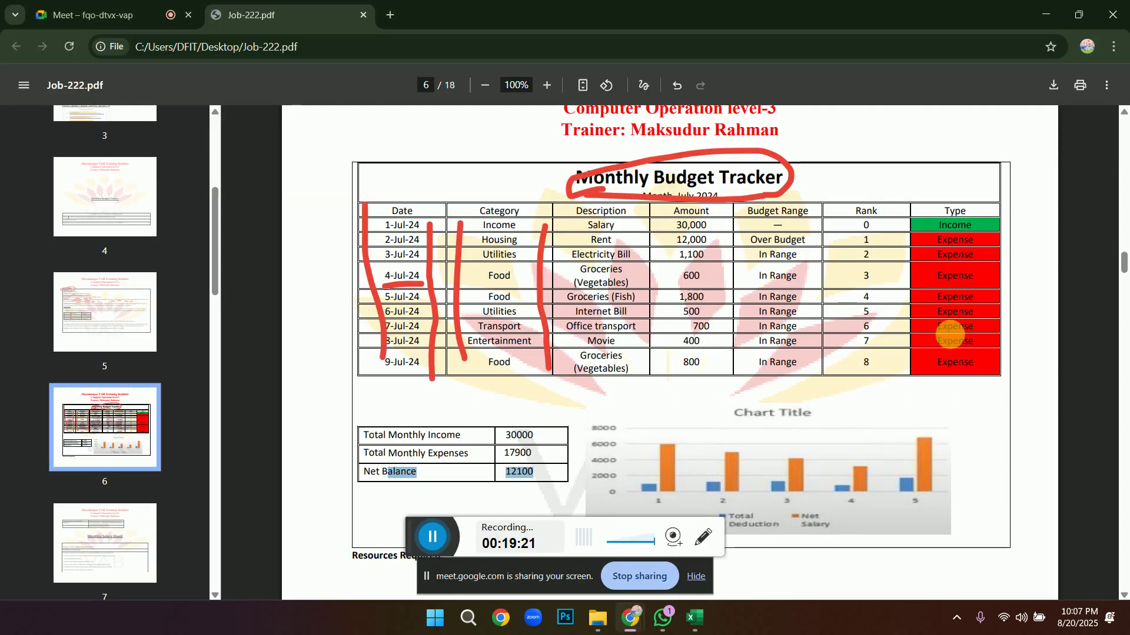
pyautogui.moveTo(1123, 263); pyautogui.dragTo(1117, 238)
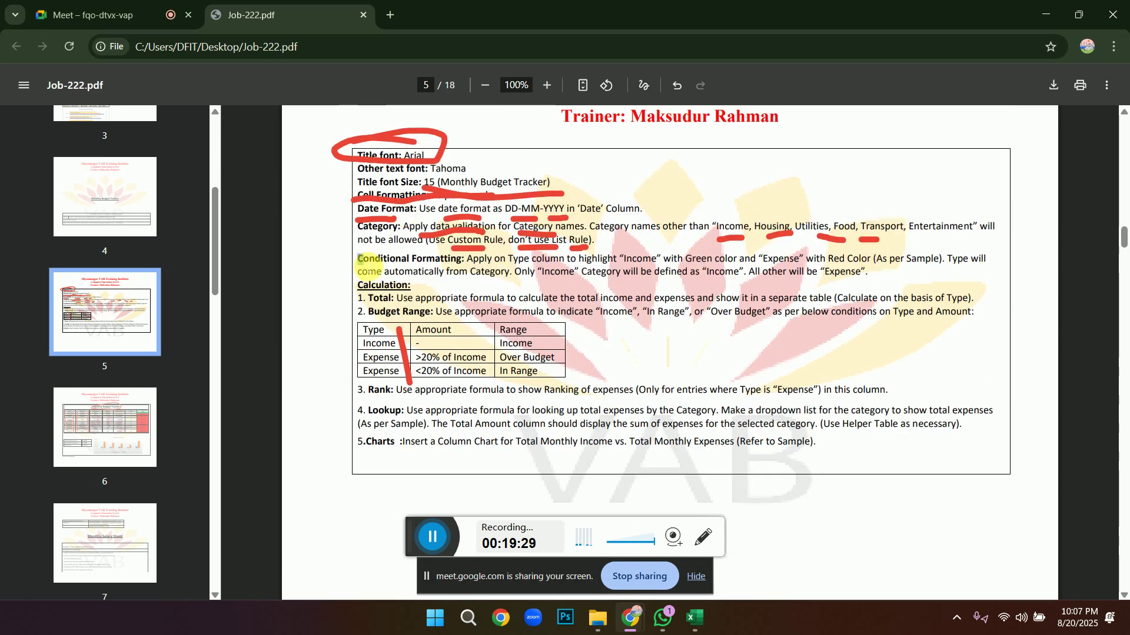
pyautogui.moveTo(368, 266); pyautogui.dragTo(457, 269)
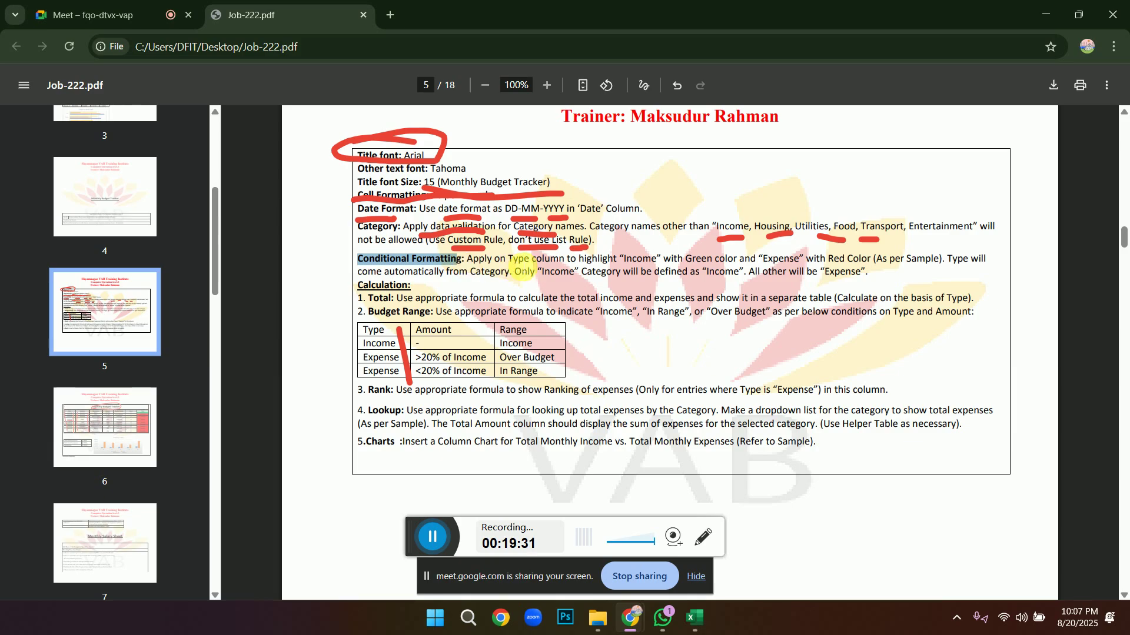
pyautogui.moveTo(510, 259); pyautogui.dragTo(872, 259)
pyautogui.moveTo(947, 259); pyautogui.dragTo(994, 268)
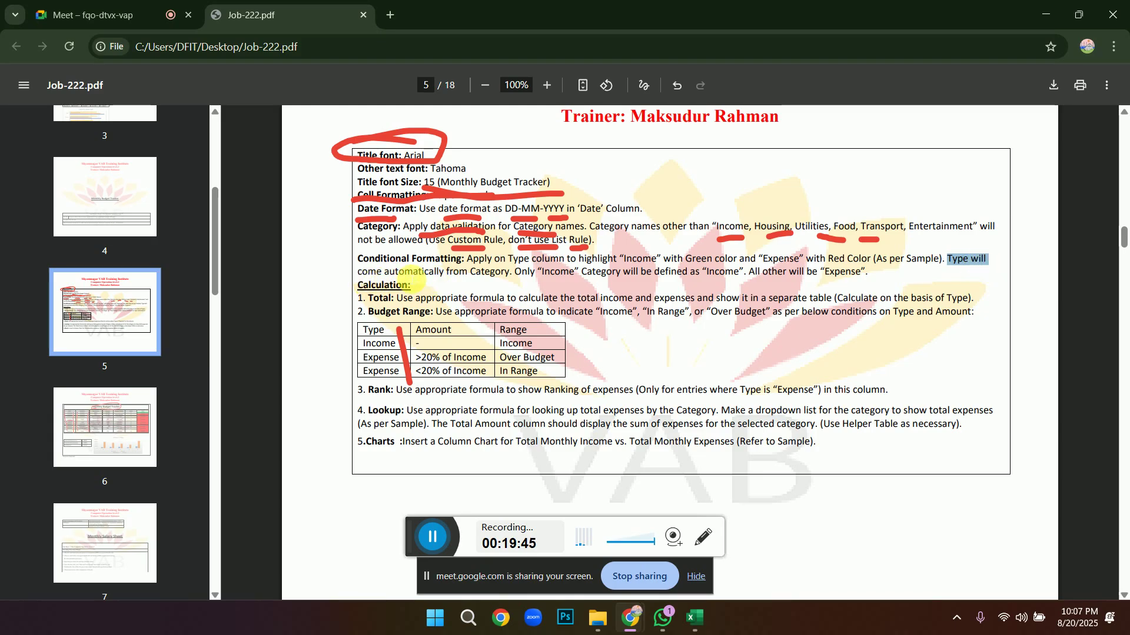
pyautogui.click(450, 273)
pyautogui.moveTo(487, 283); pyautogui.dragTo(518, 284)
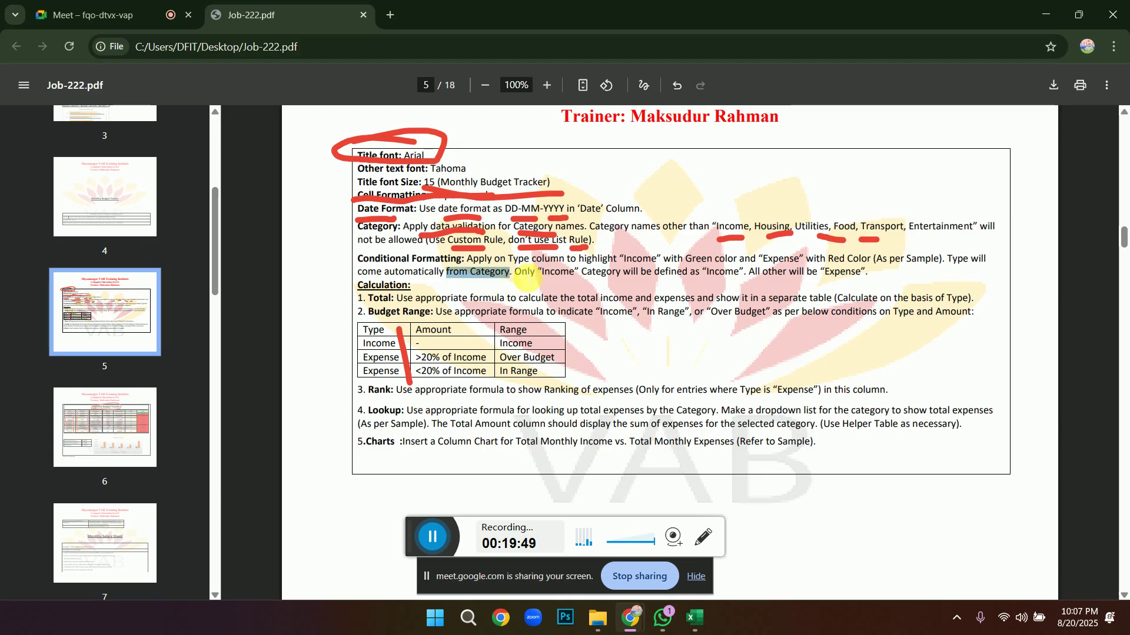
pyautogui.moveTo(538, 275); pyautogui.dragTo(585, 281)
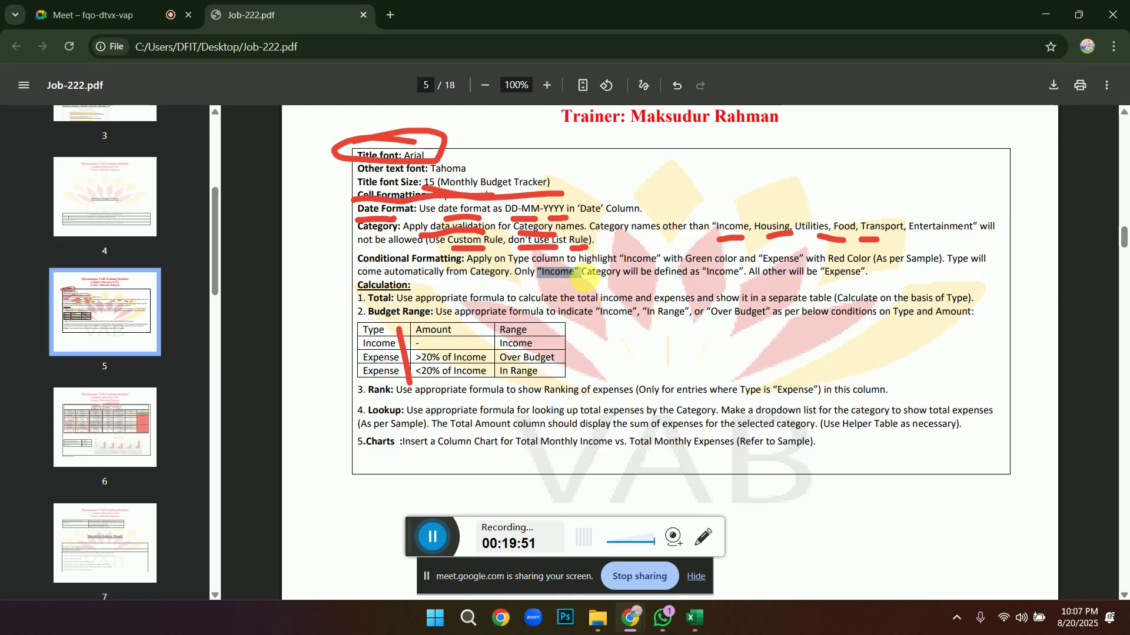
pyautogui.moveTo(702, 275); pyautogui.dragTo(856, 275)
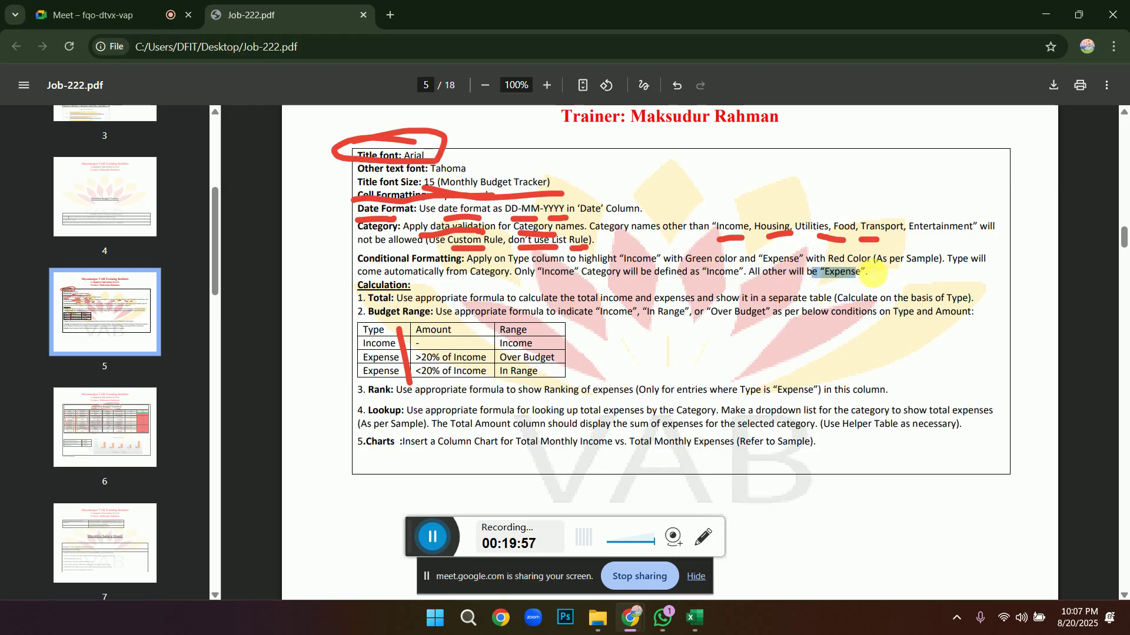
pyautogui.click(693, 619)
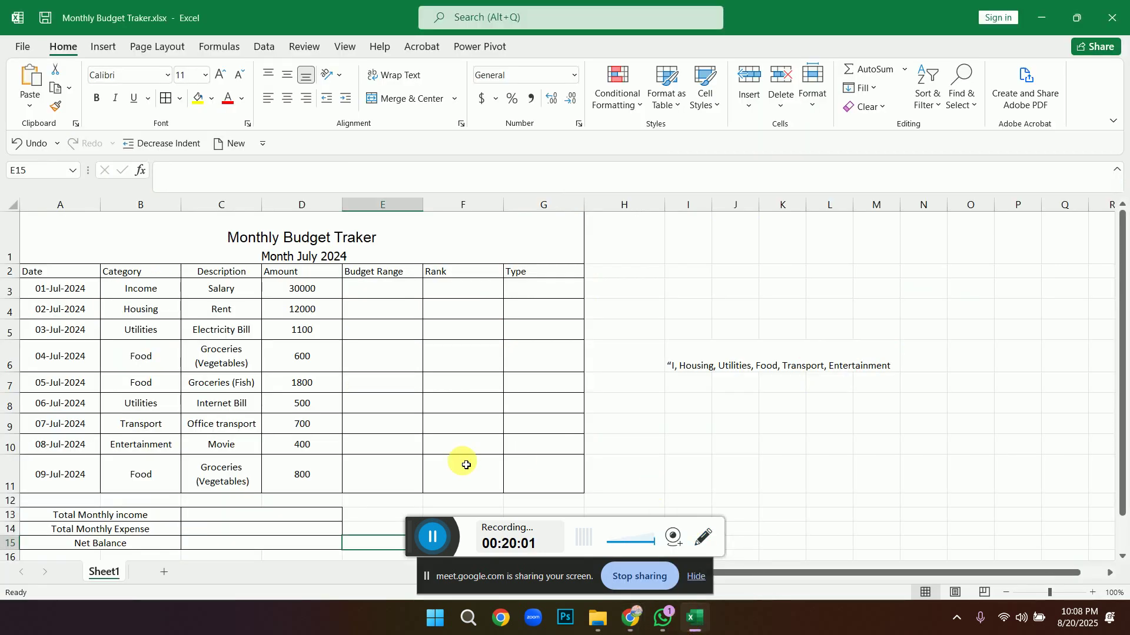
# Select G3 and draw a red annotation arrow across row 3 from the Income category in B3 to the Type column.
pyautogui.click(533, 286)
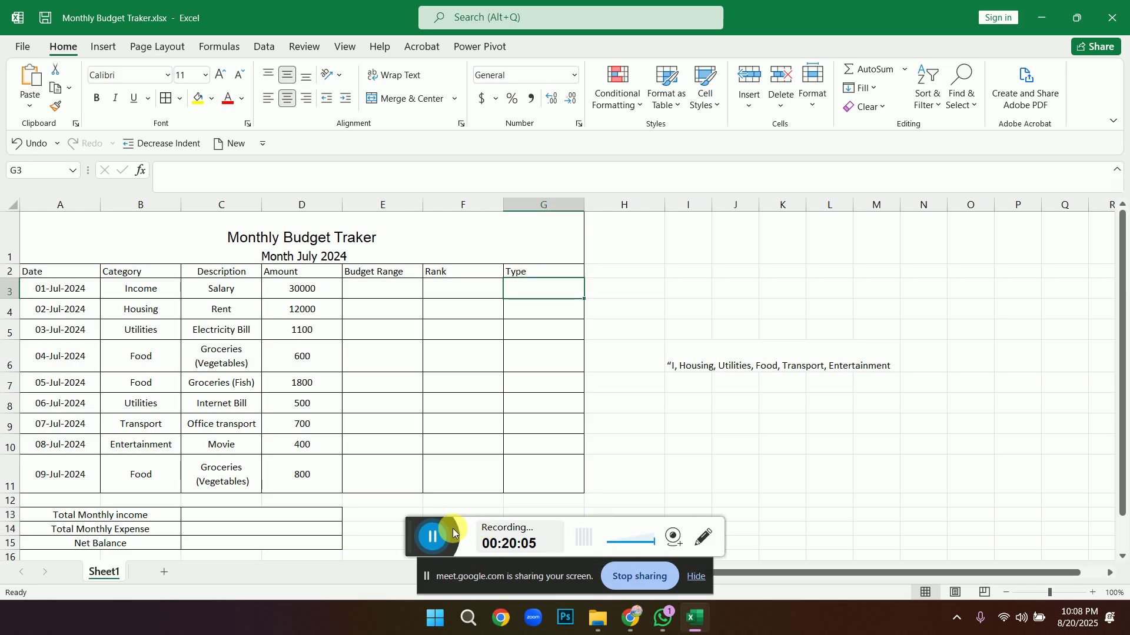
pyautogui.click(710, 547)
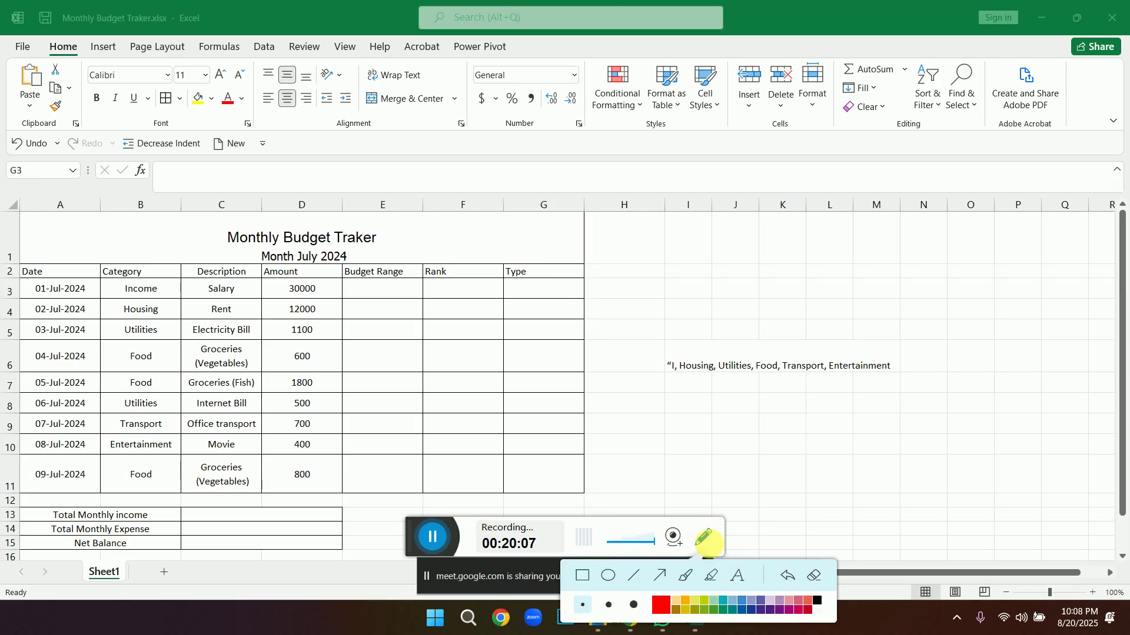
pyautogui.click(660, 577)
pyautogui.moveTo(142, 291)
pyautogui.mouseDown()
pyautogui.moveTo(464, 305)
pyautogui.moveTo(503, 287)
pyautogui.mouseUp()
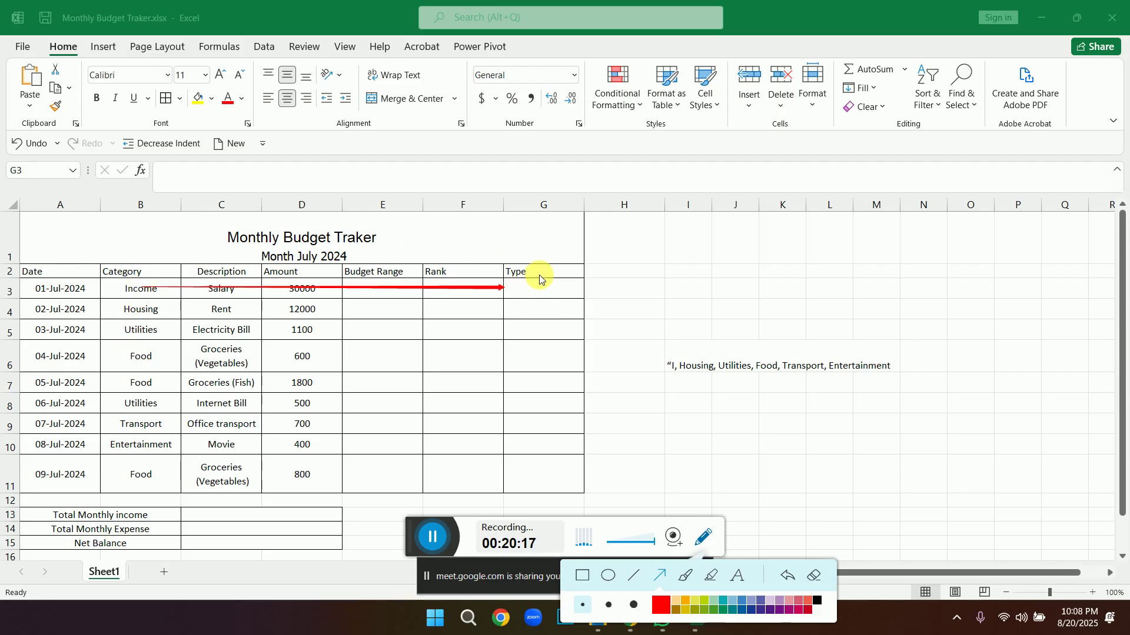
# Draw a red annotation arrow from the Housing category in B4 to the Type column, clear all annotations, and close the drawing tools.
pyautogui.click(157, 314)
pyautogui.moveTo(157, 312); pyautogui.dragTo(515, 307)
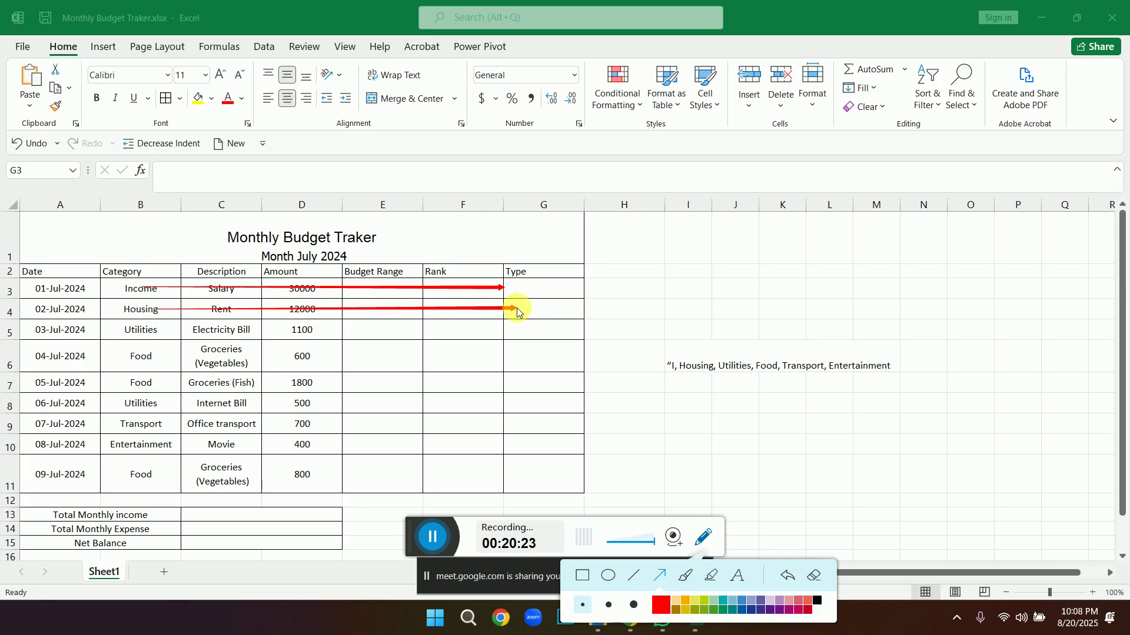
pyautogui.click(814, 576)
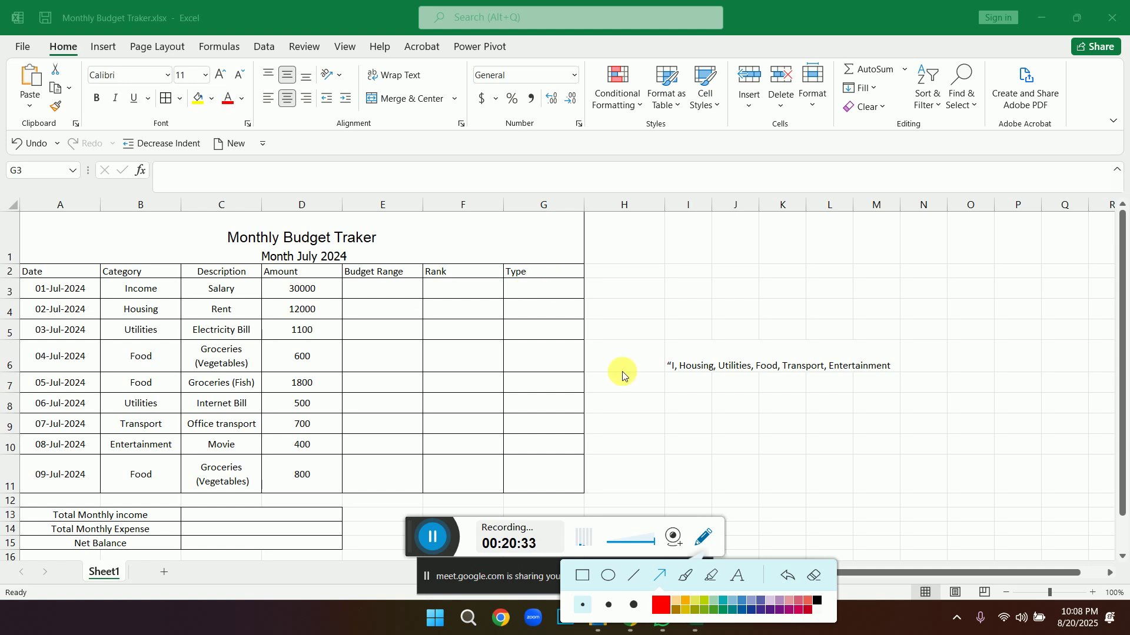
pyautogui.click(706, 539)
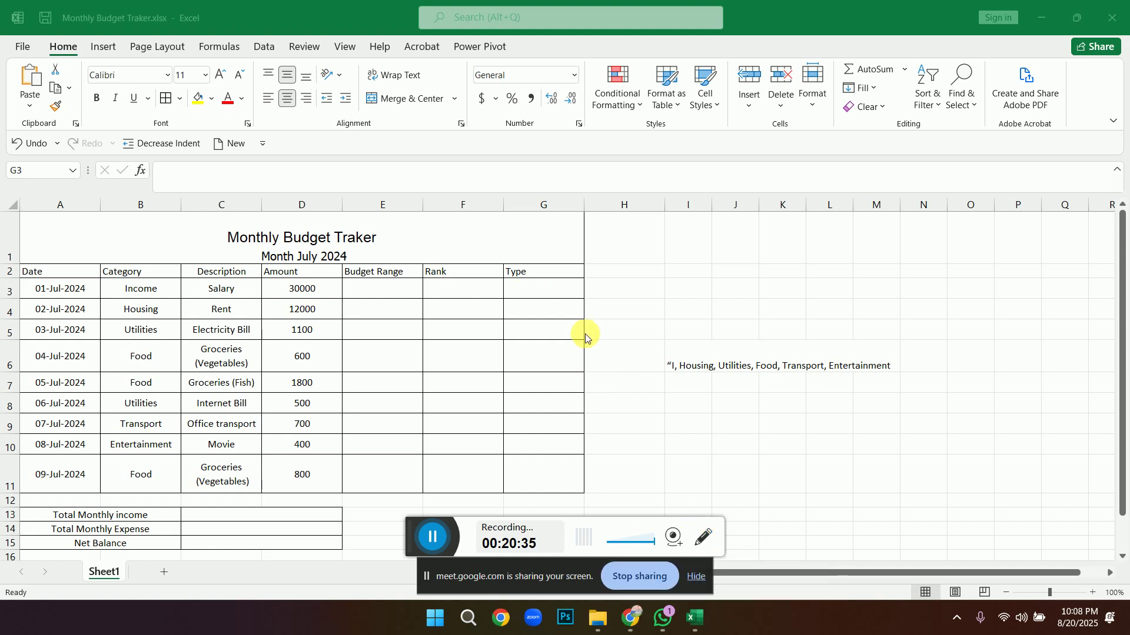
# Begin an IF formula in G3 that tests whether B3="Income" and returns "Income" when true.
pyautogui.click(552, 290)
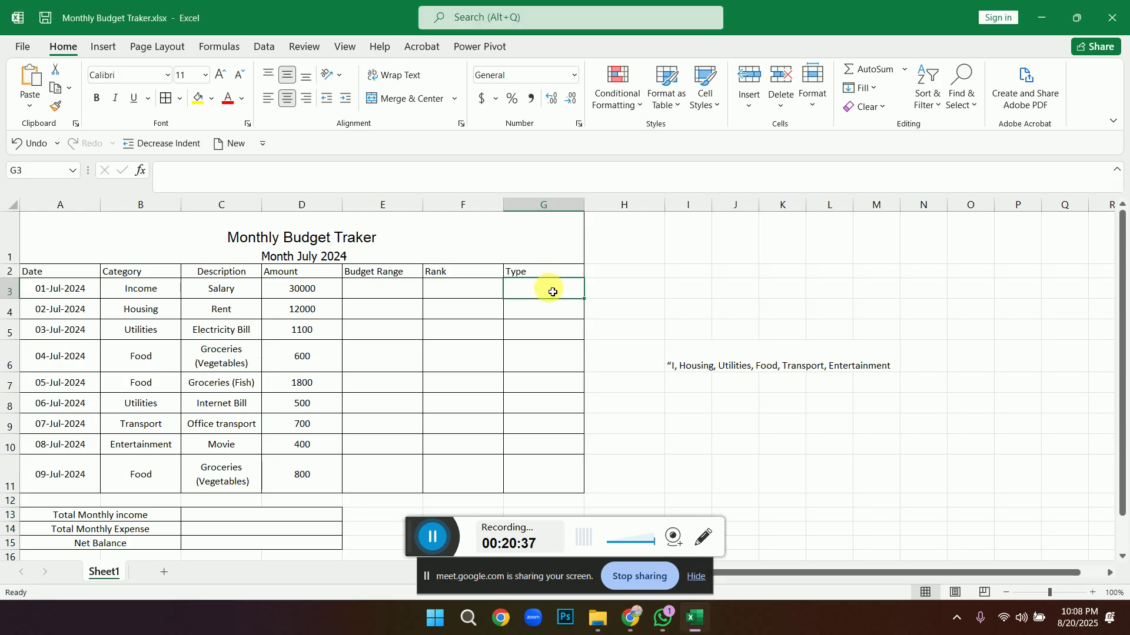
pyautogui.write('=')
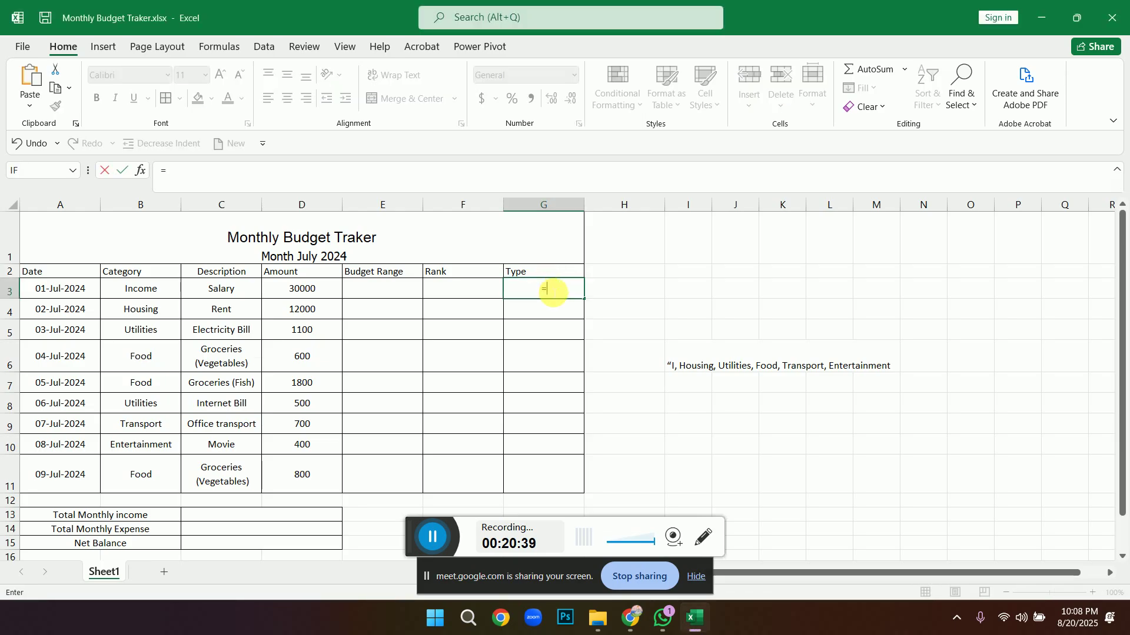
pyautogui.write('if(')
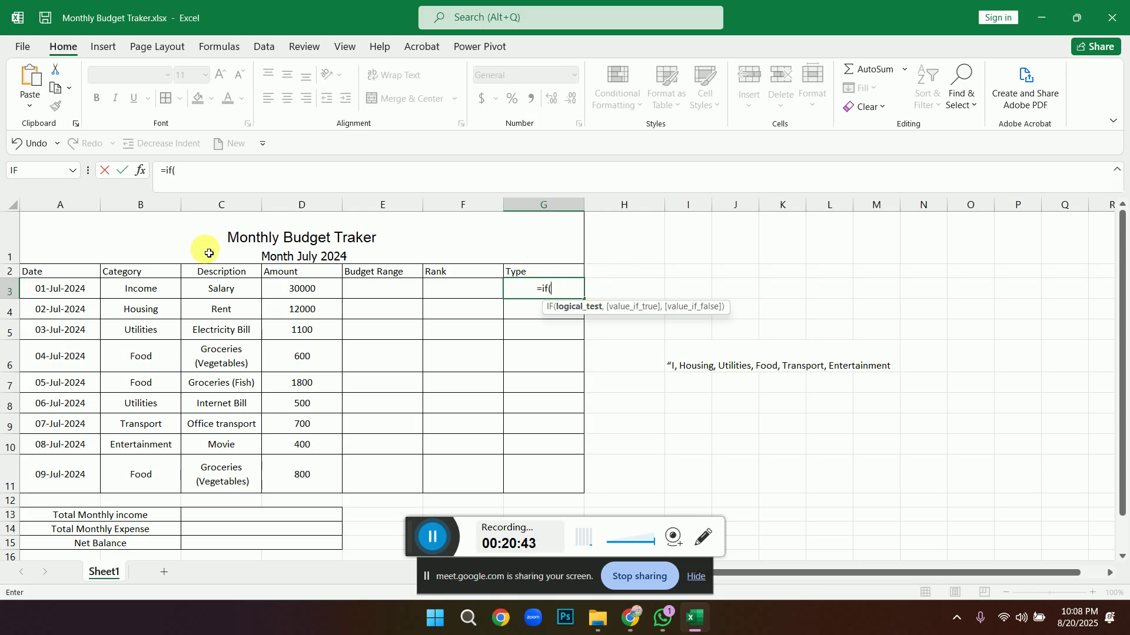
pyautogui.click(138, 293)
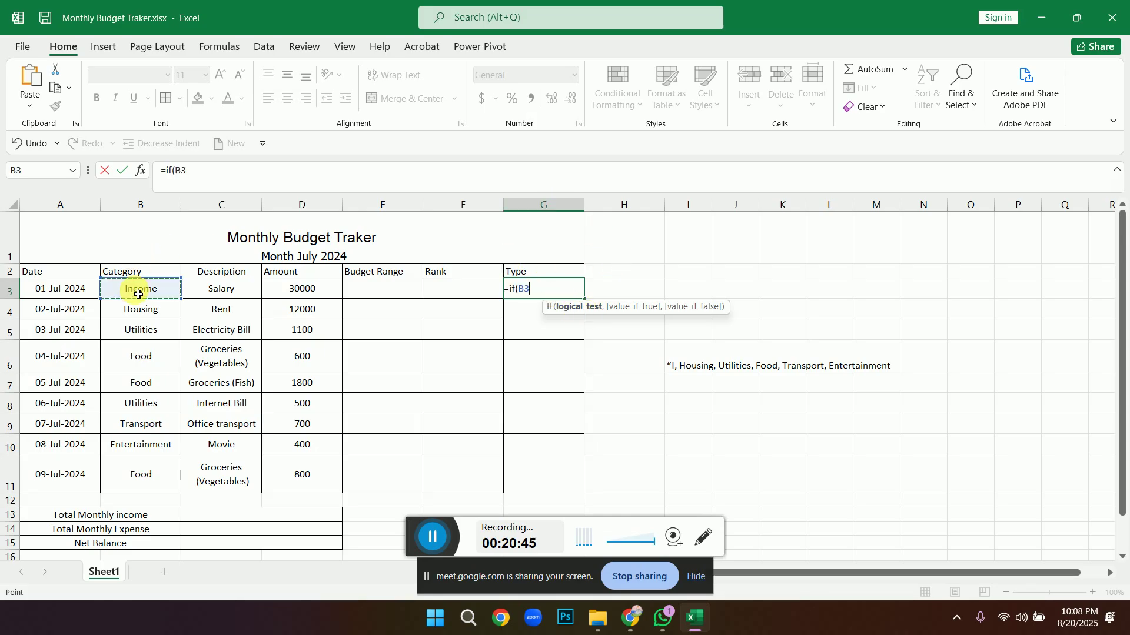
pyautogui.write('="Income')
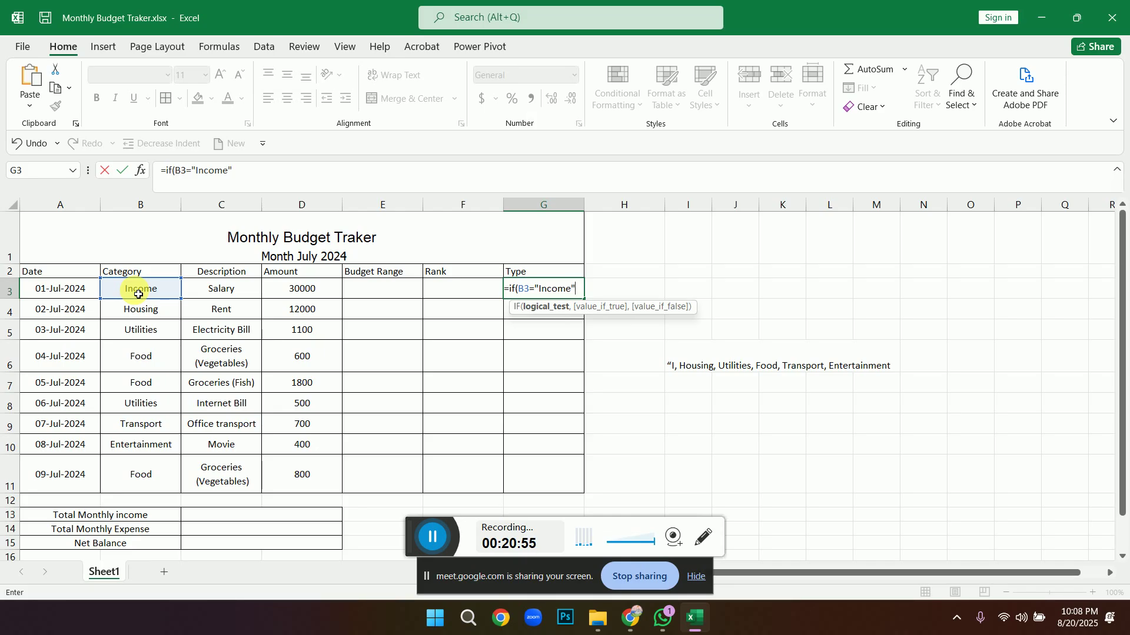
pyautogui.write(',')
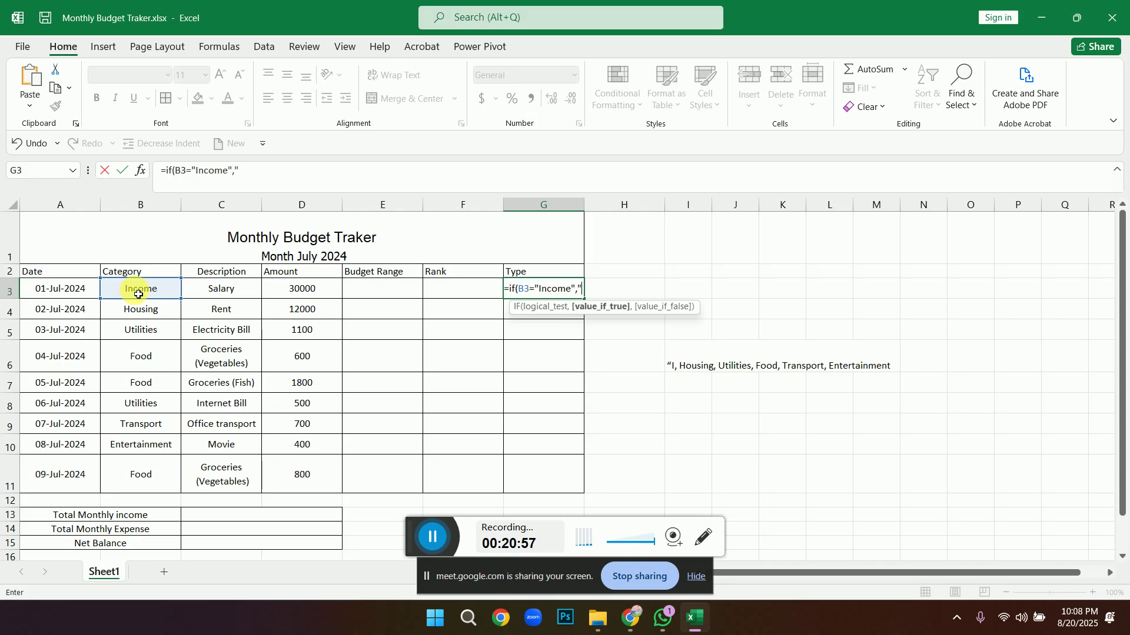
pyautogui.write('"Income')
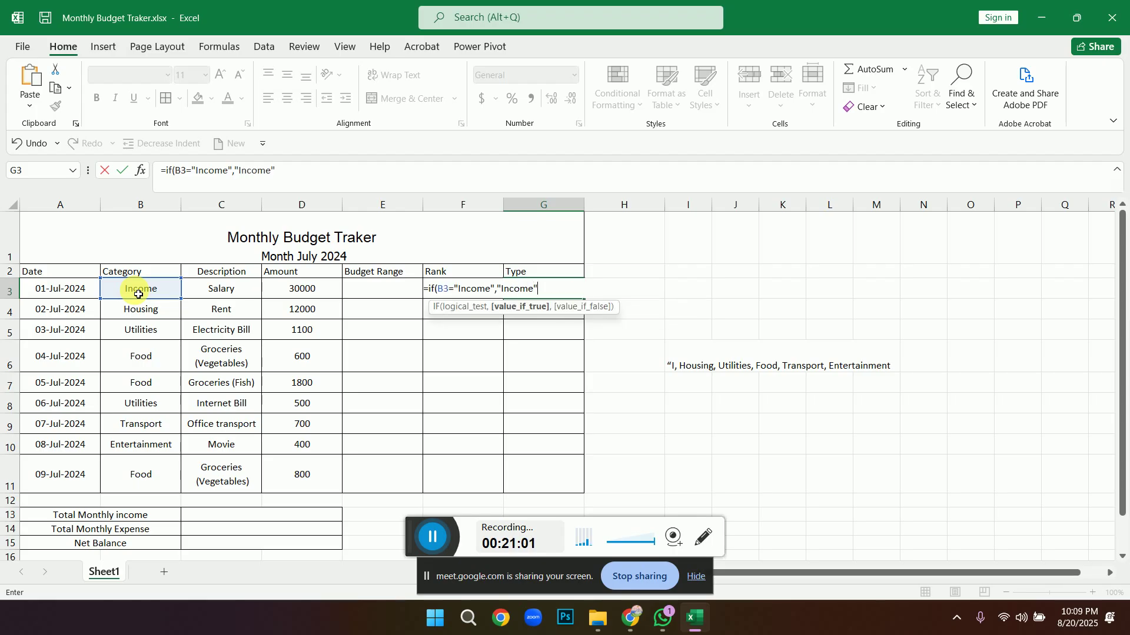
pyautogui.write(',')
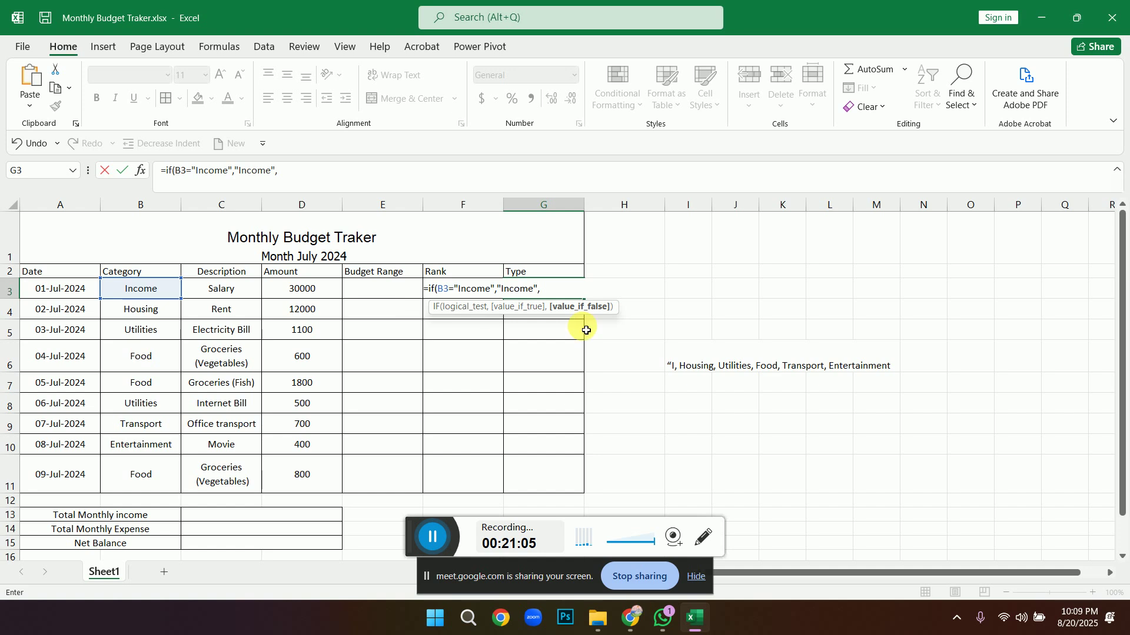
# Check the "Expense" rule in Job-222.pdf in Chrome, and finish the G3 formula in Excel with "Expense" as the false value.
pyautogui.click(630, 617)
pyautogui.click(581, 542)
pyautogui.moveTo(865, 273)
pyautogui.mouseDown()
pyautogui.moveTo(821, 275)
pyautogui.moveTo(877, 275)
pyautogui.mouseUp()
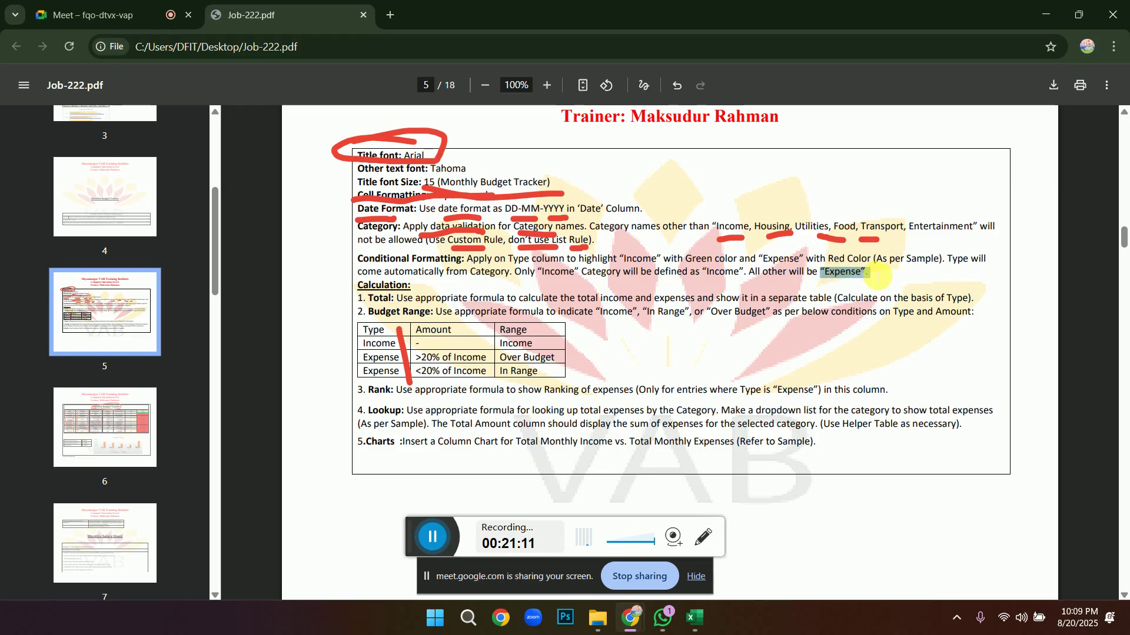
pyautogui.click(691, 624)
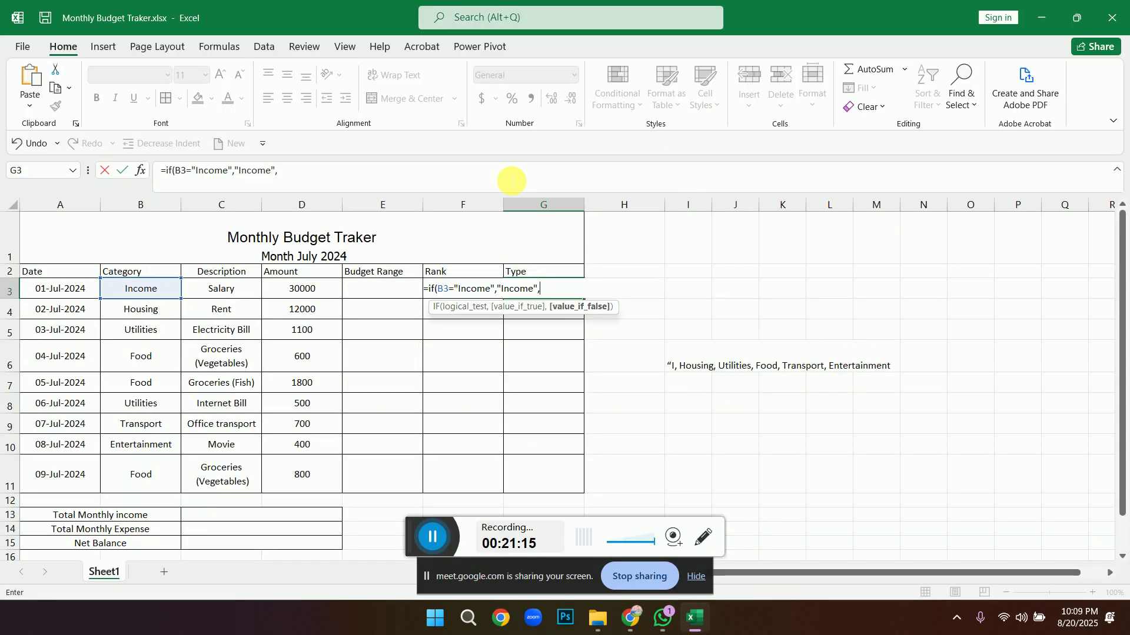
pyautogui.click(372, 182)
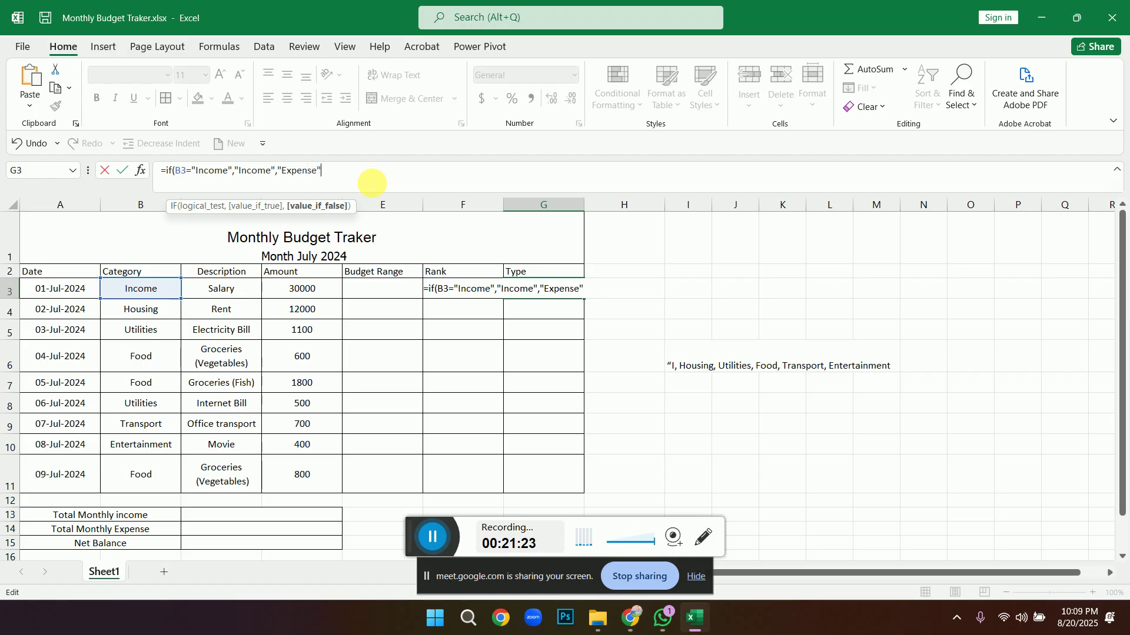
pyautogui.press('Return')
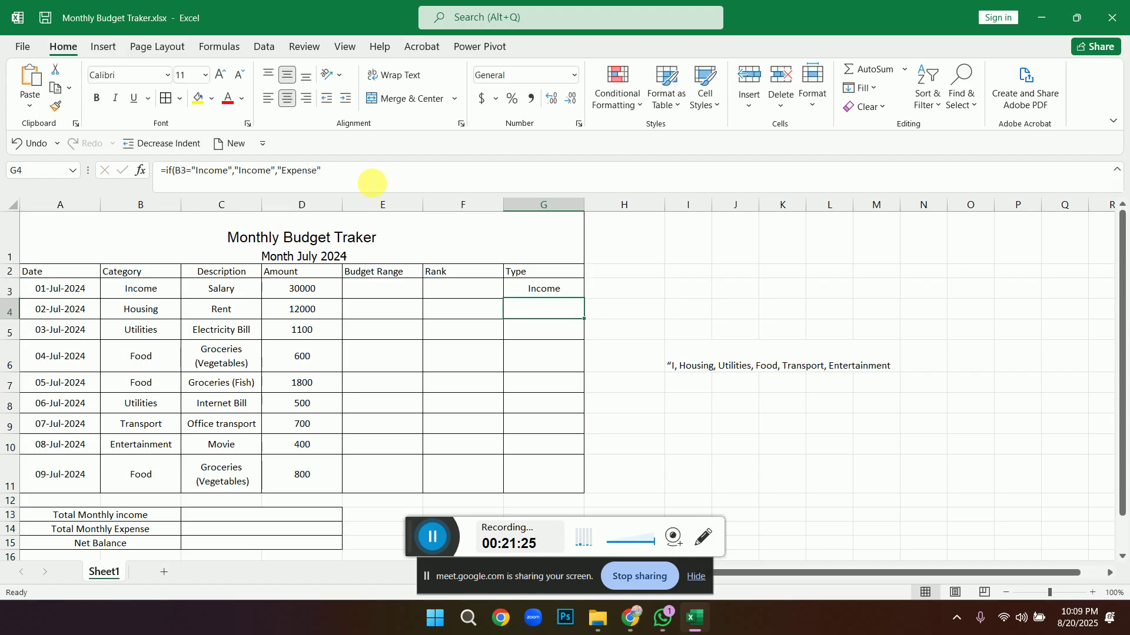
# Draw a red annotation arrow from B3 to the Type result in G3, clear it, and close the drawing tools.
pyautogui.click(706, 539)
pyautogui.click(662, 575)
pyautogui.moveTo(151, 294)
pyautogui.mouseDown()
pyautogui.moveTo(467, 307)
pyautogui.moveTo(517, 293)
pyautogui.mouseUp()
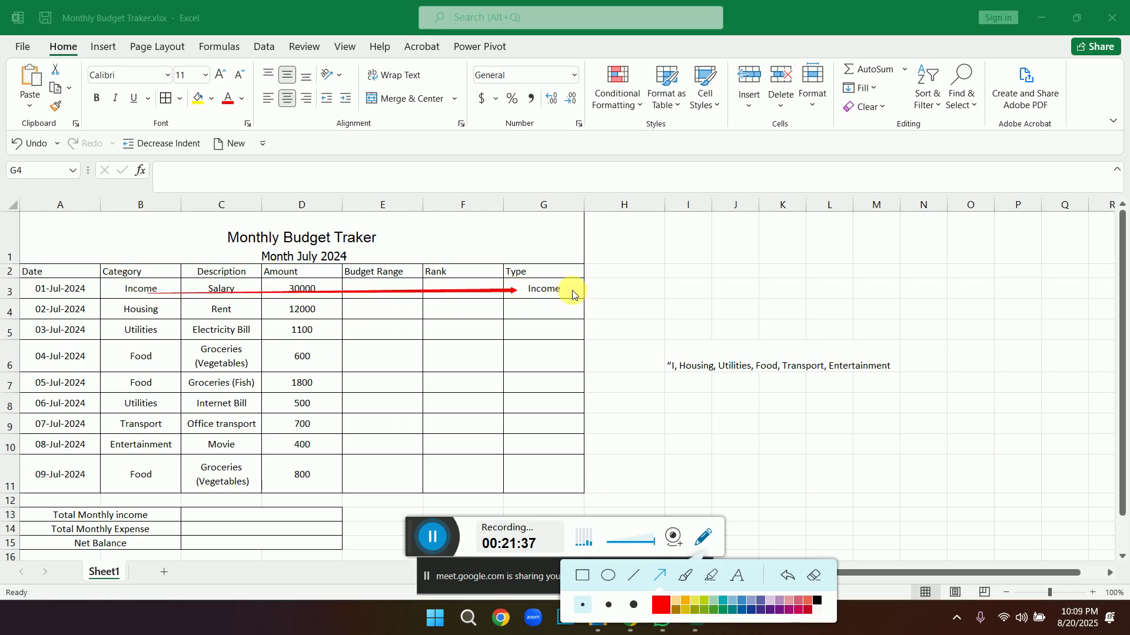
pyautogui.click(814, 577)
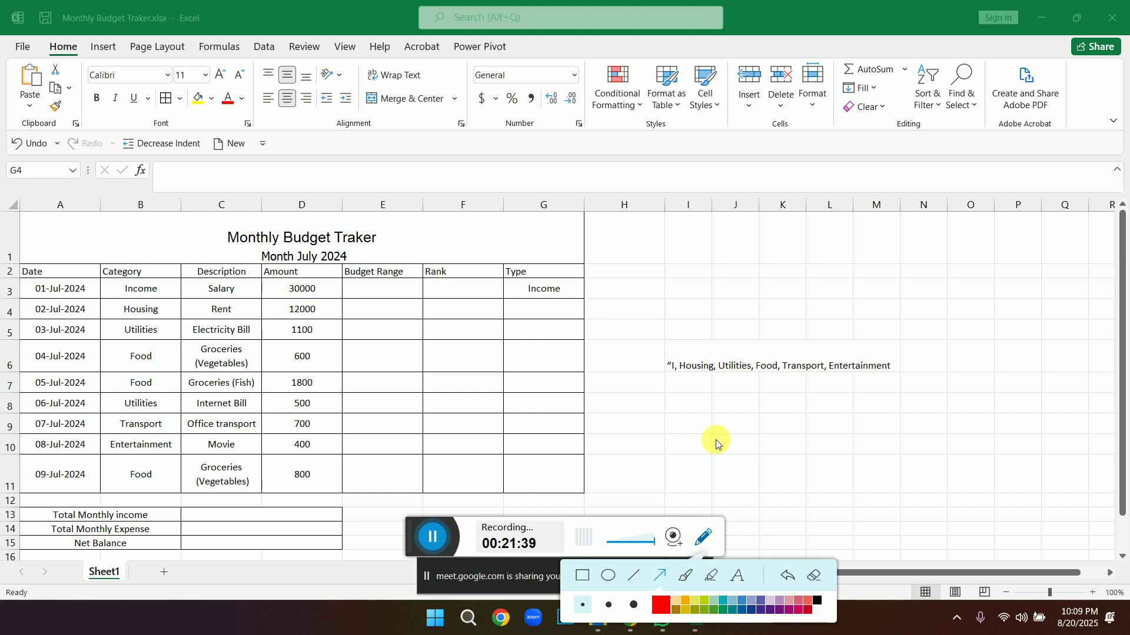
pyautogui.click(703, 544)
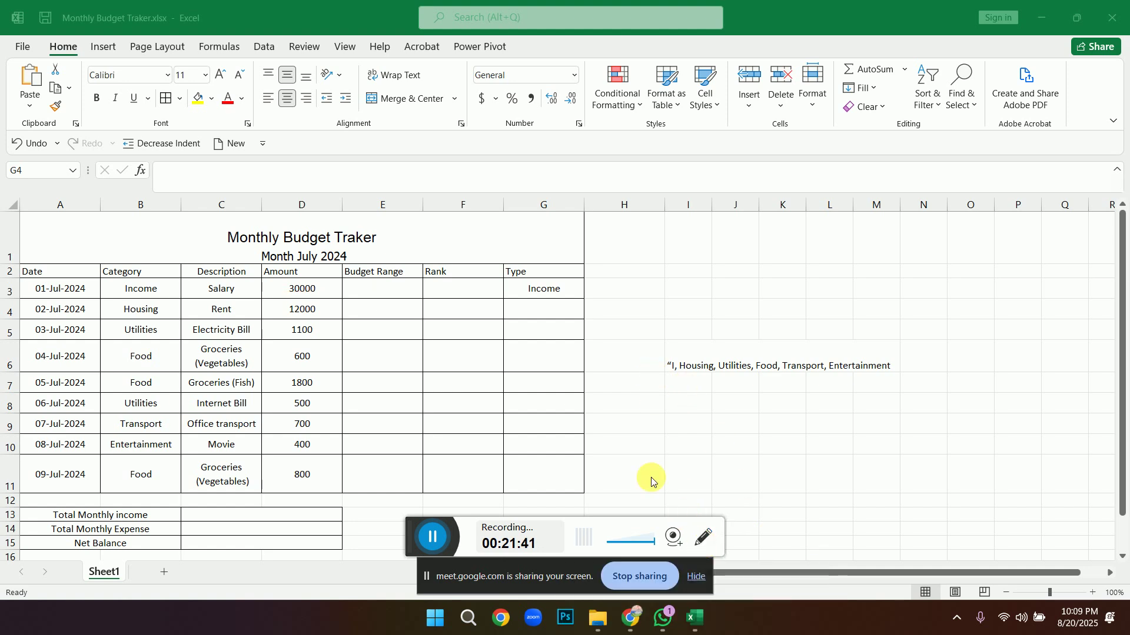
# Fill the Type formula from G3 down through G11.
pyautogui.click(553, 288)
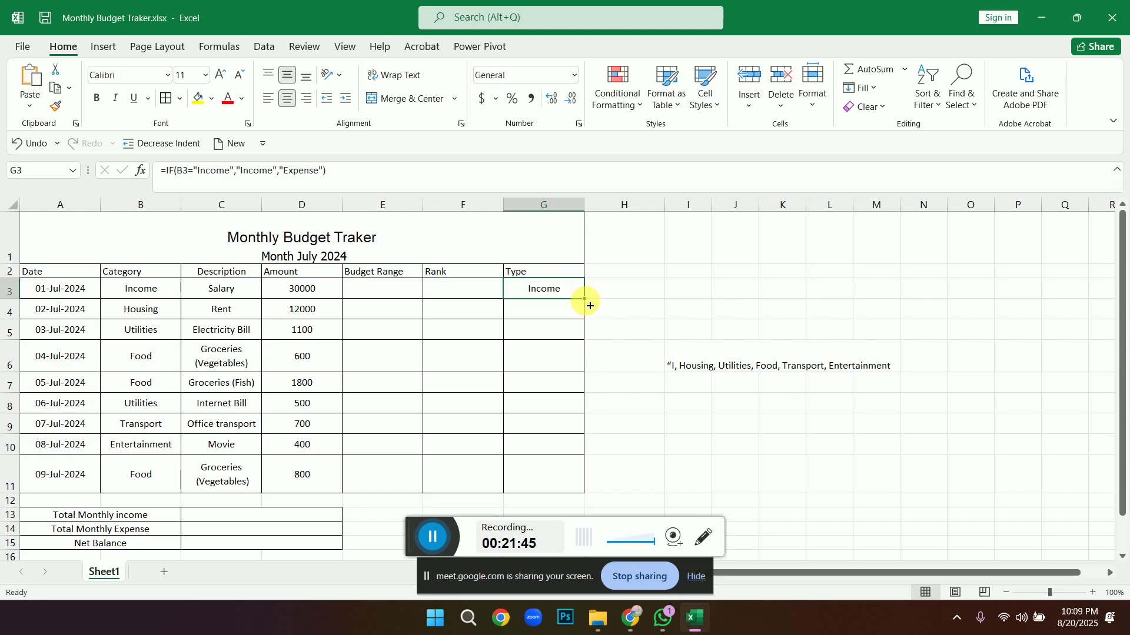
pyautogui.moveTo(584, 300); pyautogui.dragTo(580, 475)
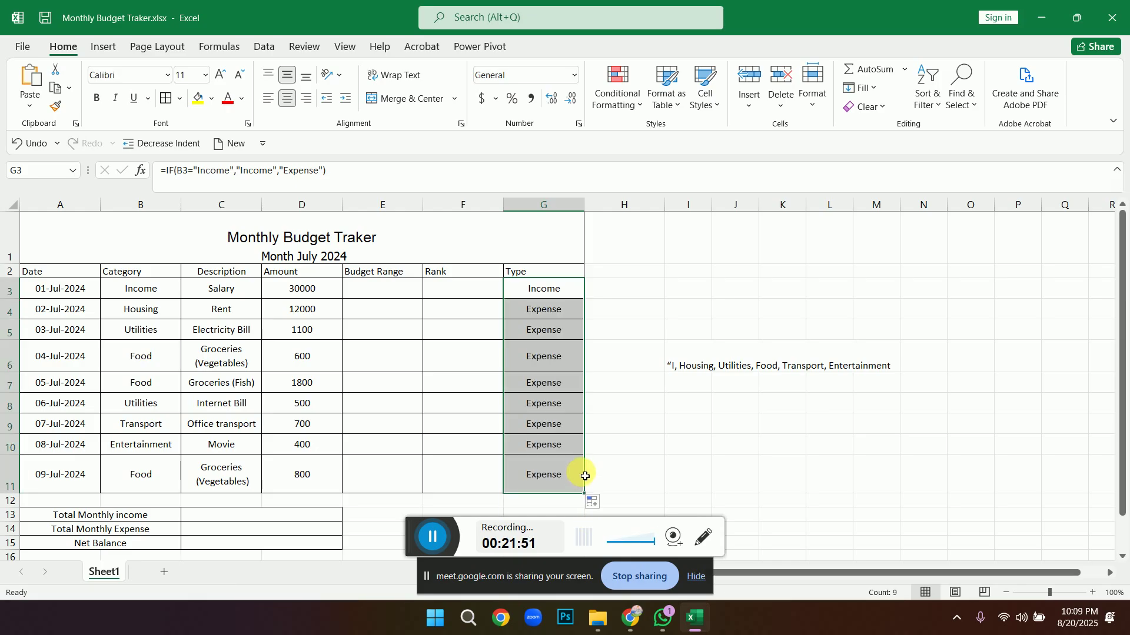
pyautogui.click(609, 445)
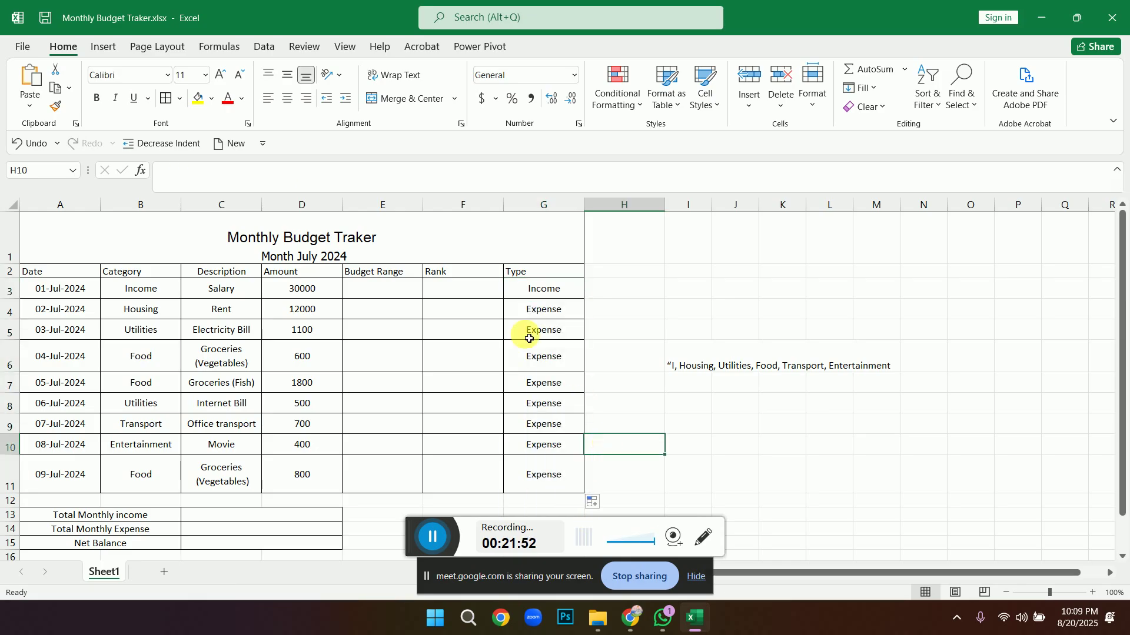
# Test the Type formula by changing the Internet Bill category in B8 to "Income", and undo that change.
pyautogui.click(139, 414)
pyautogui.write('Income')
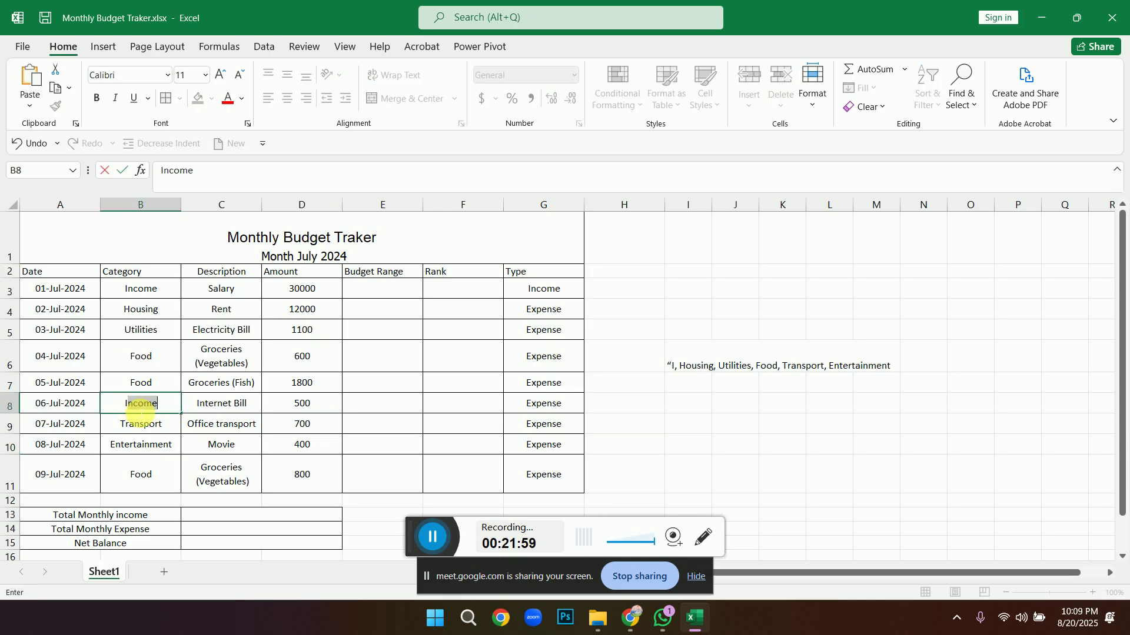
pyautogui.press('Tab')
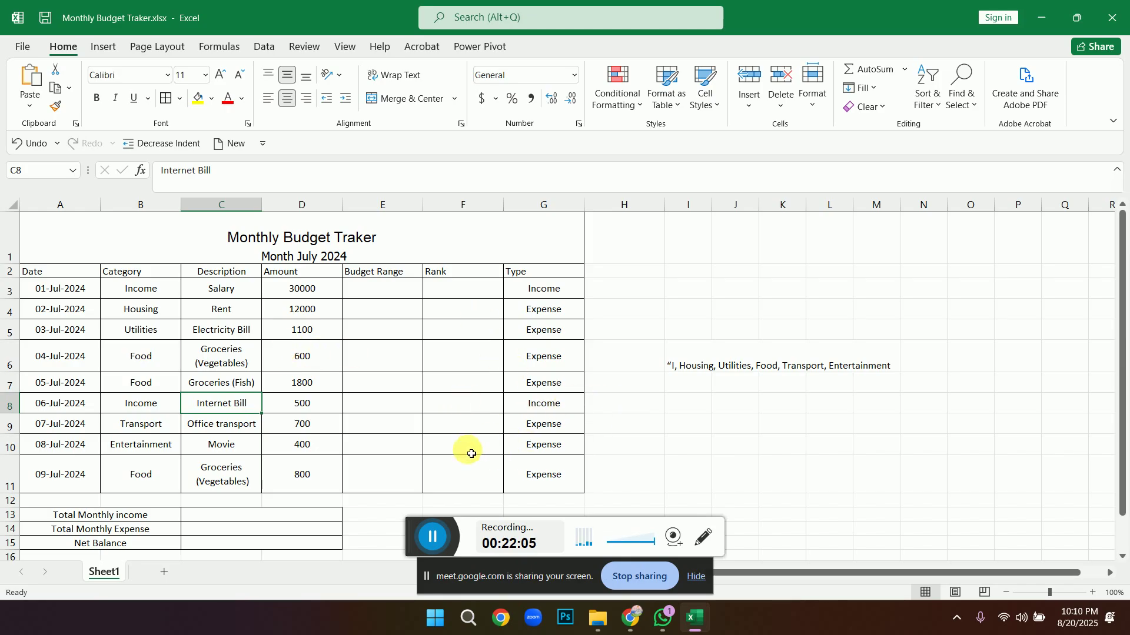
pyautogui.hotkey('ctrl', 'z')
pyautogui.click(754, 452)
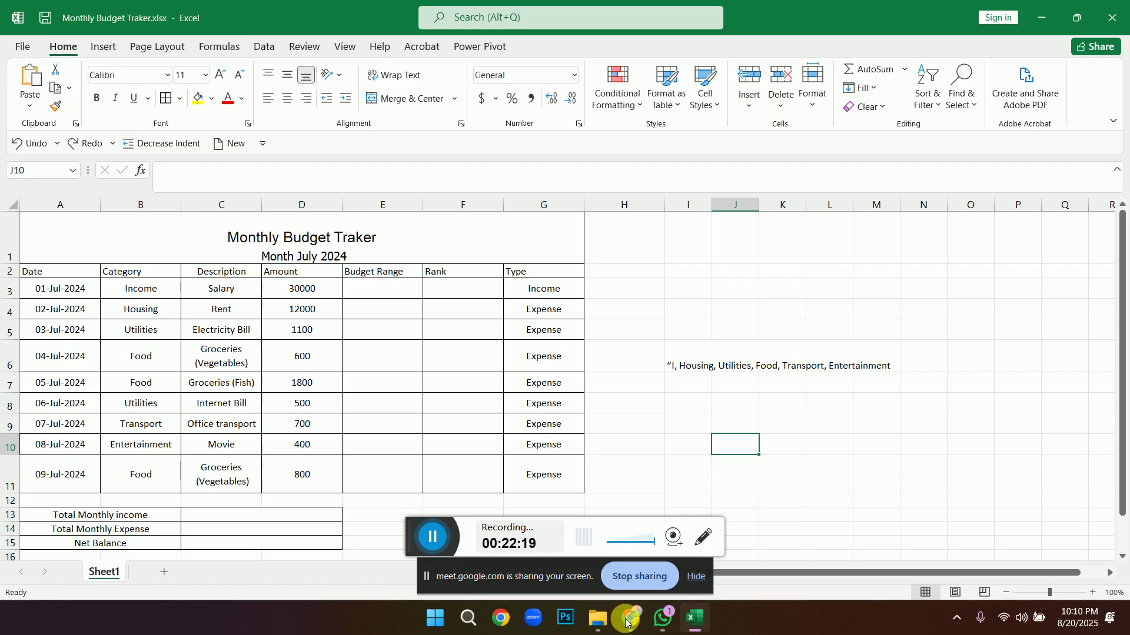
# Review the Conditional Formatting rule for the Type column on page 5 of Job-222.pdf in Chrome, and return to the Excel sheet.
pyautogui.moveTo(630, 617)
pyautogui.click(533, 530)
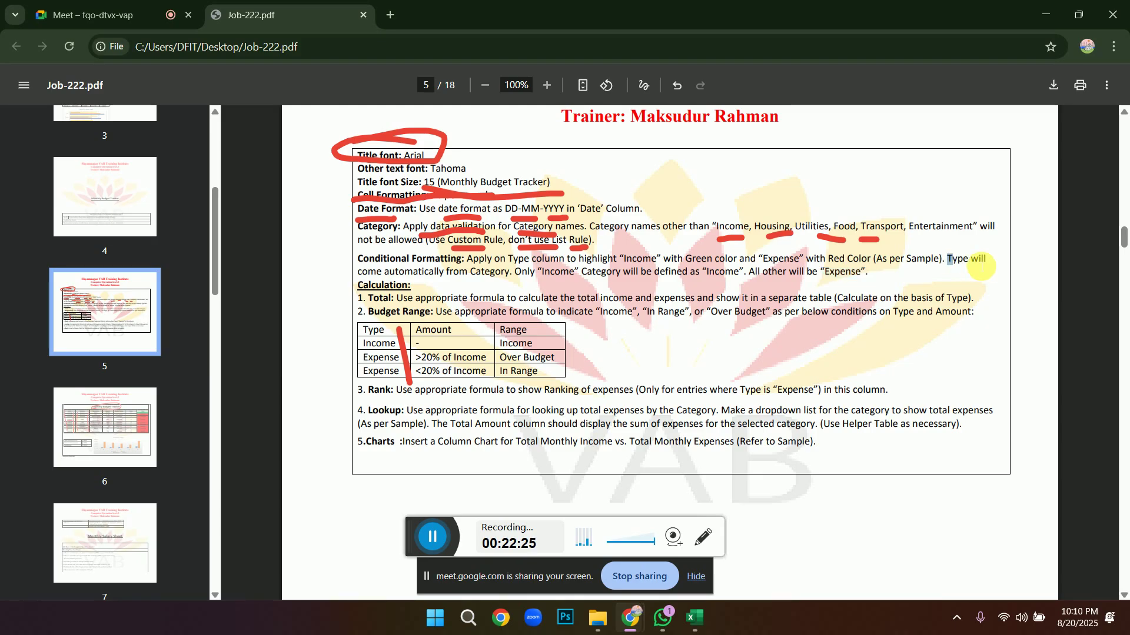
pyautogui.moveTo(948, 259); pyautogui.dragTo(1050, 265)
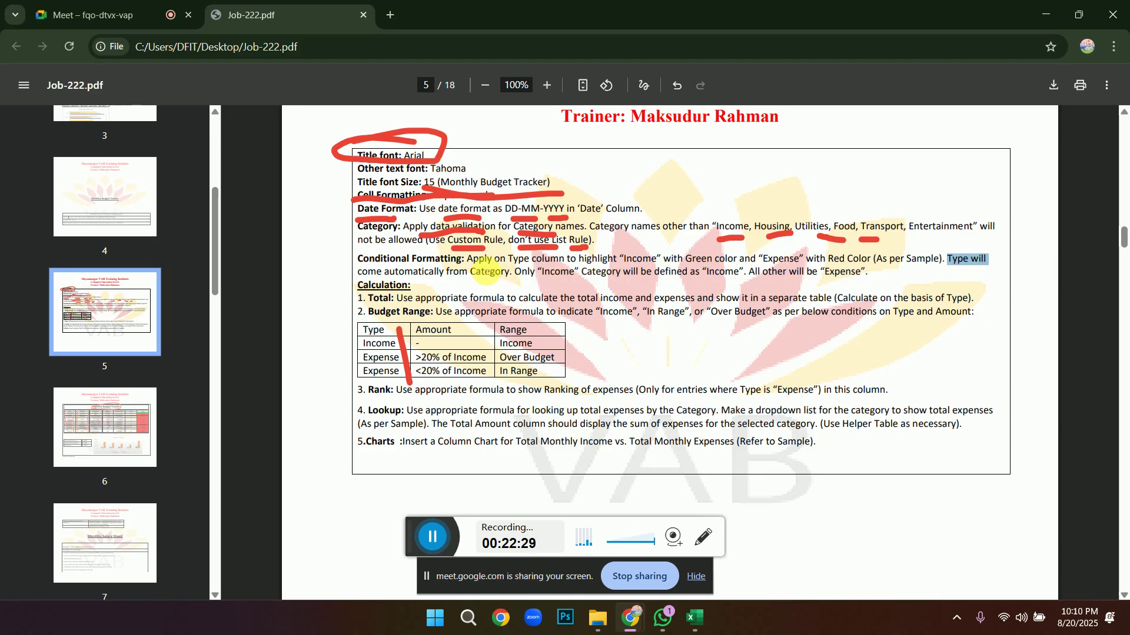
pyautogui.moveTo(467, 260); pyautogui.dragTo(579, 265)
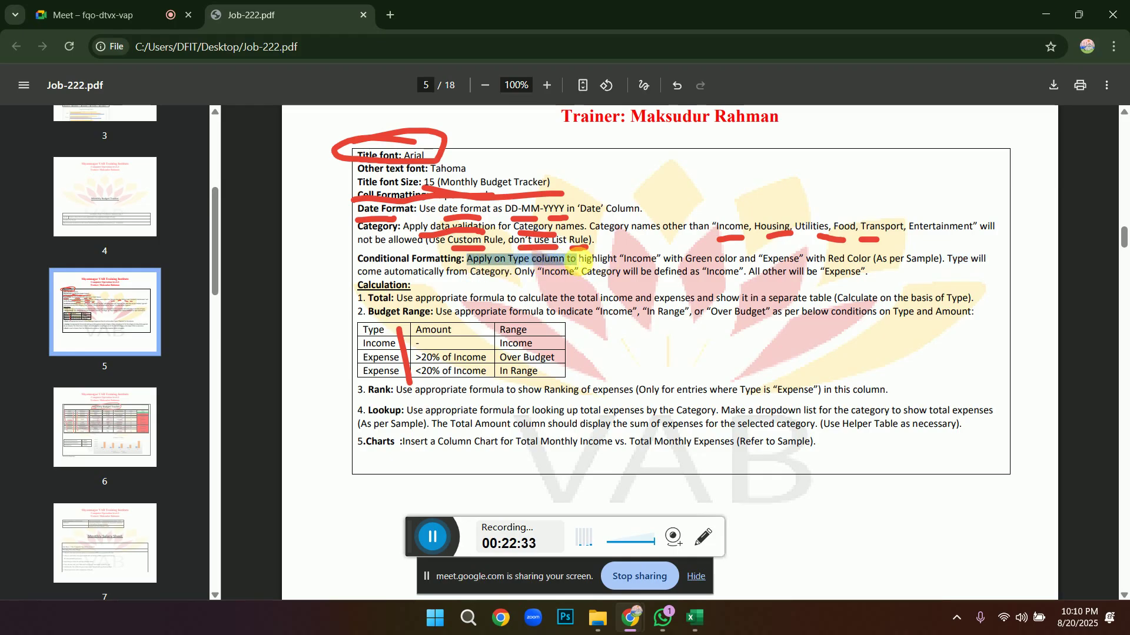
pyautogui.moveTo(619, 259); pyautogui.dragTo(868, 259)
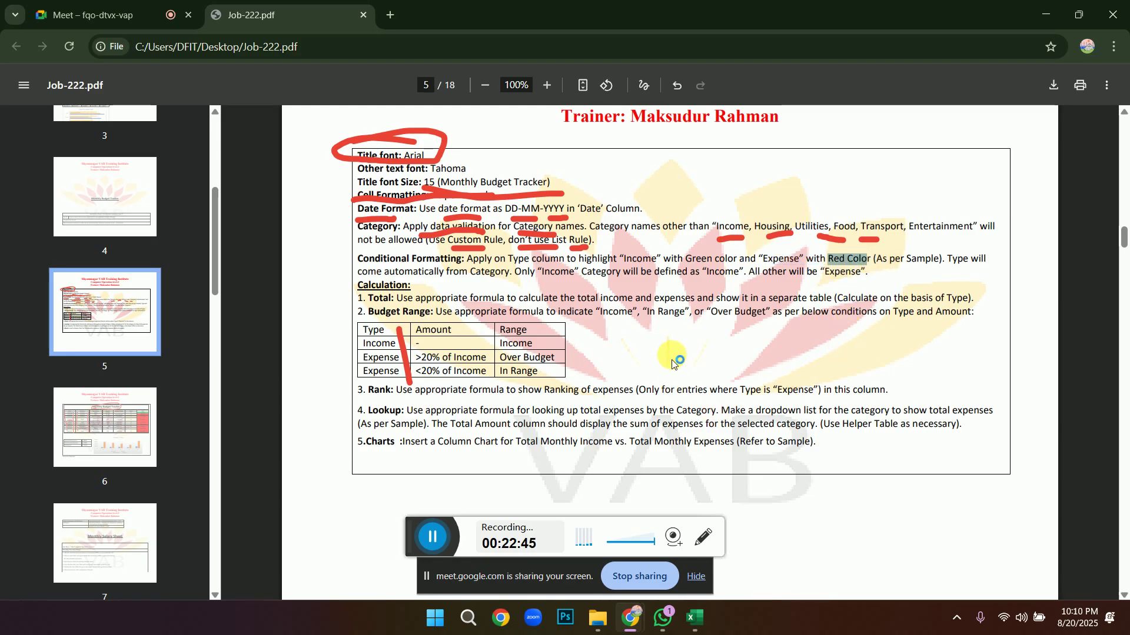
pyautogui.click(694, 618)
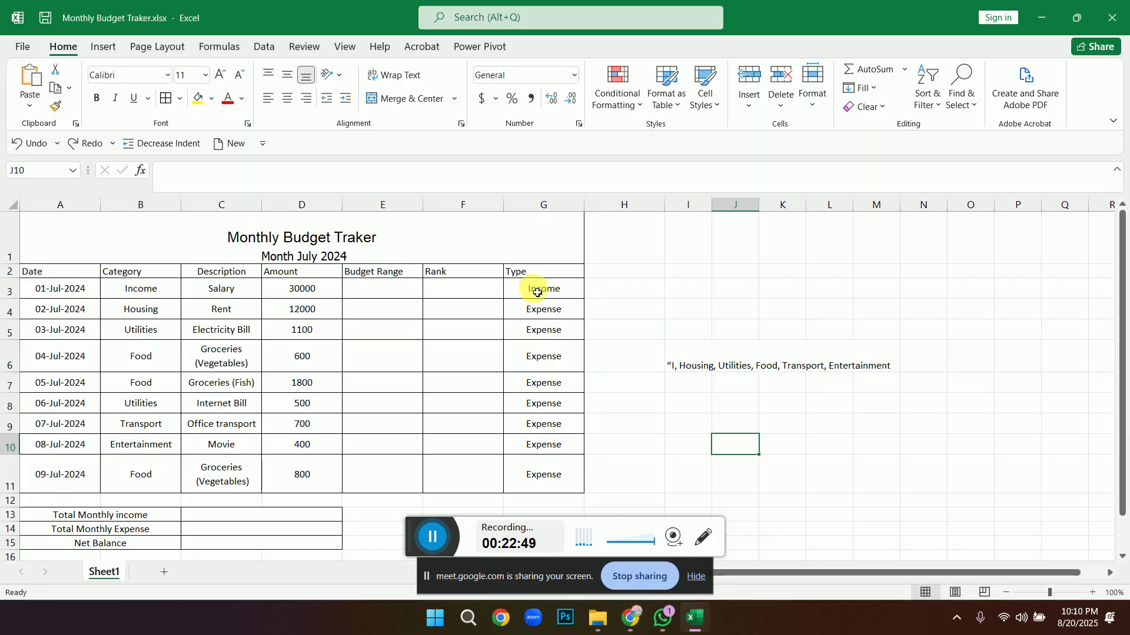
# Add a Text That Contains conditional formatting rule to G3:G11 that gives cells containing "Income" a custom green fill.
pyautogui.moveTo(537, 290); pyautogui.dragTo(541, 465)
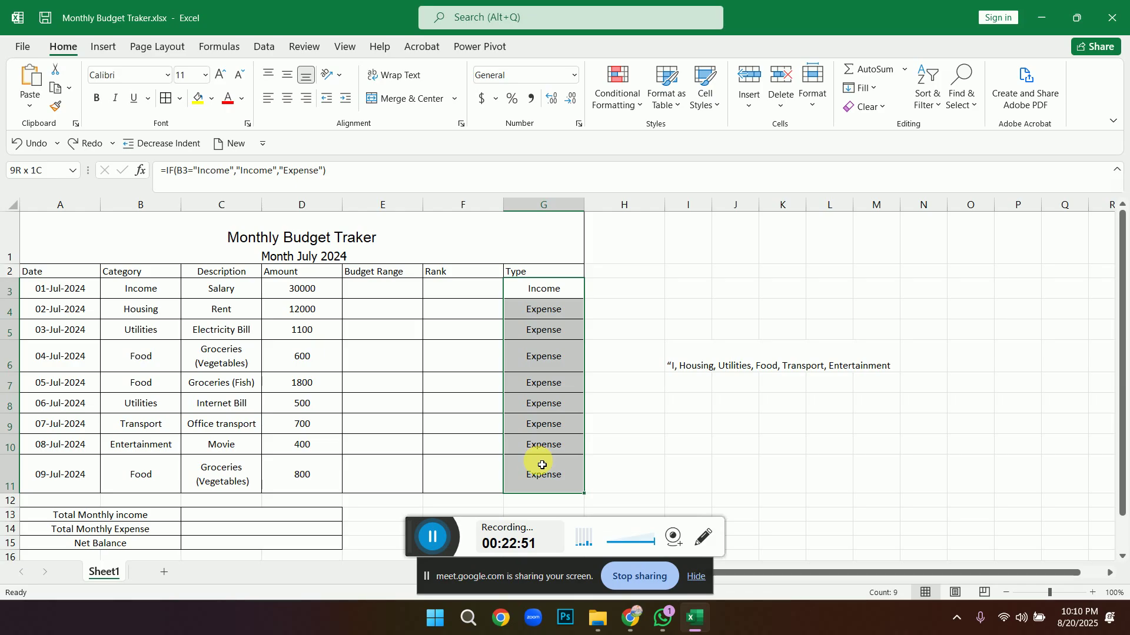
pyautogui.click(631, 104)
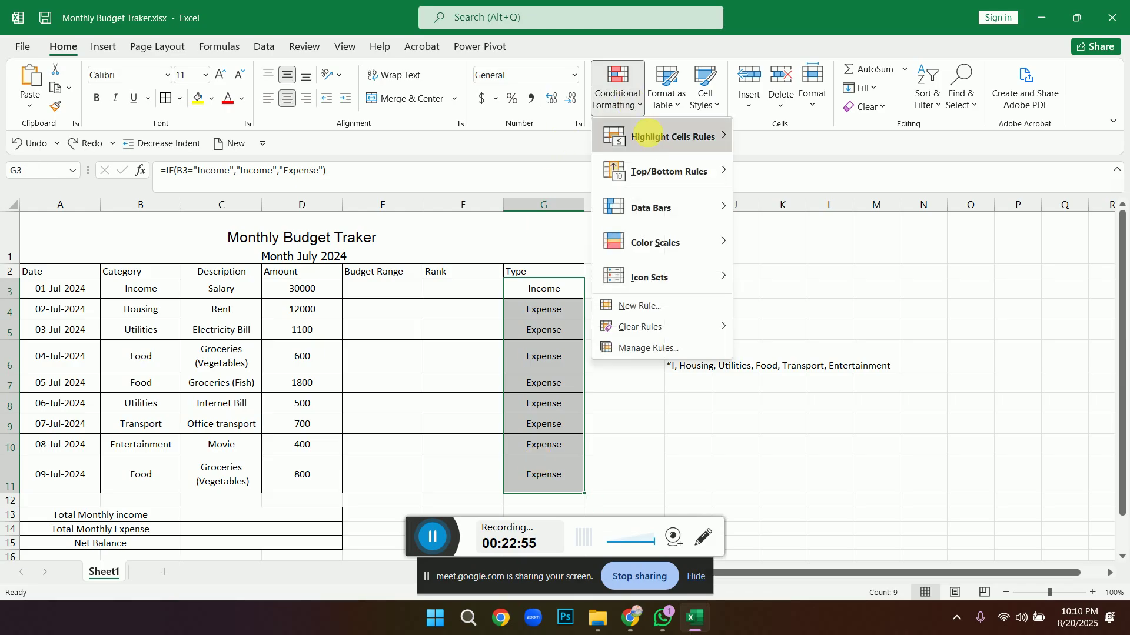
pyautogui.moveTo(650, 147)
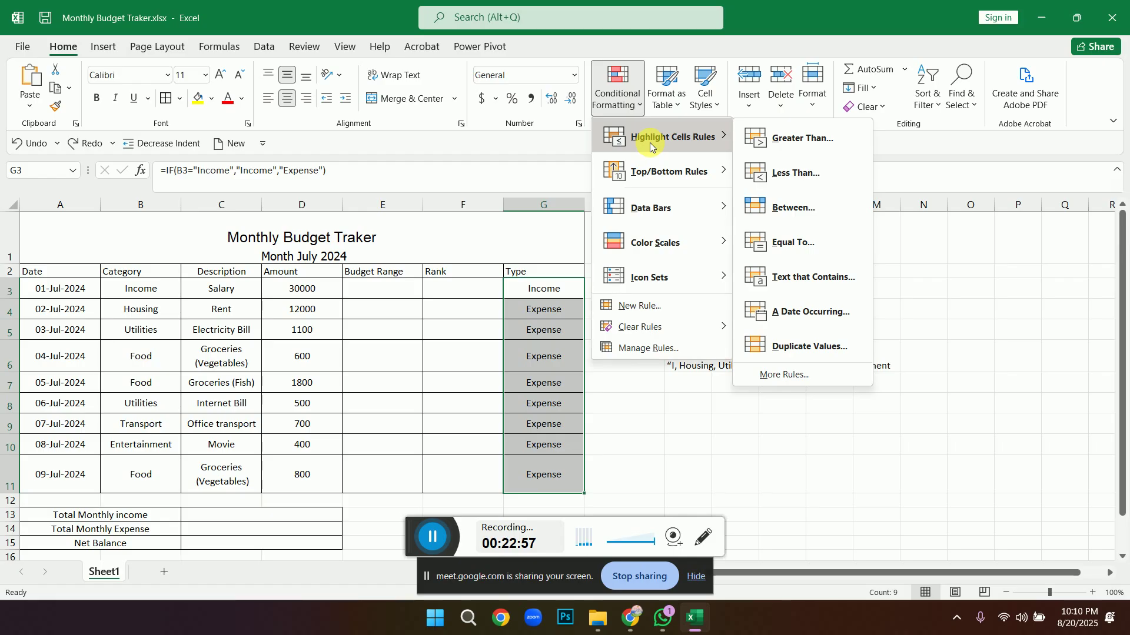
pyautogui.click(768, 280)
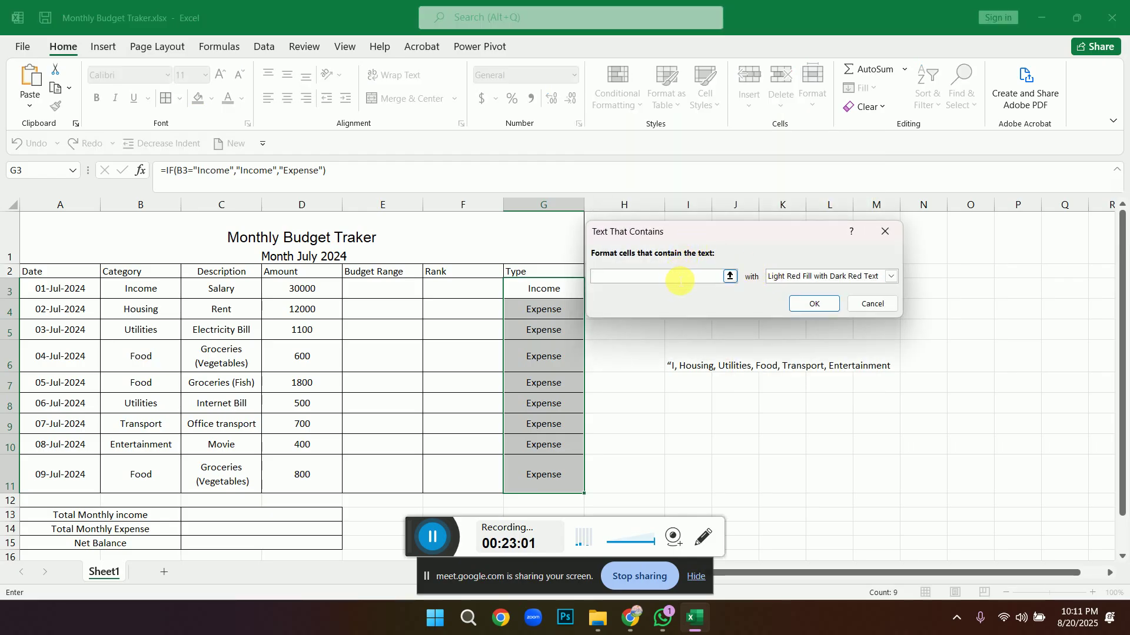
pyautogui.write('Income')
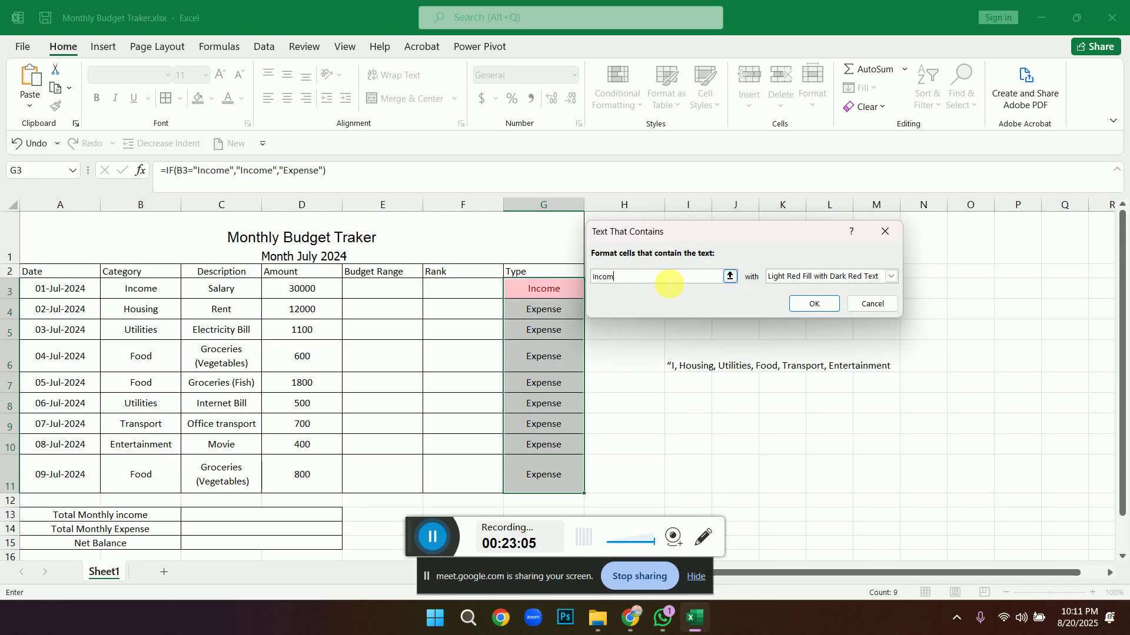
pyautogui.click(892, 280)
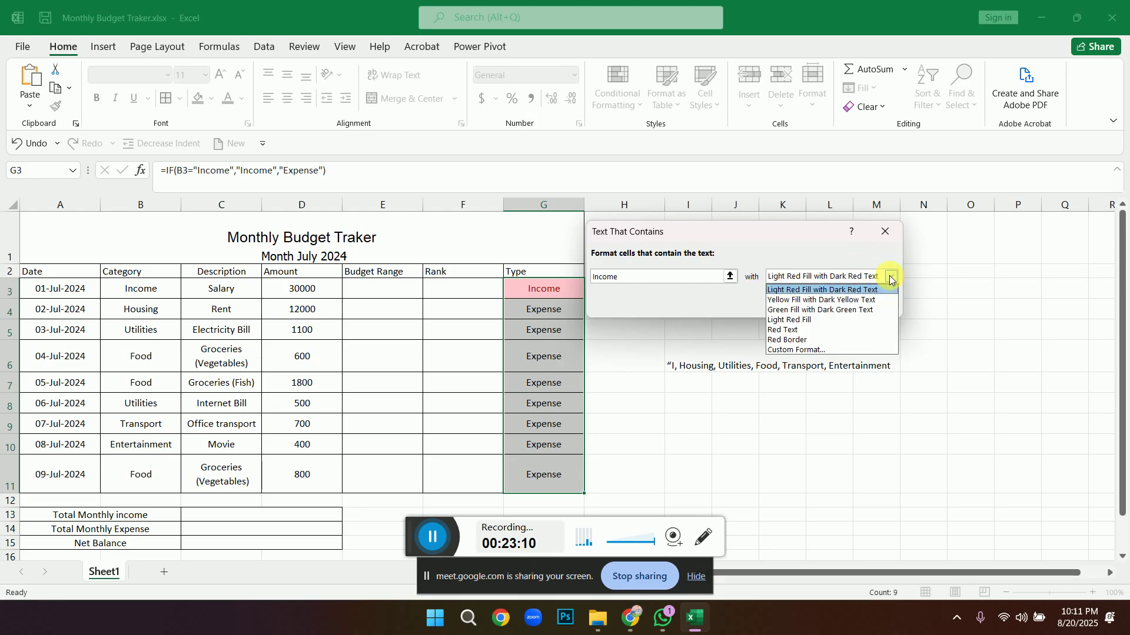
pyautogui.click(807, 350)
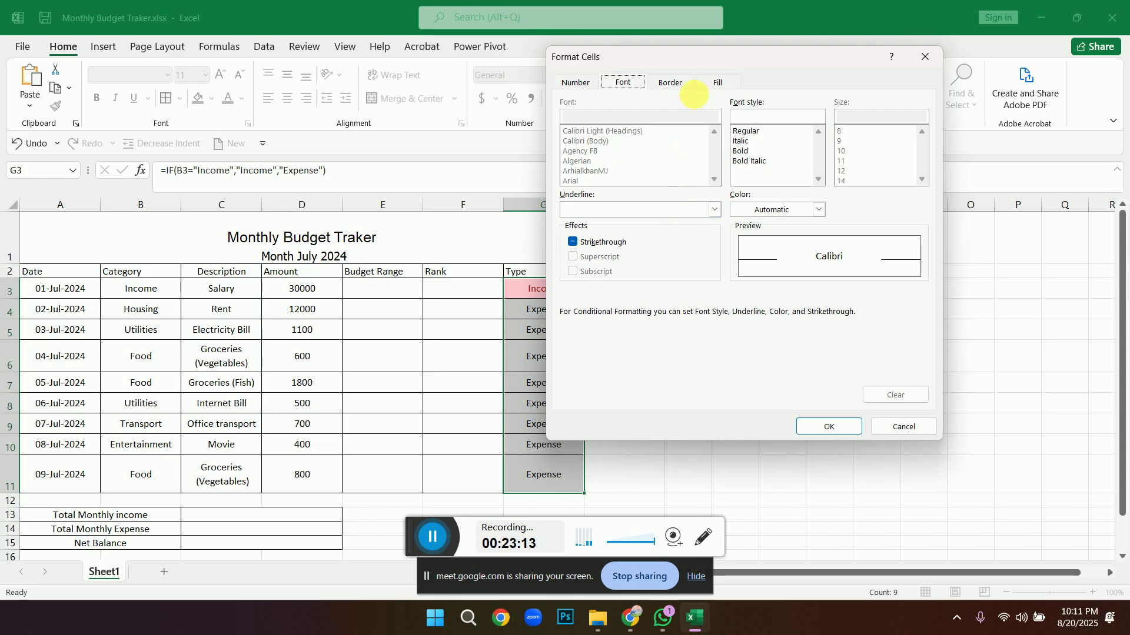
pyautogui.click(719, 83)
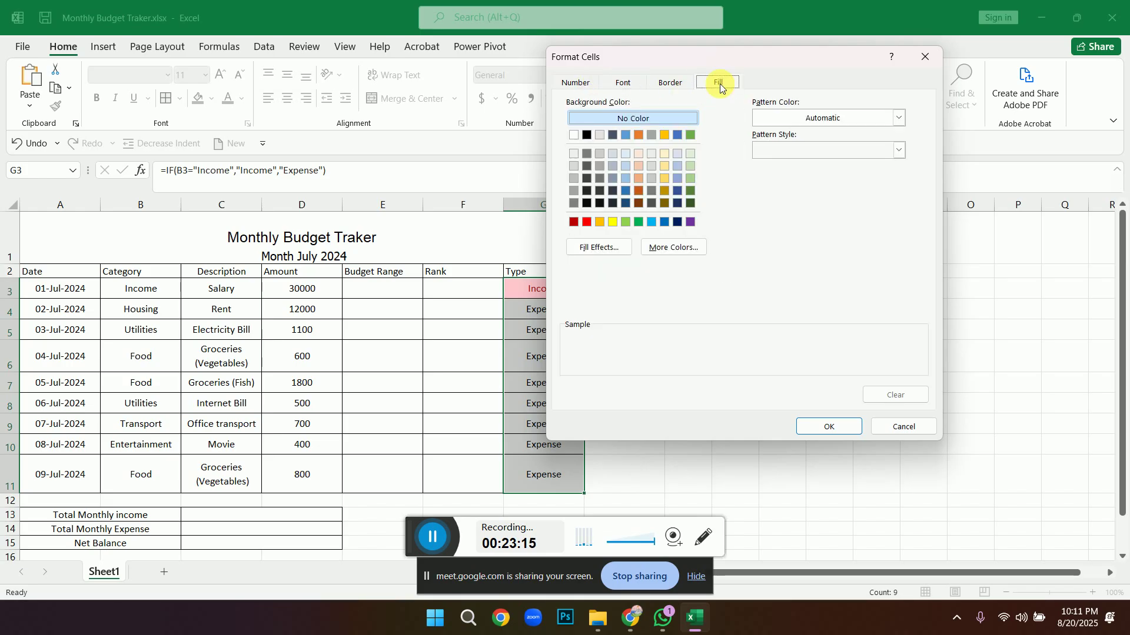
pyautogui.click(637, 226)
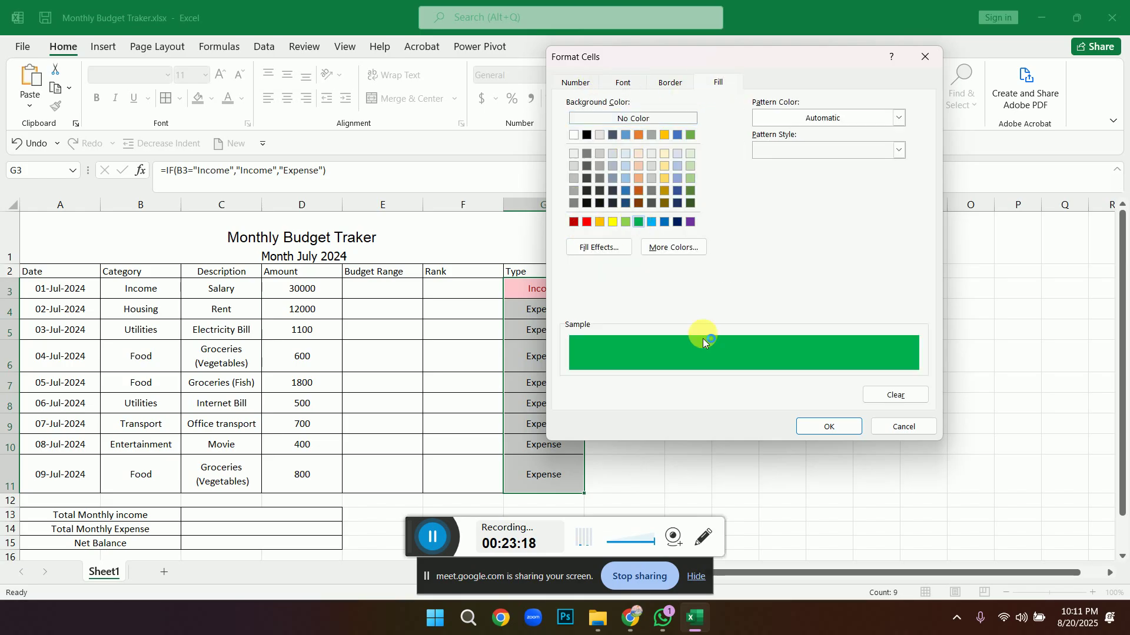
pyautogui.click(828, 428)
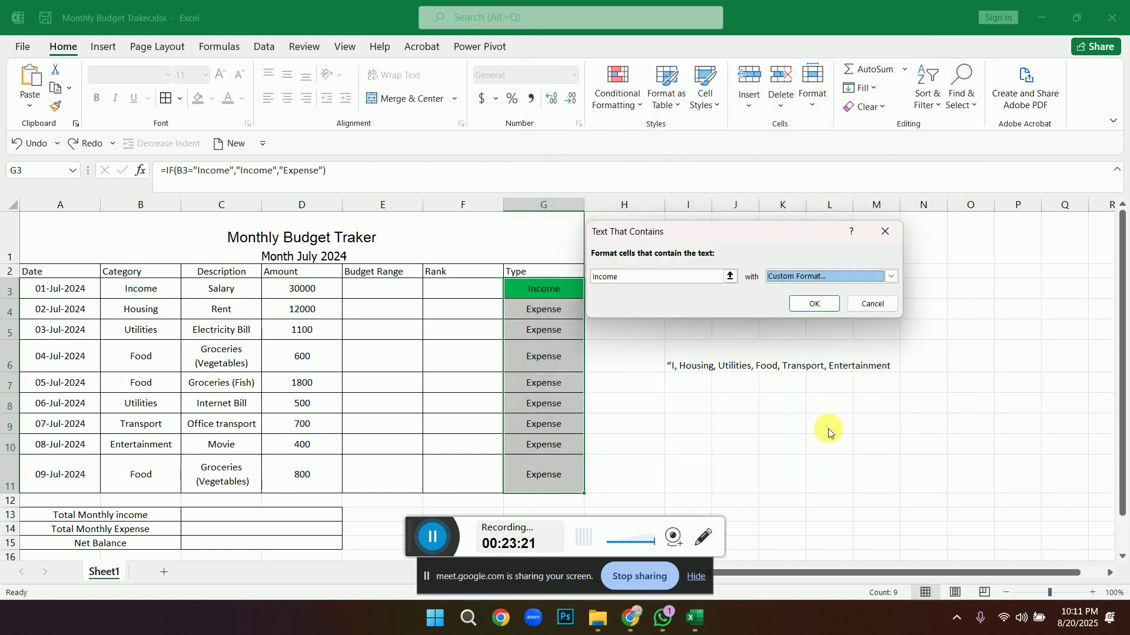
pyautogui.click(816, 307)
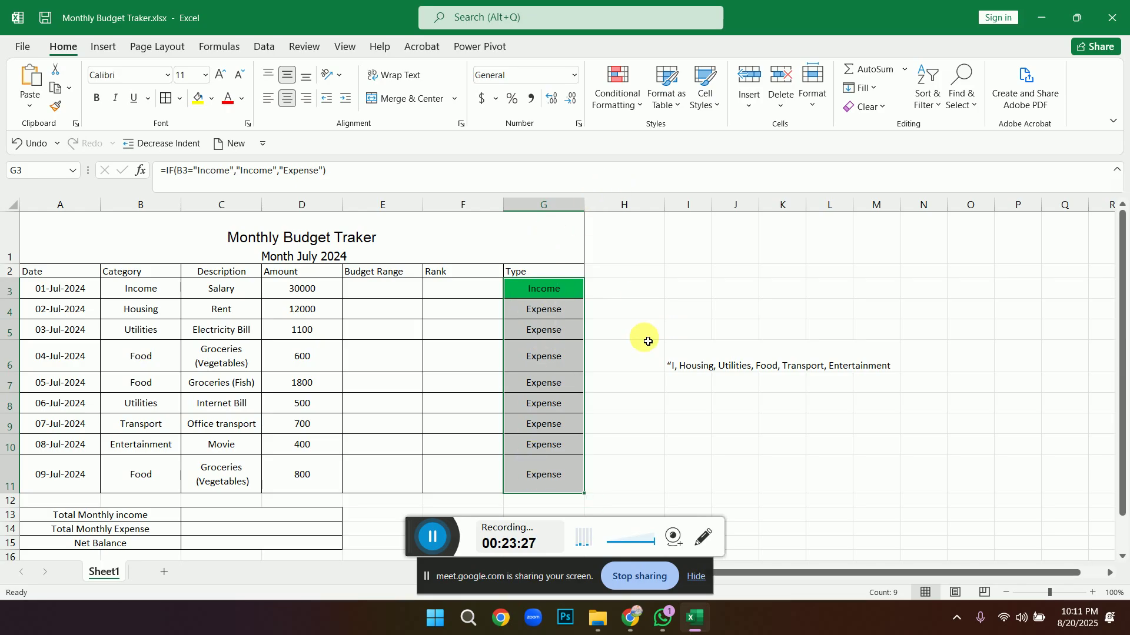
# Check the Type column's highlight color requirements in Job-222.pdf in Chrome, and return to the Excel sheet.
pyautogui.moveTo(631, 625)
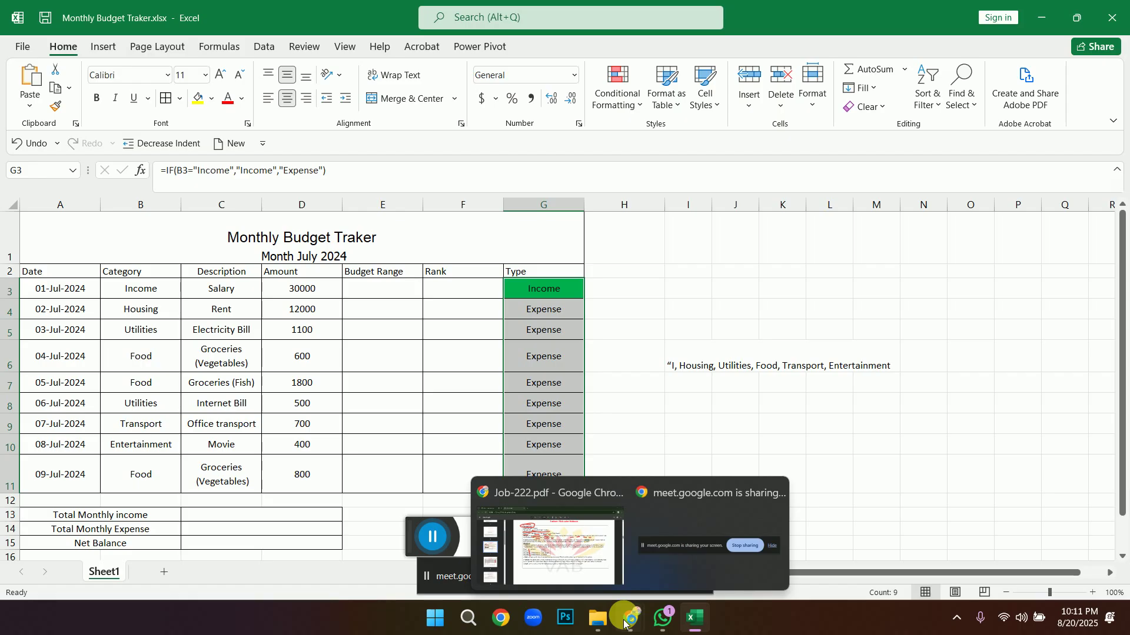
pyautogui.moveTo(586, 535)
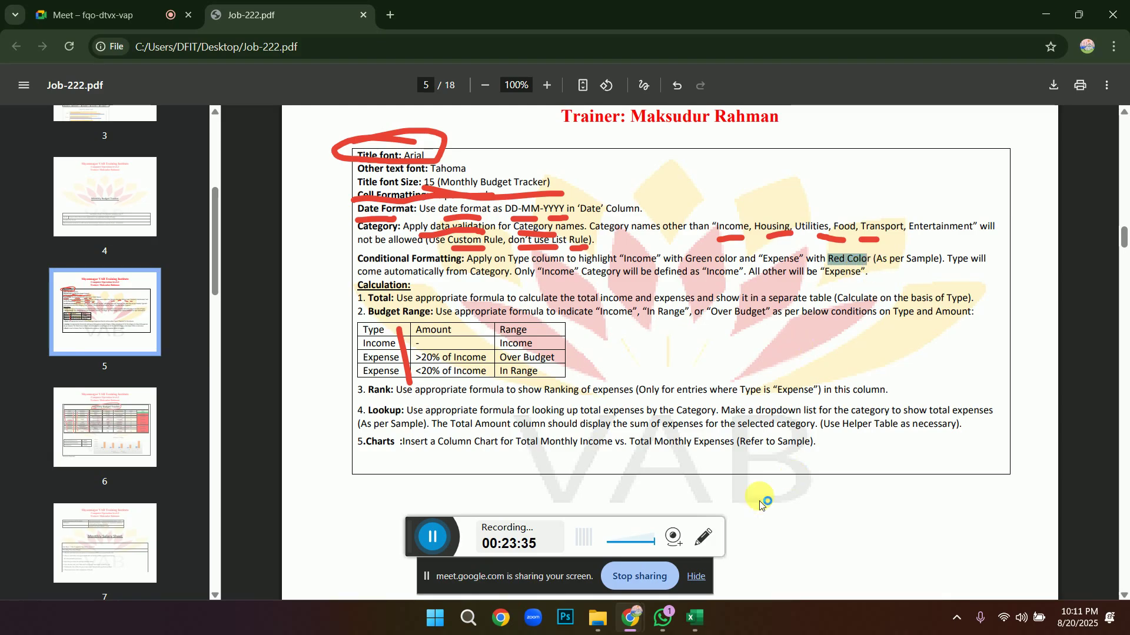
pyautogui.click(694, 619)
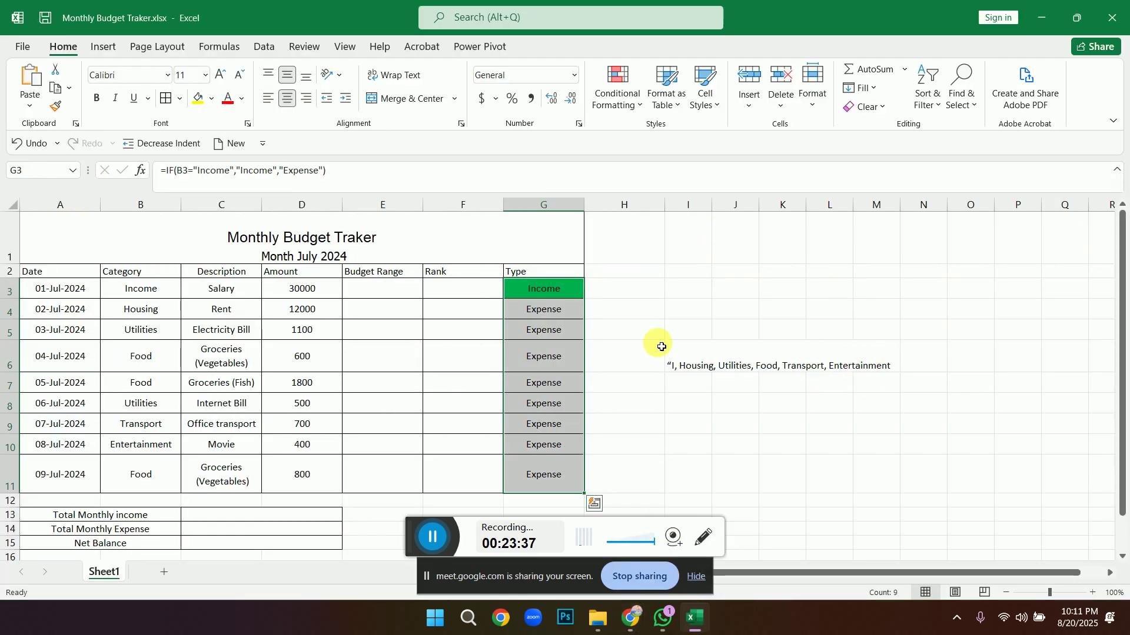
# Add a second Text That Contains rule to G3:G11 that gives cells containing "Expense" a custom red fill.
pyautogui.click(553, 290)
pyautogui.moveTo(552, 290); pyautogui.dragTo(544, 464)
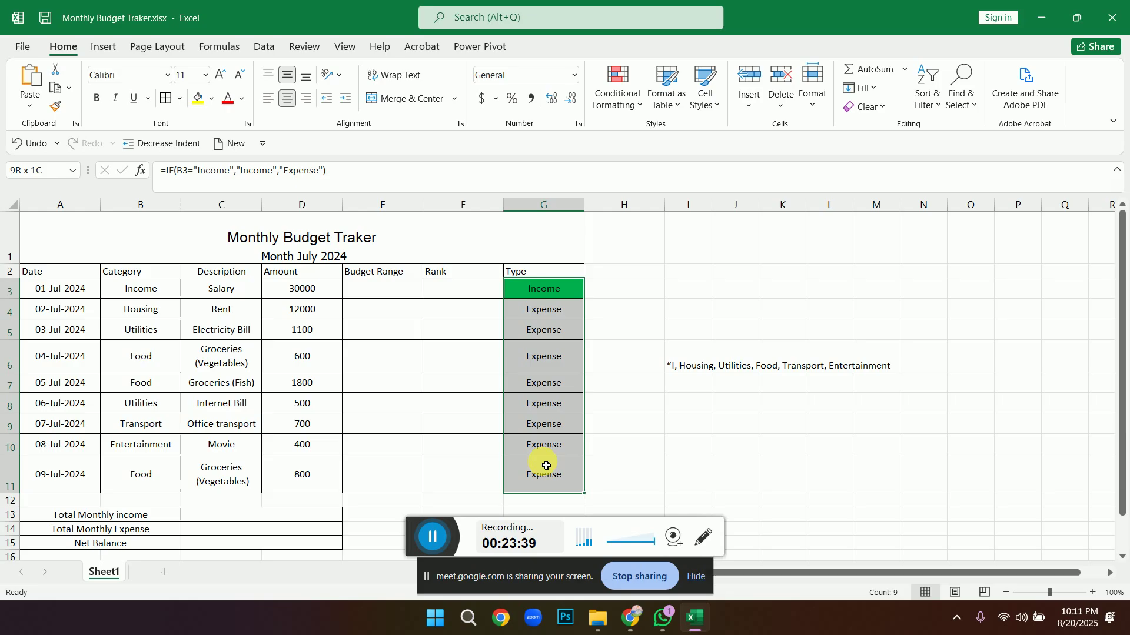
pyautogui.click(628, 107)
pyautogui.moveTo(652, 144)
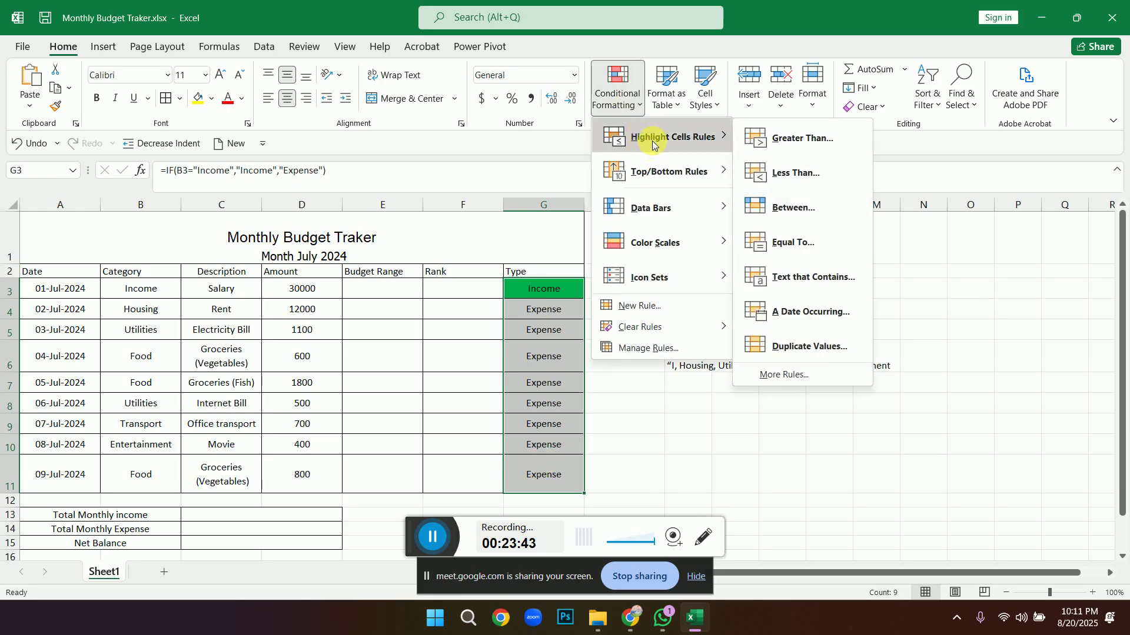
pyautogui.click(815, 281)
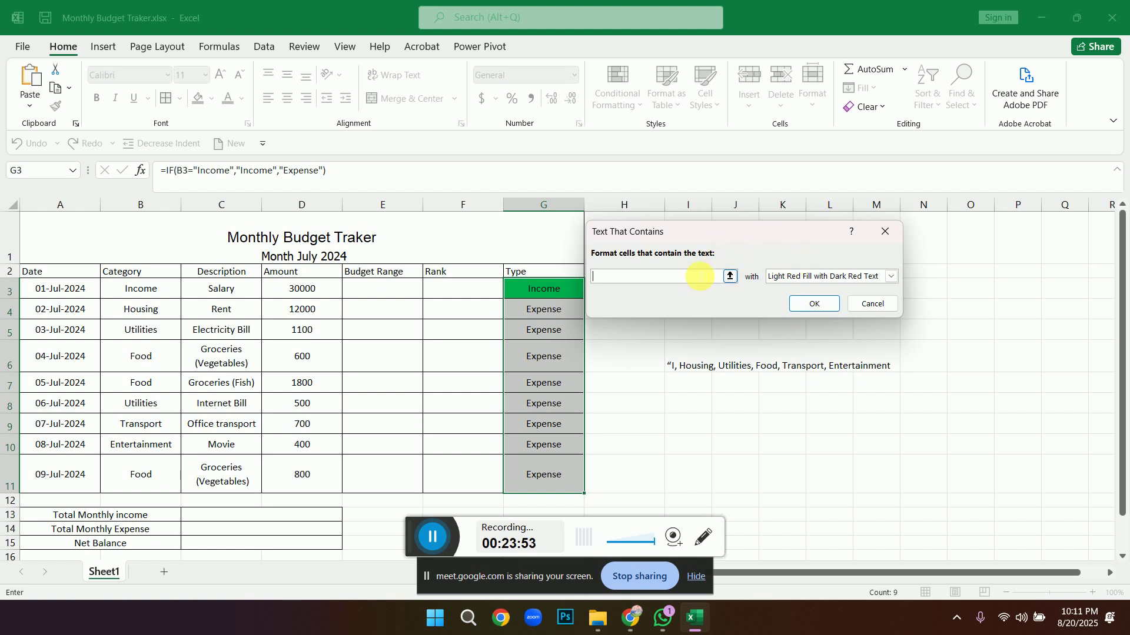
pyautogui.write('Expense')
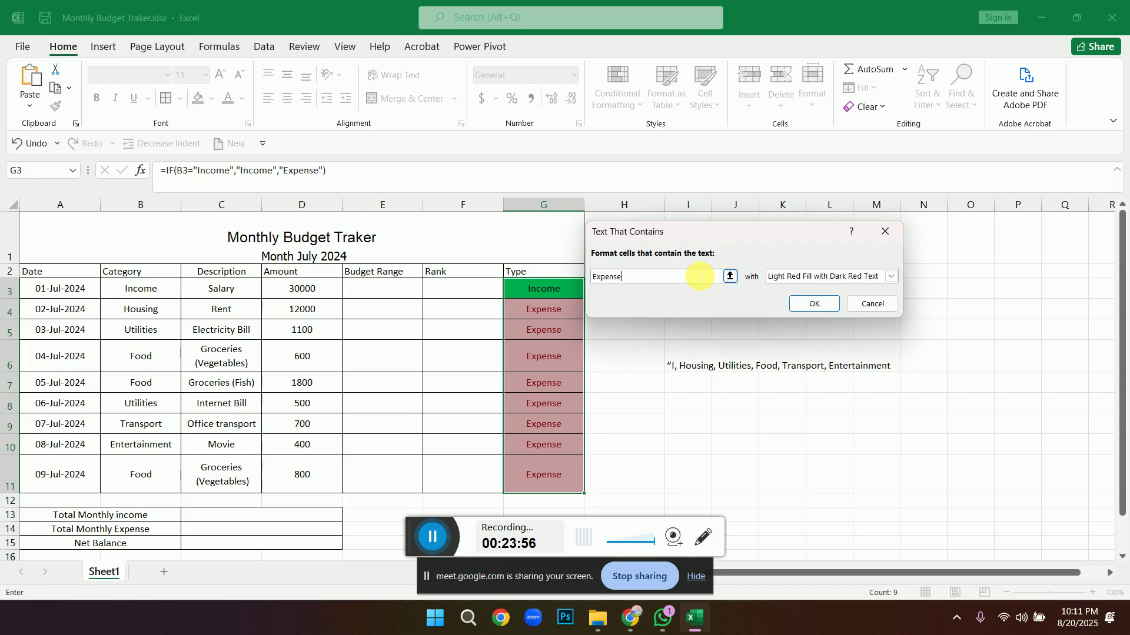
pyautogui.click(891, 281)
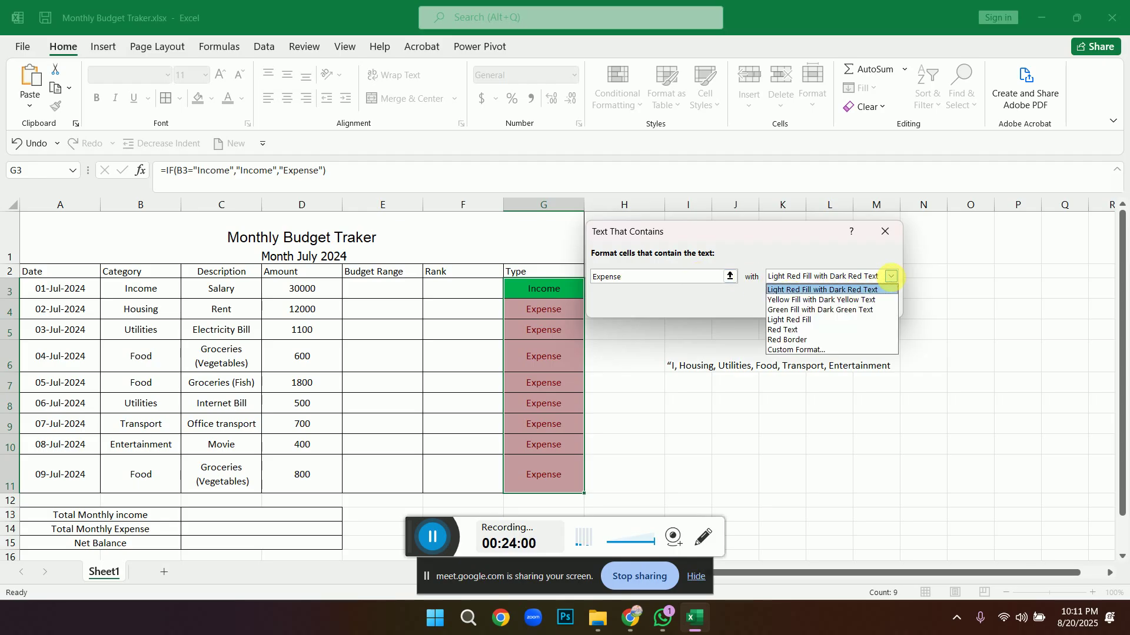
pyautogui.click(814, 350)
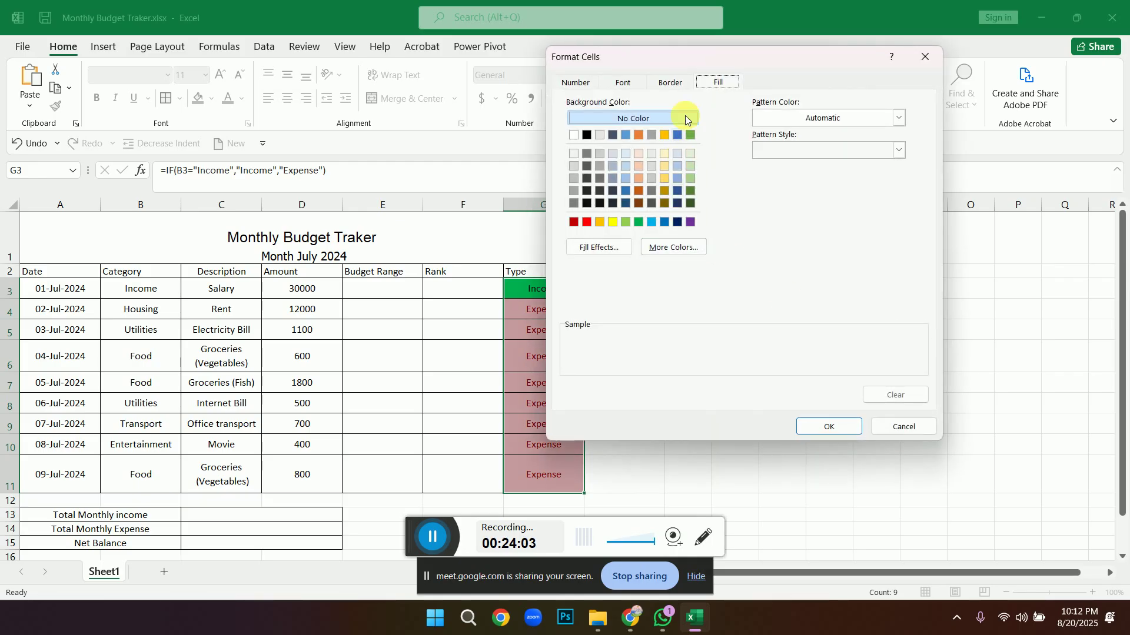
pyautogui.click(585, 224)
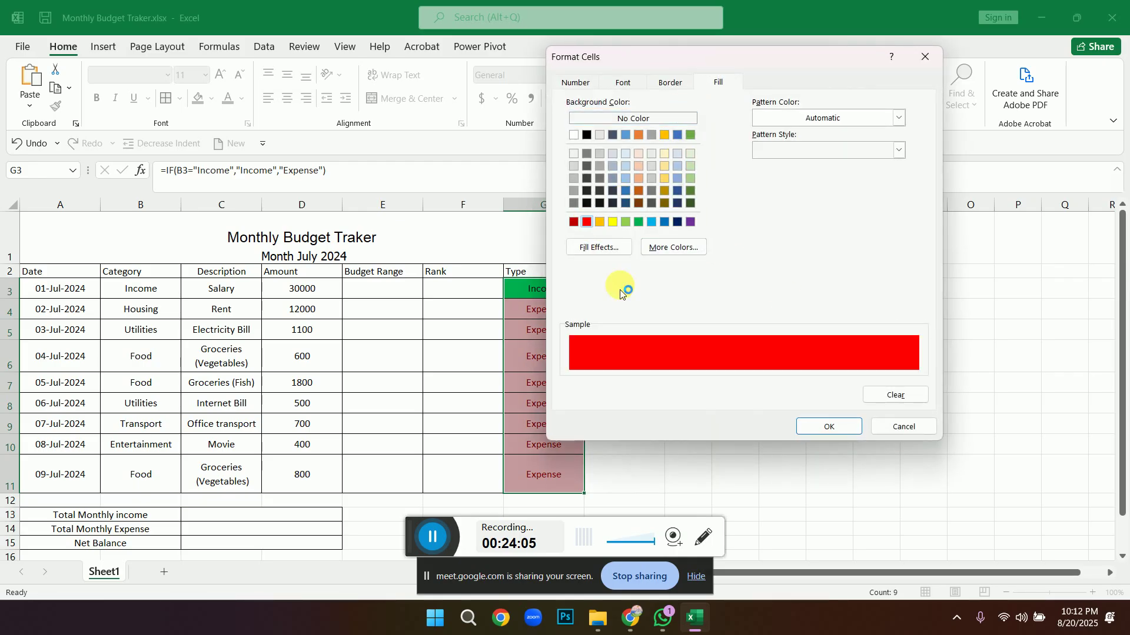
pyautogui.click(829, 427)
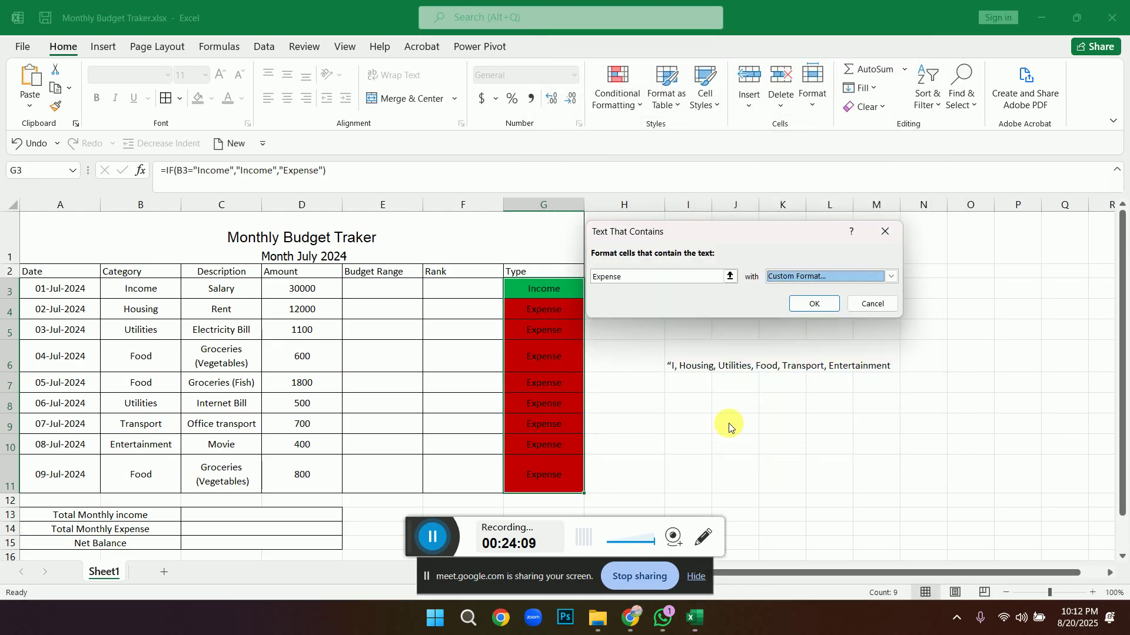
pyautogui.click(822, 306)
pyautogui.click(622, 313)
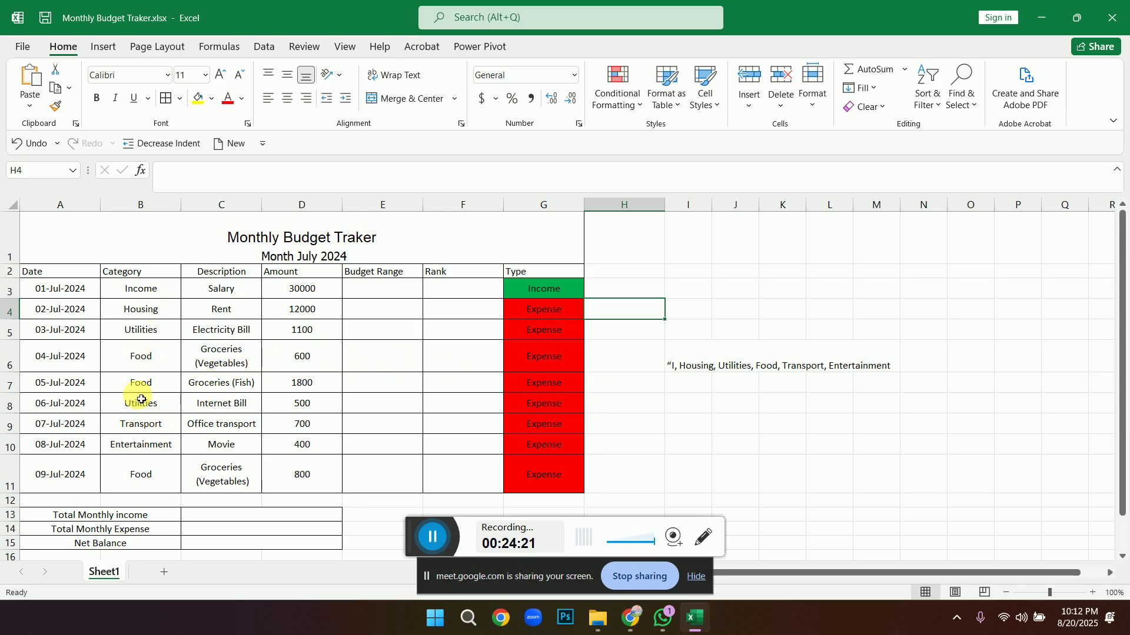
# Change the 07-Jul-2024 entry's category to Income to test the automatic Type cell, and undo the change.
pyautogui.click(141, 426)
pyautogui.write('i')
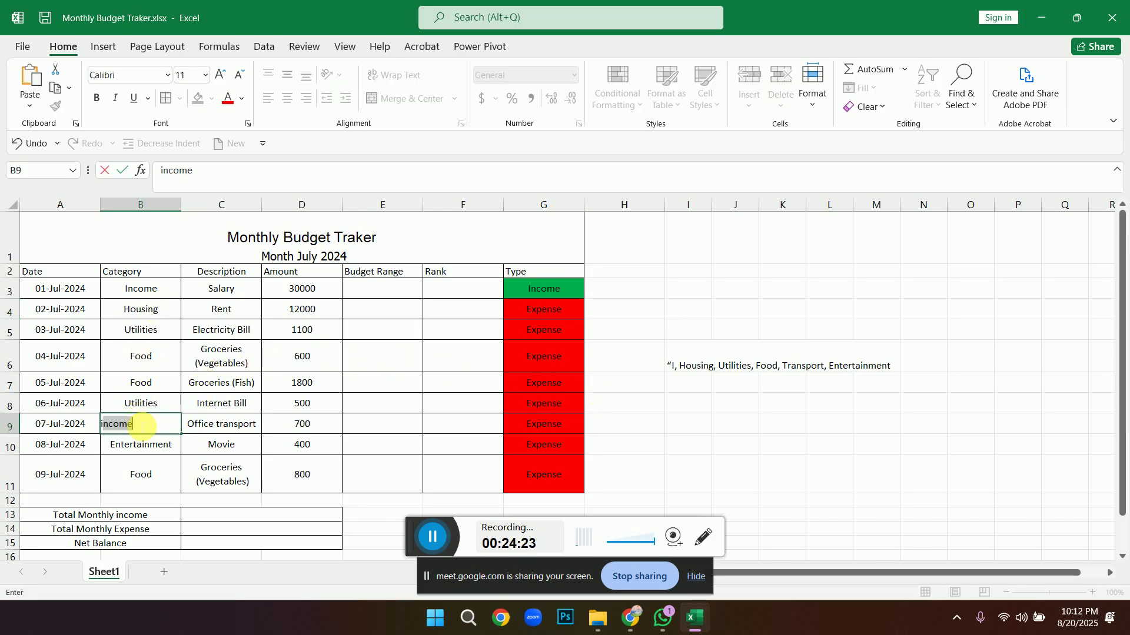
pyautogui.write('n')
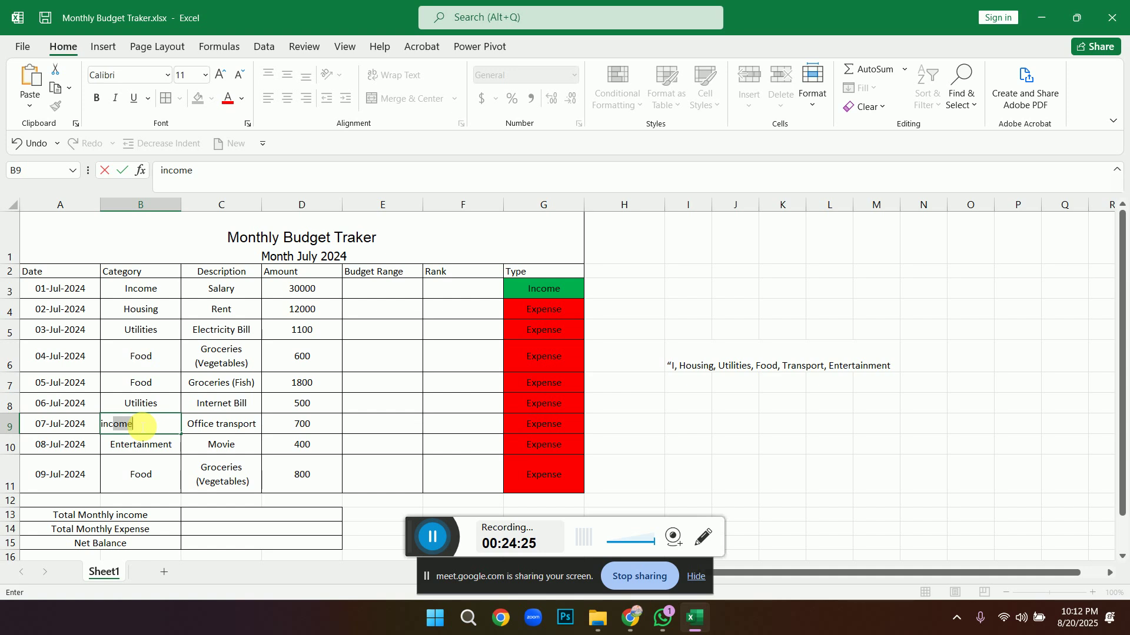
pyautogui.press('Tab')
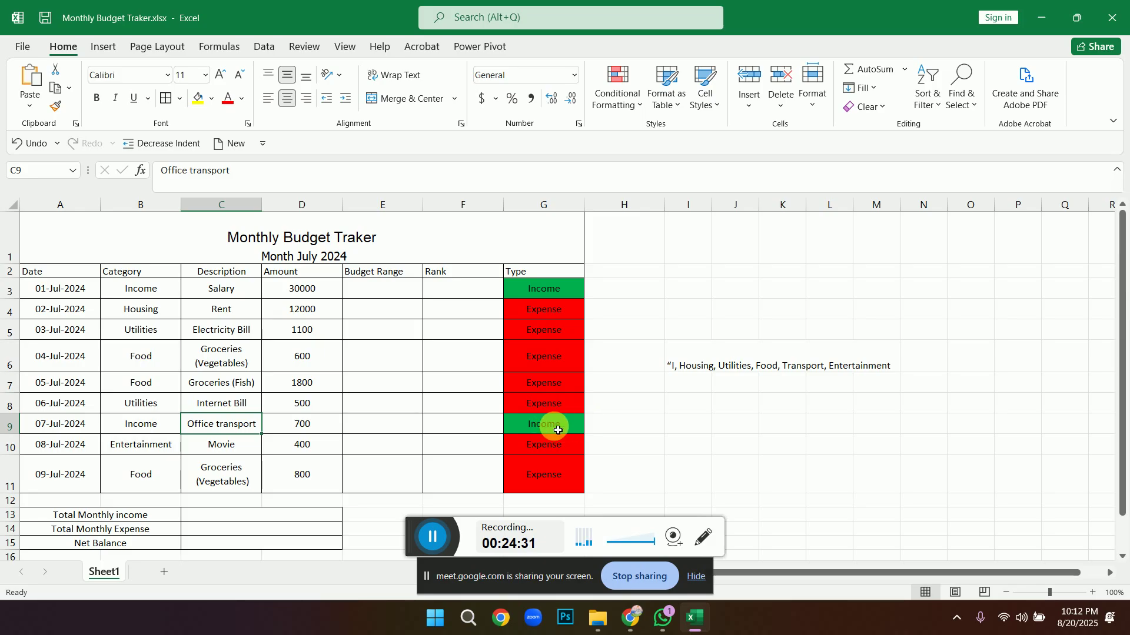
pyautogui.hotkey('ctrl', 'z')
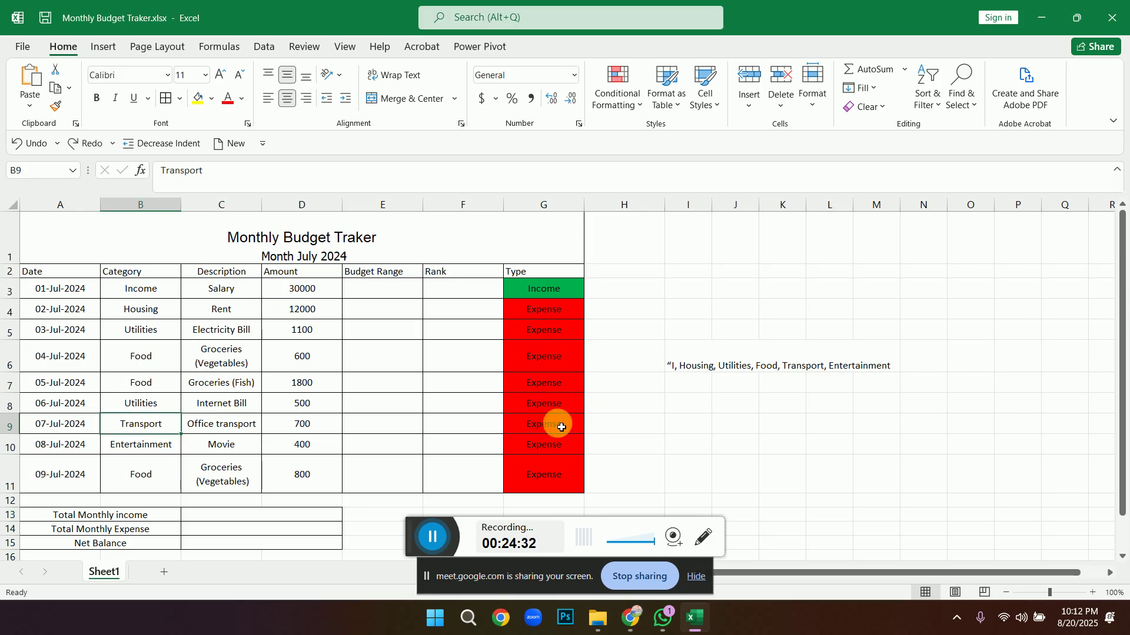
pyautogui.click(615, 408)
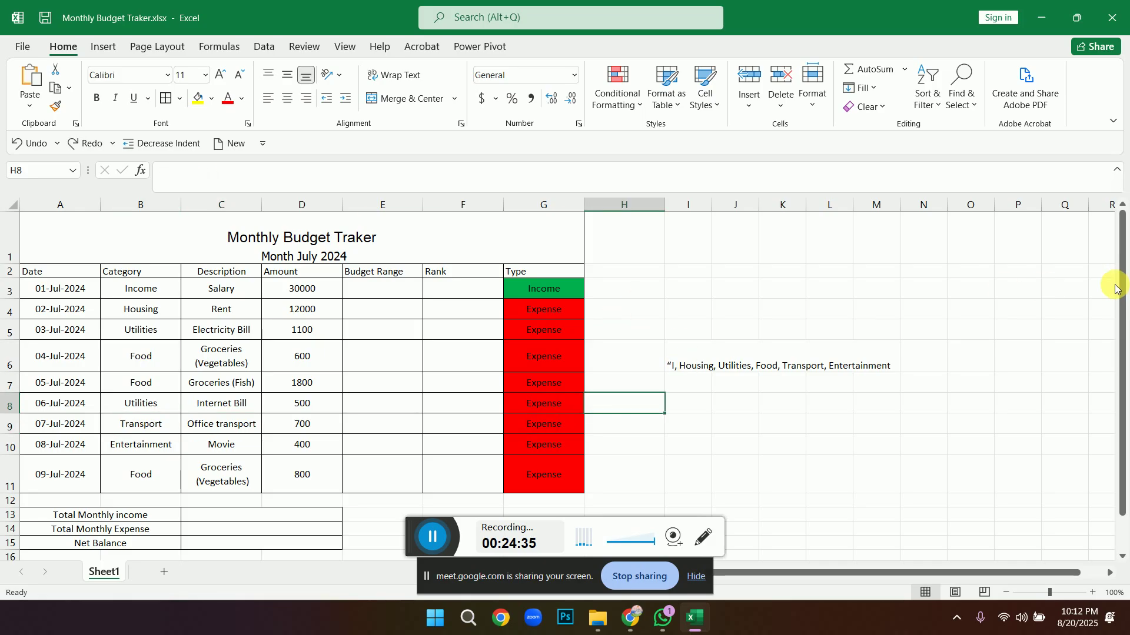
# Start a SUMIF formula in the Total Monthly income cell C13.
pyautogui.moveTo(1124, 293); pyautogui.dragTo(1121, 306)
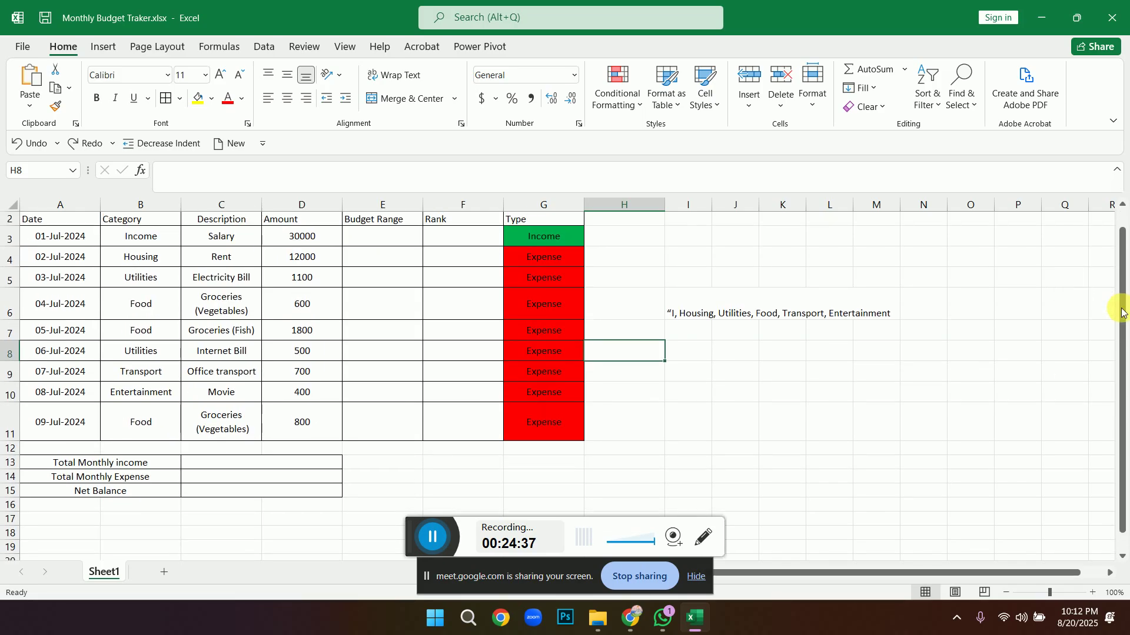
pyautogui.click(216, 469)
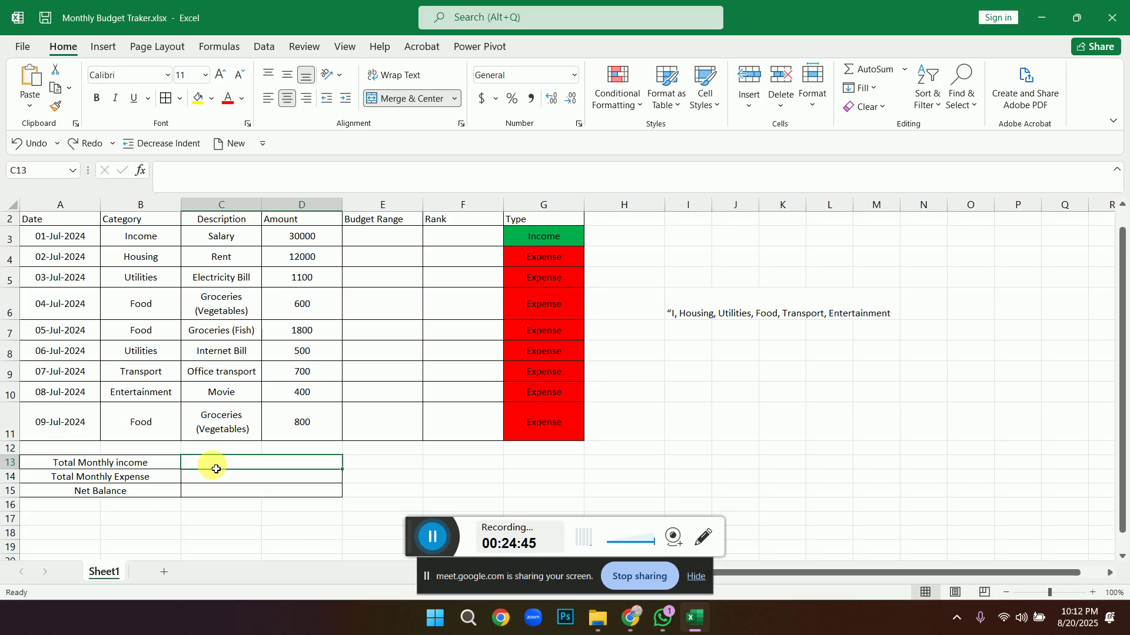
pyautogui.write('=')
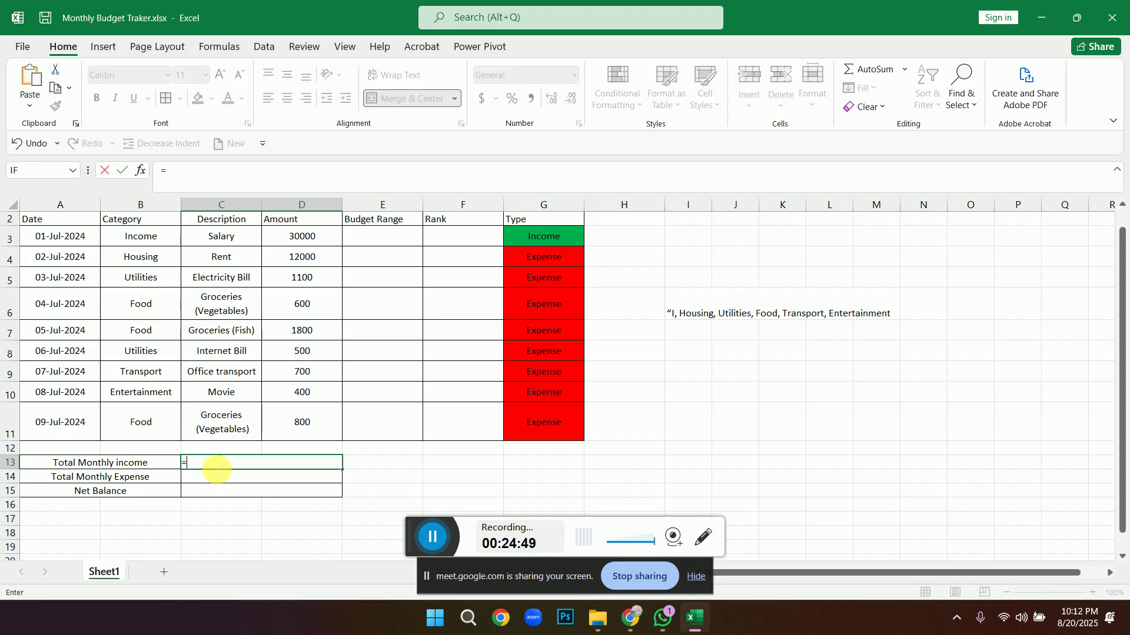
pyautogui.write('su')
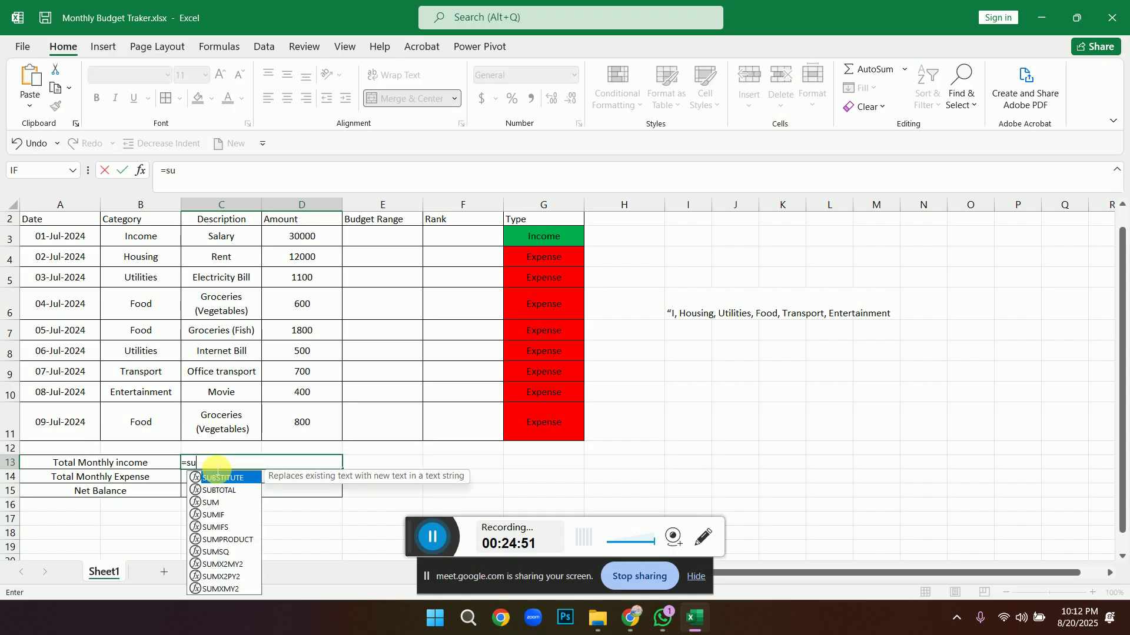
pyautogui.write('mif')
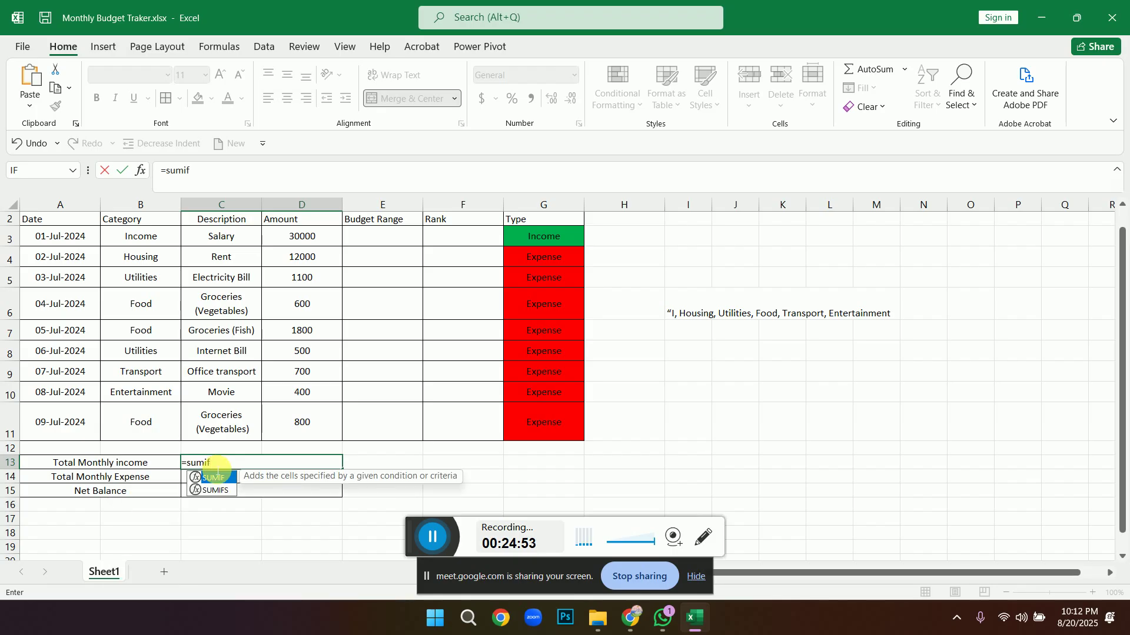
pyautogui.press('Tab')
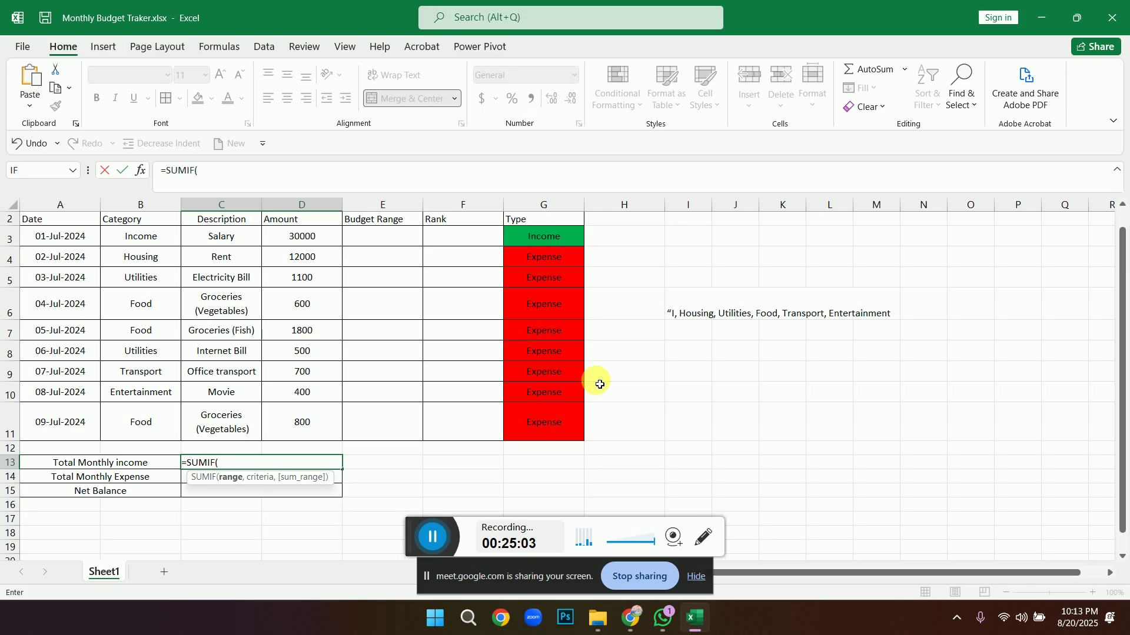
# Switch to Job-222.pdf in Chrome, read the Total calculation requirement, and return to the Excel workbook.
pyautogui.moveTo(630, 615)
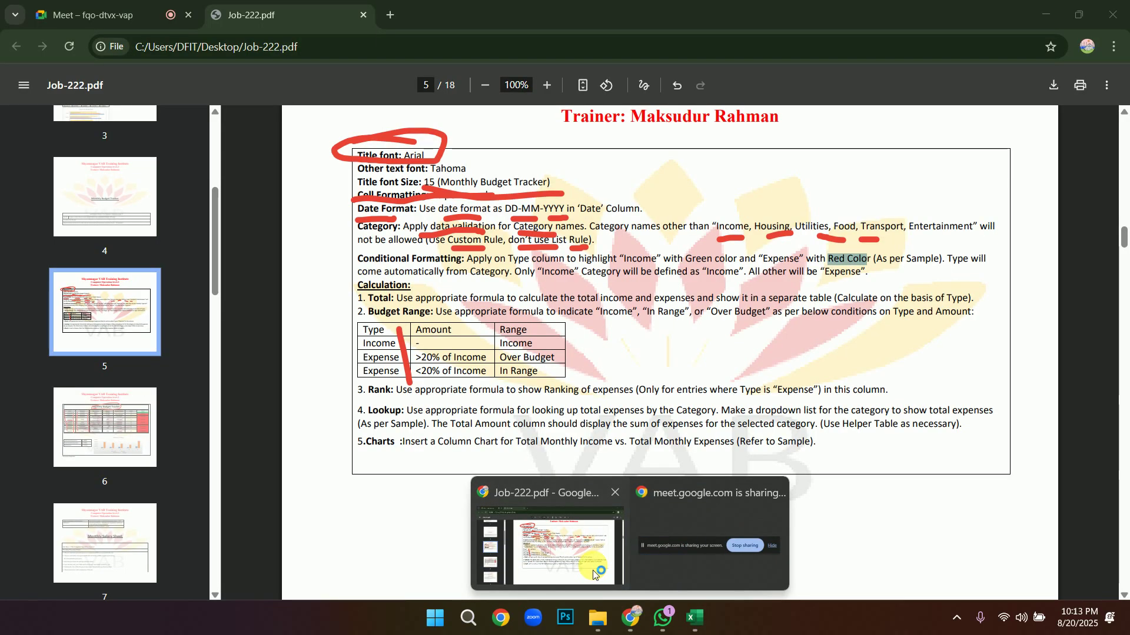
pyautogui.click(595, 564)
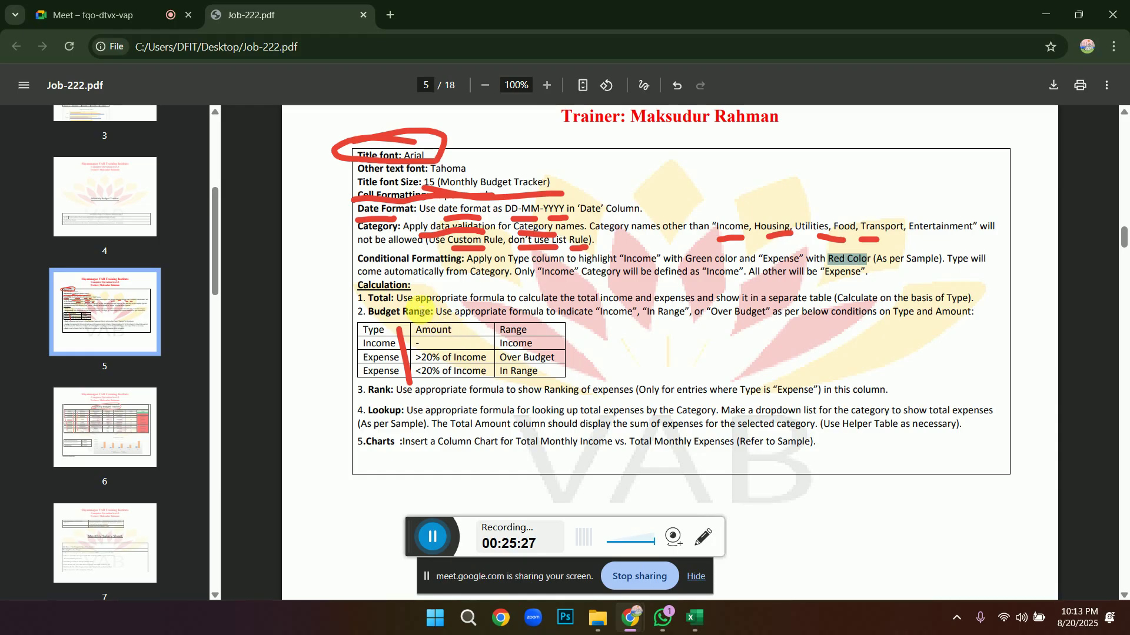
pyautogui.moveTo(403, 298); pyautogui.dragTo(978, 298)
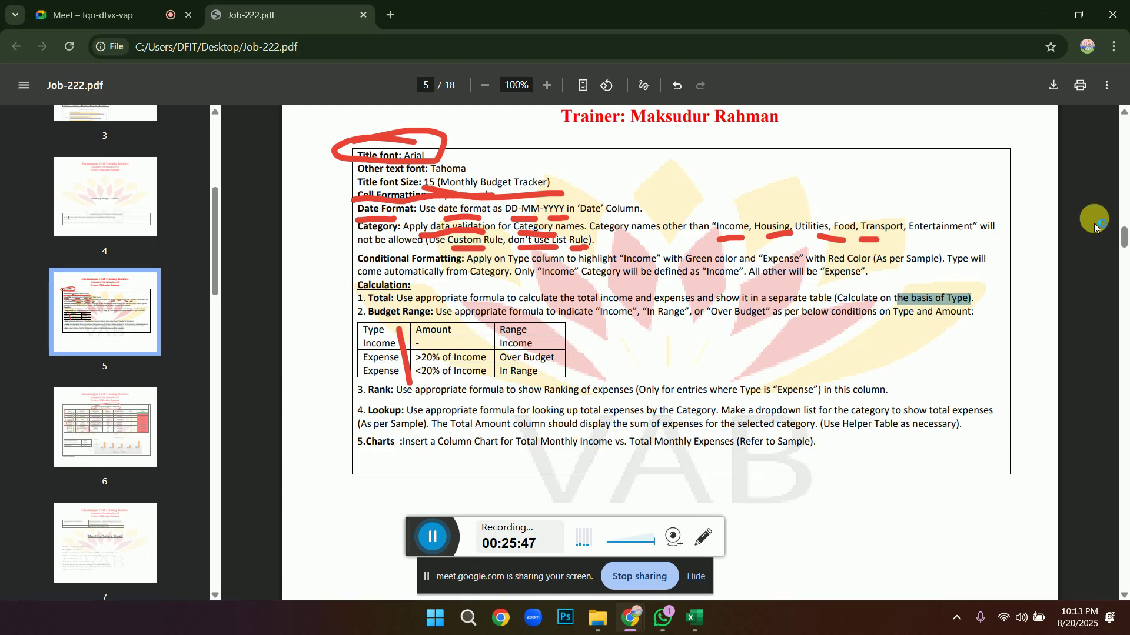
pyautogui.click(694, 615)
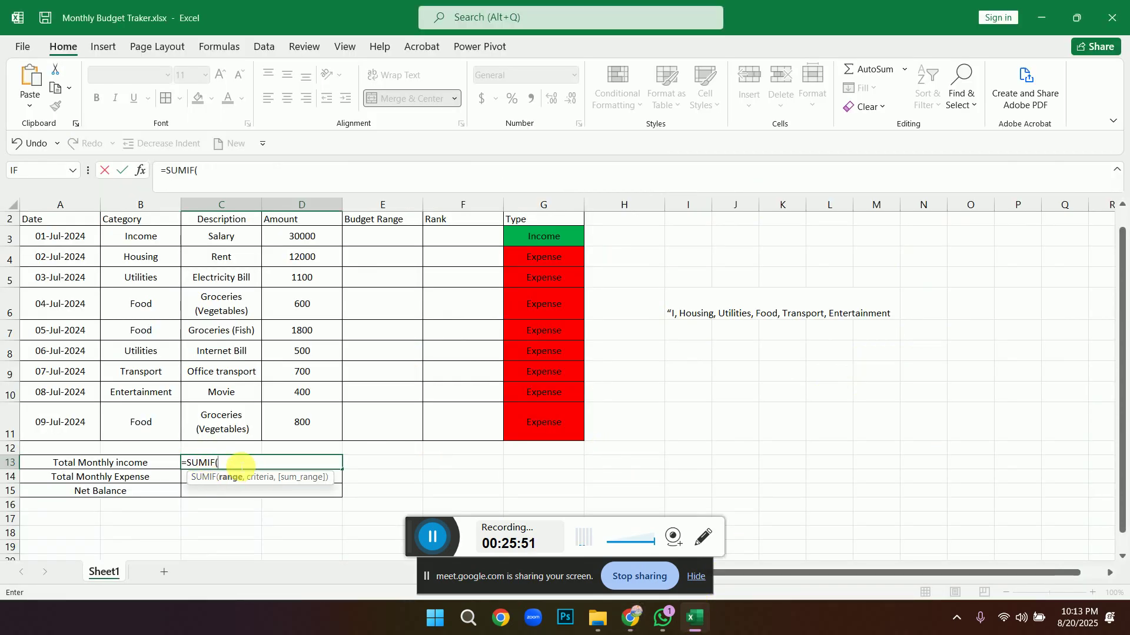
# Complete the SUMIF in C13 with range G3:G11, criteria "Income" and sum range D3:D11.
pyautogui.moveTo(545, 235); pyautogui.dragTo(566, 411)
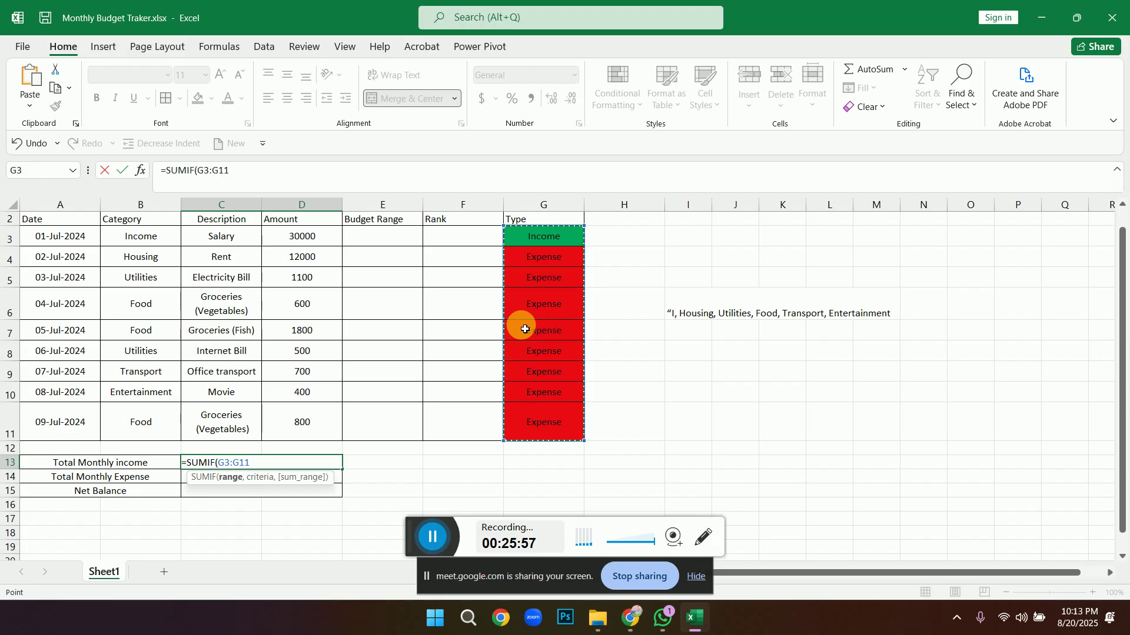
pyautogui.write(',"Income')
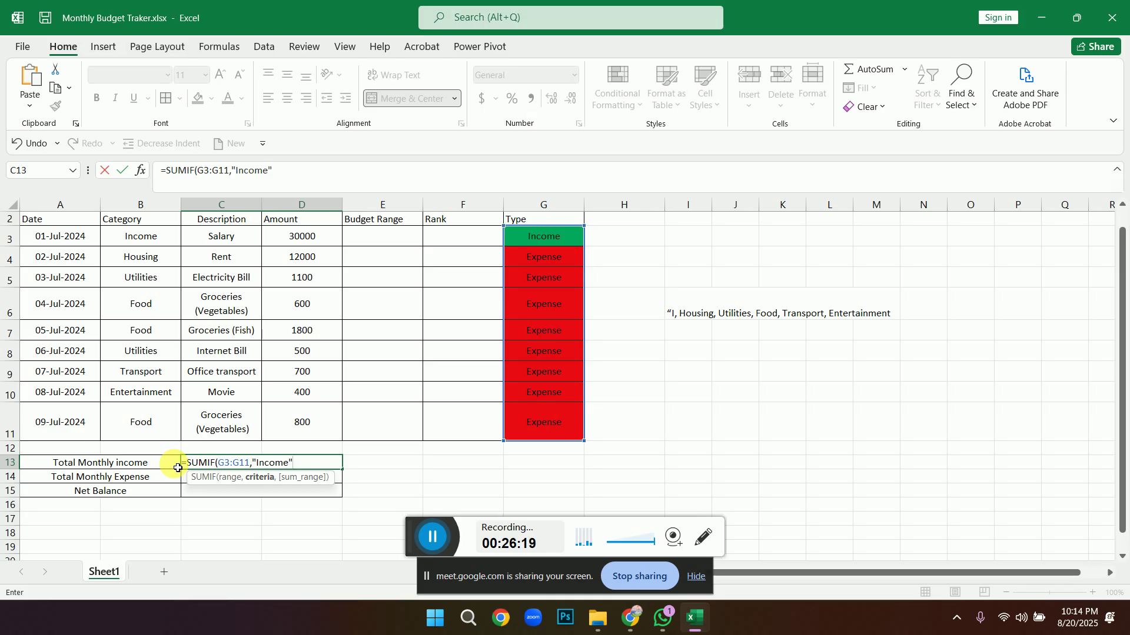
pyautogui.write(',')
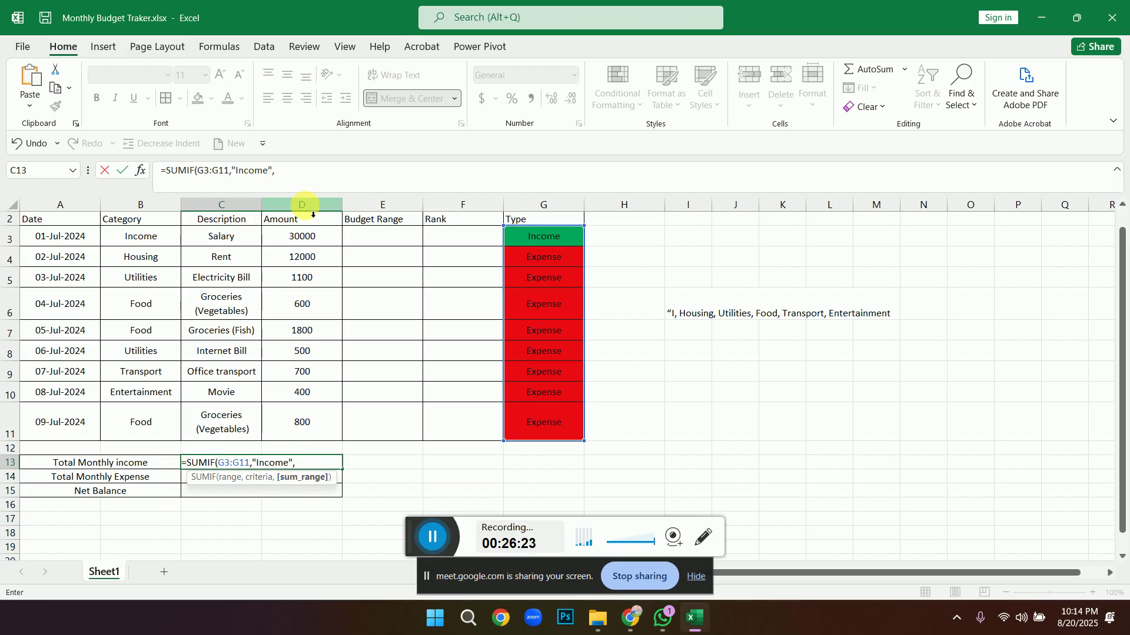
pyautogui.click(303, 239)
pyautogui.moveTo(302, 238); pyautogui.dragTo(322, 397)
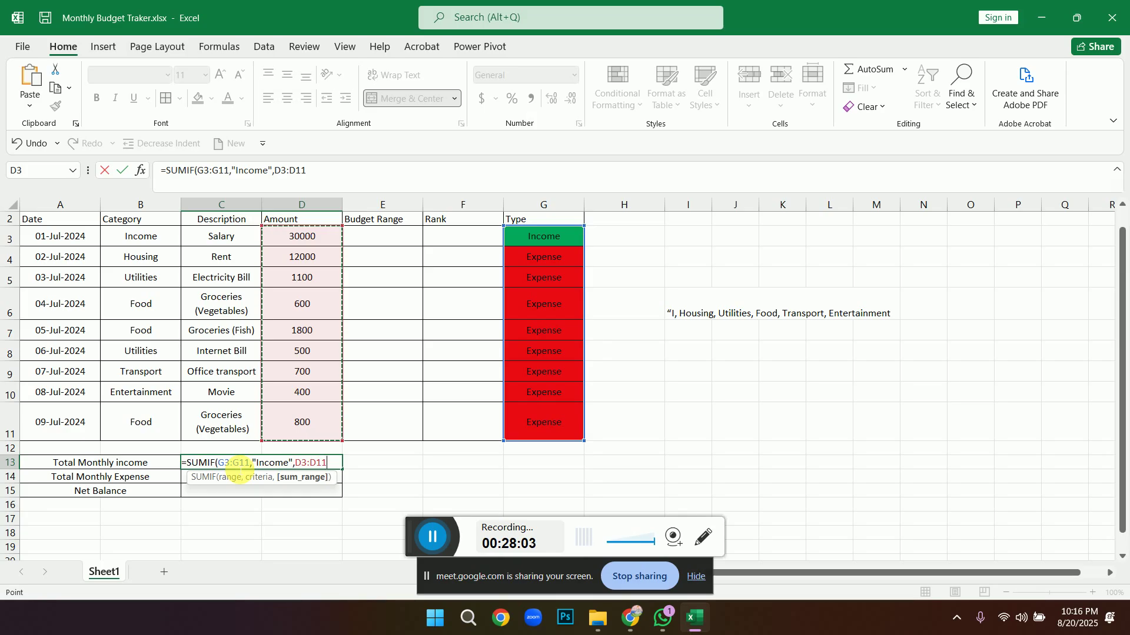
pyautogui.write(')')
pyautogui.press('Return')
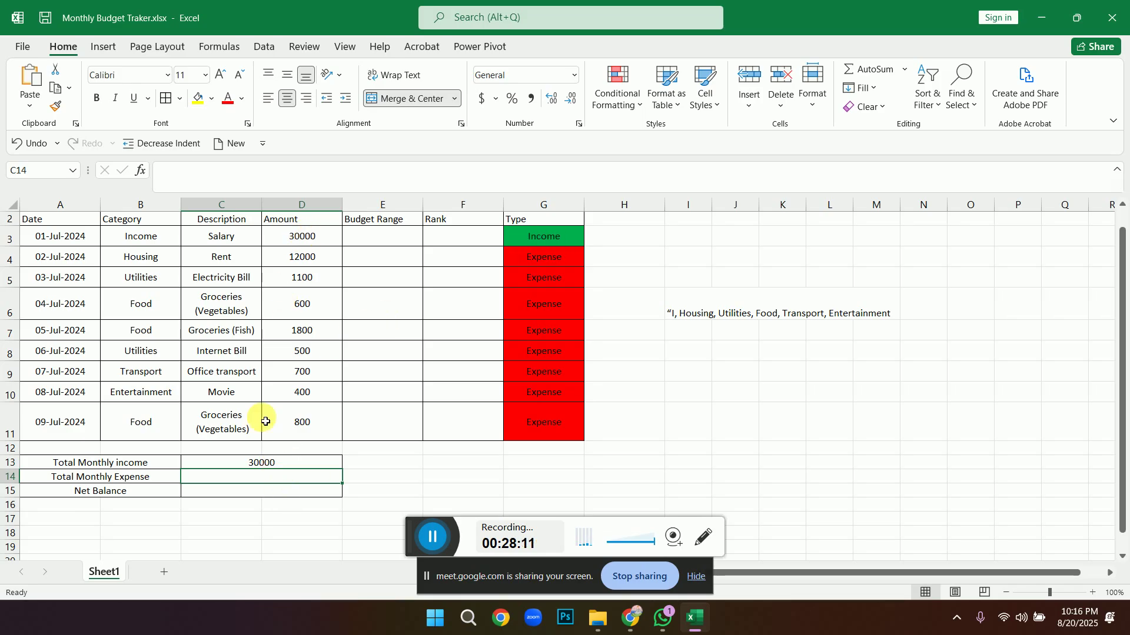
# Test the Total Monthly income formula by setting category cell B9 to Income, and undo the edit.
pyautogui.click(147, 372)
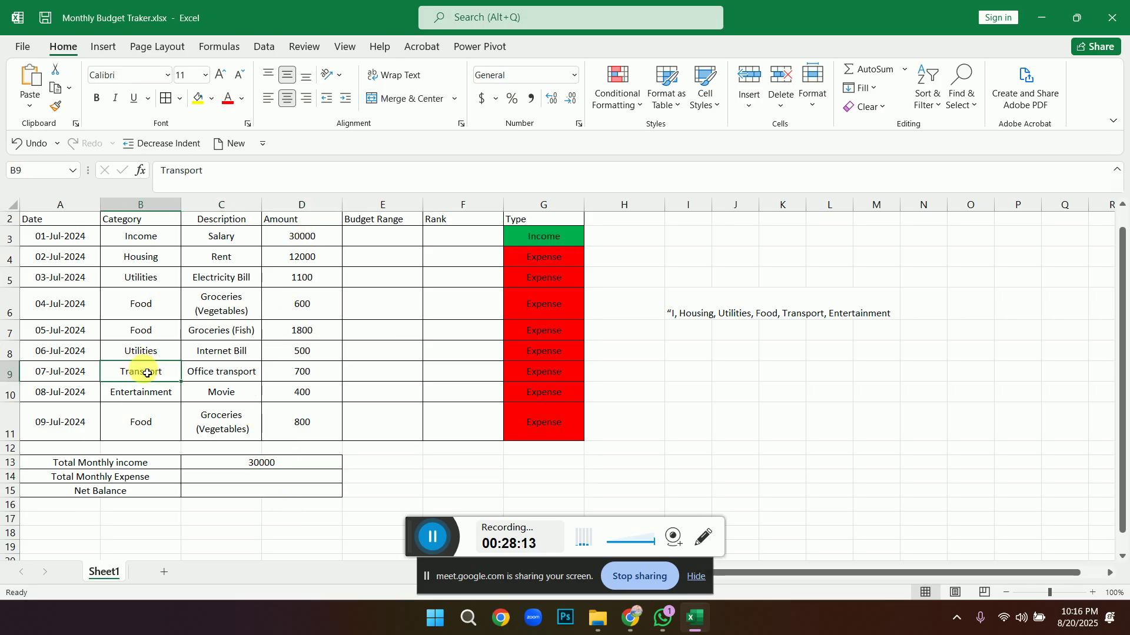
pyautogui.write('in')
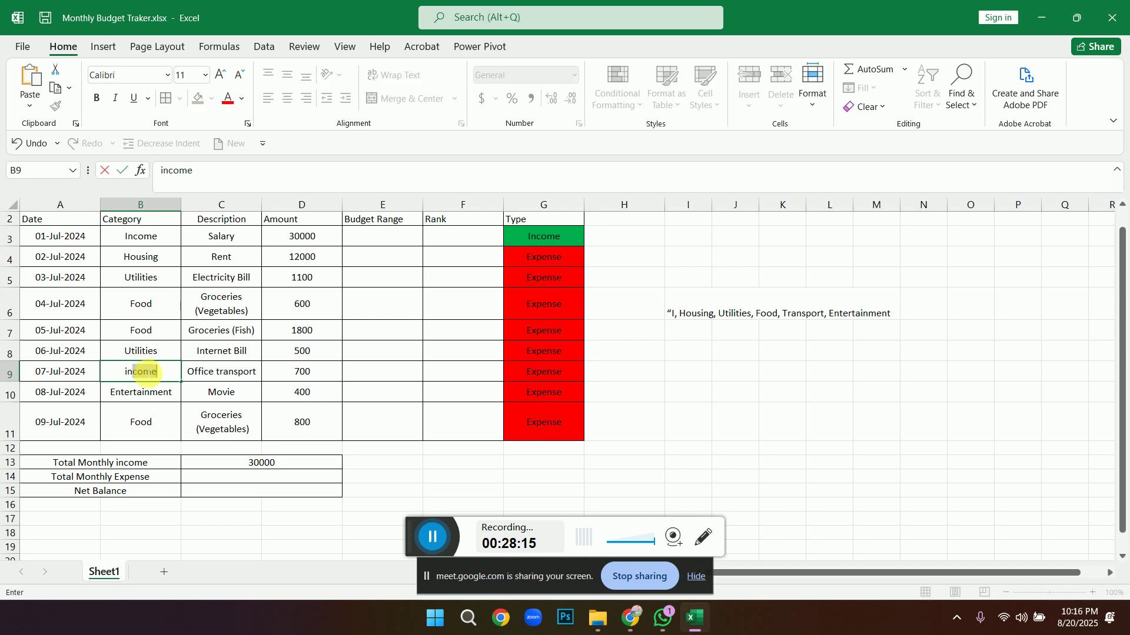
pyautogui.press('Tab')
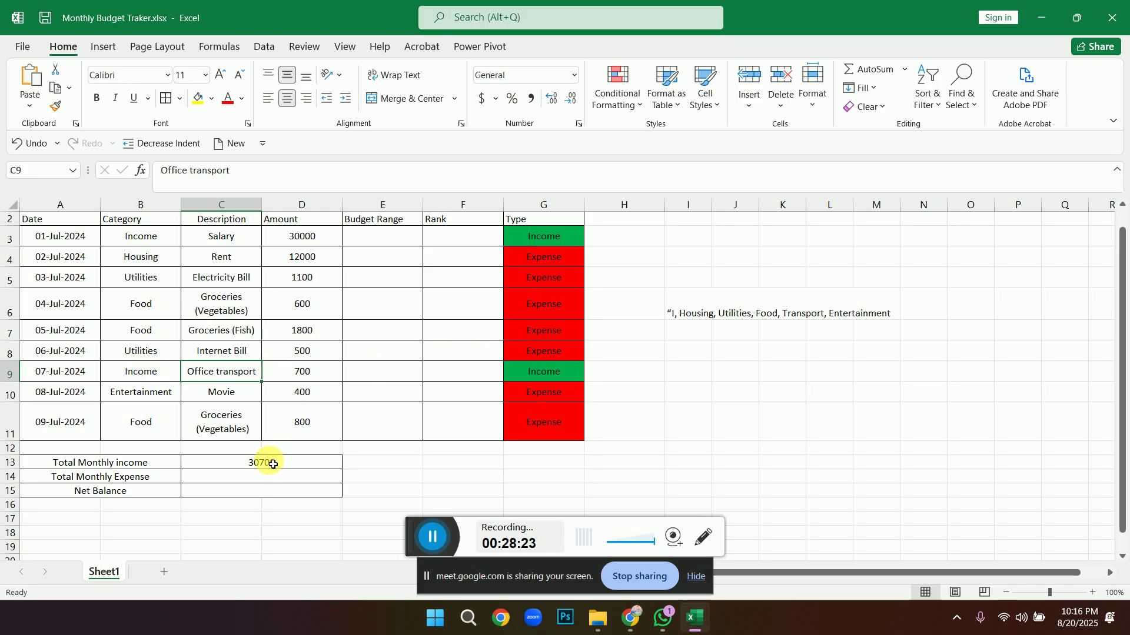
pyautogui.hotkey('ctrl', 'z')
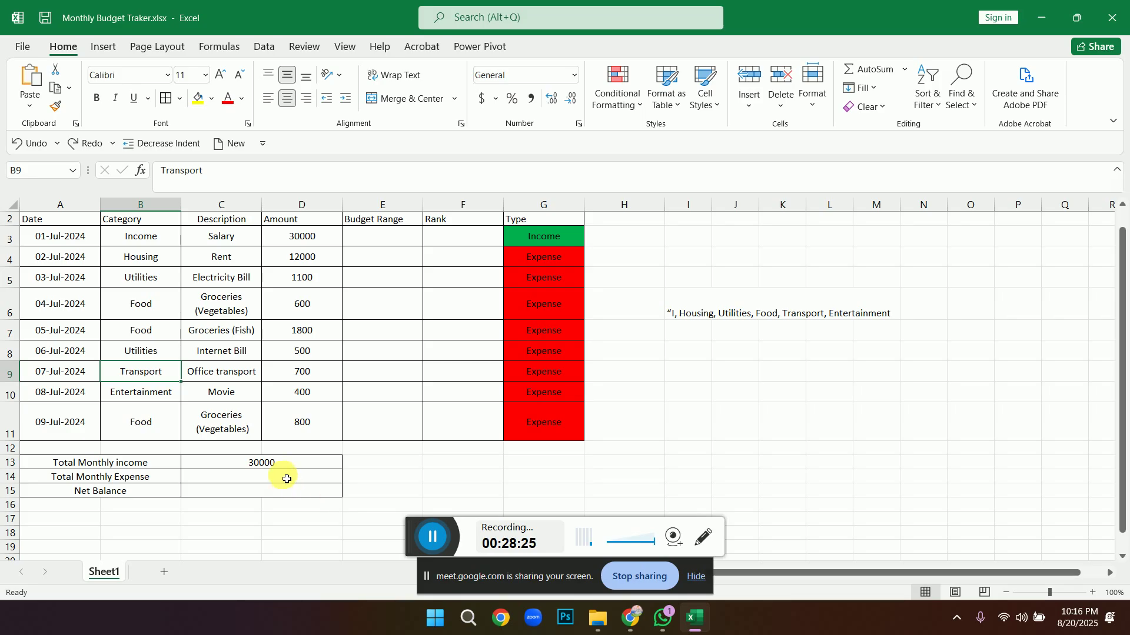
# Enter =SUMIF(G3:G11,"Expense",D3:D11) in the Total Monthly Expense cell C14, modelled on the income formula.
pyautogui.click(287, 478)
pyautogui.click(262, 463)
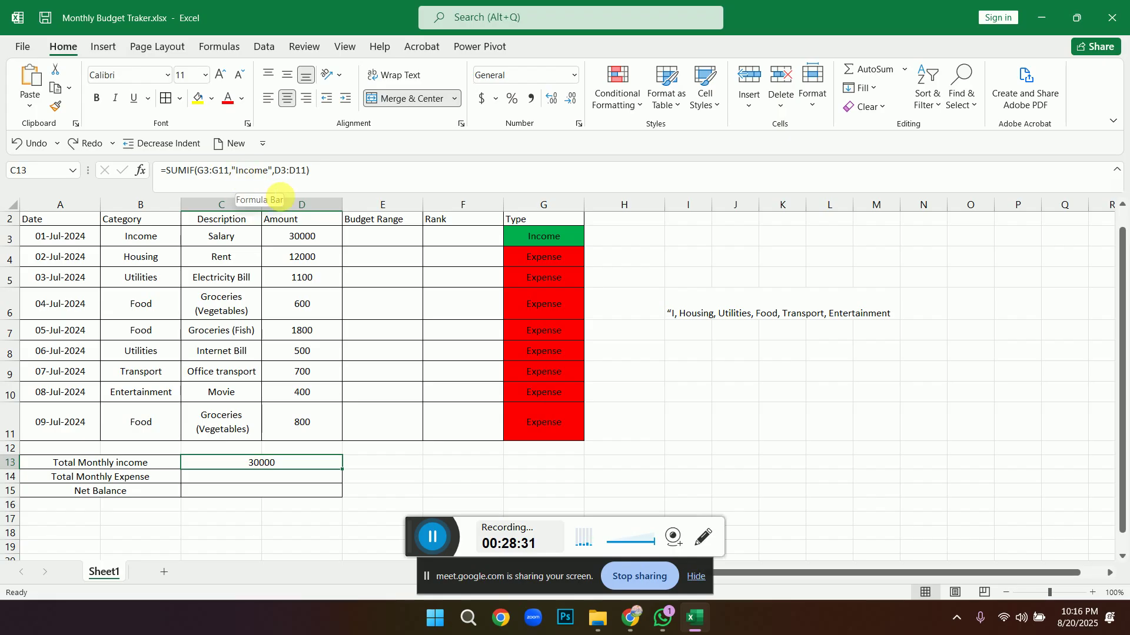
pyautogui.click(255, 478)
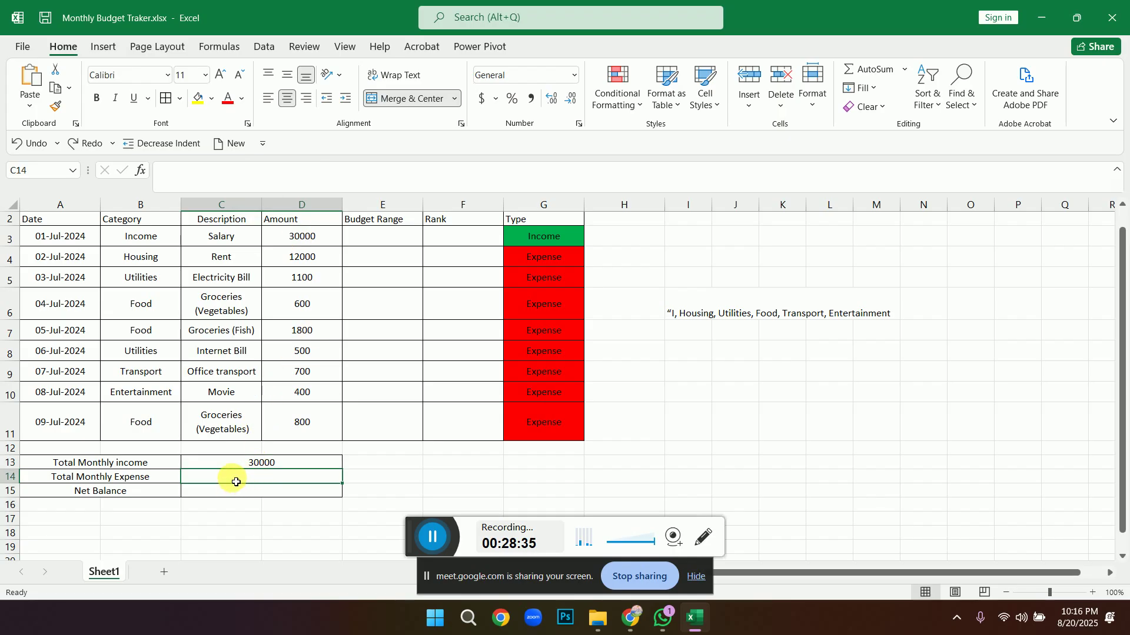
pyautogui.write('=s')
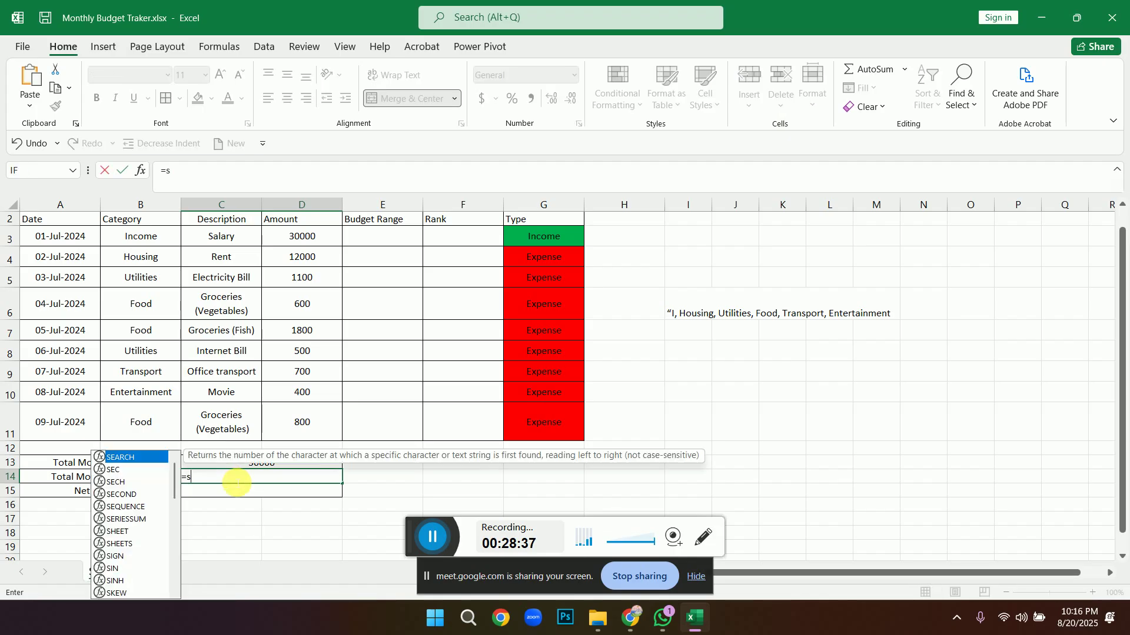
pyautogui.write('umif(')
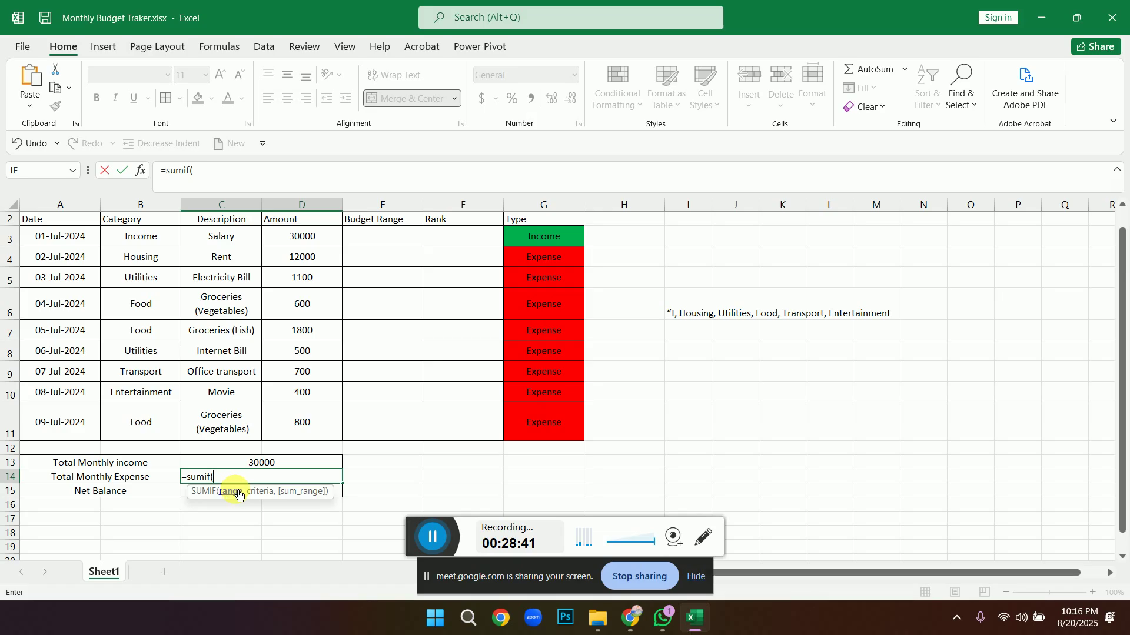
pyautogui.moveTo(561, 242); pyautogui.dragTo(562, 406)
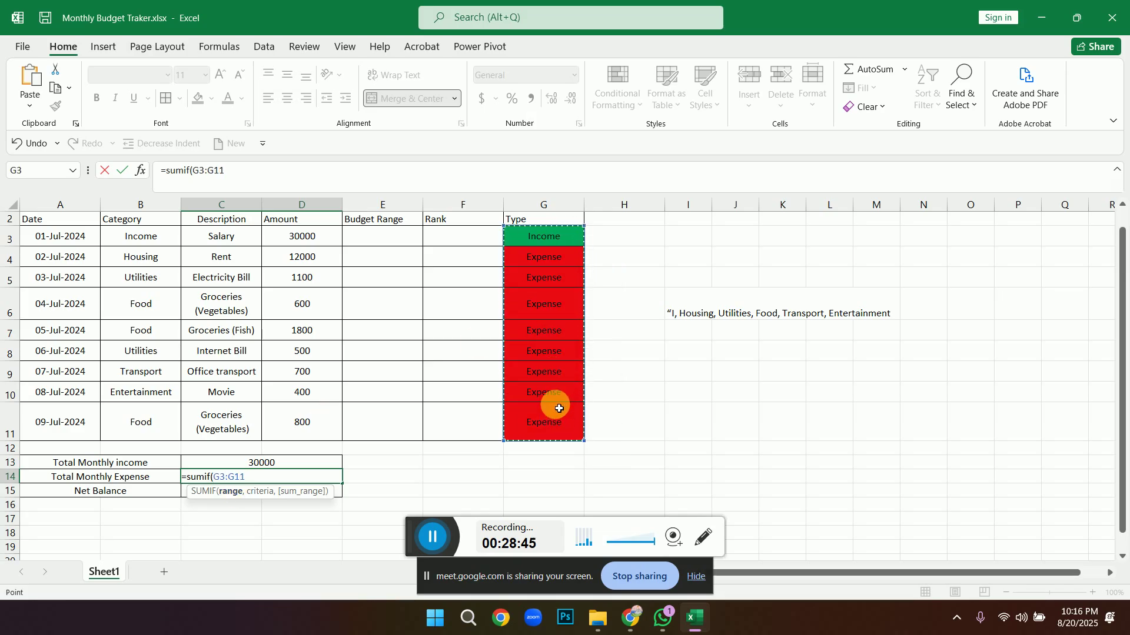
pyautogui.write(',"Exp')
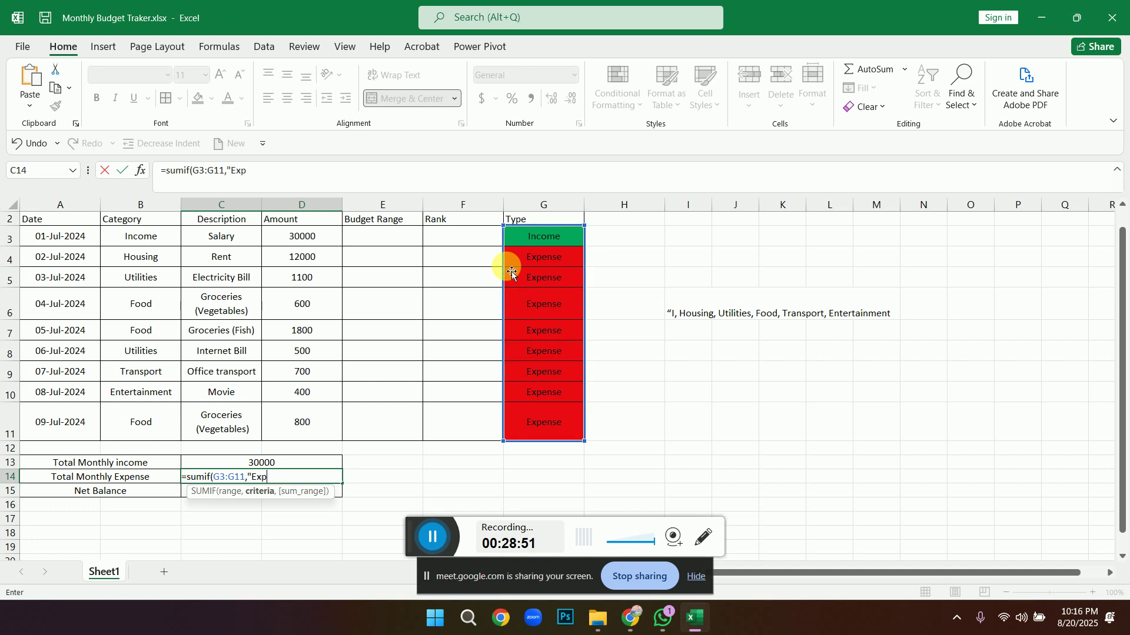
pyautogui.write('ense",')
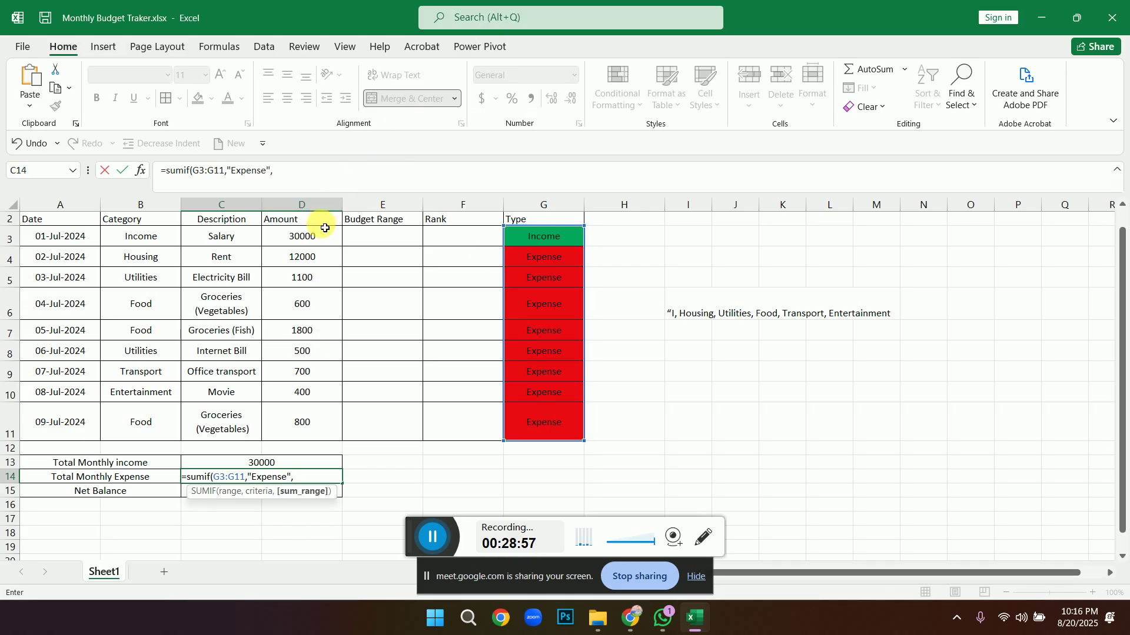
pyautogui.moveTo(304, 238); pyautogui.dragTo(287, 418)
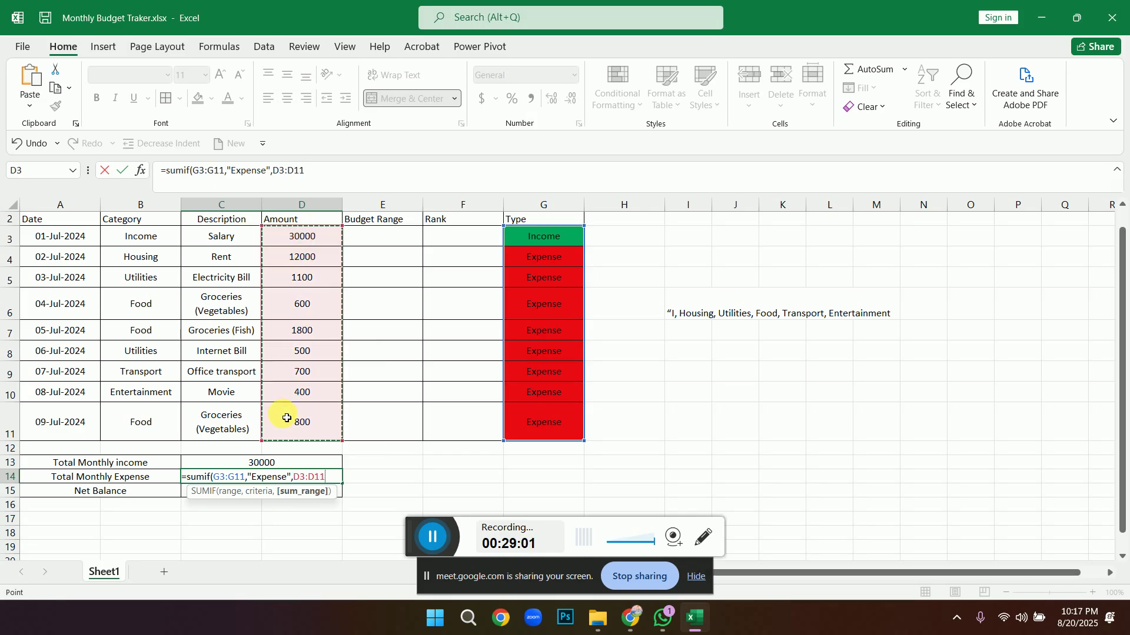
pyautogui.write(')')
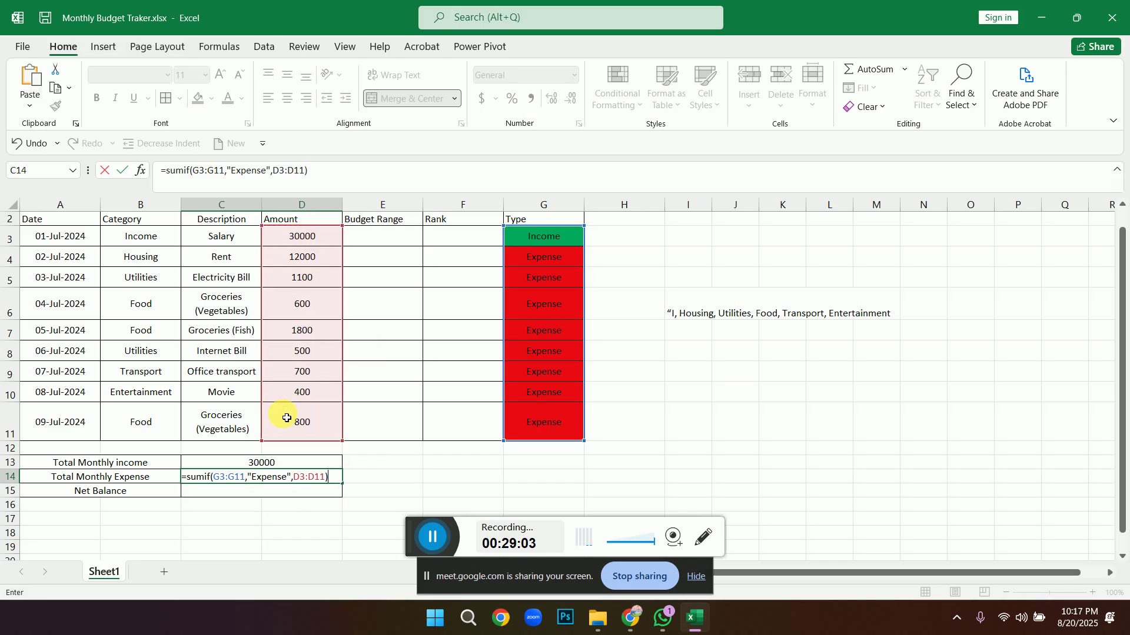
pyautogui.press('Return')
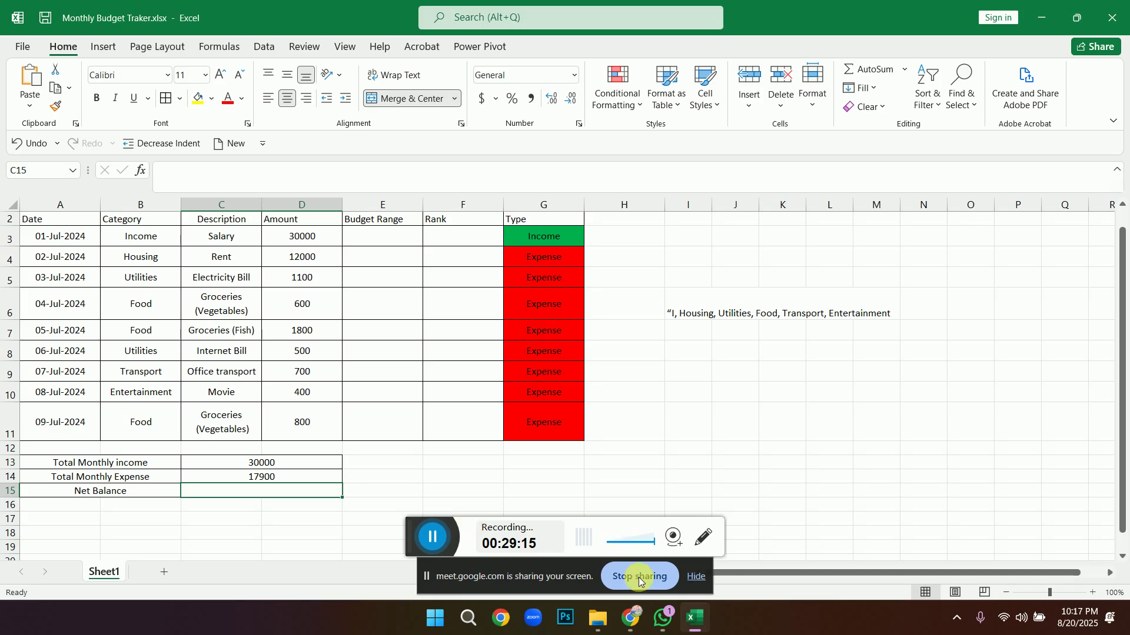
pyautogui.moveTo(629, 618)
pyautogui.moveTo(533, 536)
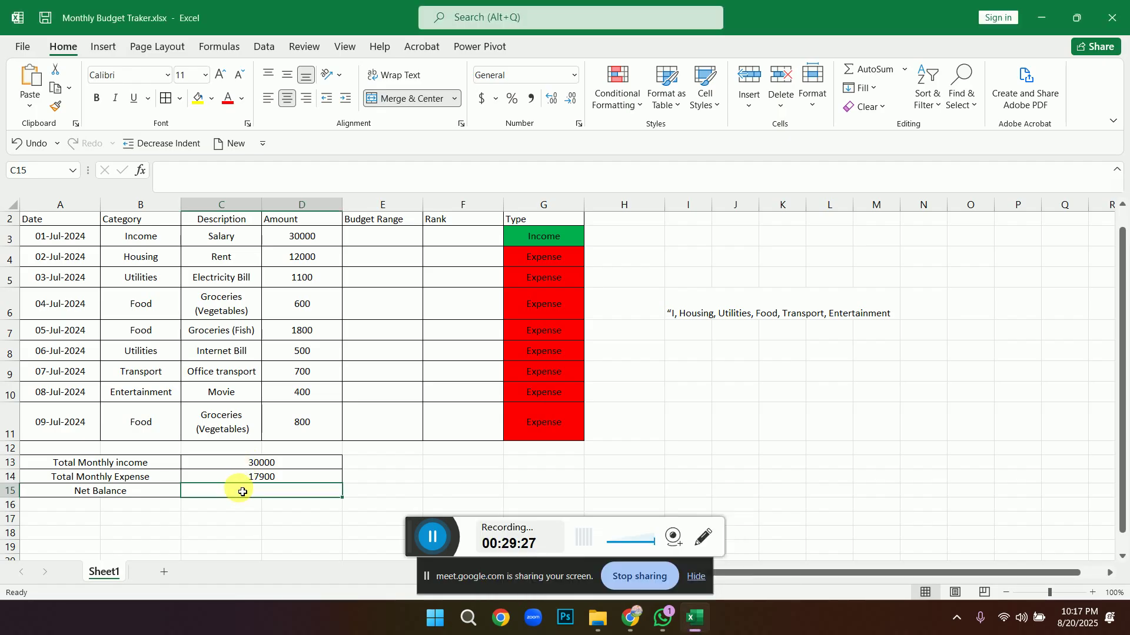
# Calculate the Net Balance in C15 by subtracting total monthly expense from total monthly income with =C13-C14.
pyautogui.write('=')
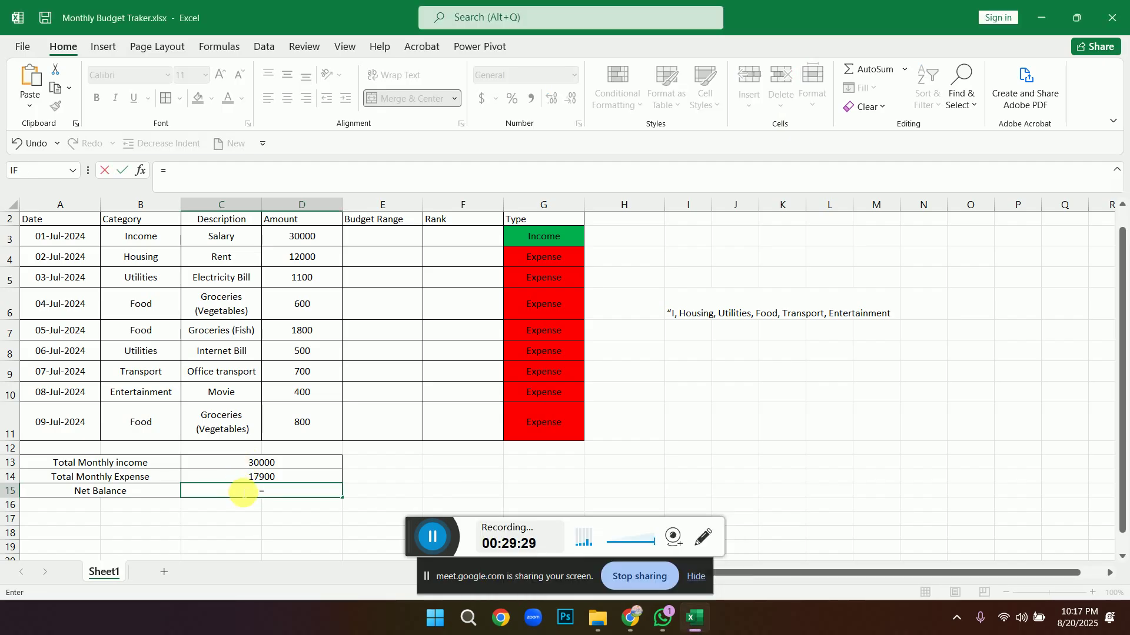
pyautogui.click(283, 467)
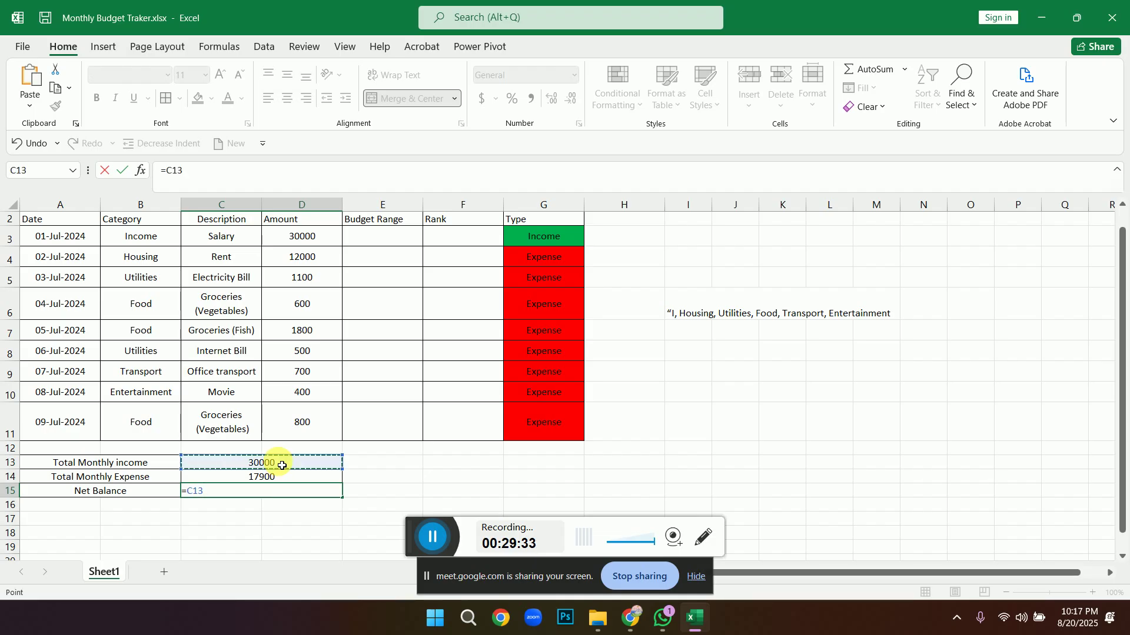
pyautogui.write('-')
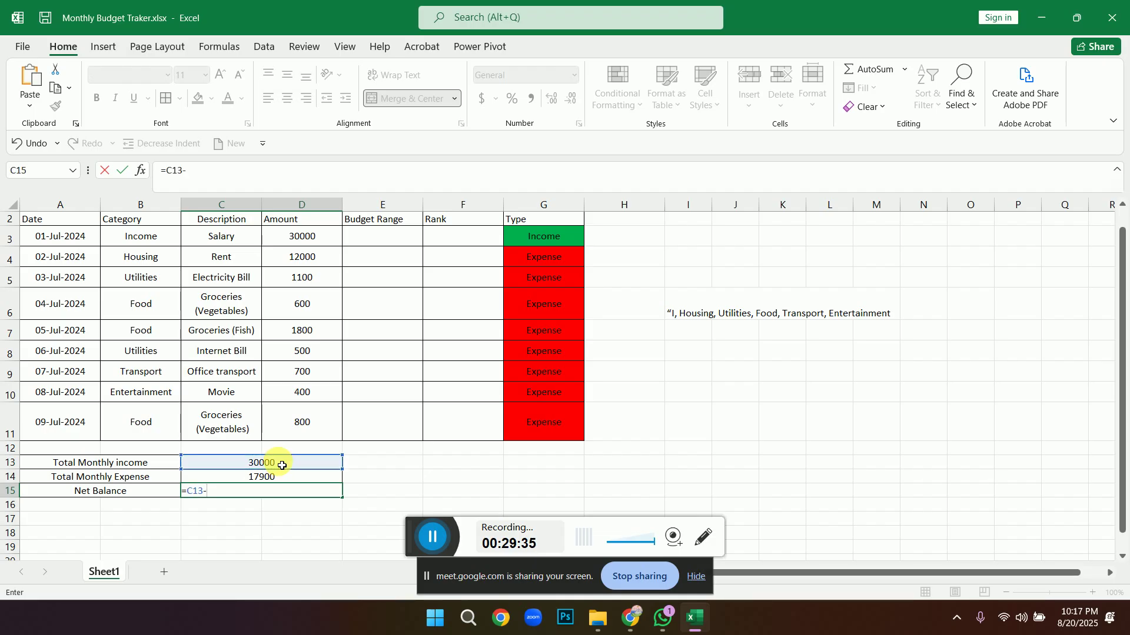
pyautogui.click(275, 478)
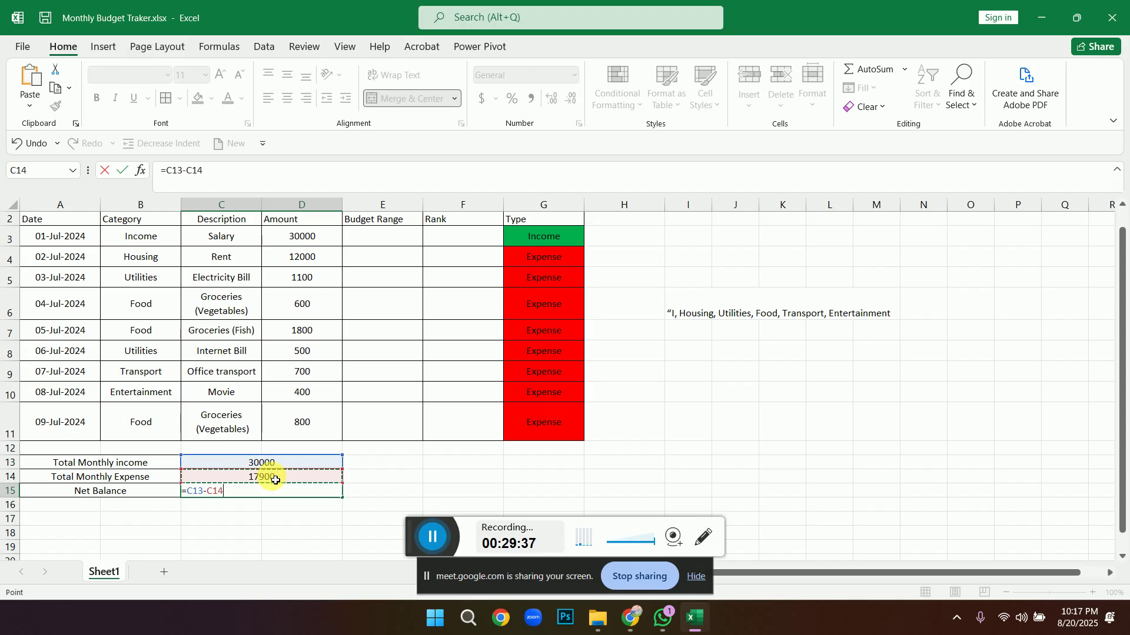
pyautogui.press('Return')
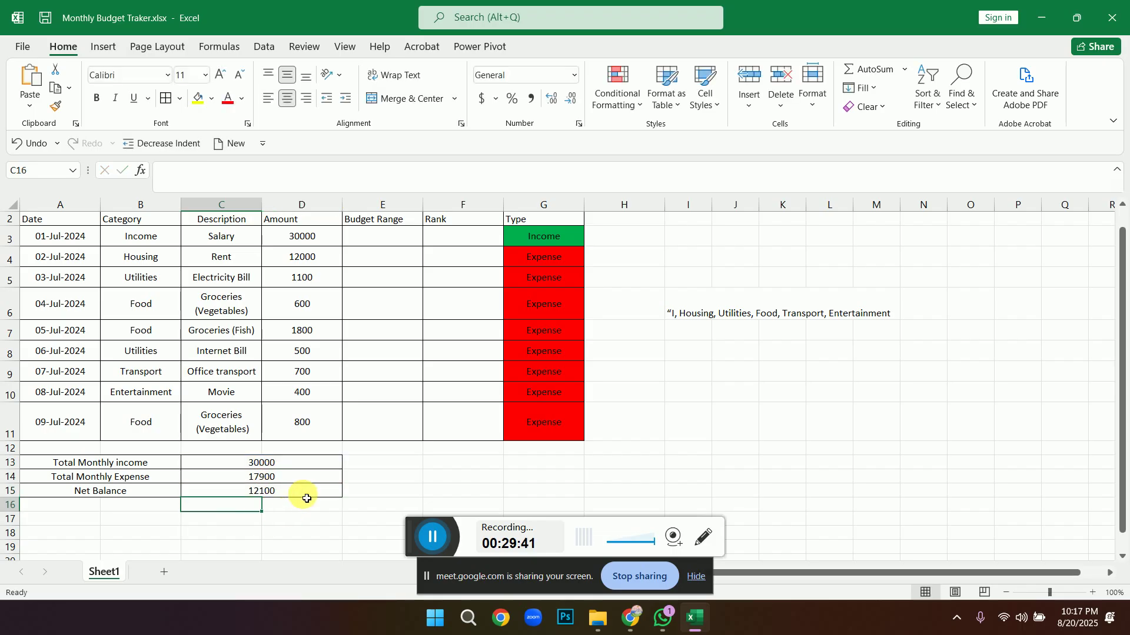
pyautogui.click(298, 521)
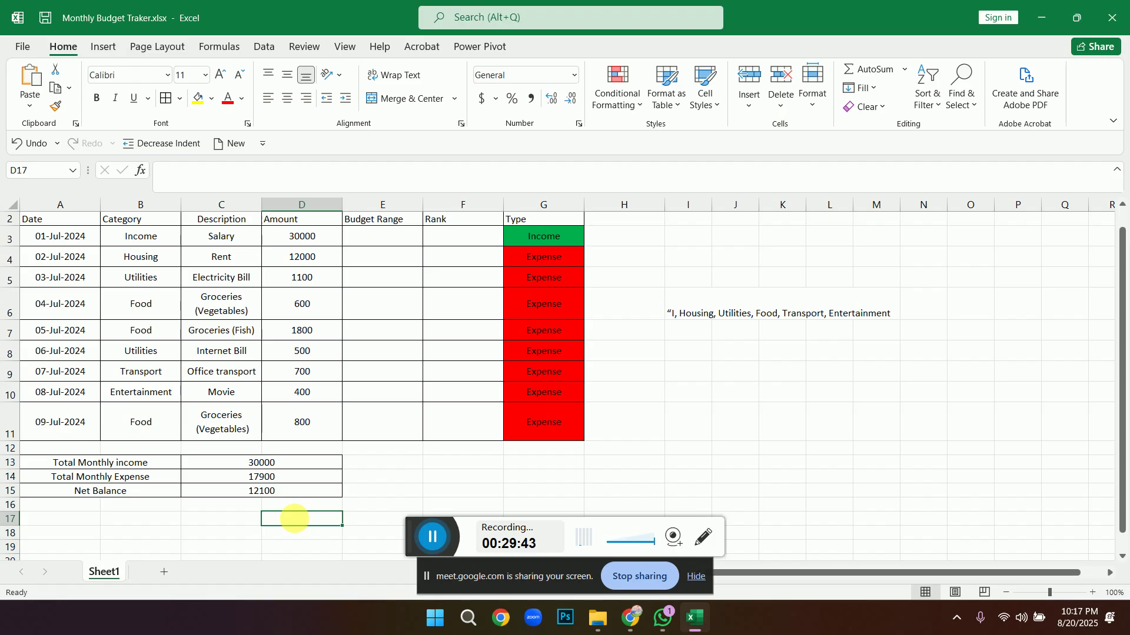
pyautogui.click(440, 461)
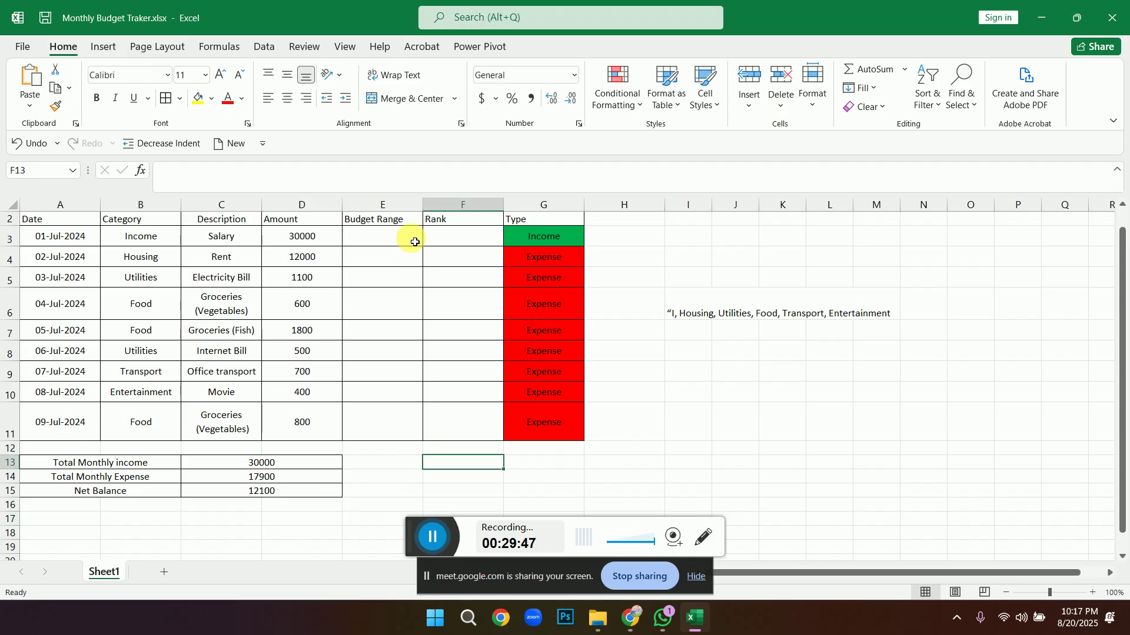
# Switch to Job-222.pdf in Chrome, read the Budget Range requirement and its condition table, and return to the Excel workbook.
pyautogui.click(396, 238)
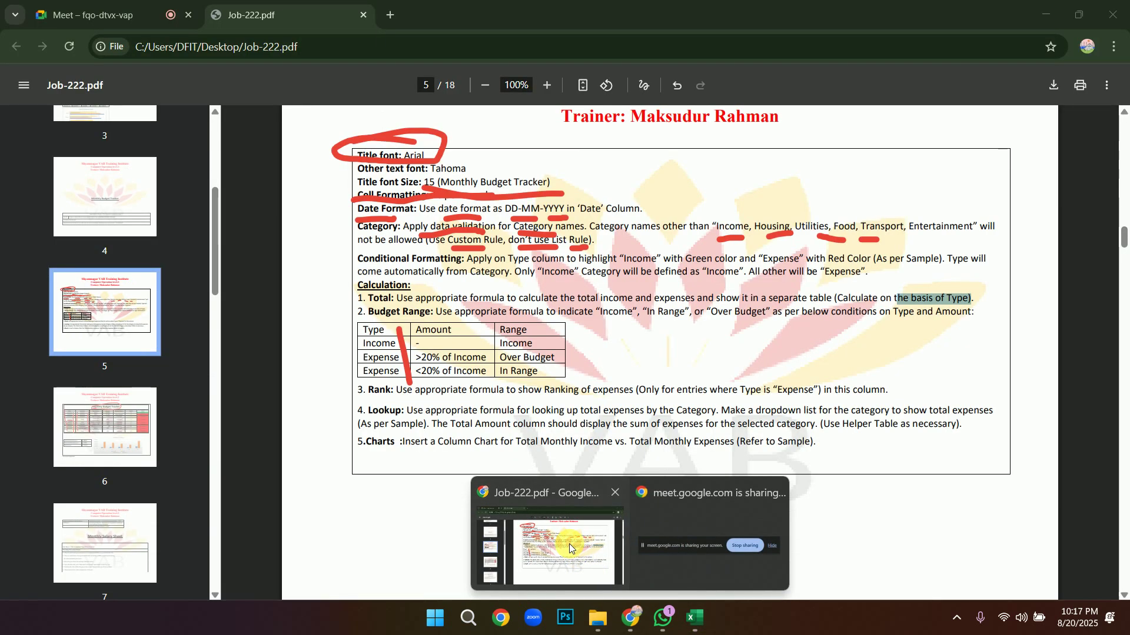
pyautogui.click(570, 543)
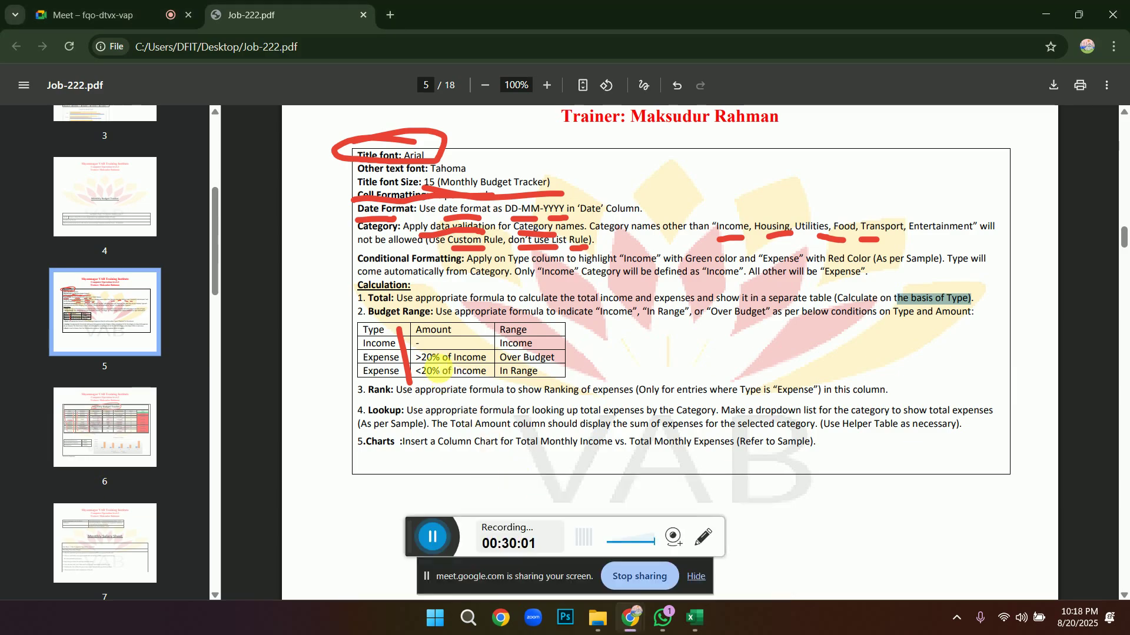
pyautogui.moveTo(435, 312); pyautogui.dragTo(954, 335)
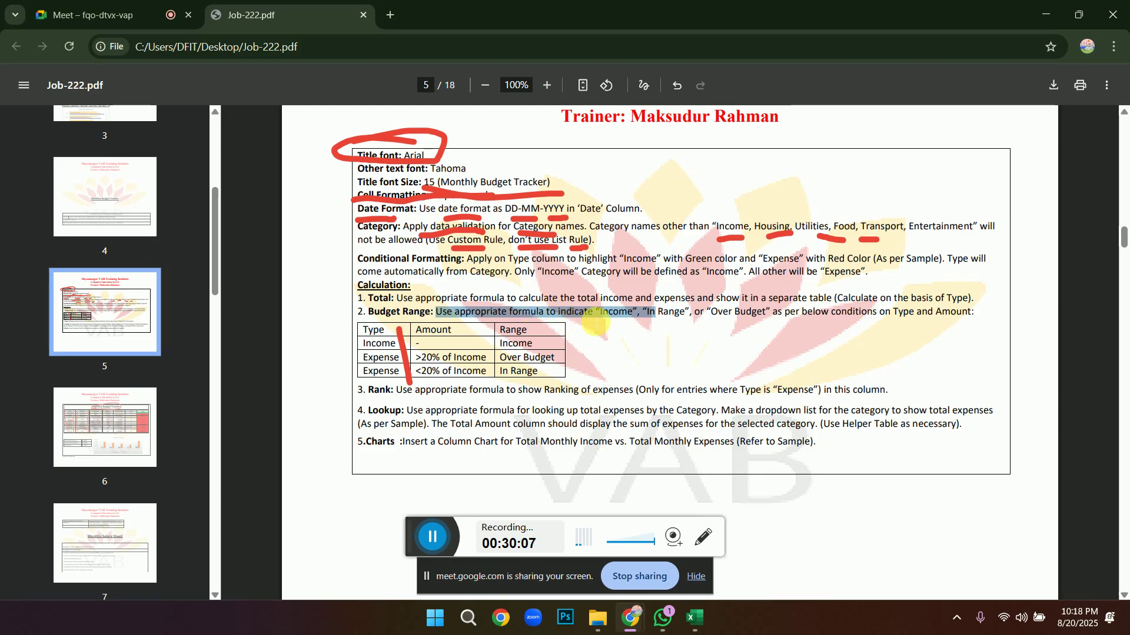
pyautogui.doubleClick(615, 312)
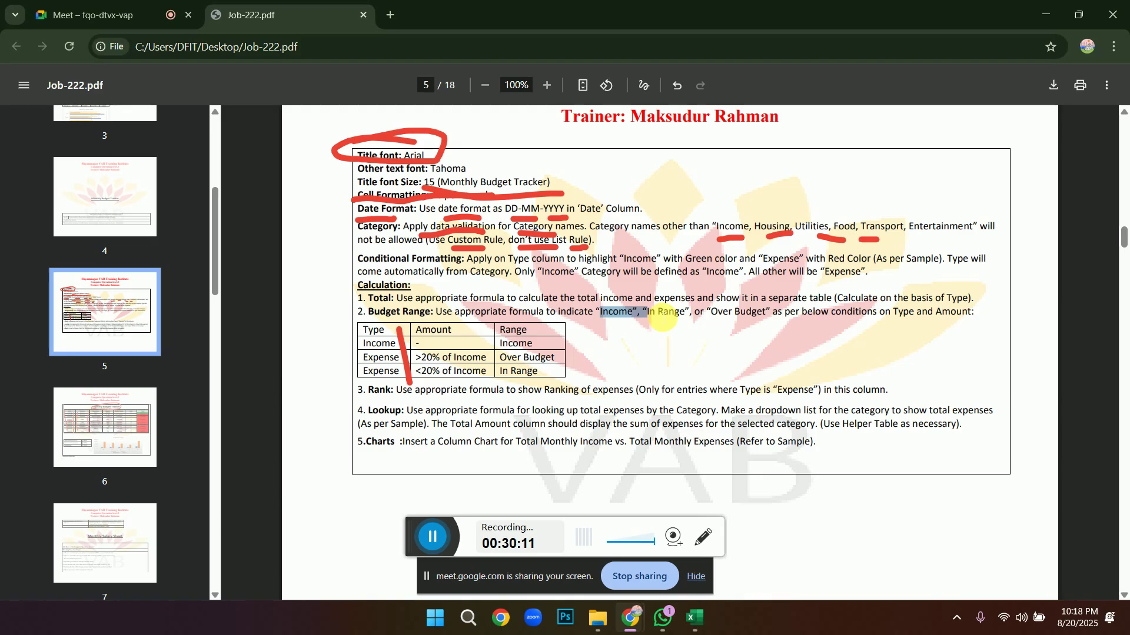
pyautogui.moveTo(647, 312); pyautogui.dragTo(762, 318)
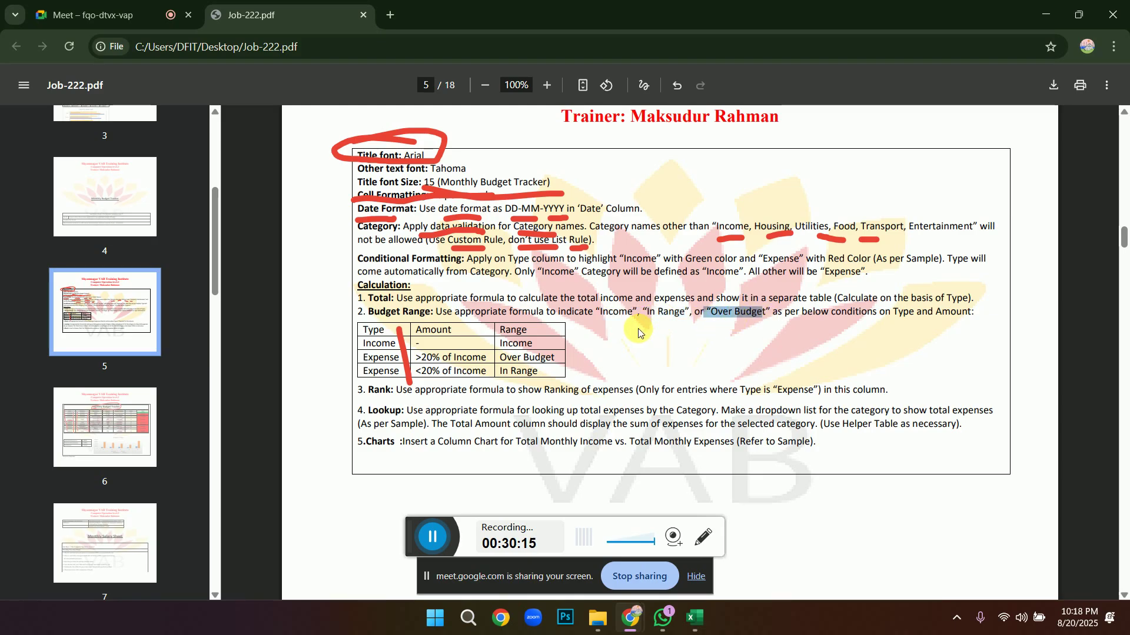
pyautogui.moveTo(372, 344); pyautogui.dragTo(412, 349)
pyautogui.doubleClick(503, 344)
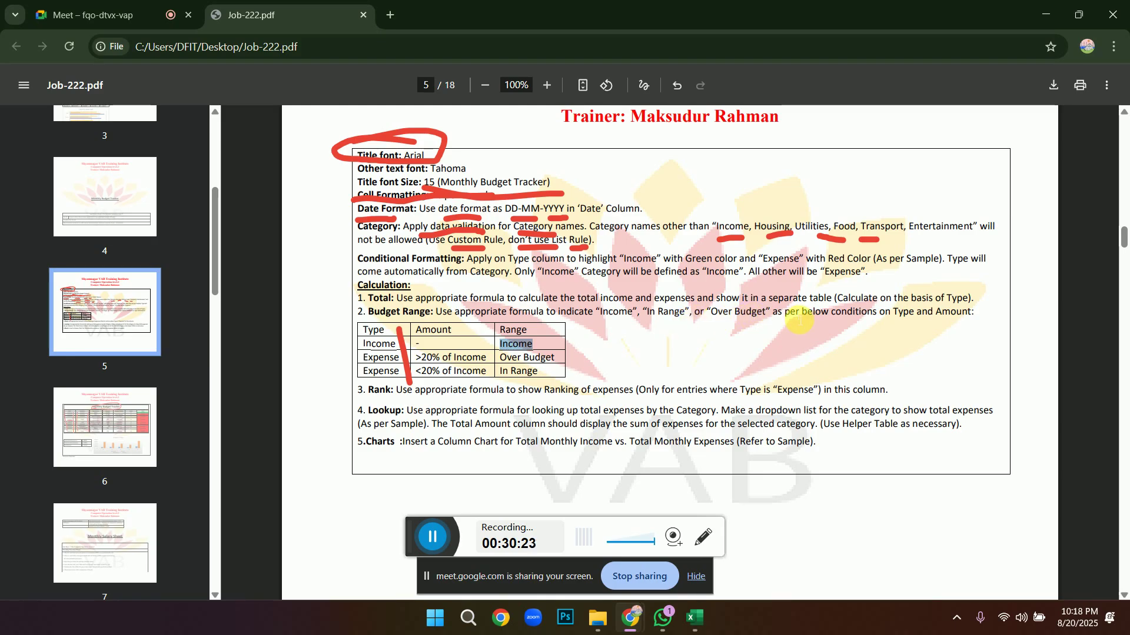
pyautogui.click(457, 359)
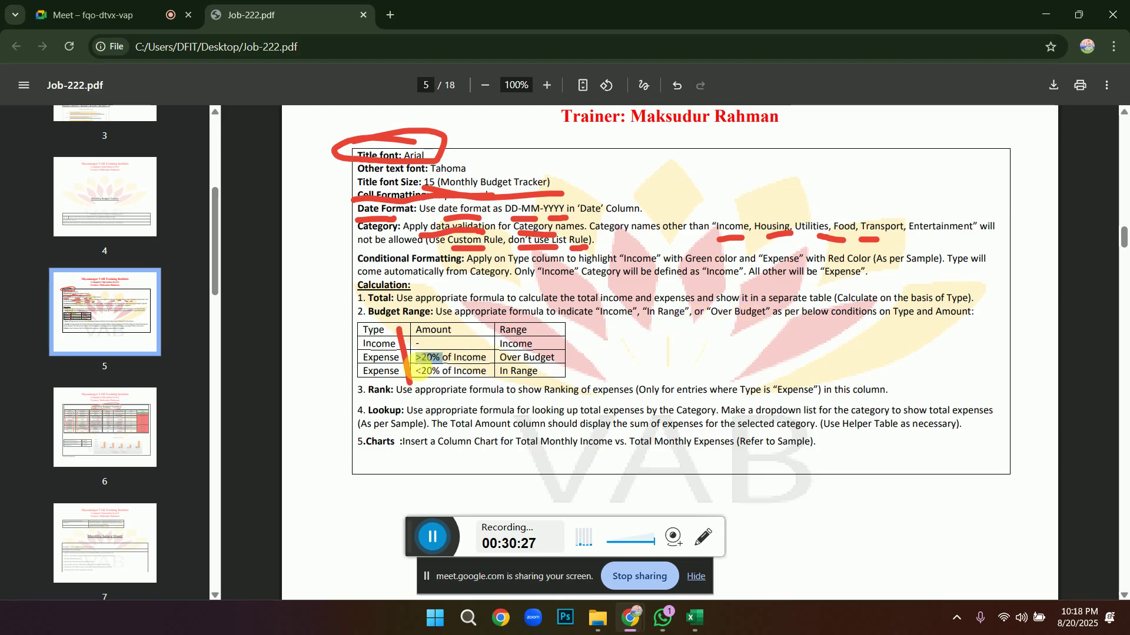
pyautogui.moveTo(442, 358); pyautogui.dragTo(388, 368)
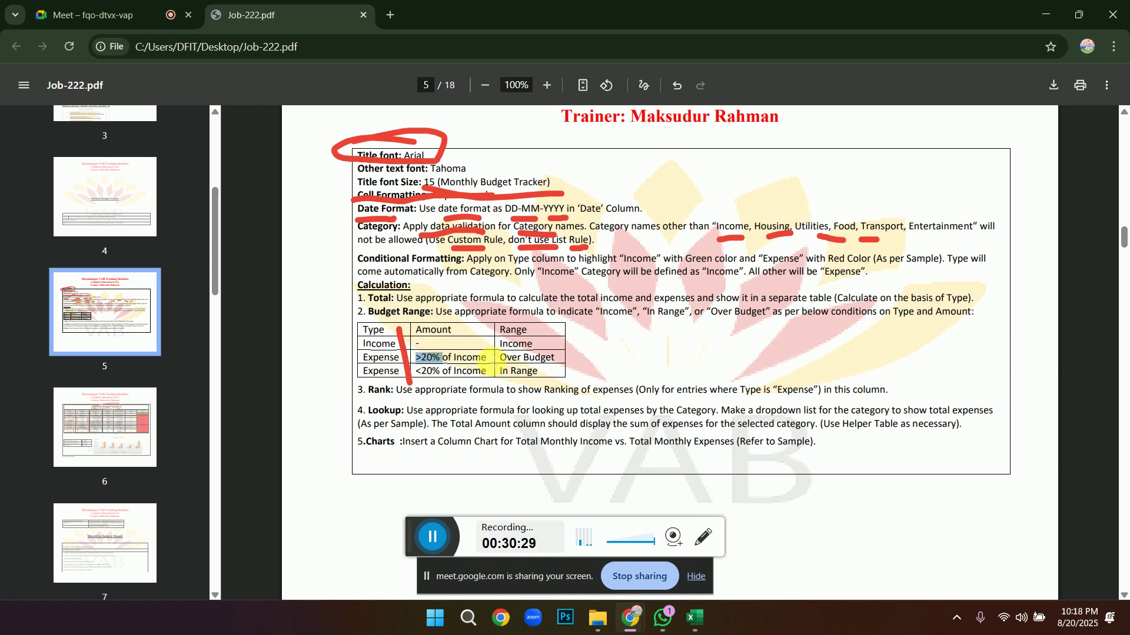
pyautogui.moveTo(499, 357); pyautogui.dragTo(556, 358)
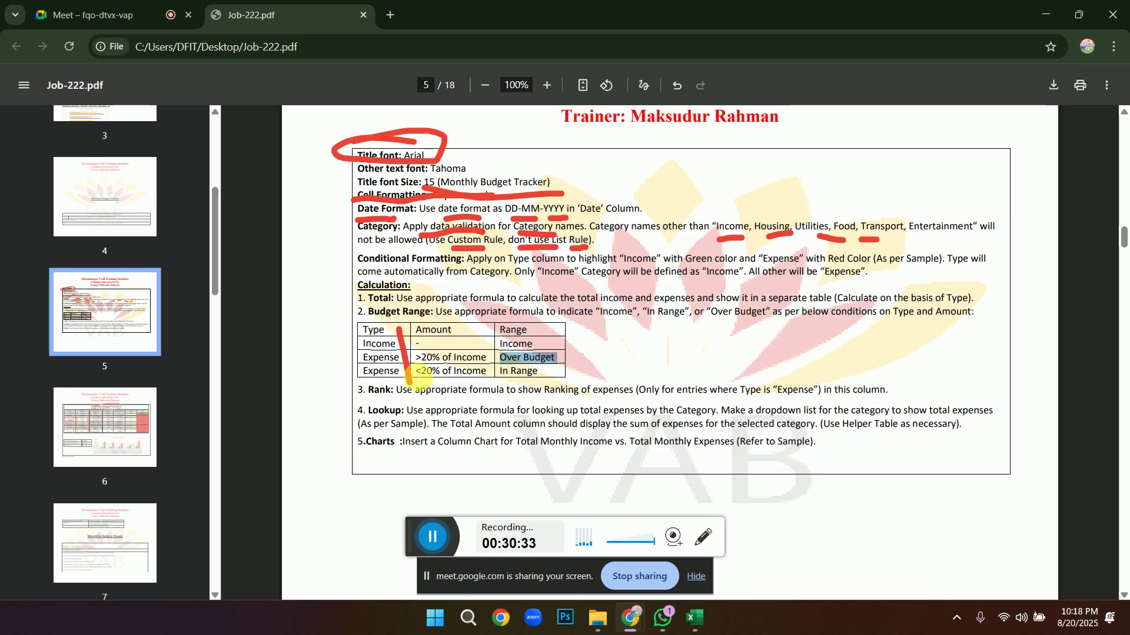
pyautogui.moveTo(415, 371); pyautogui.dragTo(553, 377)
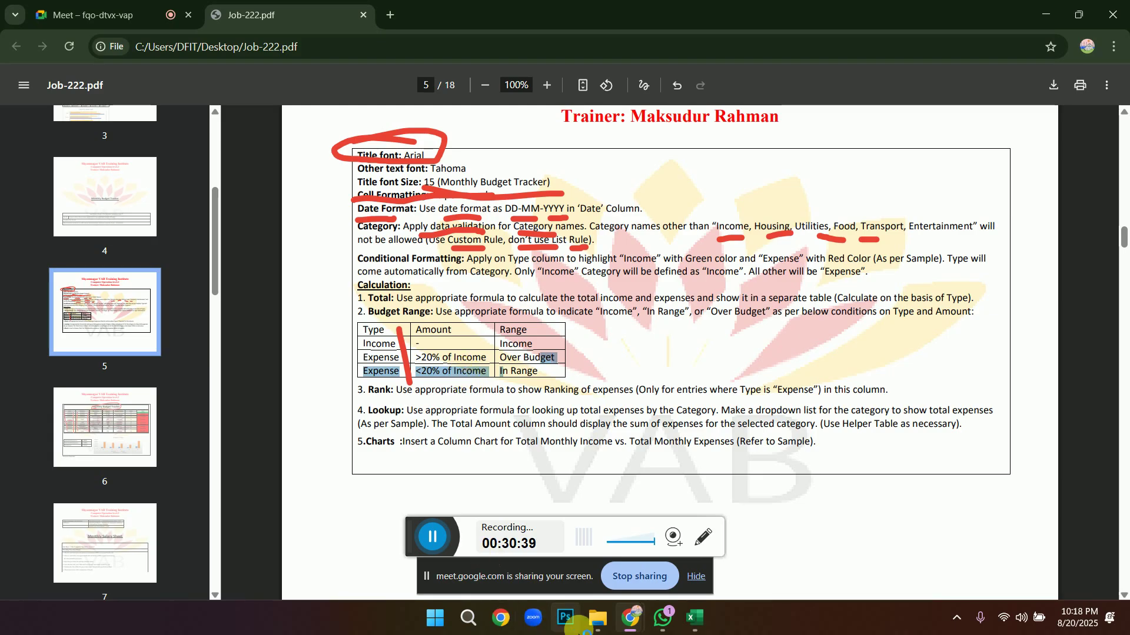
pyautogui.moveTo(690, 619)
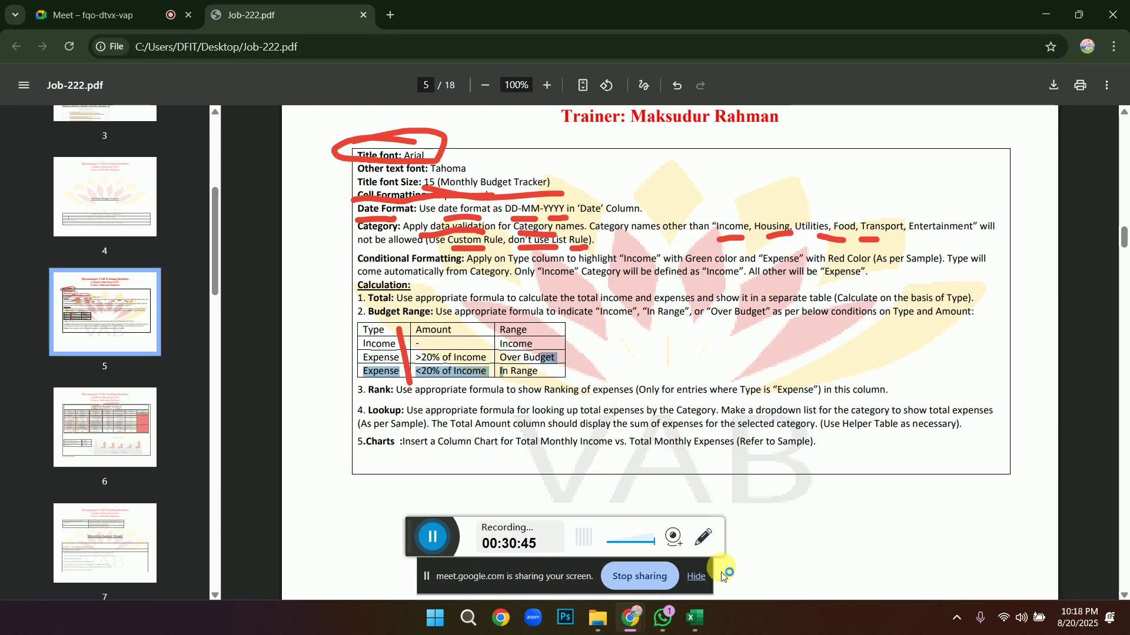
pyautogui.click(697, 615)
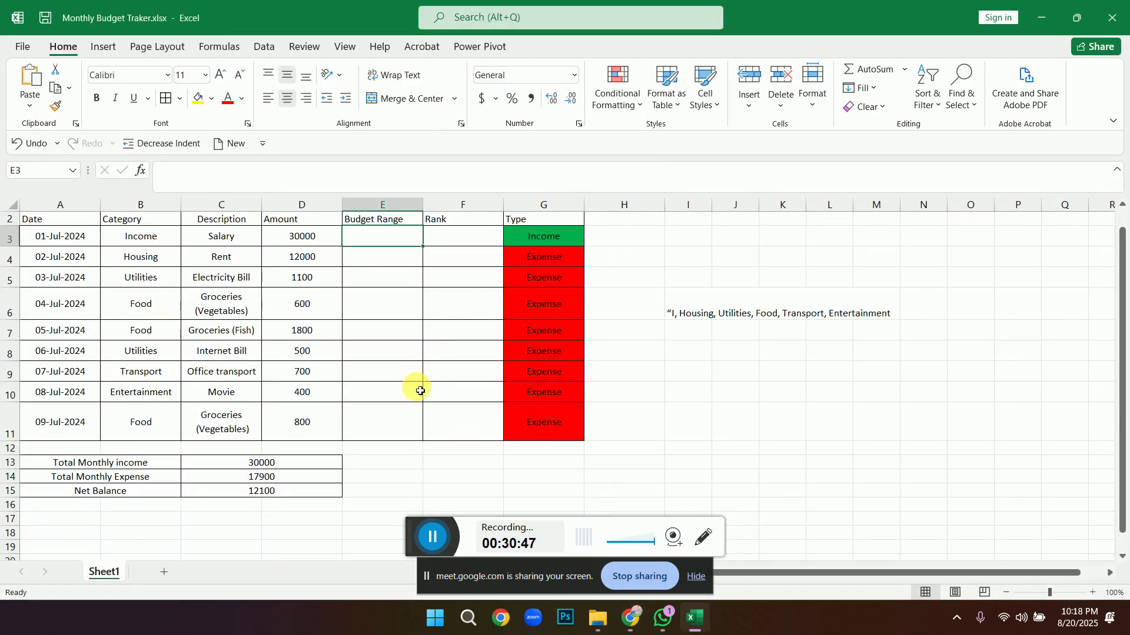
# Start an IF formula in the first Budget Range cell, E3, with type cell G3 in its logical test.
pyautogui.click(381, 241)
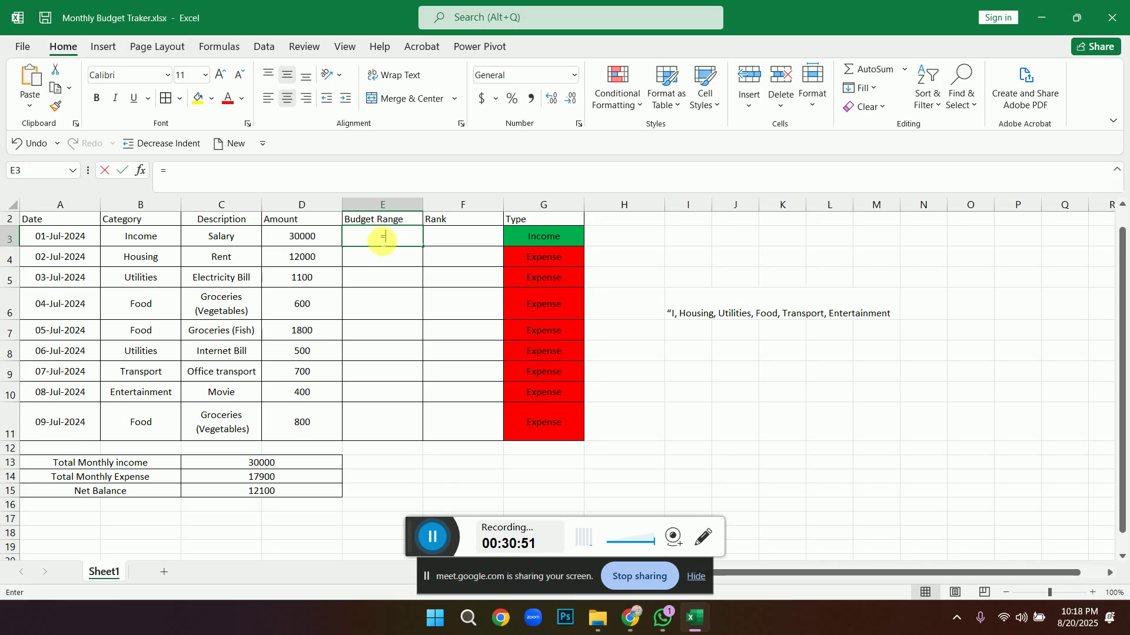
pyautogui.write('=if')
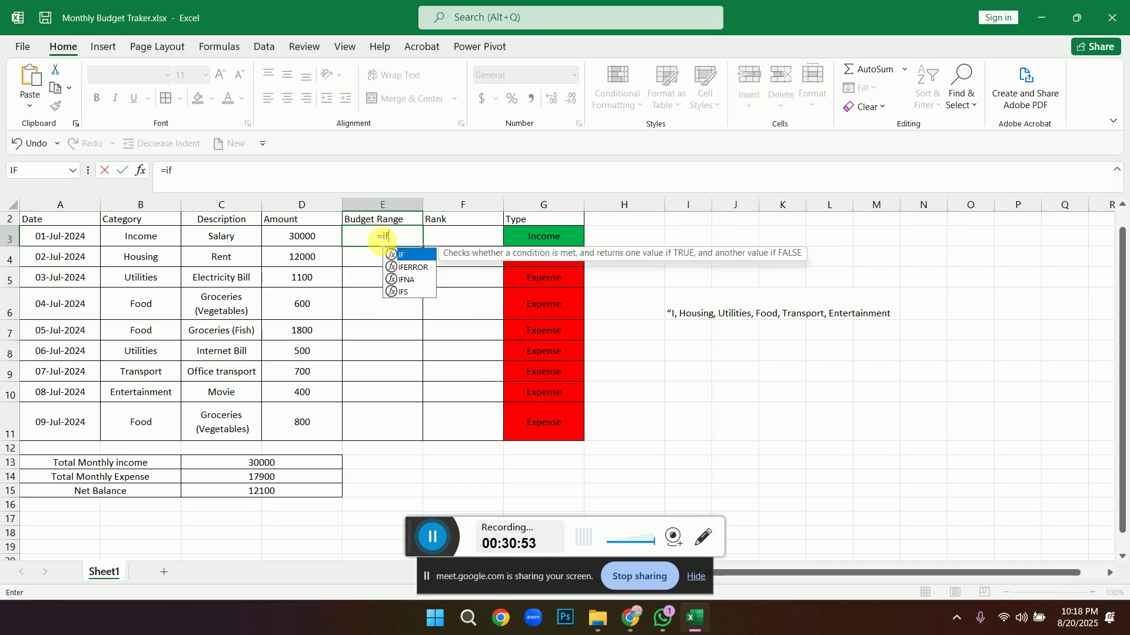
pyautogui.press('Tab')
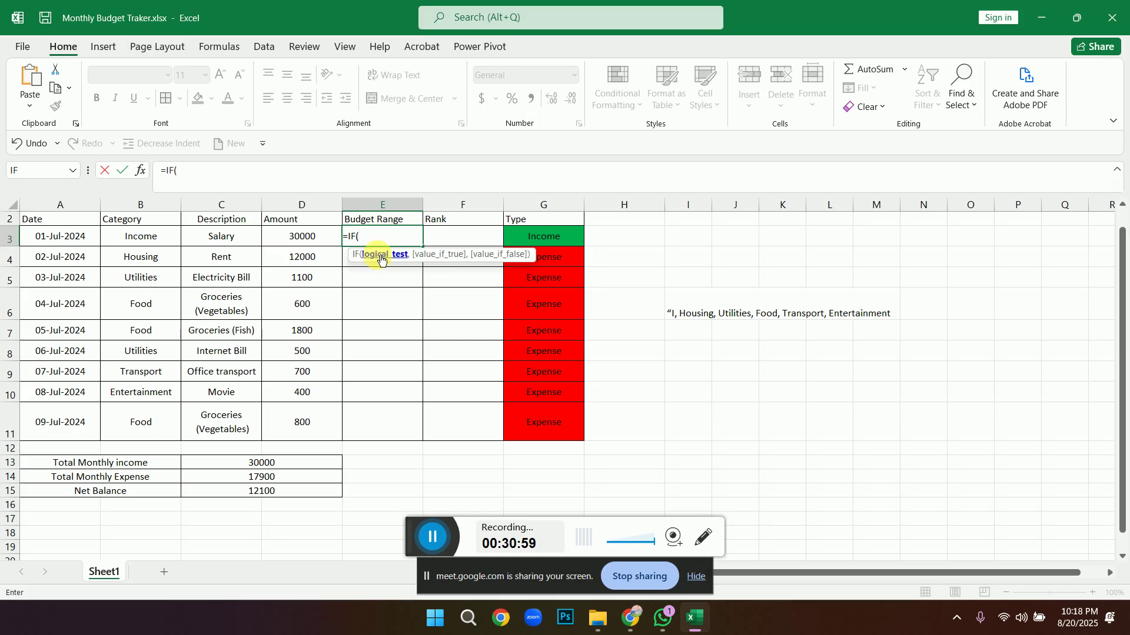
pyautogui.click(538, 240)
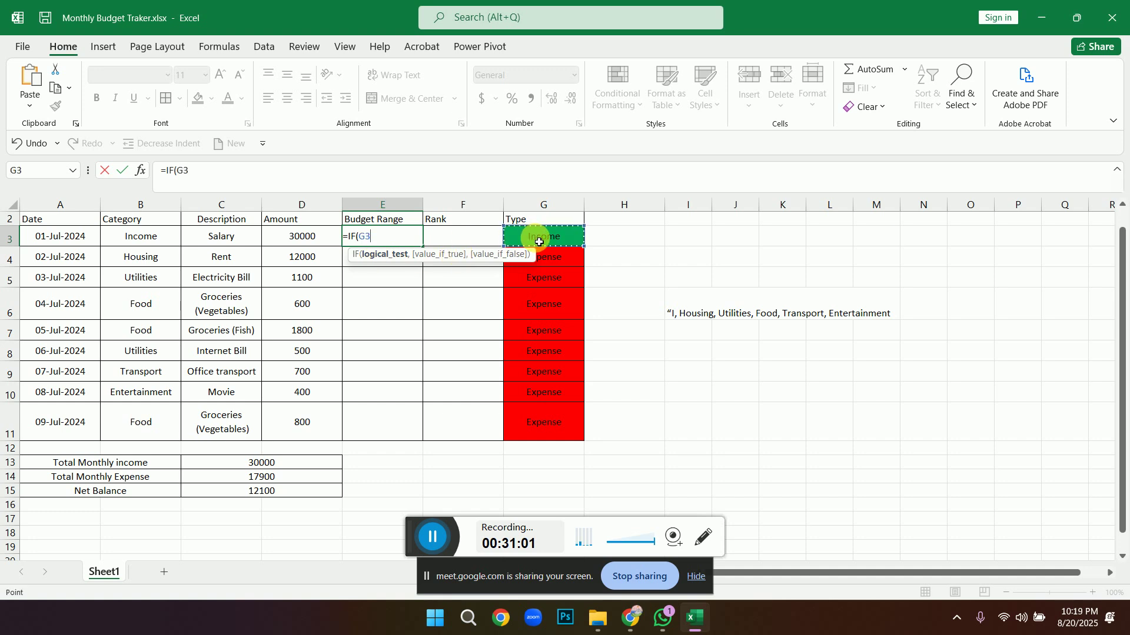
# Check the Income row of the Budget Range condition table in Job-222.pdf and return to the Excel workbook.
pyautogui.click(630, 618)
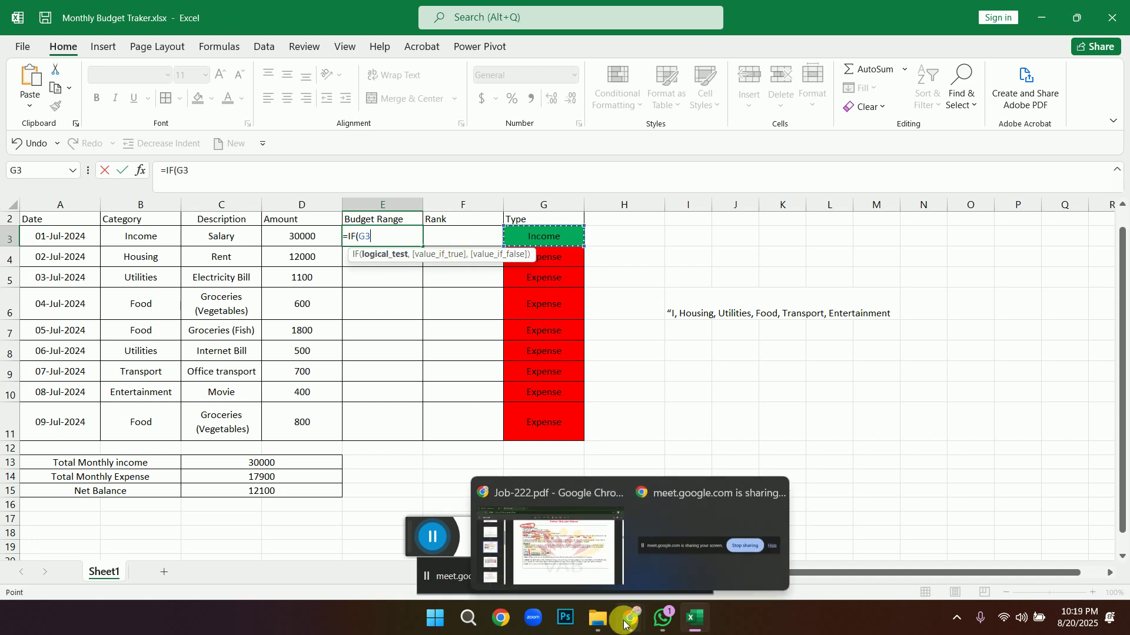
pyautogui.click(601, 583)
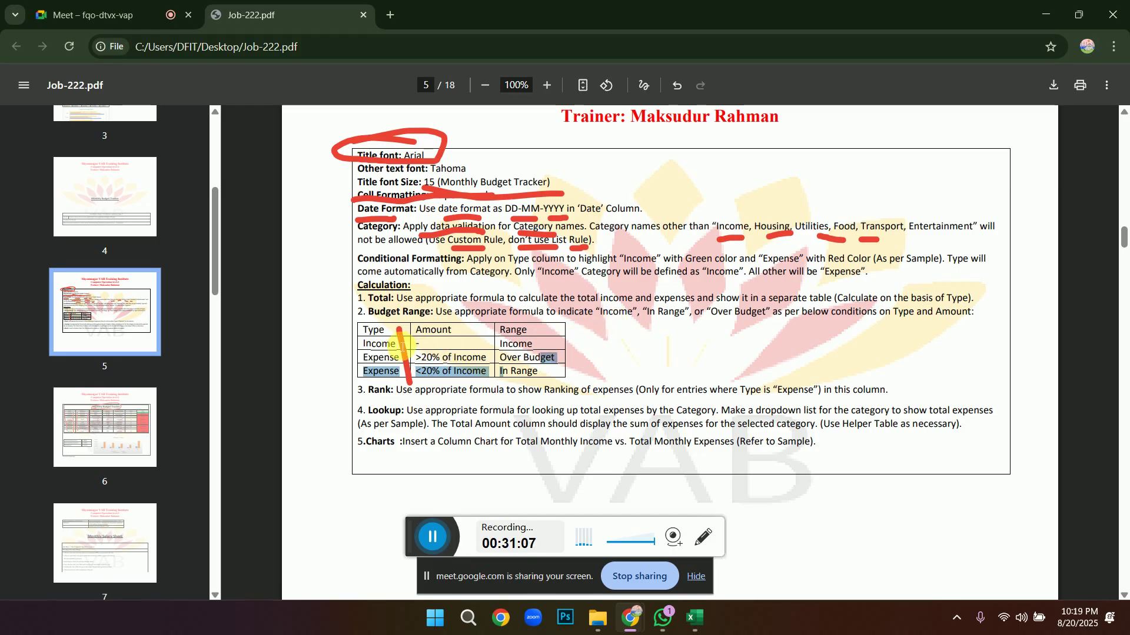
pyautogui.moveTo(400, 343); pyautogui.dragTo(363, 344)
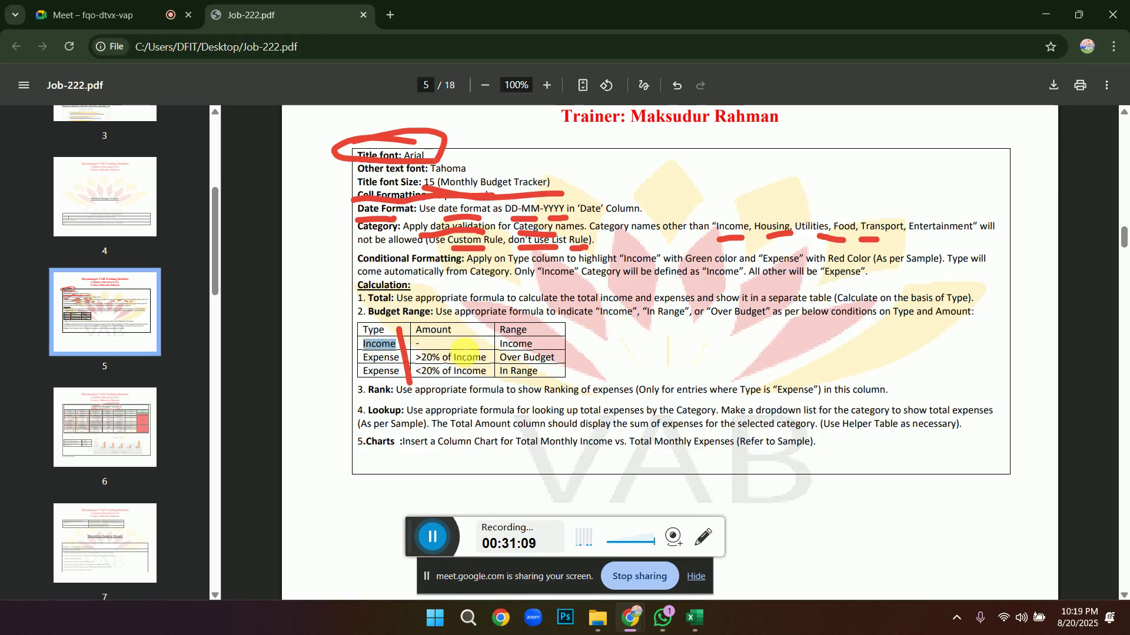
pyautogui.click(500, 343)
pyautogui.moveTo(537, 350); pyautogui.dragTo(545, 354)
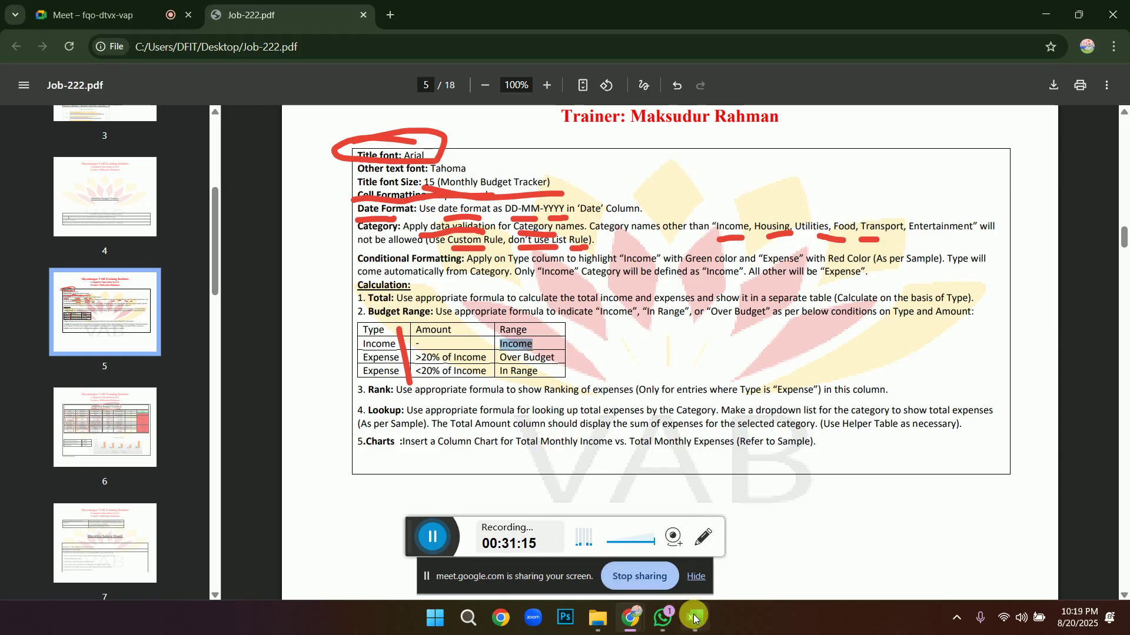
pyautogui.moveTo(694, 618)
pyautogui.click(674, 566)
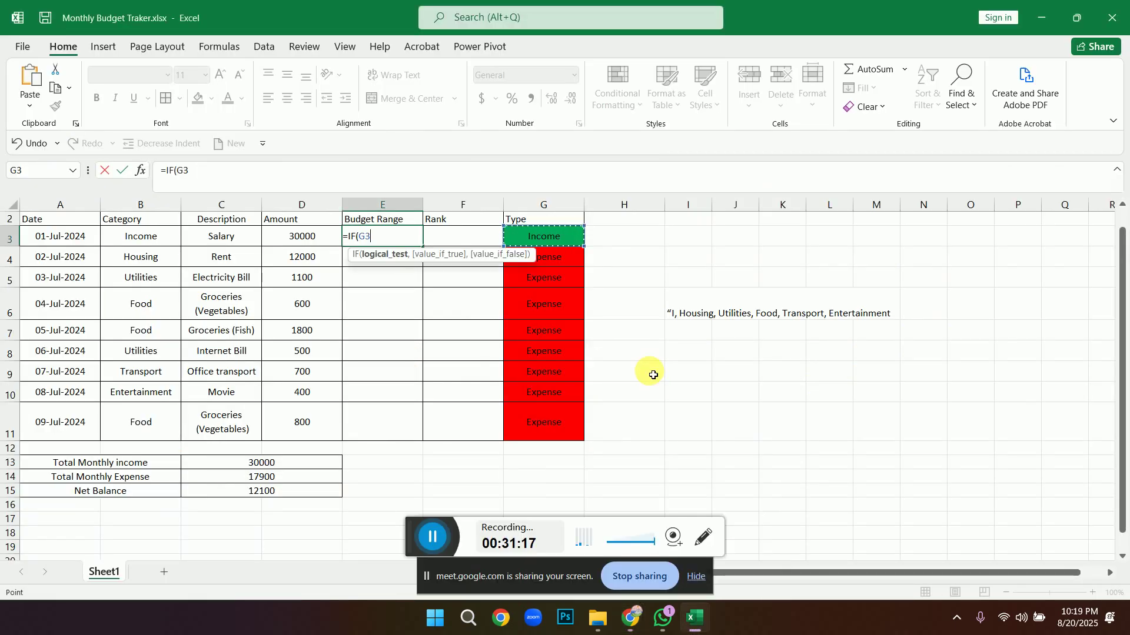
# Extend the E3 formula to =IF(G3="Income","Income",if( so a nested IF begins as the false value.
pyautogui.write('=')
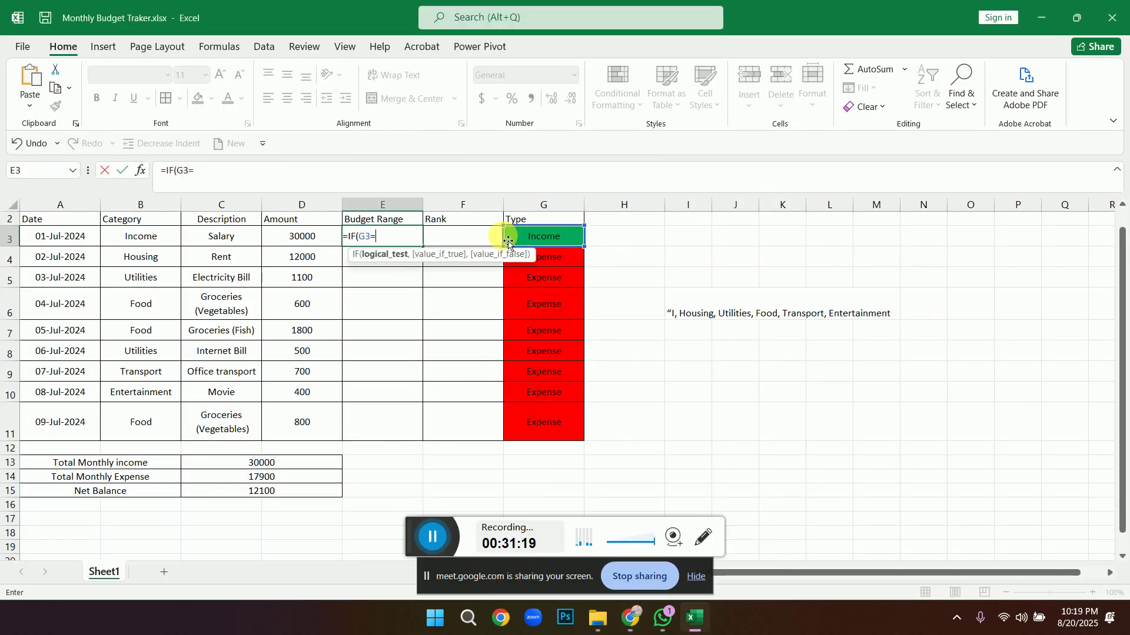
pyautogui.write('"Incom')
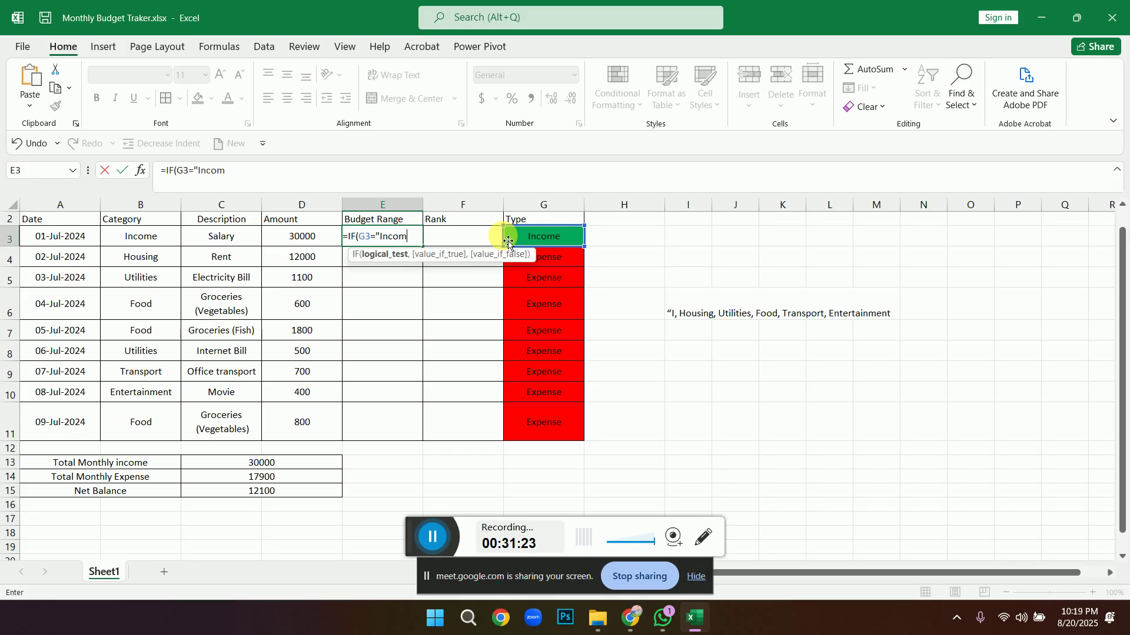
pyautogui.write('e","Income')
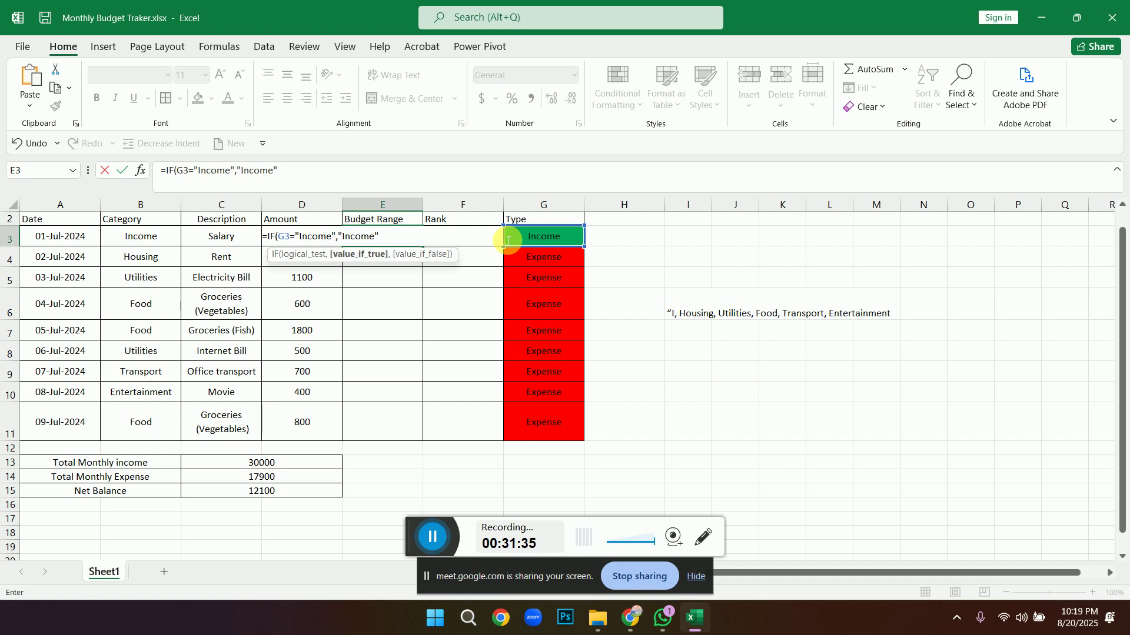
pyautogui.write(',')
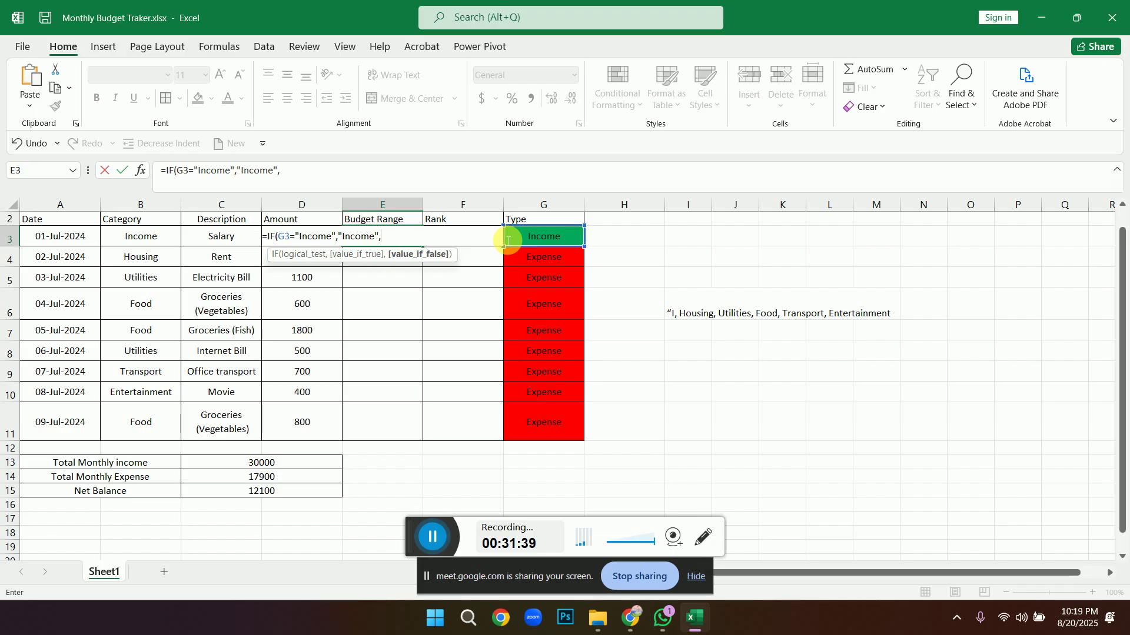
pyautogui.write('i')
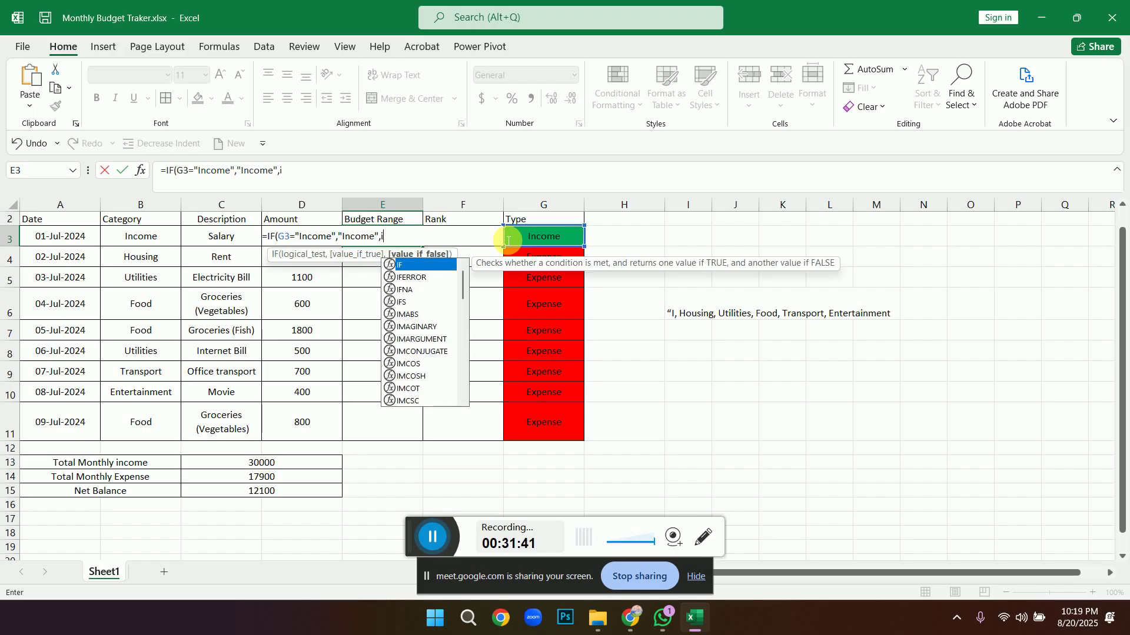
pyautogui.write('f(')
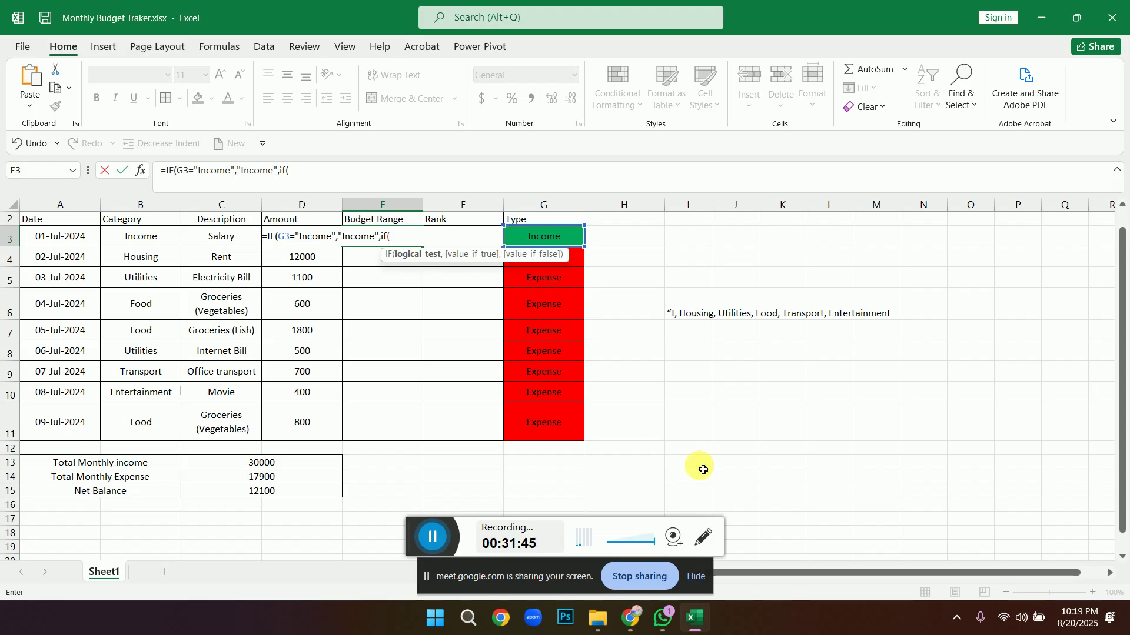
# Review the two Expense rows of the Budget Range condition table in Job-222.pdf and return to the Excel workbook.
pyautogui.moveTo(628, 617); pyautogui.dragTo(566, 546)
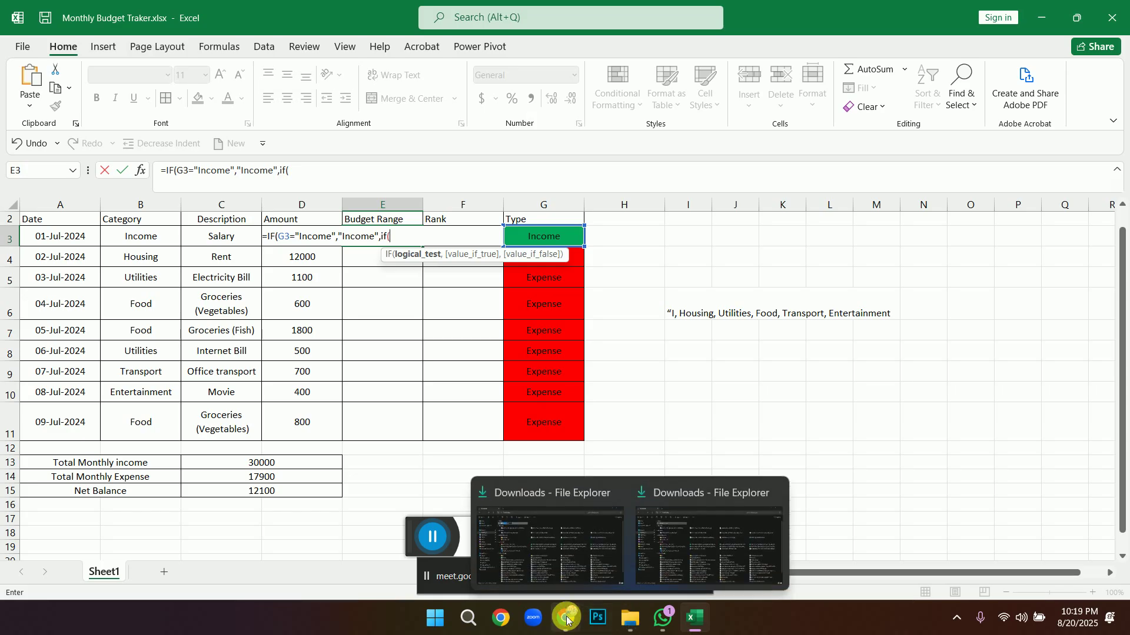
pyautogui.moveTo(565, 618)
pyautogui.click(517, 564)
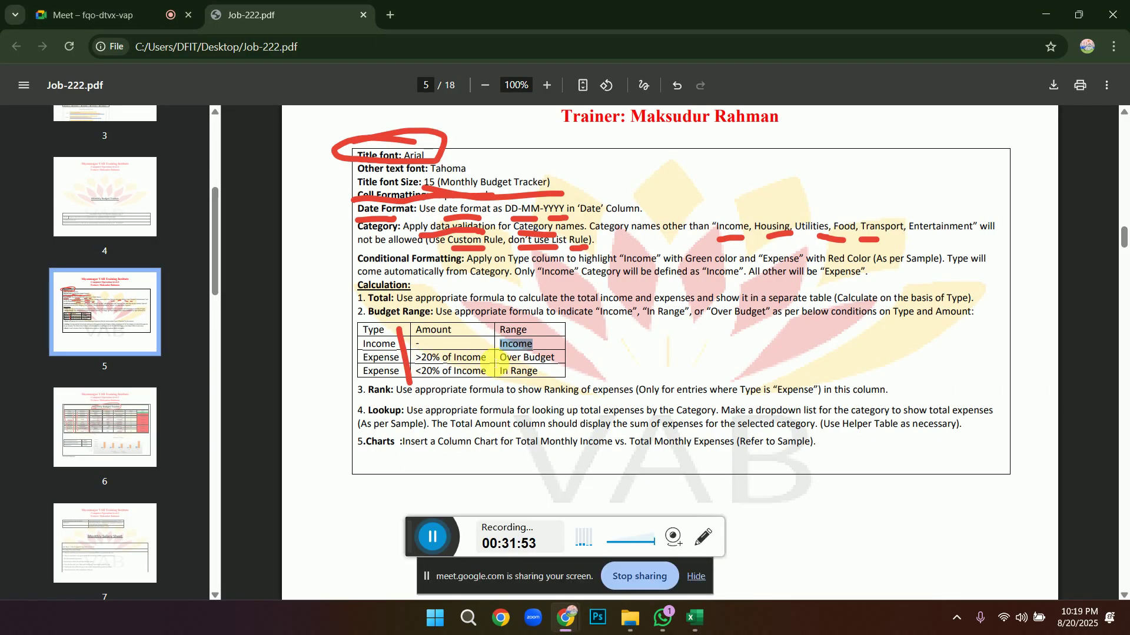
pyautogui.moveTo(488, 358); pyautogui.dragTo(423, 358)
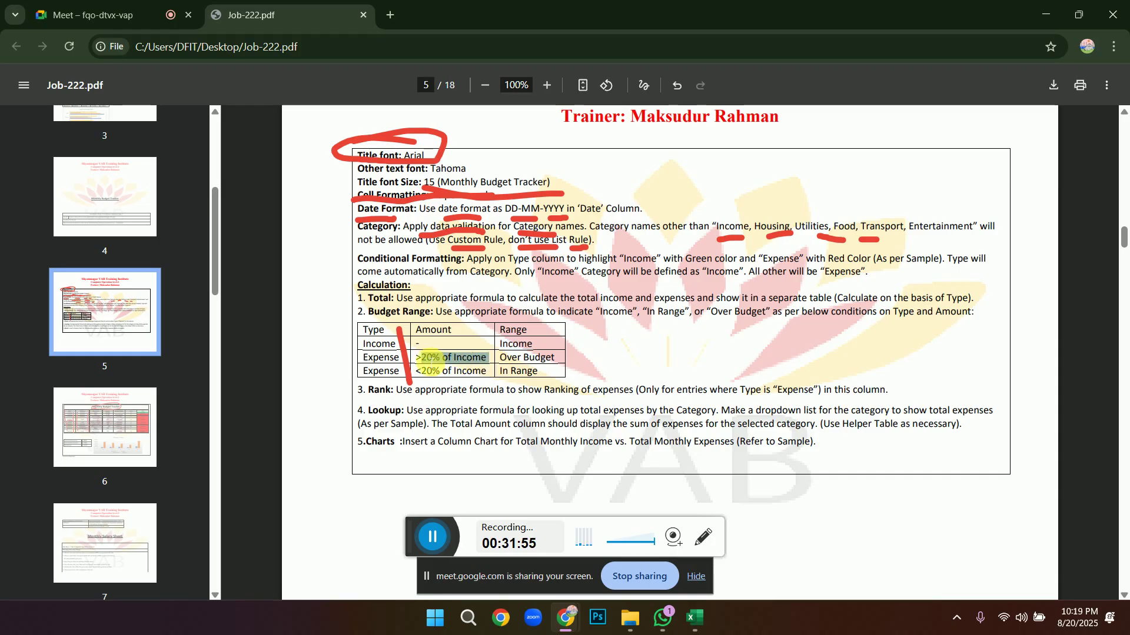
pyautogui.moveTo(499, 358); pyautogui.dragTo(563, 361)
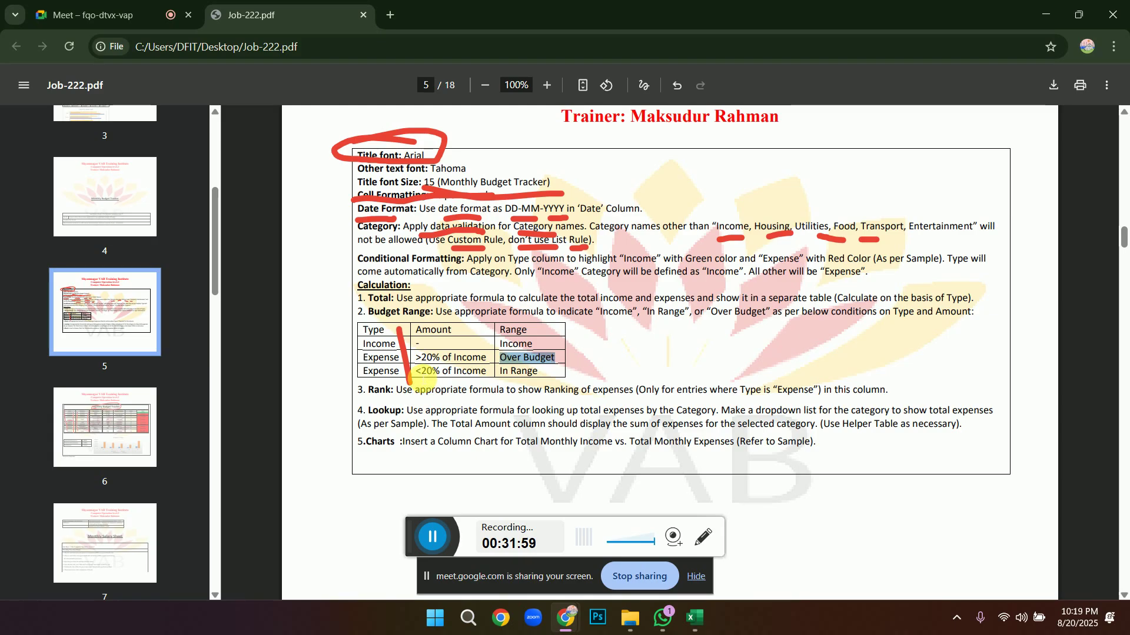
pyautogui.moveTo(416, 372); pyautogui.dragTo(556, 377)
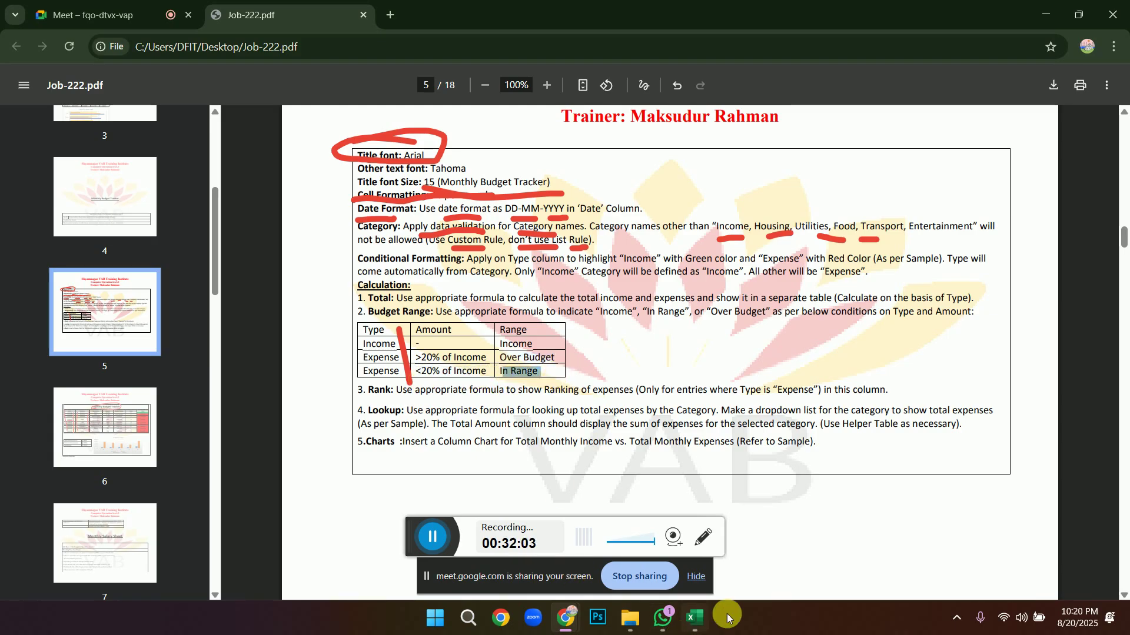
pyautogui.click(687, 624)
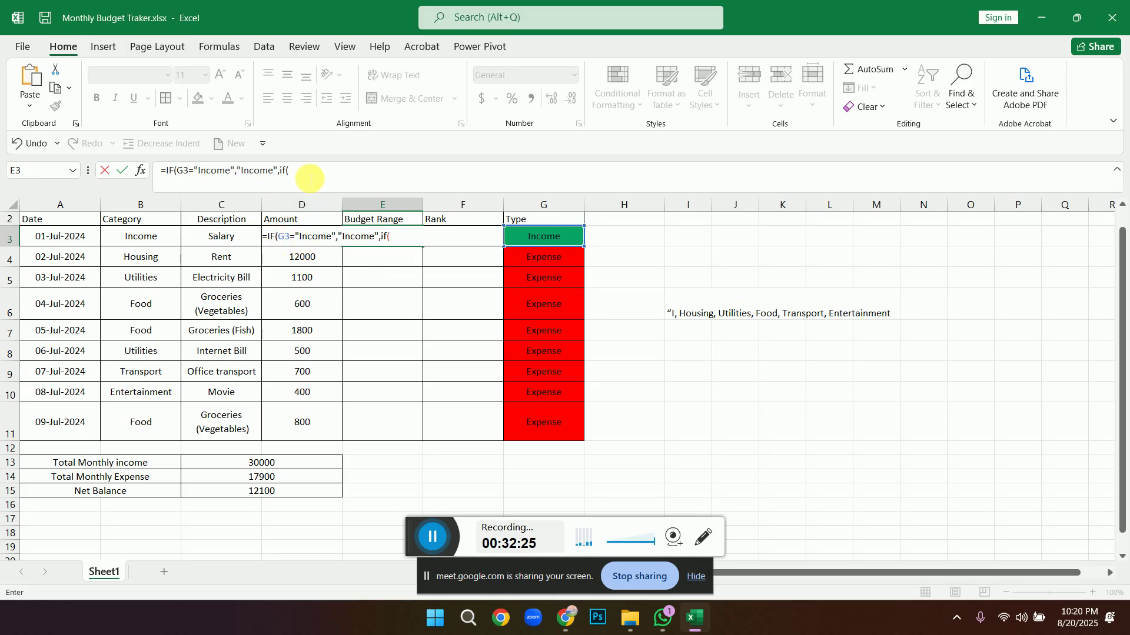
# Add the nested IF's logical test d3>C13*20% to the E3 formula, using the total monthly income cell.
pyautogui.click(306, 173)
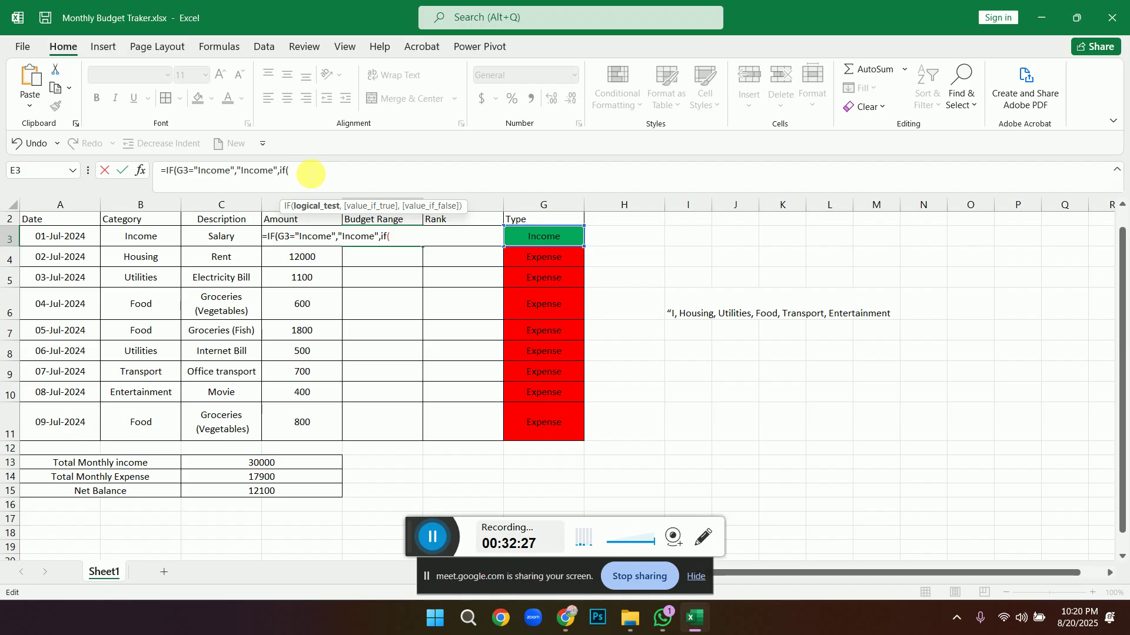
pyautogui.write('d3>')
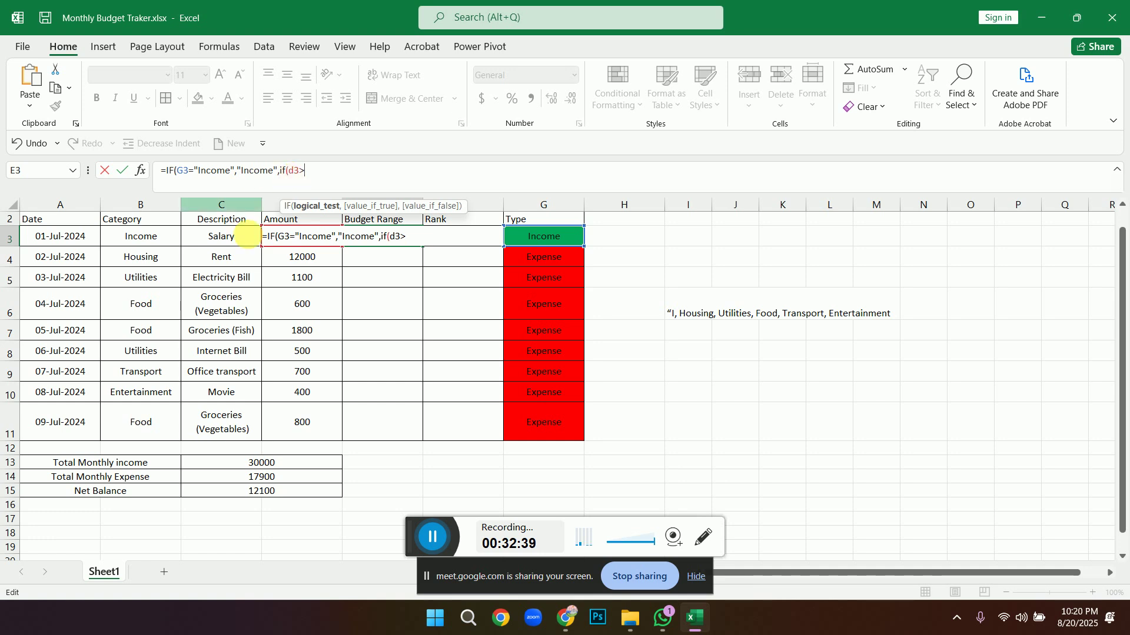
pyautogui.click(246, 468)
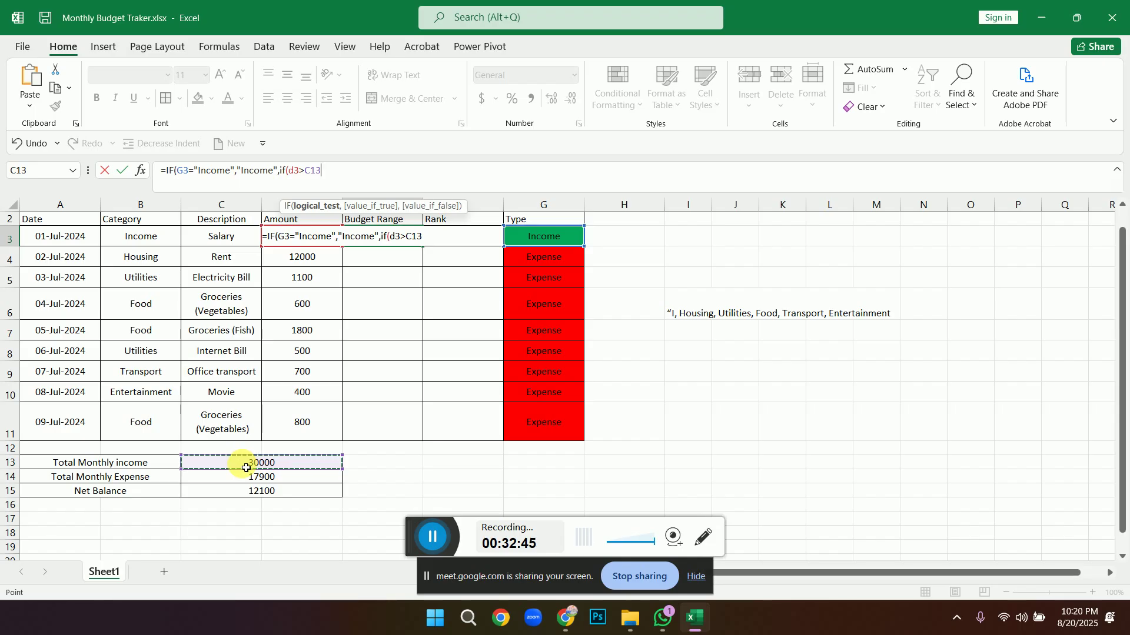
pyautogui.write('*')
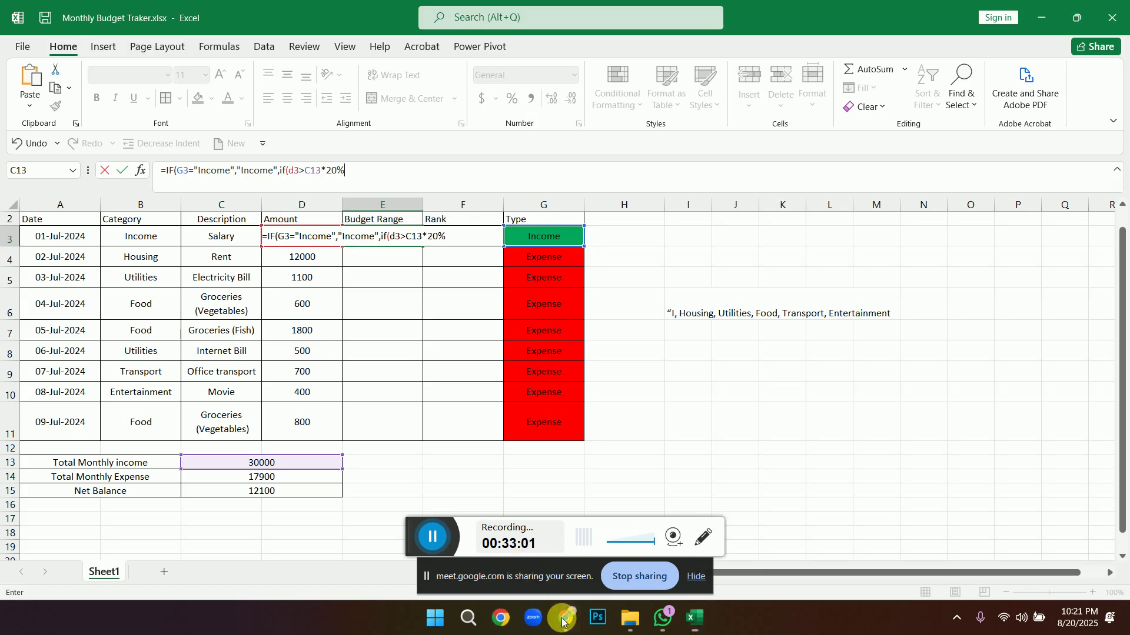
# Check the amount condition and range wording of the >20% of Income row in Job-222.pdf, and return to the workbook.
pyautogui.moveTo(561, 619)
pyautogui.click(509, 542)
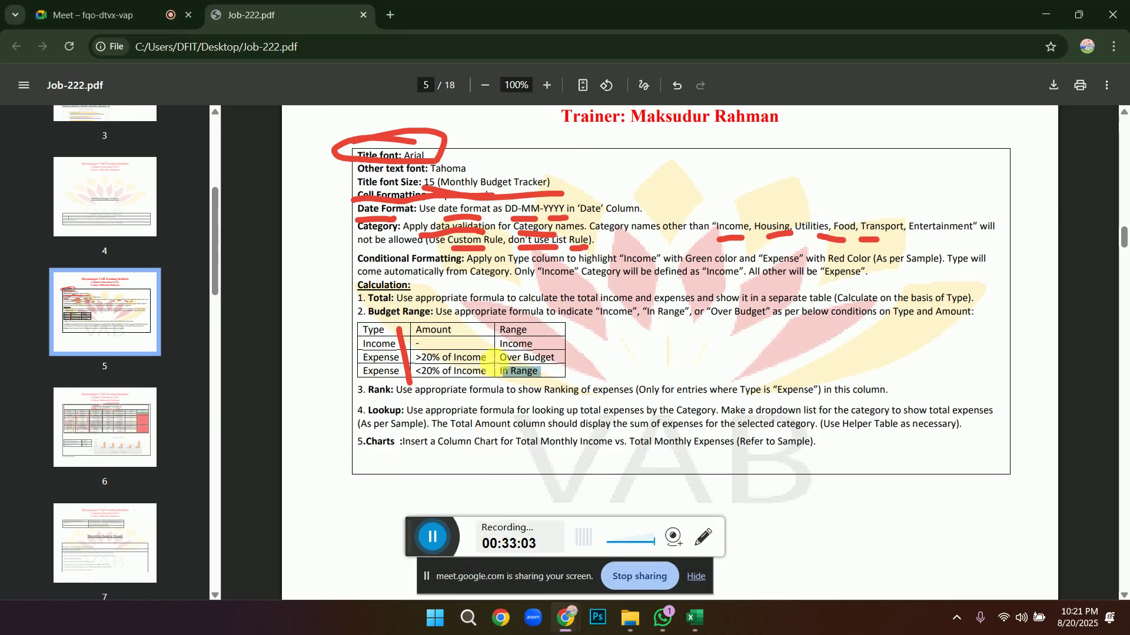
pyautogui.moveTo(416, 357); pyautogui.dragTo(494, 370)
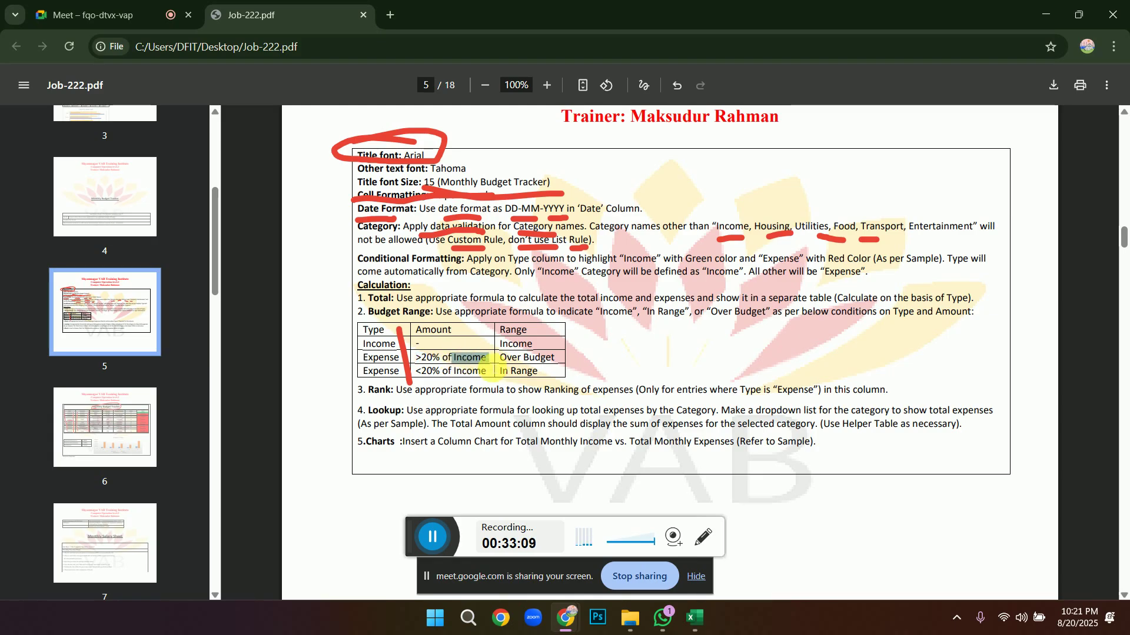
pyautogui.click(505, 369)
pyautogui.moveTo(499, 357); pyautogui.dragTo(556, 369)
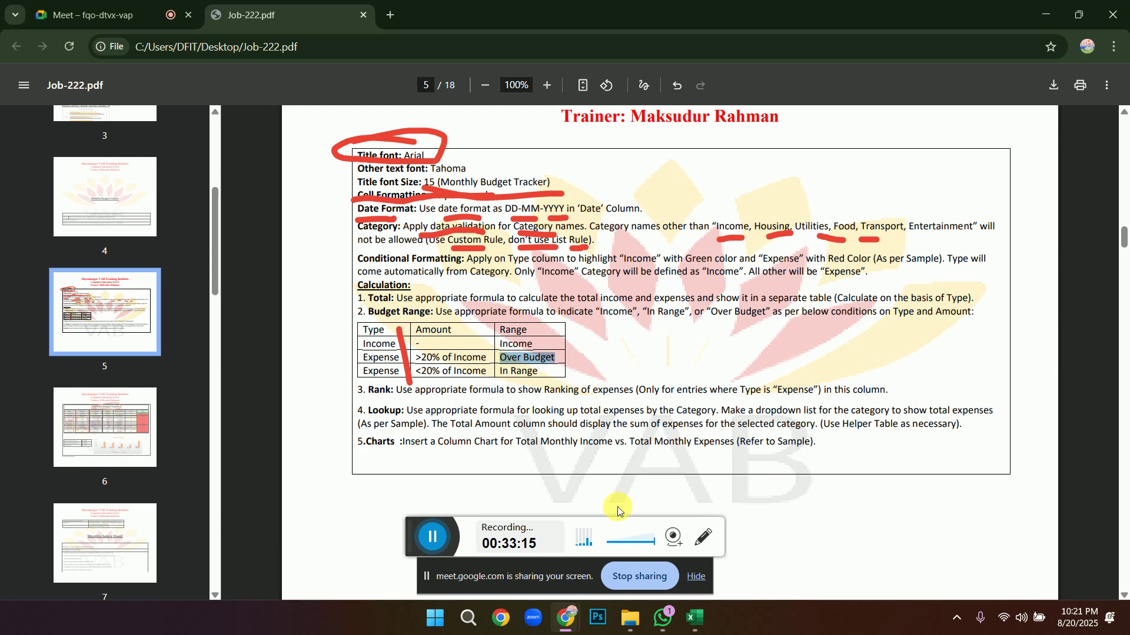
pyautogui.click(698, 622)
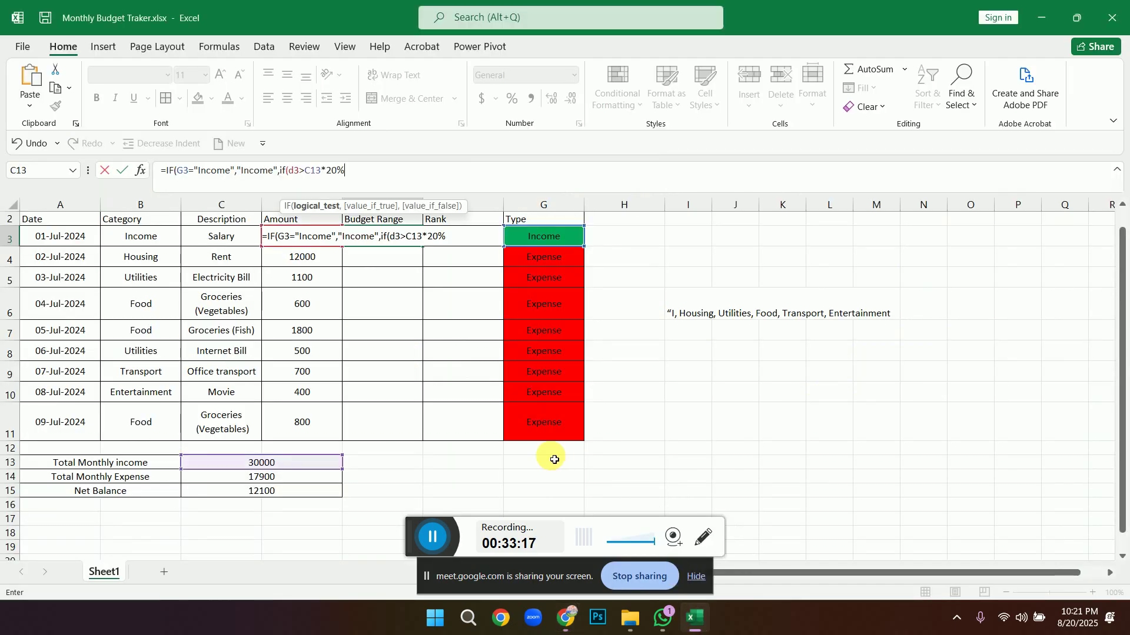
# Enter "Over Budget" as the nested IF's true value in the E3 formula and begin its false value.
pyautogui.click(358, 180)
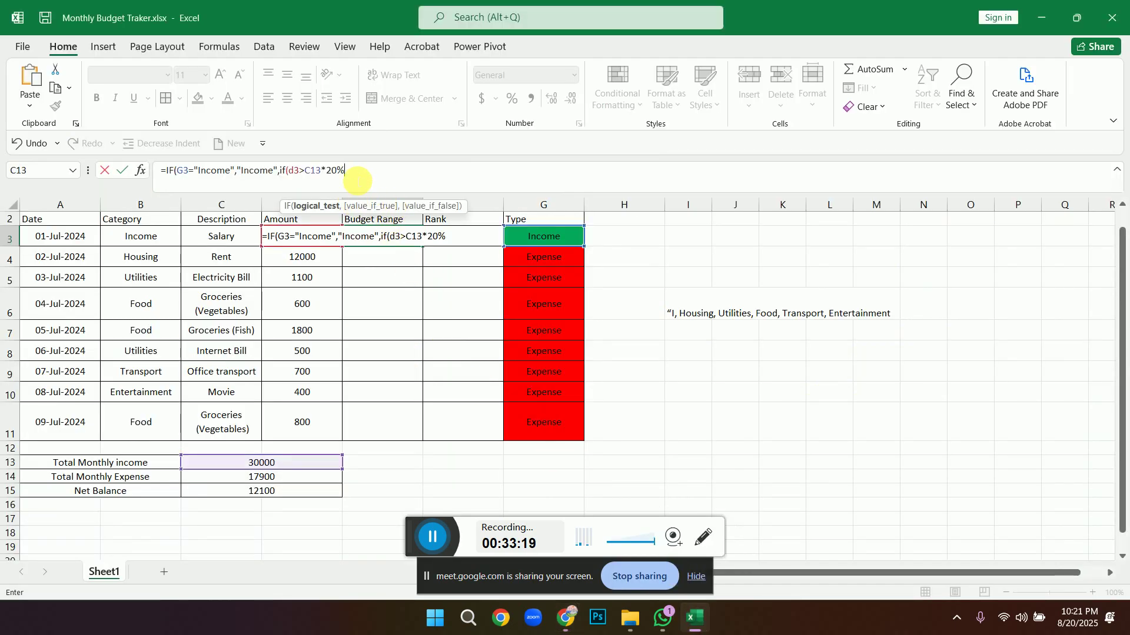
pyautogui.write(',')
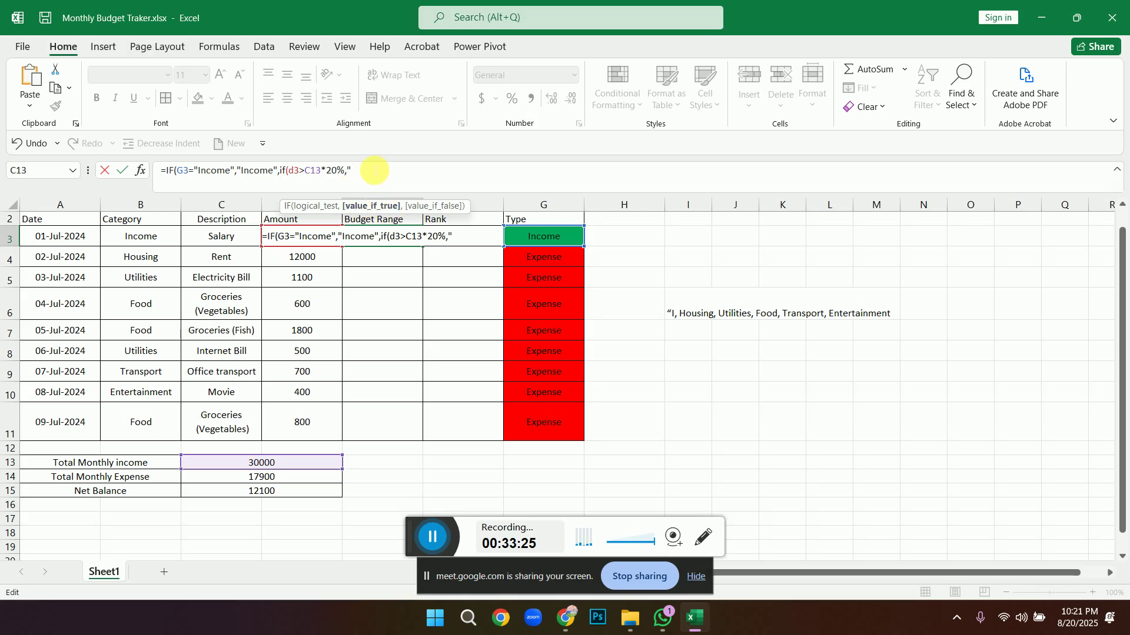
pyautogui.write('"O')
pyautogui.write('dget')
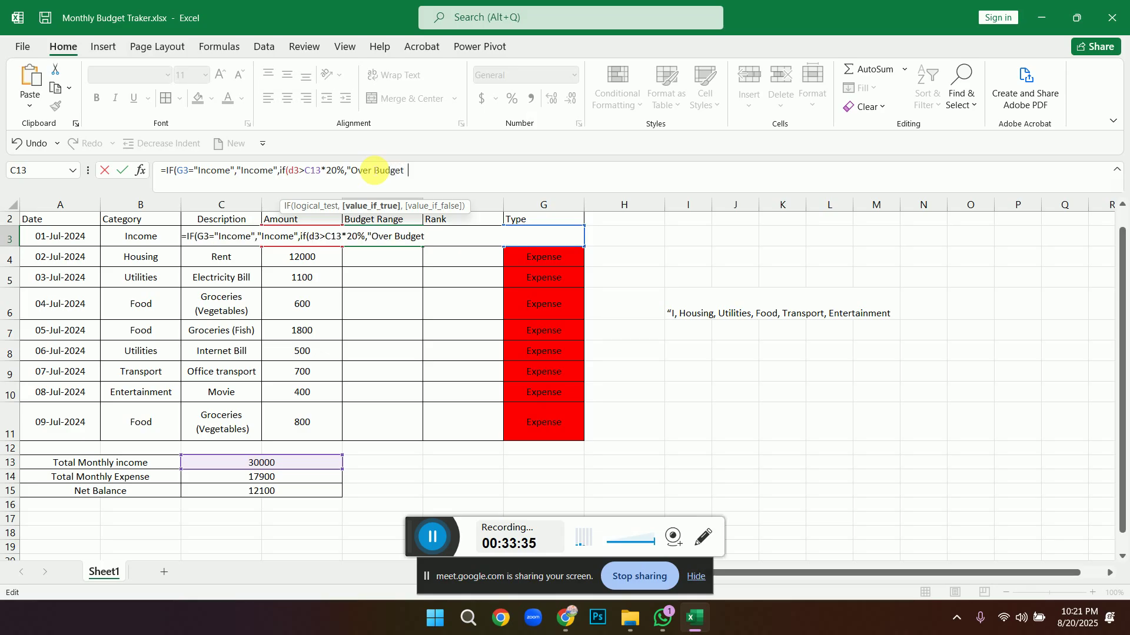
pyautogui.write('",')
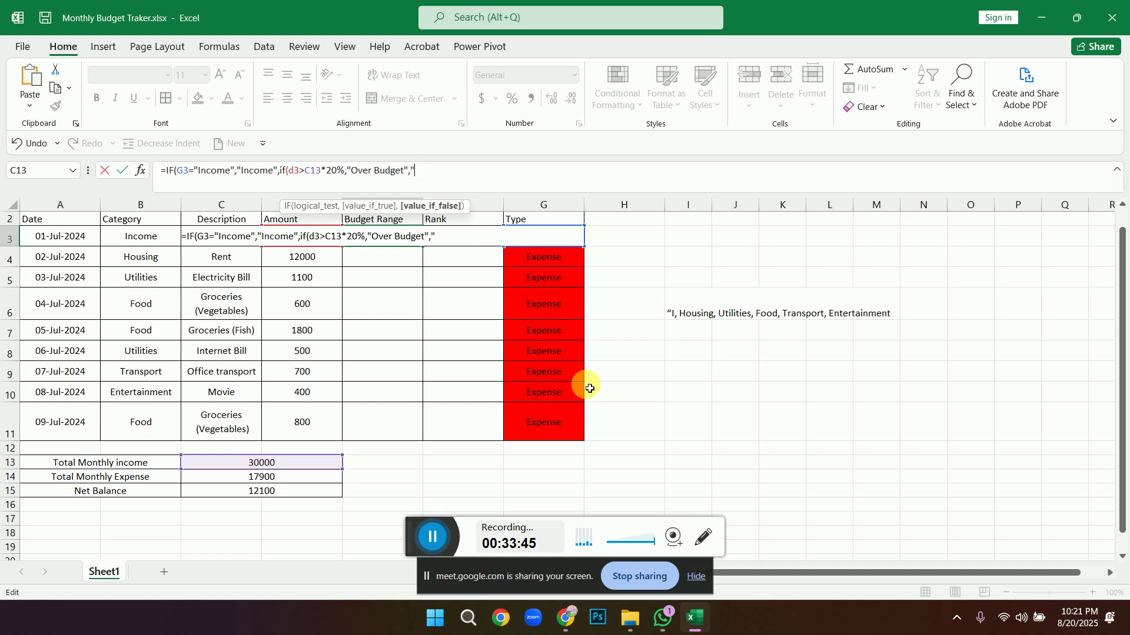
# Recheck the condition table in Job-222.pdf, then complete the E3 formula with "In Range" as the false value and accept the proposed parenthesis correction.
pyautogui.rightClick(568, 622)
pyautogui.press('Escape')
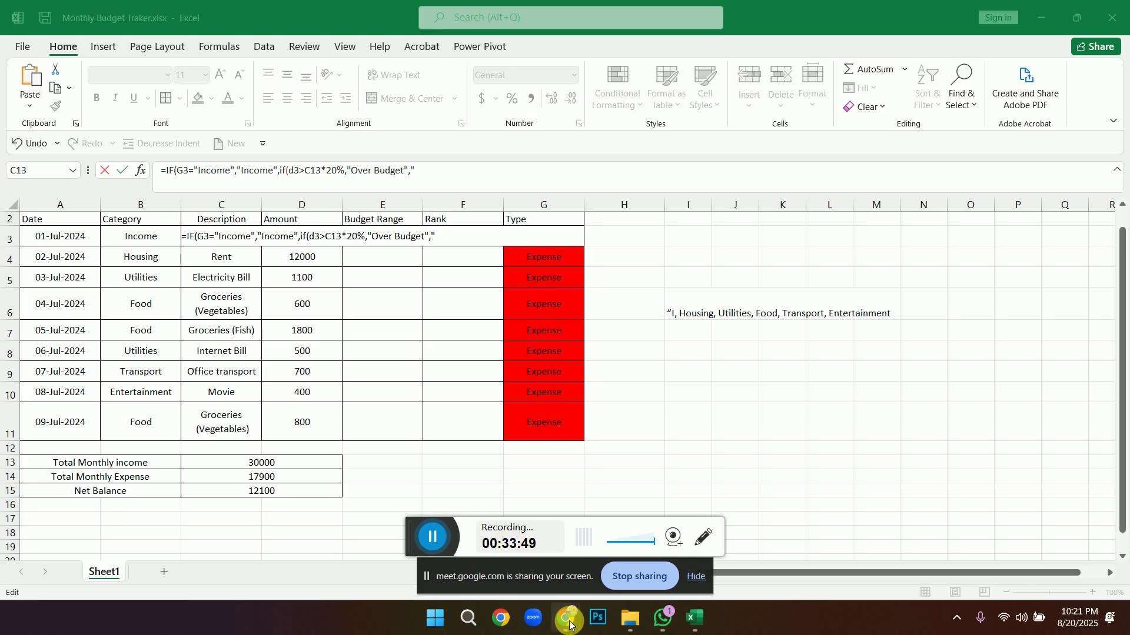
pyautogui.moveTo(563, 623)
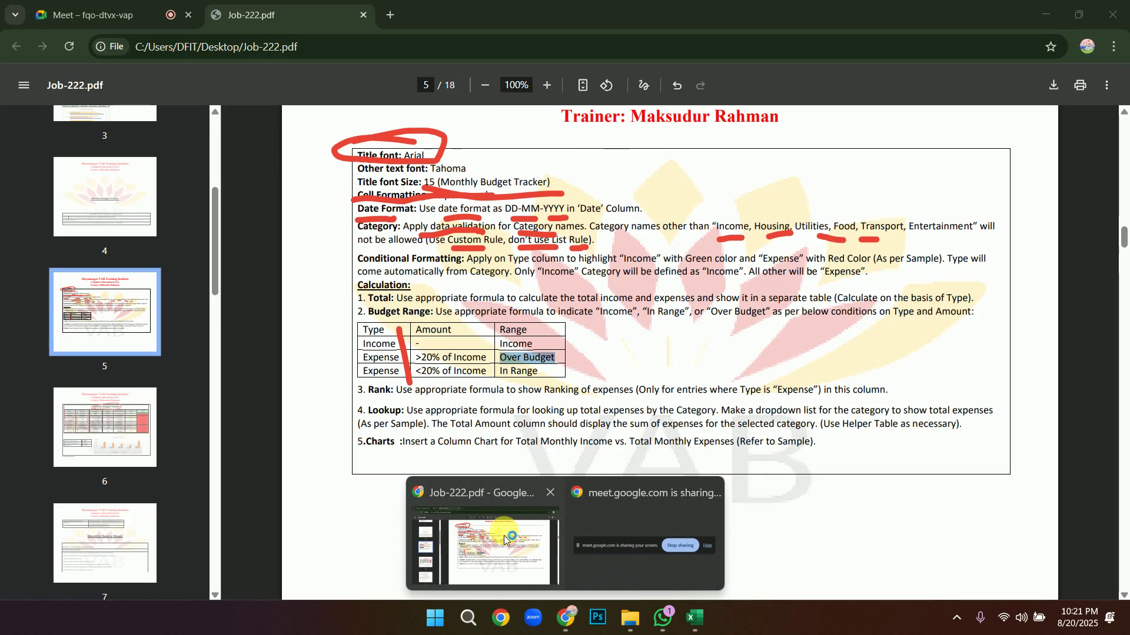
pyautogui.click(504, 535)
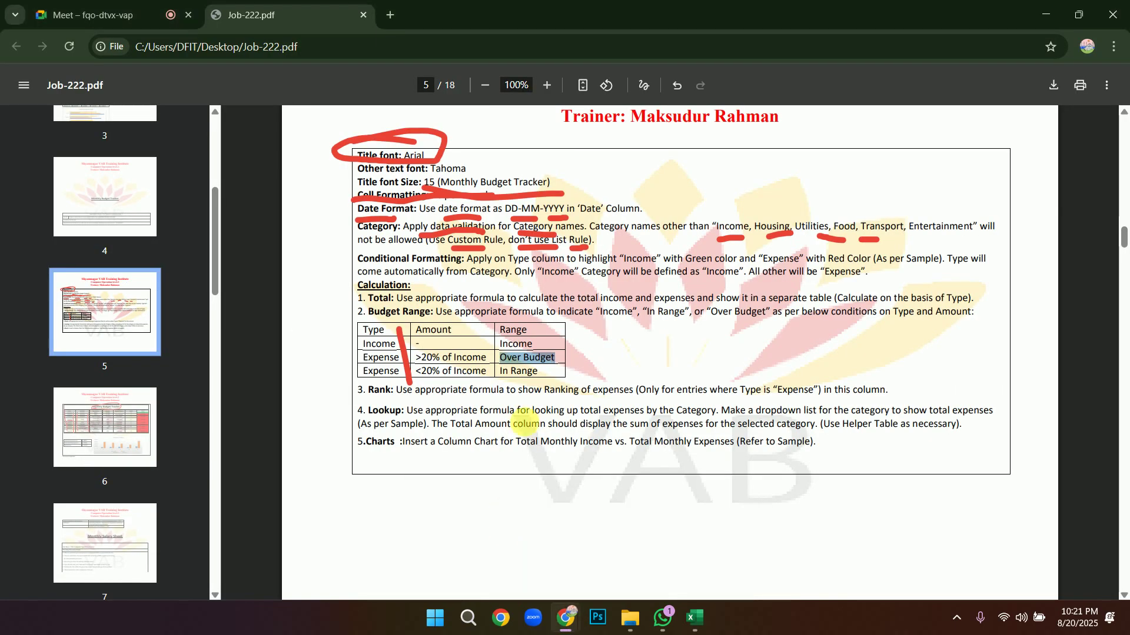
pyautogui.click(694, 617)
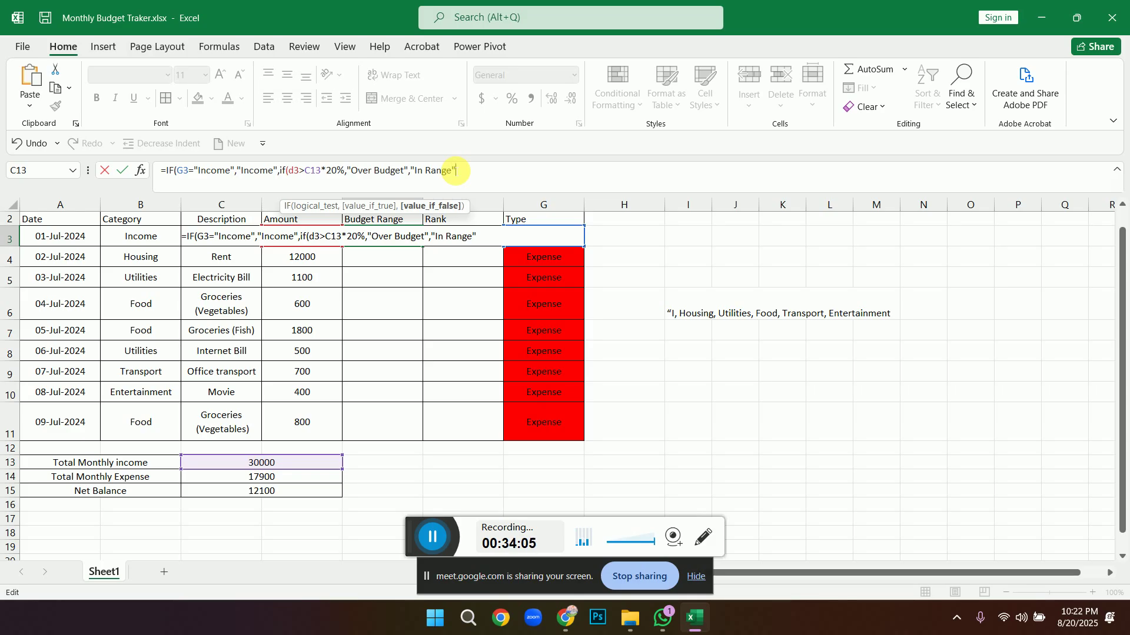
pyautogui.press('Return')
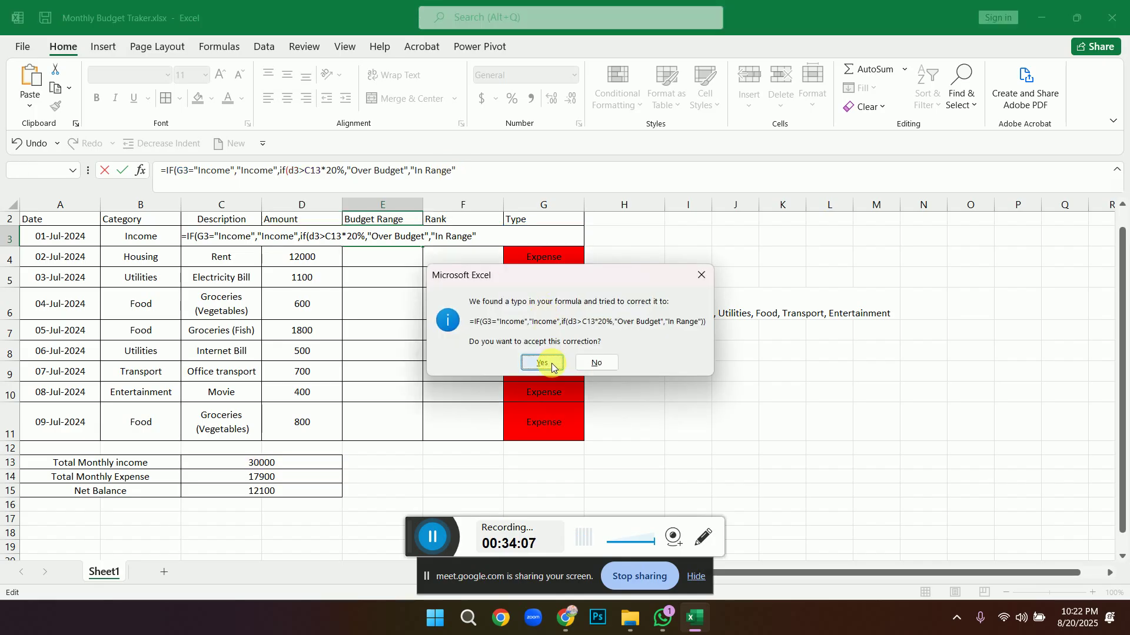
pyautogui.click(552, 365)
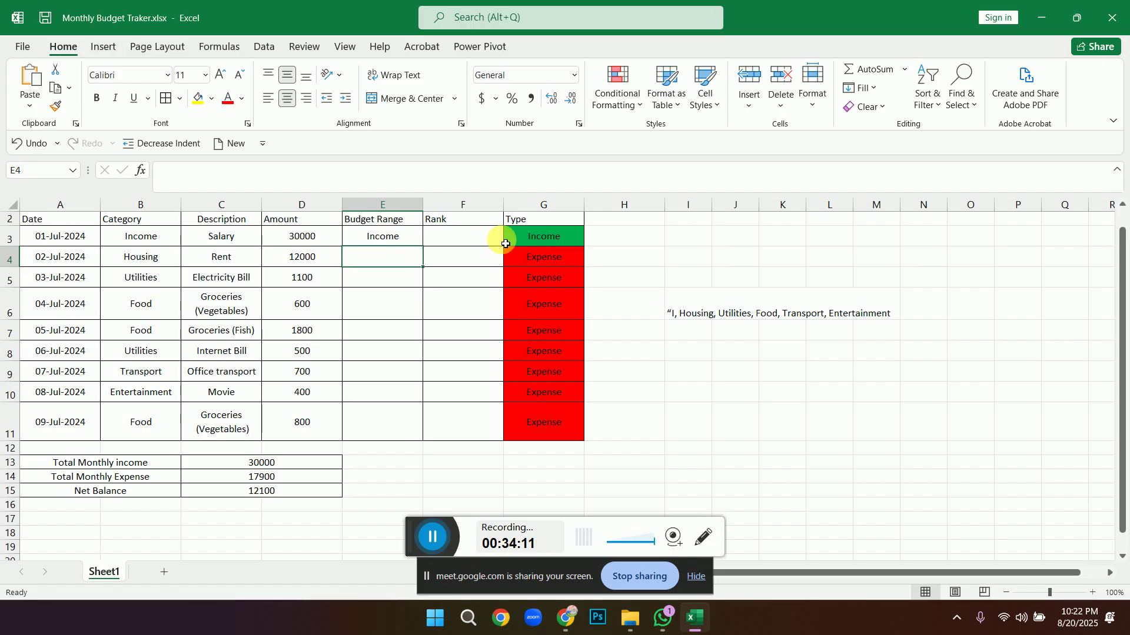
pyautogui.click(697, 539)
pyautogui.click(658, 577)
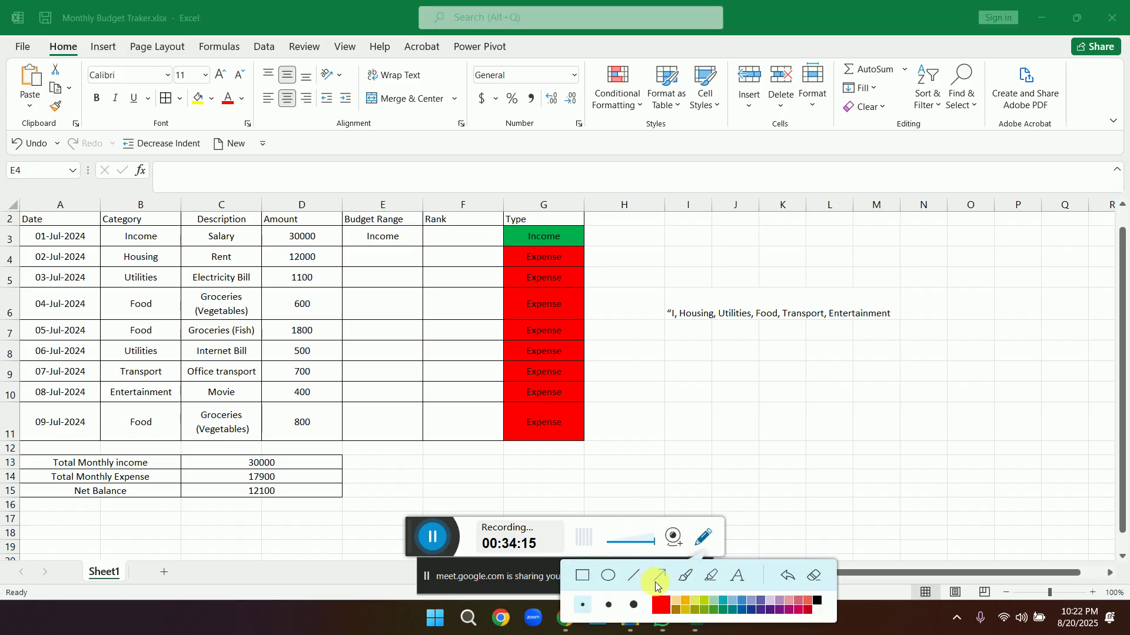
pyautogui.moveTo(512, 236); pyautogui.dragTo(405, 242)
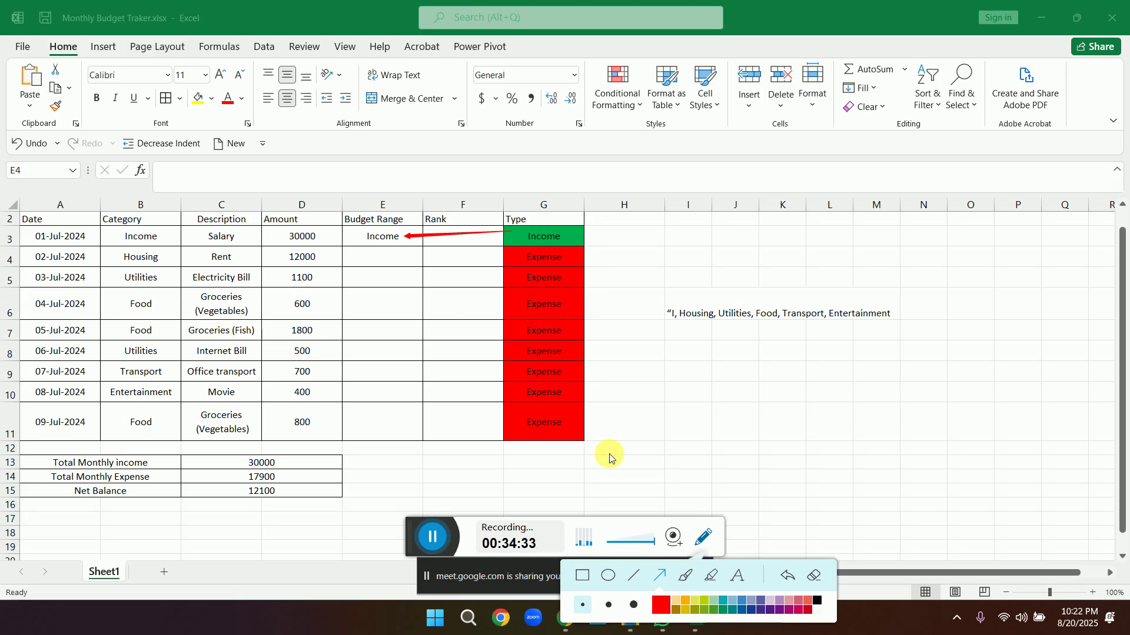
pyautogui.click(705, 540)
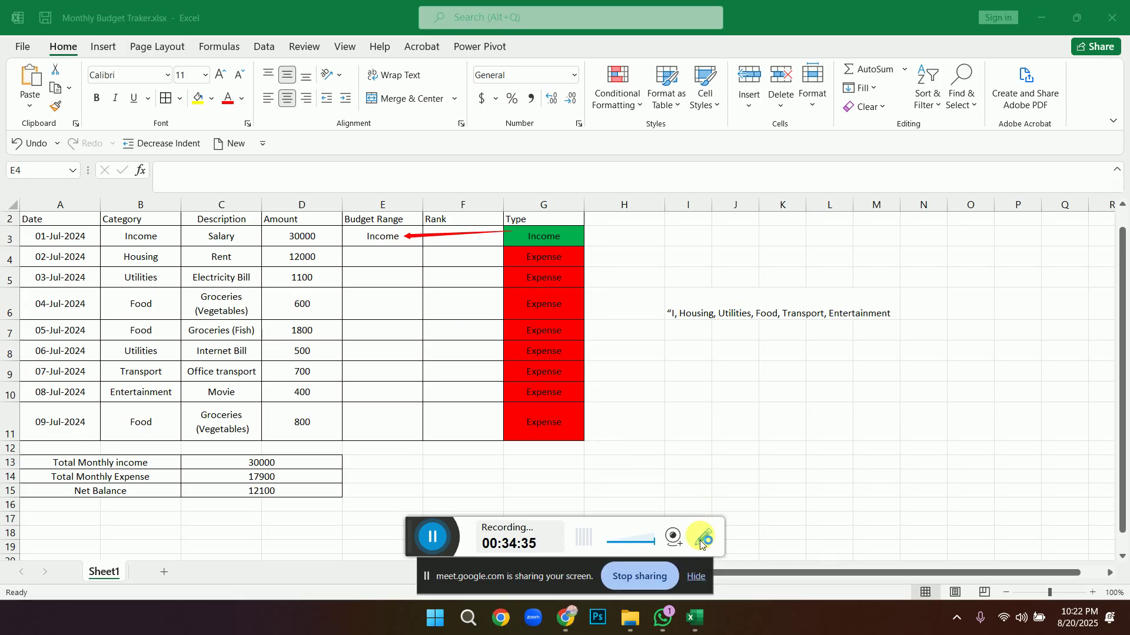
pyautogui.click(701, 539)
pyautogui.click(820, 579)
pyautogui.click(703, 536)
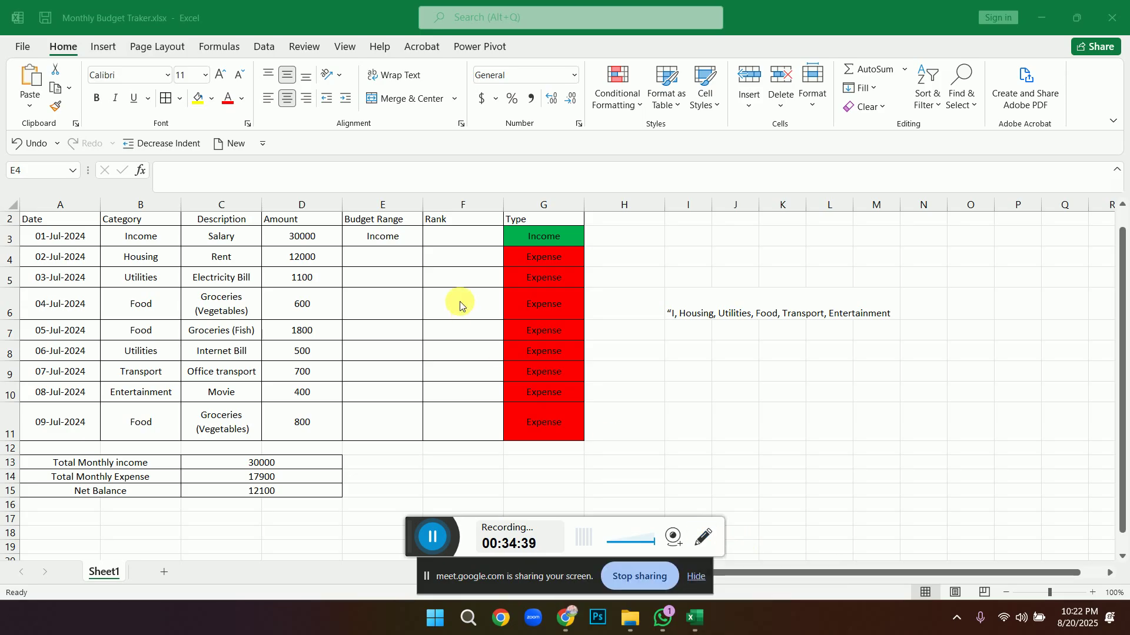
# Fill the Budget Range formula from E3 down through E11 and inspect the copied formulas in E5, E4 and E9.
pyautogui.click(398, 236)
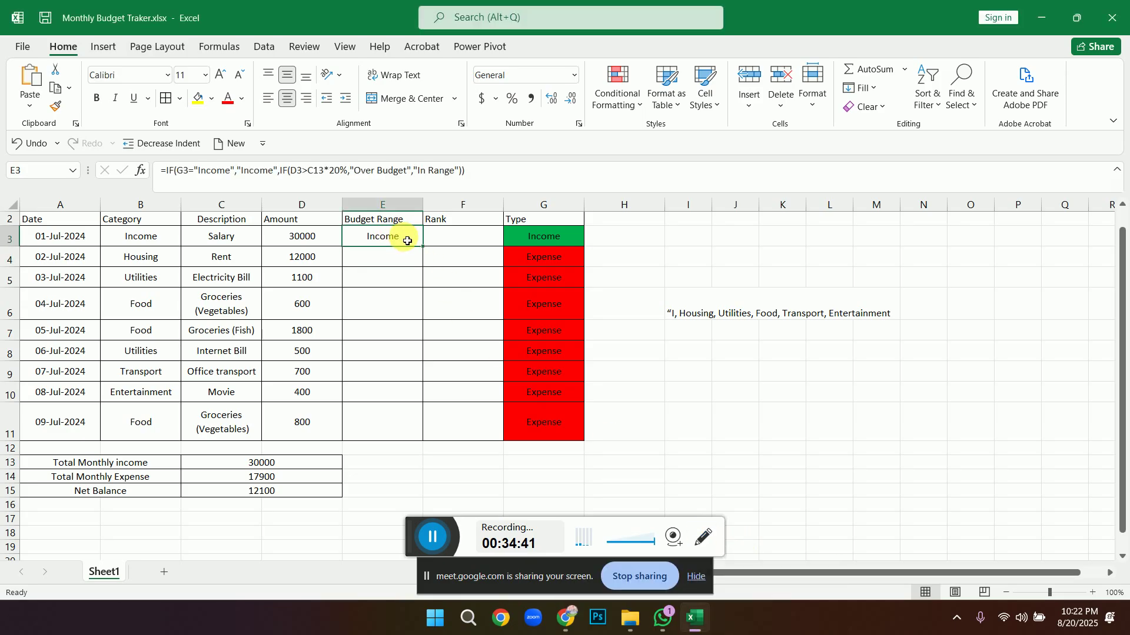
pyautogui.moveTo(426, 251); pyautogui.dragTo(424, 446)
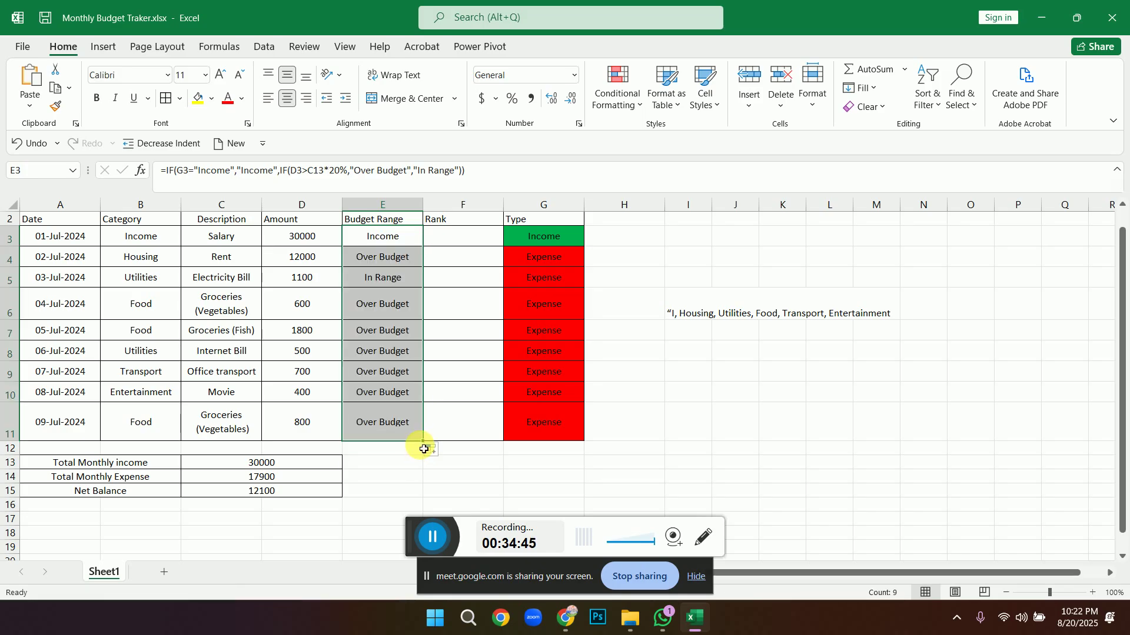
pyautogui.click(371, 283)
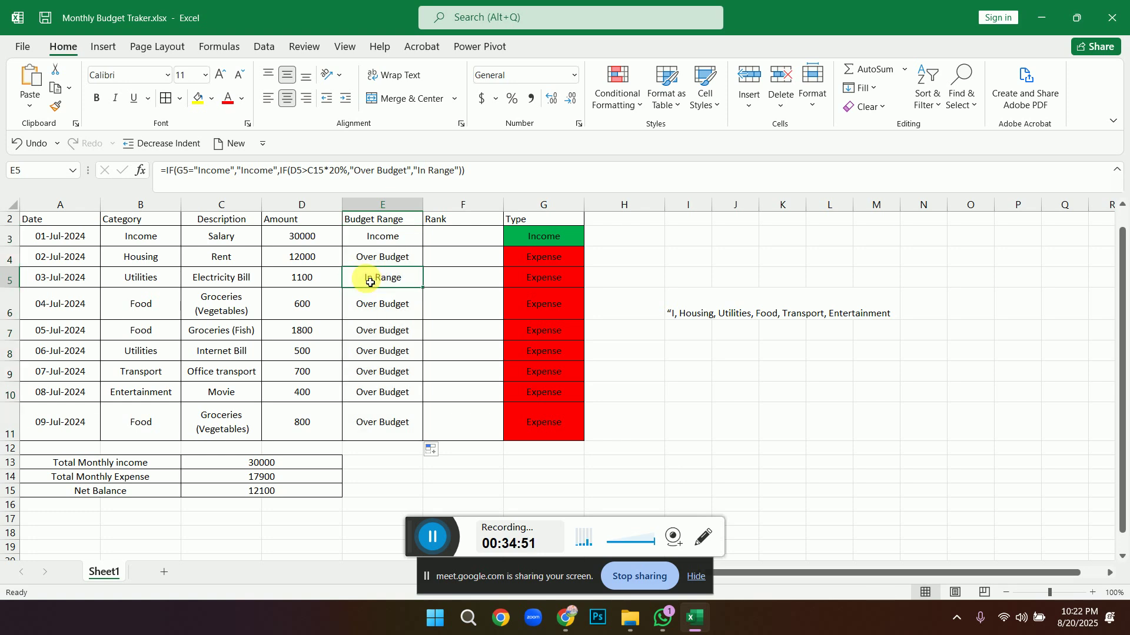
pyautogui.click(391, 258)
pyautogui.click(411, 377)
pyautogui.doubleClick(411, 376)
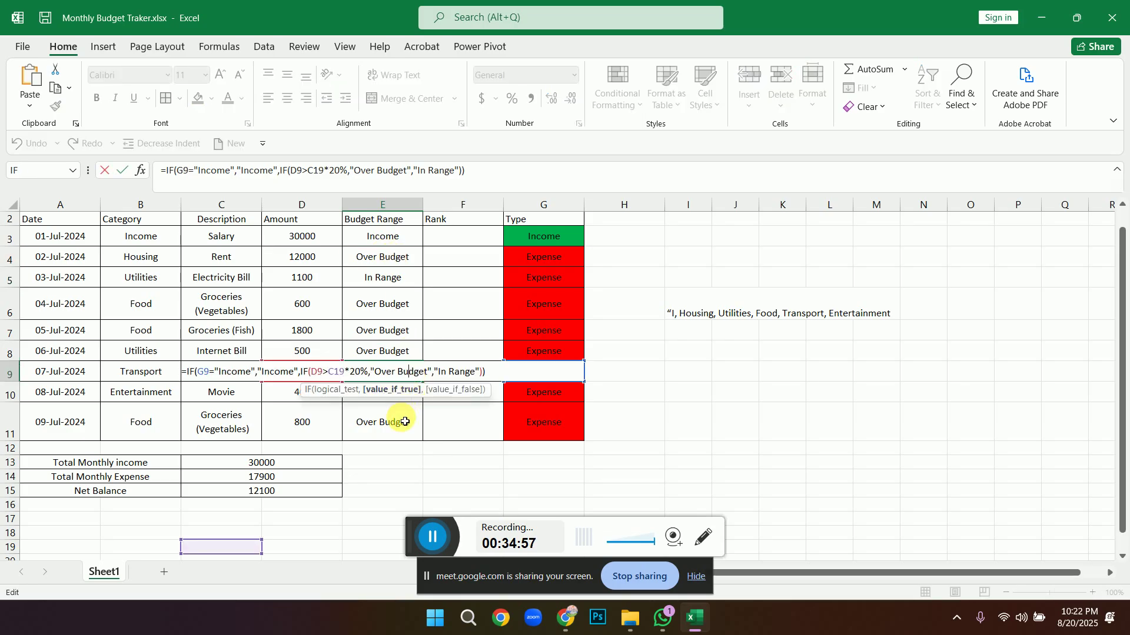
pyautogui.press('Return')
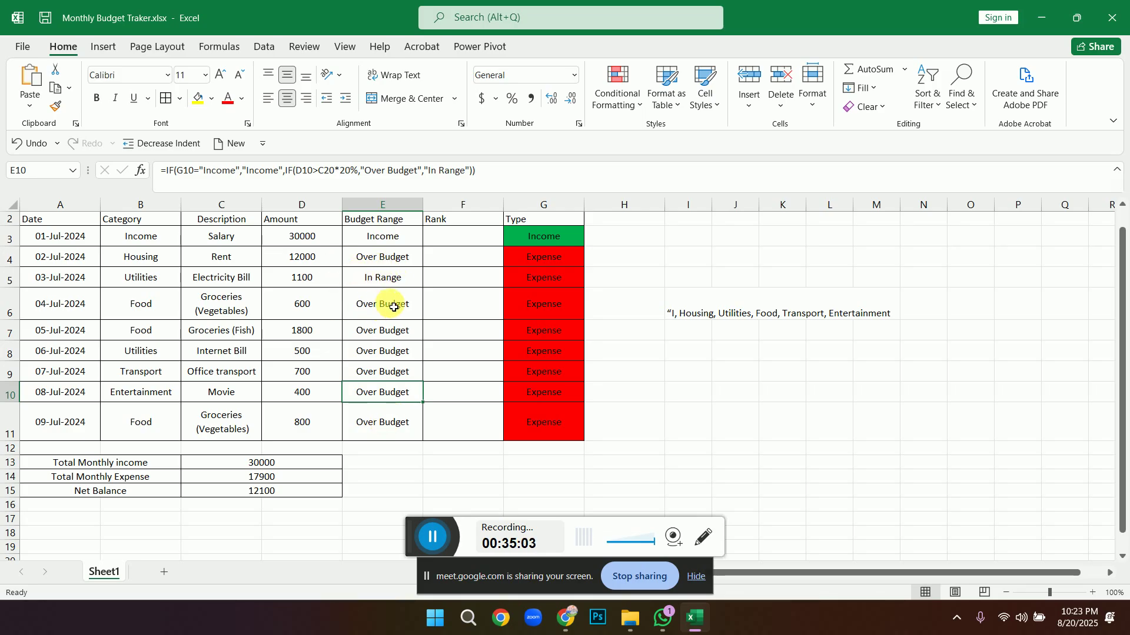
# Calculate 20% of the D3 income in the empty cell F14 with the formula =D3*20%.
pyautogui.click(394, 466)
pyautogui.click(460, 477)
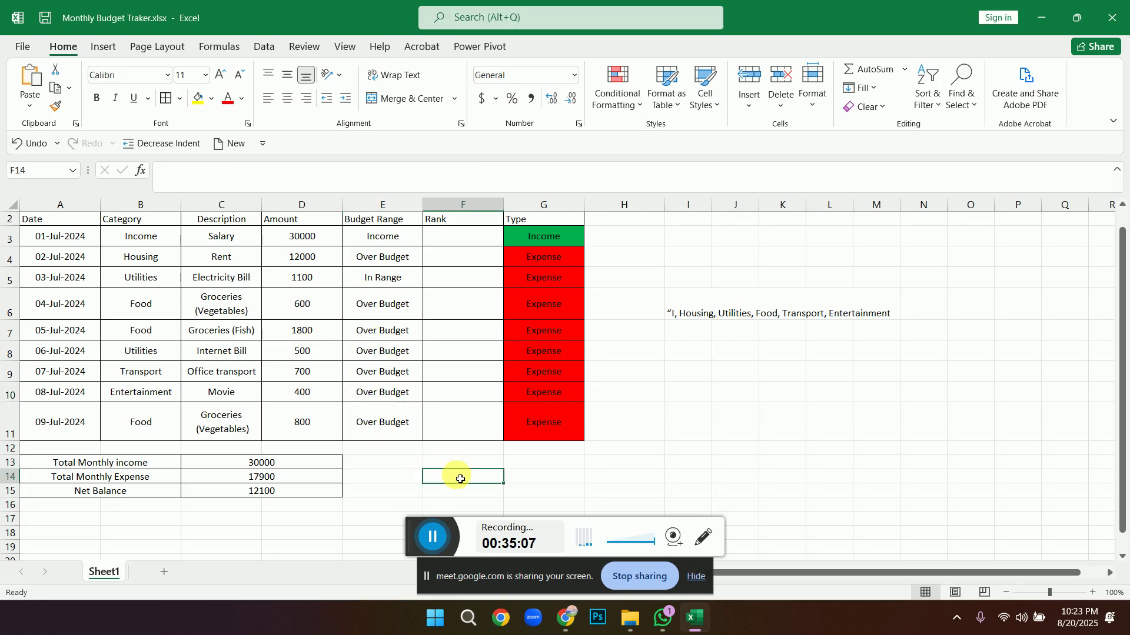
pyautogui.write('=')
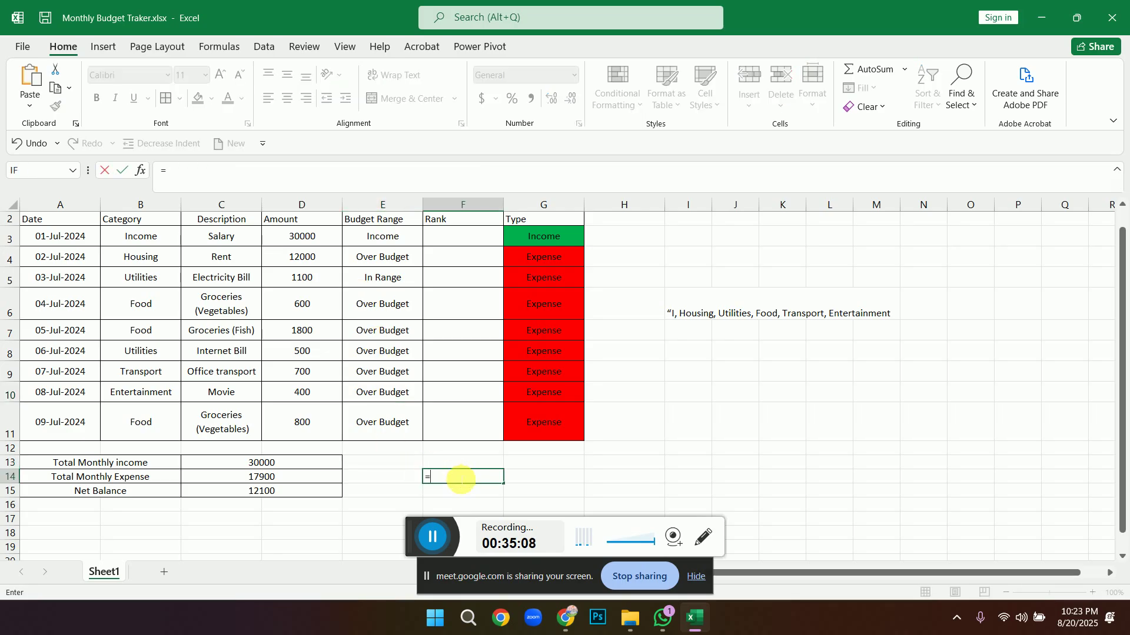
pyautogui.click(314, 242)
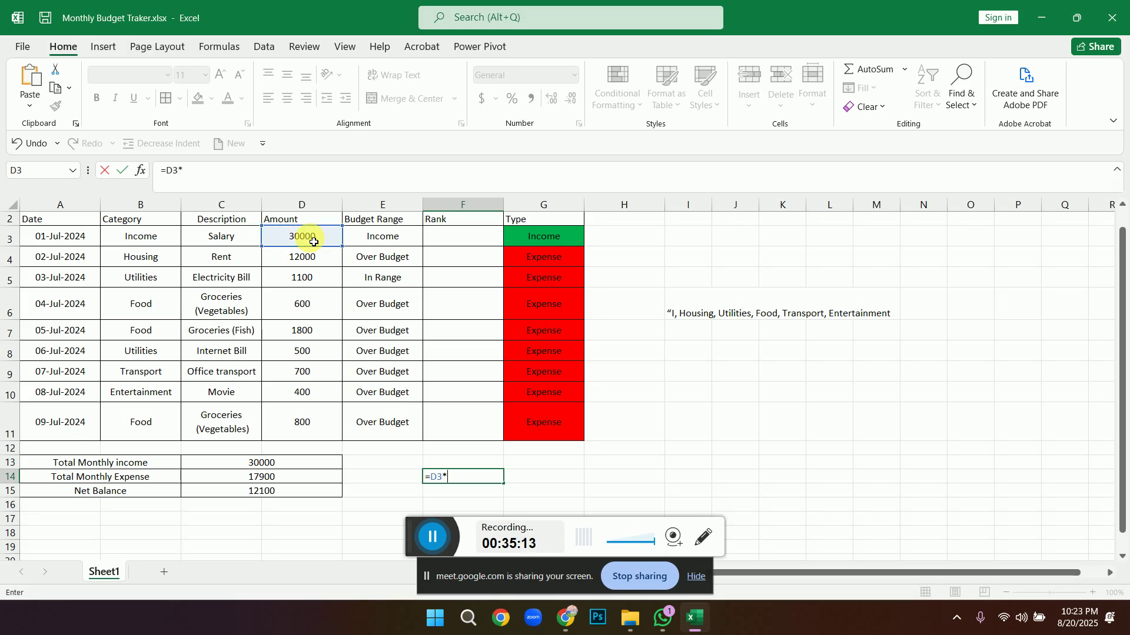
pyautogui.write('*20')
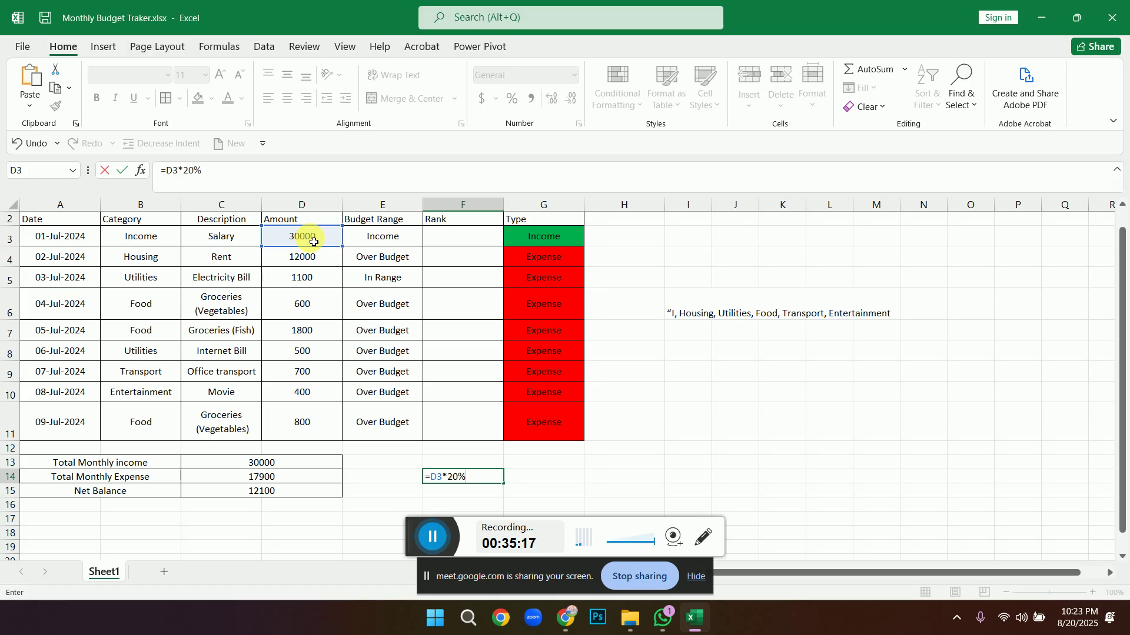
pyautogui.press('Return')
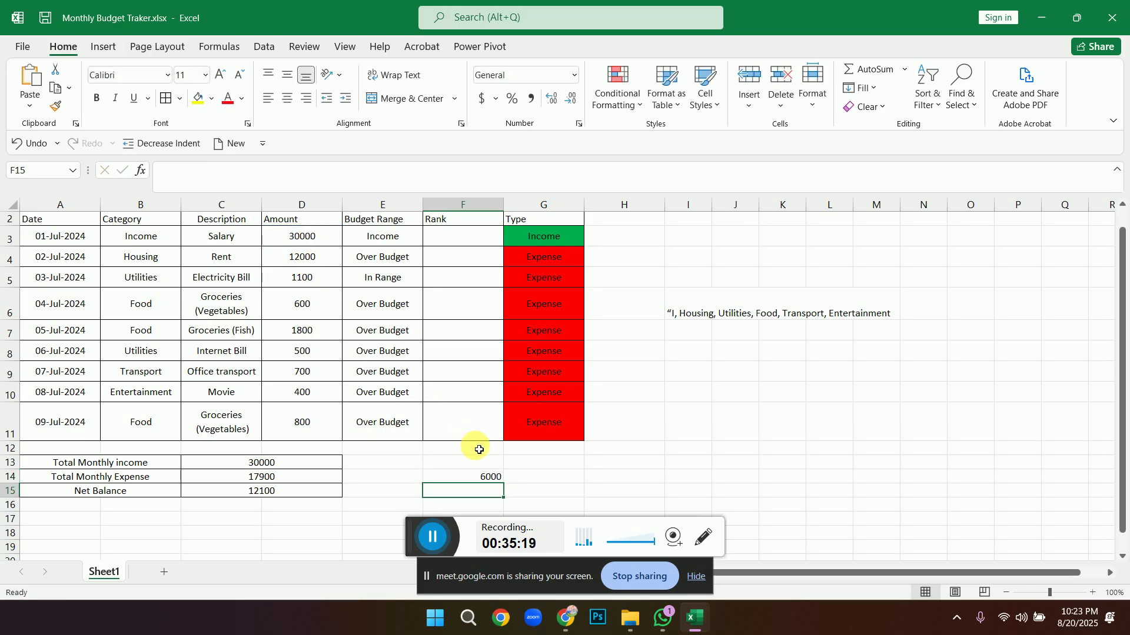
pyautogui.click(486, 475)
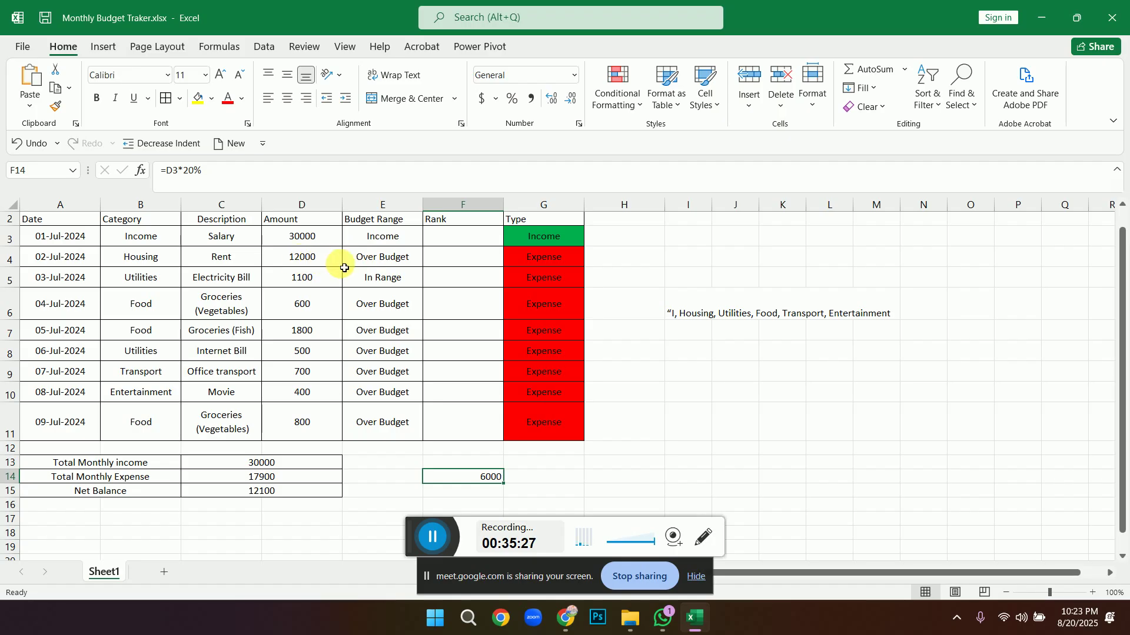
# Compare the Budget Range formulas in E4 and E5 with the check calculation, and clear that calculation from F14.
pyautogui.click(374, 260)
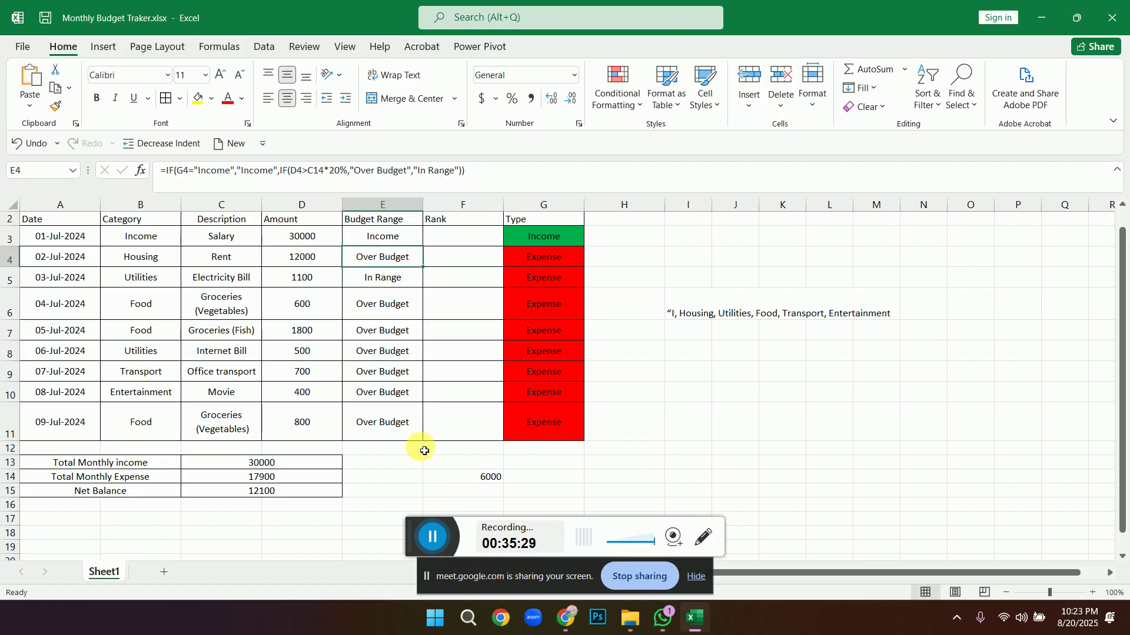
pyautogui.click(479, 479)
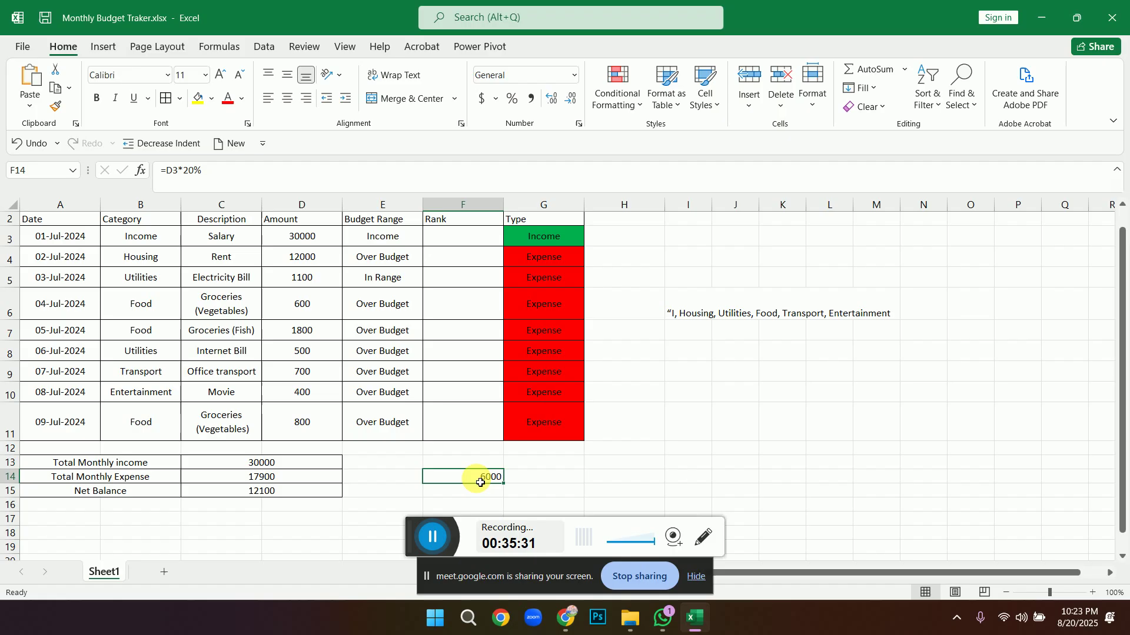
pyautogui.doubleClick(481, 483)
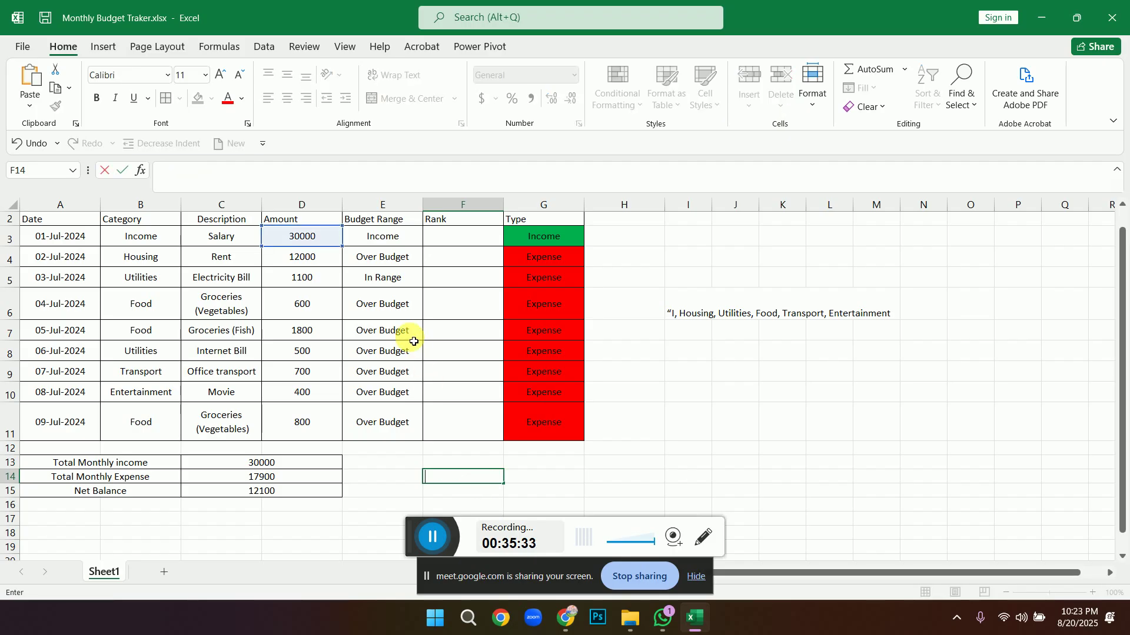
pyautogui.click(304, 278)
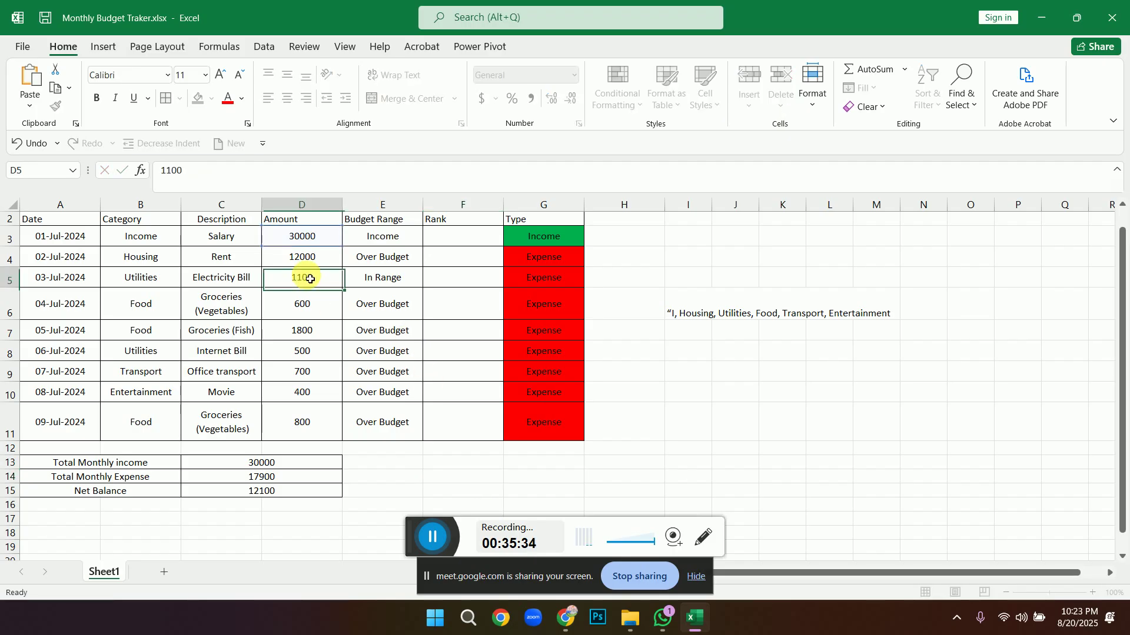
pyautogui.click(385, 279)
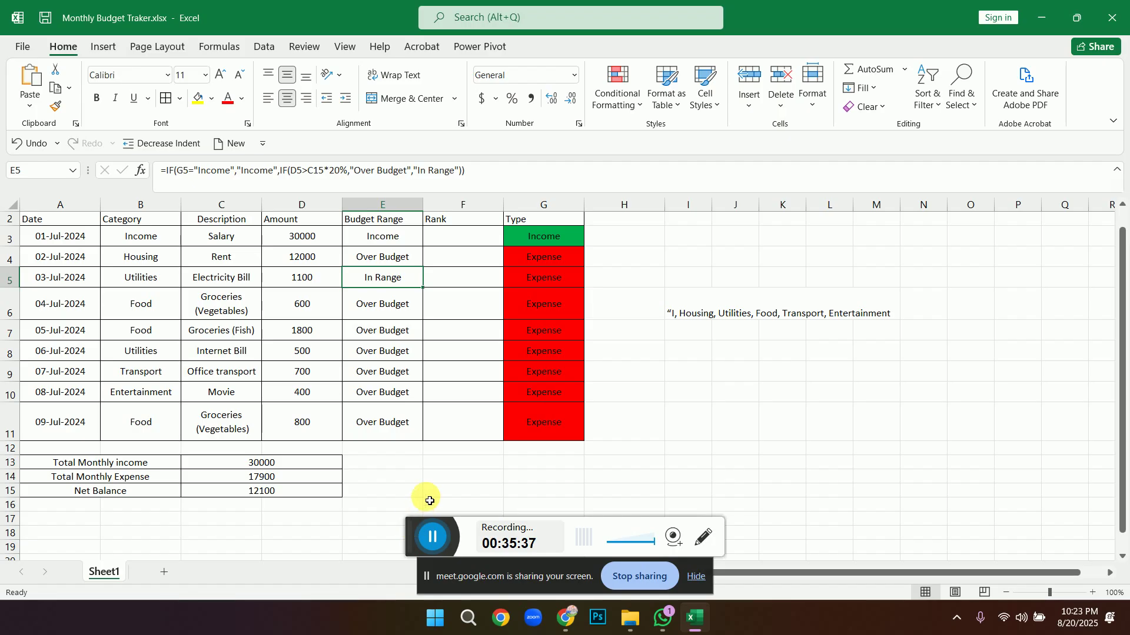
pyautogui.click(464, 490)
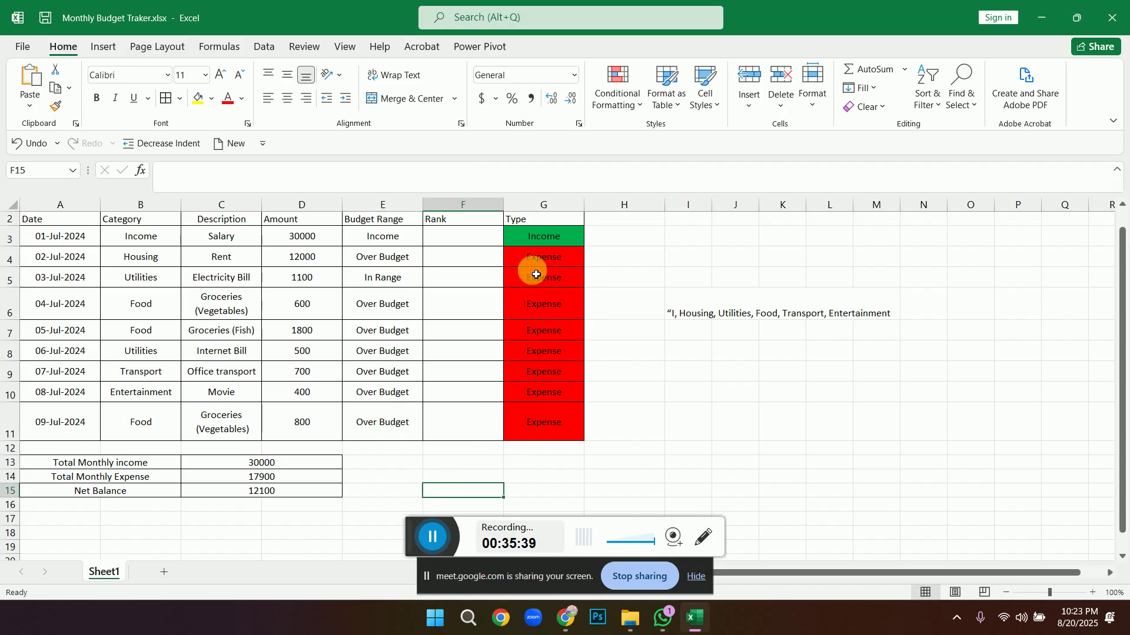
# Select the first Rank cell, F3, and switch to the Google Meet call to admit everyone waiting to join.
pyautogui.click(465, 248)
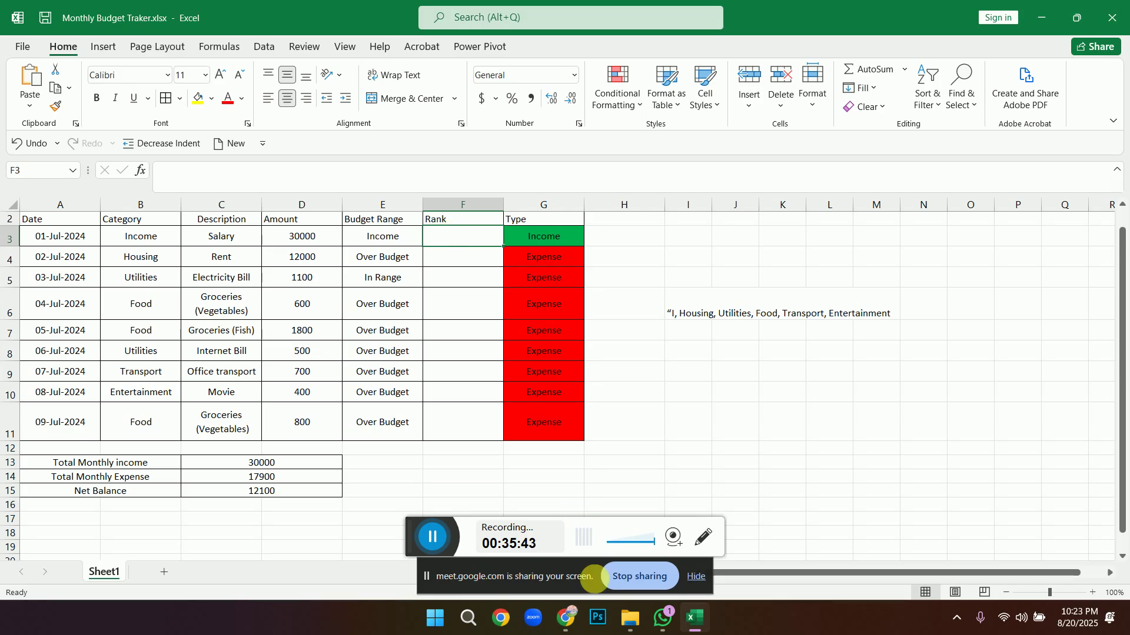
pyautogui.moveTo(569, 618)
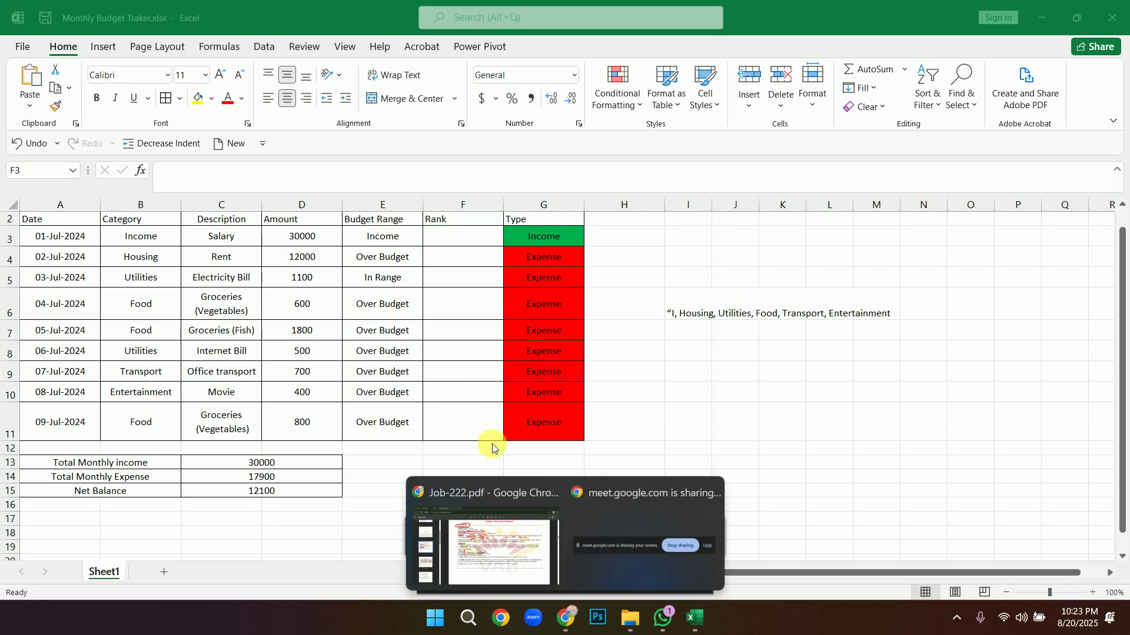
pyautogui.click(502, 521)
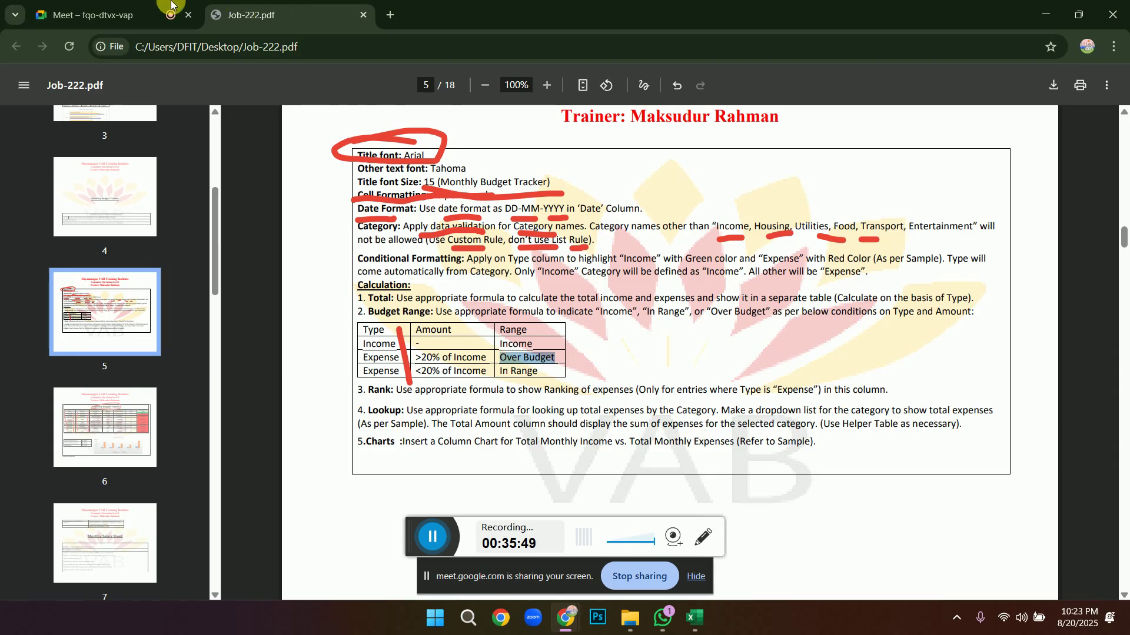
pyautogui.click(127, 16)
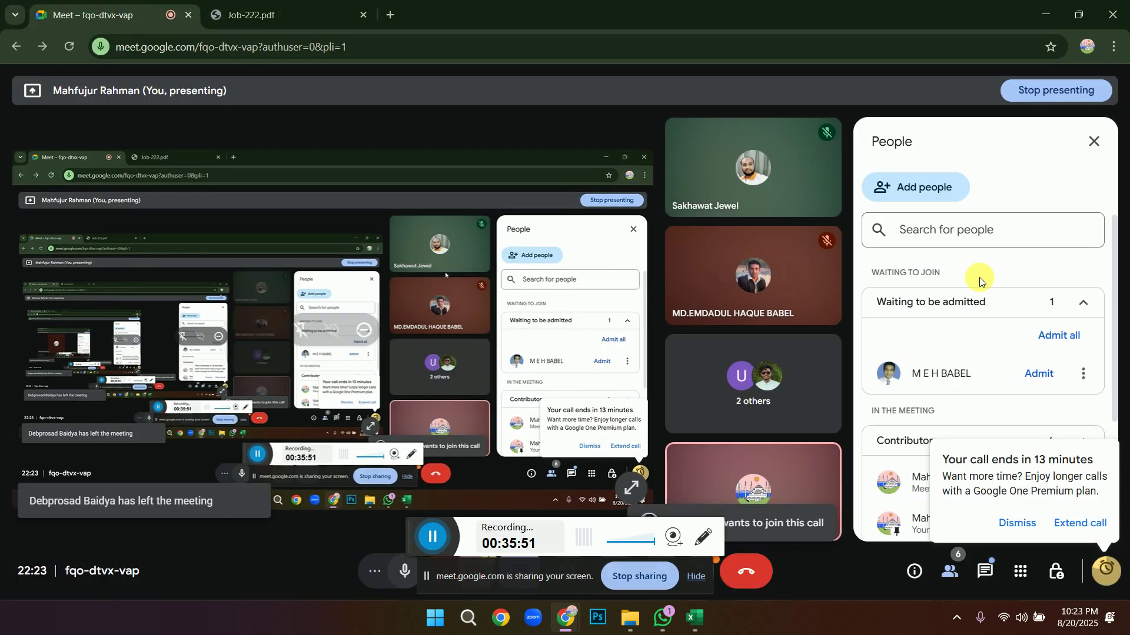
pyautogui.click(1054, 341)
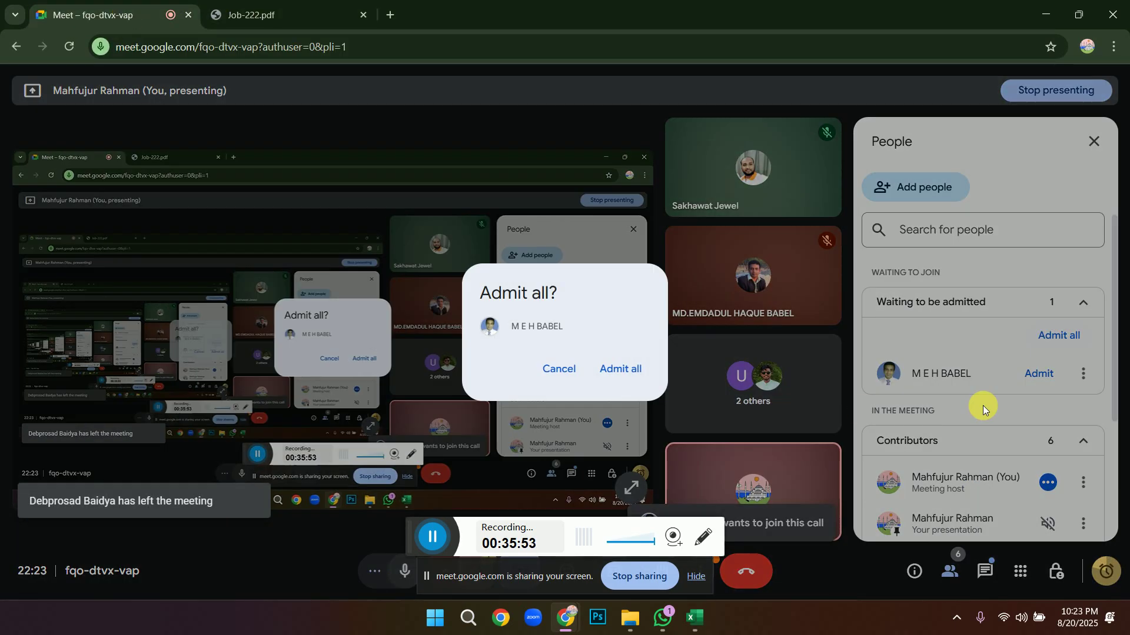
pyautogui.click(624, 369)
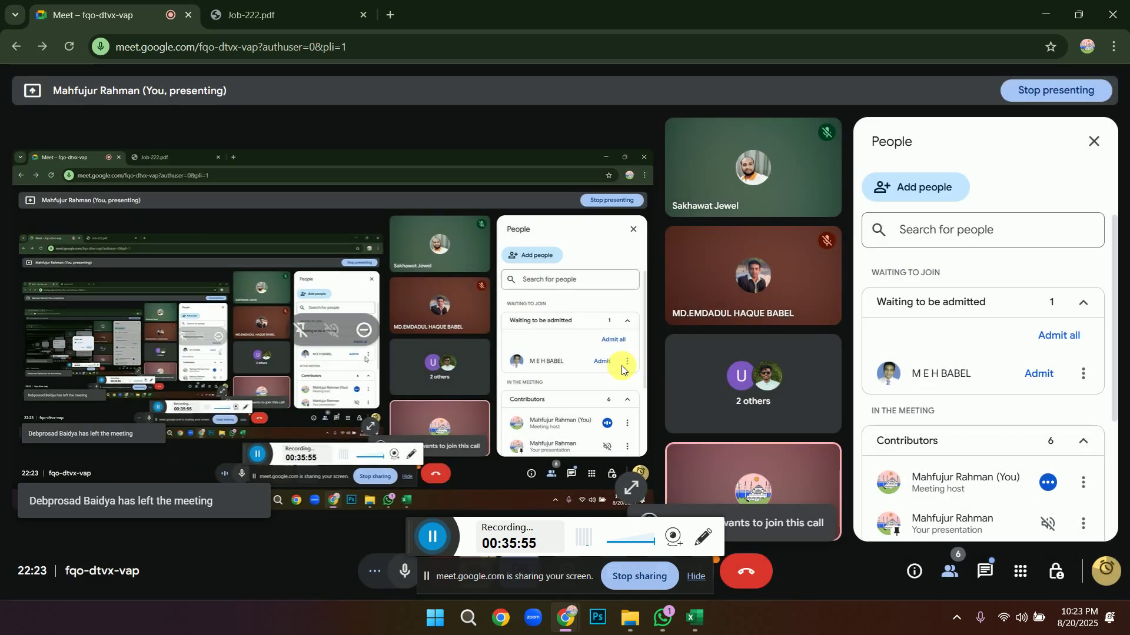
# Return to Job-222.pdf, close the floating meeting window, and read the Rank requirement and the Budget Range condition table.
pyautogui.click(264, 14)
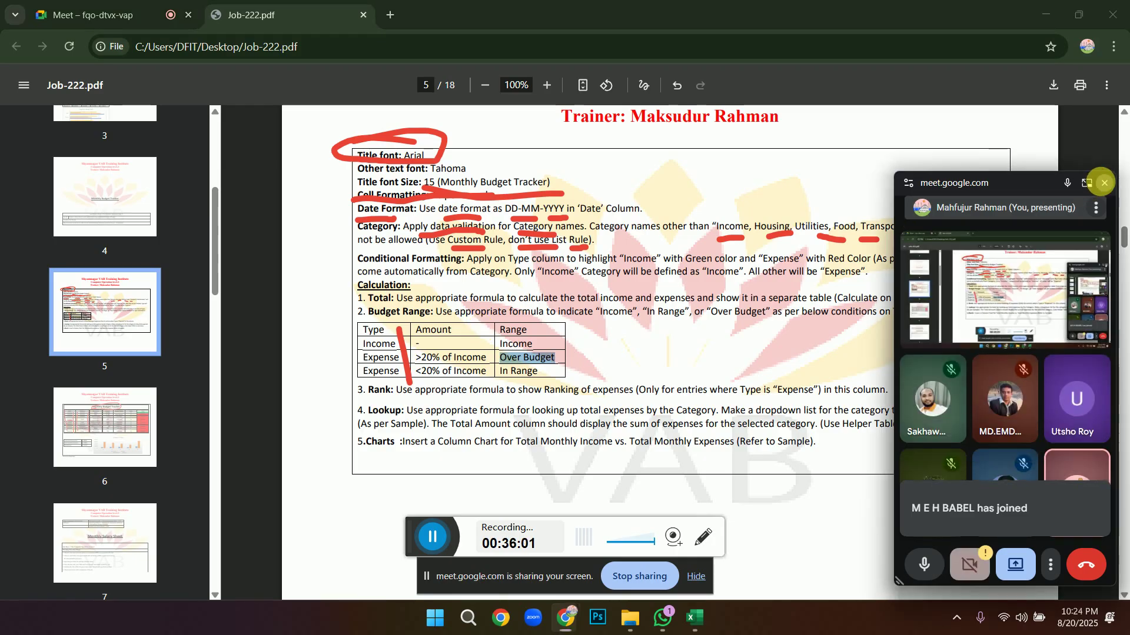
pyautogui.click(1105, 186)
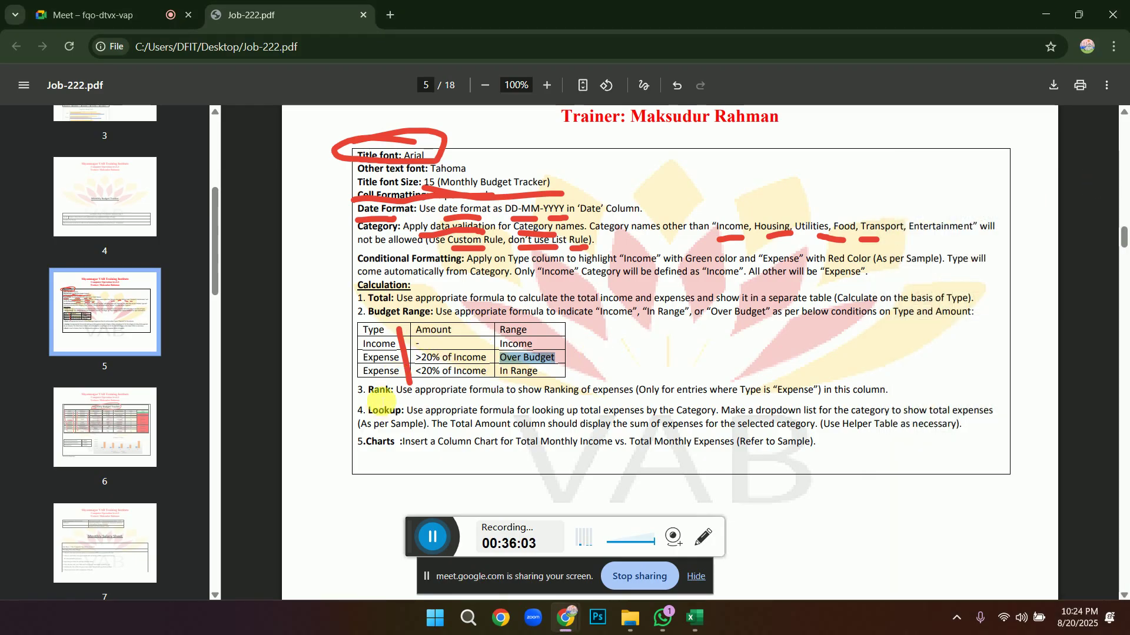
pyautogui.moveTo(395, 391); pyautogui.dragTo(888, 392)
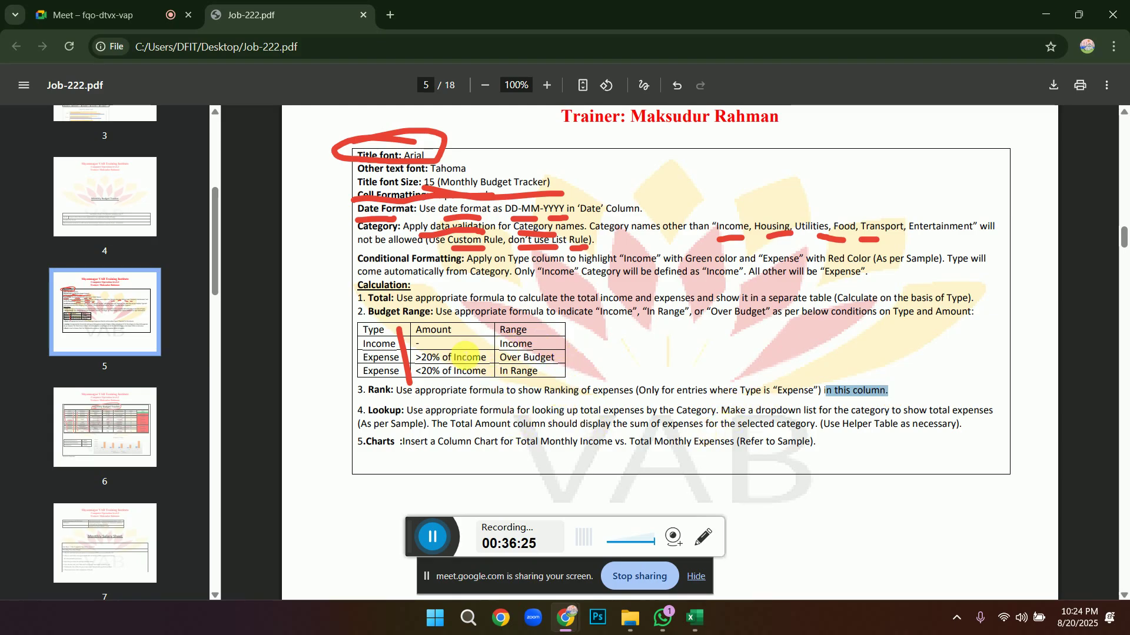
pyautogui.moveTo(456, 357)
pyautogui.mouseDown()
pyautogui.moveTo(420, 346)
pyautogui.moveTo(456, 357)
pyautogui.mouseUp()
pyautogui.click(424, 350)
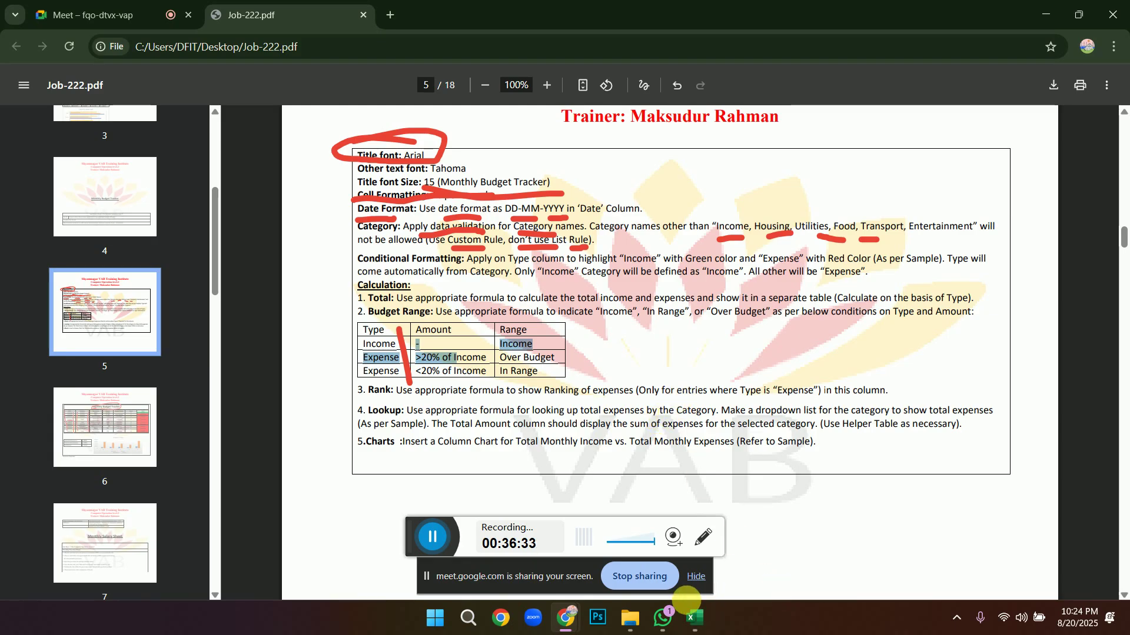
# Switch back to the workbook and begin an IF formula in F3 testing G3="income", with "-" as the true value.
pyautogui.click(694, 617)
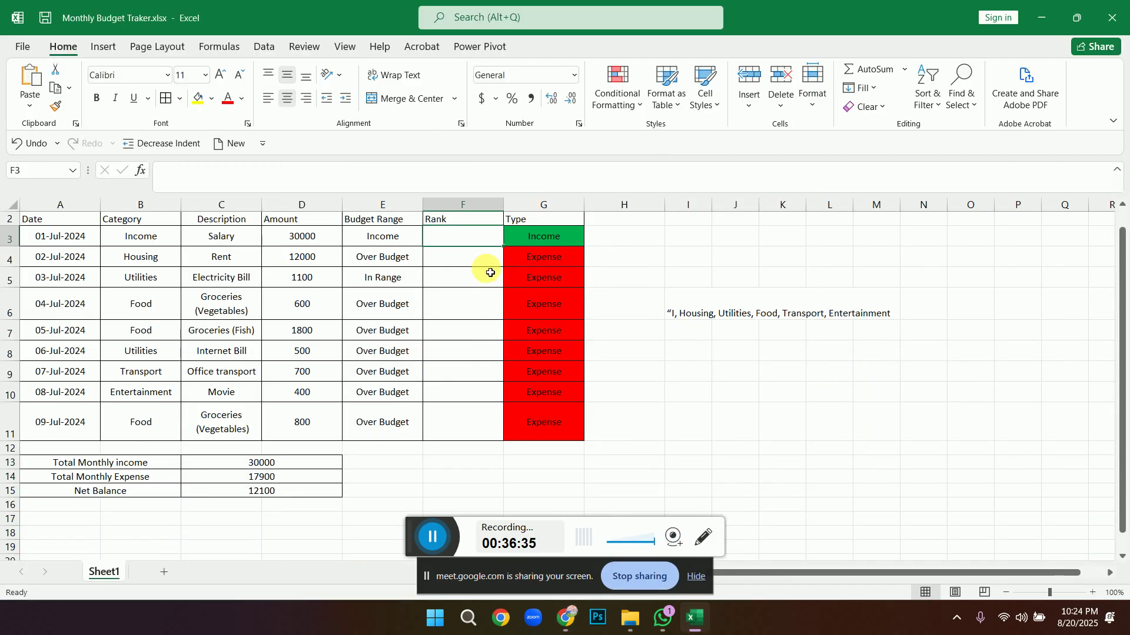
pyautogui.write('=')
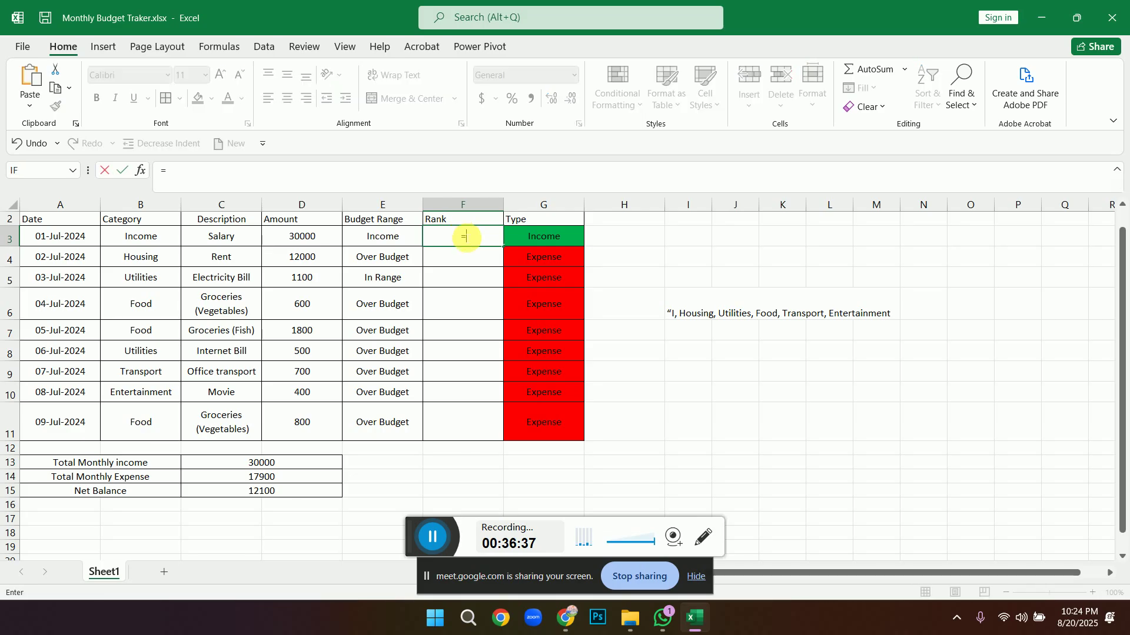
pyautogui.write('i')
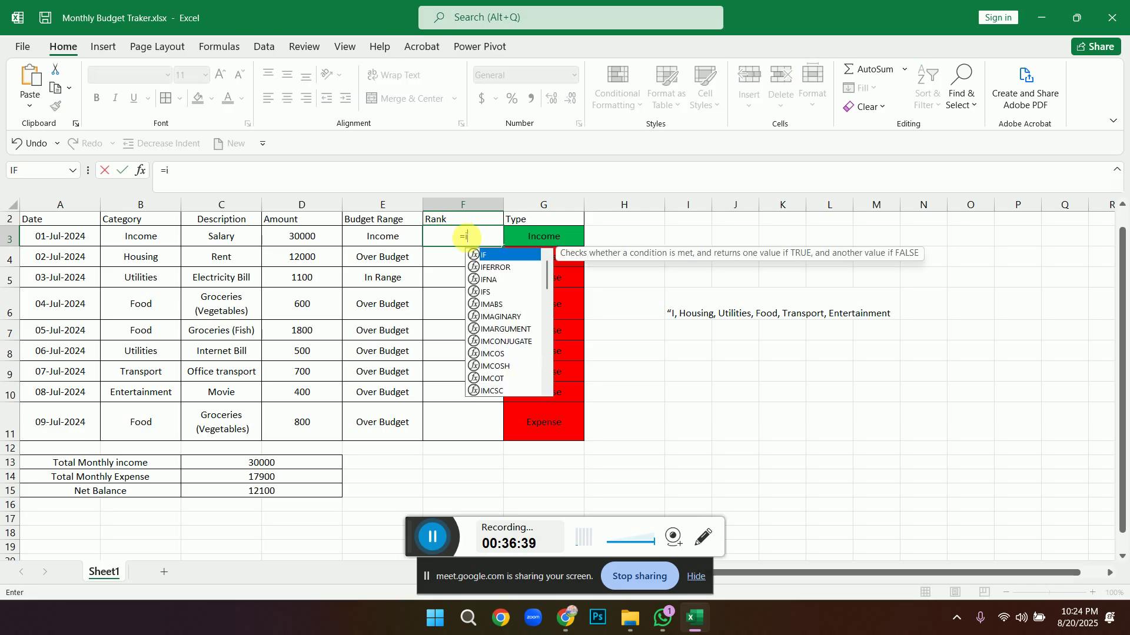
pyautogui.write('f(')
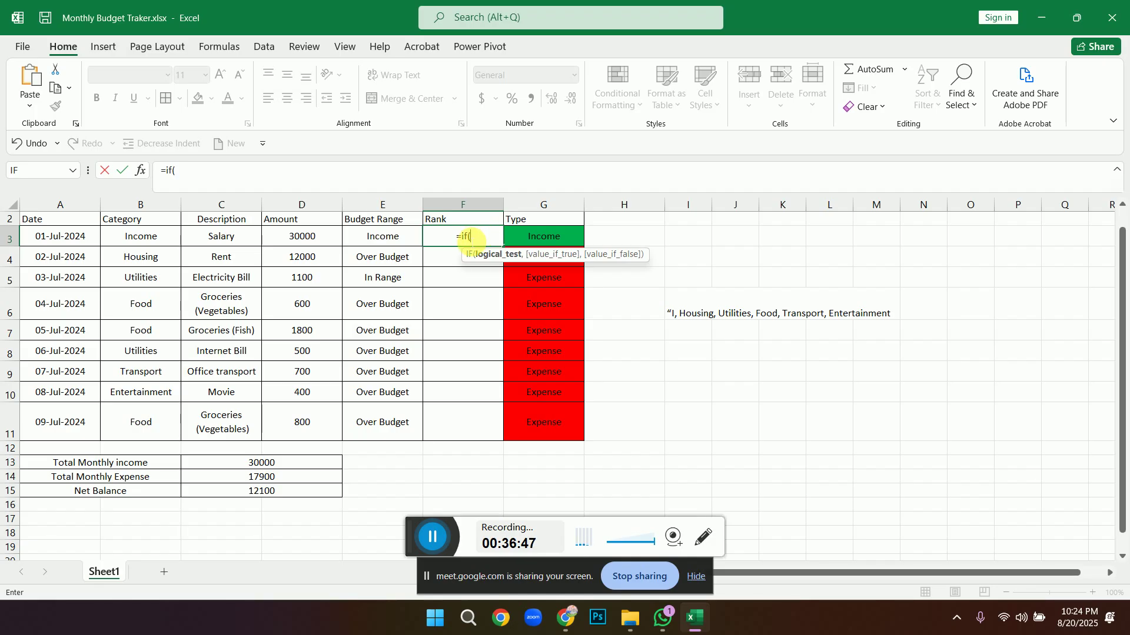
pyautogui.click(533, 239)
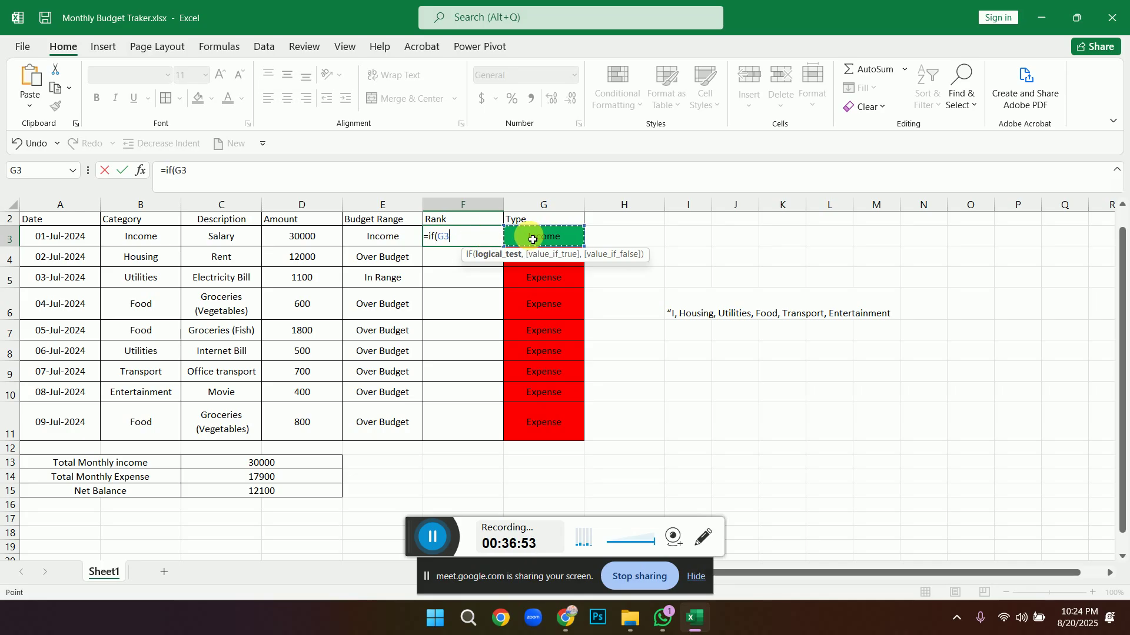
pyautogui.write('=')
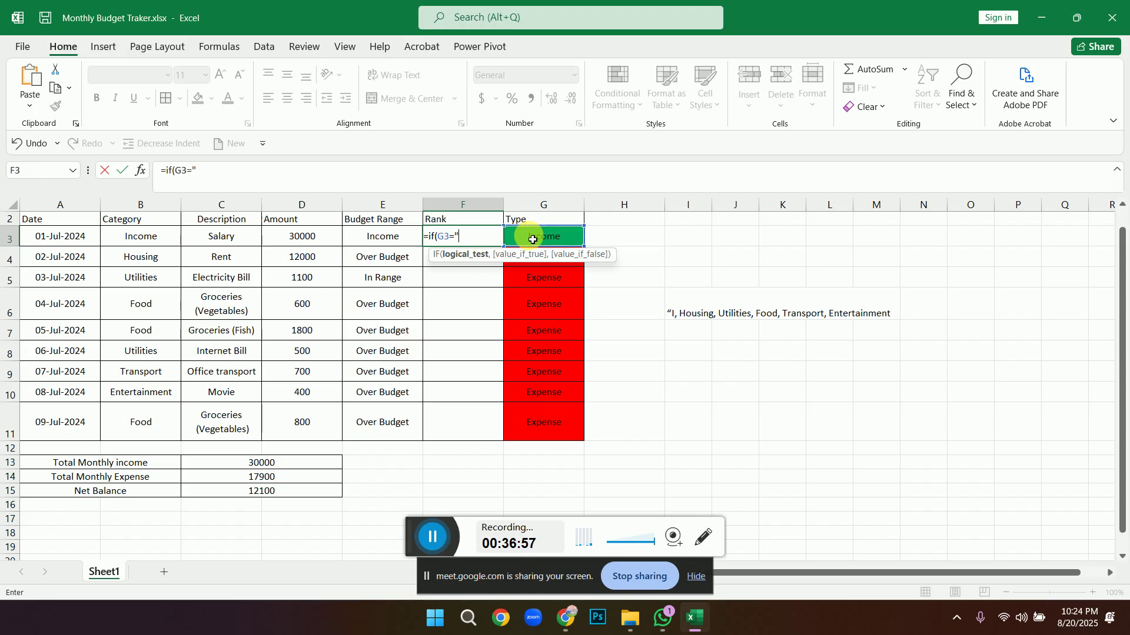
pyautogui.write('"income",')
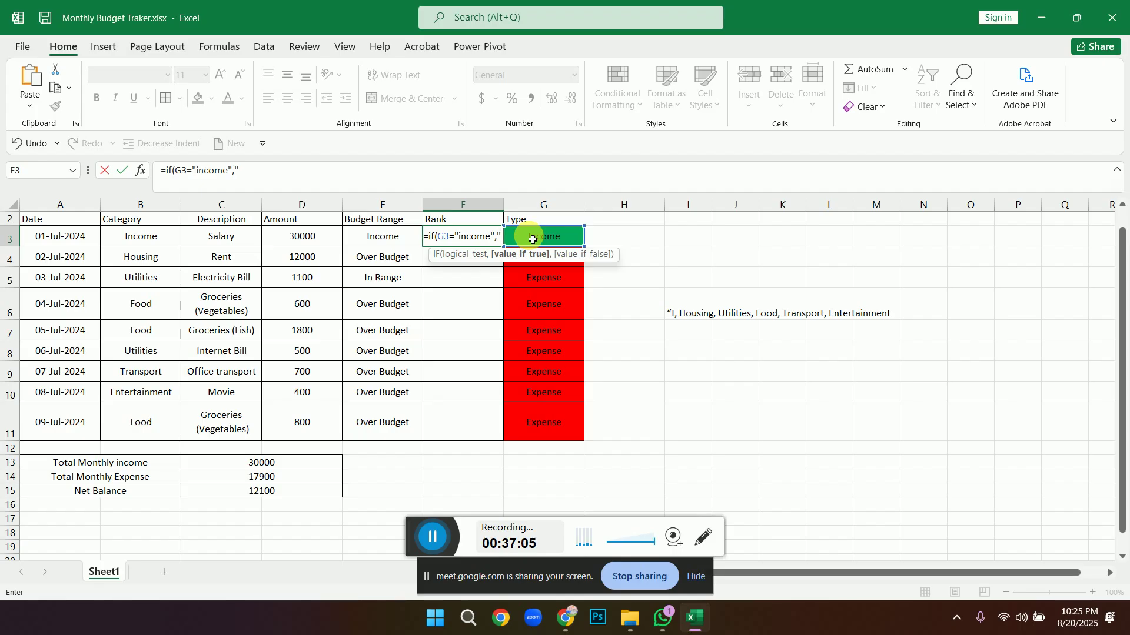
pyautogui.write('""')
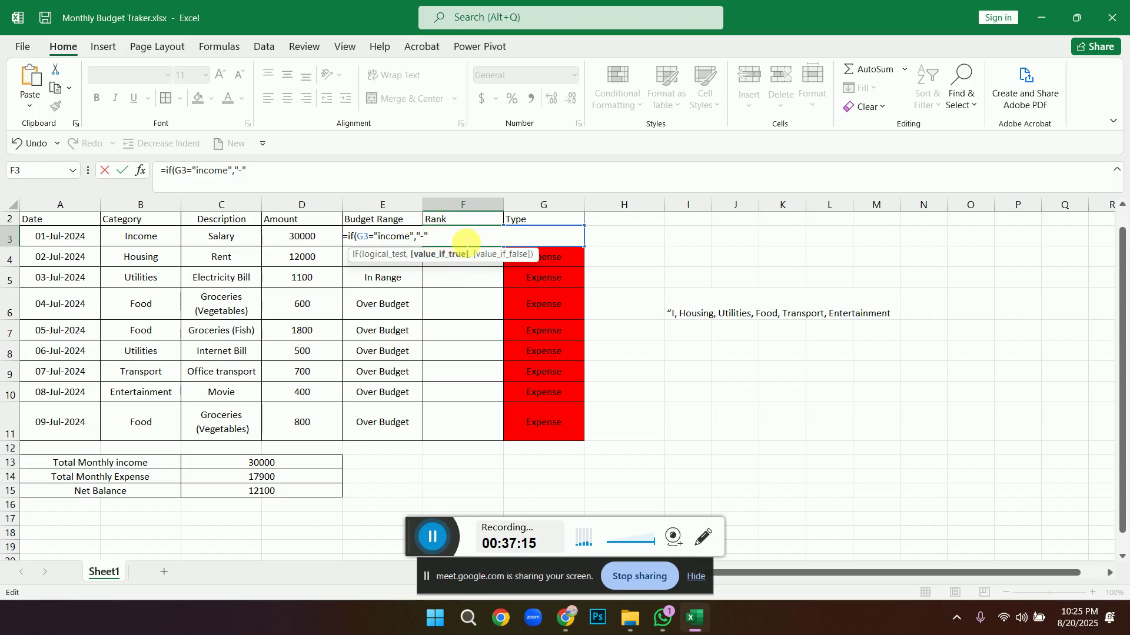
# Continue the F3 formula with RANK.AVG as the value if false, using the amount in D3 as its number argument.
pyautogui.click(441, 242)
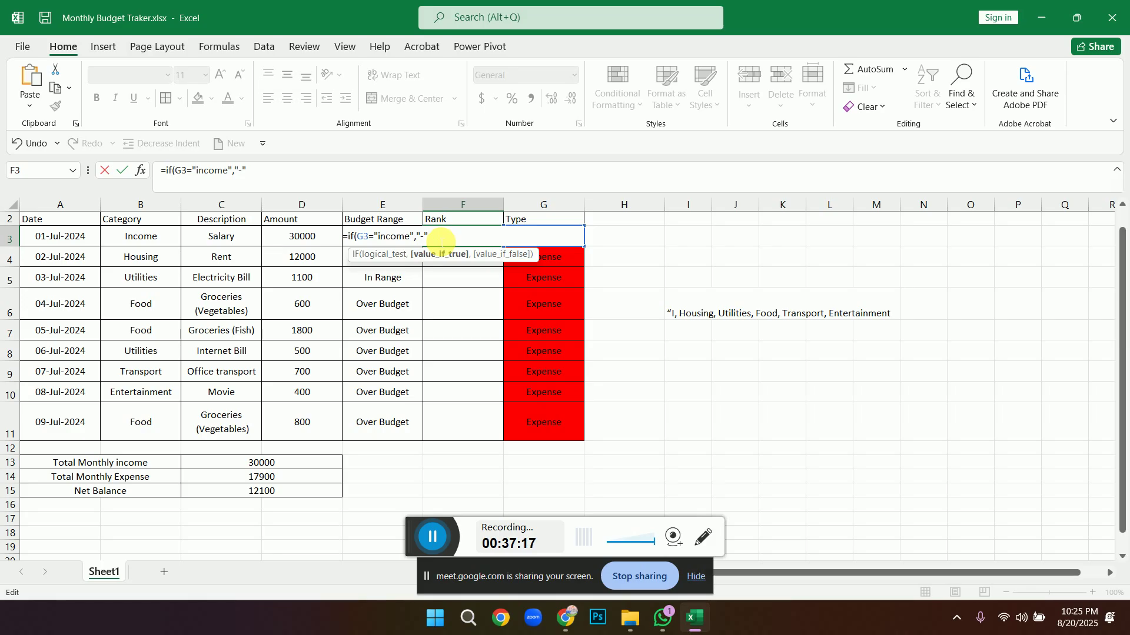
pyautogui.write(',')
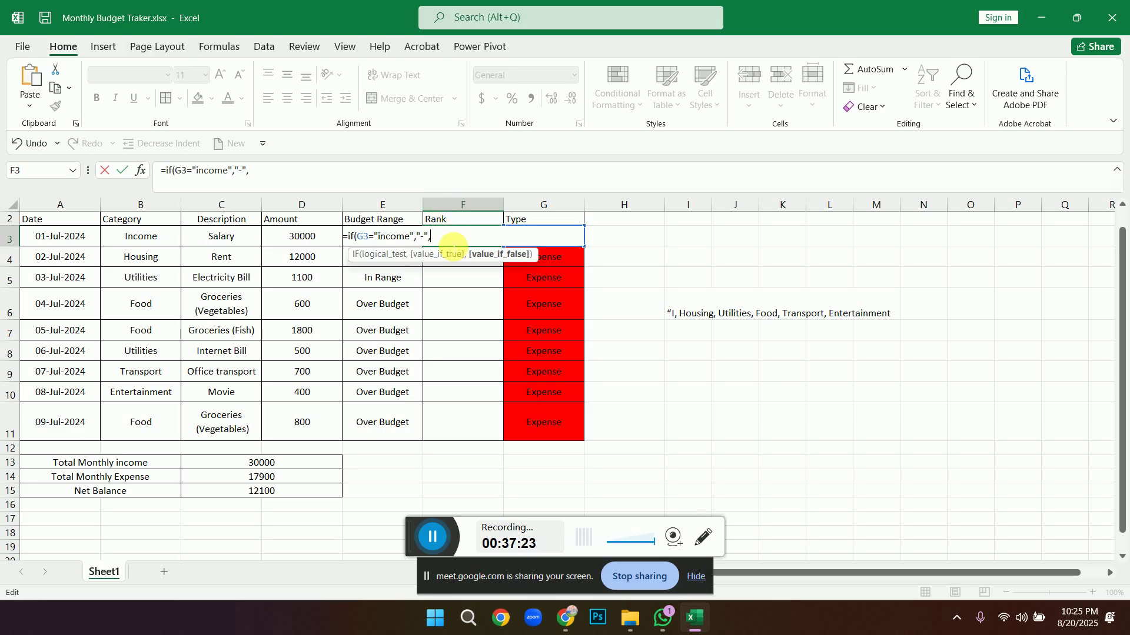
pyautogui.write('rank')
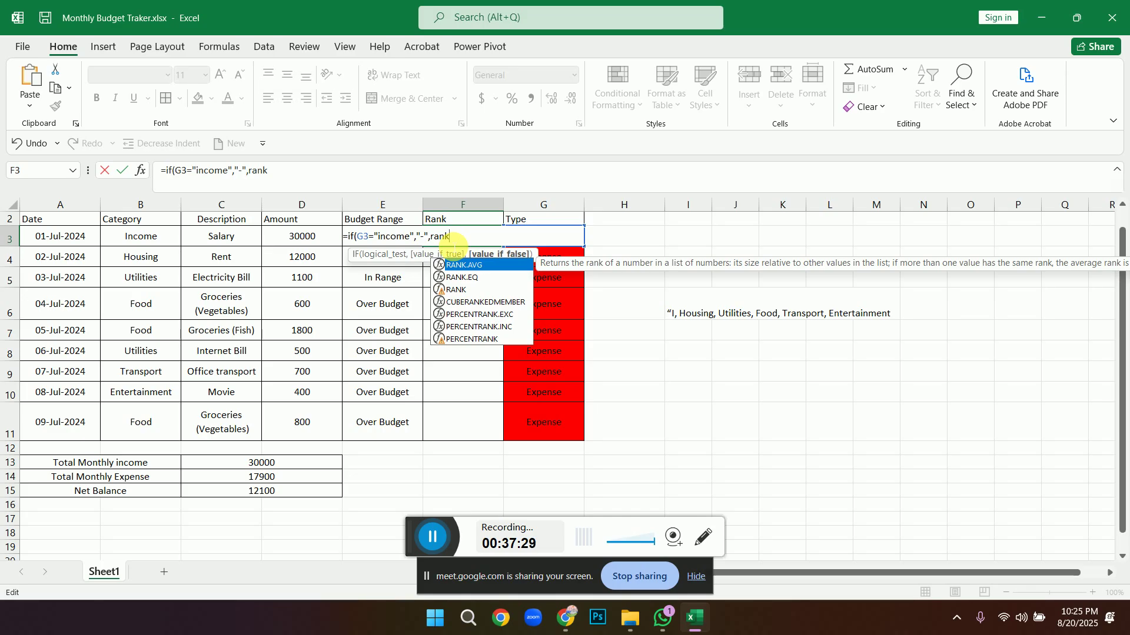
pyautogui.press('Tab')
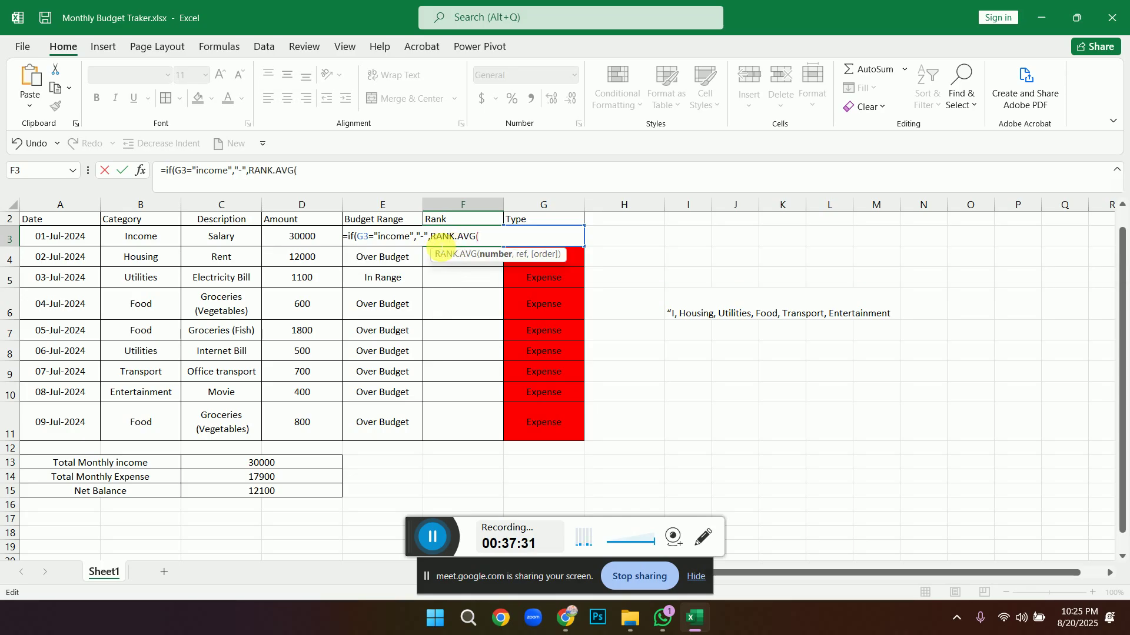
pyautogui.click(322, 243)
pyautogui.write(',')
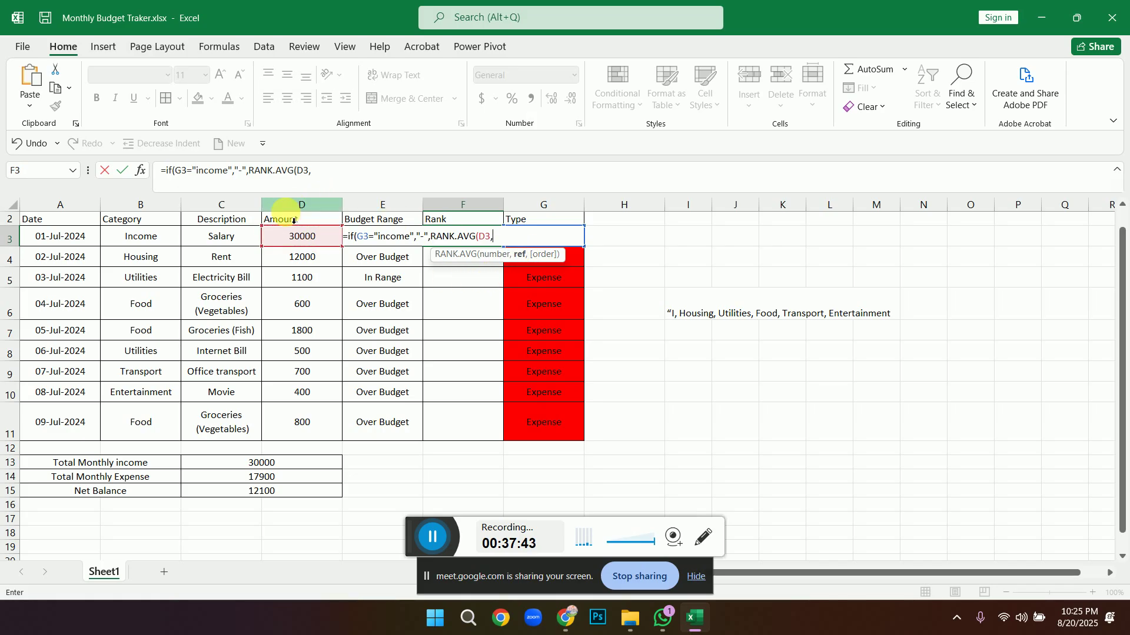
# Finish the F3 formula with the absolute range $D$3:$D$11 and descending order 0, accepting the closing-parenthesis correction.
pyautogui.moveTo(289, 240); pyautogui.dragTo(308, 432)
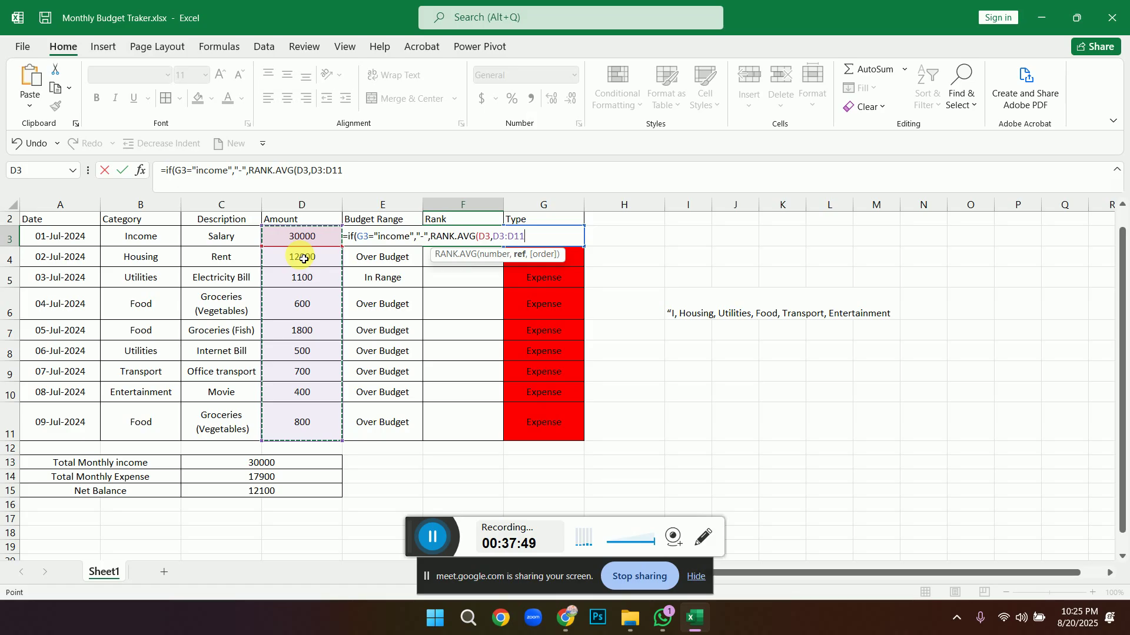
pyautogui.press('F4')
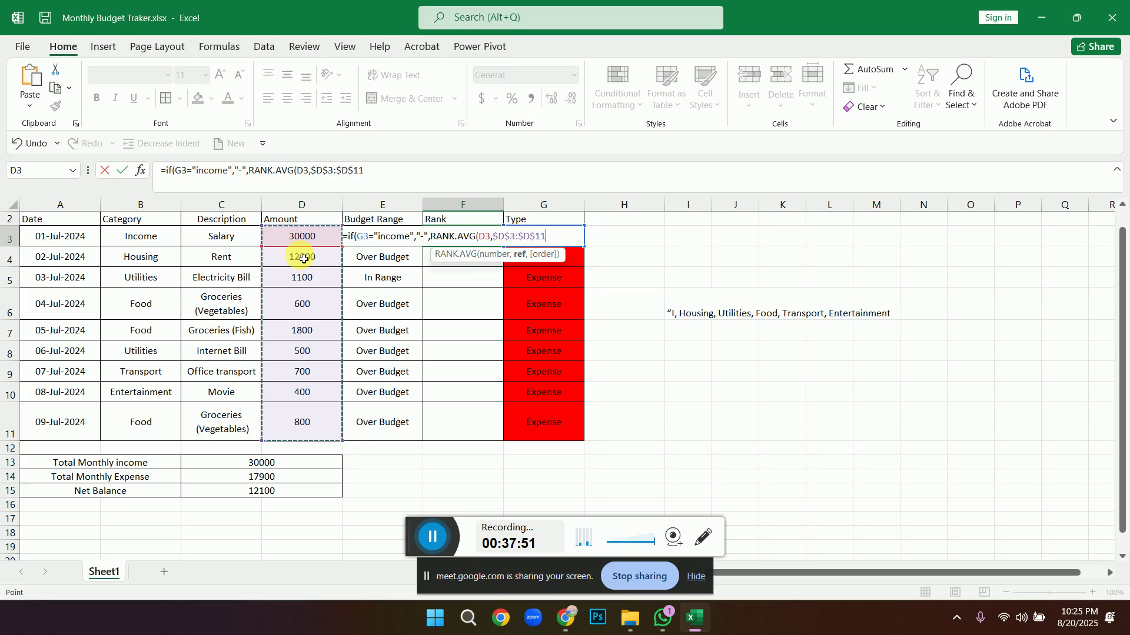
pyautogui.write(',0')
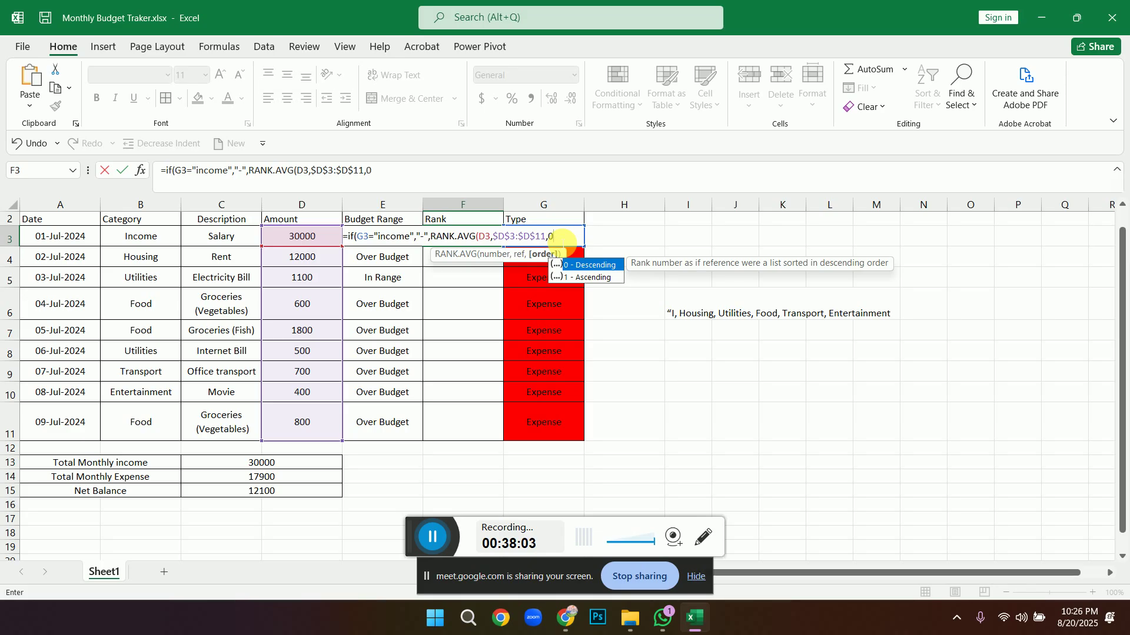
pyautogui.write(')')
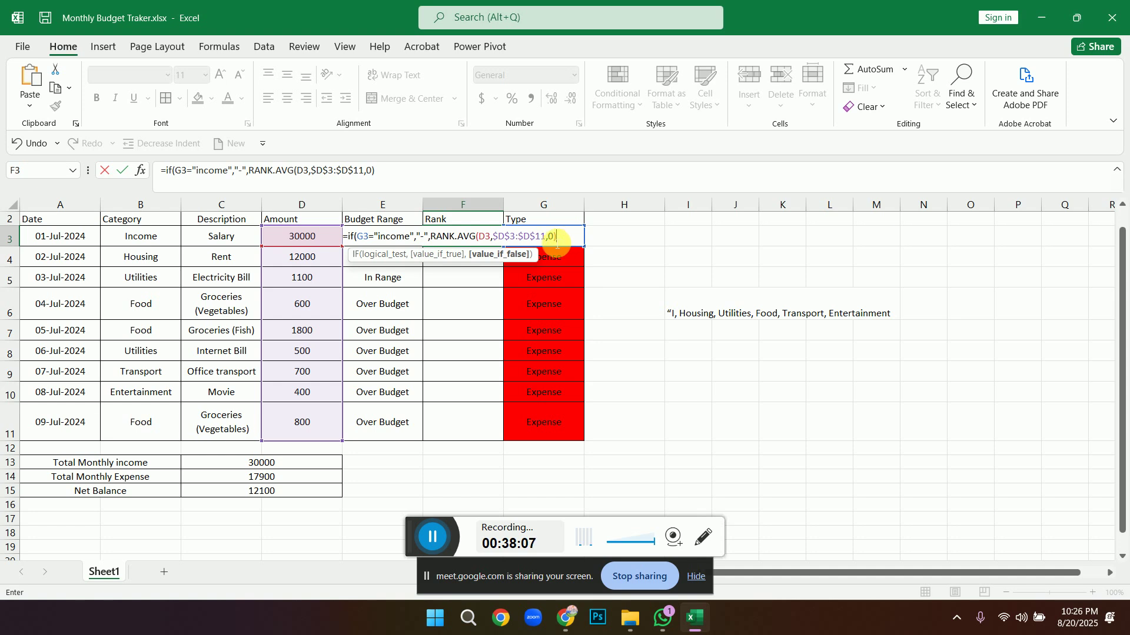
pyautogui.click(556, 240)
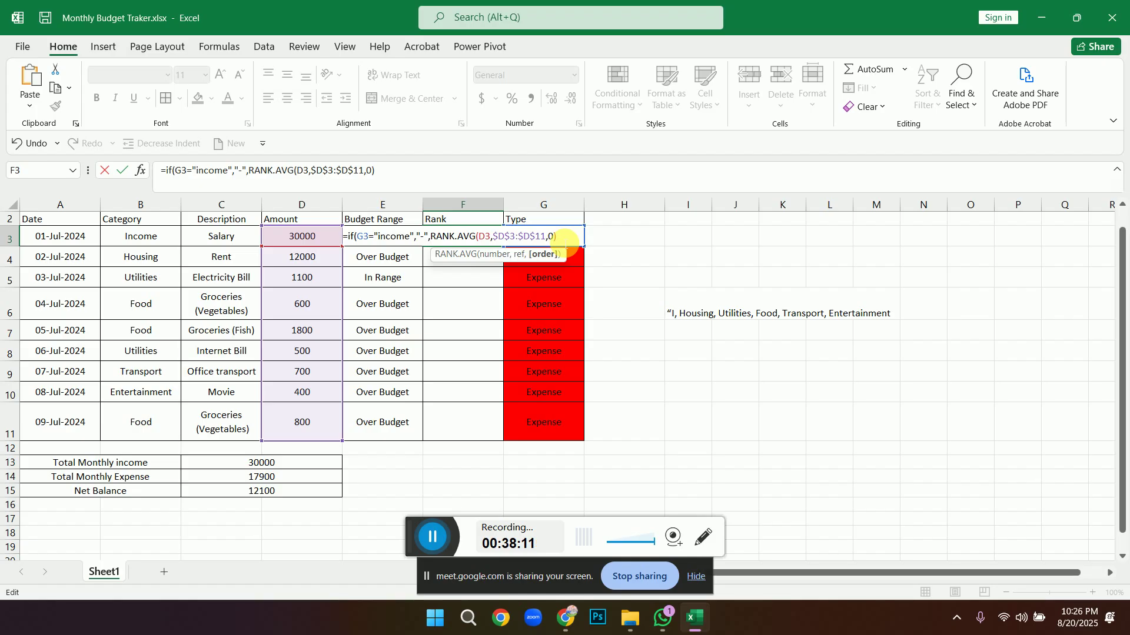
pyautogui.click(565, 242)
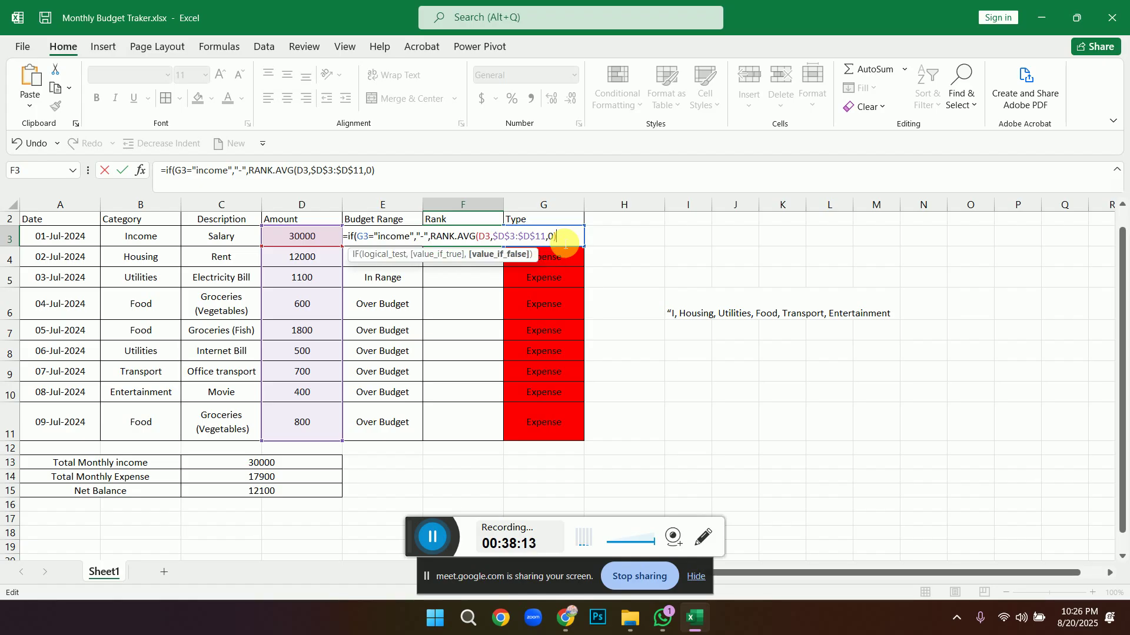
pyautogui.press('Return')
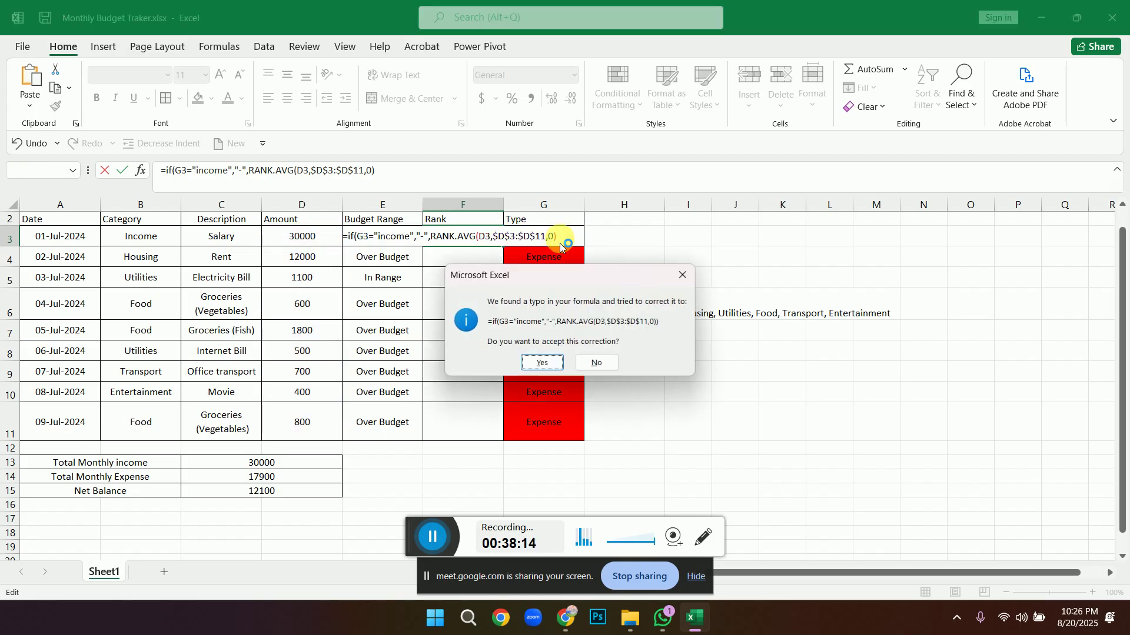
pyautogui.click(535, 363)
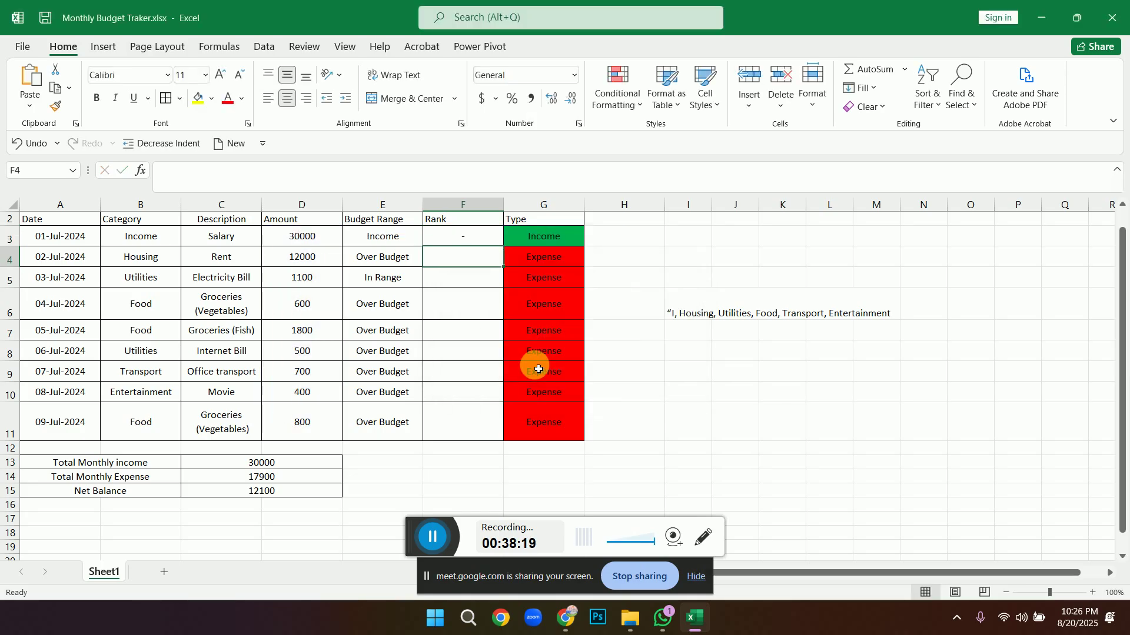
# Fill the Rank formula from F3 down through F11.
pyautogui.moveTo(565, 236); pyautogui.dragTo(486, 246)
pyautogui.click(482, 242)
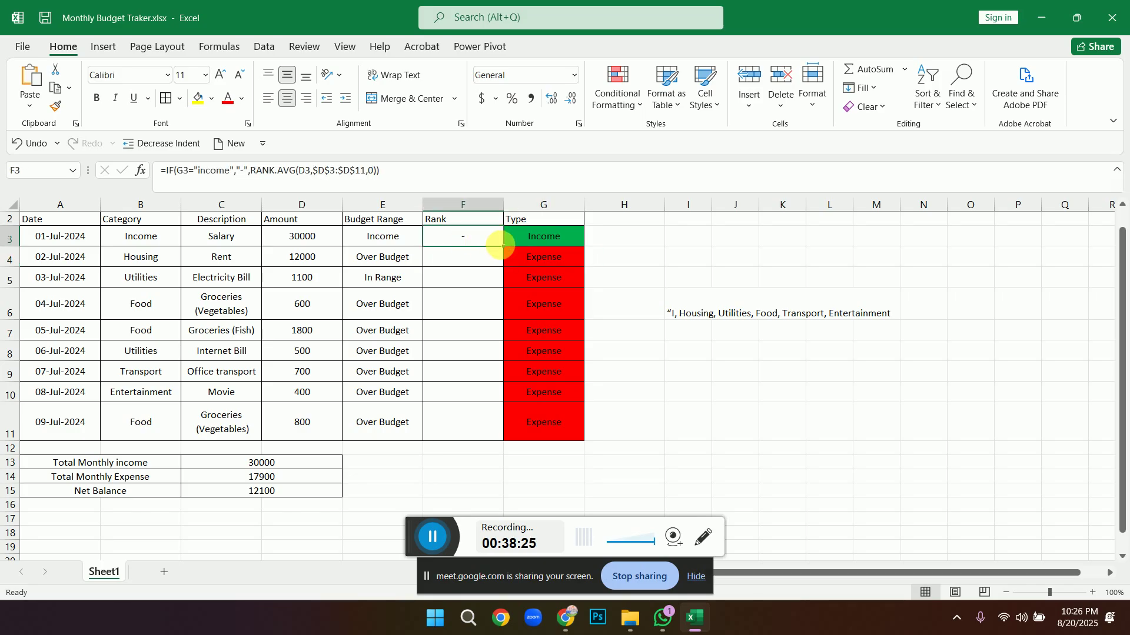
pyautogui.moveTo(508, 250); pyautogui.dragTo(504, 441)
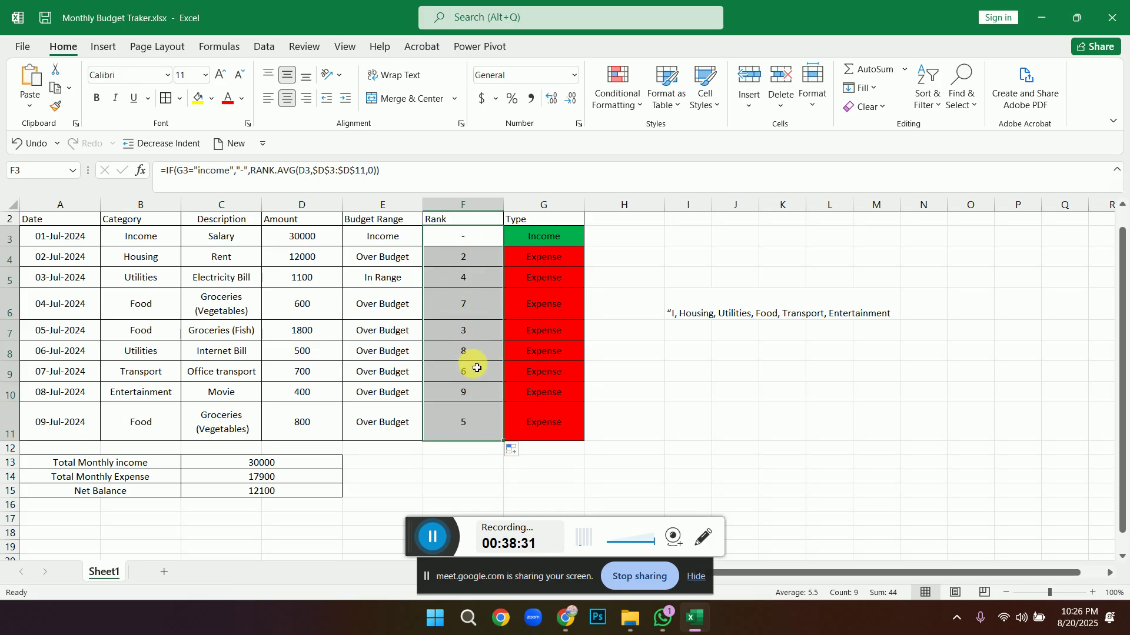
# Try to add "_" as an extra argument after the order value in F3's RANK.AVG function.
pyautogui.click(377, 182)
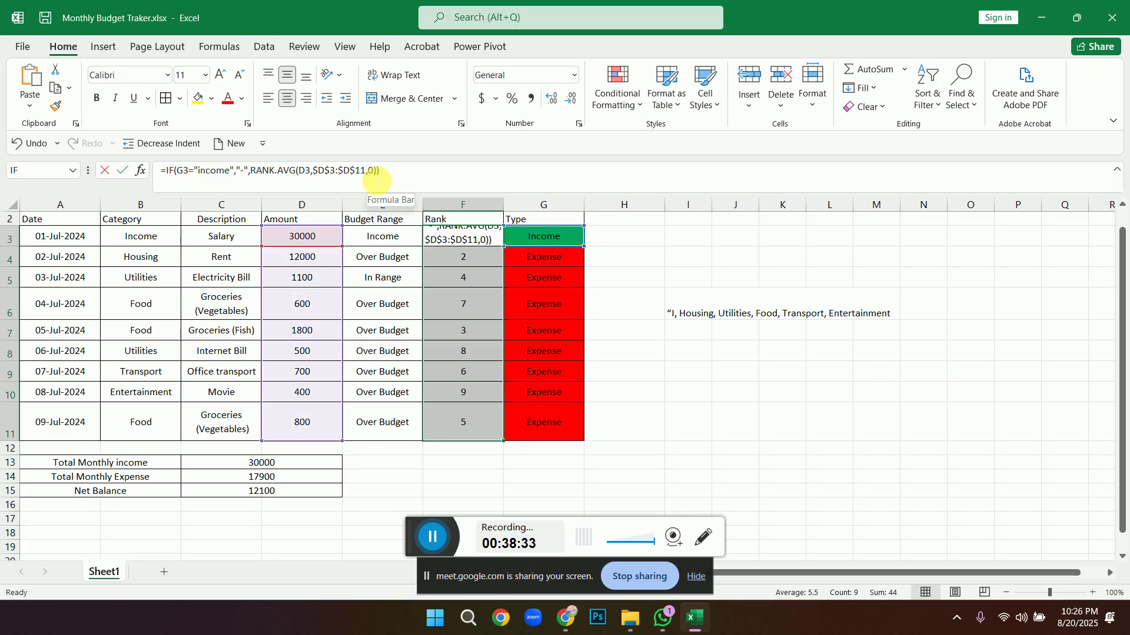
pyautogui.write(',"_')
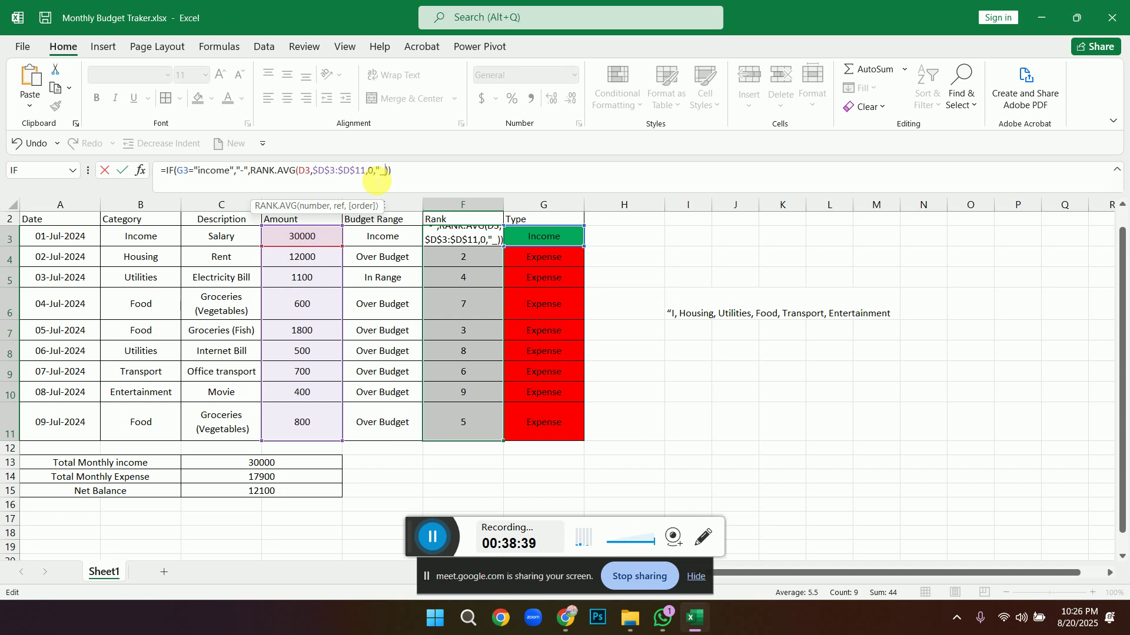
pyautogui.write('"')
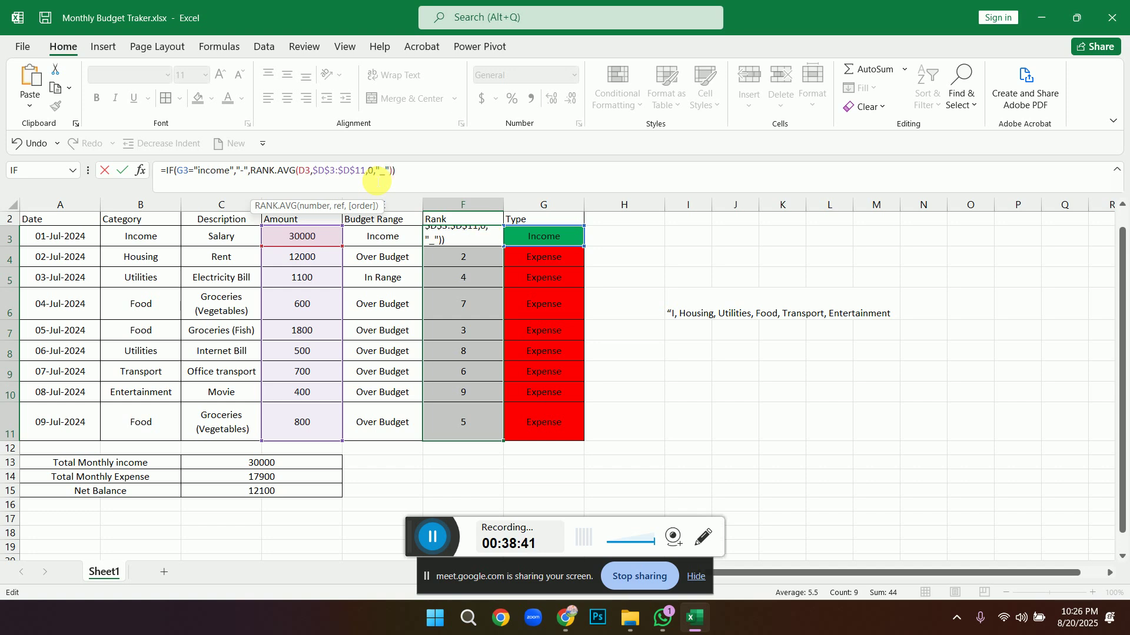
pyautogui.press('Return')
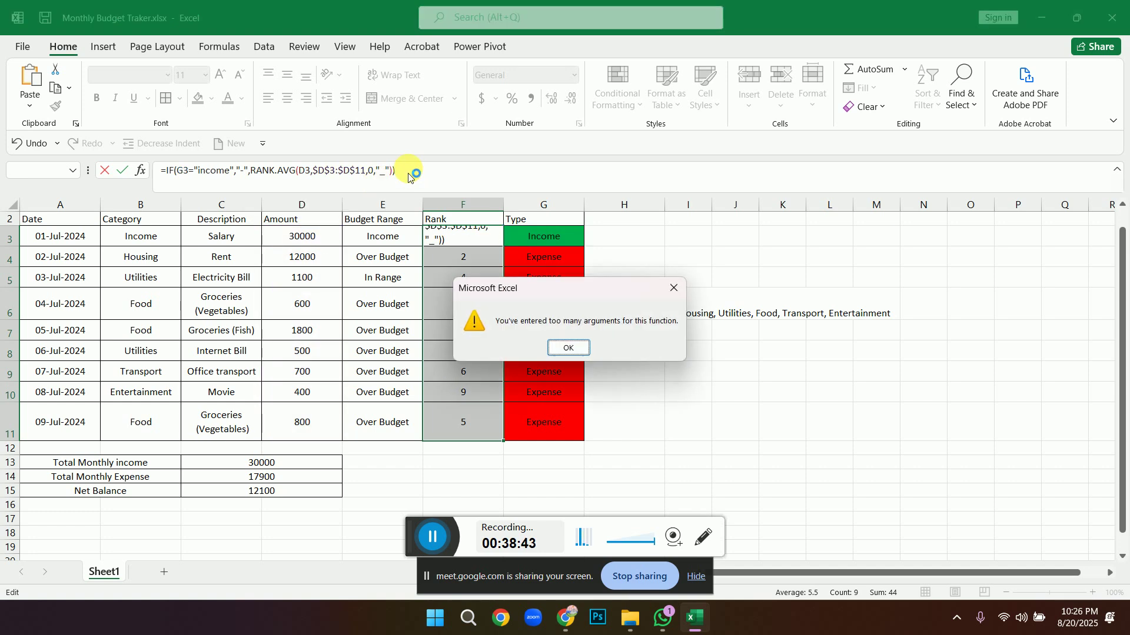
pyautogui.click(569, 347)
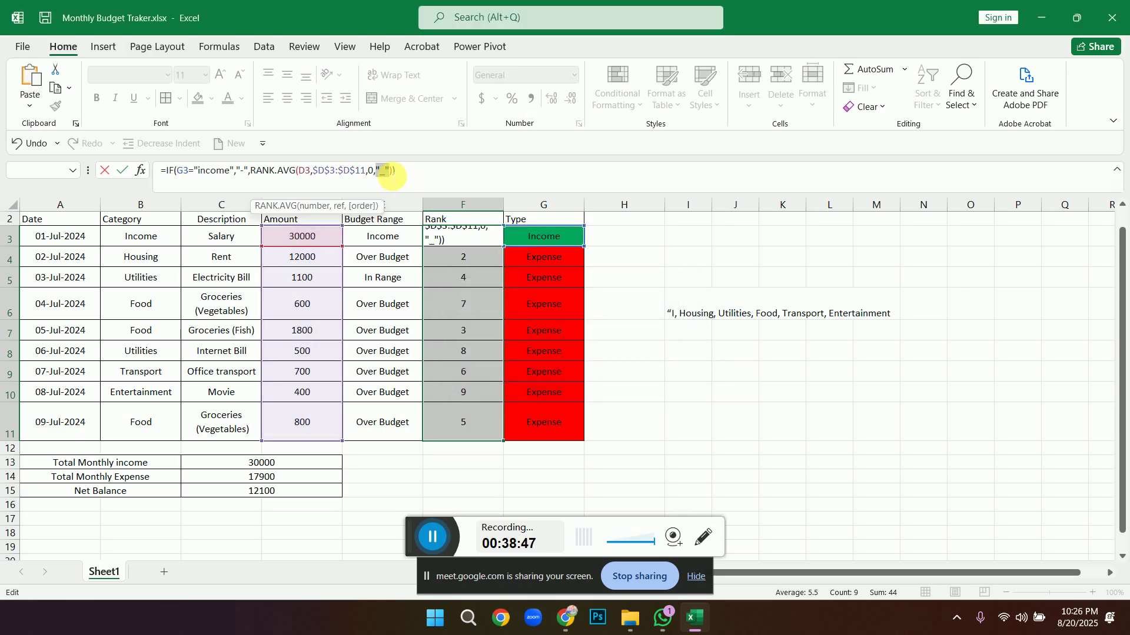
# Remove the extra "_" argument from the F3 formula and commit it again.
pyautogui.click(391, 172)
pyautogui.press('BackSpace')
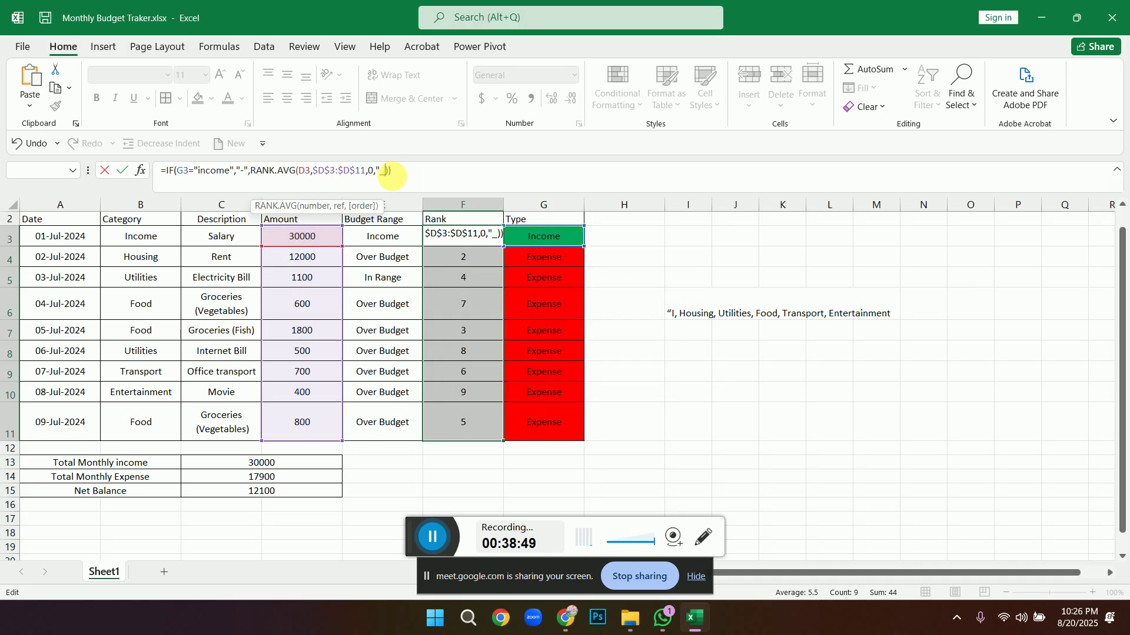
pyautogui.press('BackSpace')
pyautogui.press('BackSpace')
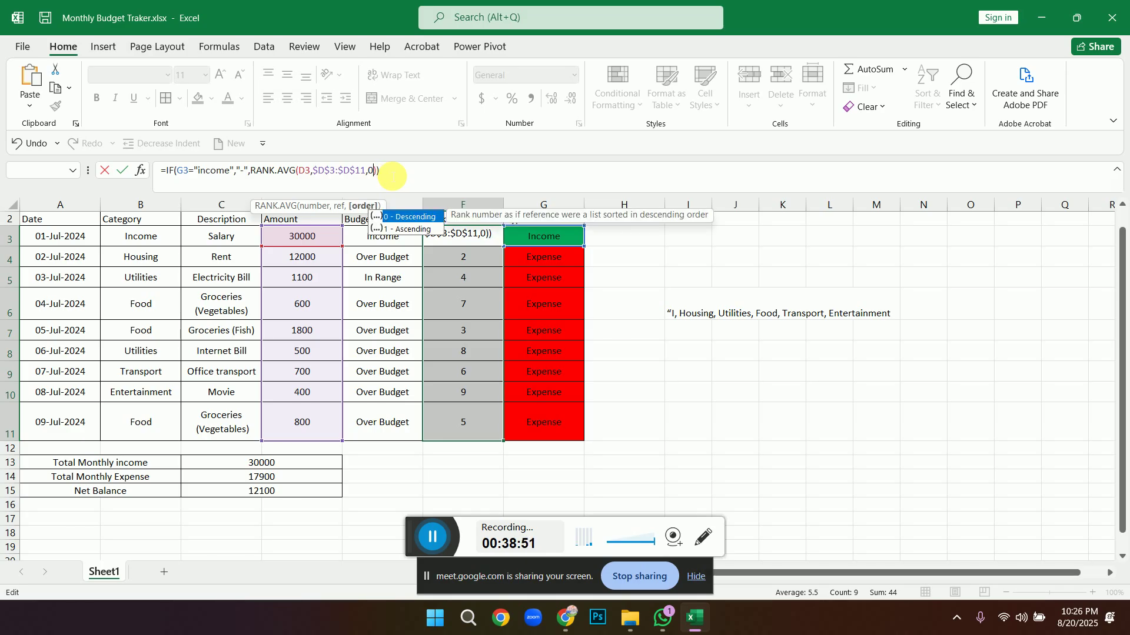
pyautogui.press('Return')
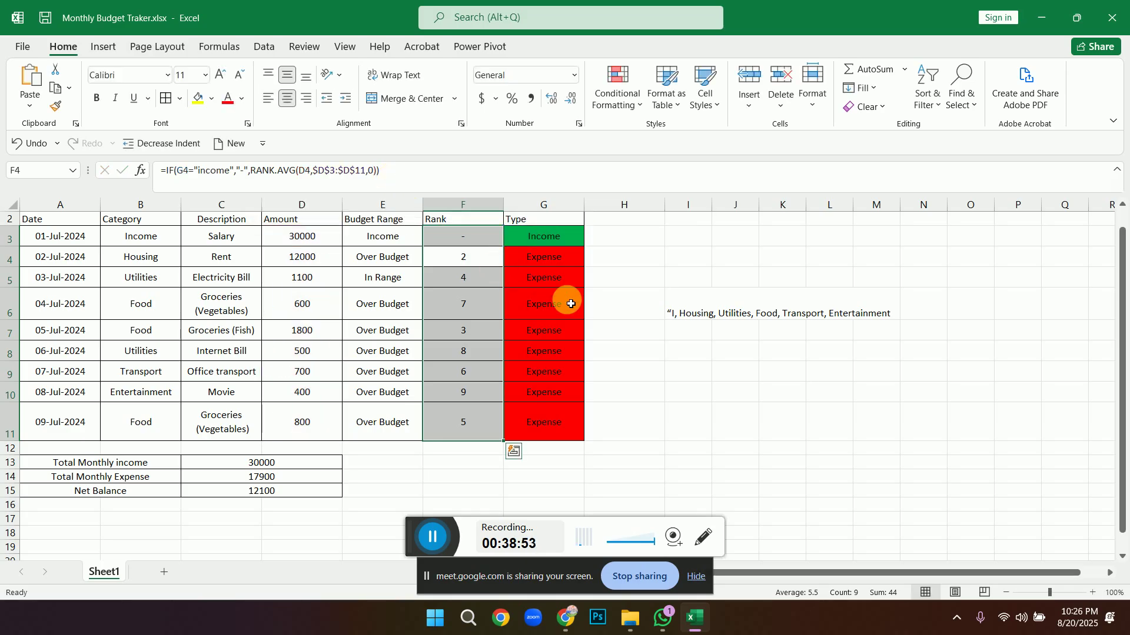
# Review the Rank formulas in F4 and F3 against the ranked amounts.
pyautogui.click(615, 339)
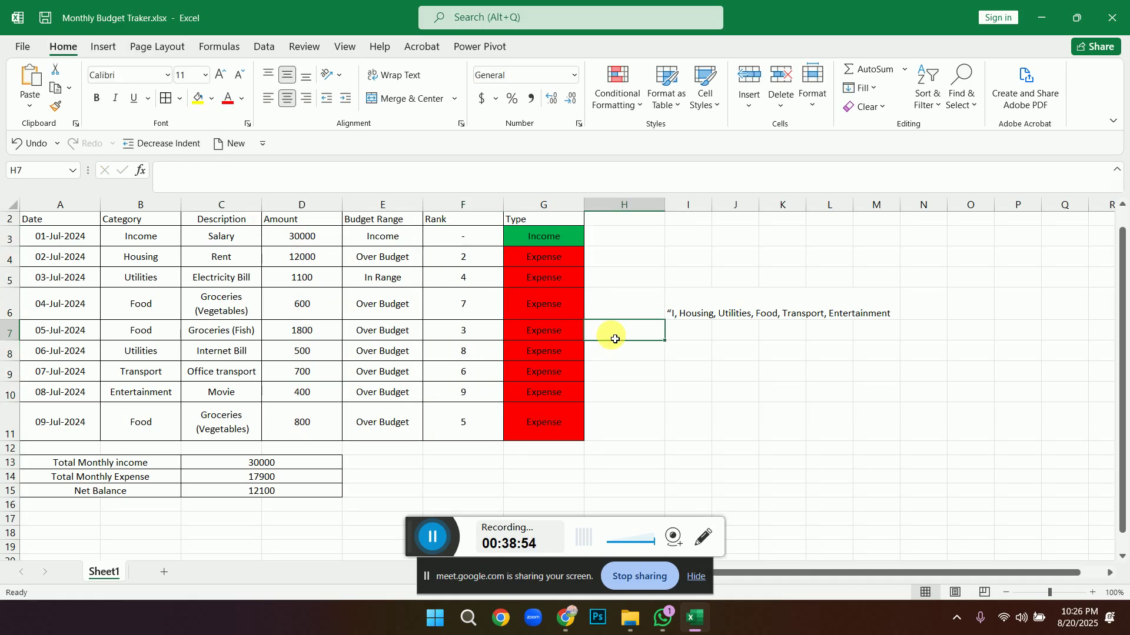
pyautogui.click(480, 258)
pyautogui.click(473, 240)
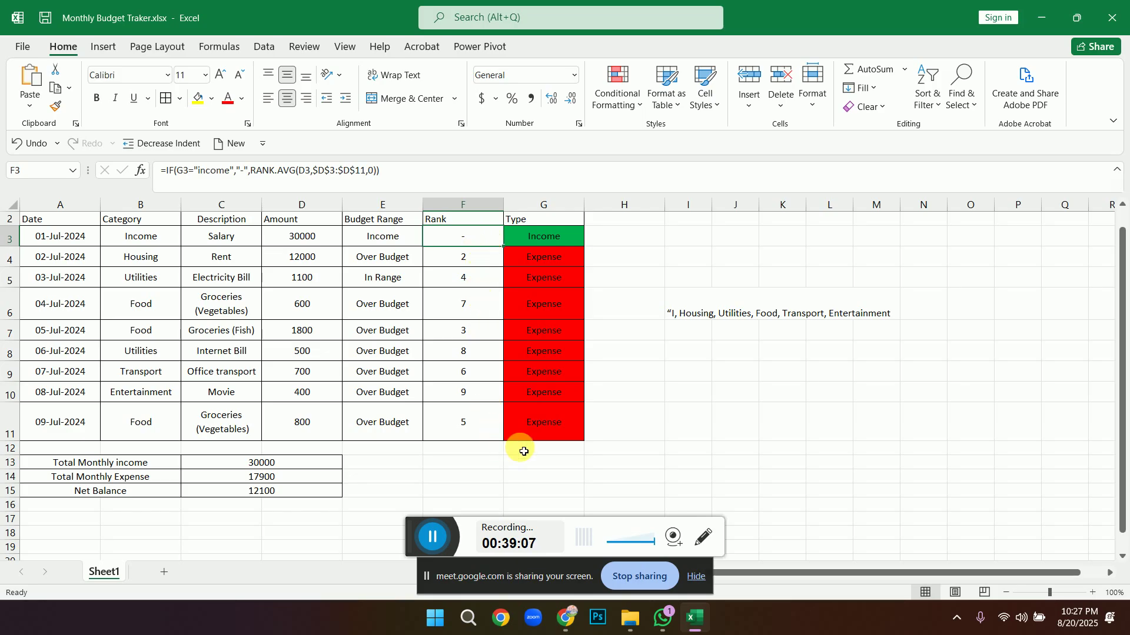
pyautogui.click(647, 420)
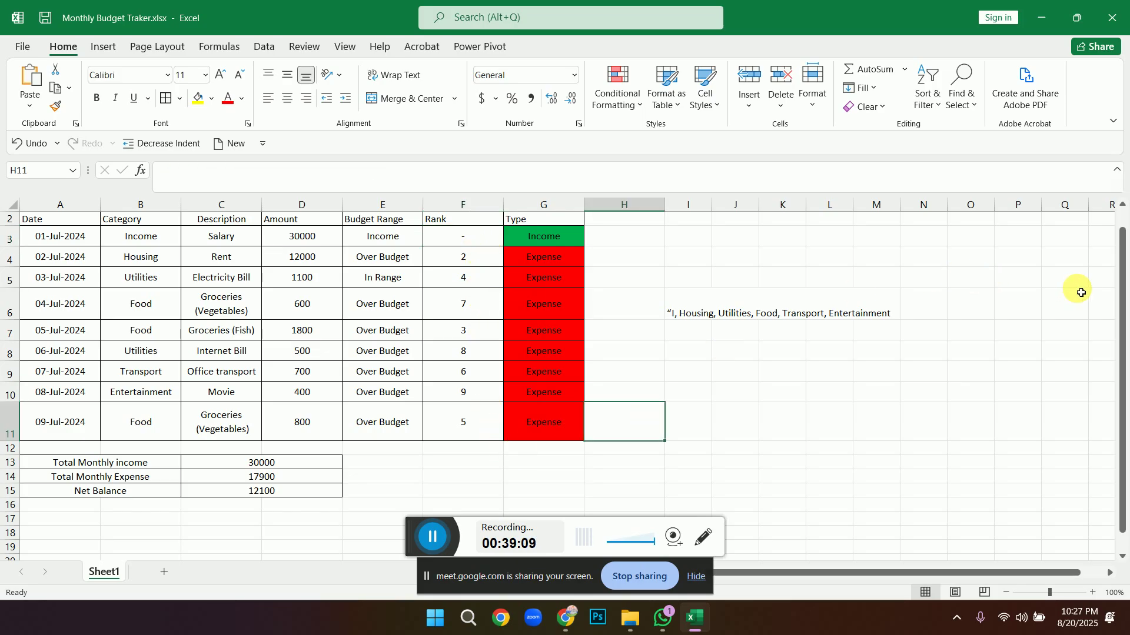
pyautogui.click(440, 533)
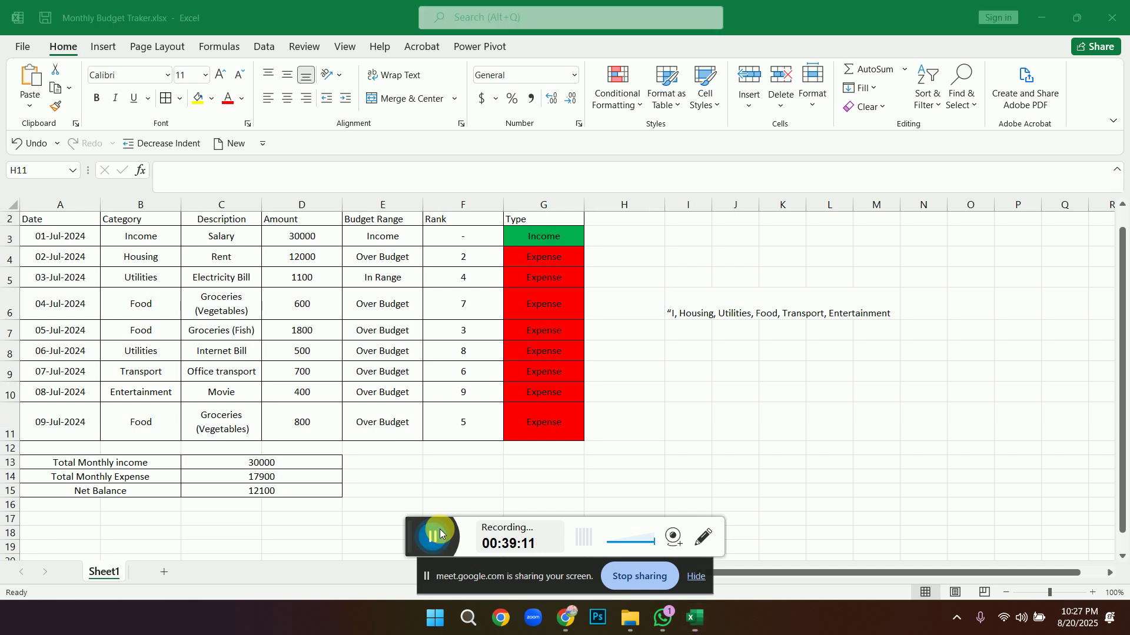
pyautogui.scroll(-1, 576, 485)
pyautogui.click(688, 491)
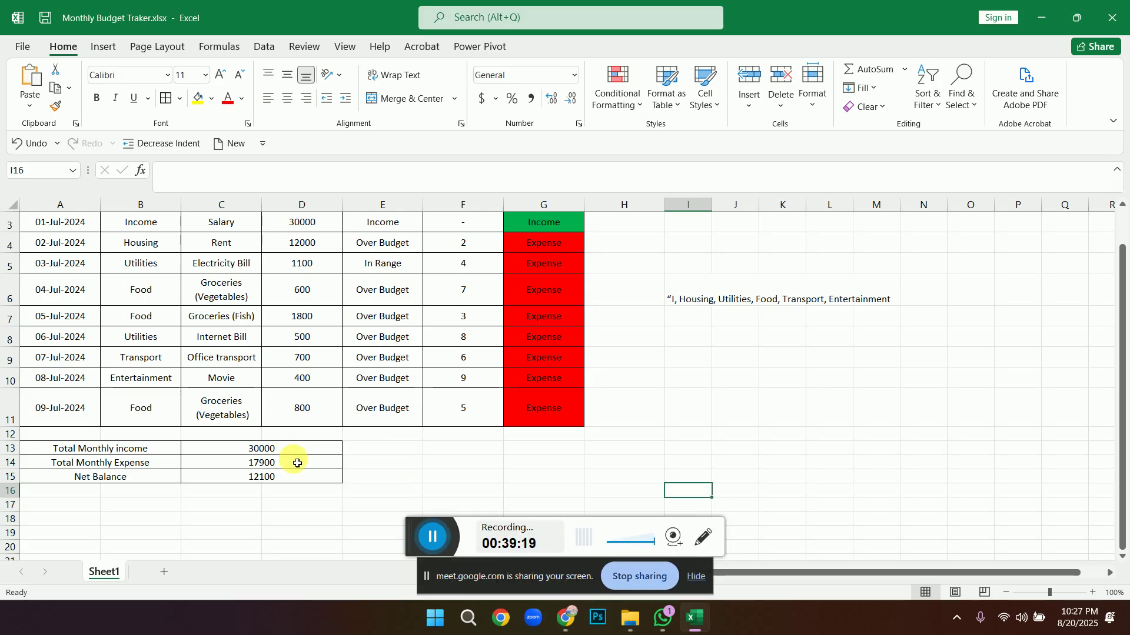
# Switch to Job-222.pdf in Chrome, read the Lookup requirement and its helper-table note, and view the sample on page 6.
pyautogui.click(565, 609)
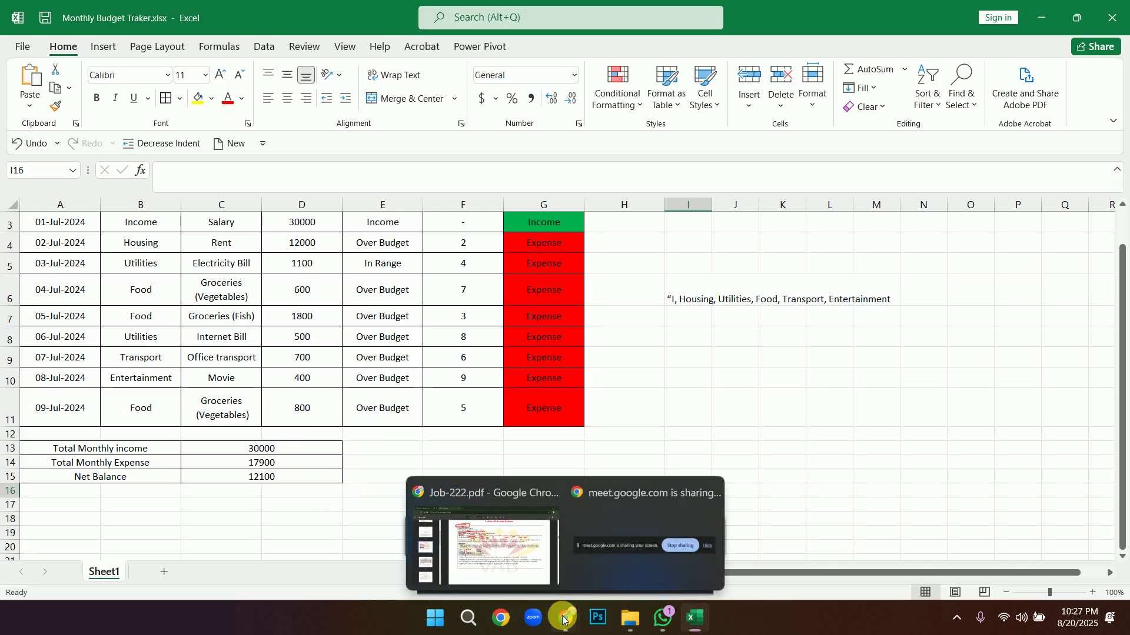
pyautogui.click(498, 549)
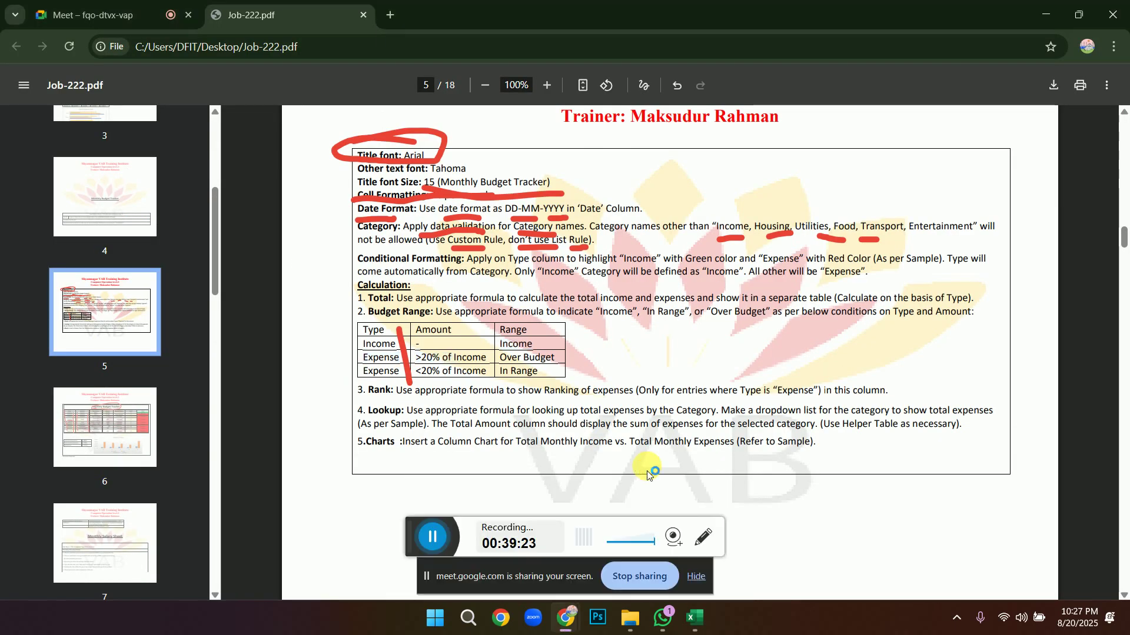
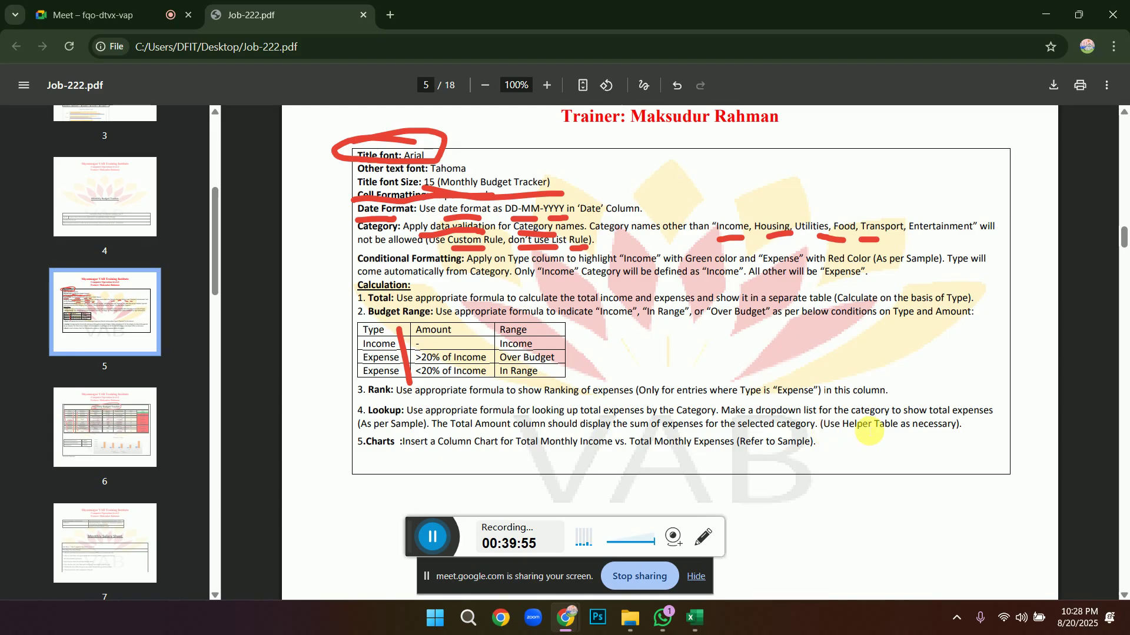
pyautogui.moveTo(821, 425); pyautogui.dragTo(955, 428)
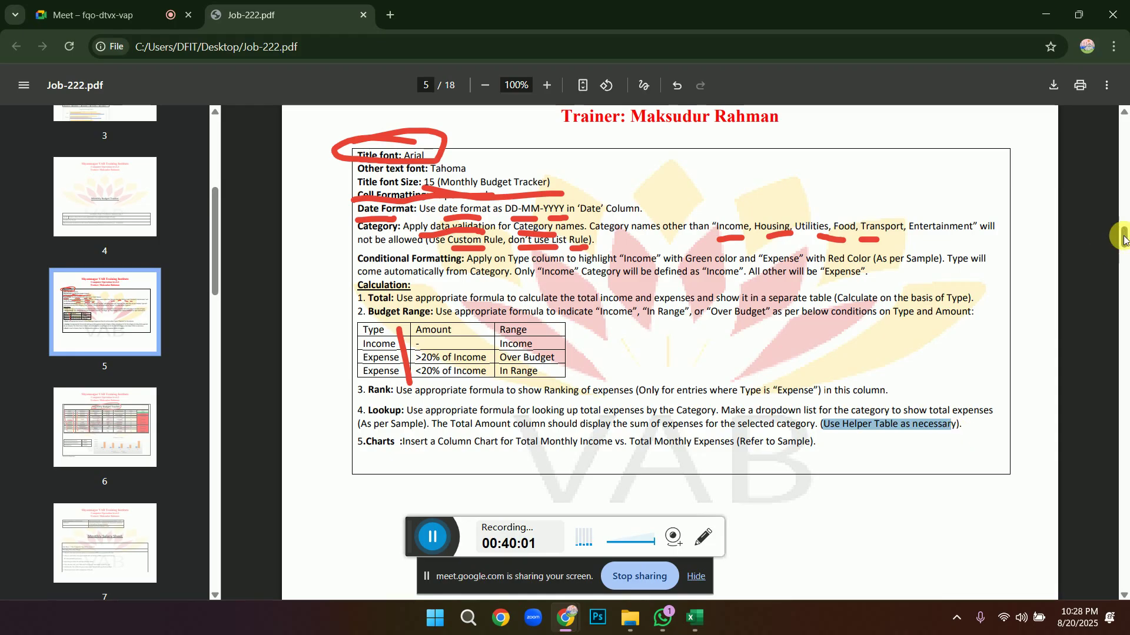
pyautogui.moveTo(1124, 233); pyautogui.dragTo(1124, 268)
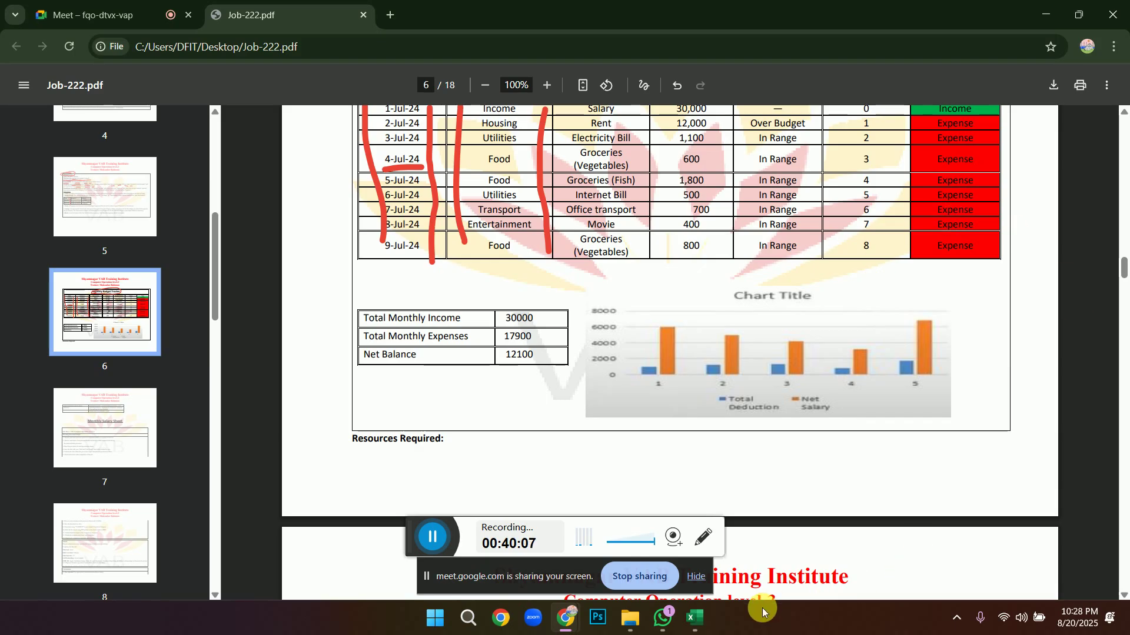
# Switch to the Excel budget workbook, merge and centre F15:G15, and enter the title "Helper Tablel For Vlookup".
pyautogui.click(693, 621)
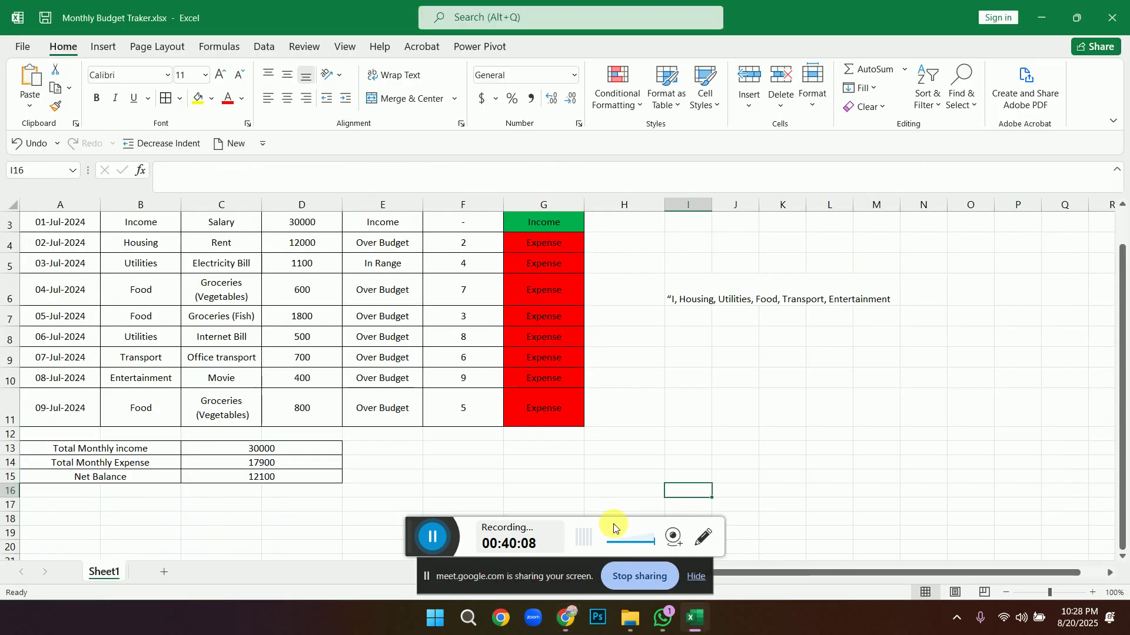
pyautogui.click(448, 491)
pyautogui.moveTo(466, 478); pyautogui.dragTo(550, 475)
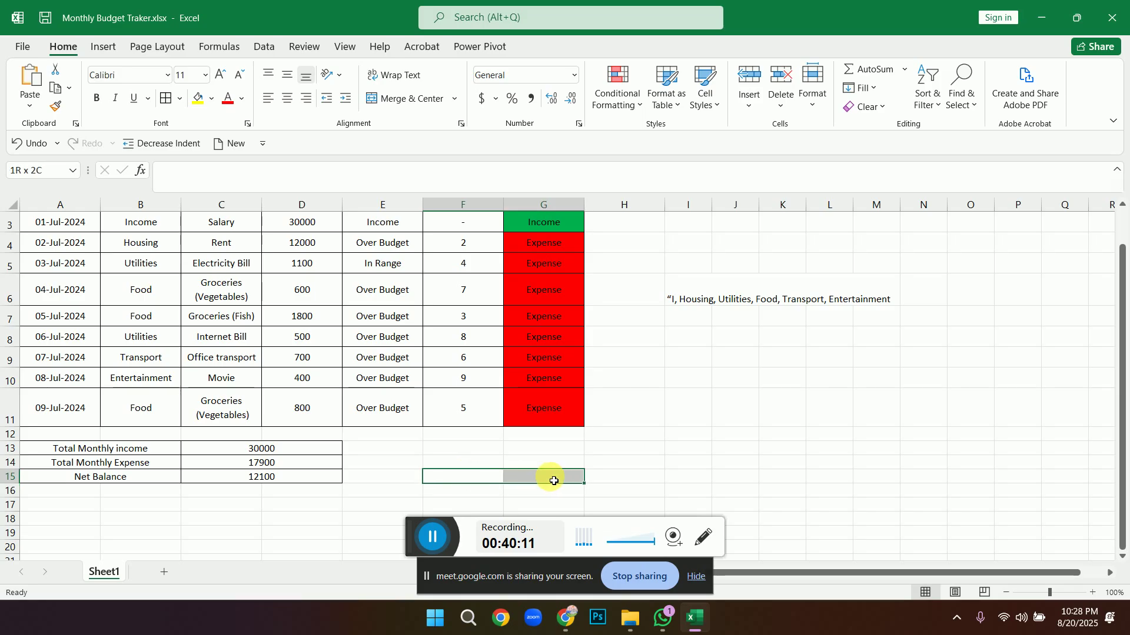
pyautogui.click(434, 100)
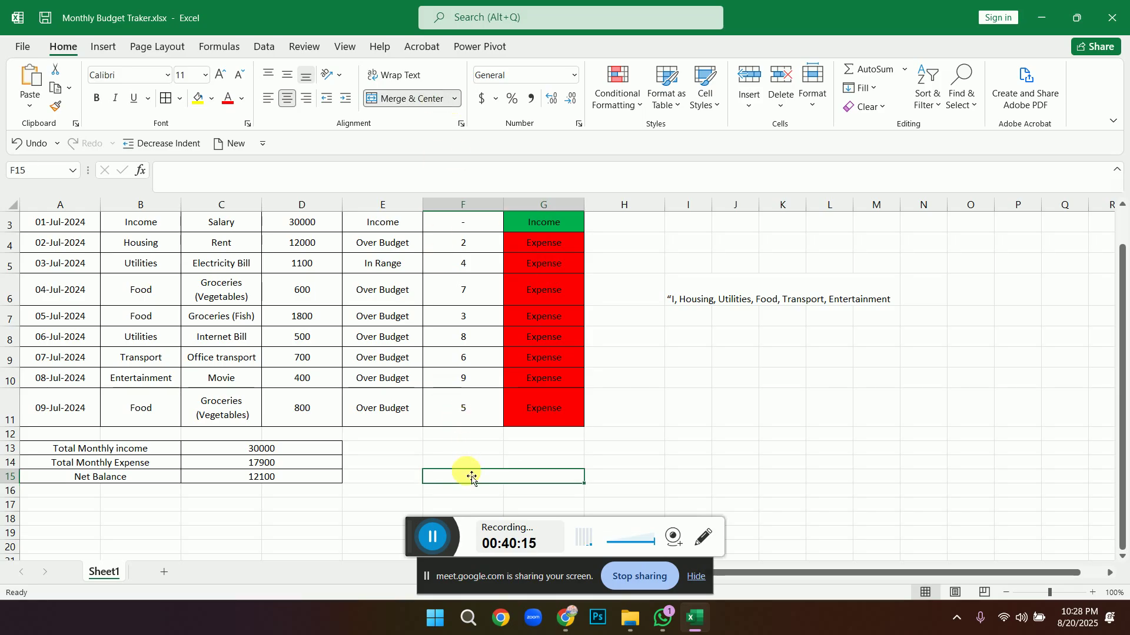
pyautogui.write('Helpe')
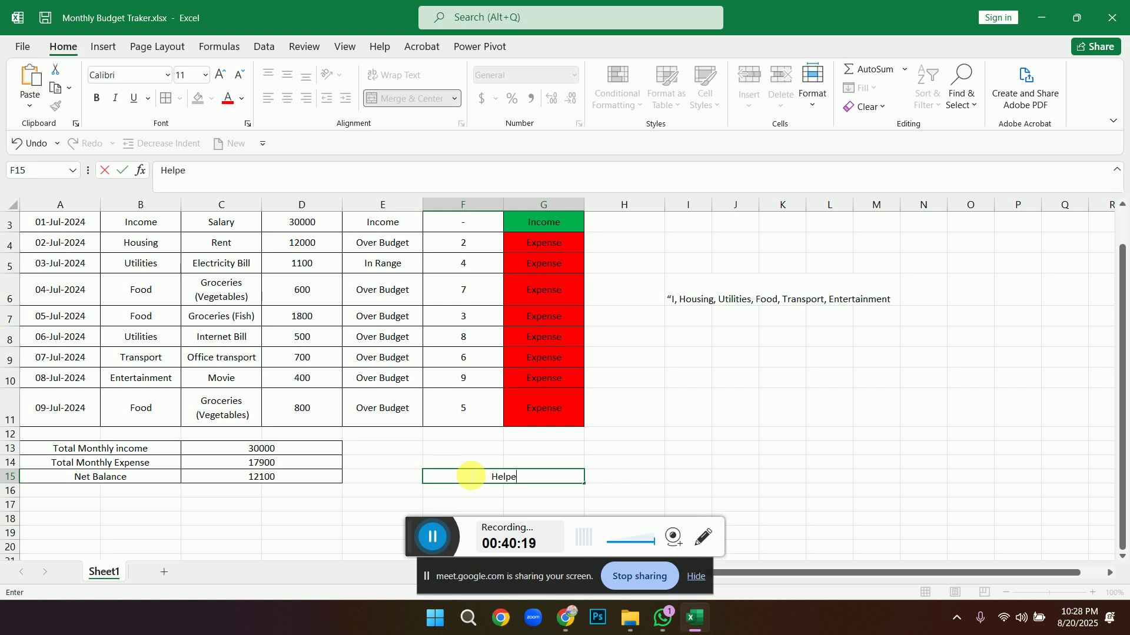
pyautogui.write('r Tablel F')
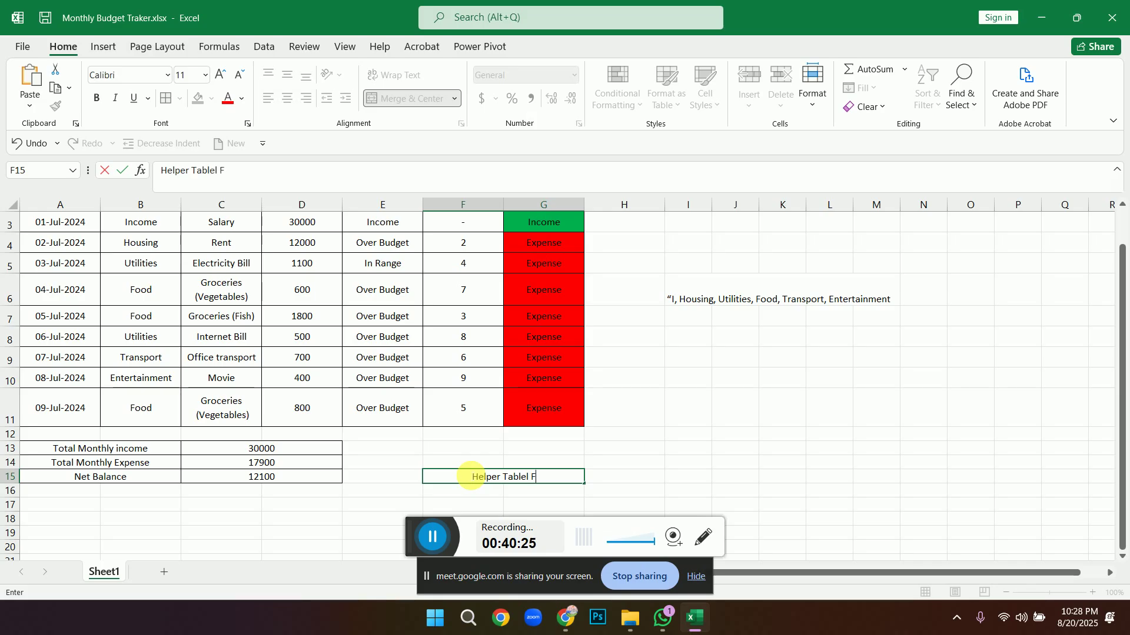
pyautogui.write('or Vlookup')
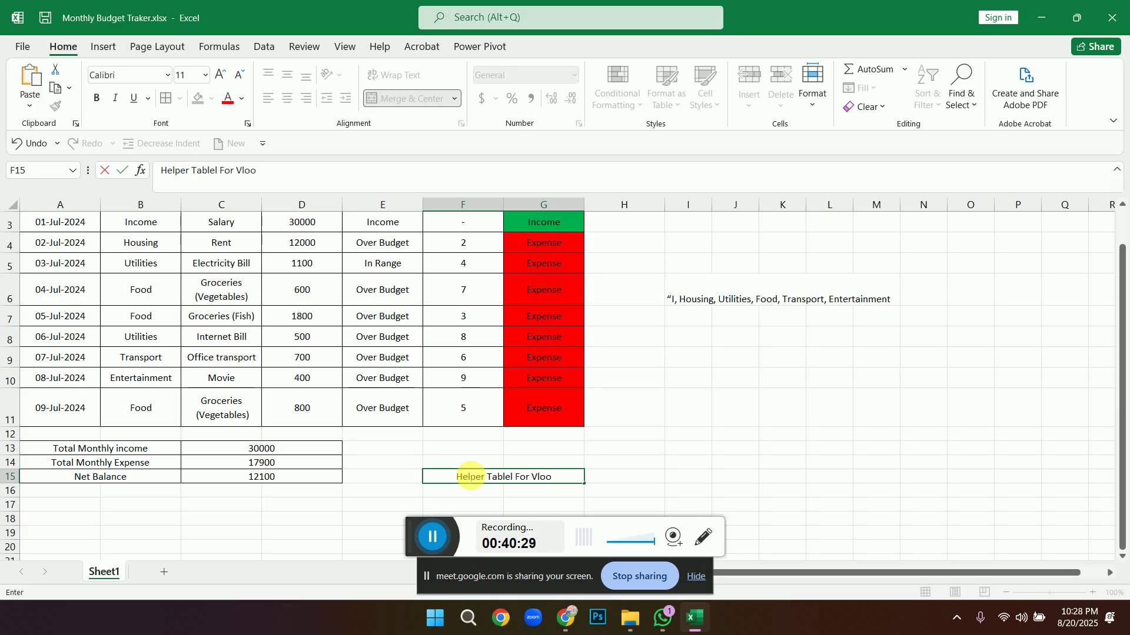
pyautogui.click(626, 476)
pyautogui.click(453, 494)
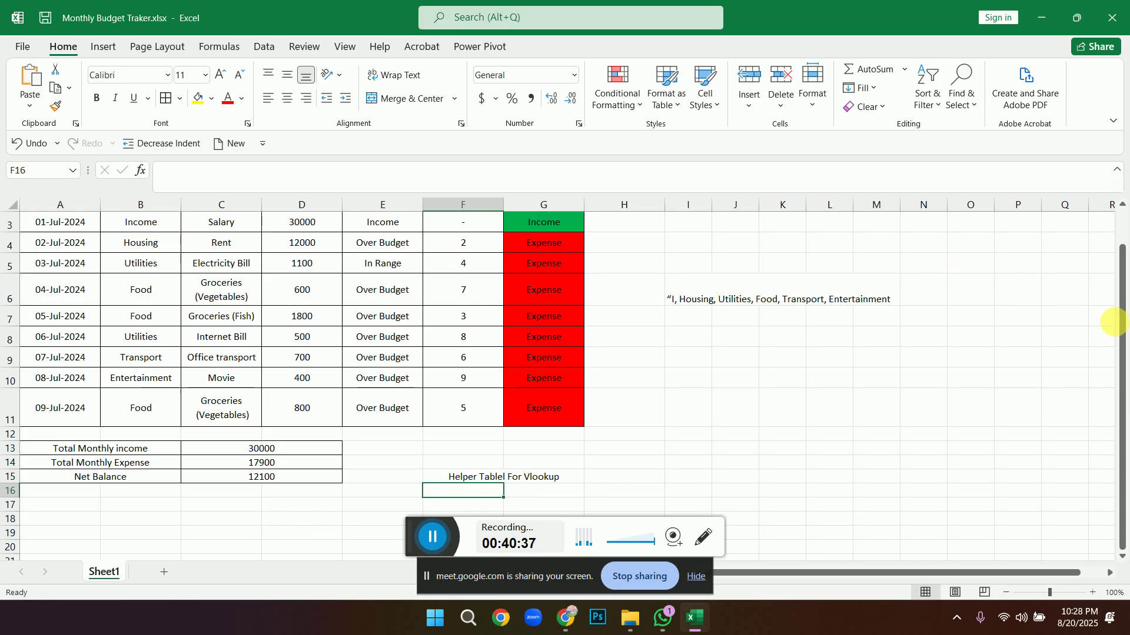
# Switch to Job-222.pdf in Chrome and reread the Lookup requirement on page 5 about the Category and Total Amount column.
pyautogui.moveTo(1121, 333); pyautogui.dragTo(1120, 294)
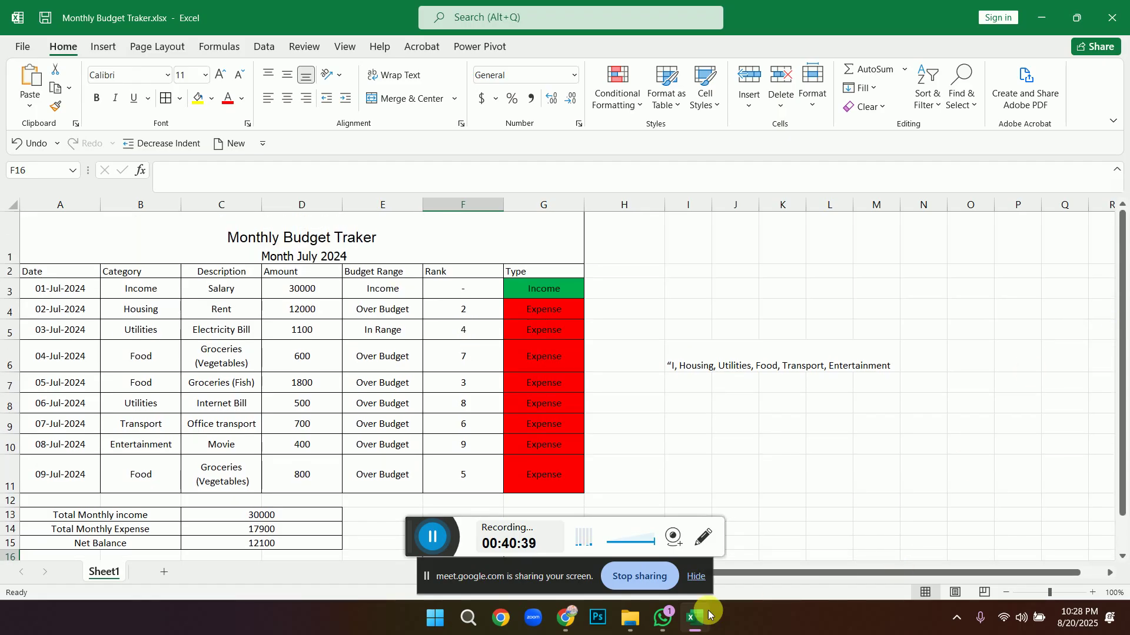
pyautogui.moveTo(559, 621)
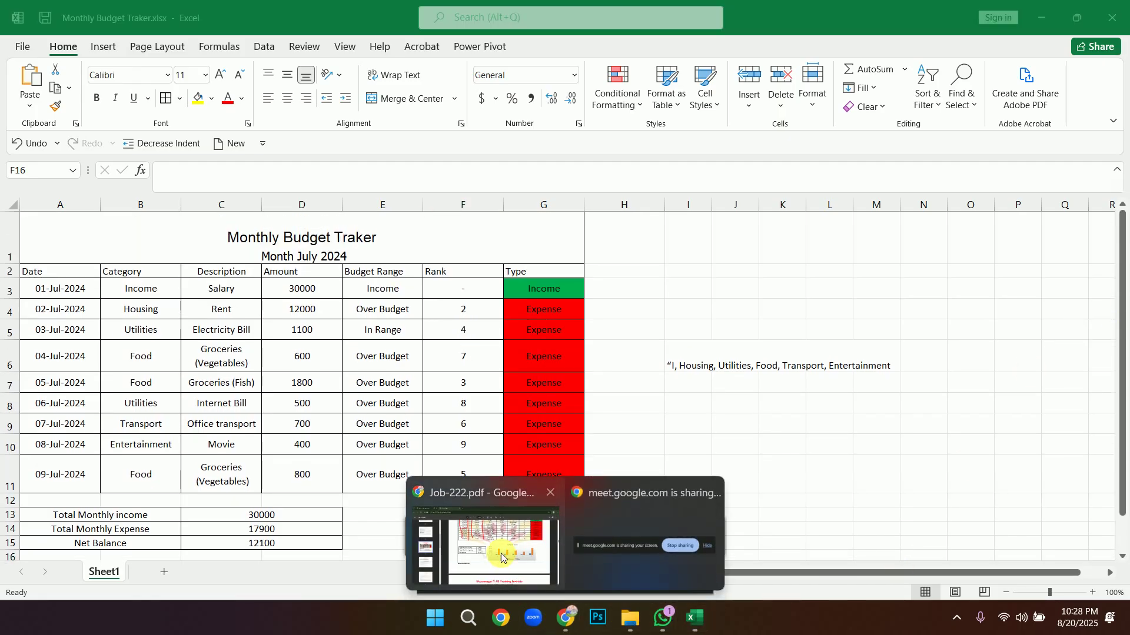
pyautogui.click(494, 553)
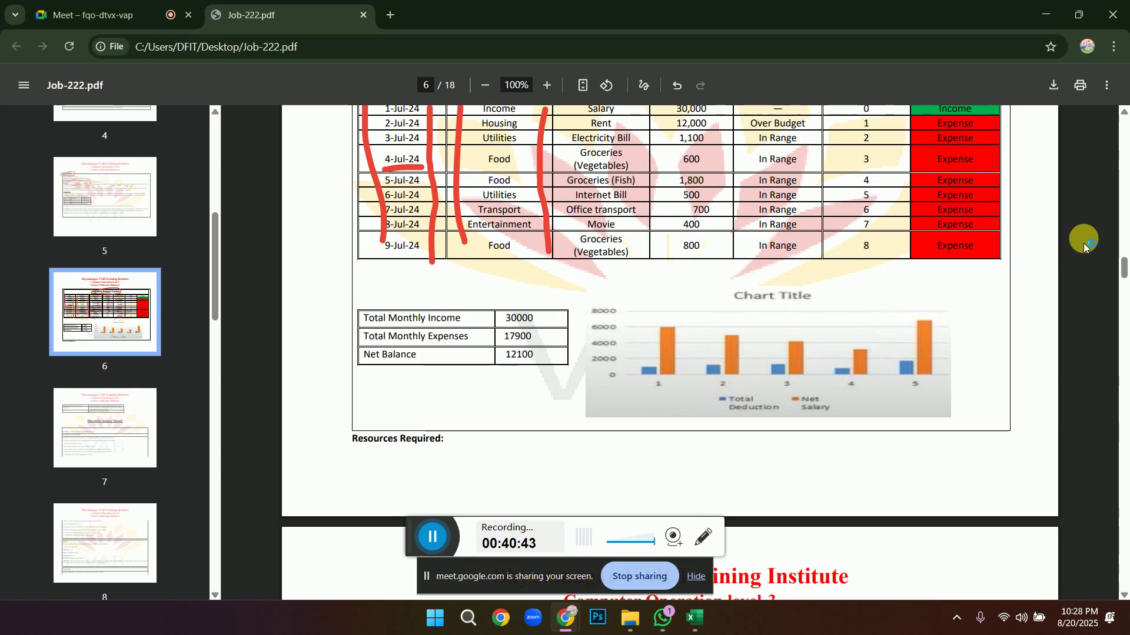
pyautogui.moveTo(1120, 269); pyautogui.dragTo(1121, 241)
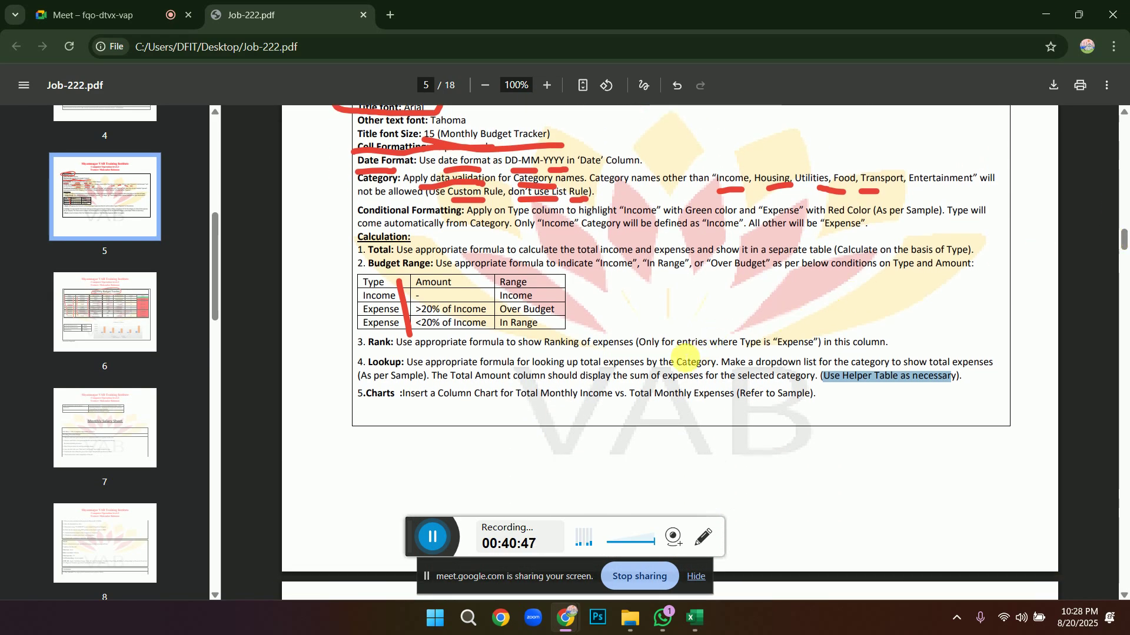
pyautogui.moveTo(669, 362); pyautogui.dragTo(720, 363)
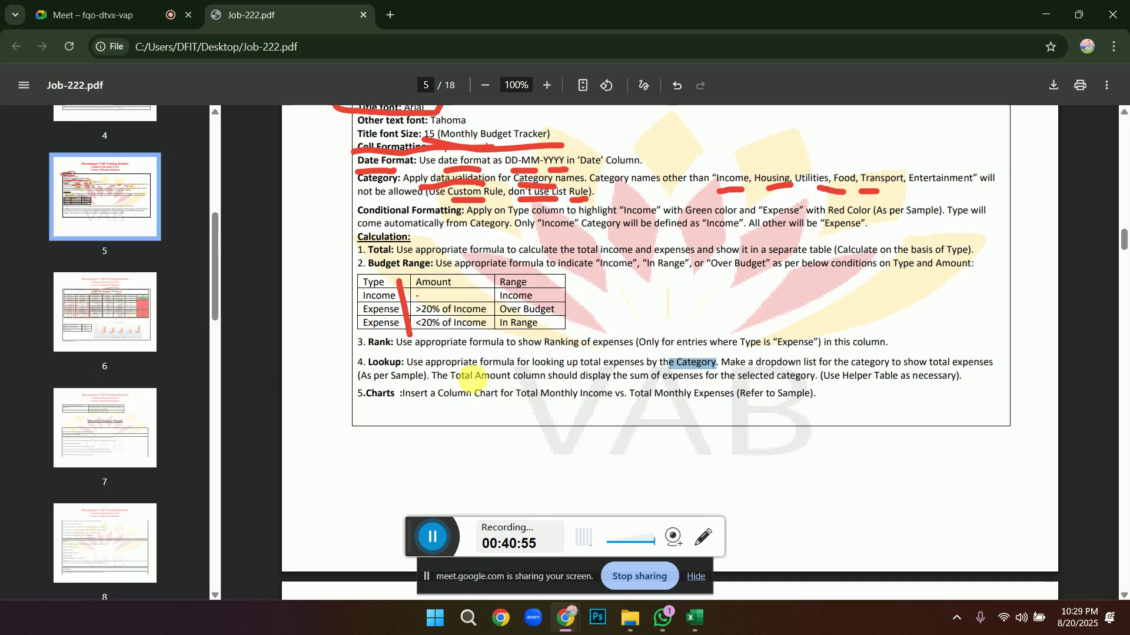
pyautogui.moveTo(474, 377); pyautogui.dragTo(529, 385)
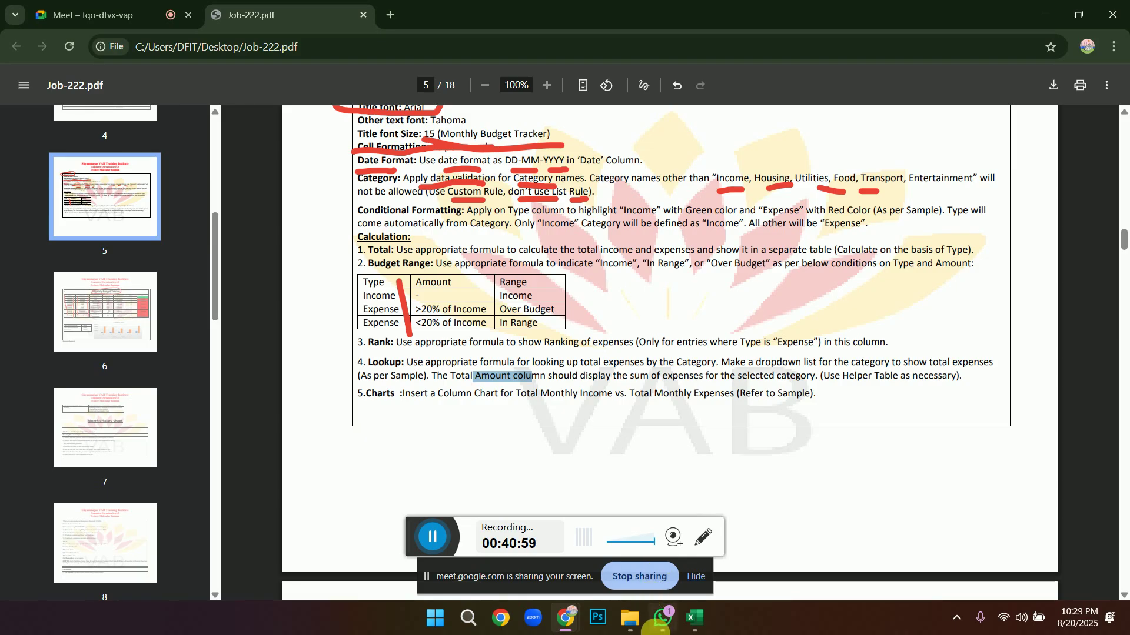
# Return to the Excel workbook and enter the helper table headers "Category" in F16 and "Amount" in G16.
pyautogui.click(690, 625)
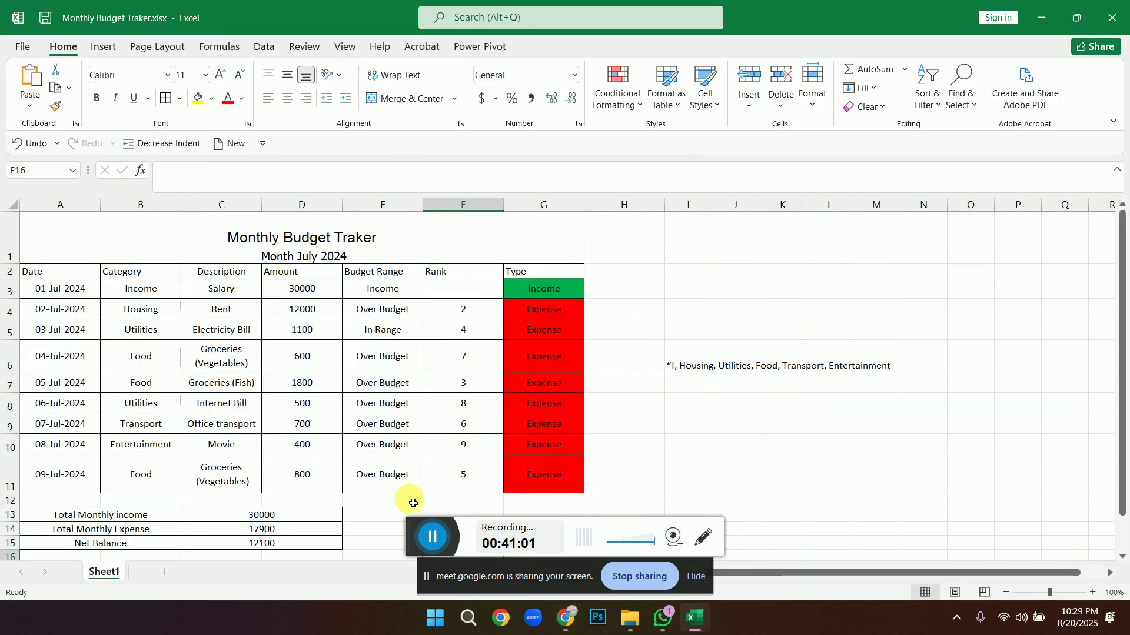
pyautogui.click(625, 493)
pyautogui.press('Down')
pyautogui.press('Down')
pyautogui.press('Down')
pyautogui.press('Down')
pyautogui.press('Down')
pyautogui.press('Down')
pyautogui.press('Down')
pyautogui.press('Down')
pyautogui.press('Down')
pyautogui.press('Down')
pyautogui.press('Down')
pyautogui.press('Down')
pyautogui.press('Down')
pyautogui.press('Down')
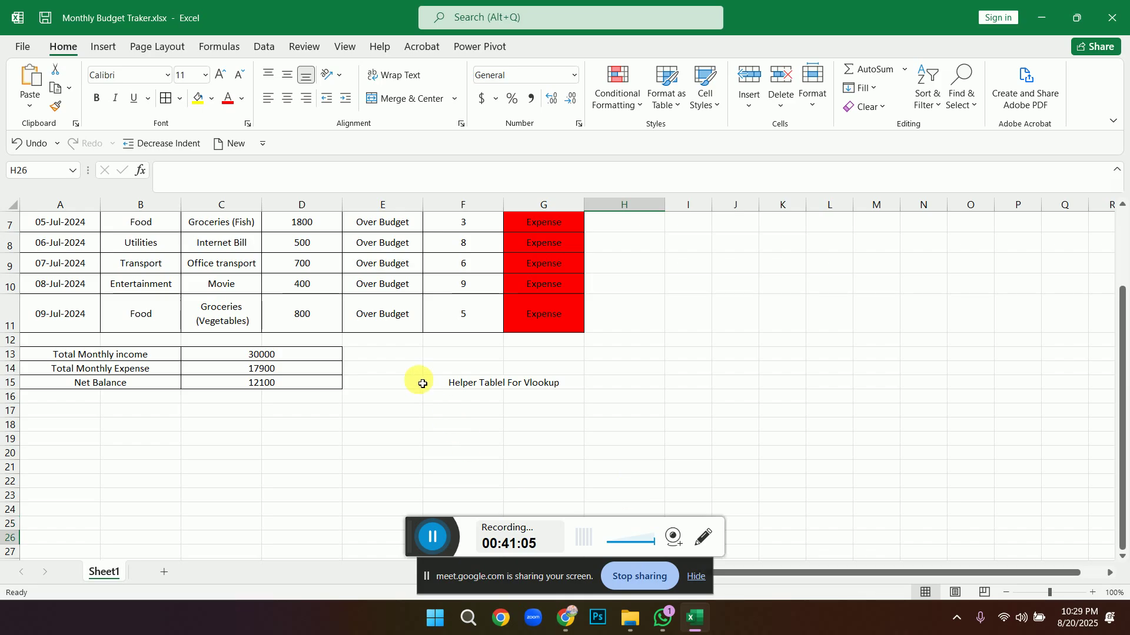
pyautogui.click(446, 400)
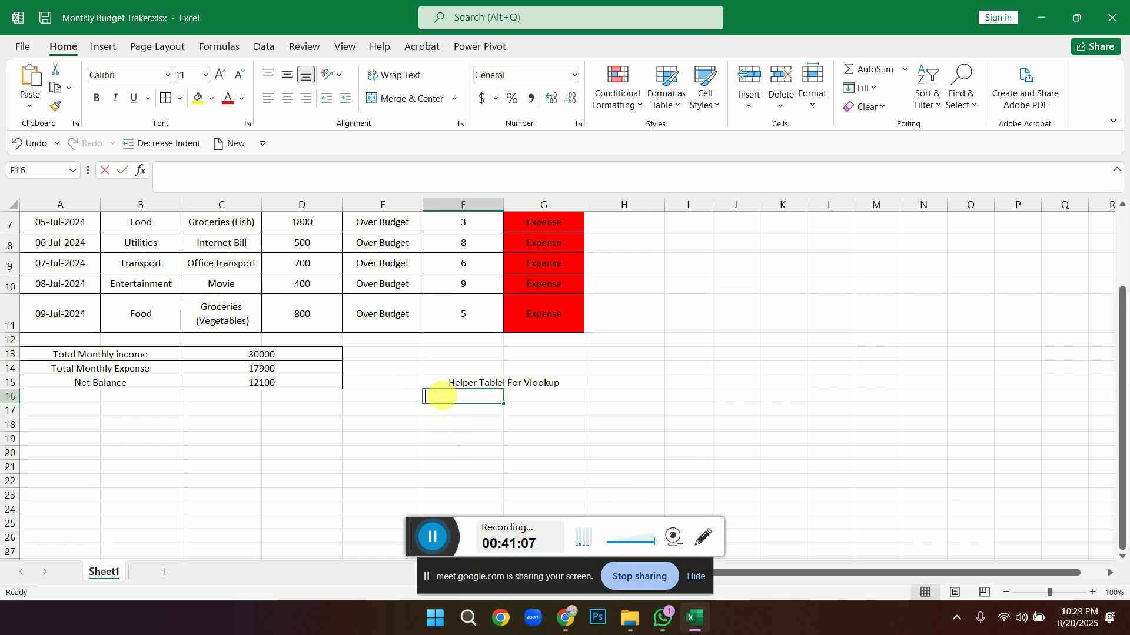
pyautogui.write('Catagory')
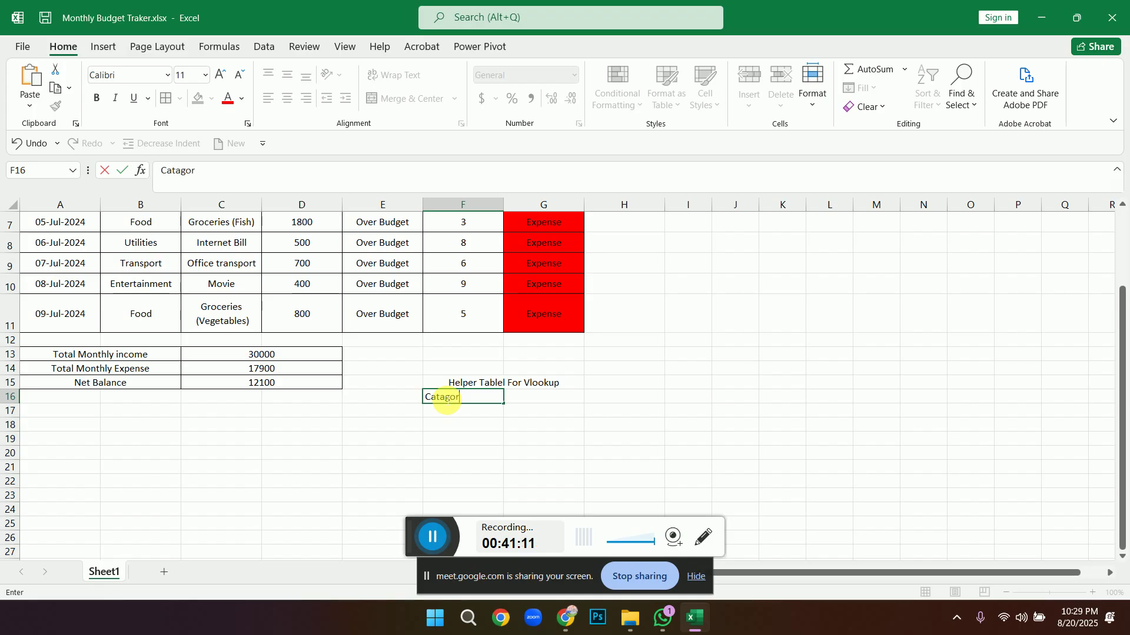
pyautogui.click(520, 401)
pyautogui.write('Amount')
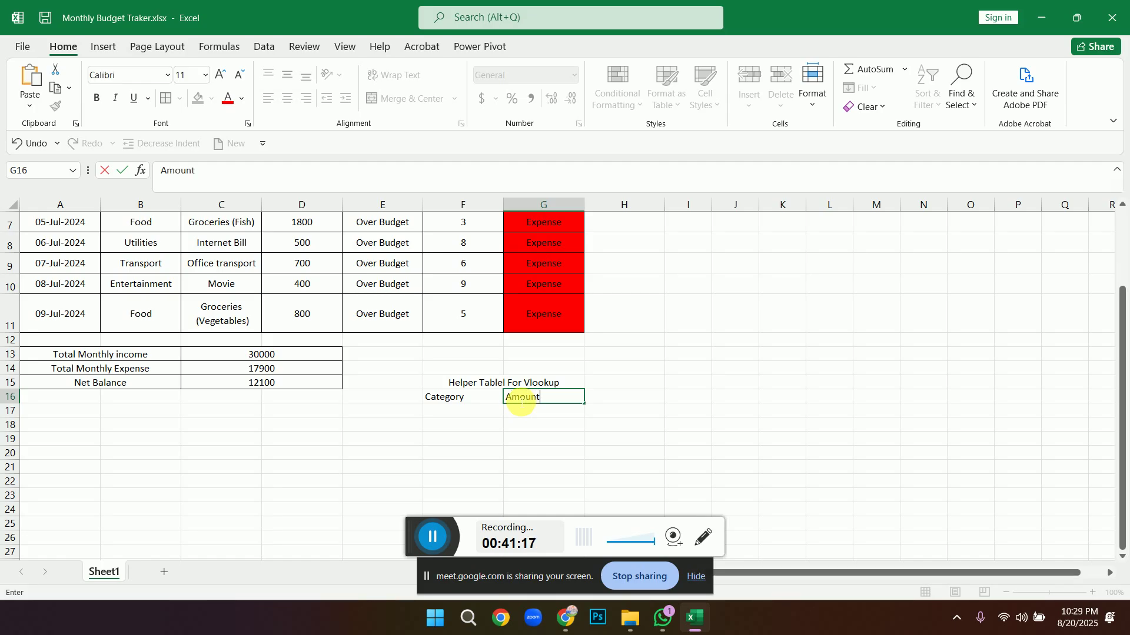
pyautogui.click(590, 423)
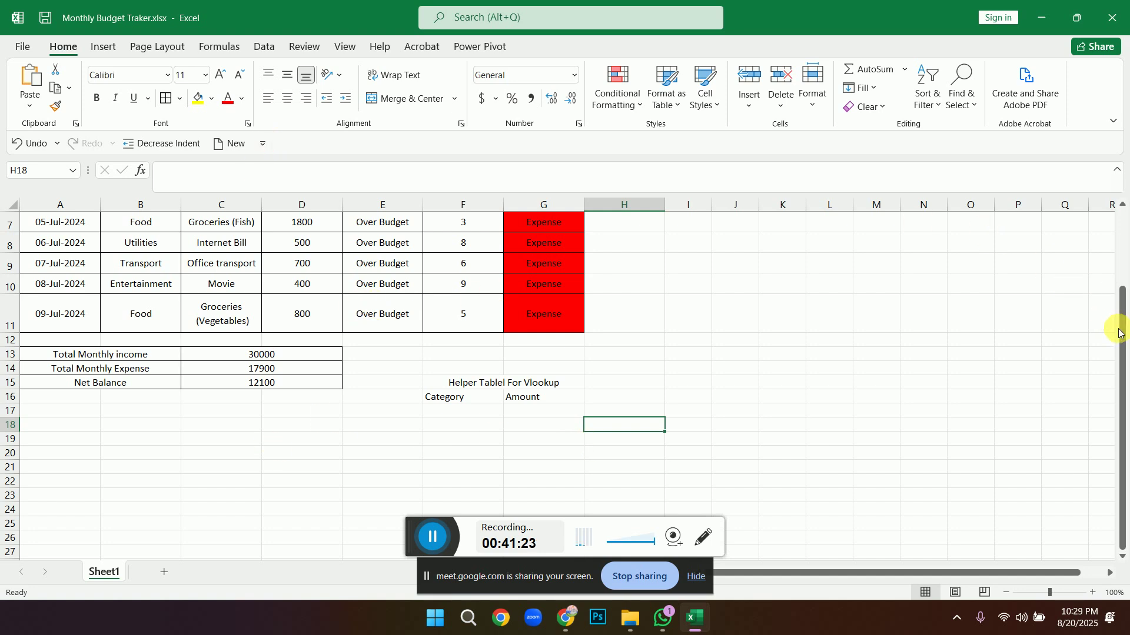
# Copy the category entries in B3:B11 and paste them into the empty cells starting at E21.
pyautogui.moveTo(1124, 338); pyautogui.dragTo(1125, 278)
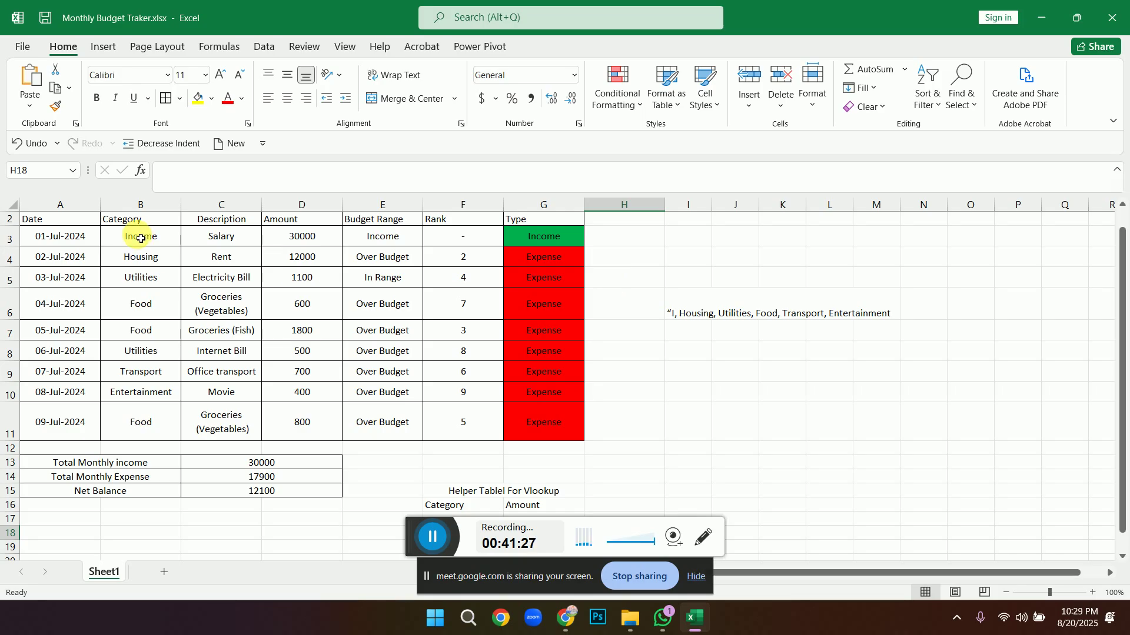
pyautogui.click(140, 238)
pyautogui.moveTo(141, 238); pyautogui.dragTo(158, 433)
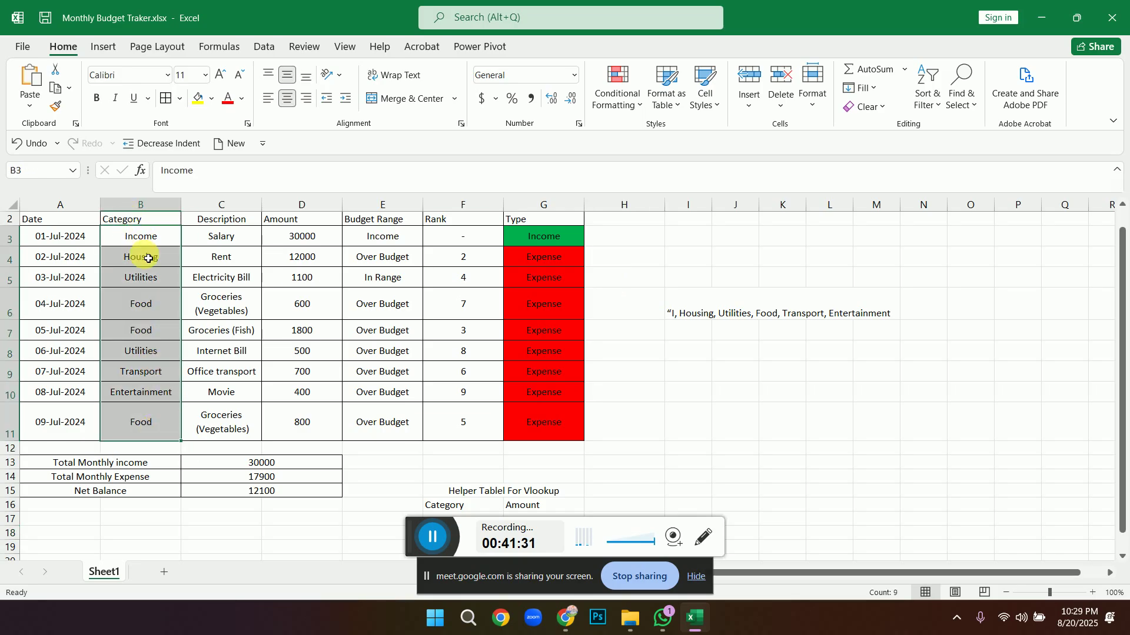
pyautogui.hotkey('ctrl', 'c')
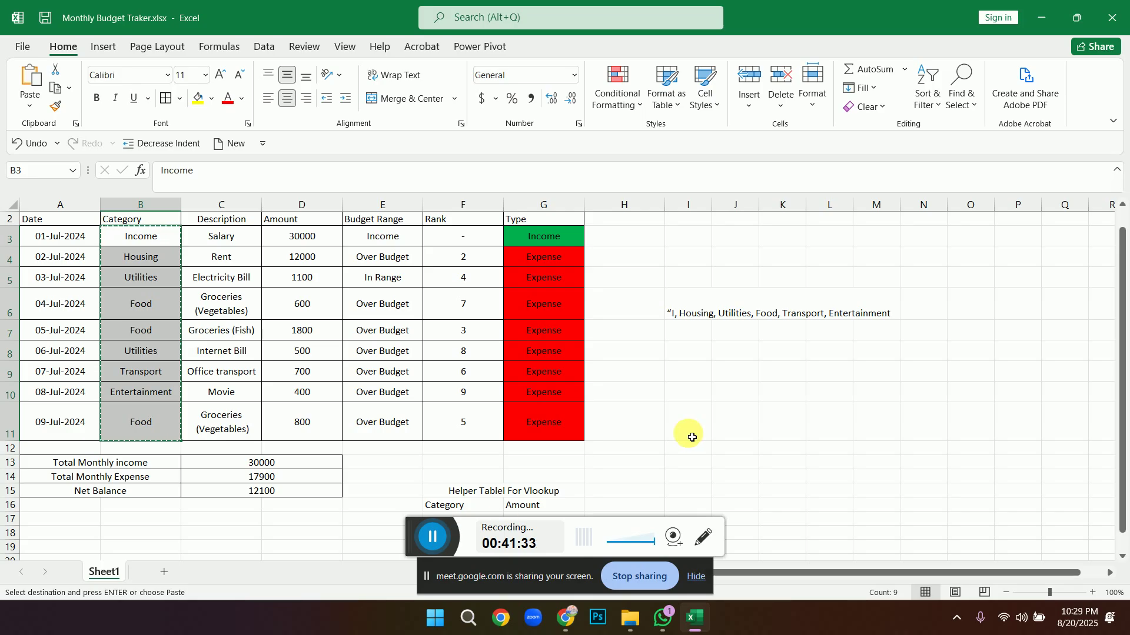
pyautogui.click(367, 549)
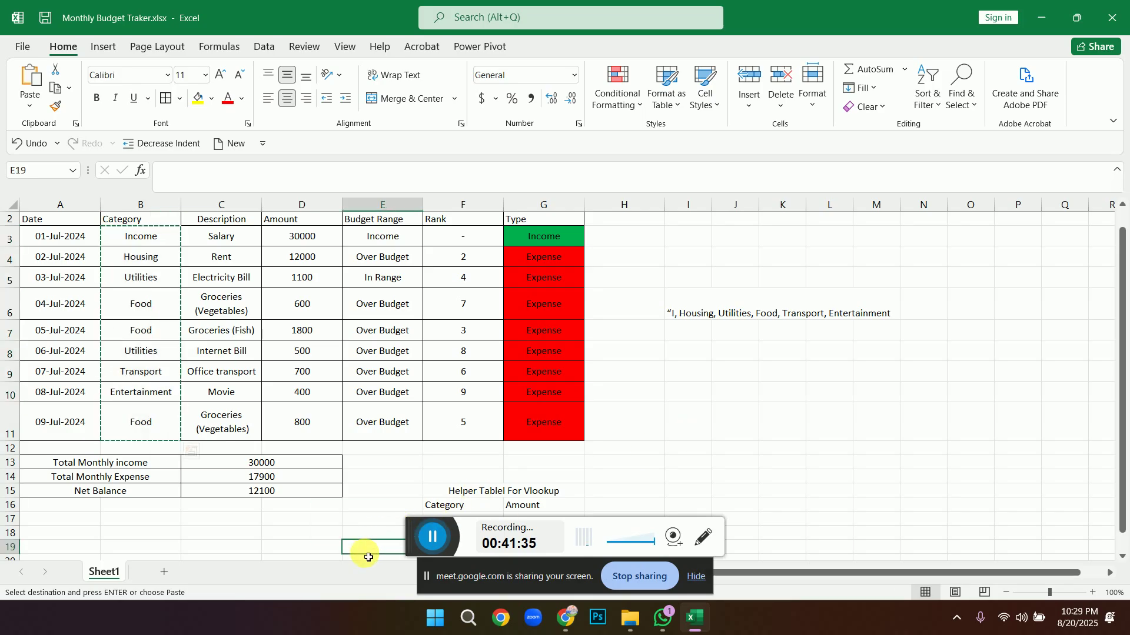
pyautogui.press('Down')
pyautogui.press('Down')
pyautogui.press('Down')
pyautogui.press('Down')
pyautogui.press('Down')
pyautogui.press('Down')
pyautogui.press('Down')
pyautogui.press('Down')
pyautogui.press('Down')
pyautogui.press('Down')
pyautogui.press('Down')
pyautogui.press('Down')
pyautogui.press('Down')
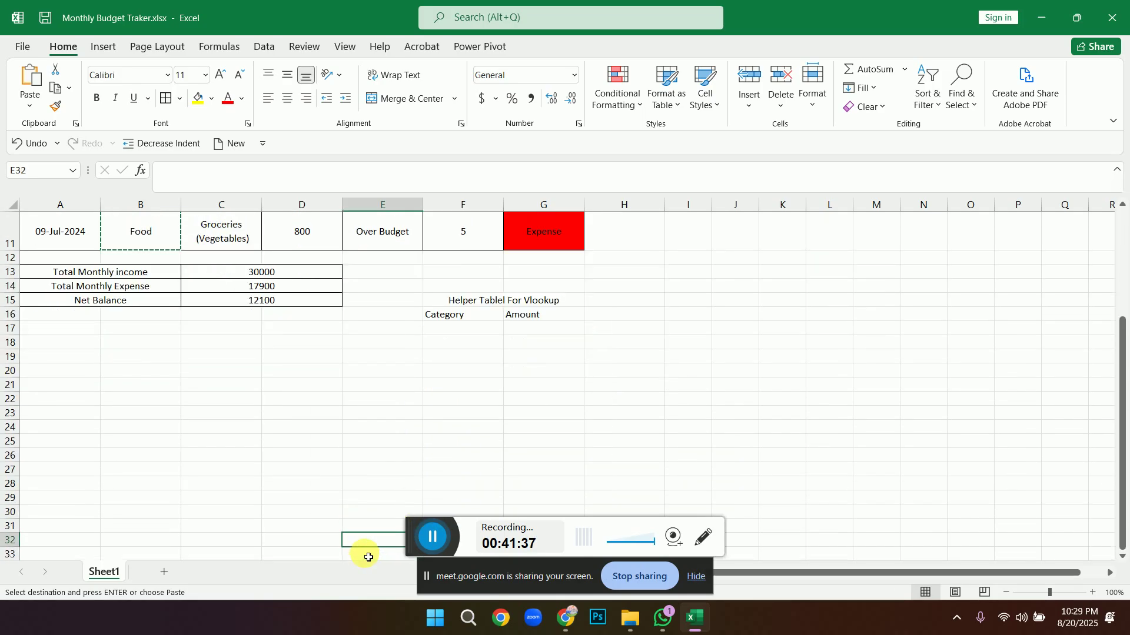
pyautogui.click(370, 393)
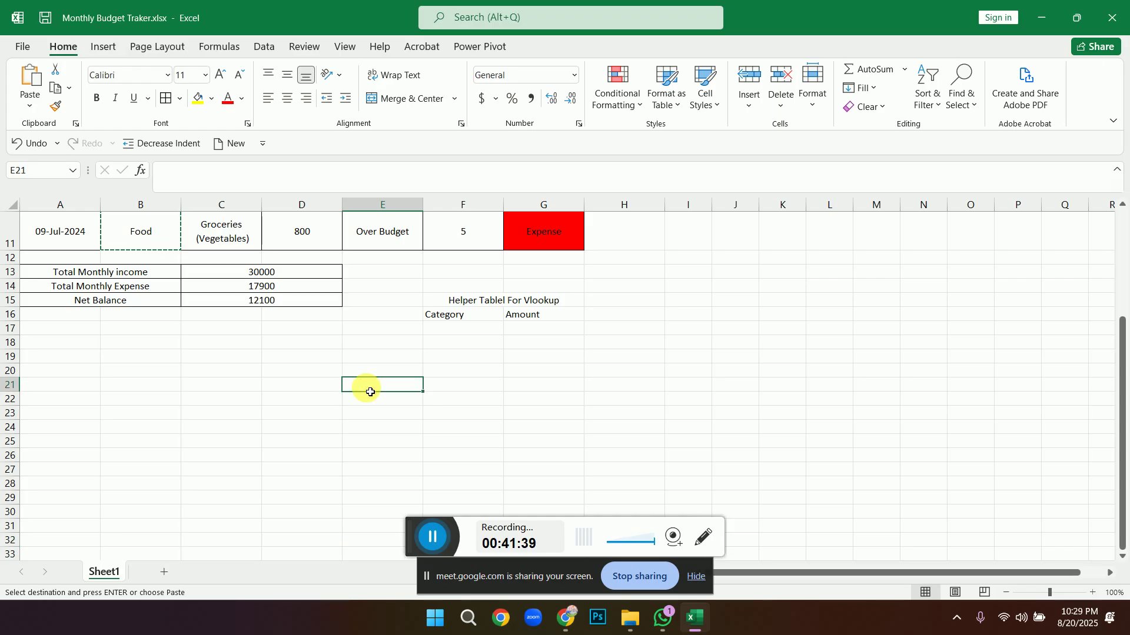
pyautogui.hotkey('ctrl', 'v')
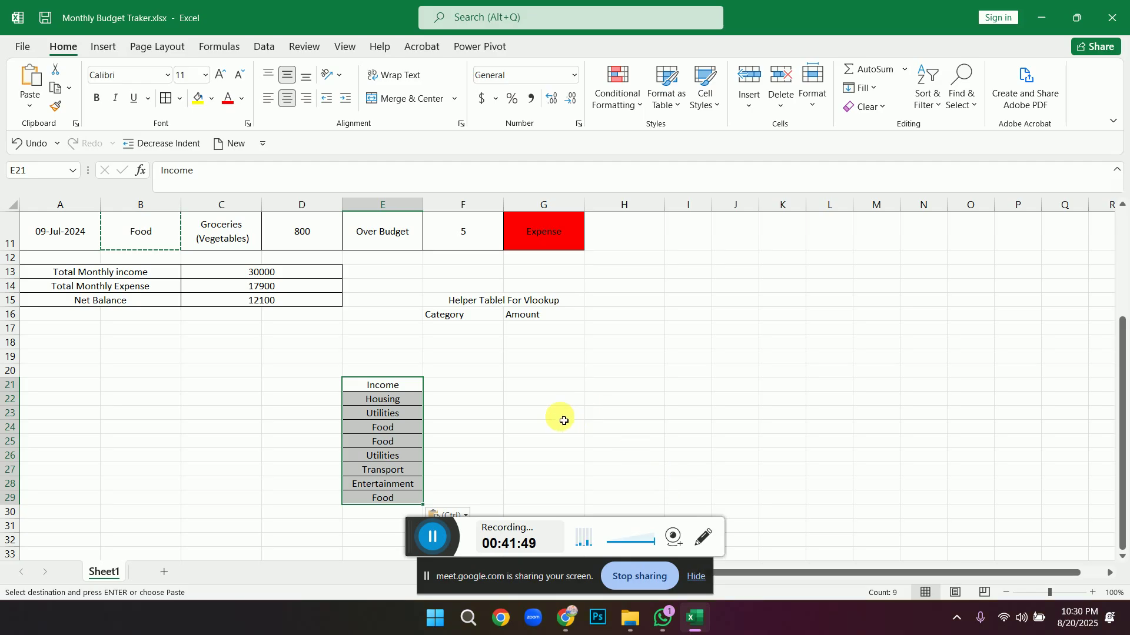
# Remove the duplicate values from the pasted category list in E21:E29.
pyautogui.click(267, 47)
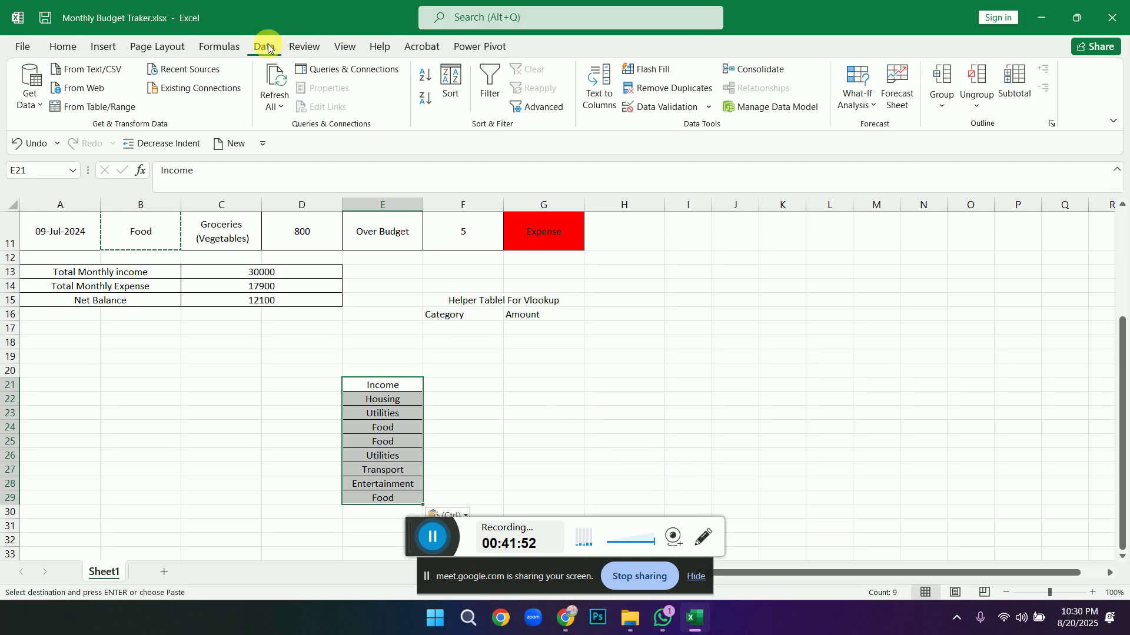
pyautogui.click(694, 104)
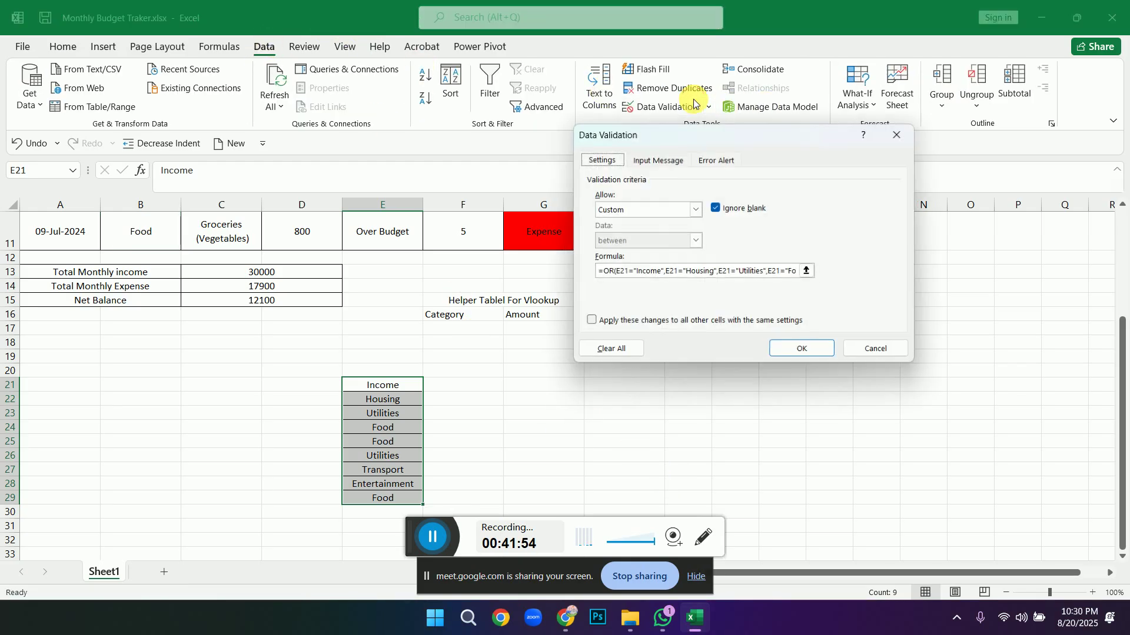
pyautogui.click(899, 140)
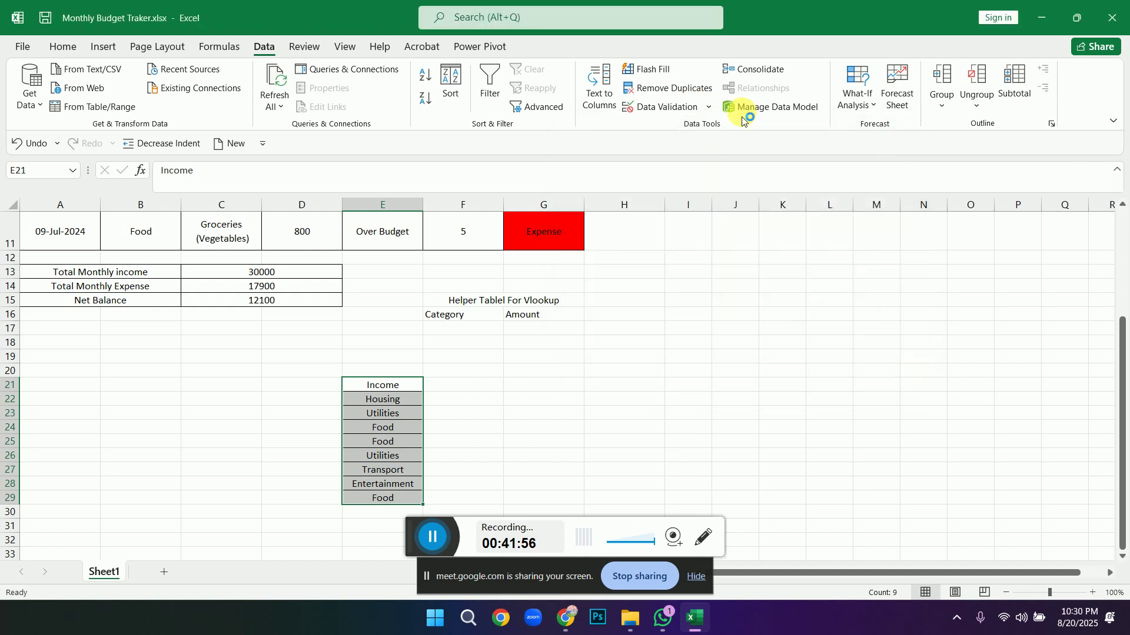
pyautogui.click(665, 89)
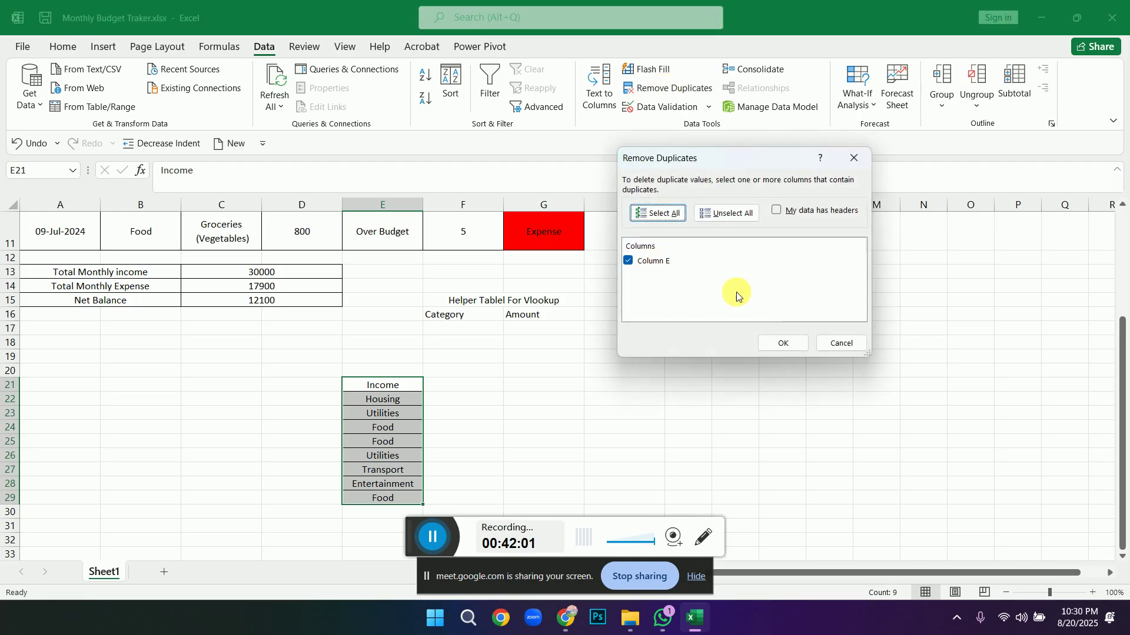
pyautogui.click(784, 345)
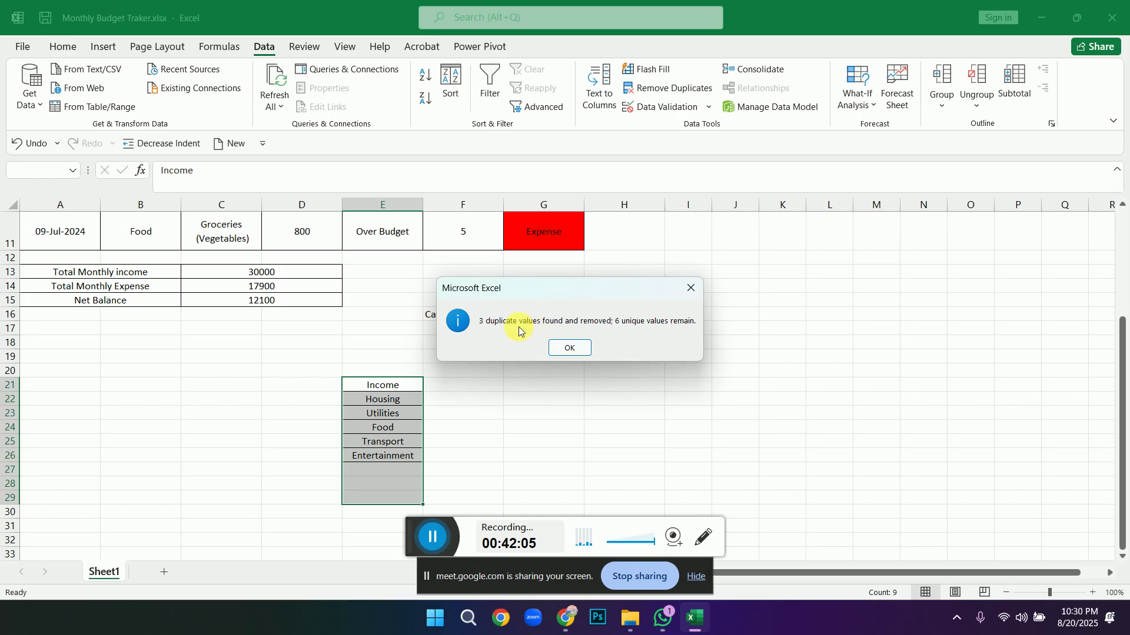
pyautogui.click(570, 348)
pyautogui.click(507, 427)
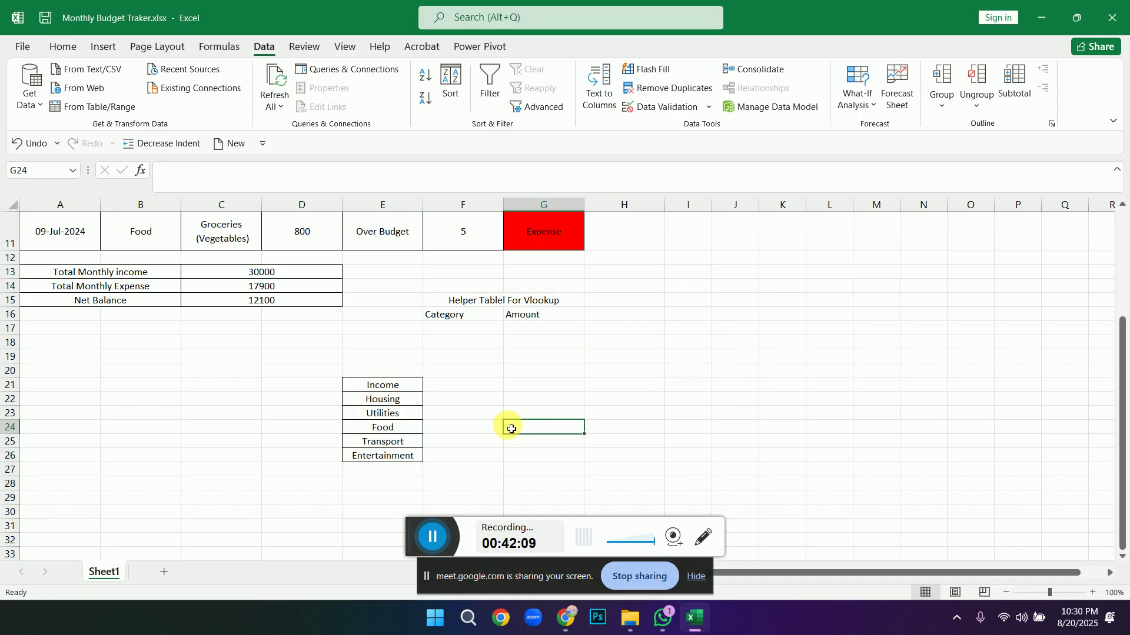
# Move the unique category list from E21:E26 to F17:F22, under the helper table's Category header.
pyautogui.moveTo(390, 385); pyautogui.dragTo(392, 459)
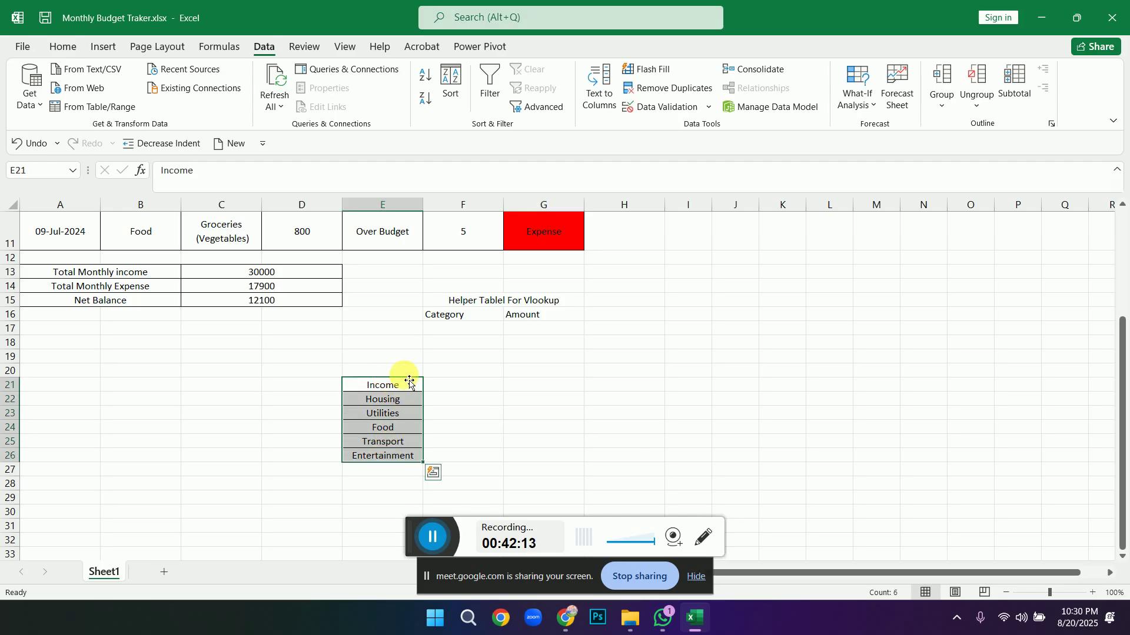
pyautogui.moveTo(410, 383); pyautogui.dragTo(489, 408)
# Apply all borders to the helper table in F15:G22.
pyautogui.click(547, 341)
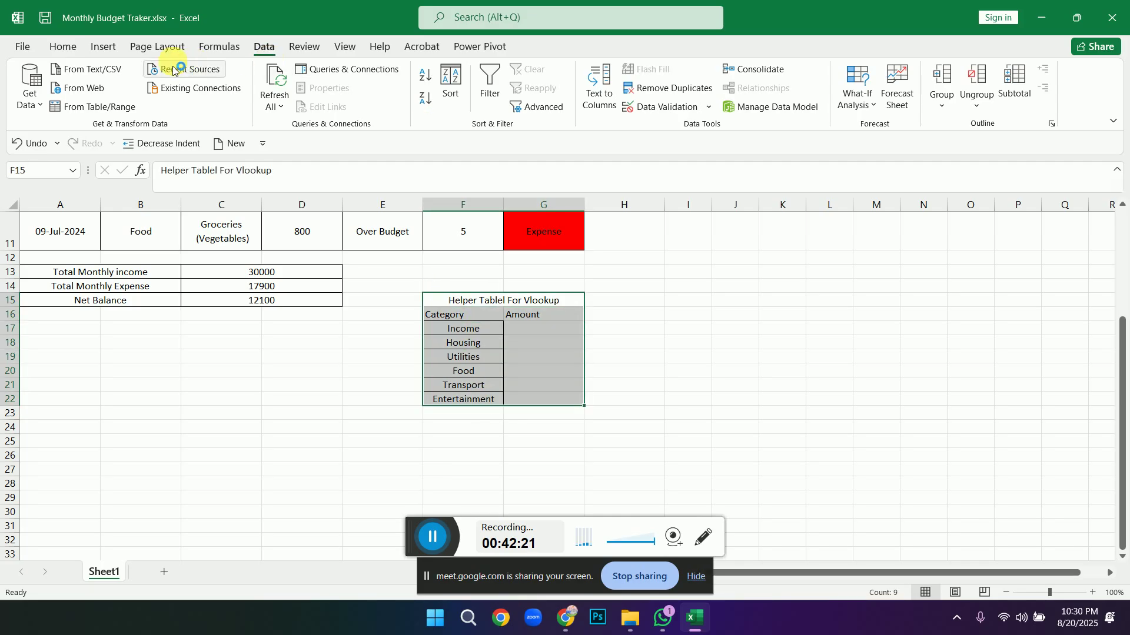
pyautogui.click(62, 47)
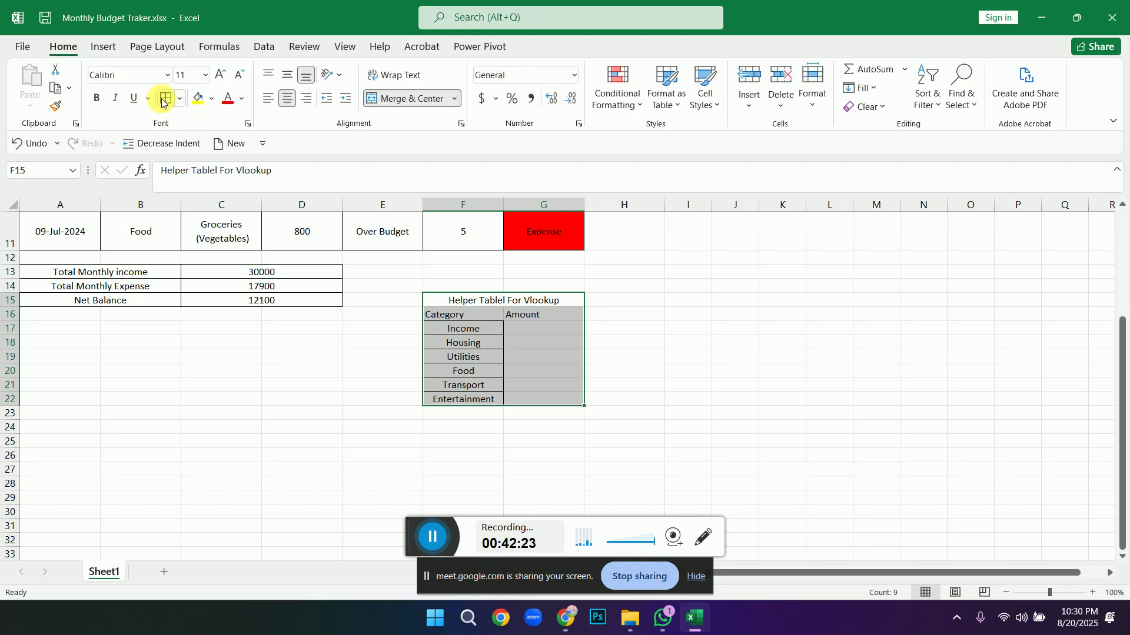
pyautogui.click(162, 100)
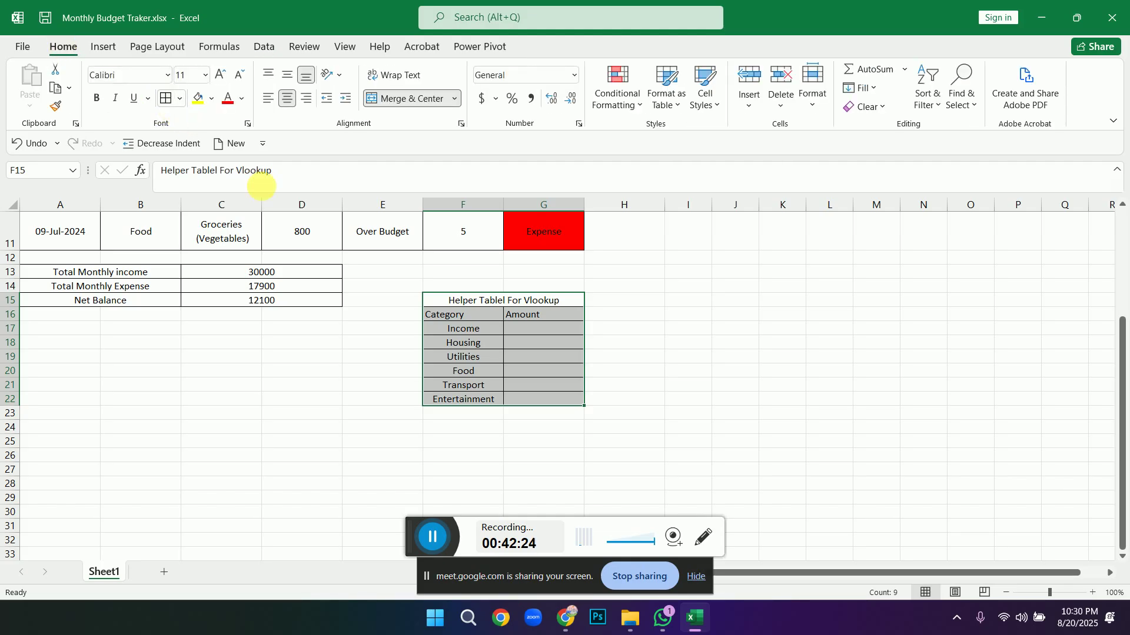
pyautogui.click(642, 375)
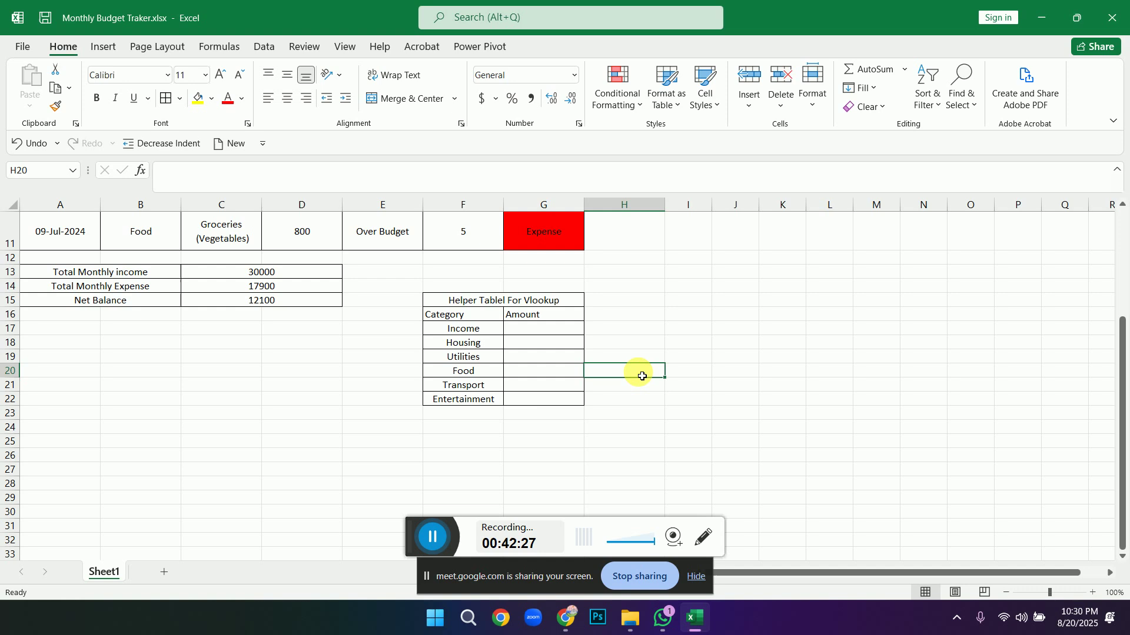
# Switch to Chrome to check the assignment PDF and the meeting page, and return to the Excel workbook.
pyautogui.moveTo(569, 619)
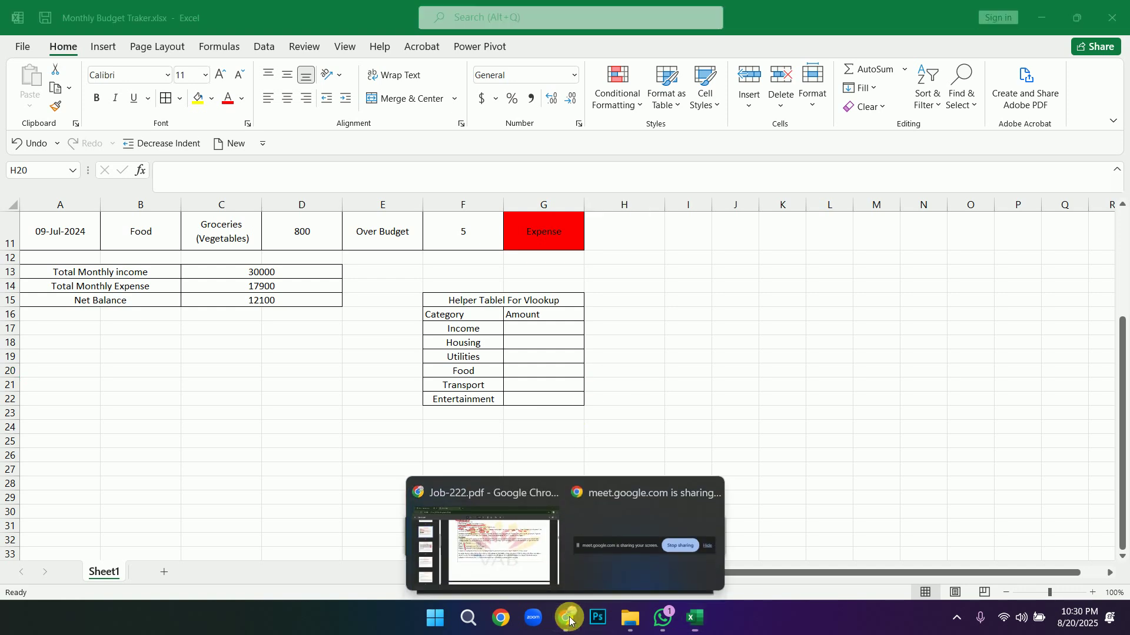
pyautogui.click(490, 546)
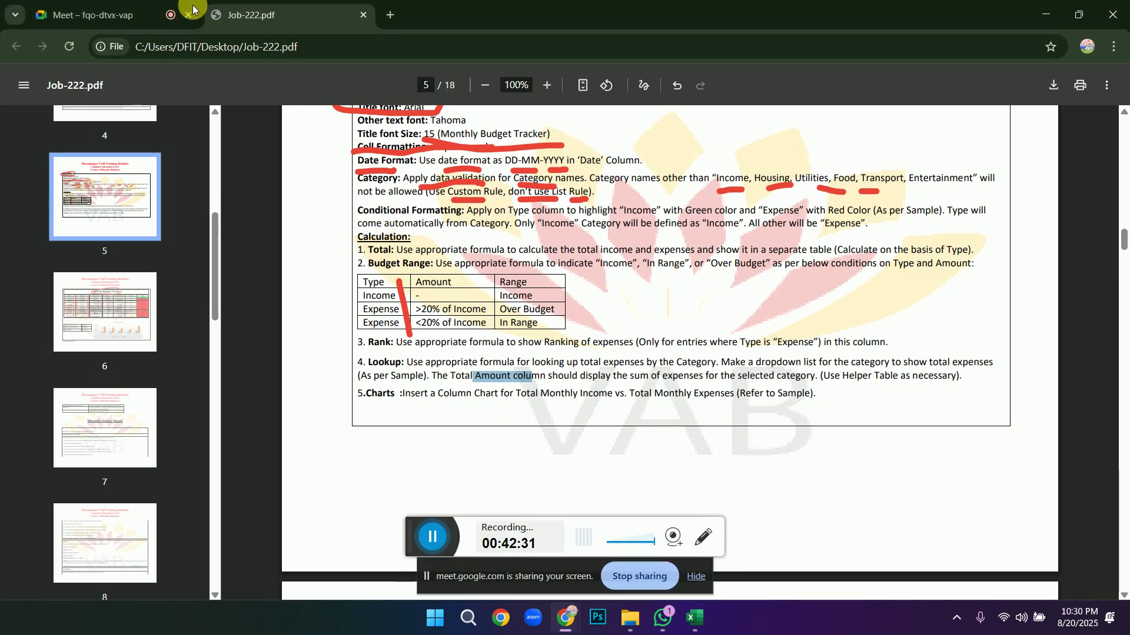
pyautogui.click(148, 13)
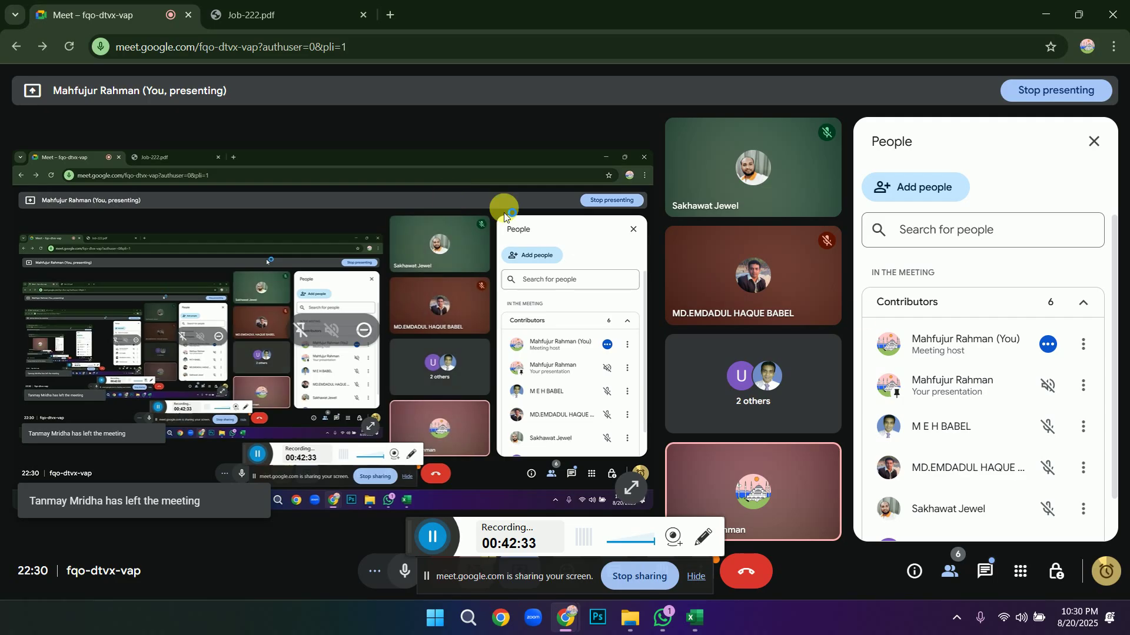
pyautogui.click(692, 625)
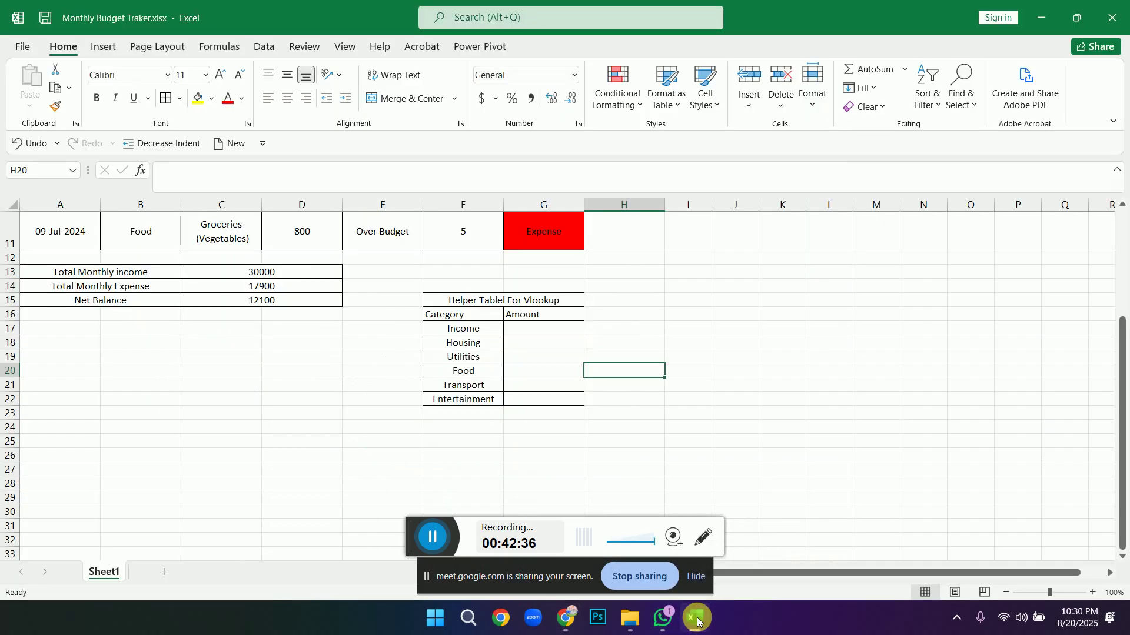
pyautogui.click(545, 441)
# In the Income row's Amount cell G17, begin a SUMIF formula with the category entries B3:$B$11 as its range.
pyautogui.moveTo(1123, 353); pyautogui.dragTo(1125, 259)
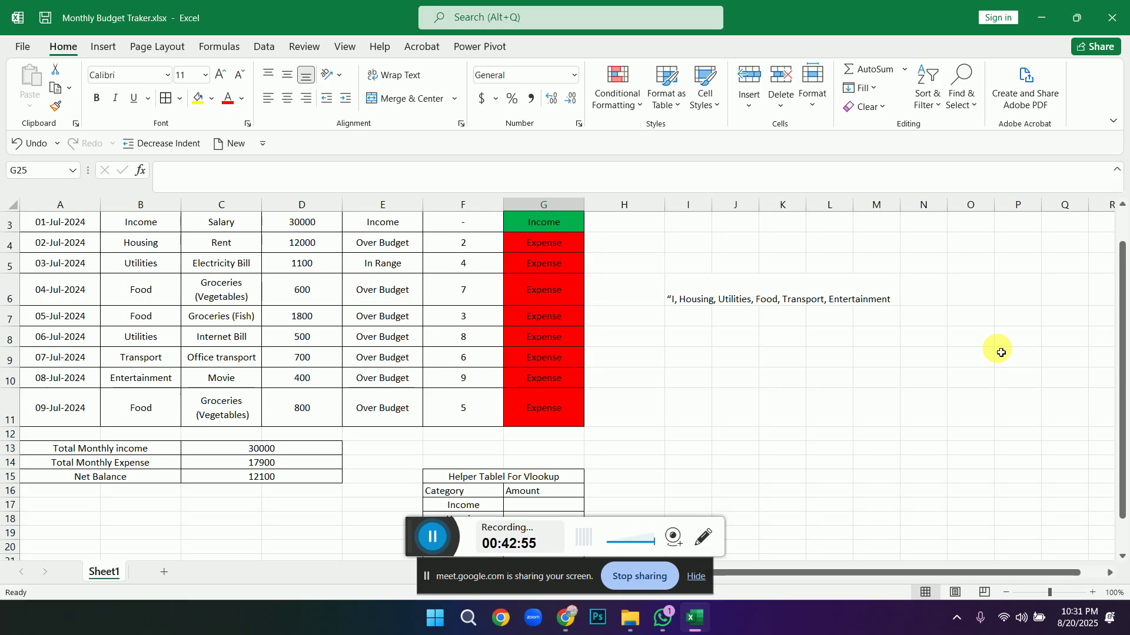
pyautogui.moveTo(1121, 341); pyautogui.dragTo(1125, 406)
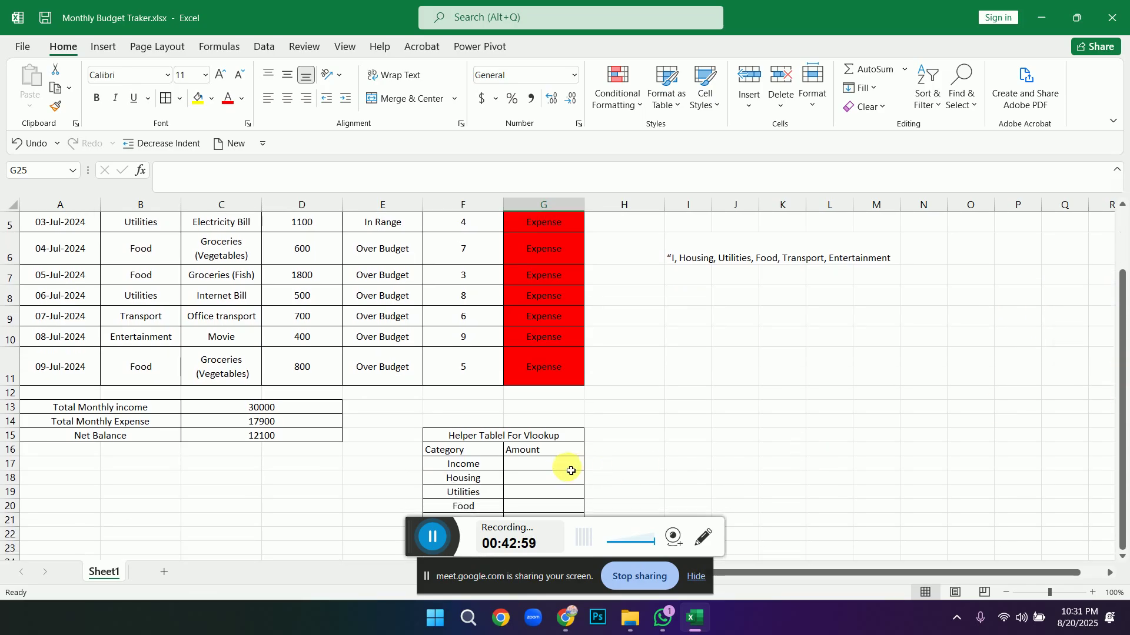
pyautogui.click(540, 465)
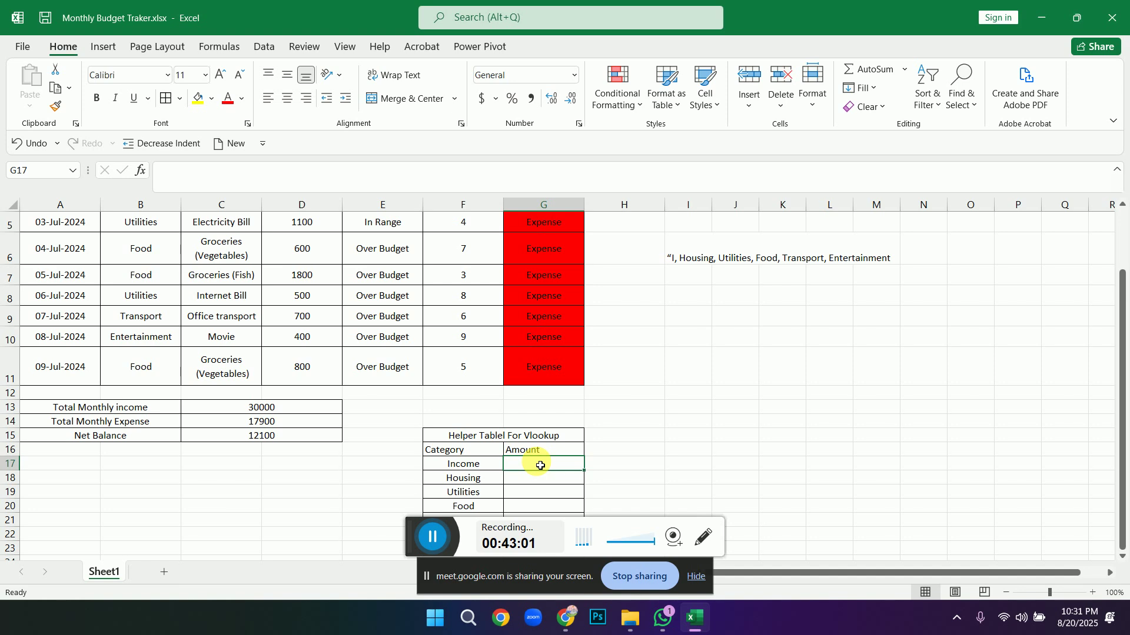
pyautogui.write('=sun')
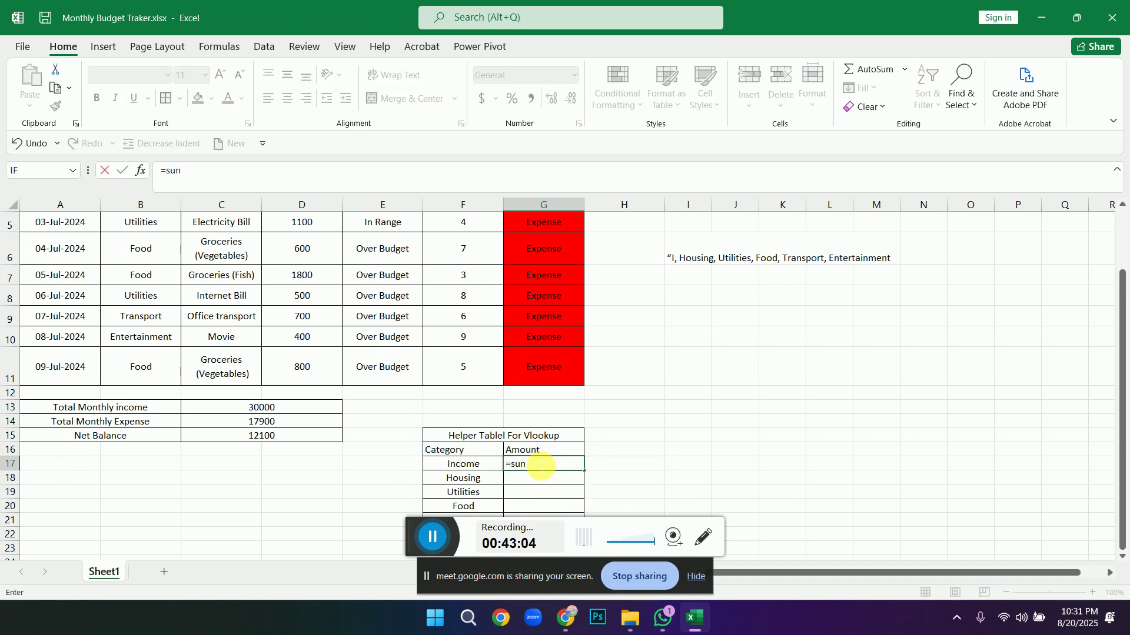
pyautogui.press('BackSpace')
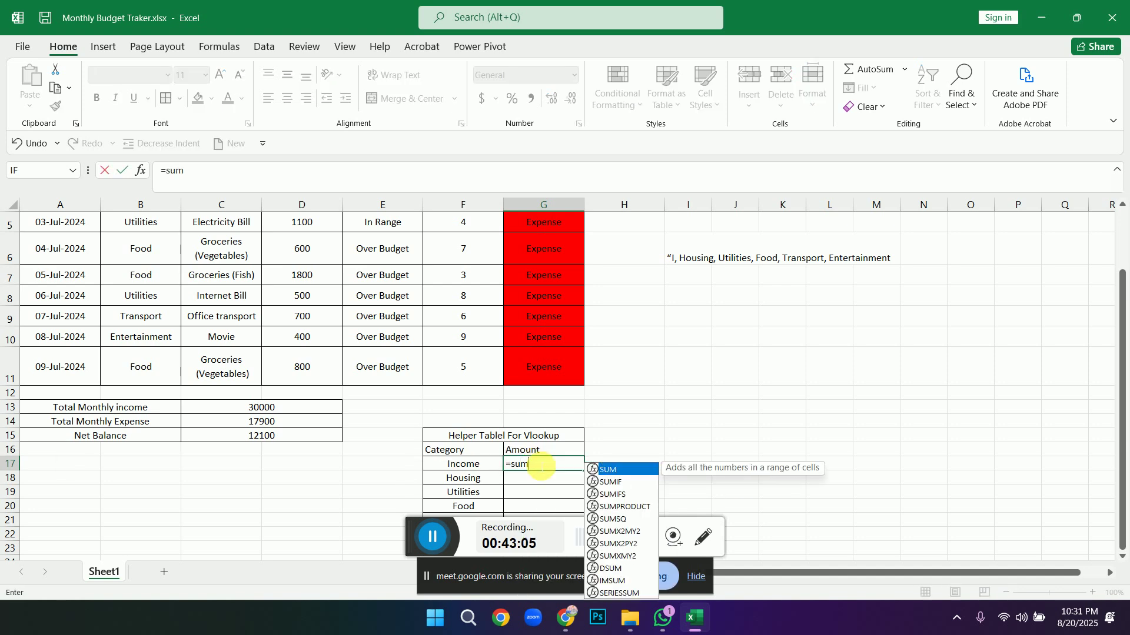
pyautogui.write('mi')
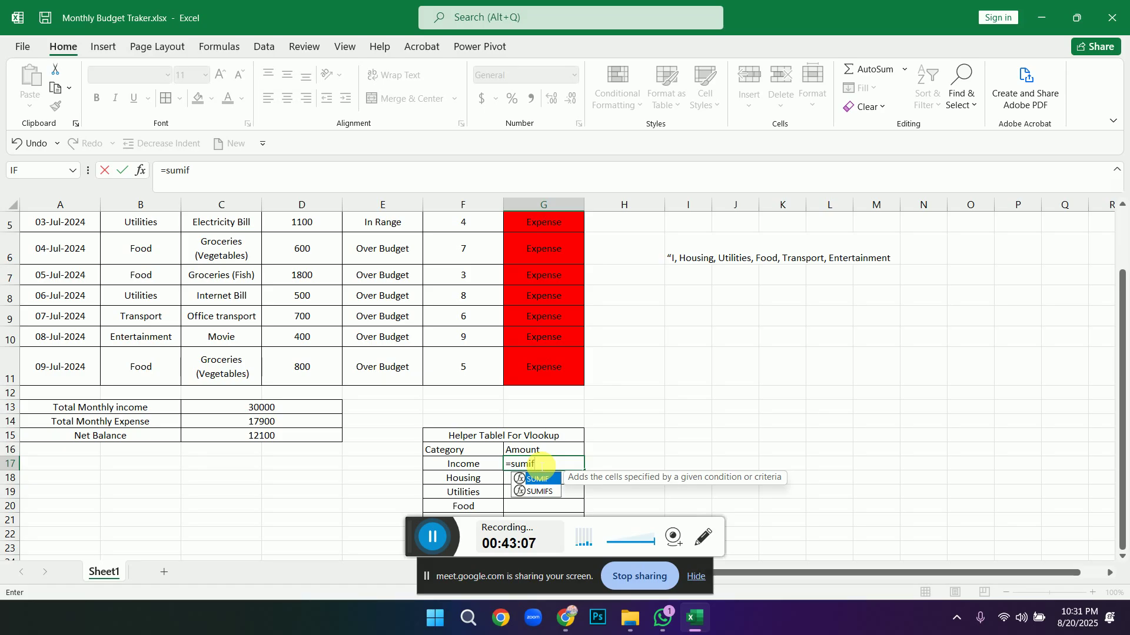
pyautogui.write('f')
pyautogui.press('Tab')
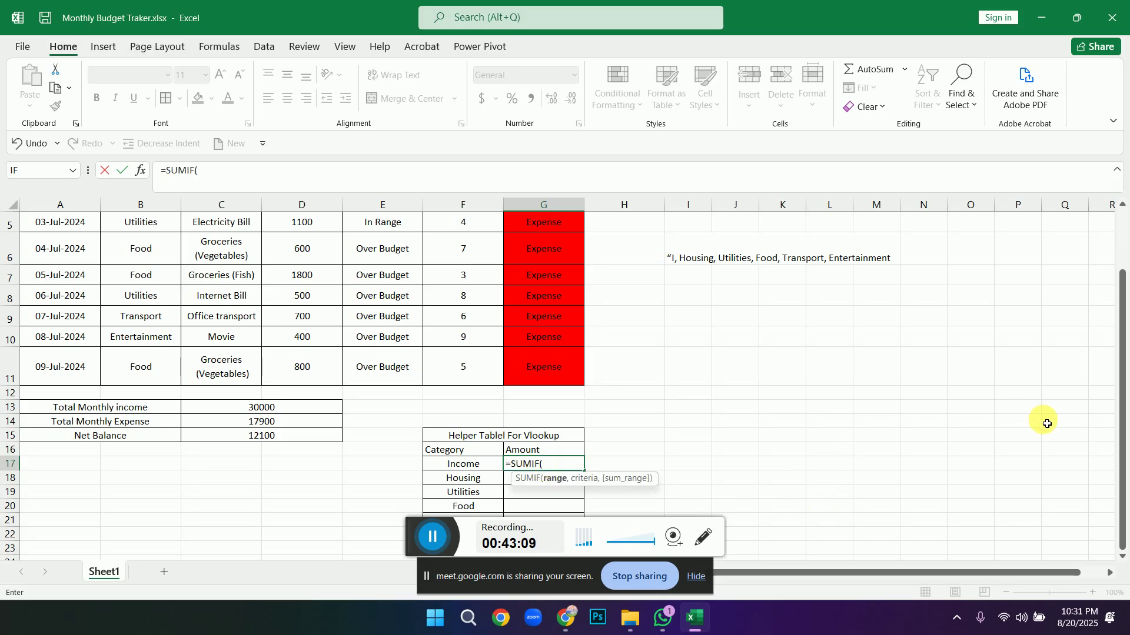
pyautogui.moveTo(1122, 416); pyautogui.dragTo(1122, 435)
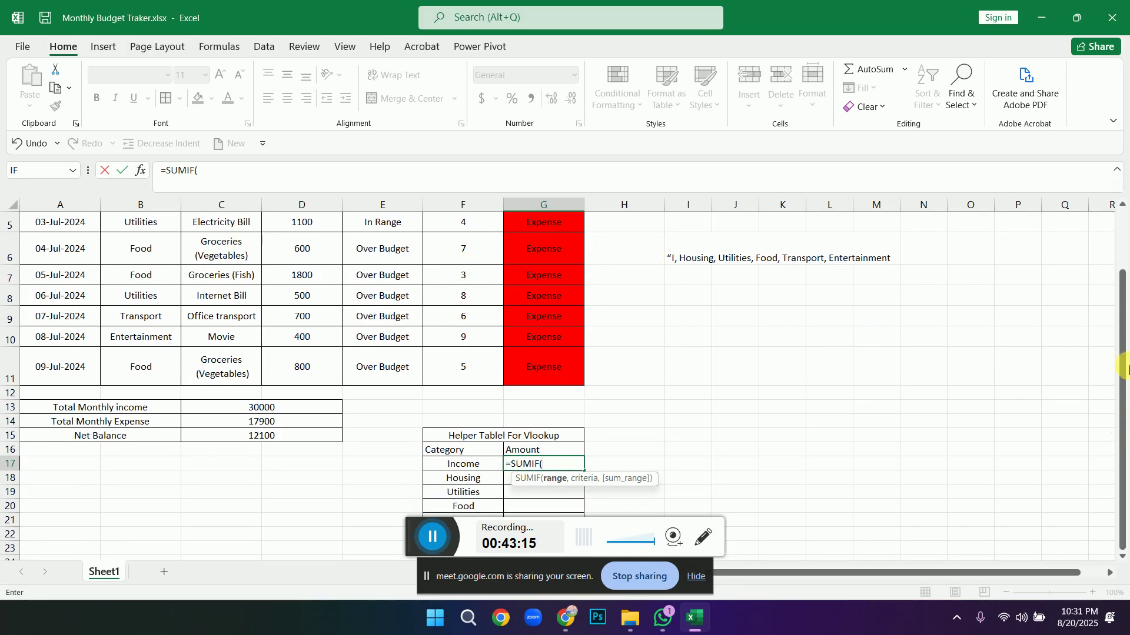
pyautogui.moveTo(1124, 368); pyautogui.dragTo(1121, 308)
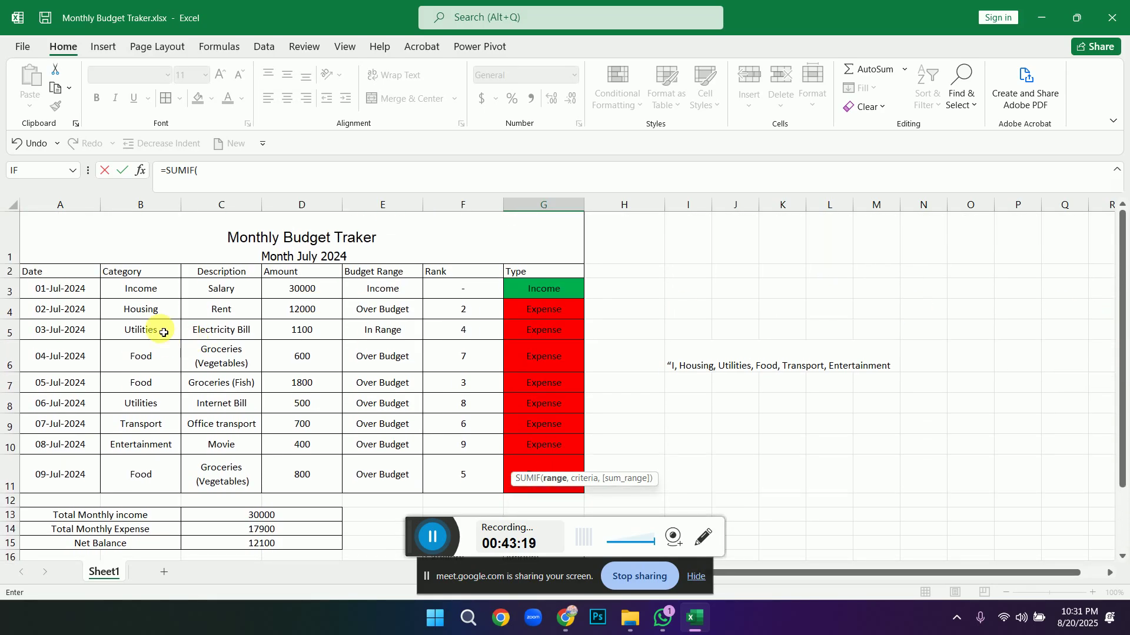
pyautogui.click(153, 291)
pyautogui.moveTo(154, 291); pyautogui.dragTo(158, 486)
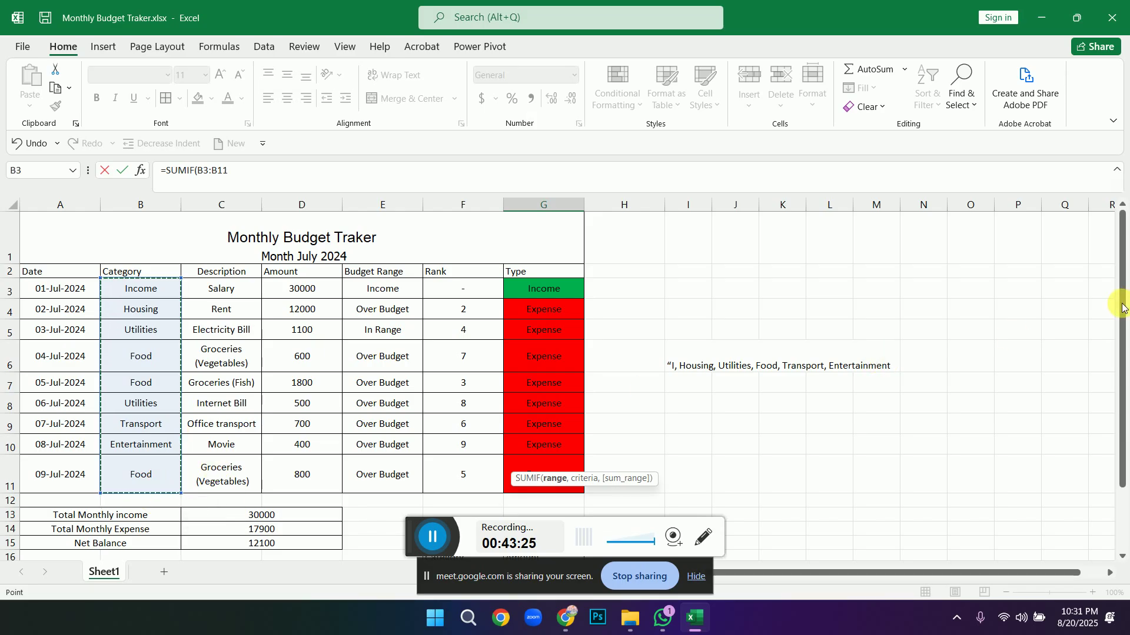
pyautogui.click(247, 171)
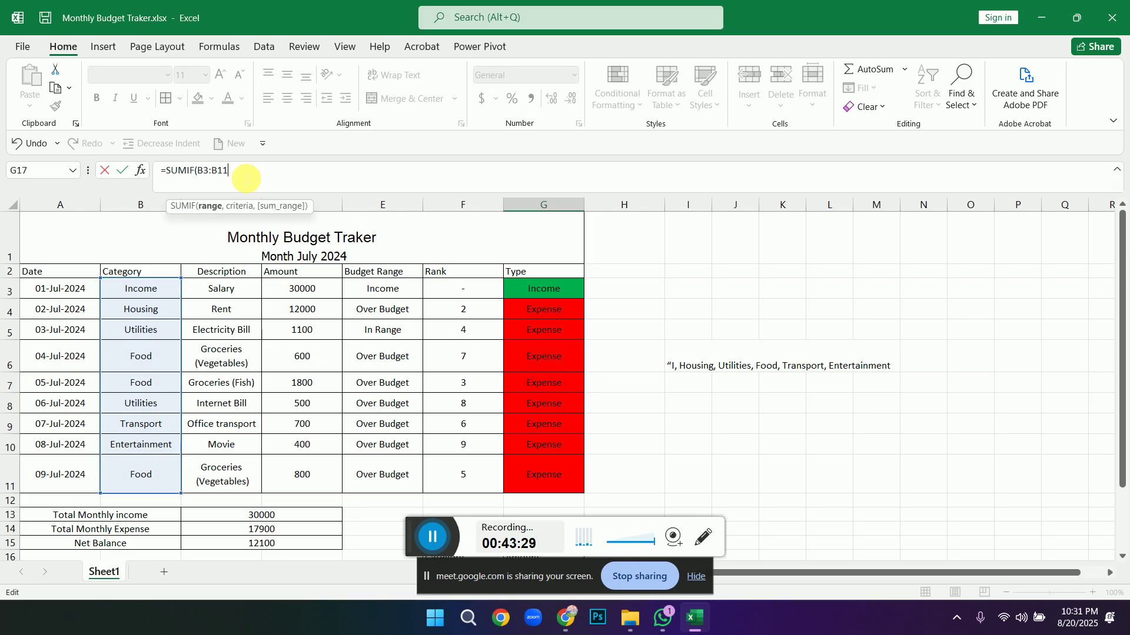
pyautogui.press('F4')
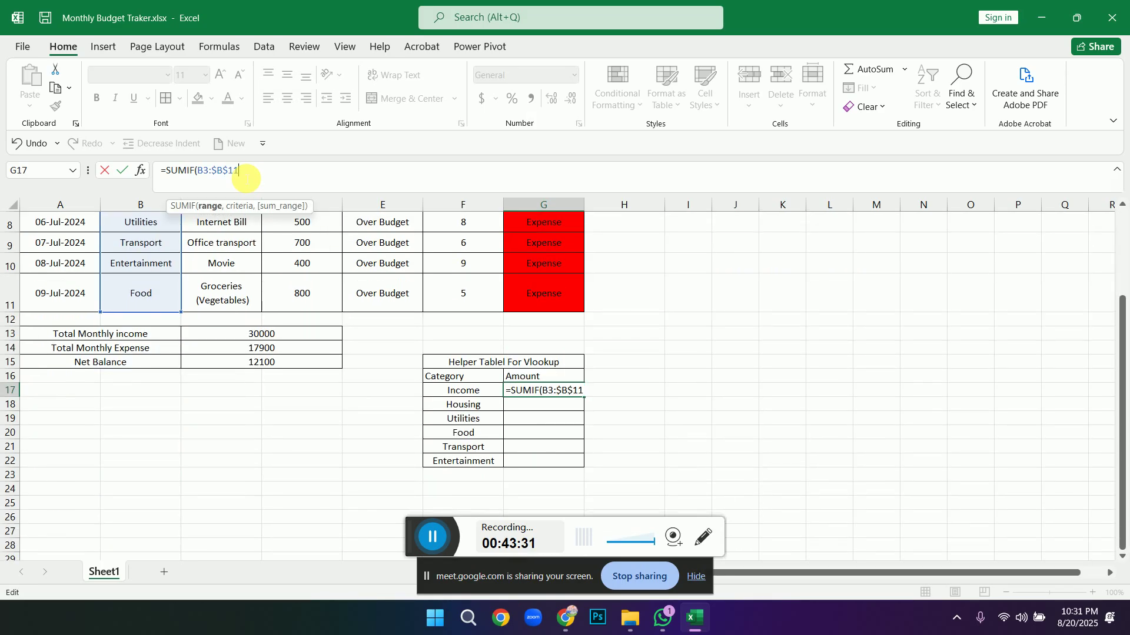
pyautogui.write(',')
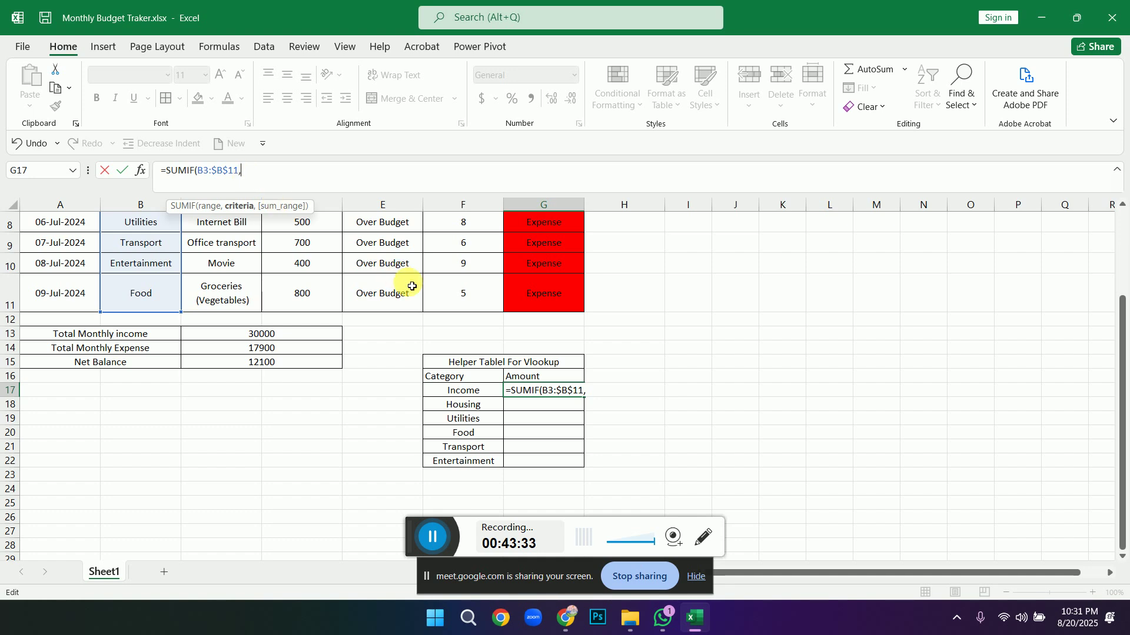
# Complete the SUMIF formula in G17 with $F$17 as the criteria and D3:D11 as the sum range.
pyautogui.click(479, 392)
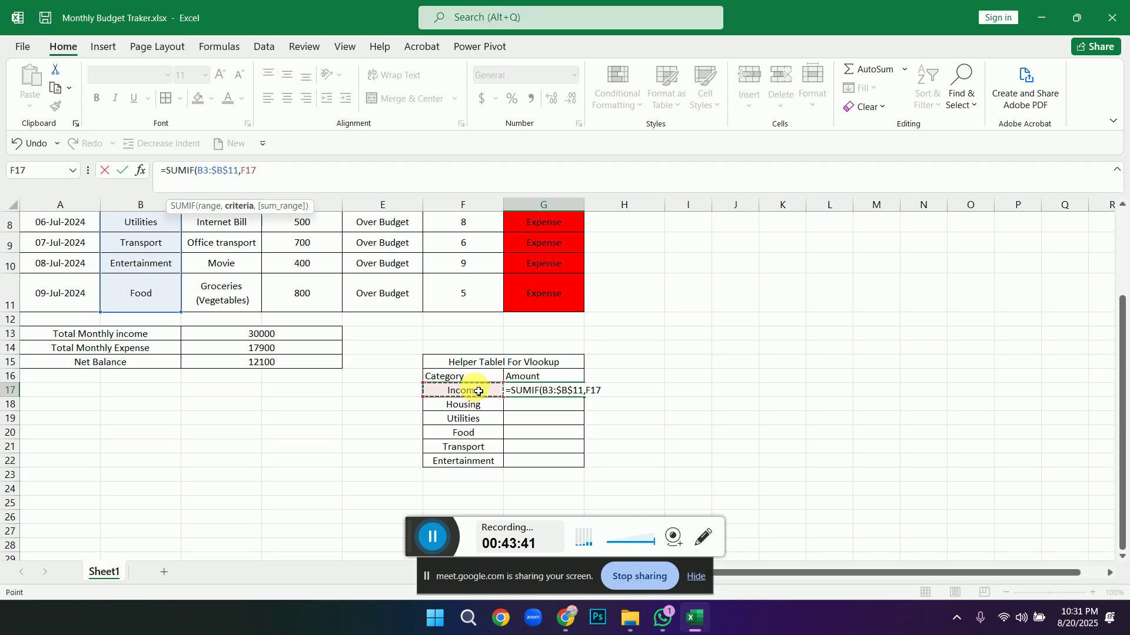
pyautogui.press('F4')
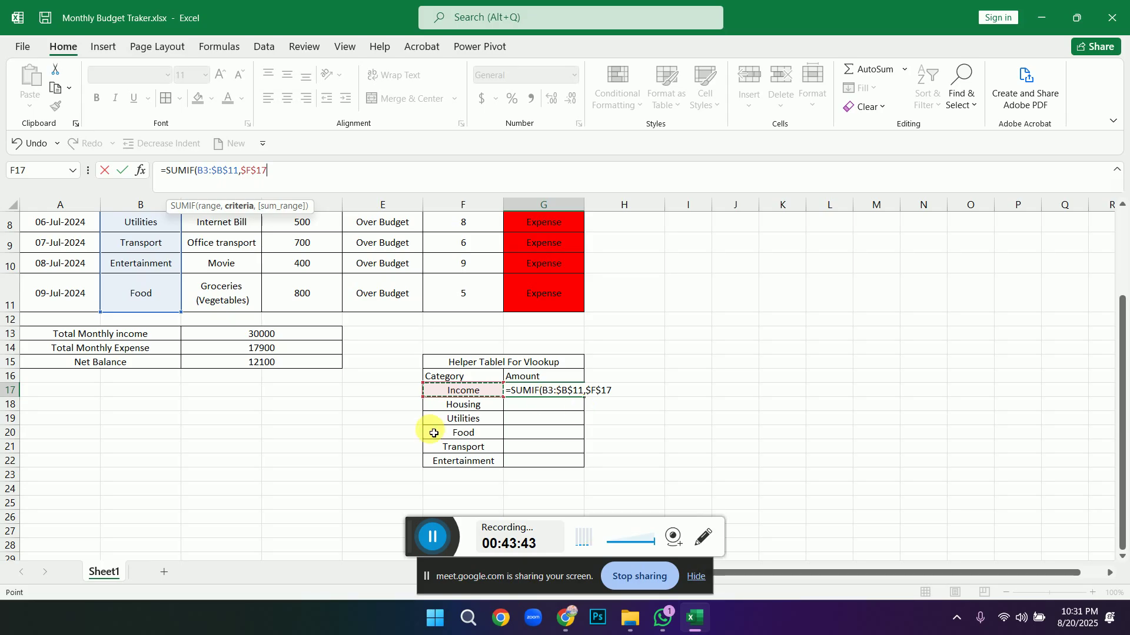
pyautogui.write(',')
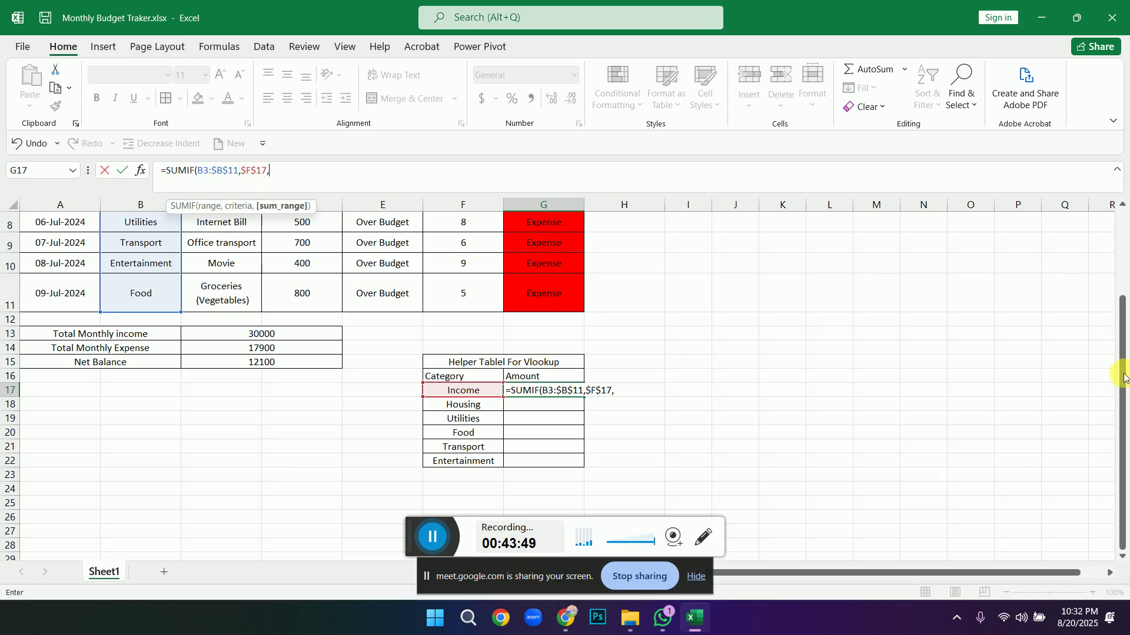
pyautogui.moveTo(1124, 387); pyautogui.dragTo(1124, 306)
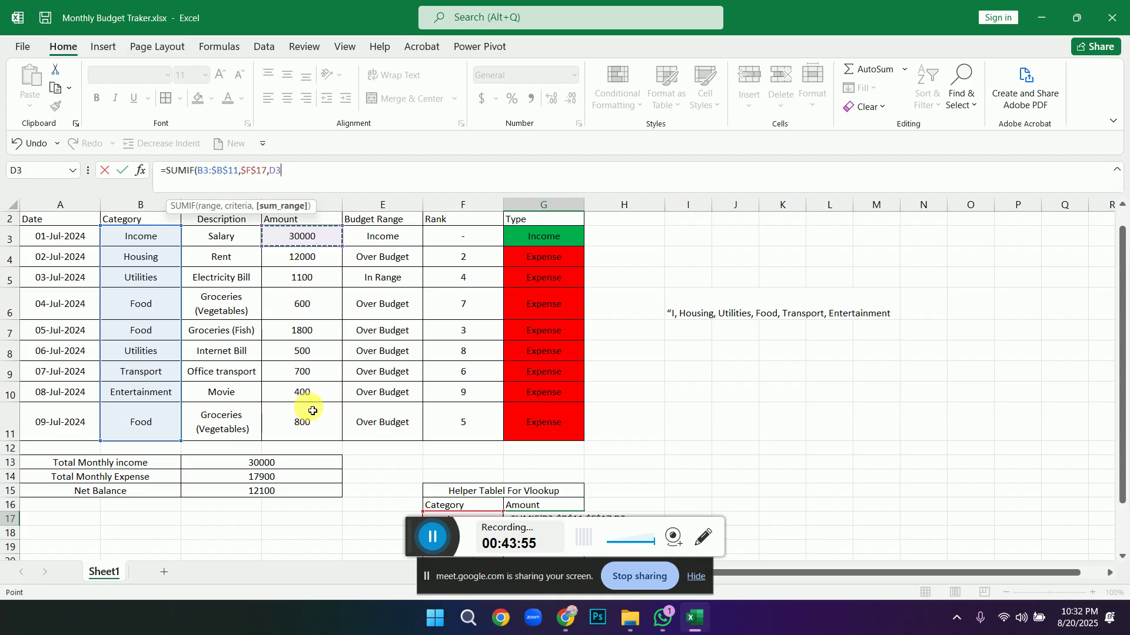
pyautogui.click(310, 236)
pyautogui.moveTo(310, 236); pyautogui.dragTo(313, 447)
pyautogui.write(')')
pyautogui.press('Return')
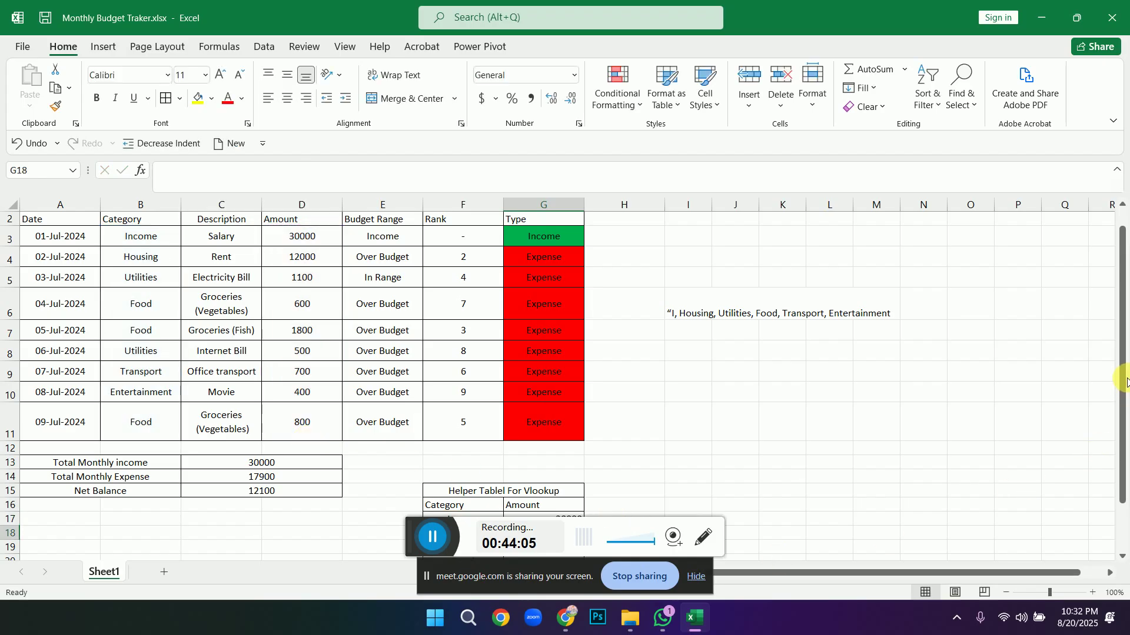
# Try filling the SUMIF formula from G17 down to G21, and undo the fill.
pyautogui.moveTo(1125, 381); pyautogui.dragTo(1123, 468)
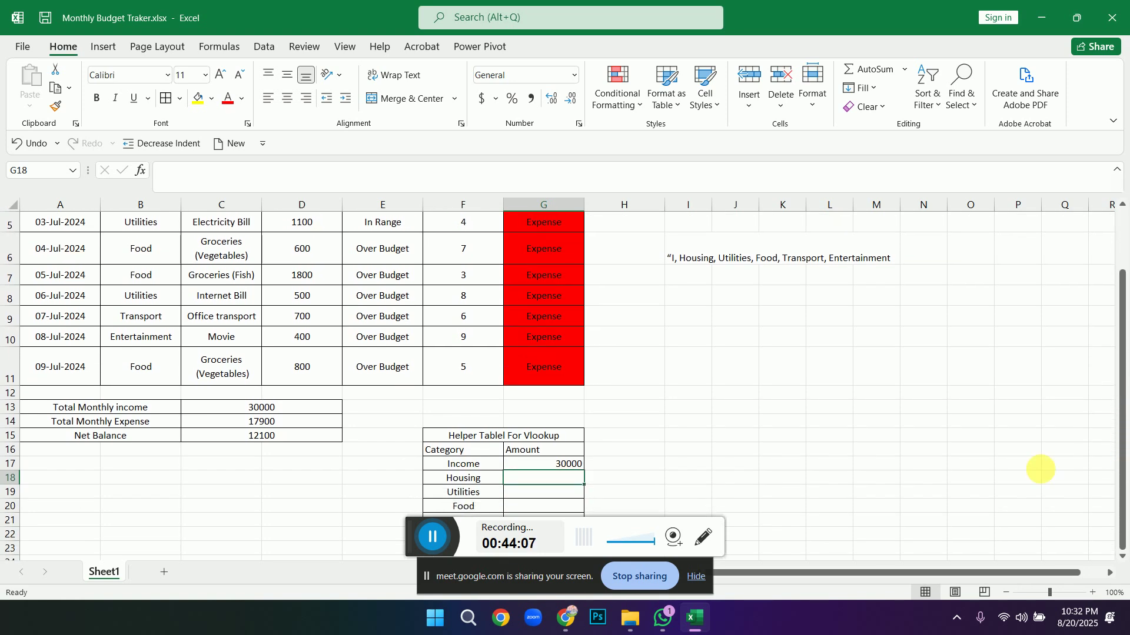
pyautogui.click(568, 464)
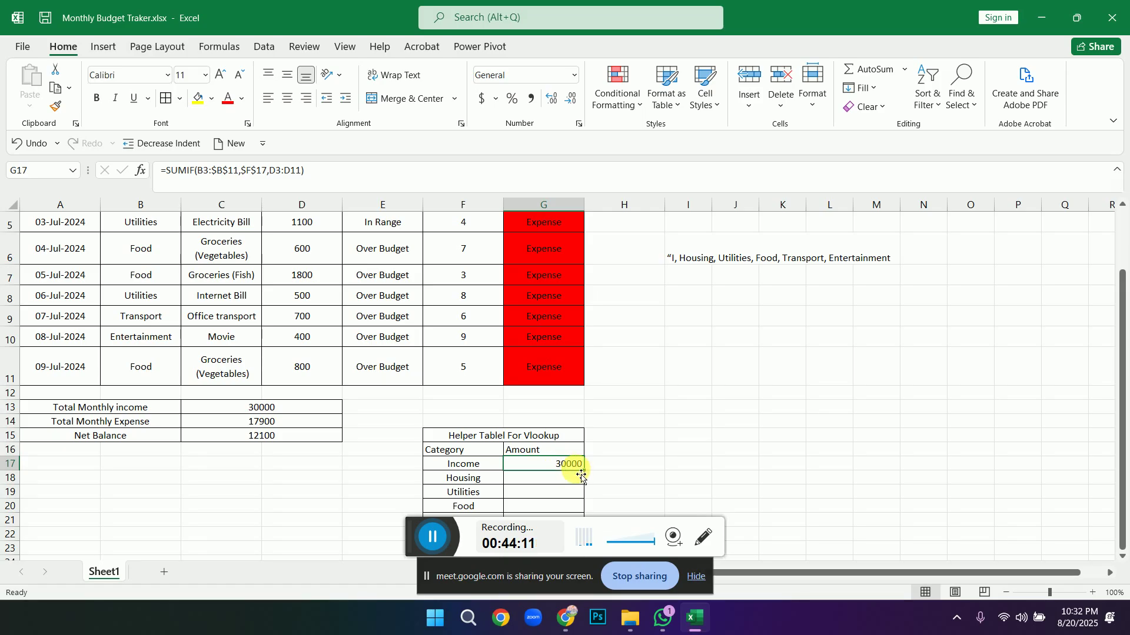
pyautogui.moveTo(587, 474); pyautogui.dragTo(585, 524)
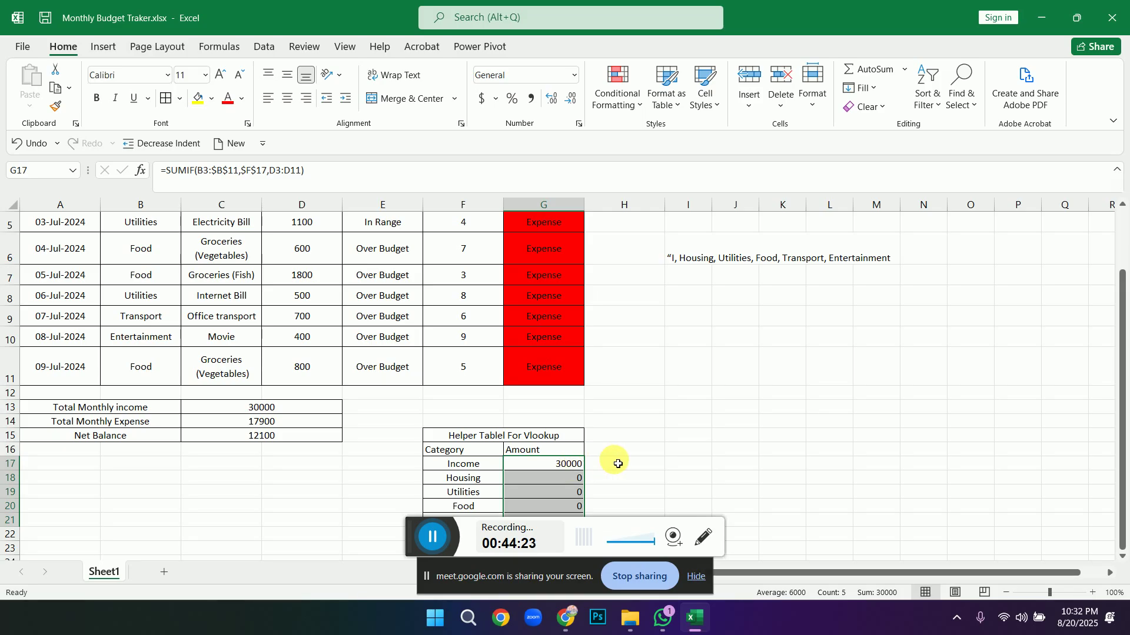
pyautogui.hotkey('ctrl', 'z')
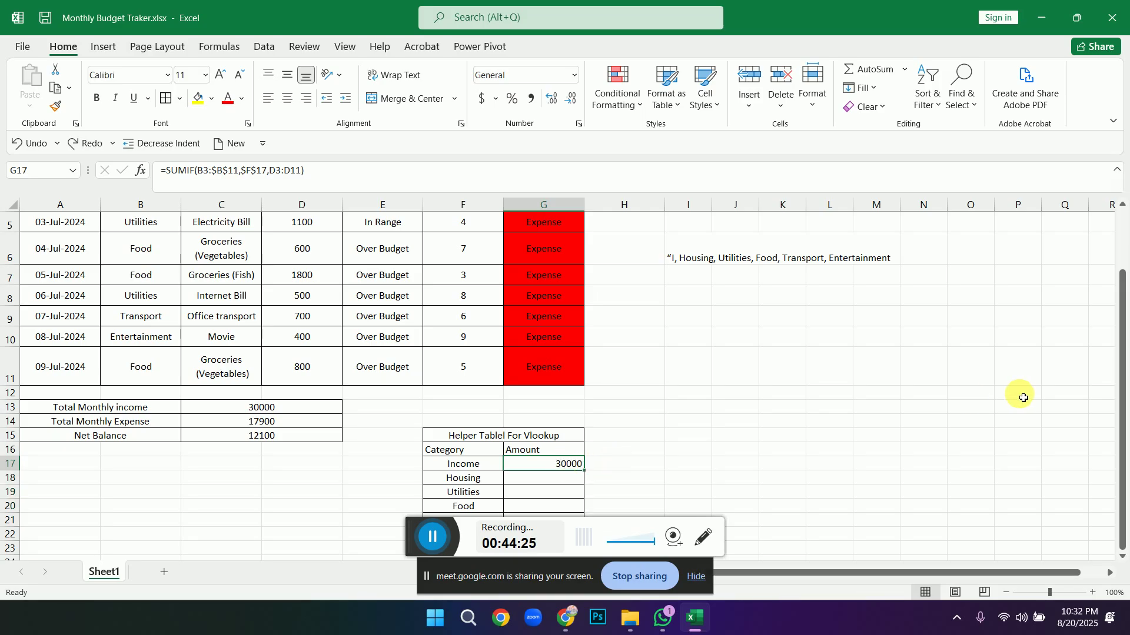
pyautogui.moveTo(1124, 370); pyautogui.dragTo(1125, 441)
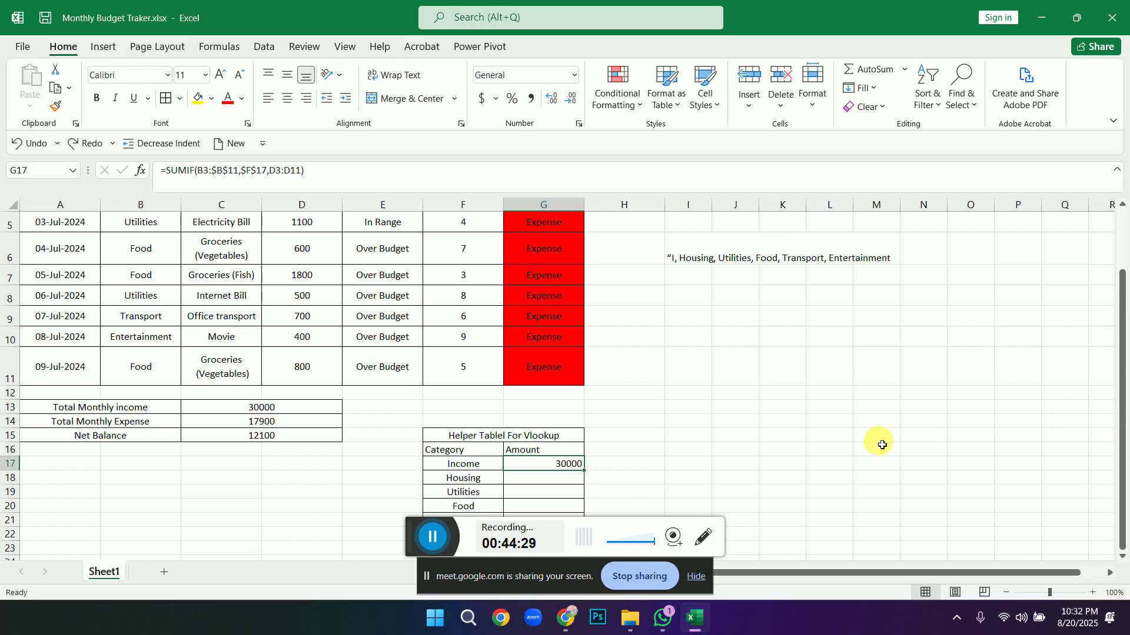
pyautogui.click(683, 479)
pyautogui.press('Down')
pyautogui.press('Down')
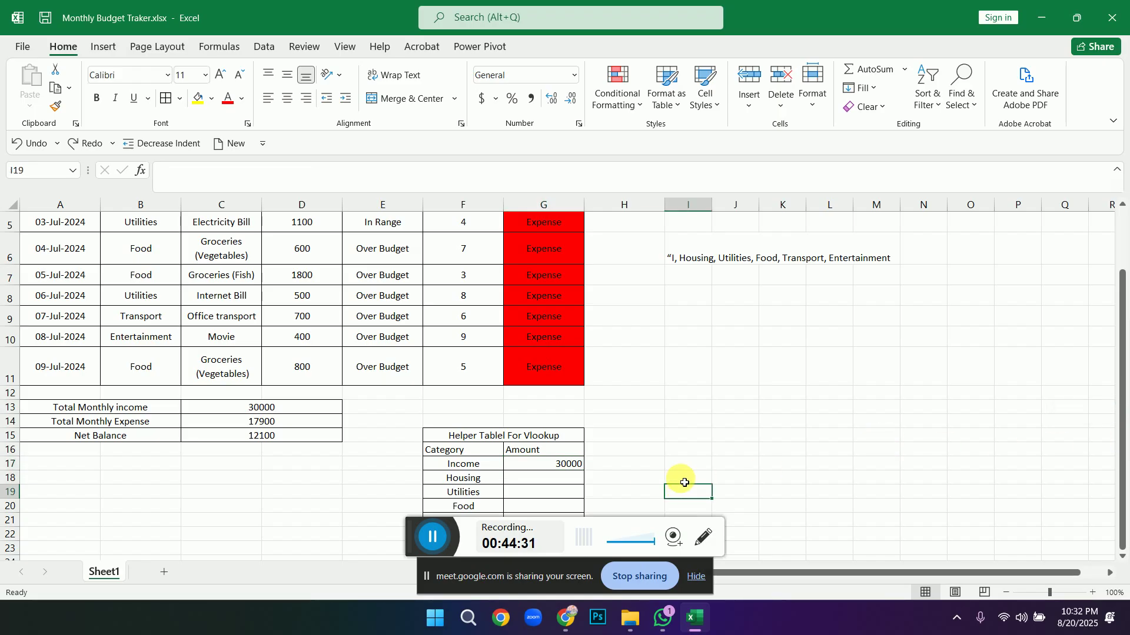
pyautogui.press('Down')
pyautogui.press('Down')
pyautogui.press('Down')
pyautogui.press('Down')
pyautogui.press('Down')
pyautogui.press('Down')
pyautogui.press('Down')
pyautogui.press('Down')
pyautogui.press('Down')
pyautogui.press('Down')
pyautogui.press('Down')
pyautogui.press('Down')
pyautogui.press('Down')
pyautogui.press('Down')
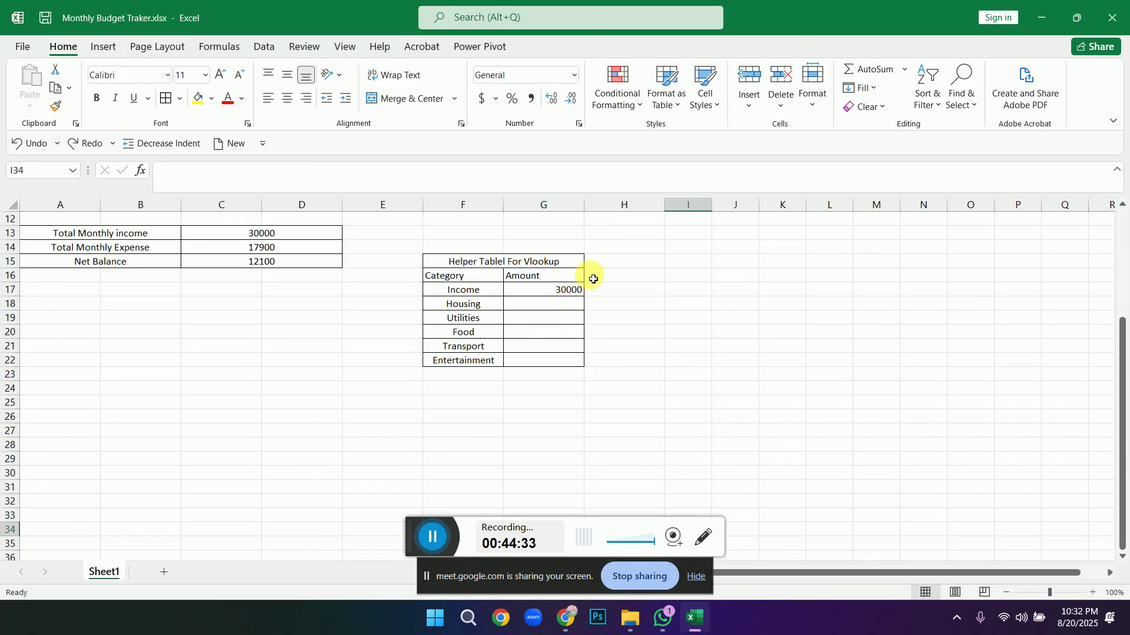
pyautogui.click(566, 293)
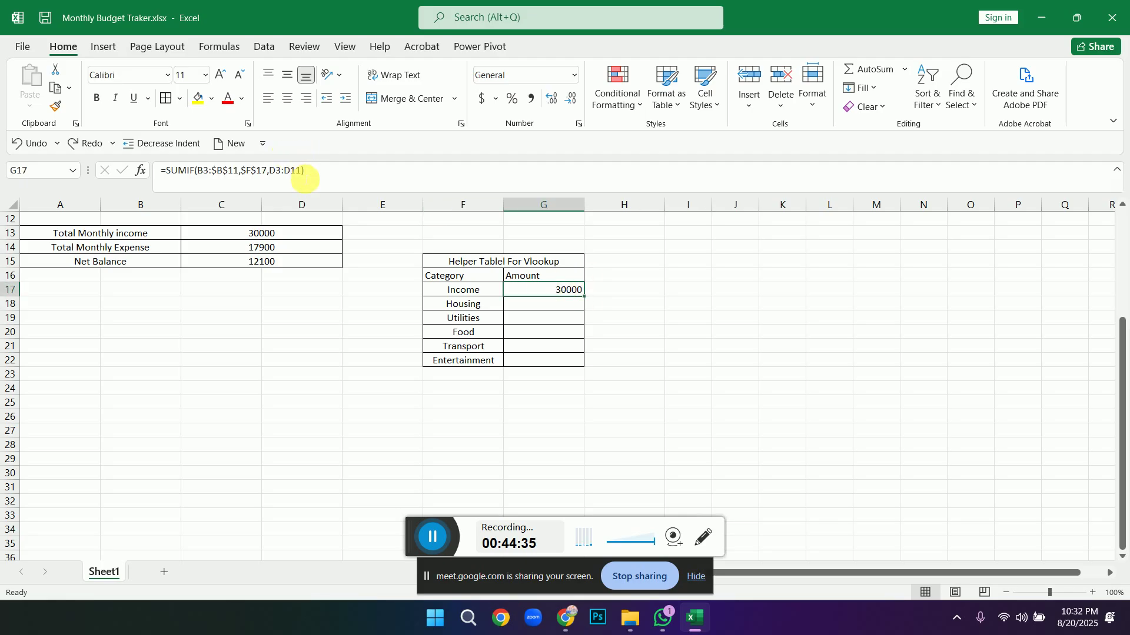
pyautogui.moveTo(299, 172); pyautogui.dragTo(274, 181)
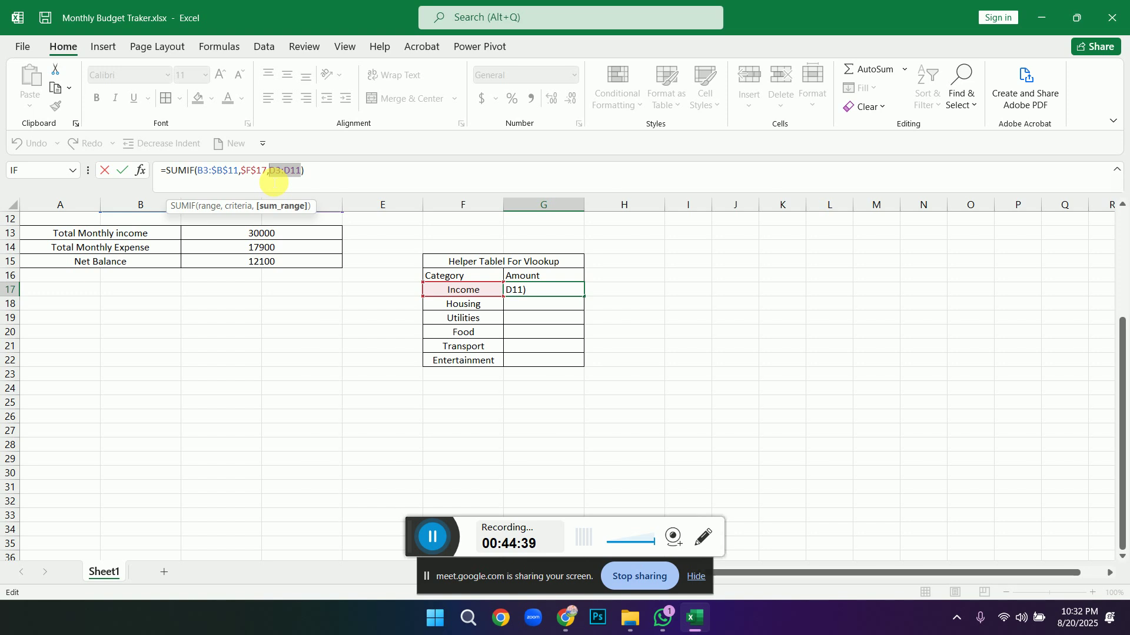
pyautogui.hotkey('alt', 'F4')
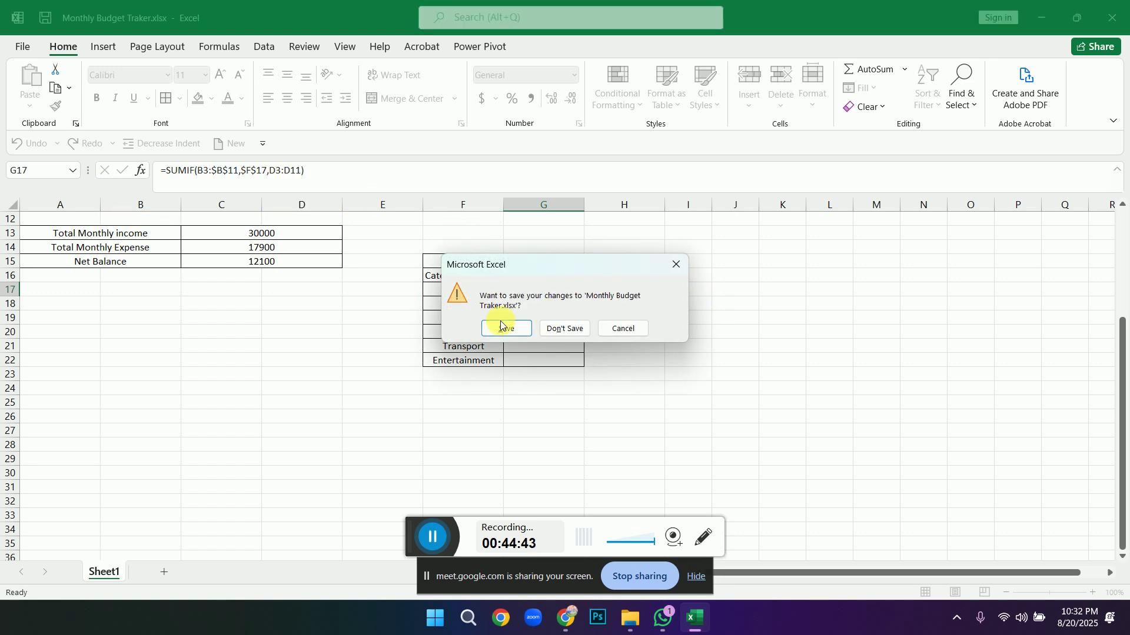
pyautogui.click(674, 268)
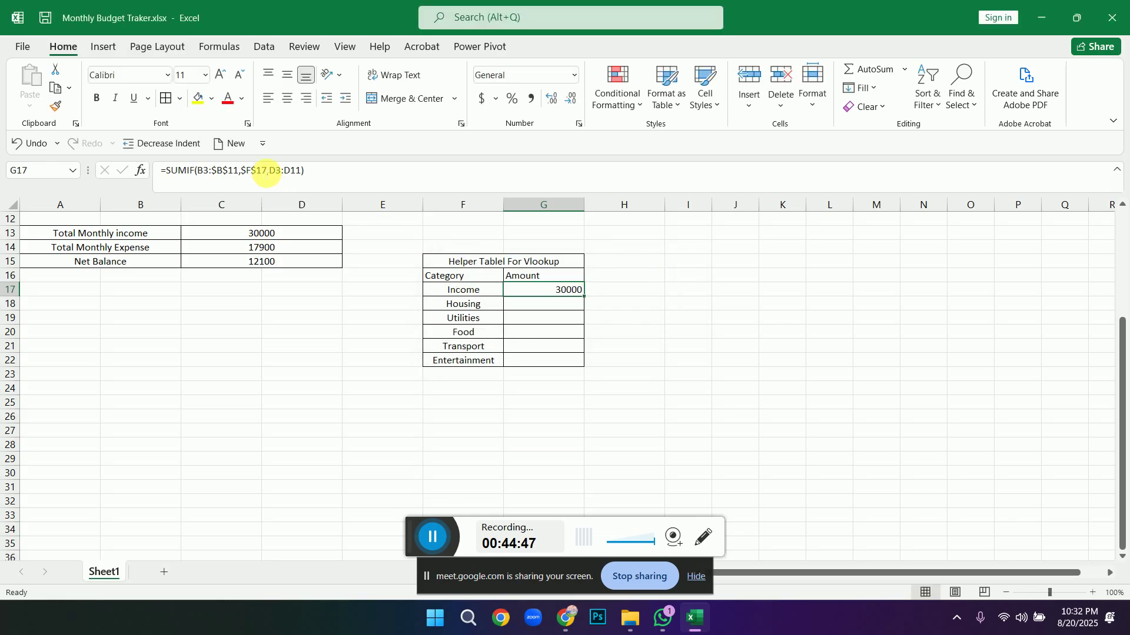
# Make the sum range in G17's SUMIF formula absolute as $D$3:$D$11.
pyautogui.moveTo(270, 170); pyautogui.dragTo(304, 172)
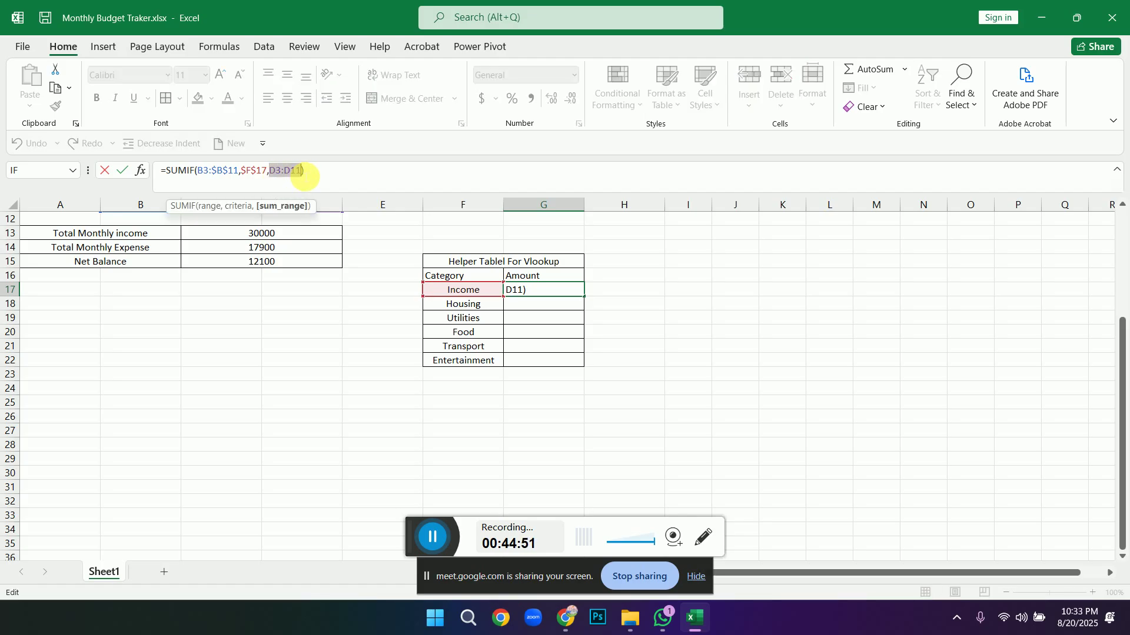
pyautogui.press('F4')
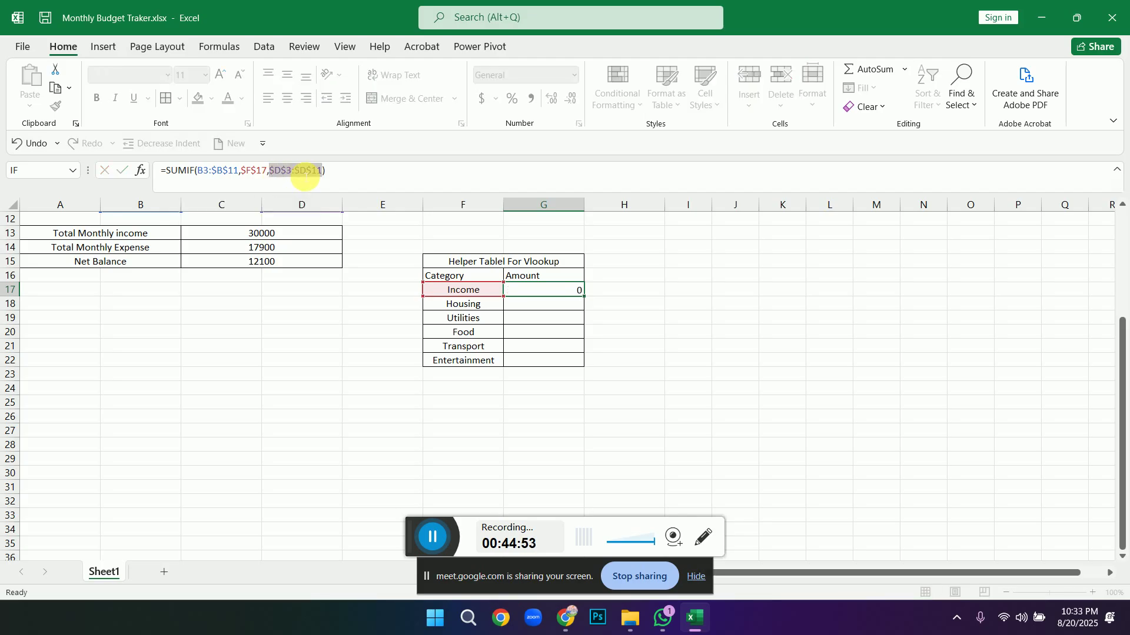
pyautogui.press('Return')
# Try filling the SUMIF formula from G17 down to G22, and undo both the fill and the absolute sum range.
pyautogui.click(525, 290)
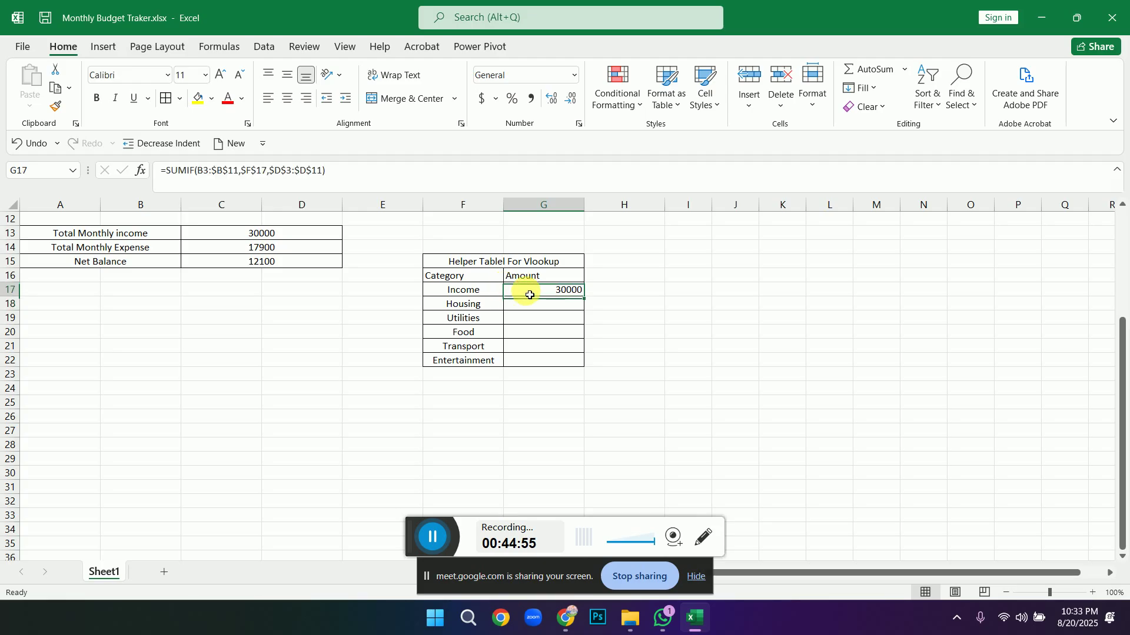
pyautogui.moveTo(585, 297); pyautogui.dragTo(585, 362)
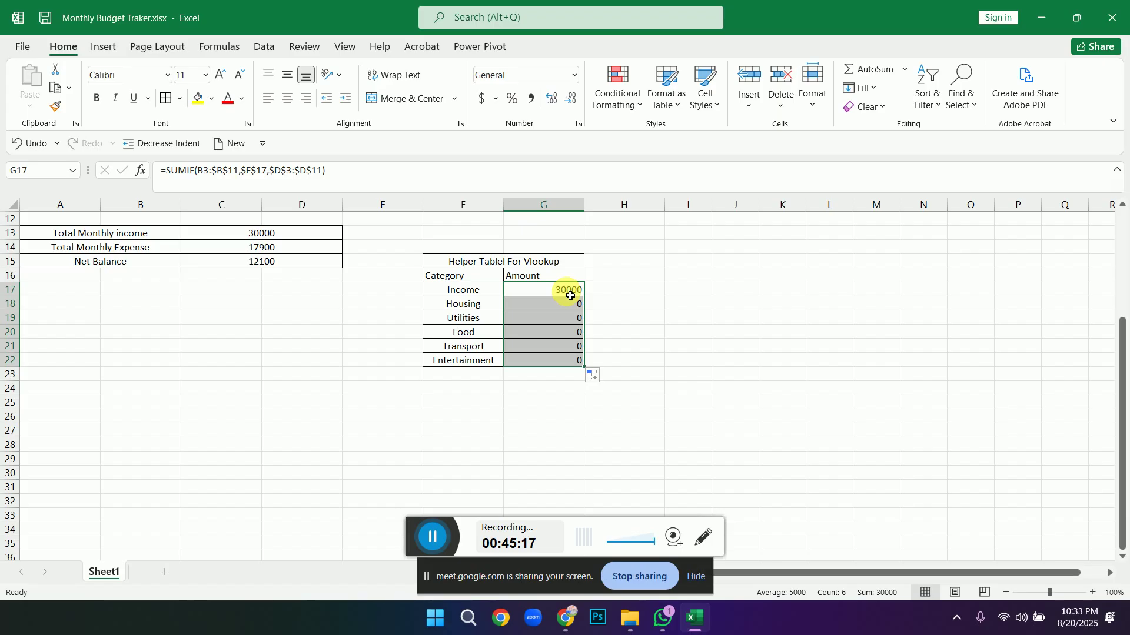
pyautogui.hotkey('ctrl', 'z')
pyautogui.hotkey('ctrl', 'z')
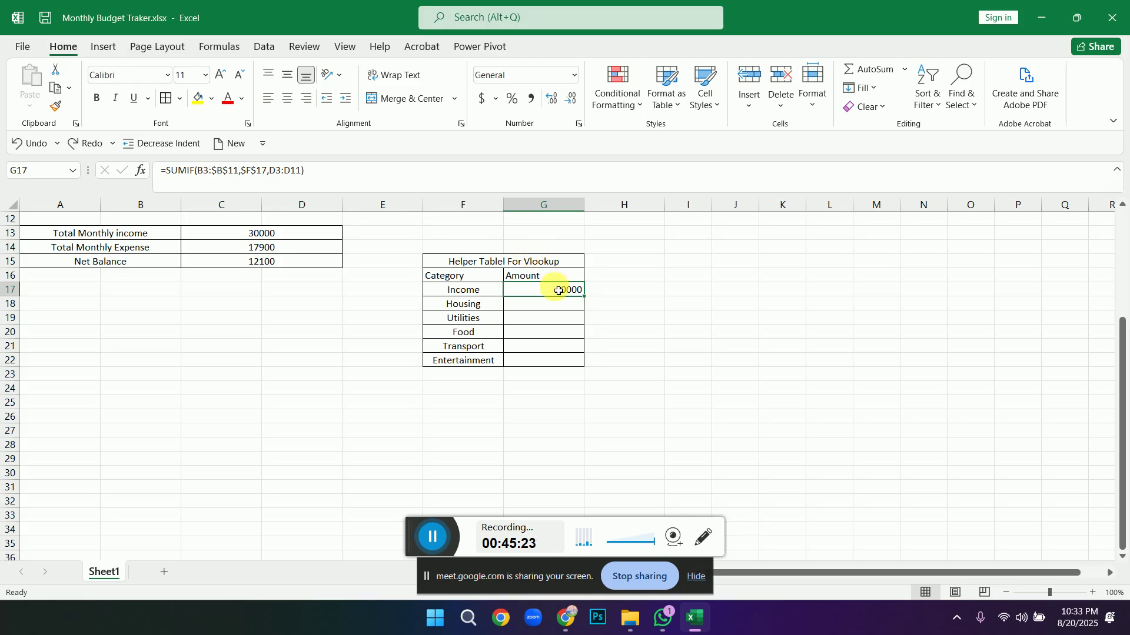
# Replace the formula in the Income row's Amount cell G17 with a new SUMIF that uses the category entries B3:B11 as its range.
pyautogui.press('BackSpace')
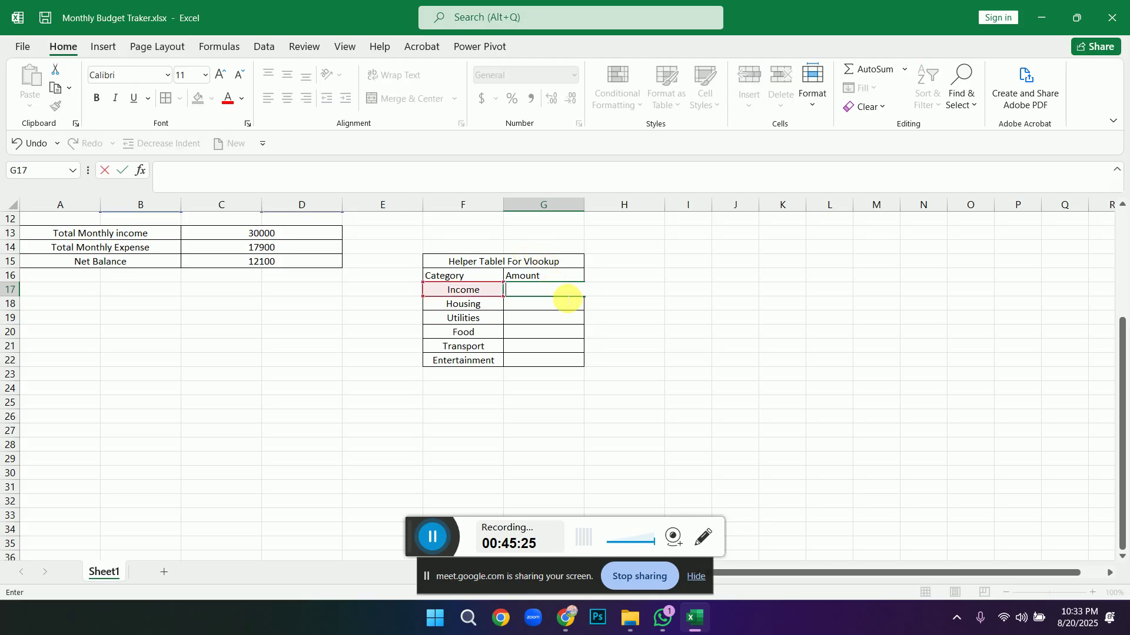
pyautogui.write('=sum')
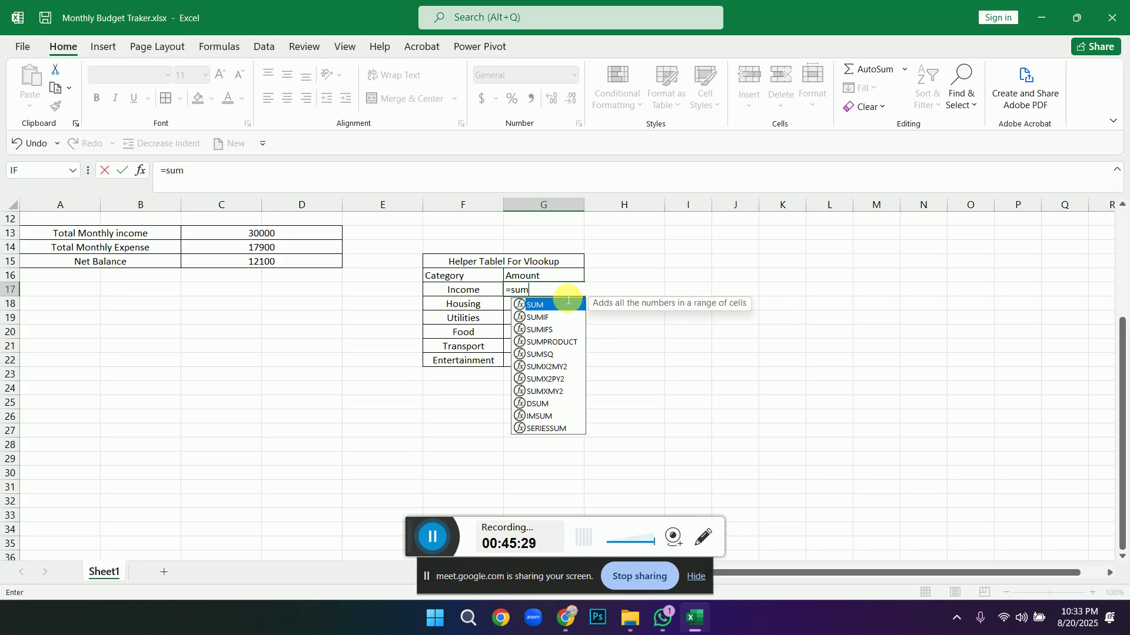
pyautogui.write('if')
pyautogui.press('Tab')
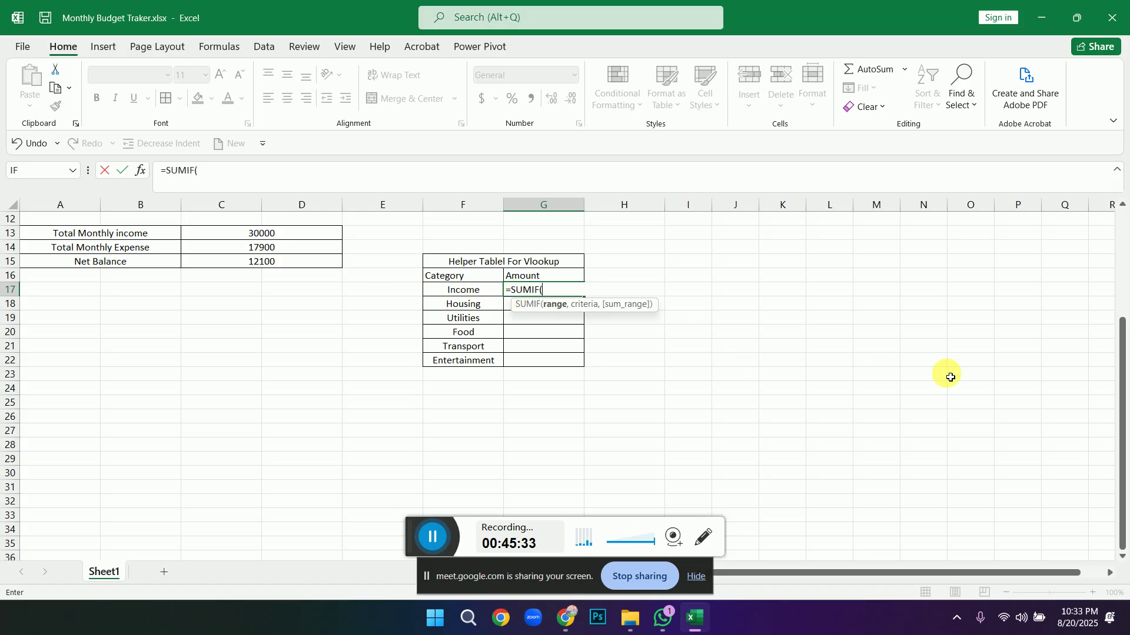
pyautogui.moveTo(1121, 434); pyautogui.dragTo(1116, 321)
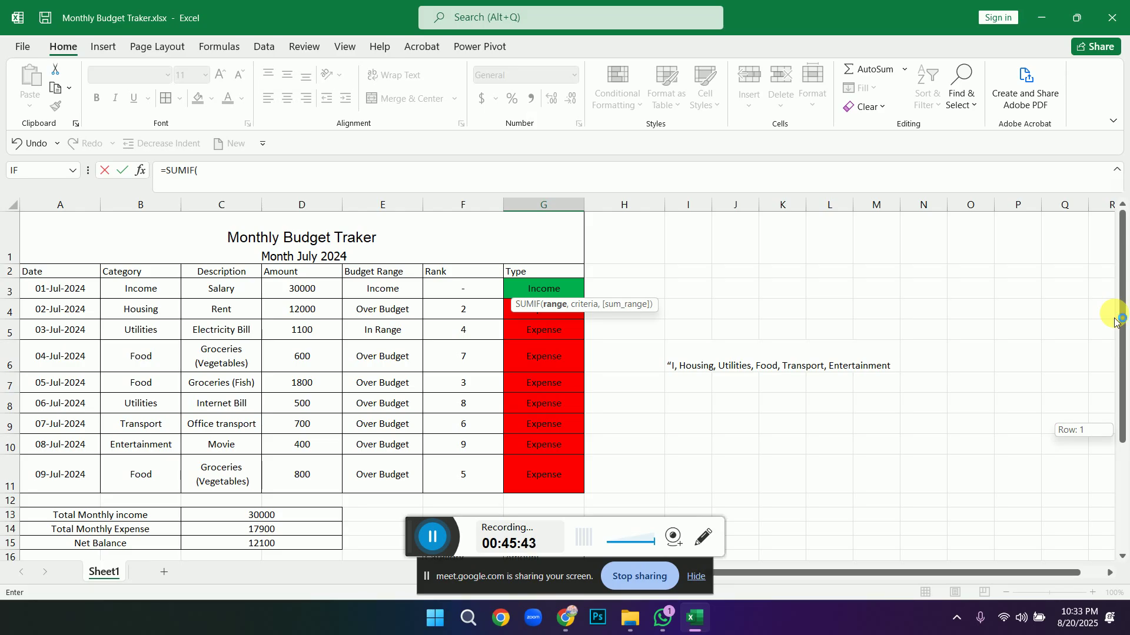
pyautogui.moveTo(1116, 321); pyautogui.dragTo(1116, 318)
pyautogui.moveTo(1116, 321); pyautogui.dragTo(1116, 314)
pyautogui.moveTo(1114, 310); pyautogui.dragTo(1112, 298)
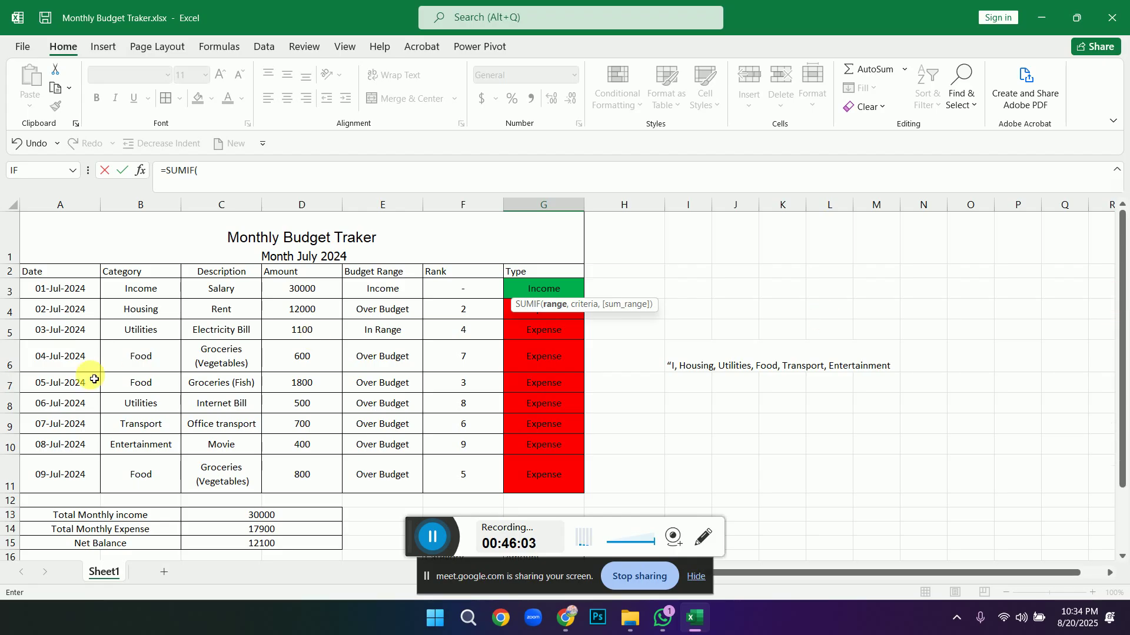
pyautogui.moveTo(143, 285); pyautogui.dragTo(143, 469)
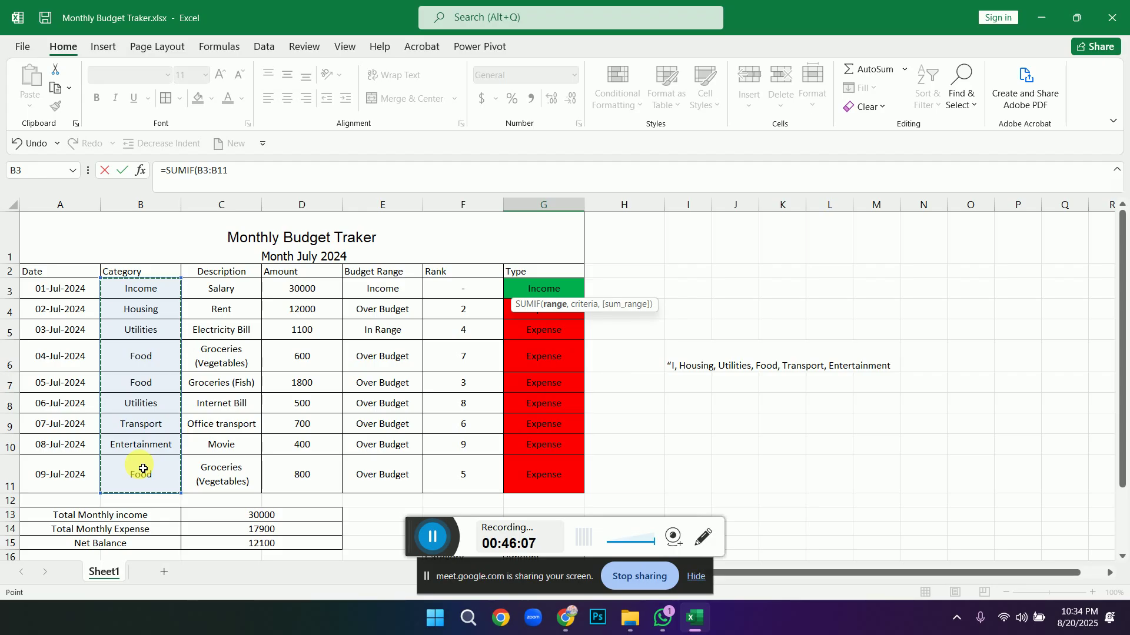
pyautogui.write(',')
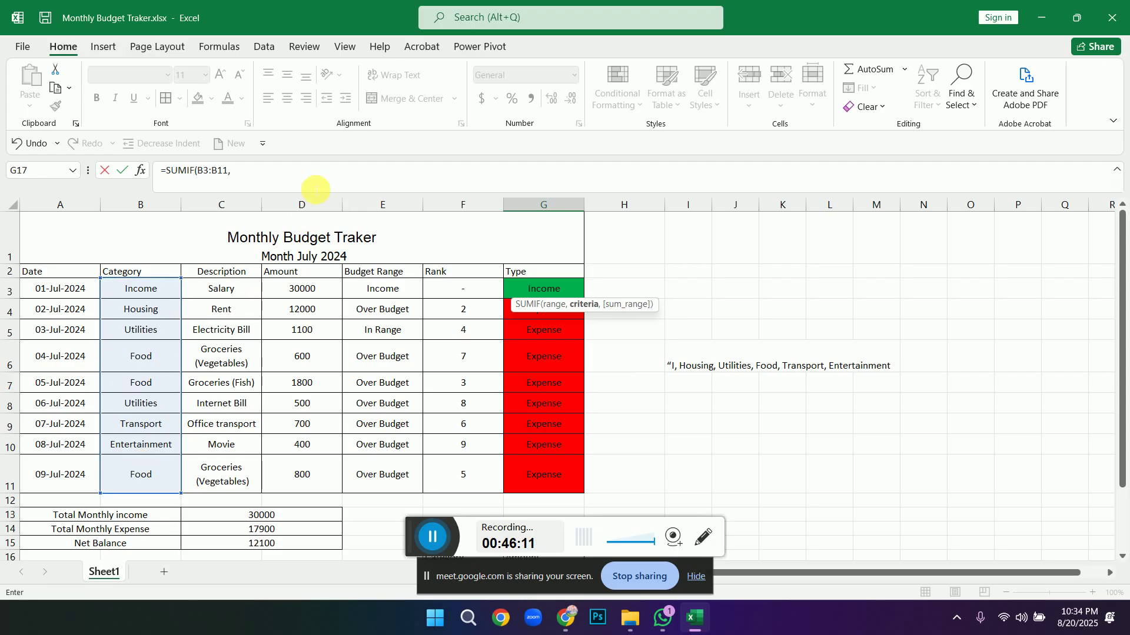
# Complete the SUMIF formula in G17 with F17 as the criteria and D3:D11 as the sum range, using relative references.
pyautogui.click(282, 172)
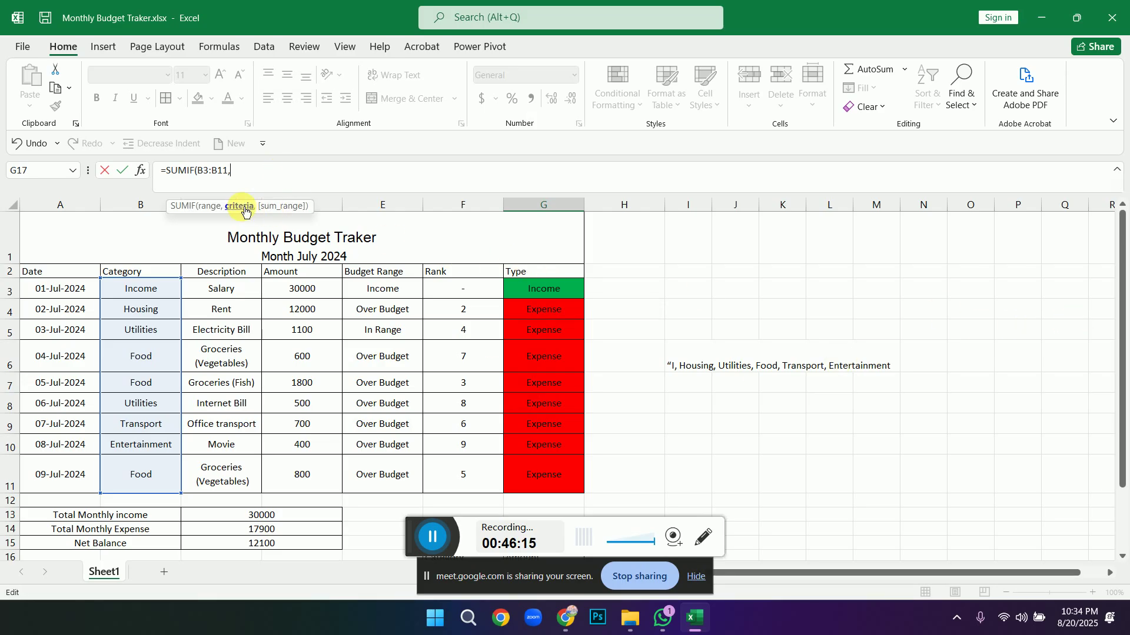
pyautogui.moveTo(1125, 334); pyautogui.dragTo(1124, 392)
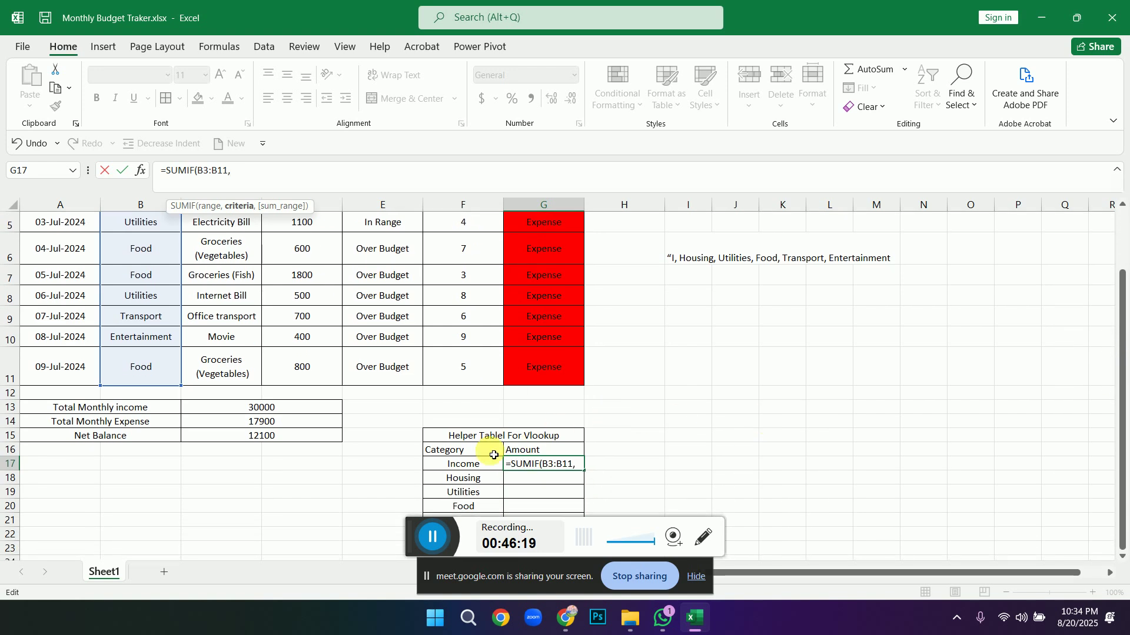
pyautogui.click(460, 466)
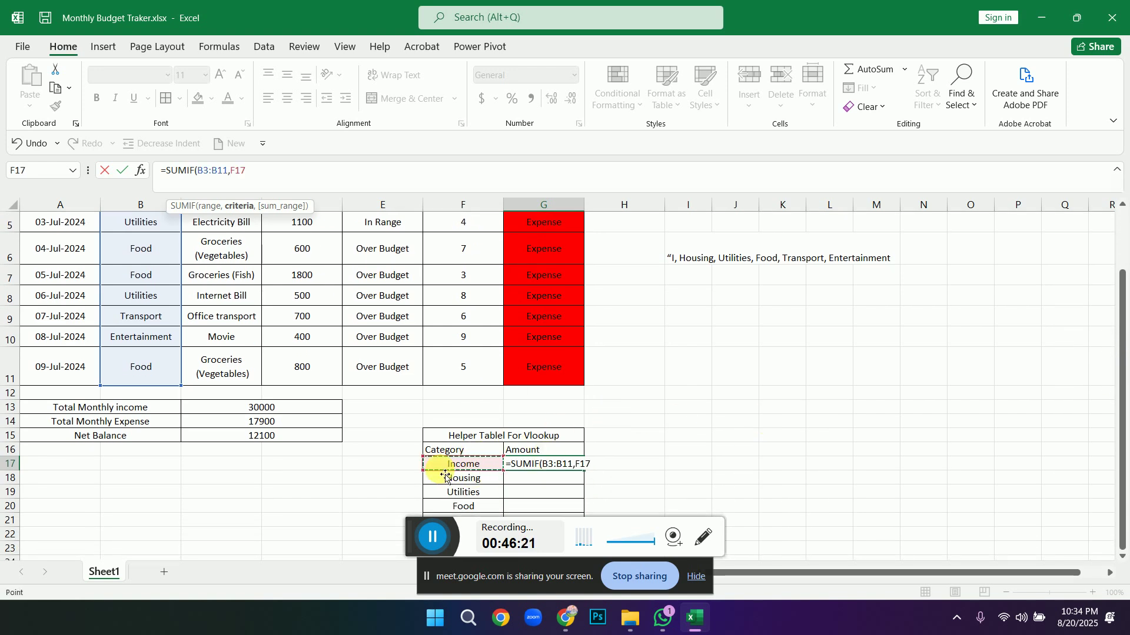
pyautogui.write(',')
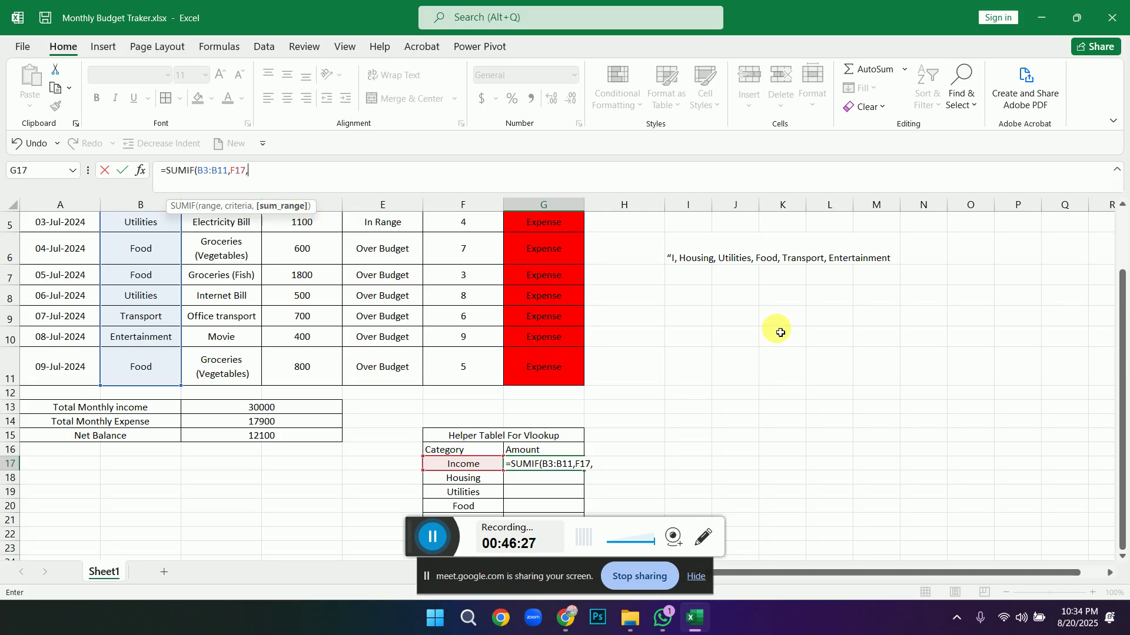
pyautogui.moveTo(1124, 393); pyautogui.dragTo(1124, 363)
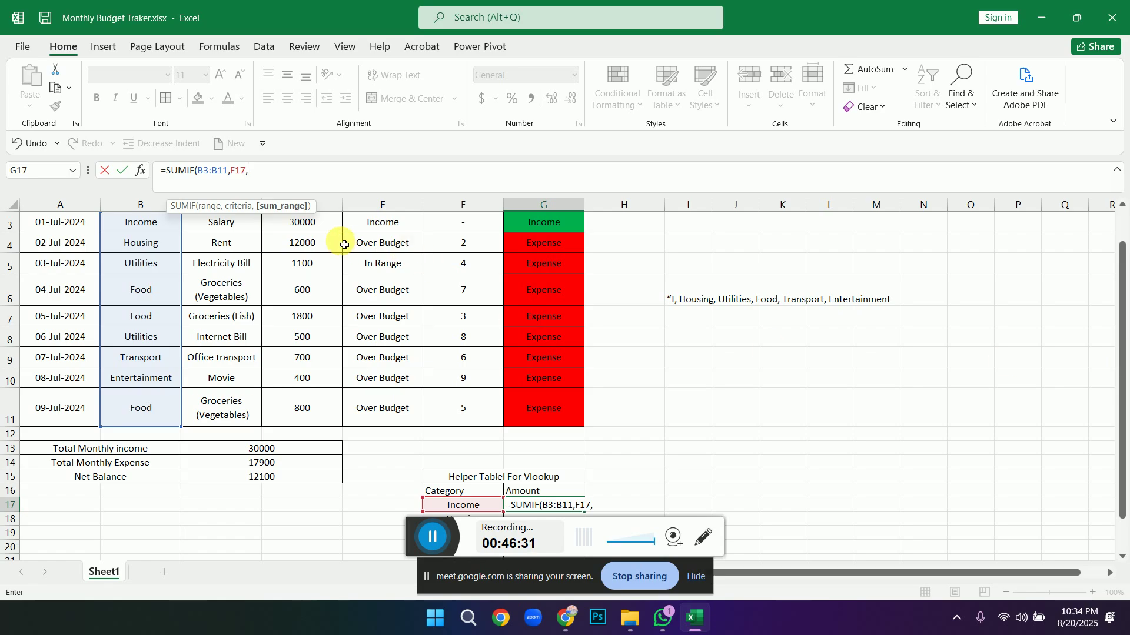
pyautogui.moveTo(327, 227); pyautogui.dragTo(331, 397)
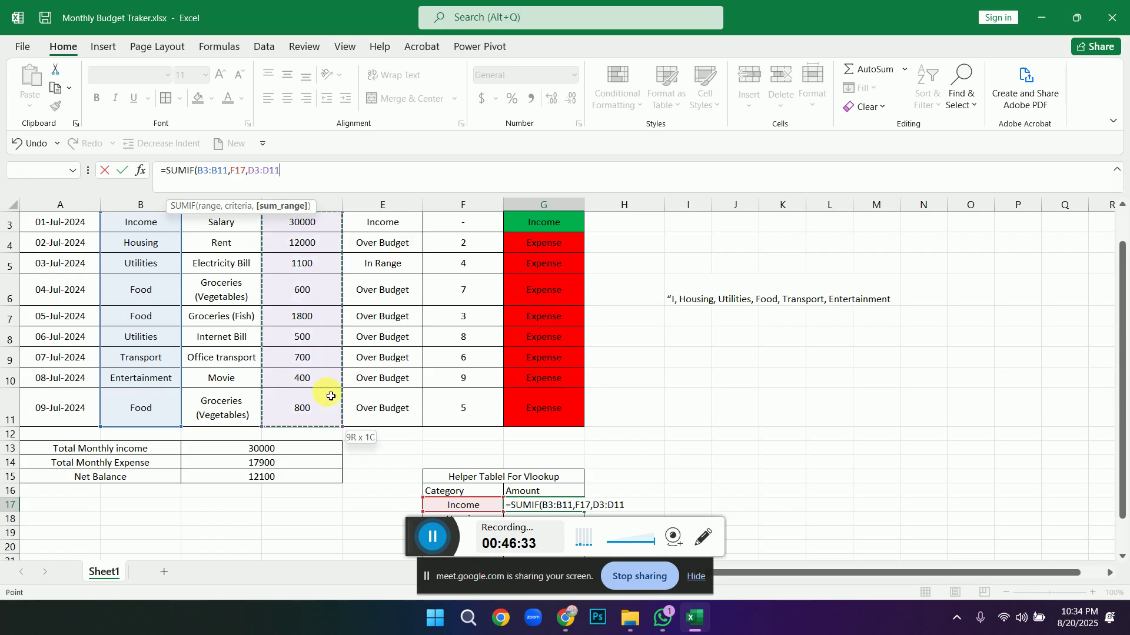
pyautogui.press('Return')
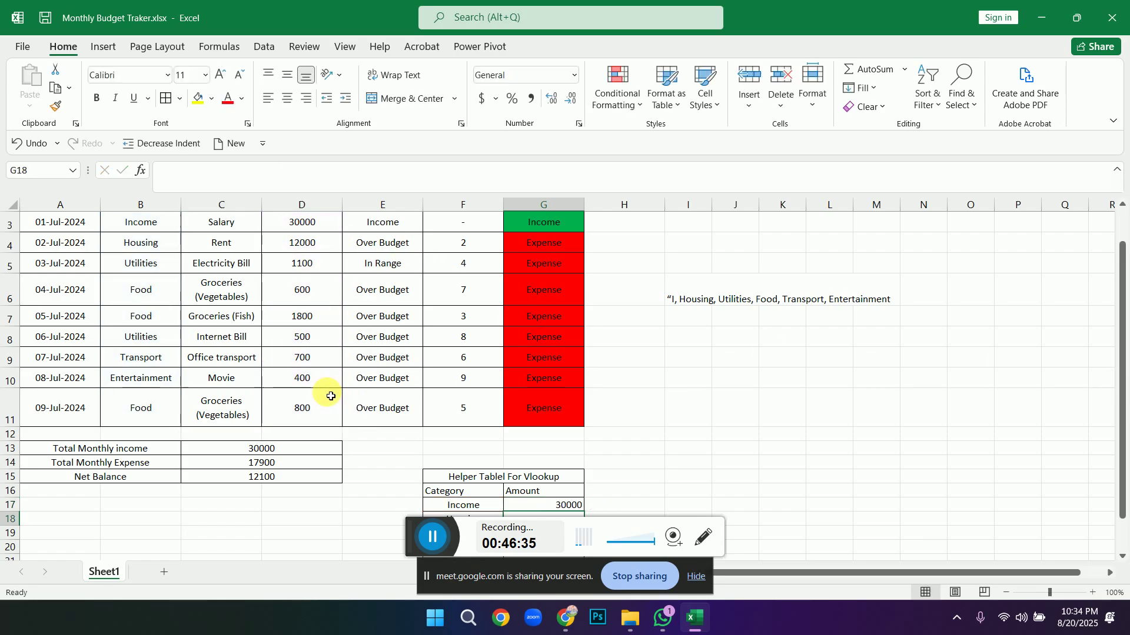
# Fill the SUMIF formula from G17 down through the Entertainment row's Amount cell G22.
pyautogui.moveTo(1125, 348); pyautogui.dragTo(1117, 442)
pyautogui.click(735, 490)
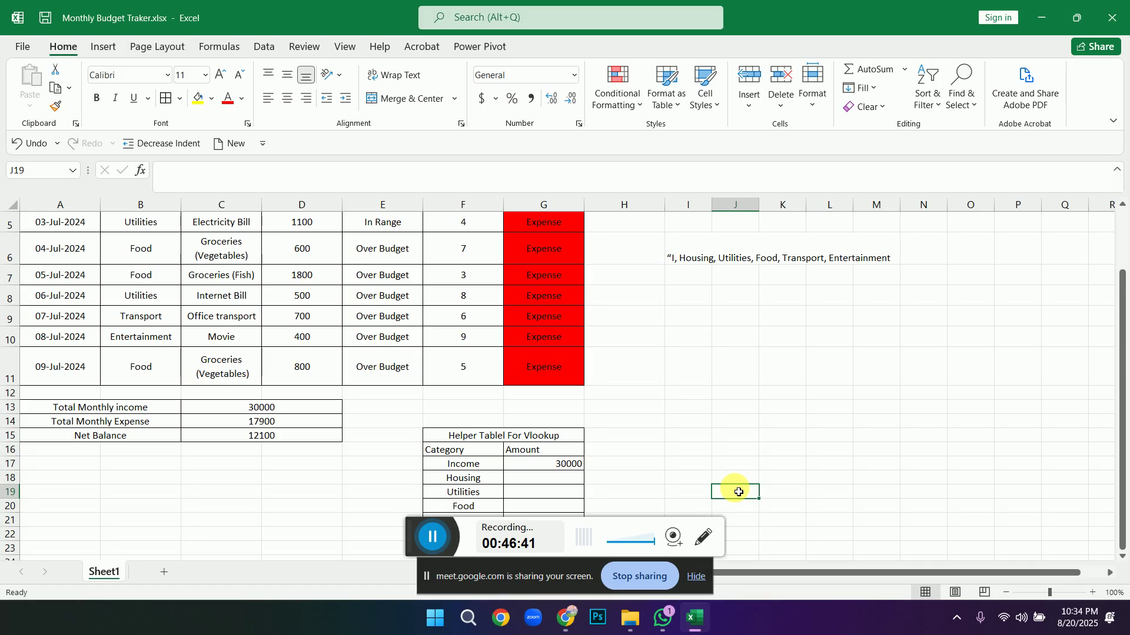
pyautogui.press('Down')
pyautogui.press('Down')
pyautogui.press('Down')
pyautogui.press('Down')
pyautogui.press('Down')
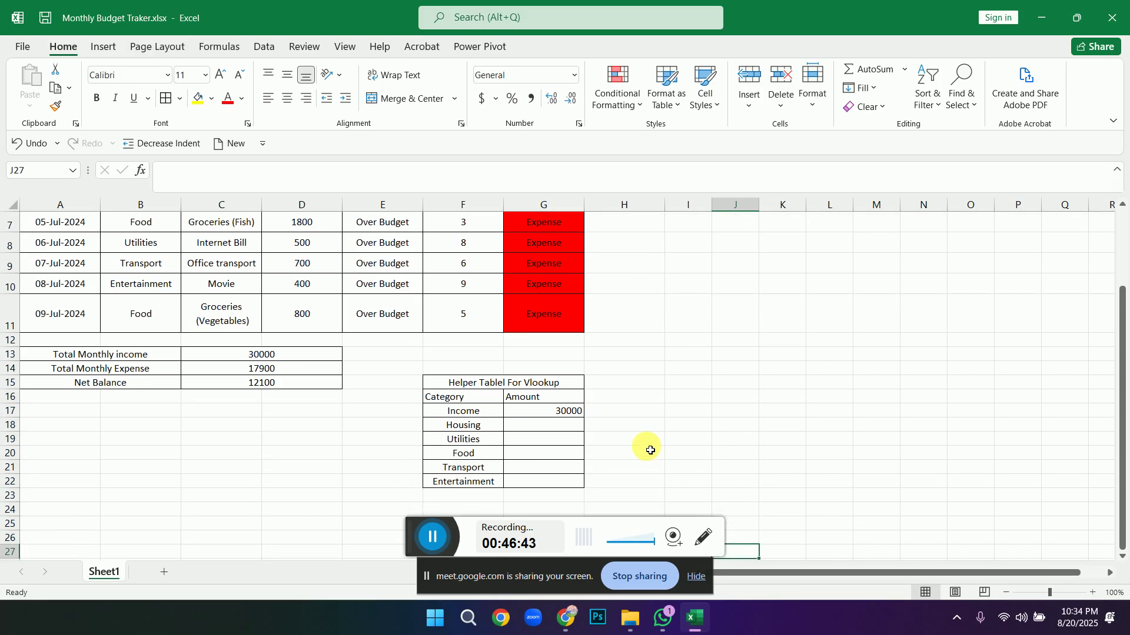
pyautogui.click(573, 413)
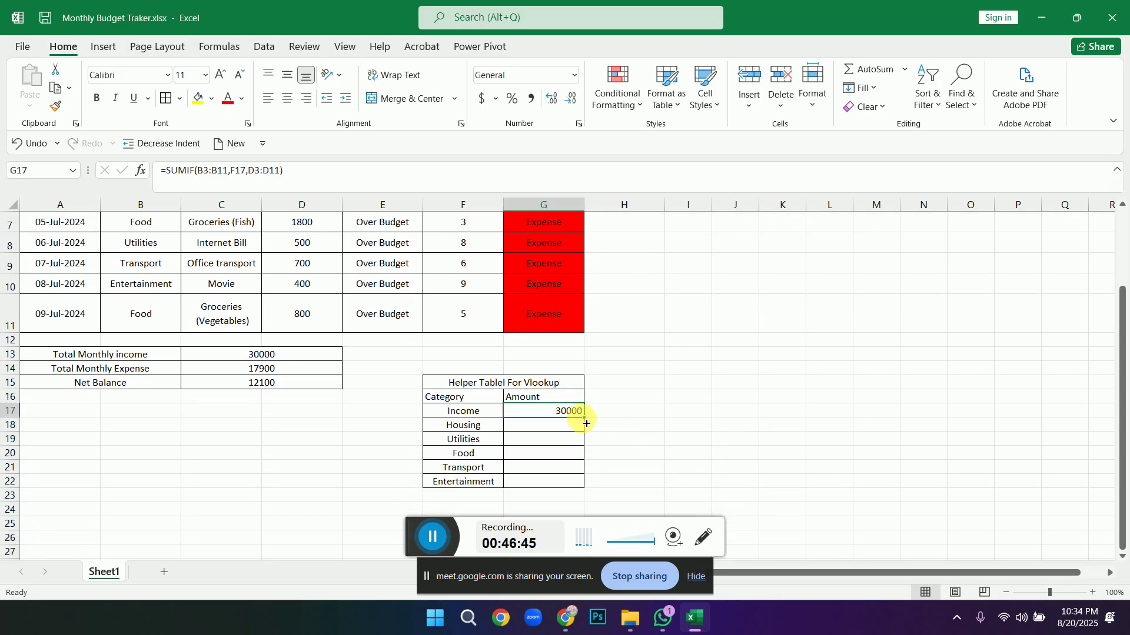
pyautogui.doubleClick(587, 424)
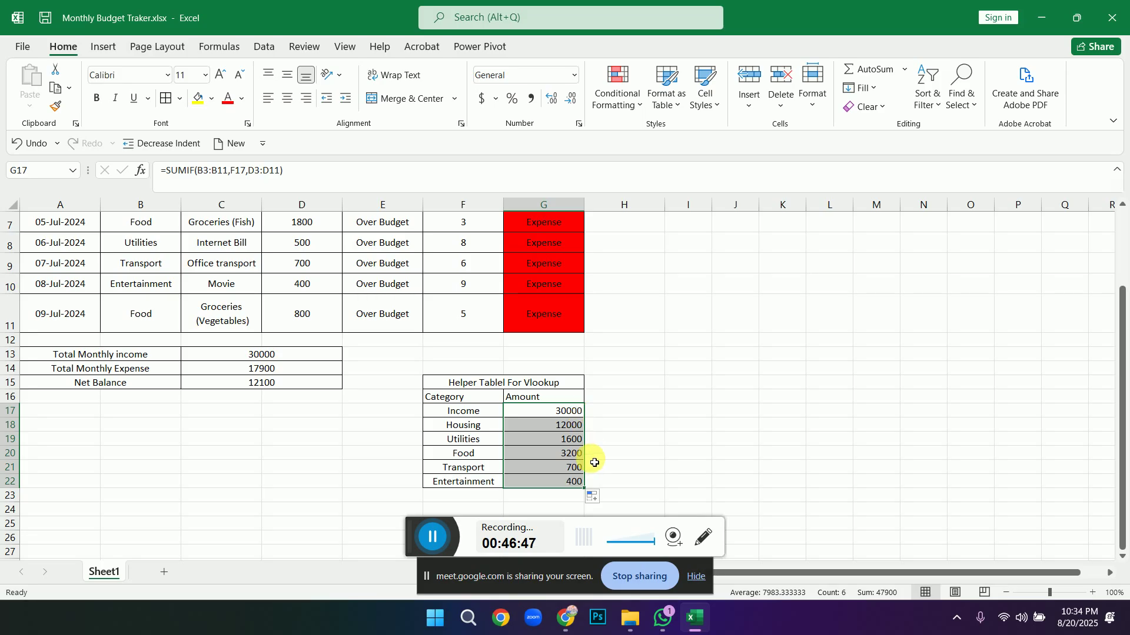
pyautogui.click(635, 453)
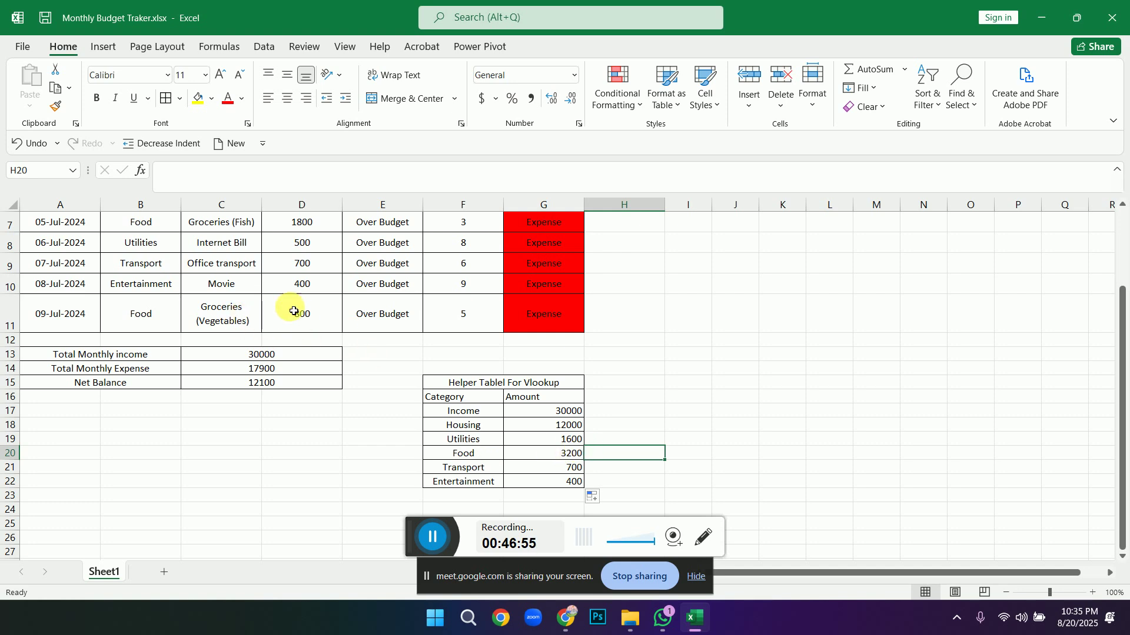
# Examine the monthly budget entries and compare them with the category amounts in the helper table.
pyautogui.press('Up')
pyautogui.press('Up')
pyautogui.press('Up')
pyautogui.press('Up')
pyautogui.press('Up')
pyautogui.press('Up')
pyautogui.press('Up')
pyautogui.press('Up')
pyautogui.press('Up')
pyautogui.press('Up')
pyautogui.press('Up')
pyautogui.press('Up')
pyautogui.press('Up')
pyautogui.press('Up')
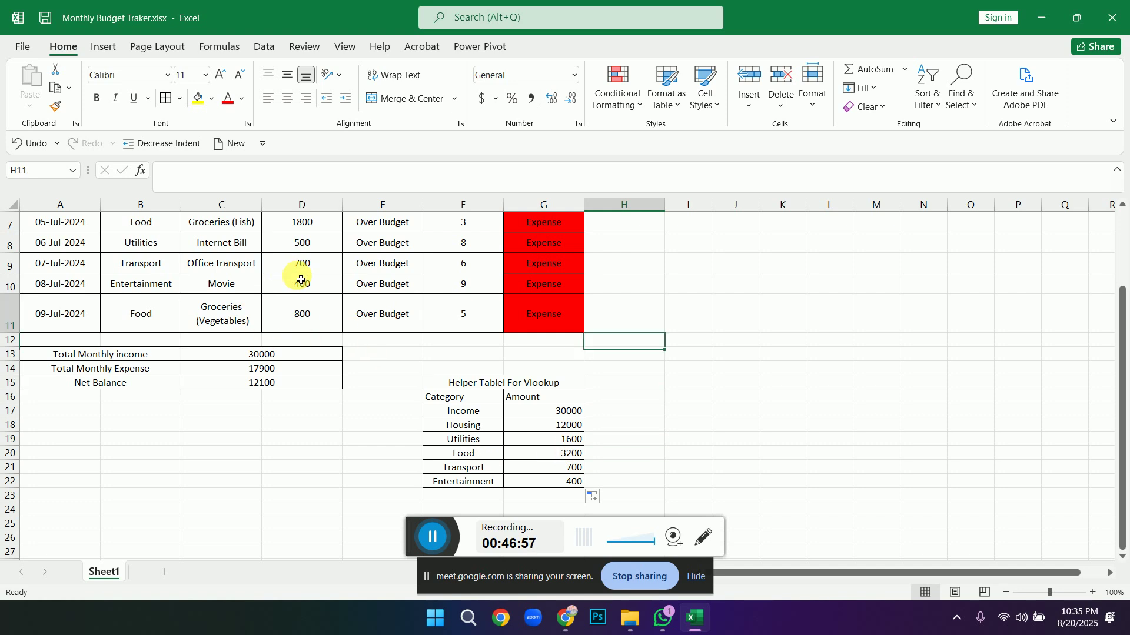
pyautogui.press('Up')
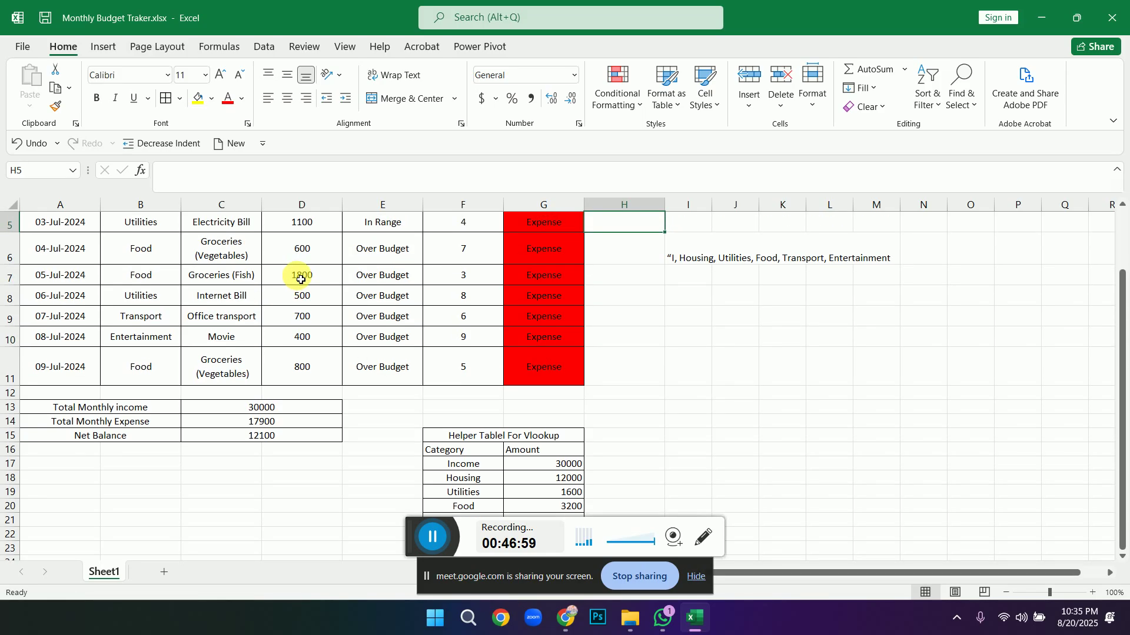
pyautogui.press('Up')
pyautogui.press('Up')
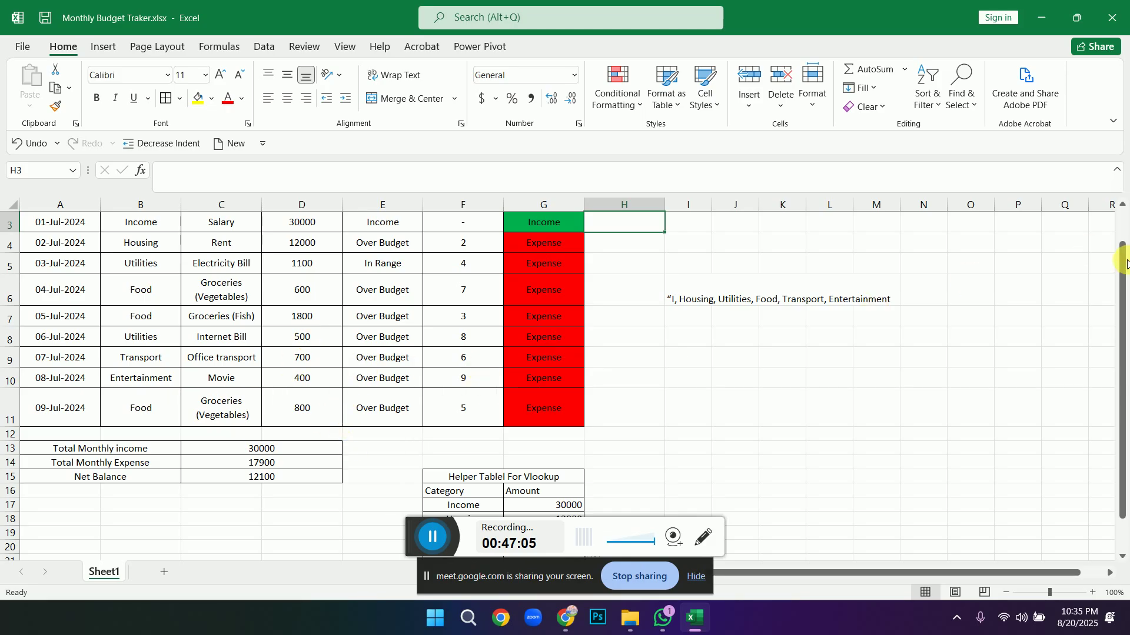
pyautogui.moveTo(1123, 265); pyautogui.dragTo(1121, 338)
pyautogui.click(847, 375)
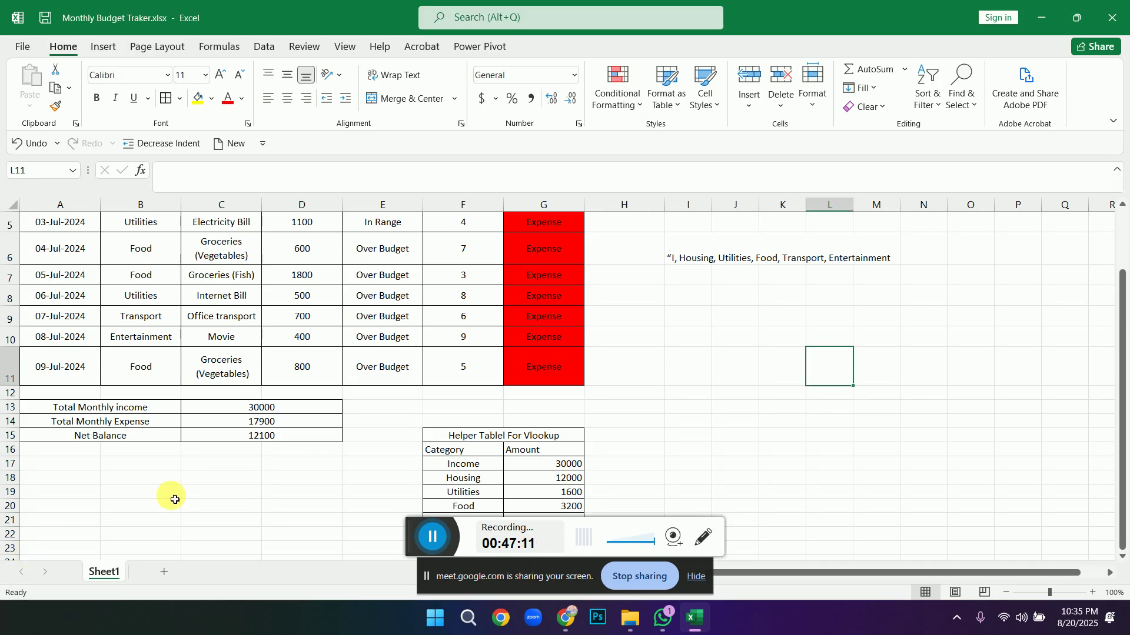
# Enter the title Vlookup in A17 and merge and center it across A17:B17.
pyautogui.moveTo(76, 463); pyautogui.dragTo(125, 471)
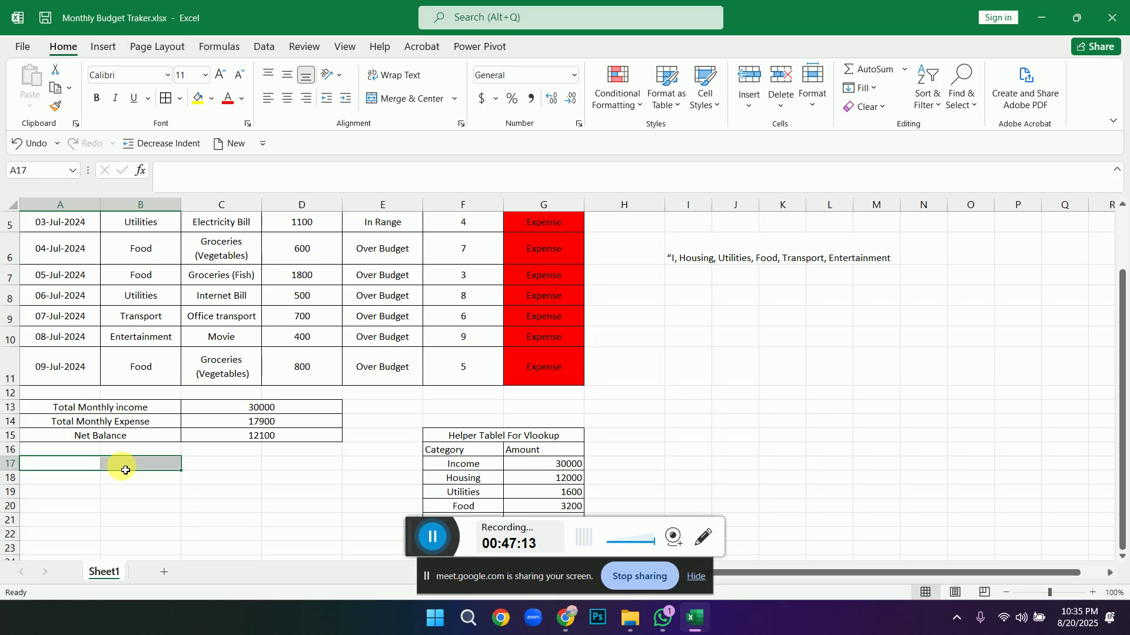
pyautogui.write('V')
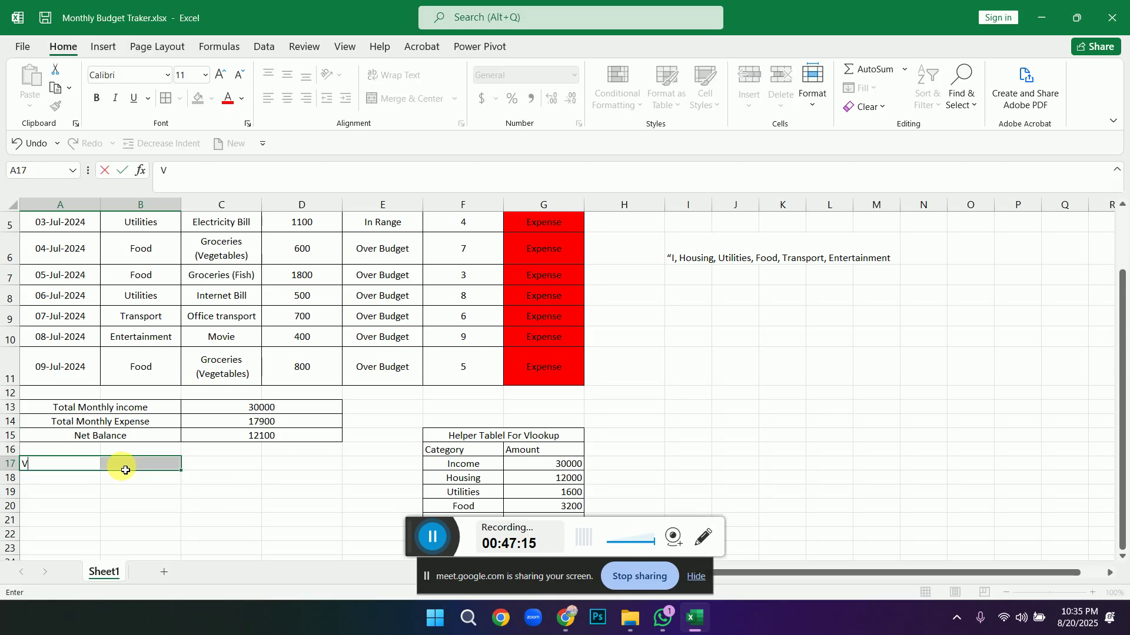
pyautogui.write('lookup')
pyautogui.click(141, 493)
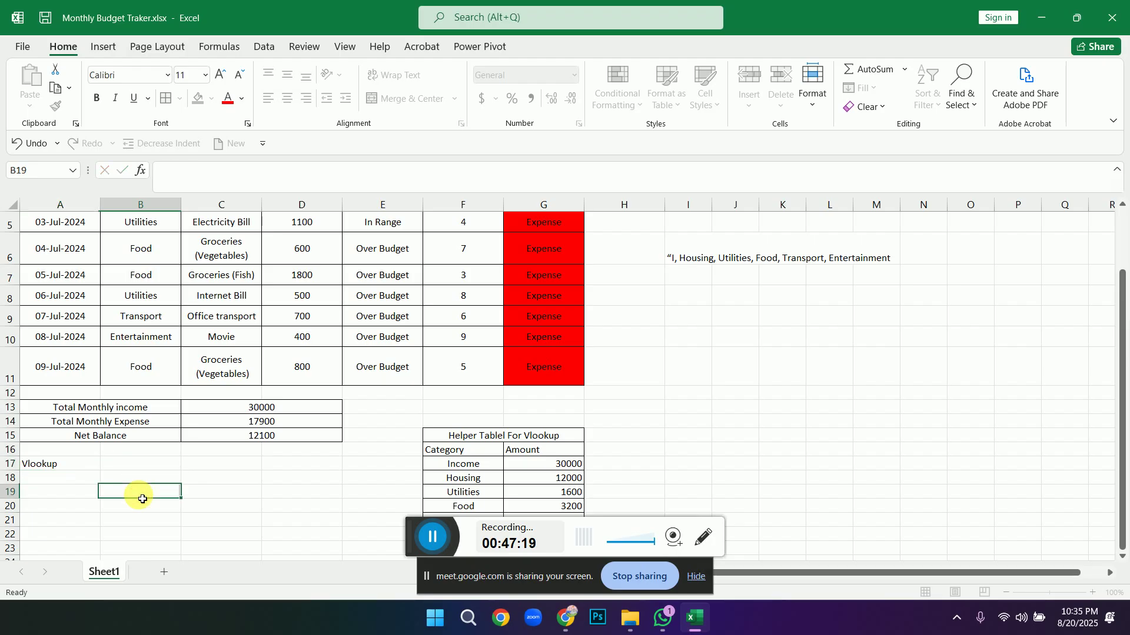
pyautogui.moveTo(84, 466); pyautogui.dragTo(116, 464)
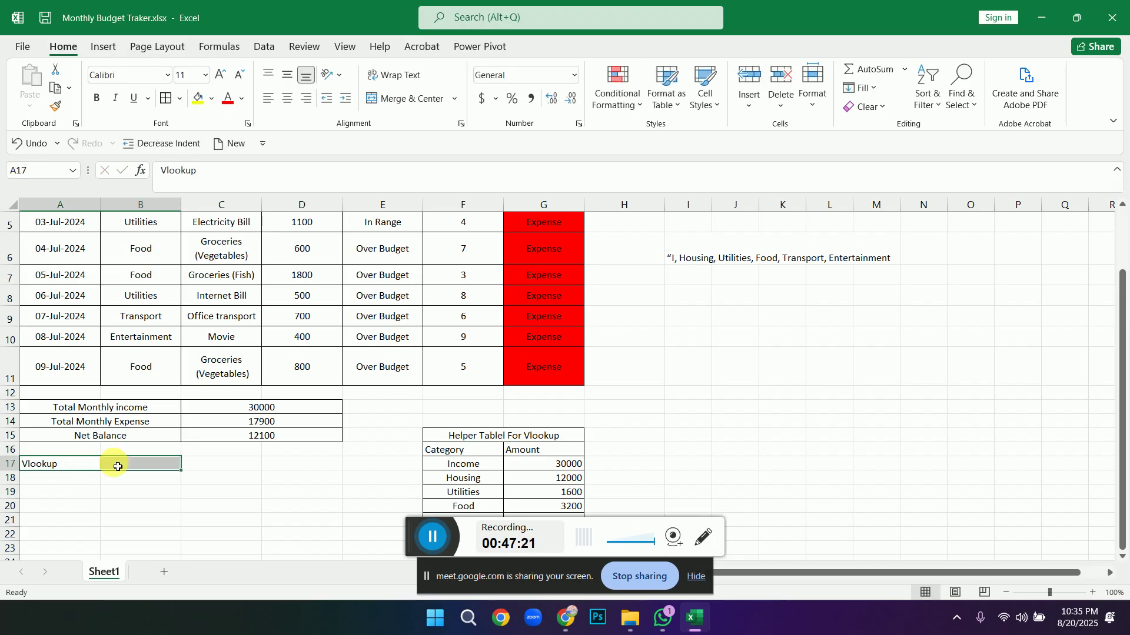
pyautogui.click(403, 99)
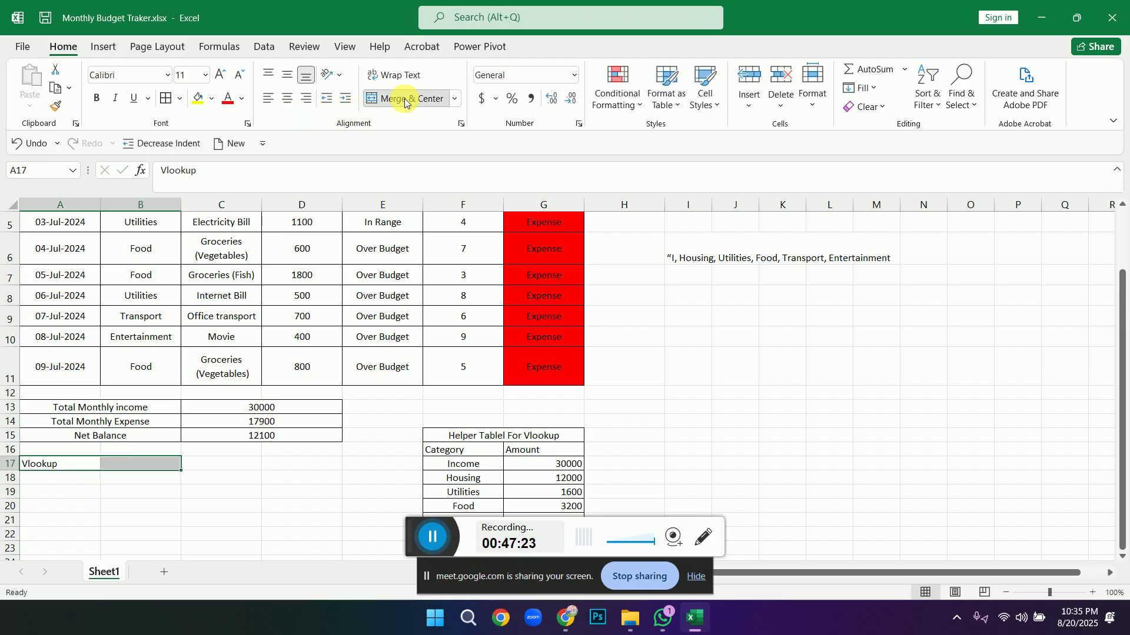
# Enter the headers Category in A18 and amount in B18, and apply all borders to A17:B19.
pyautogui.click(92, 483)
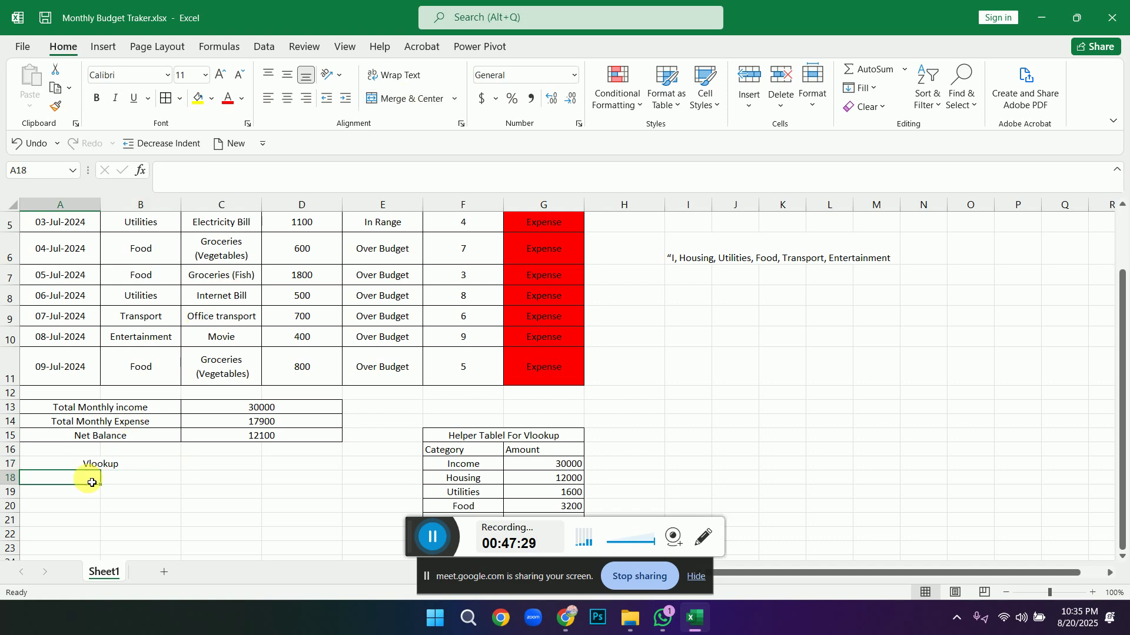
pyautogui.write('Catagory')
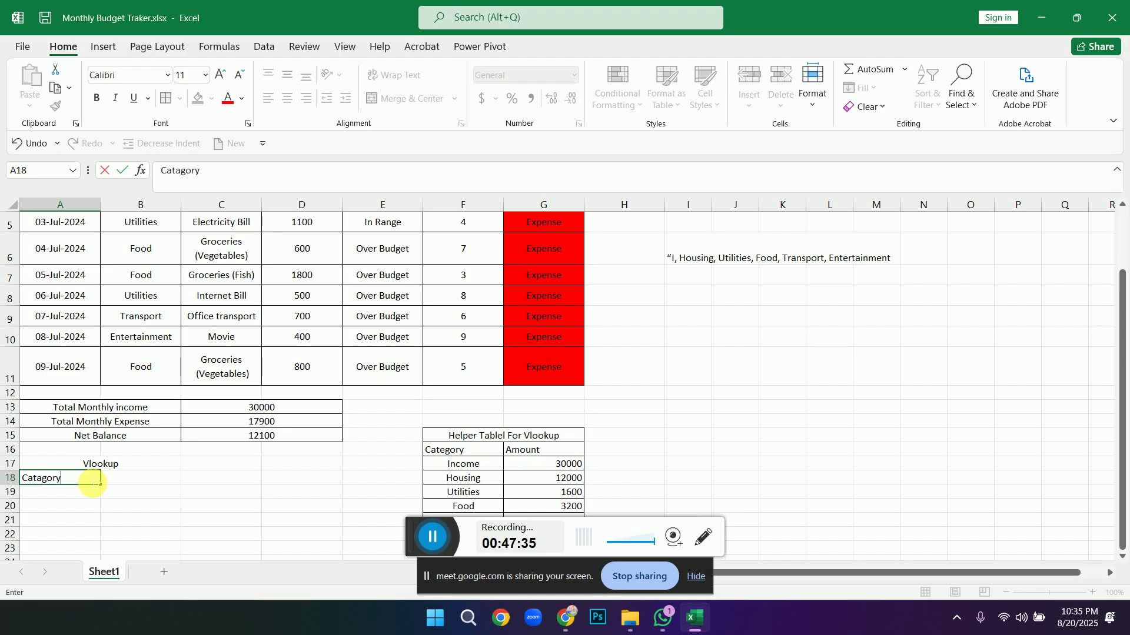
pyautogui.click(141, 485)
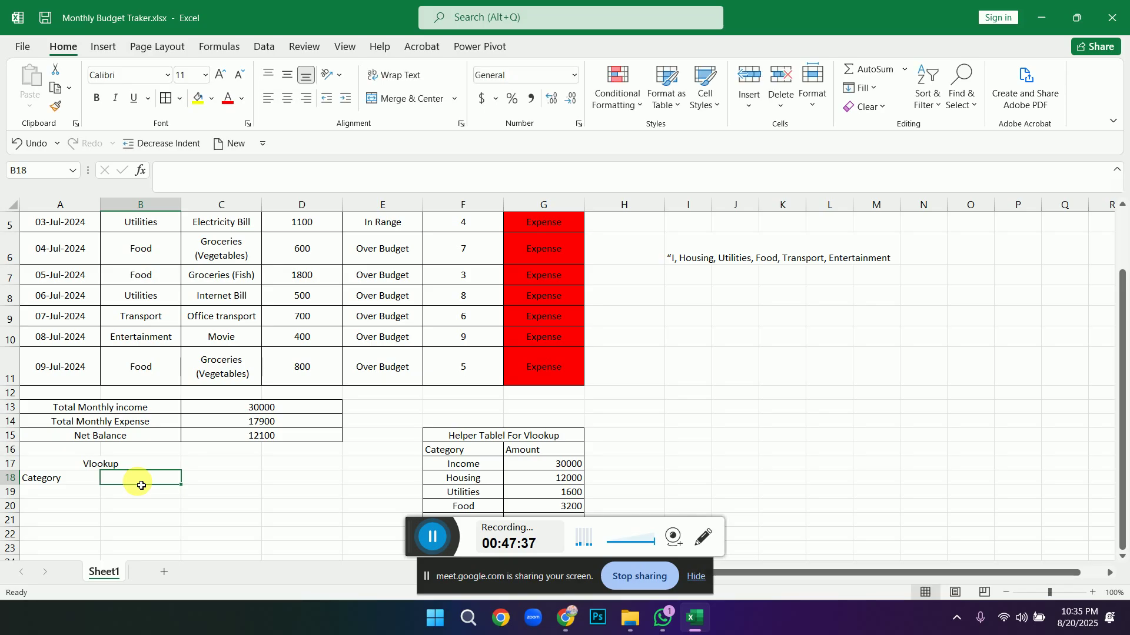
pyautogui.write('amount')
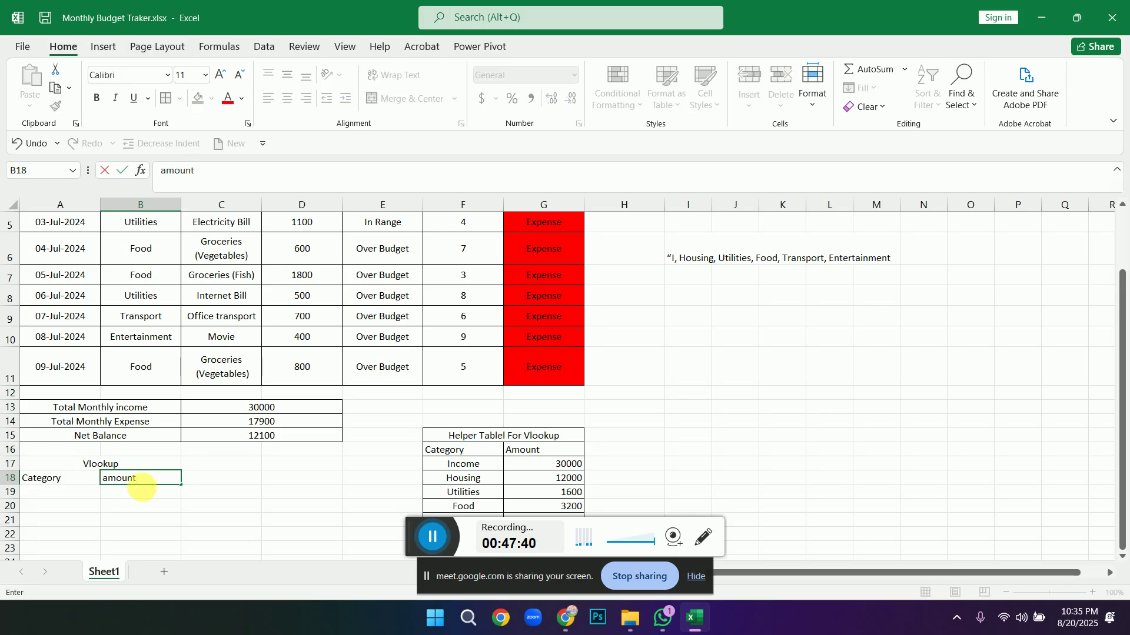
pyautogui.click(147, 506)
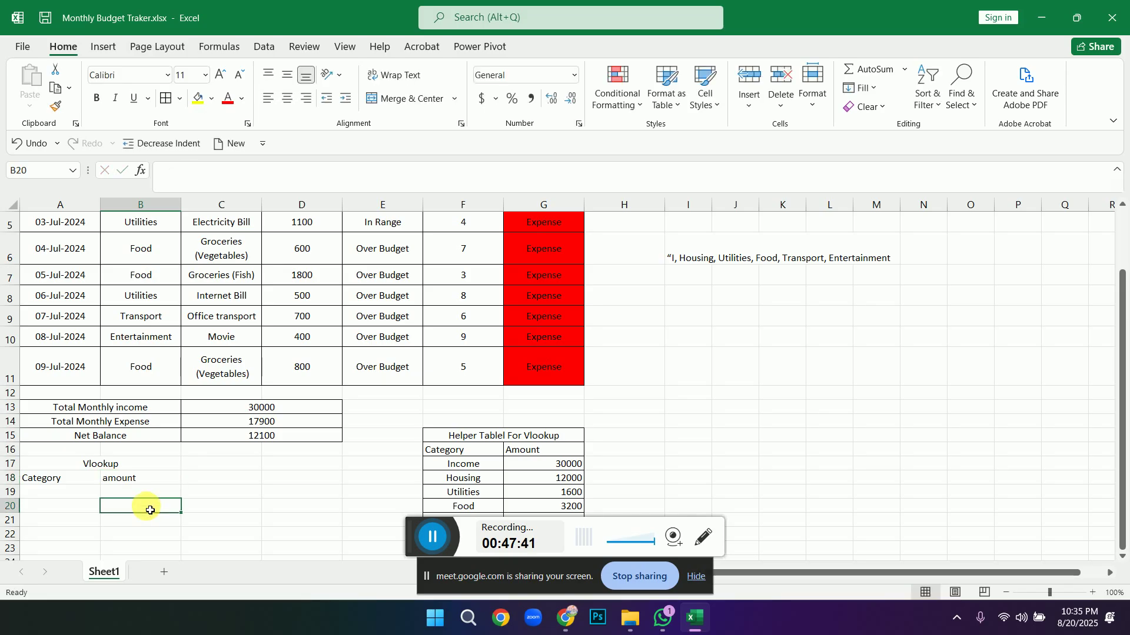
pyautogui.moveTo(55, 471); pyautogui.dragTo(88, 491)
pyautogui.click(166, 99)
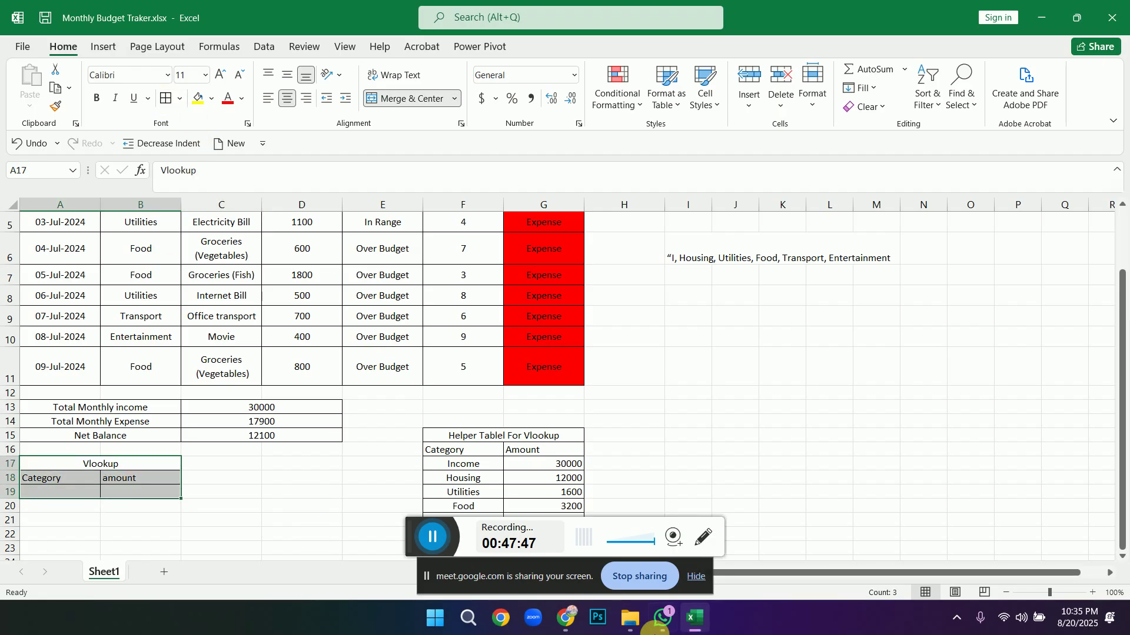
# Switch to Job-222.pdf in Chrome and read the Lookup instruction about the dropdown list for the category.
pyautogui.click(566, 618)
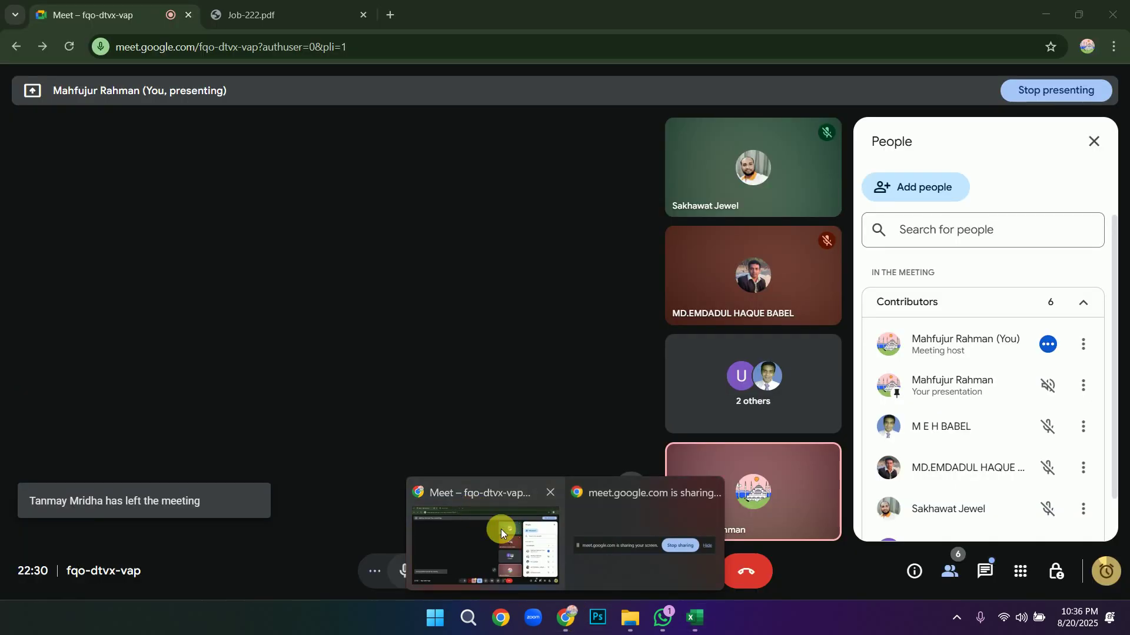
pyautogui.click(499, 539)
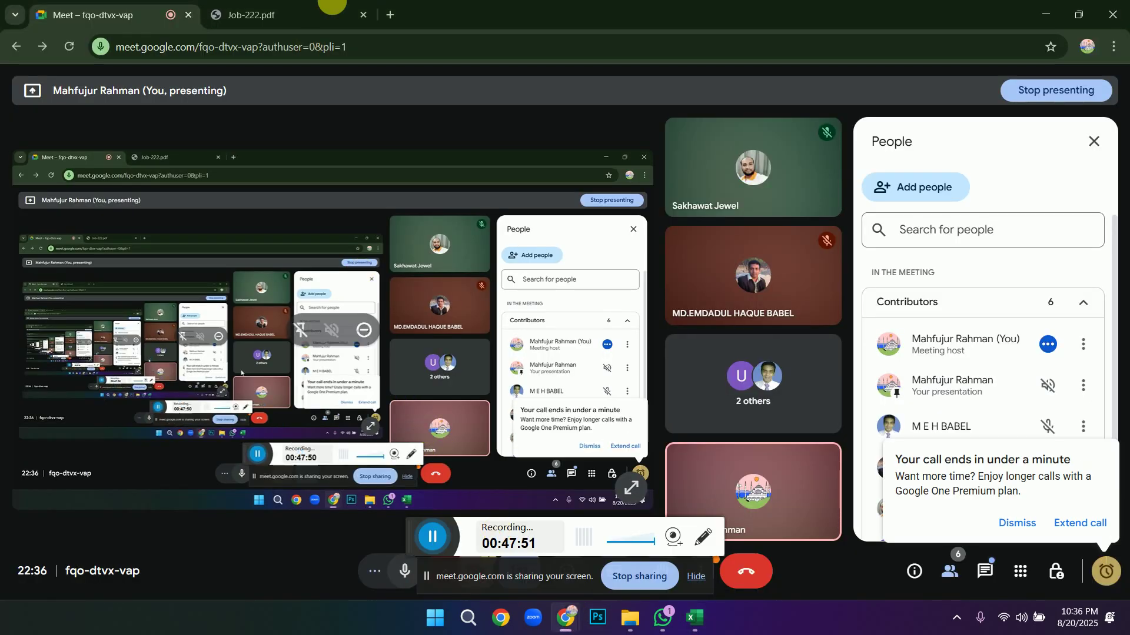
pyautogui.click(321, 8)
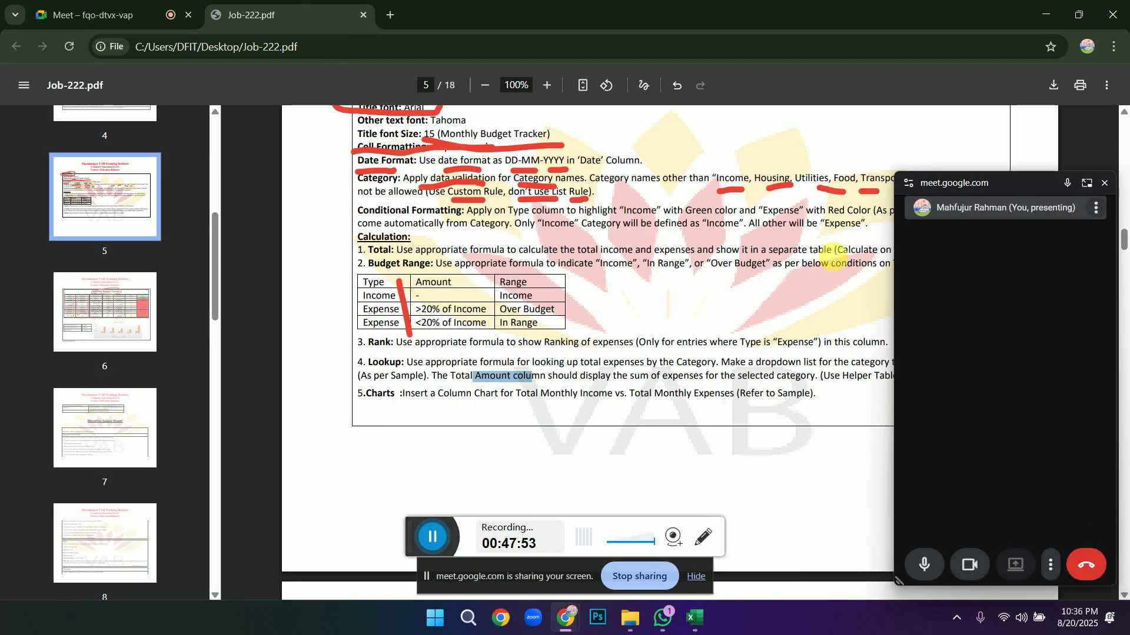
pyautogui.click(1109, 185)
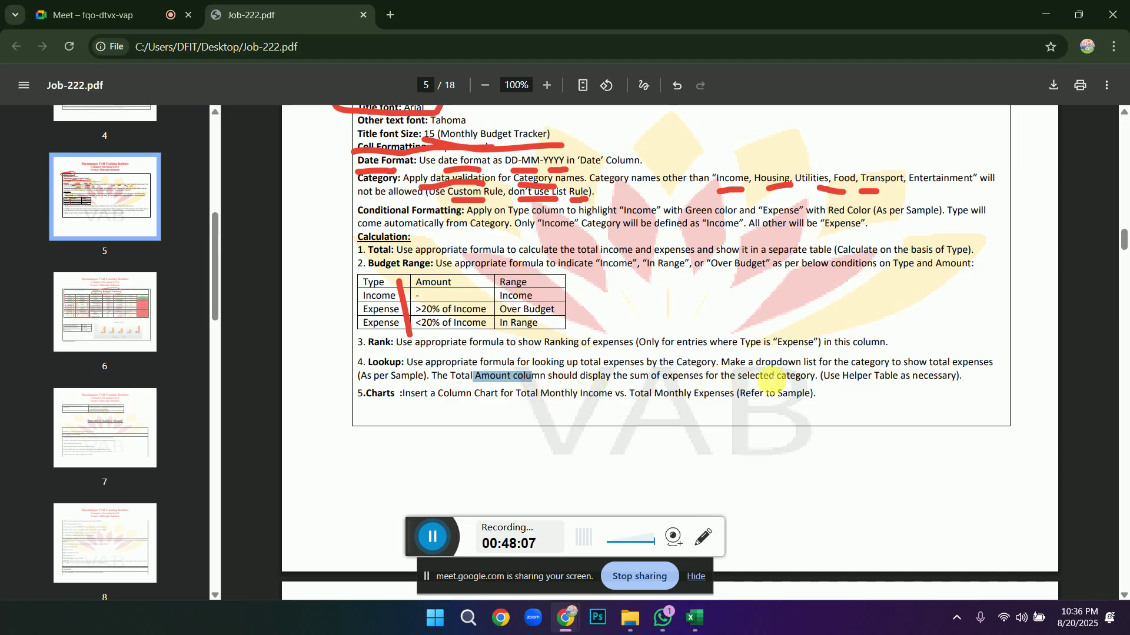
pyautogui.moveTo(749, 363); pyautogui.dragTo(887, 371)
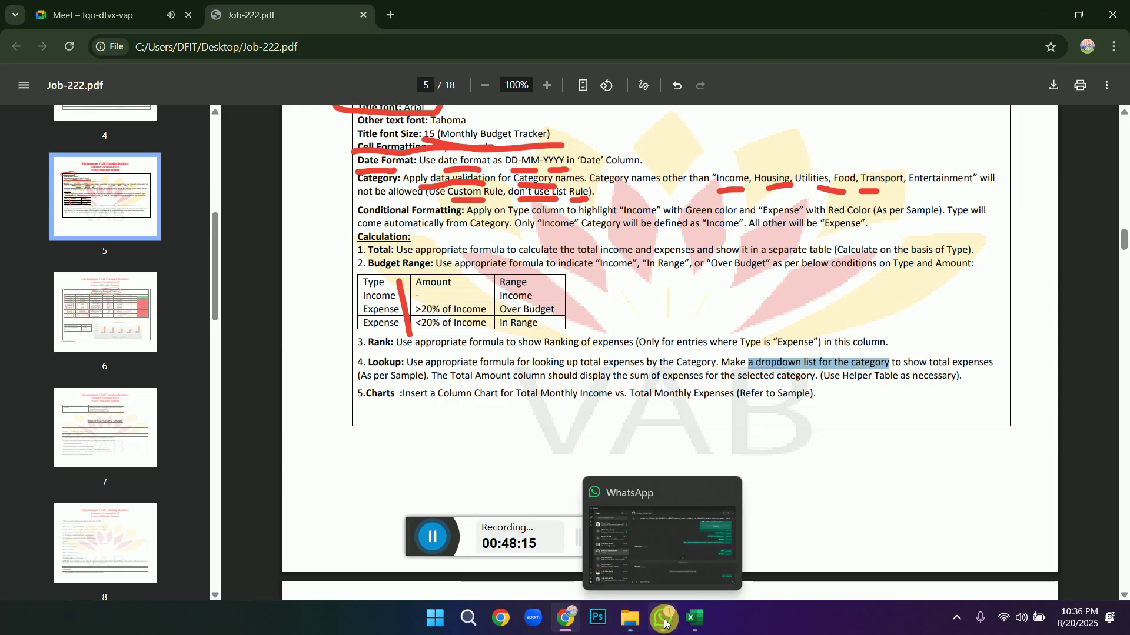
# Switch back to the Excel workbook and add a List data validation with source =$F$17:$F$22 to cell A19 under Category.
pyautogui.click(692, 621)
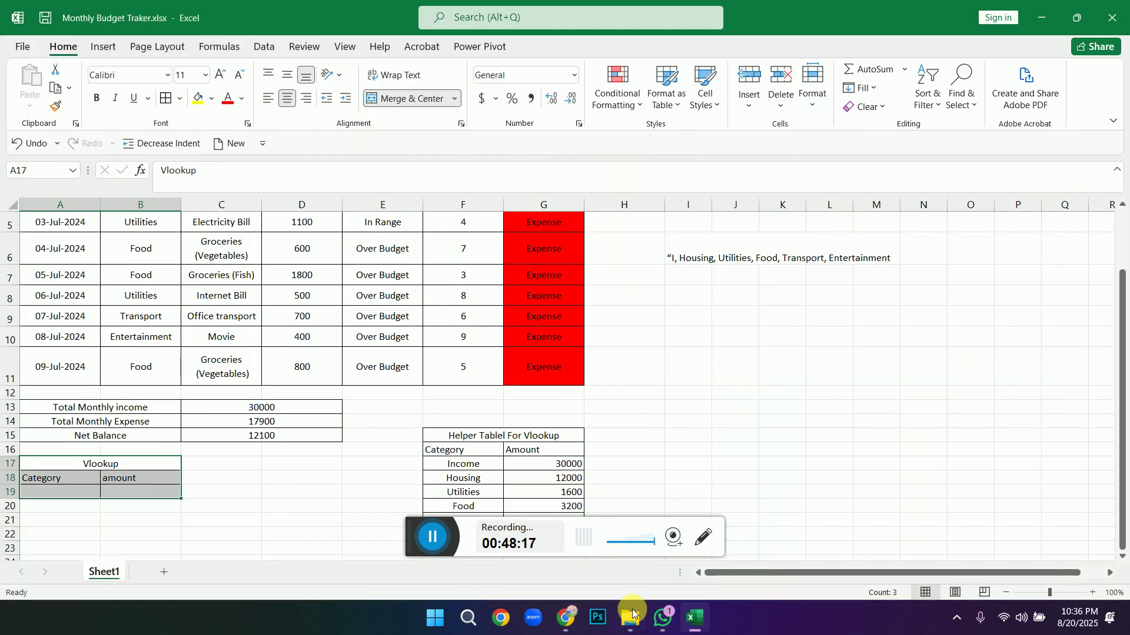
pyautogui.click(144, 492)
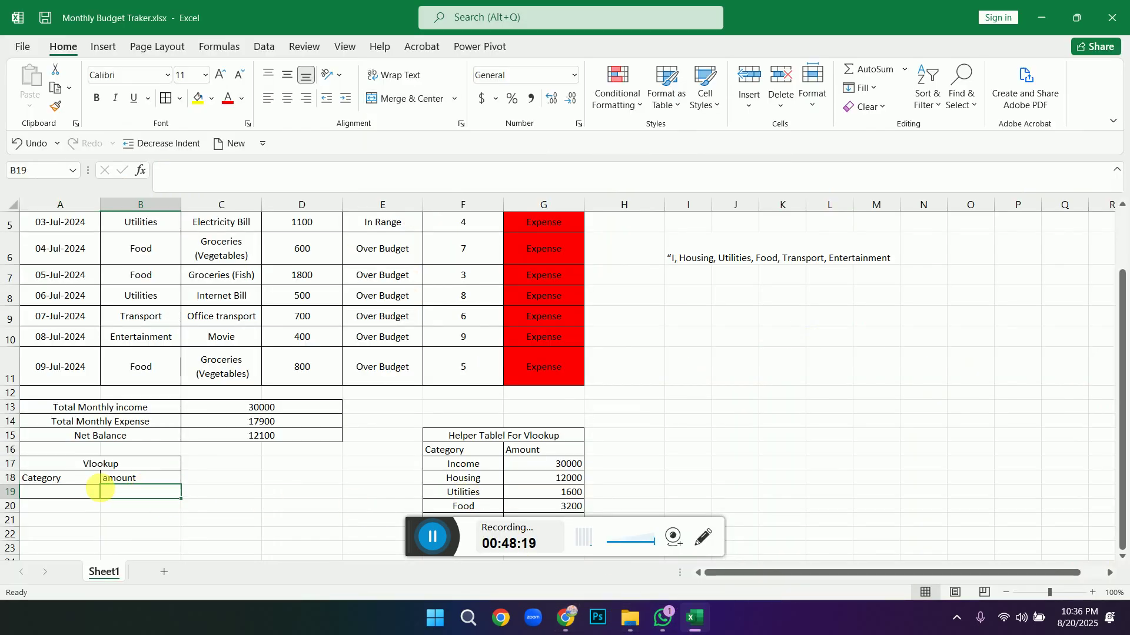
pyautogui.click(81, 495)
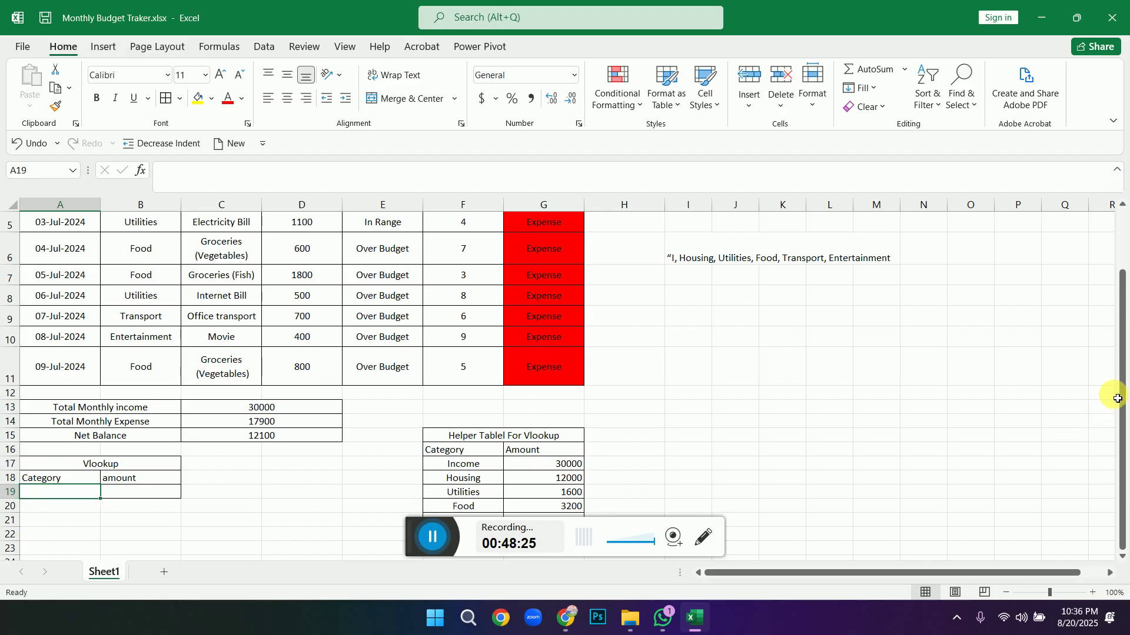
pyautogui.moveTo(1123, 384); pyautogui.dragTo(1120, 424)
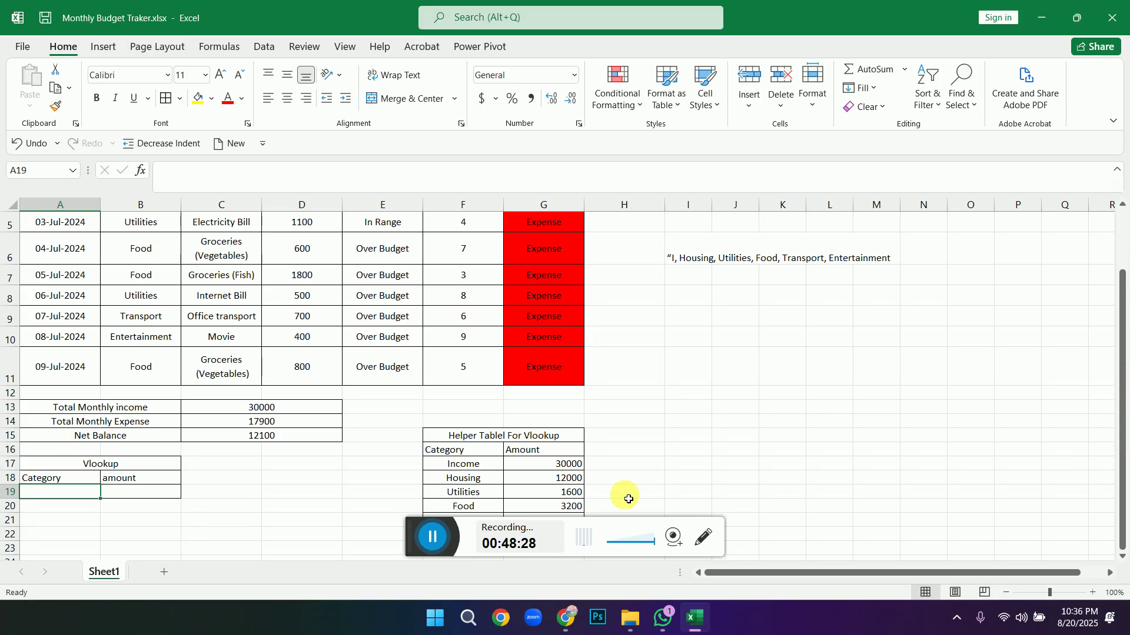
pyautogui.click(361, 497)
pyautogui.press('Down')
pyautogui.press('Down')
pyautogui.press('Down')
pyautogui.press('Down')
pyautogui.press('Down')
pyautogui.press('Down')
pyautogui.press('Down')
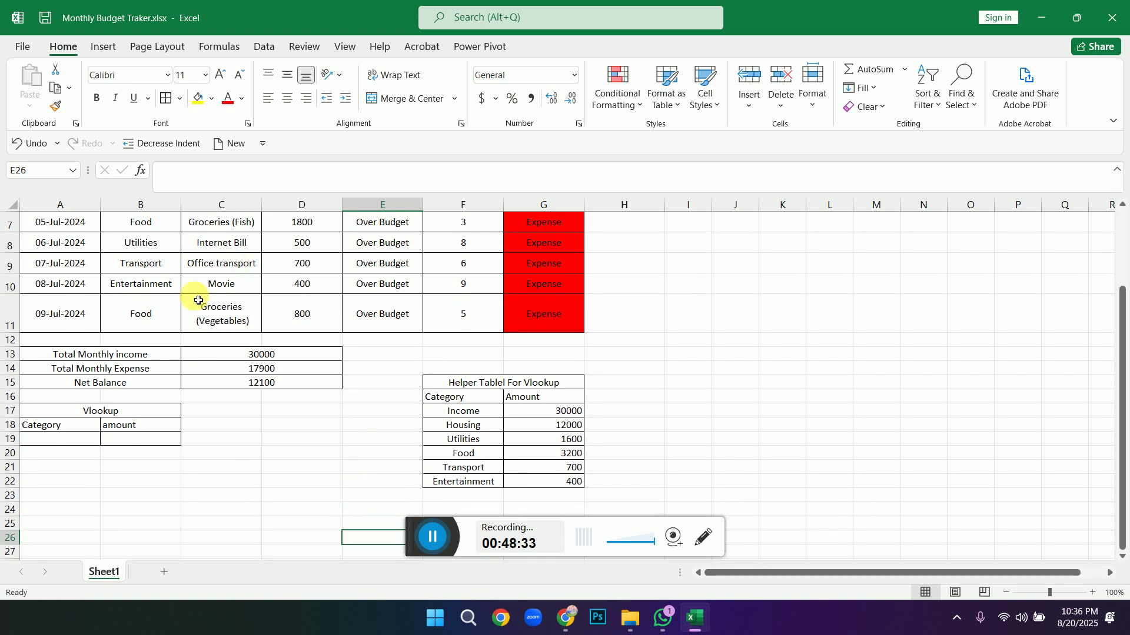
pyautogui.click(63, 442)
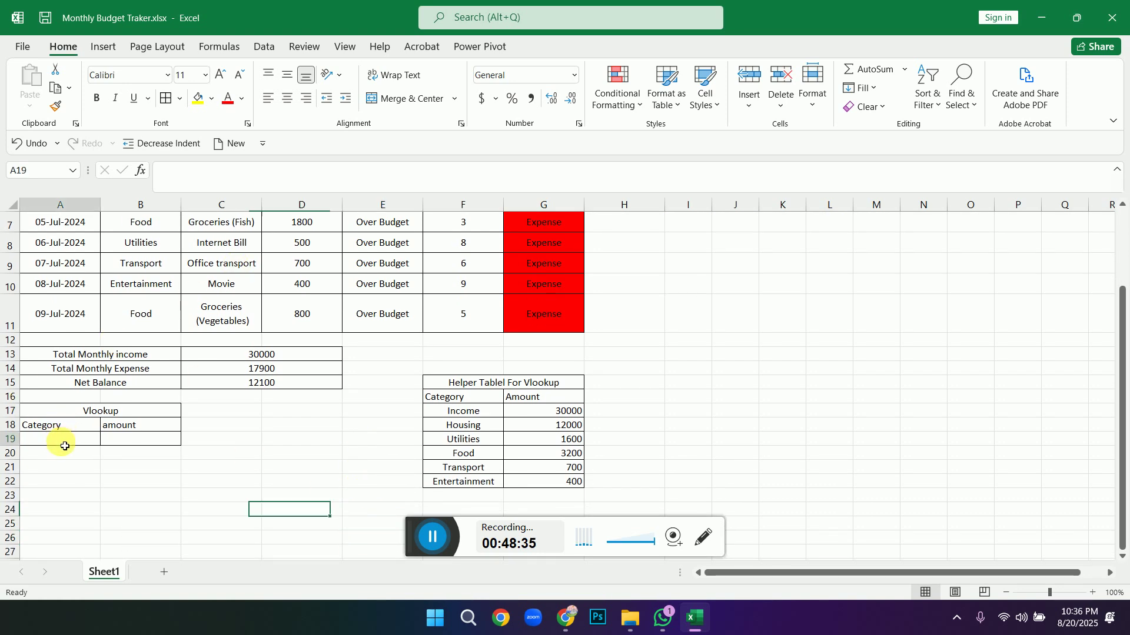
pyautogui.click(265, 47)
pyautogui.click(708, 109)
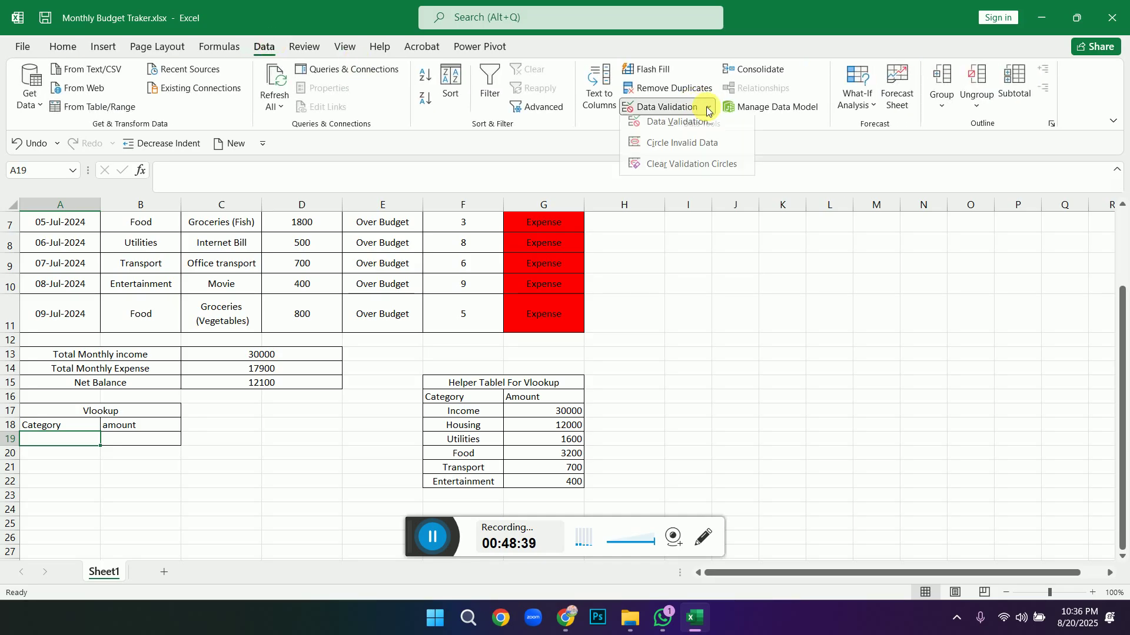
pyautogui.click(703, 129)
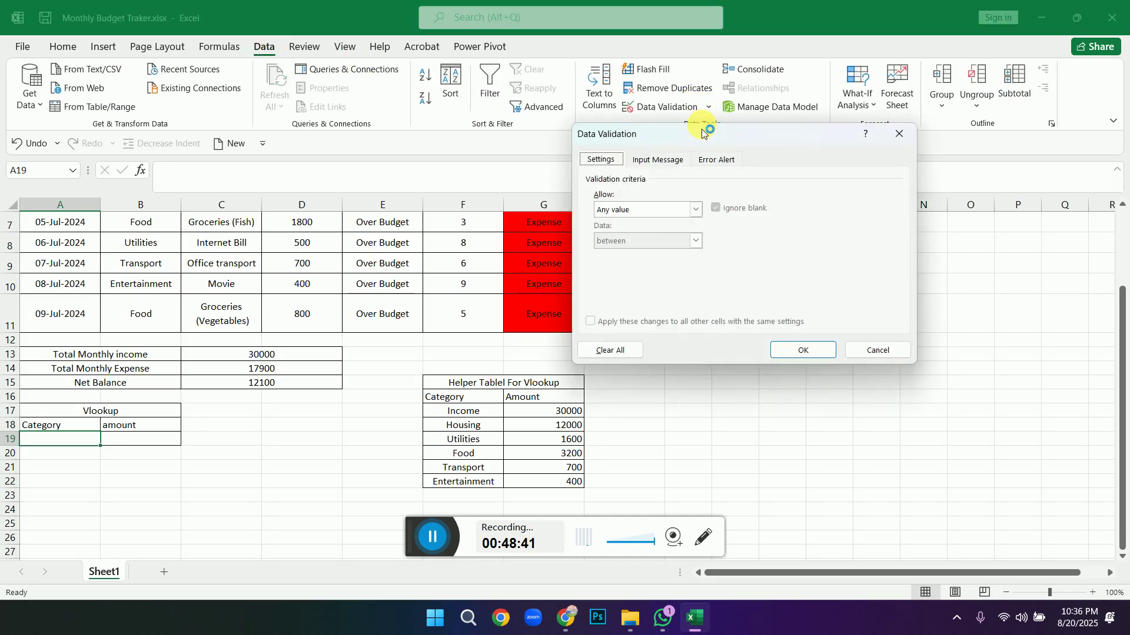
pyautogui.click(701, 209)
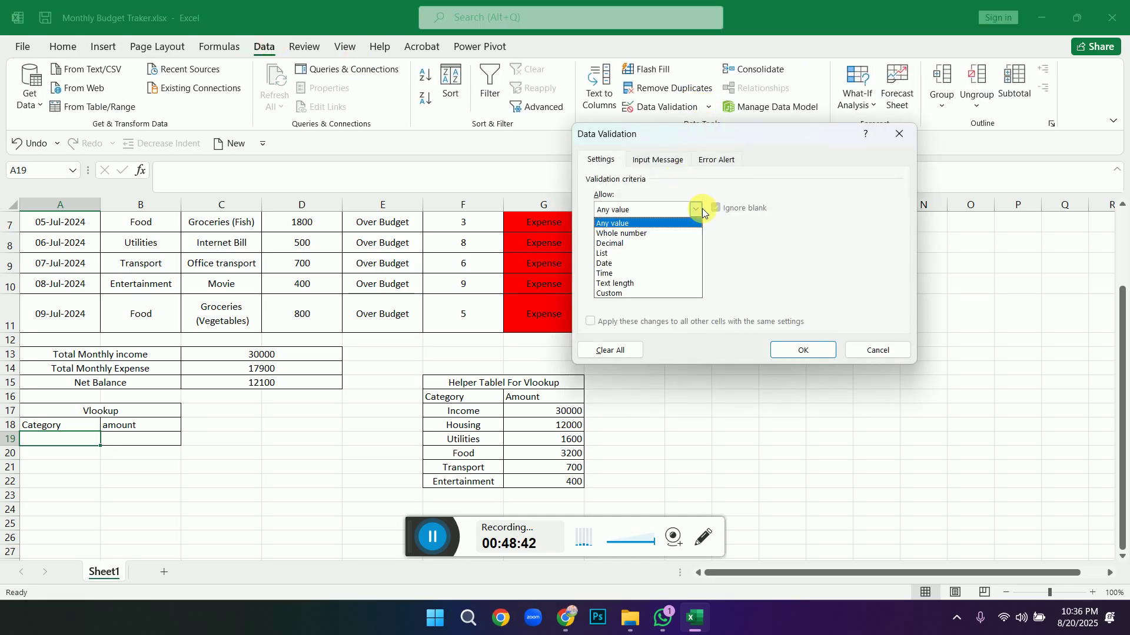
pyautogui.click(654, 253)
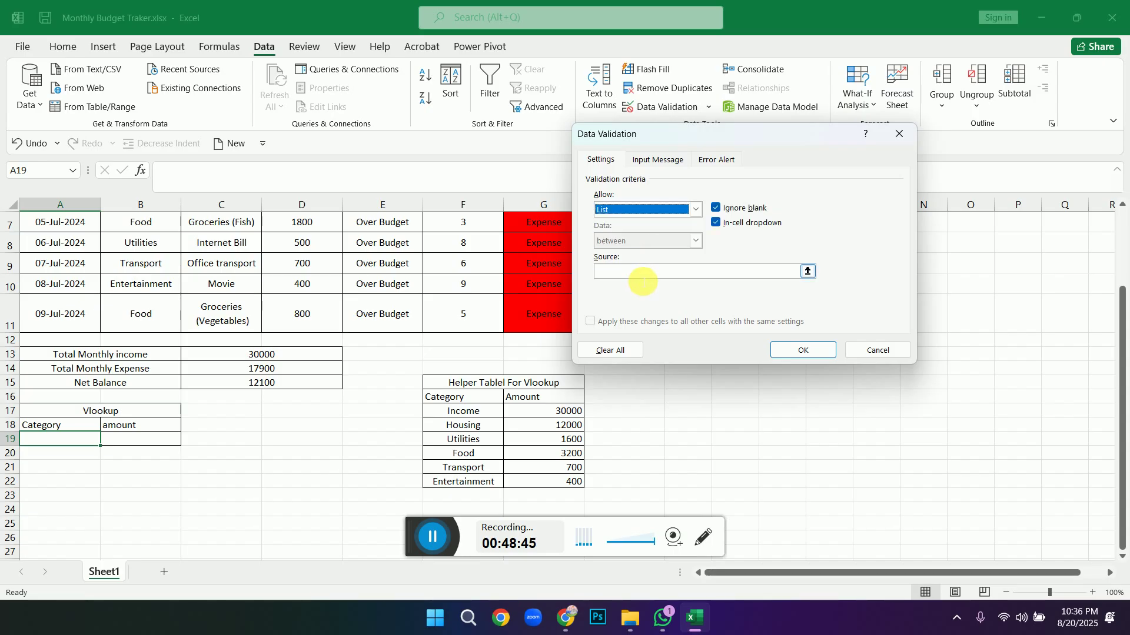
pyautogui.click(640, 273)
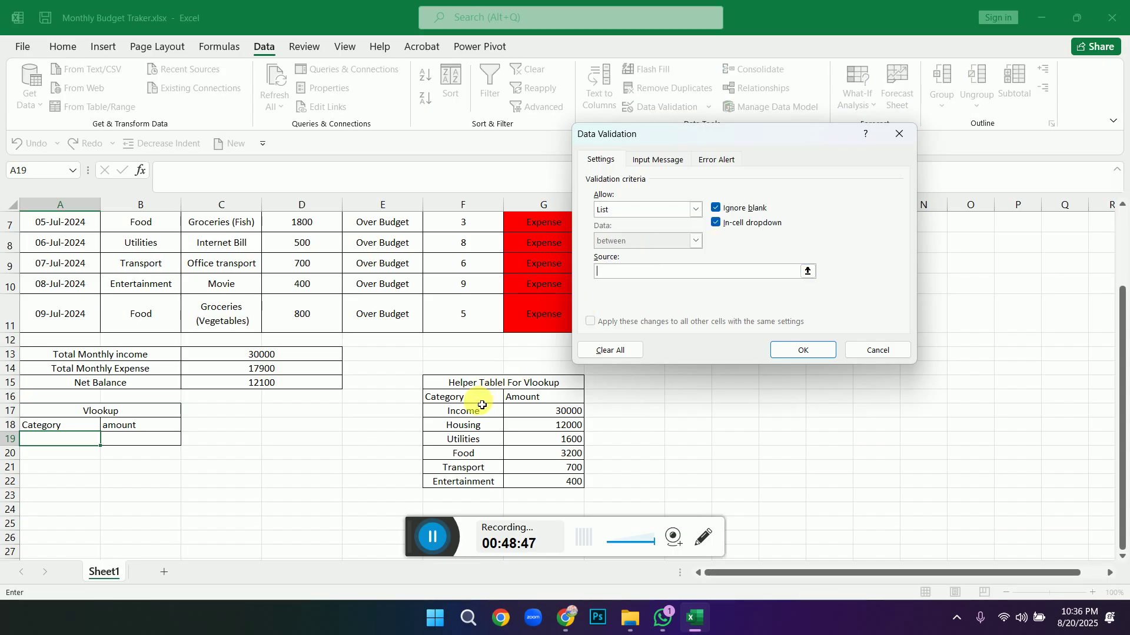
pyautogui.moveTo(468, 416); pyautogui.dragTo(466, 482)
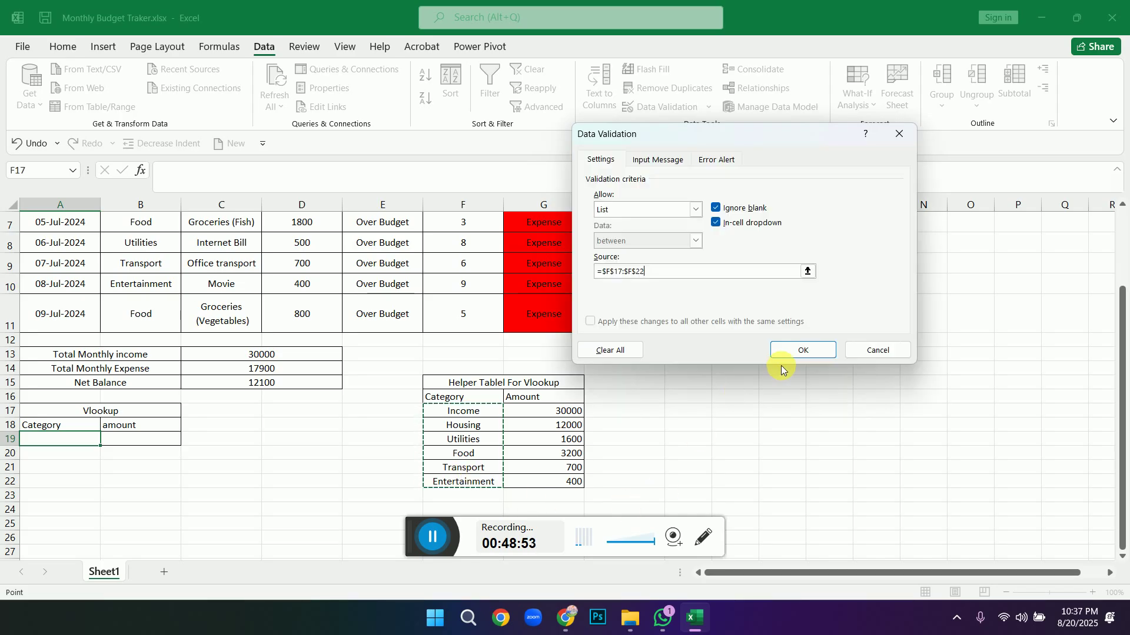
pyautogui.click(801, 350)
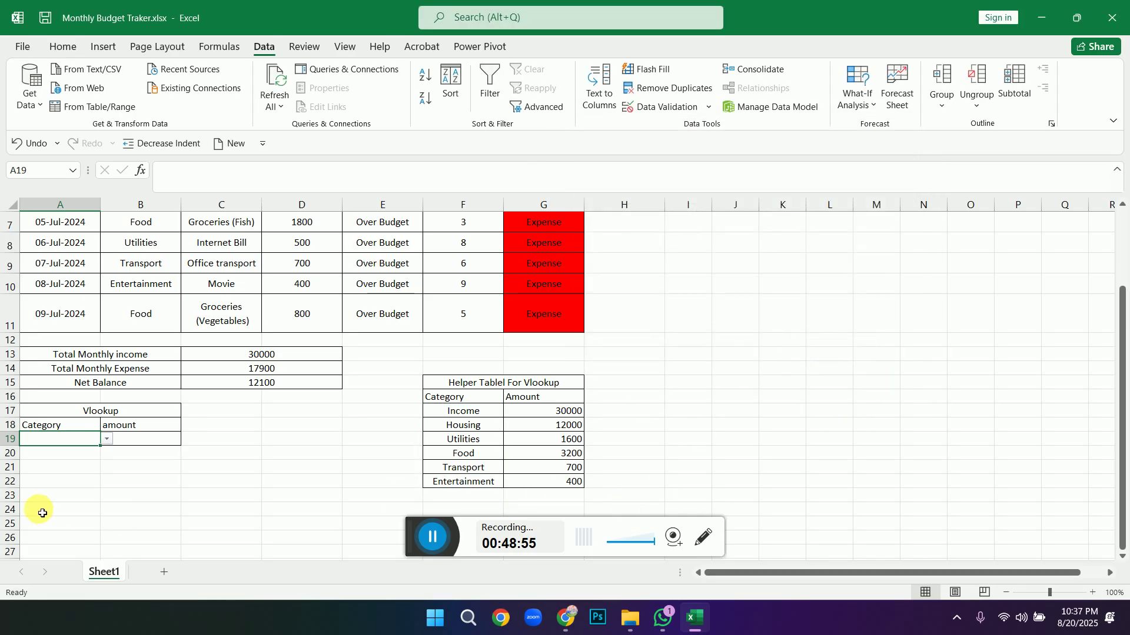
# Choose Income from the category dropdown in A19 and enter =VLOOKUP(A19,$F$17:$G$22,2,0) in B19 under amount.
pyautogui.click(106, 441)
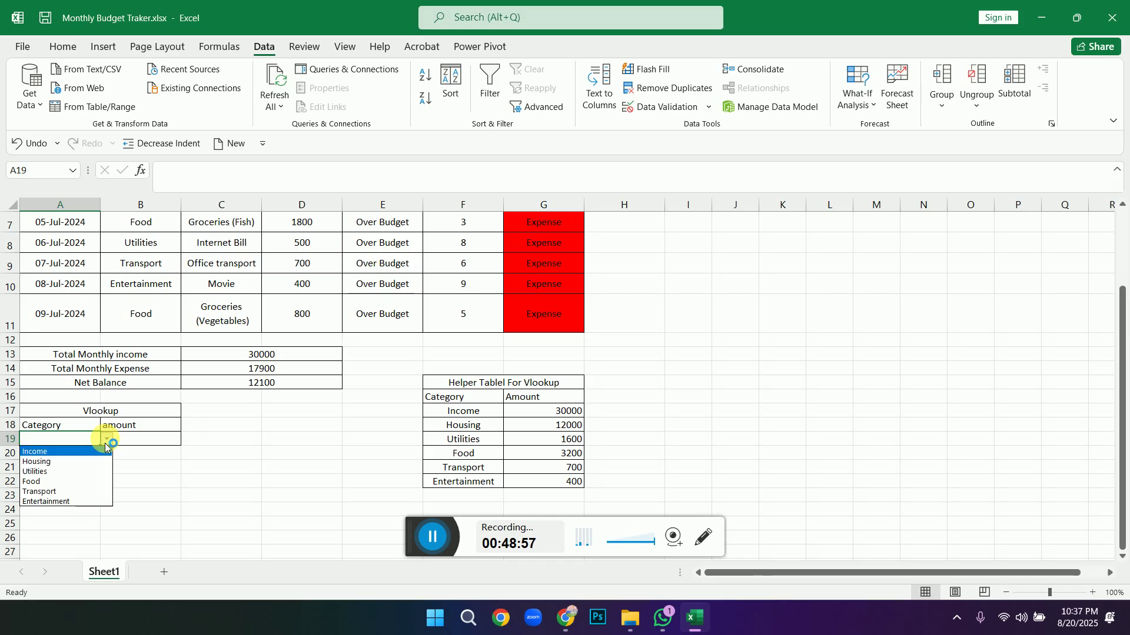
pyautogui.click(71, 451)
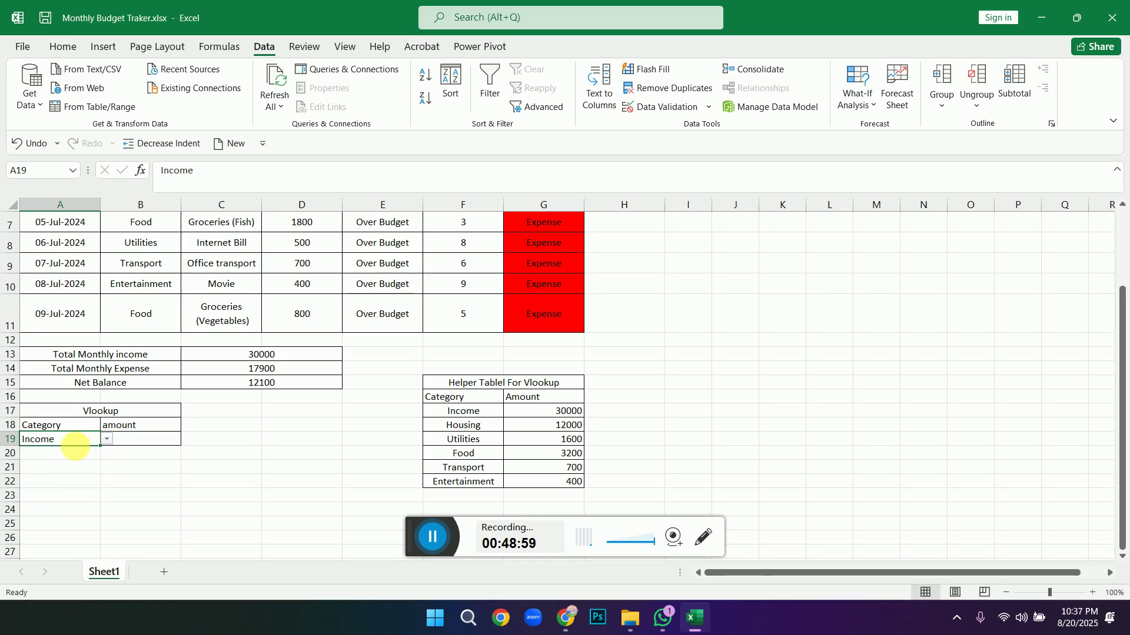
pyautogui.click(129, 444)
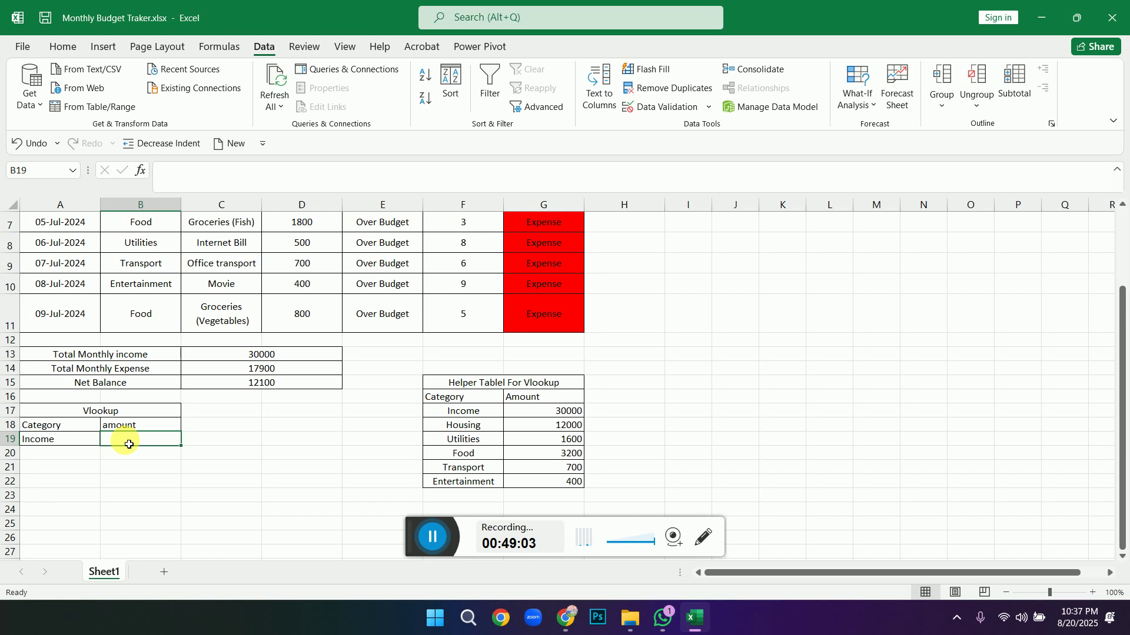
pyautogui.write('=')
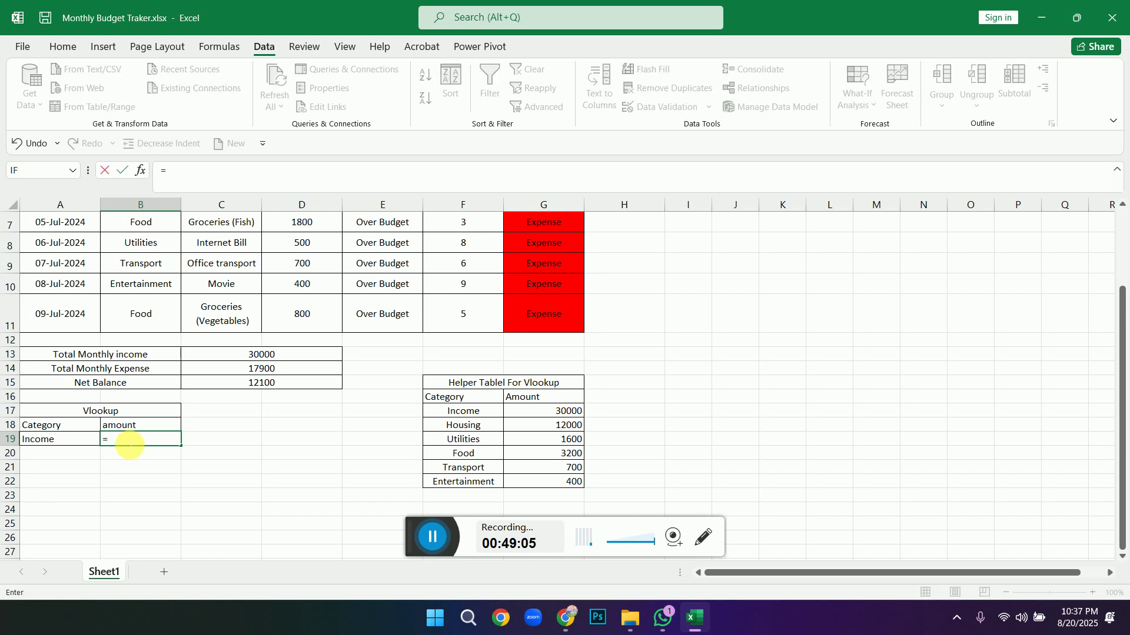
pyautogui.write('v')
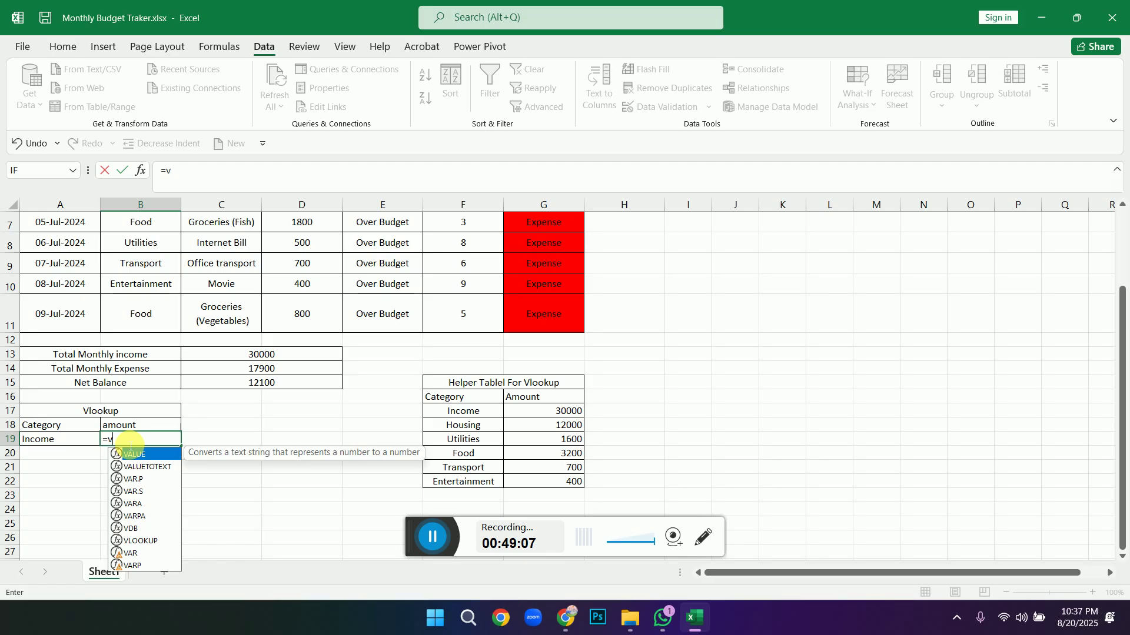
pyautogui.write('l')
pyautogui.press('Tab')
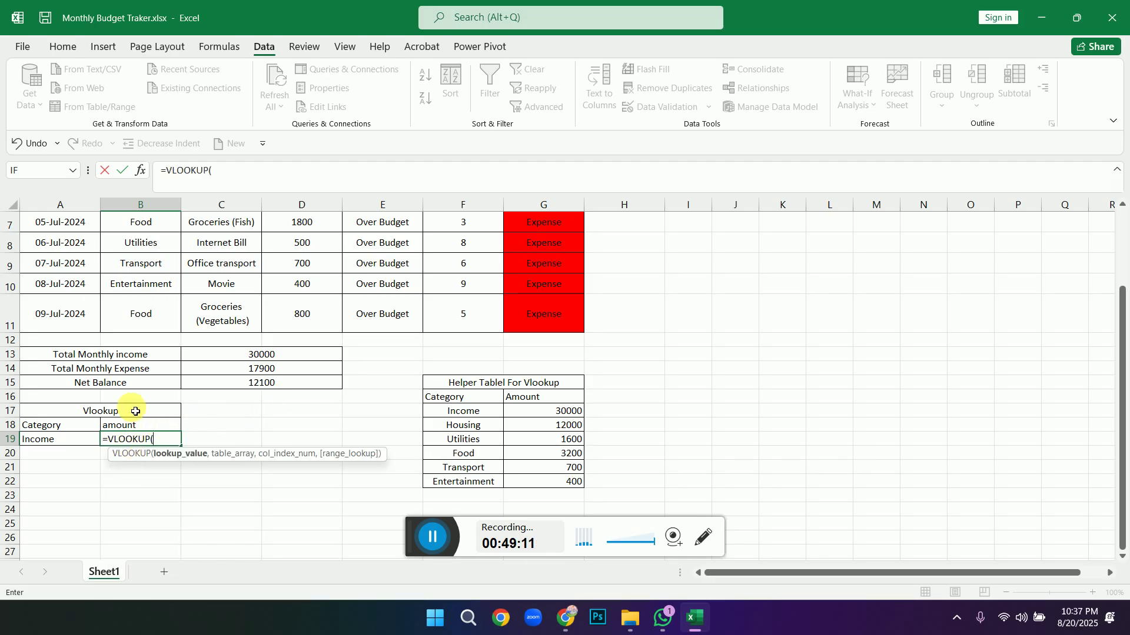
pyautogui.click(49, 444)
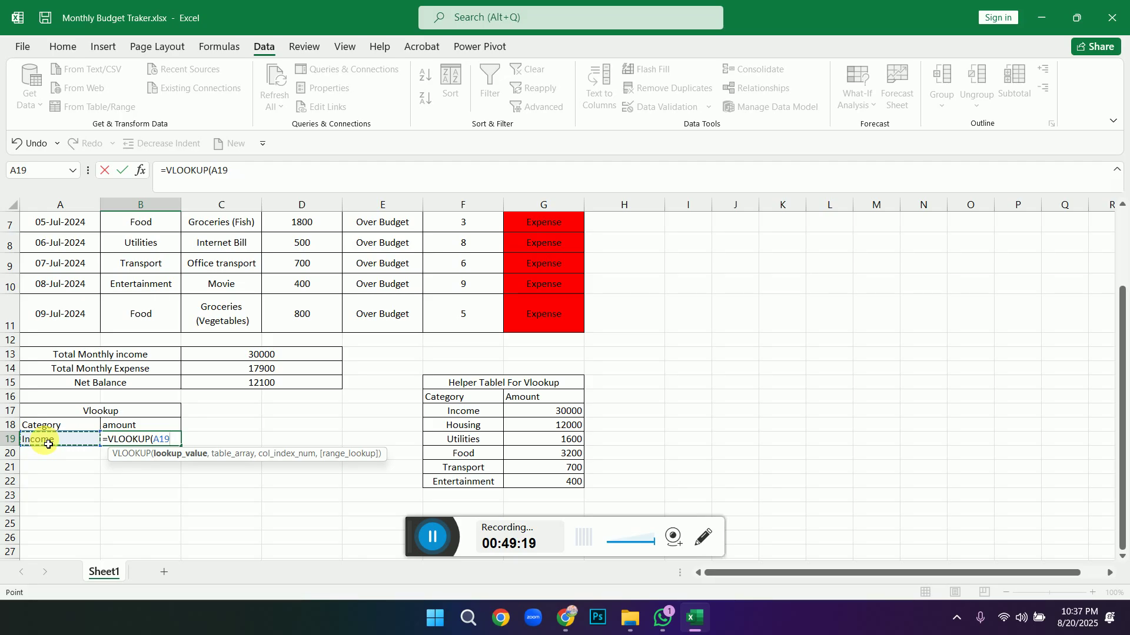
pyautogui.write(',')
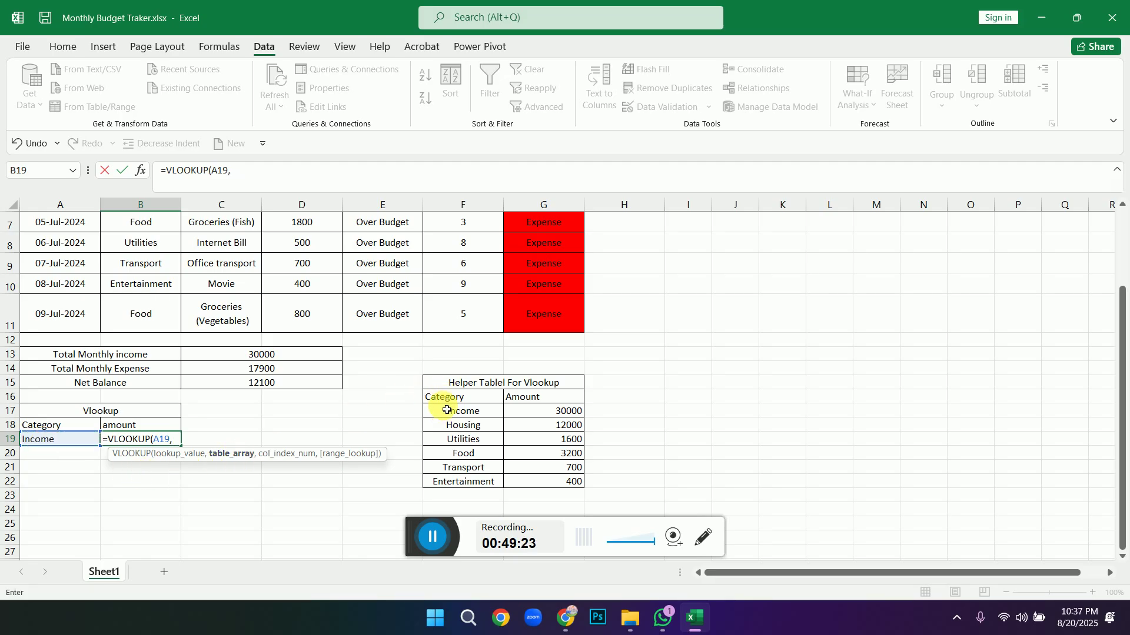
pyautogui.moveTo(446, 410); pyautogui.dragTo(549, 483)
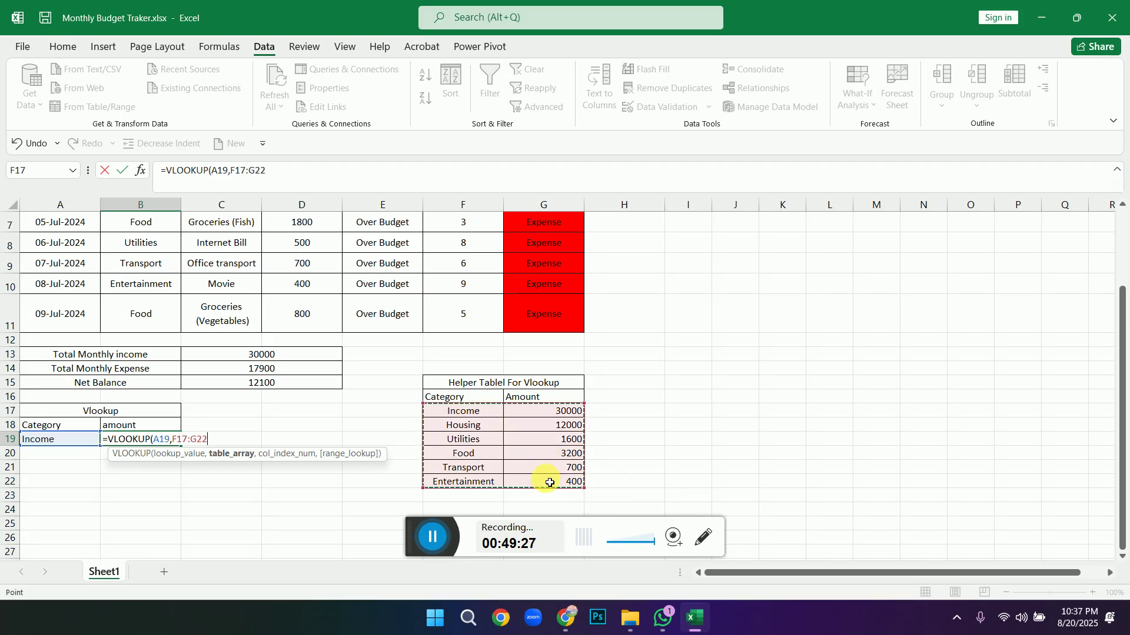
pyautogui.press('F4')
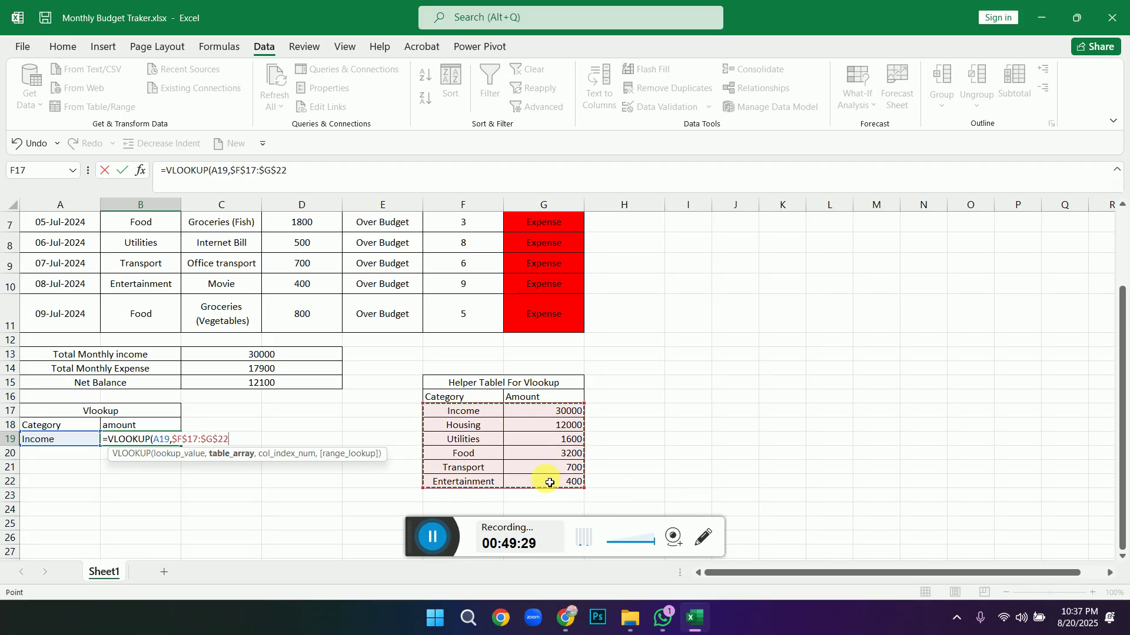
pyautogui.write(',2')
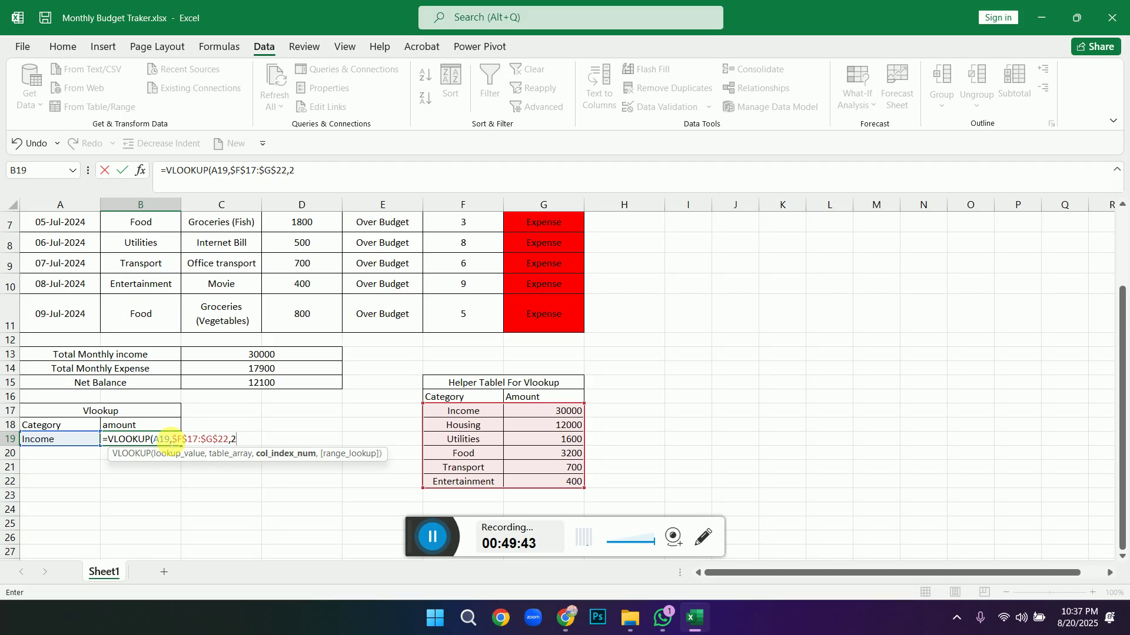
pyautogui.write(',')
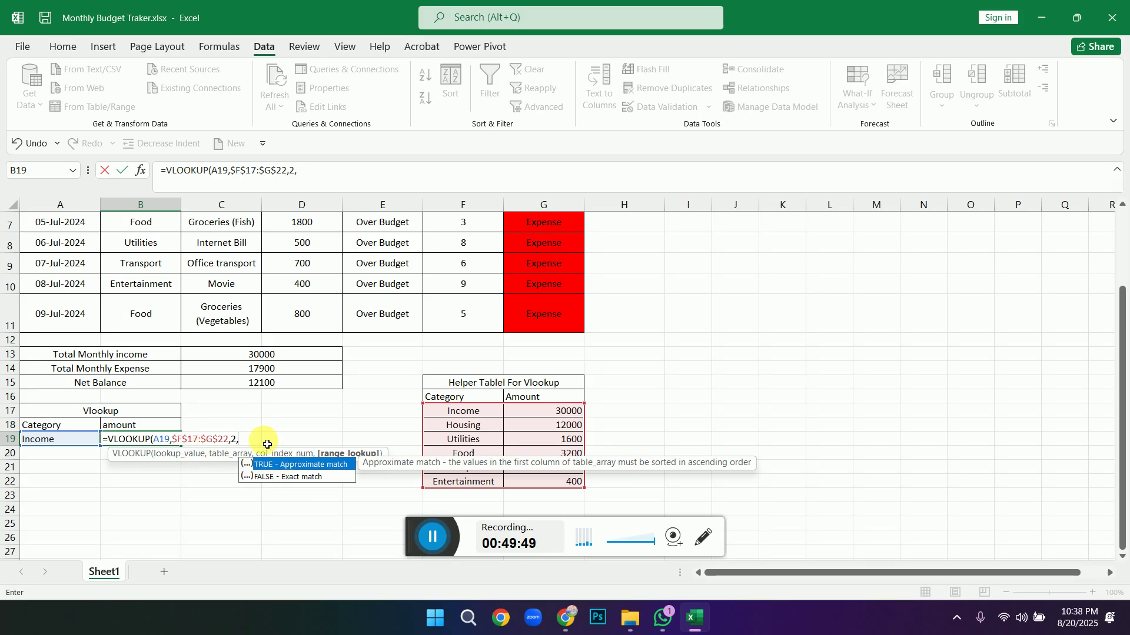
pyautogui.write(')')
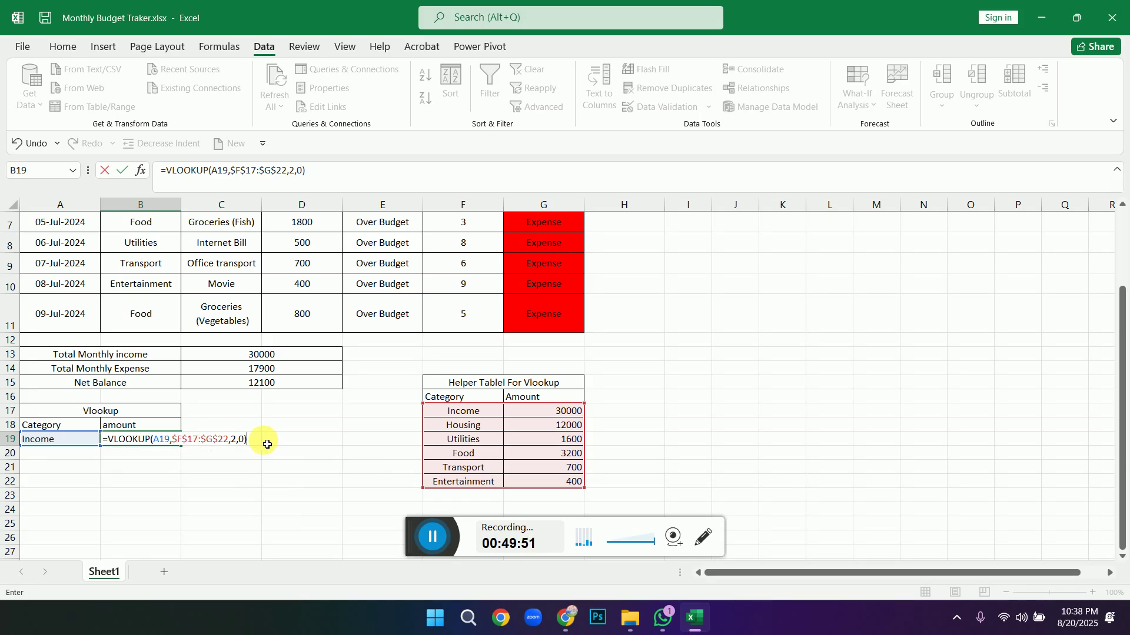
pyautogui.press('Return')
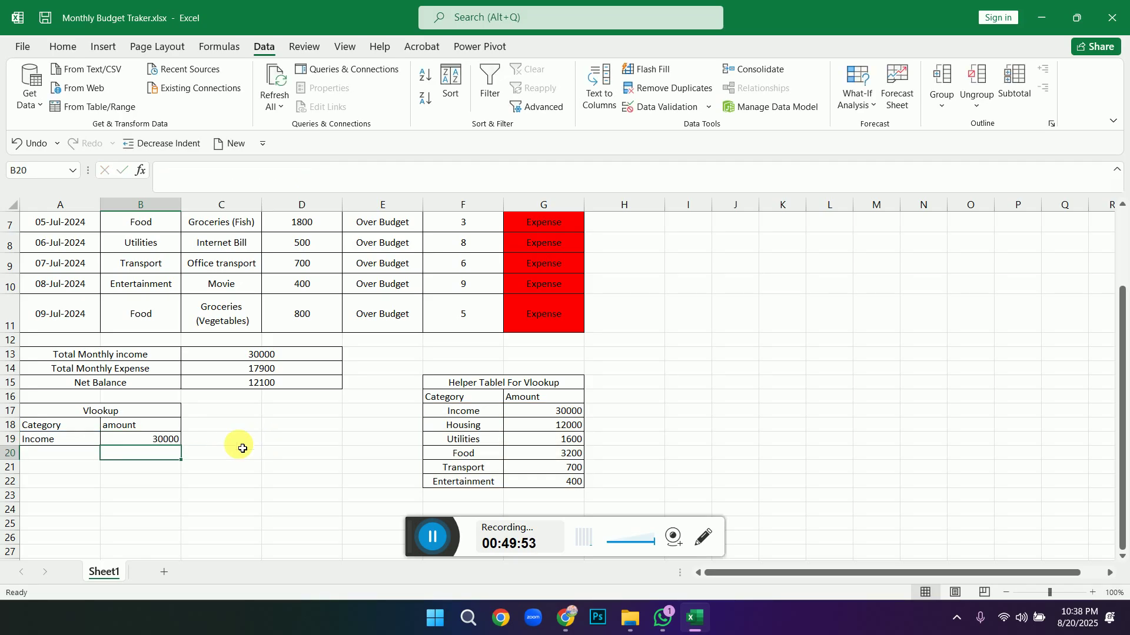
# Change the category in A19 to Food using its dropdown list to test the lookup.
pyautogui.click(91, 439)
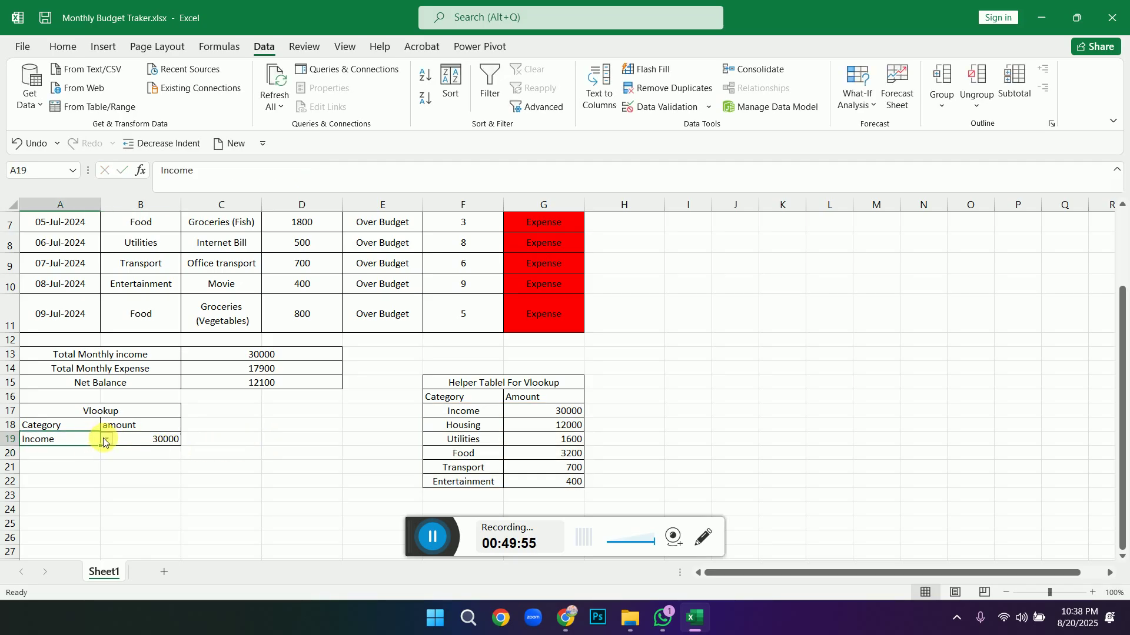
pyautogui.click(106, 439)
pyautogui.click(83, 482)
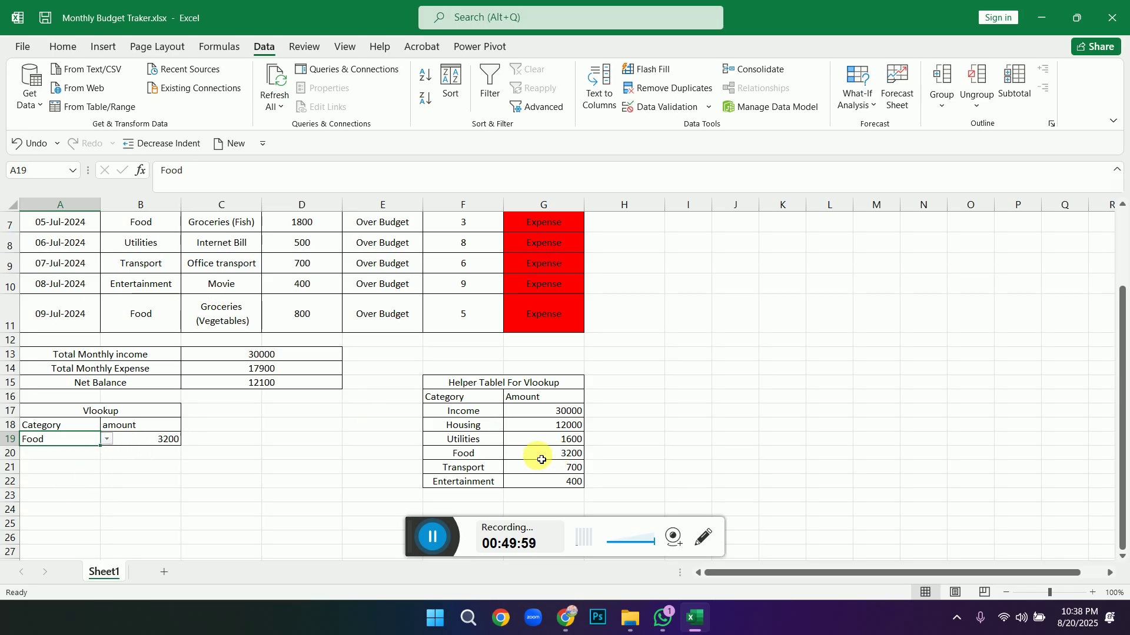
pyautogui.click(206, 481)
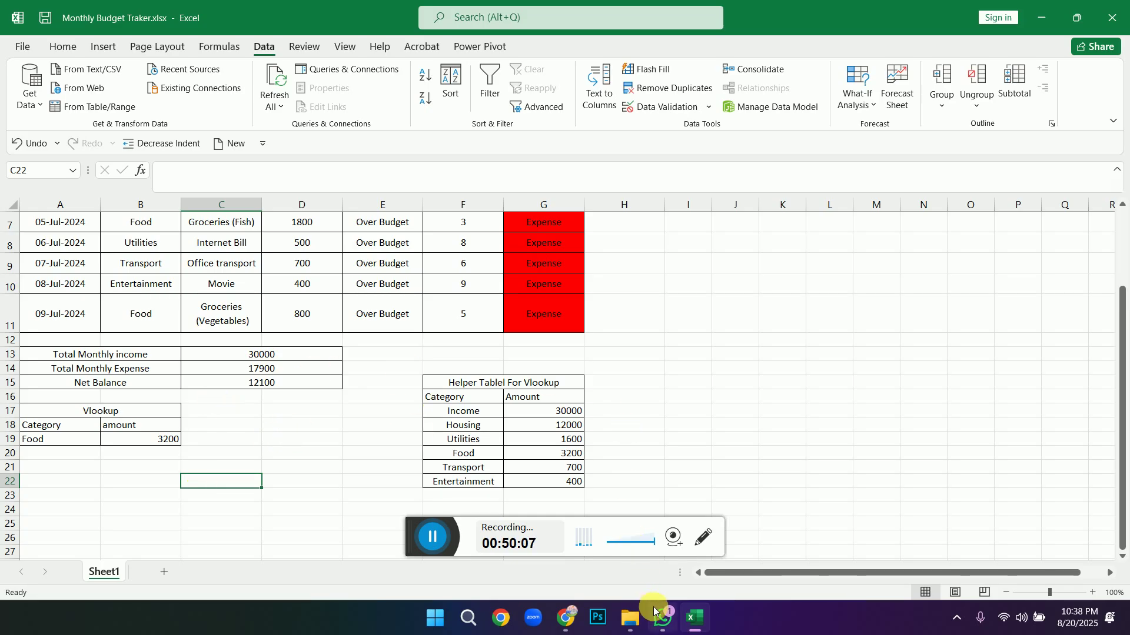
# Switch to Job-222.pdf in Chrome and read the Charts instruction on page 5 and the sample chart on page 6.
pyautogui.click(695, 622)
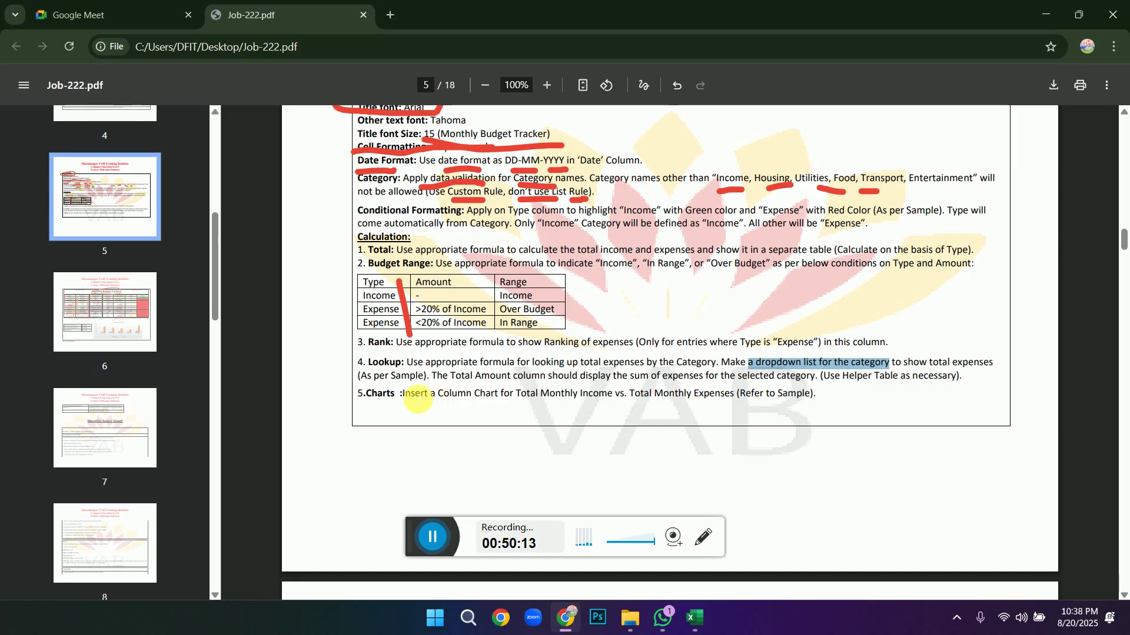
pyautogui.moveTo(413, 397); pyautogui.dragTo(674, 390)
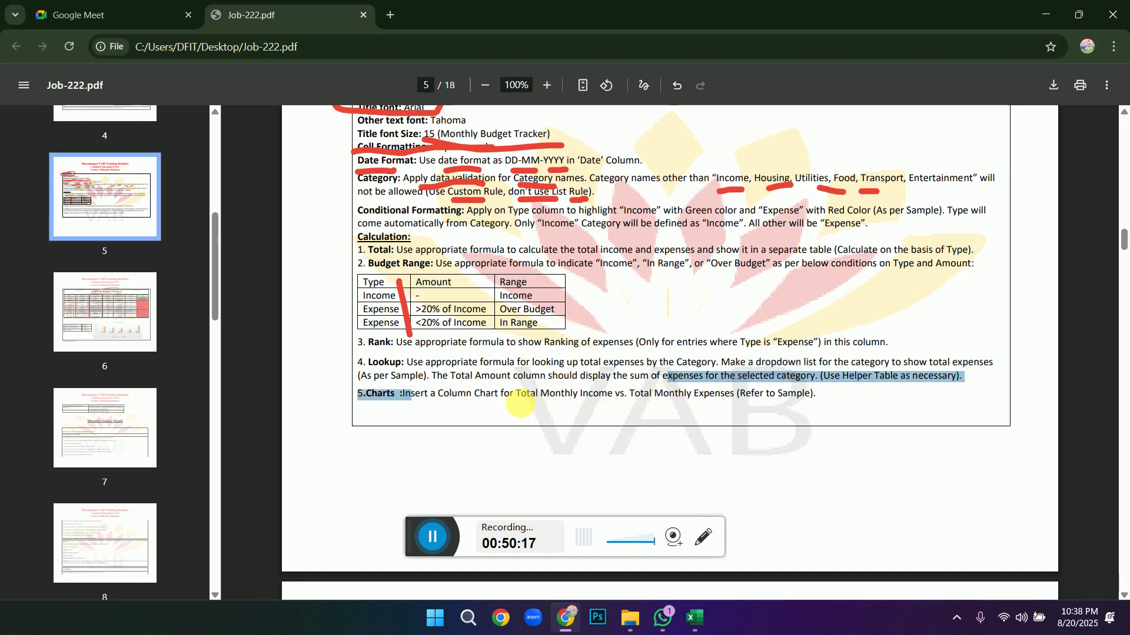
pyautogui.moveTo(515, 400); pyautogui.dragTo(732, 402)
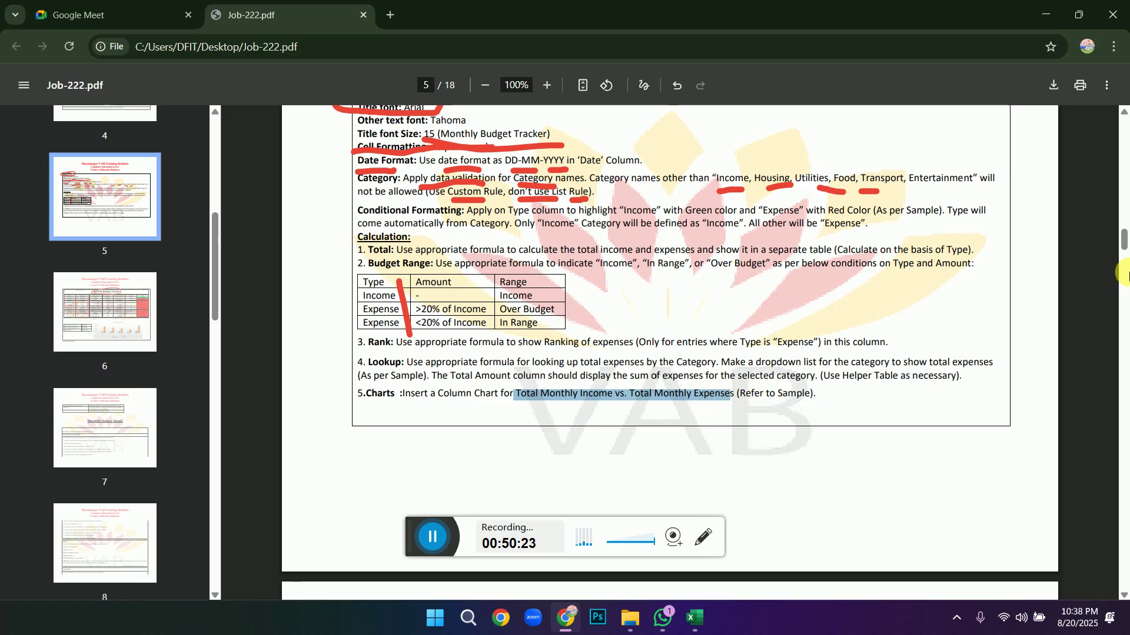
pyautogui.moveTo(1124, 247); pyautogui.dragTo(1124, 274)
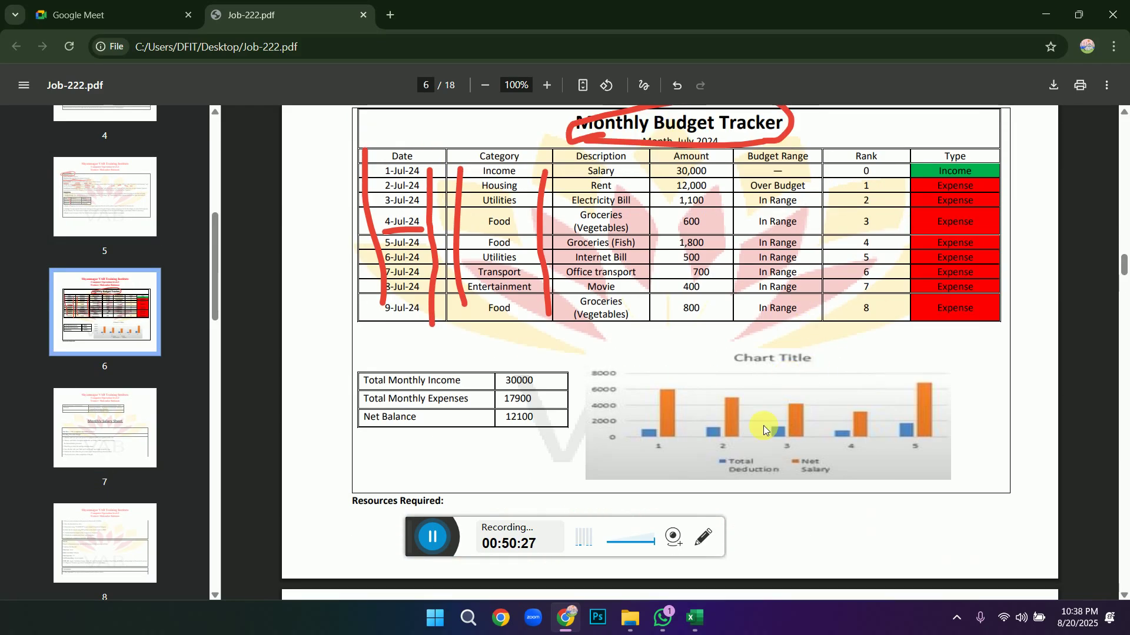
# Switch back to the Excel workbook and insert a 3-D clustered column chart from the total income and expense rows, A13:D14.
pyautogui.click(692, 624)
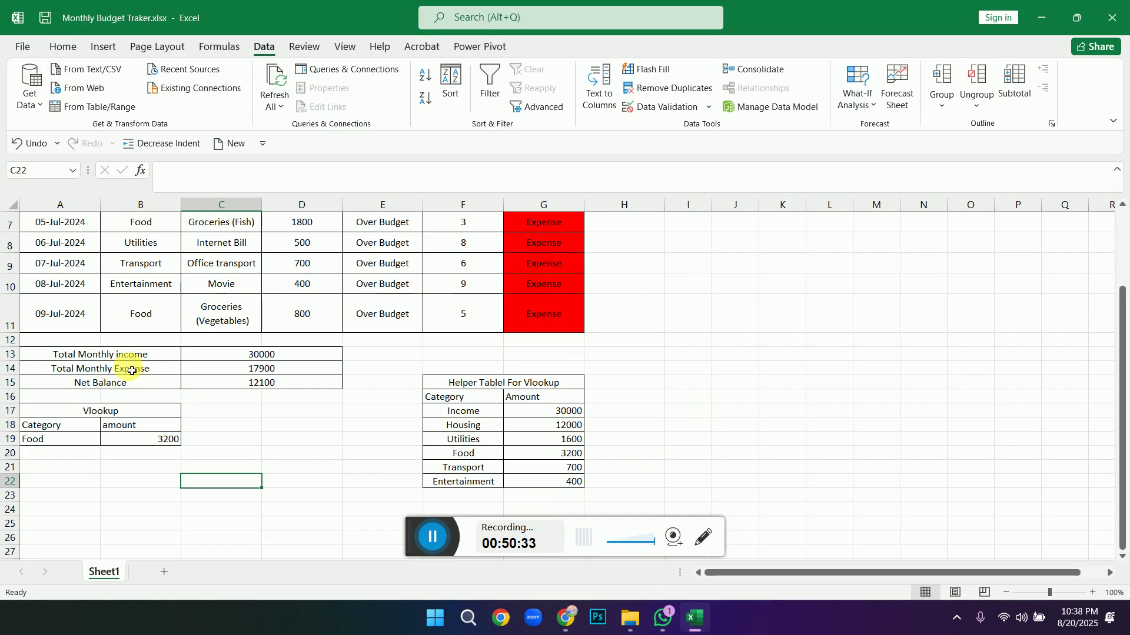
pyautogui.moveTo(124, 358); pyautogui.dragTo(231, 376)
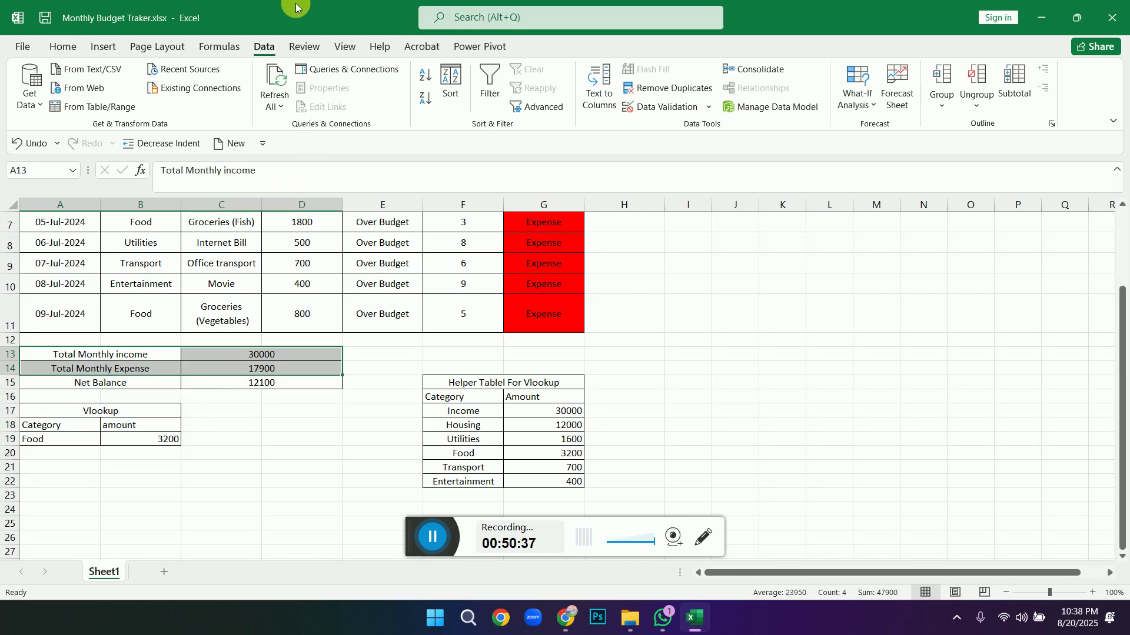
pyautogui.click(102, 47)
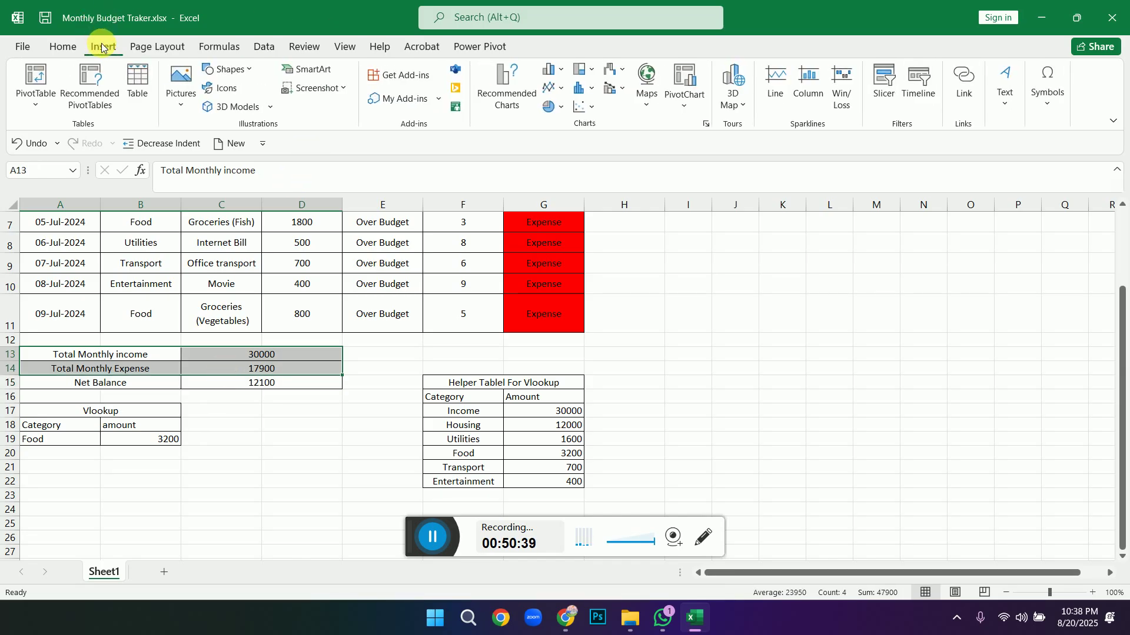
pyautogui.click(560, 71)
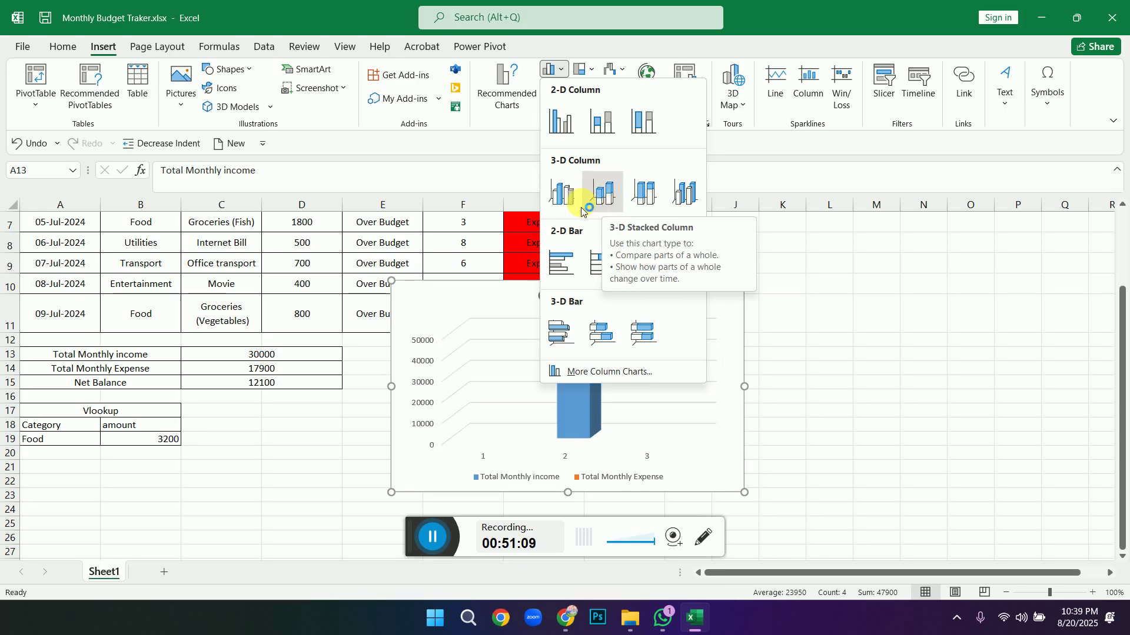
pyautogui.click(562, 193)
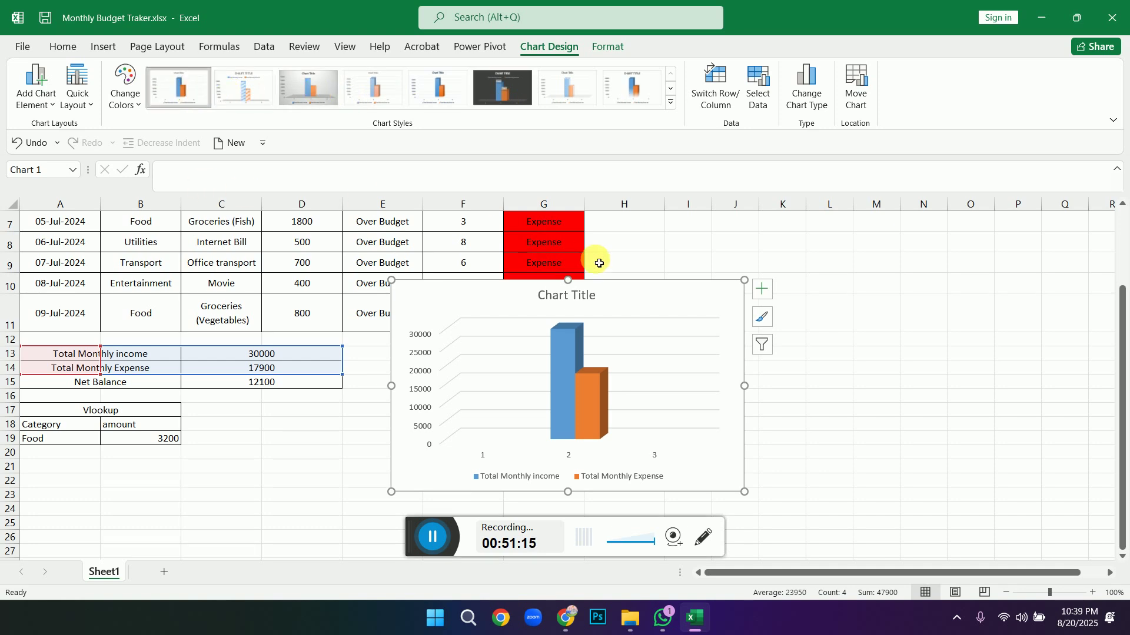
# Apply the last chart style in the gallery to the column chart and move it to the empty area beside the helper table, around columns I to Q.
pyautogui.click(670, 102)
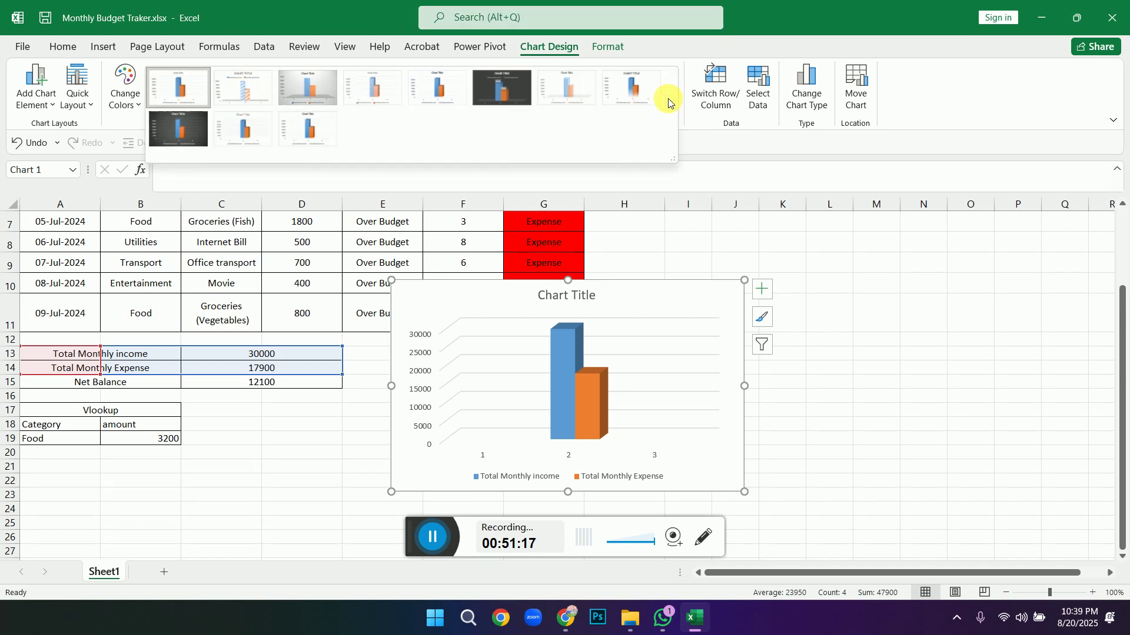
pyautogui.click(296, 132)
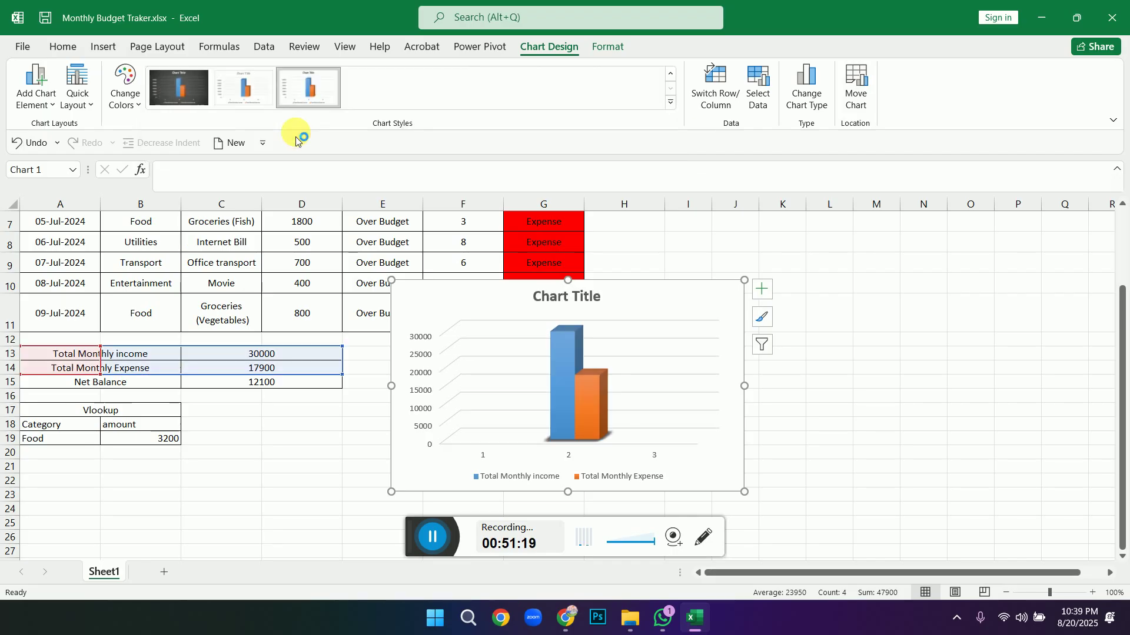
pyautogui.moveTo(647, 295); pyautogui.dragTo(949, 349)
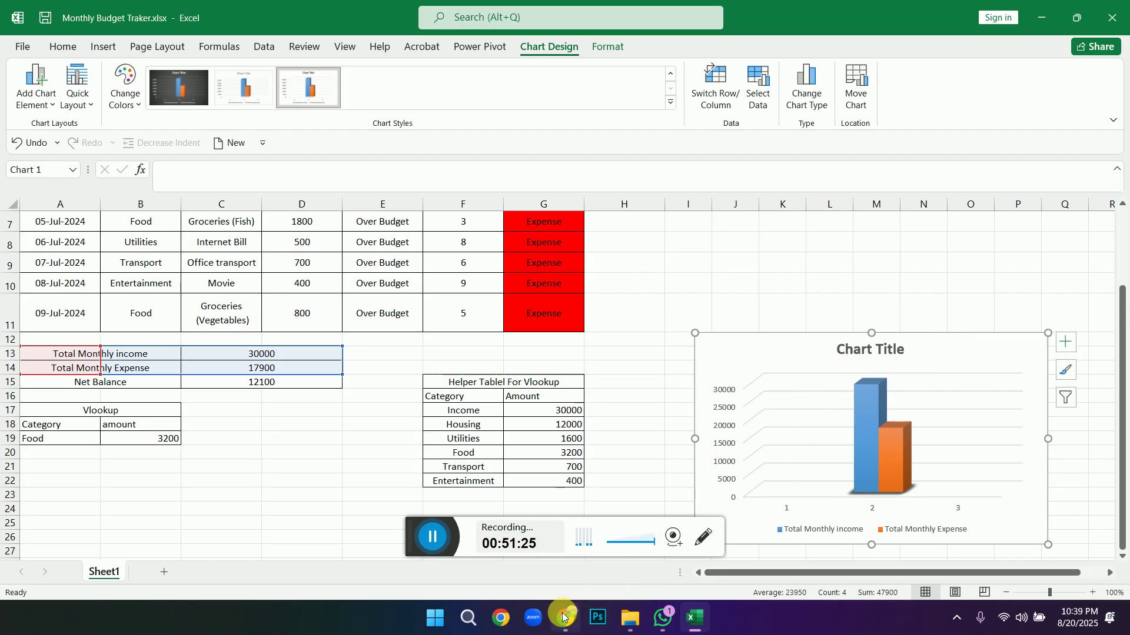
# Switch to Job-222.pdf in Chrome to compare the chart with the sample, and return to the Excel workbook.
pyautogui.click(570, 558)
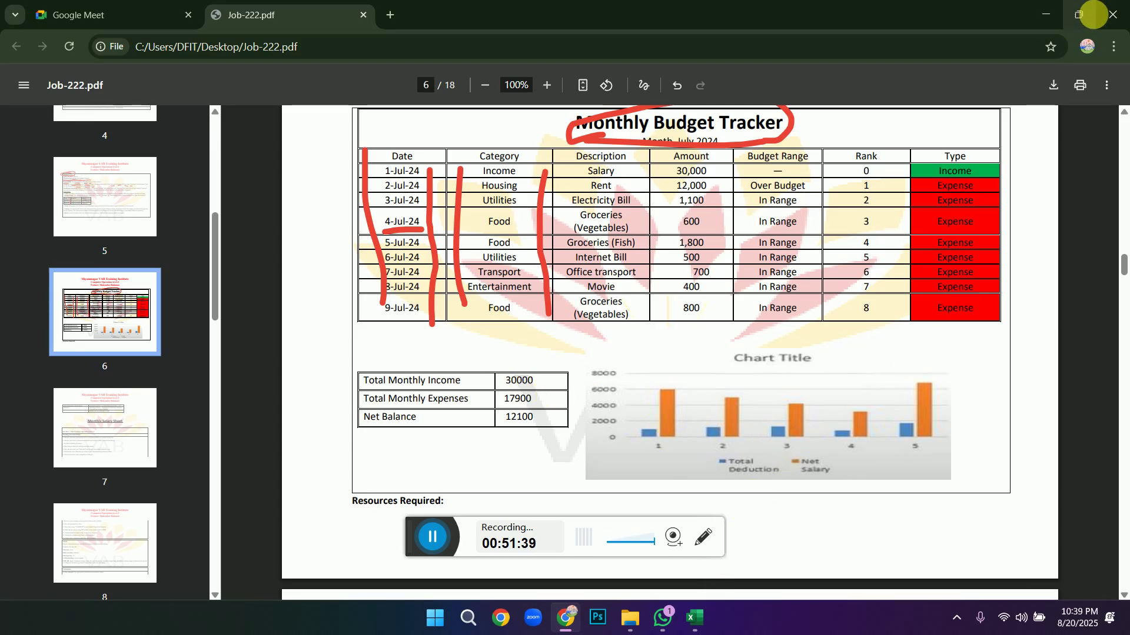
pyautogui.click(1042, 14)
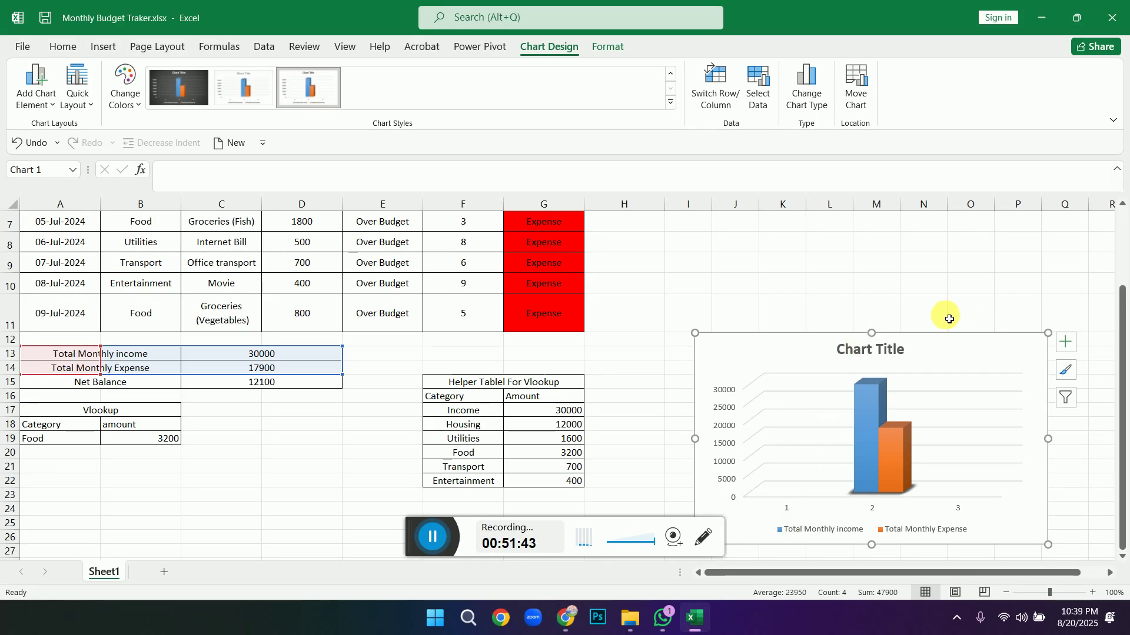
pyautogui.moveTo(1124, 348)
pyautogui.mouseDown()
pyautogui.moveTo(1125, 256)
pyautogui.moveTo(1125, 326)
pyautogui.mouseUp()
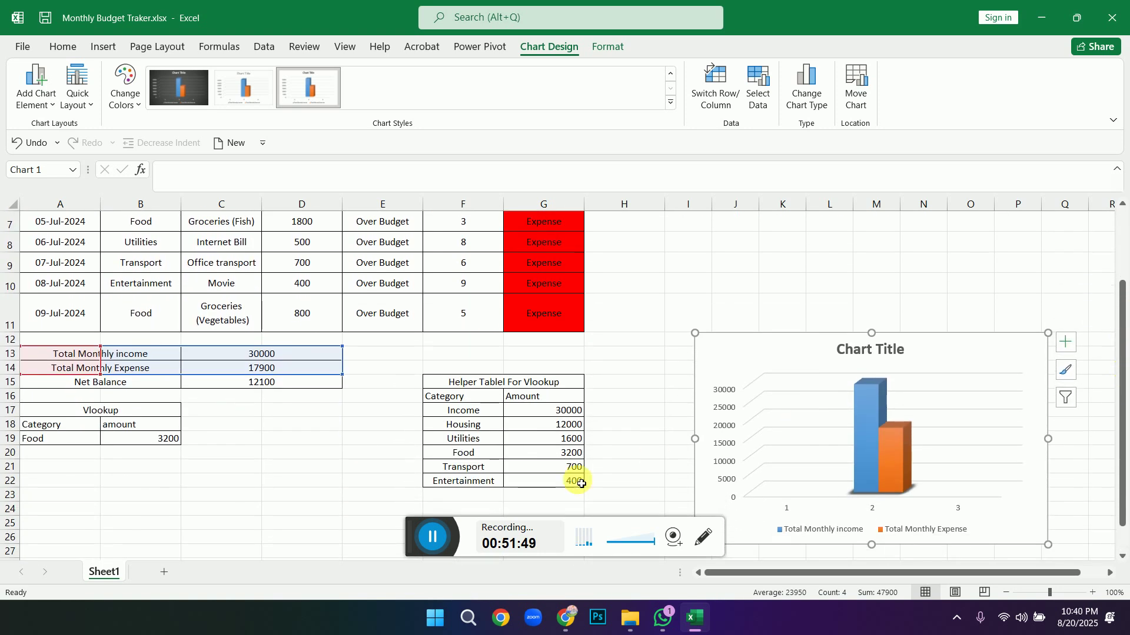